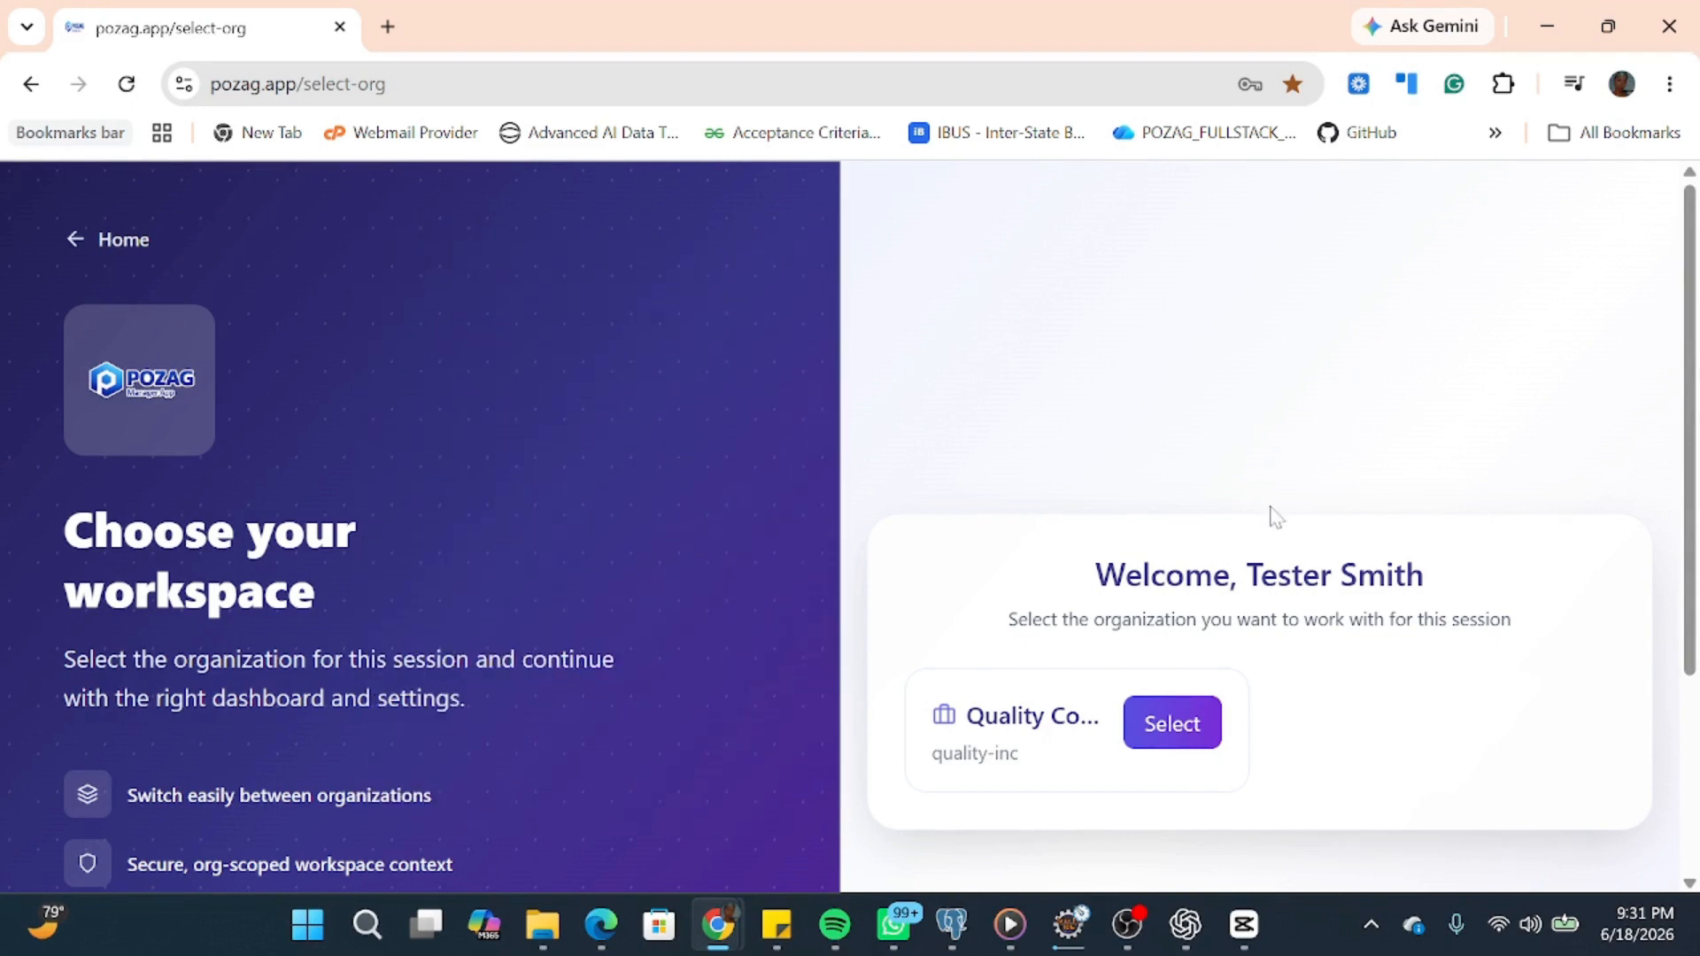
Enter the Quality Control Inc workspace and switch from the Sales dashboard to the Custom dashboard.
{"action": "left_click", "coordinate": [1158, 724]}
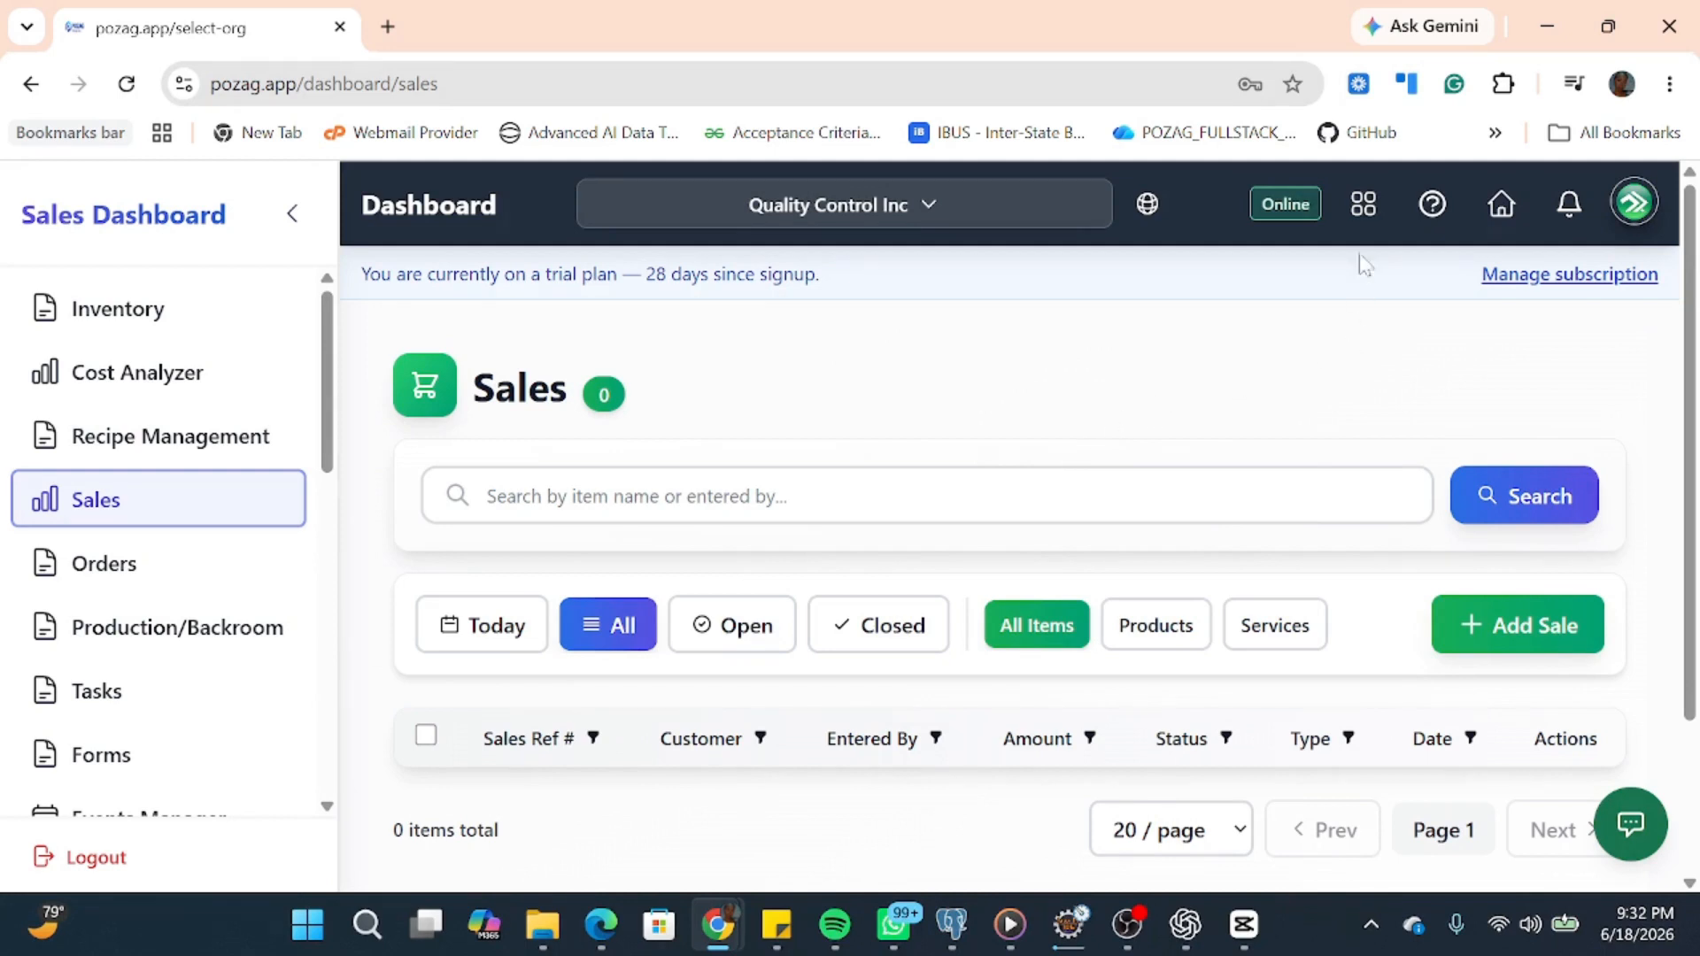
{"action": "left_click", "coordinate": [1364, 208]}
{"action": "left_click", "coordinate": [1272, 268]}
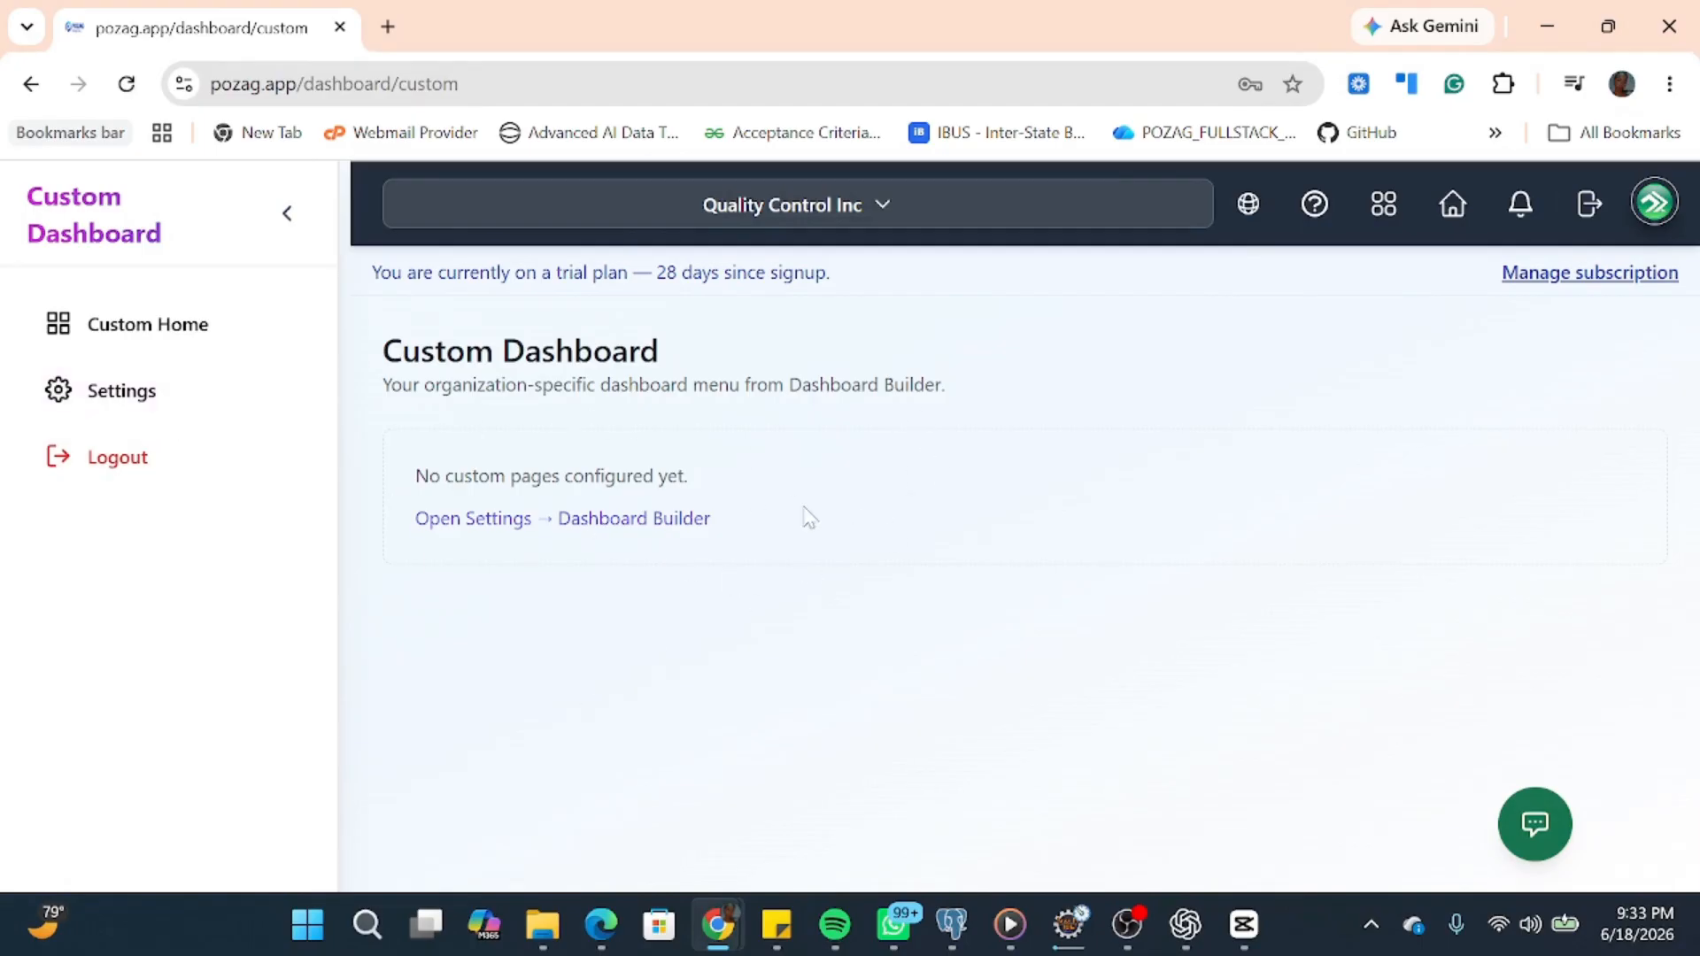
Open the Dashboard Builder section in the custom dashboard's settings.
{"action": "left_click", "coordinate": [115, 401]}
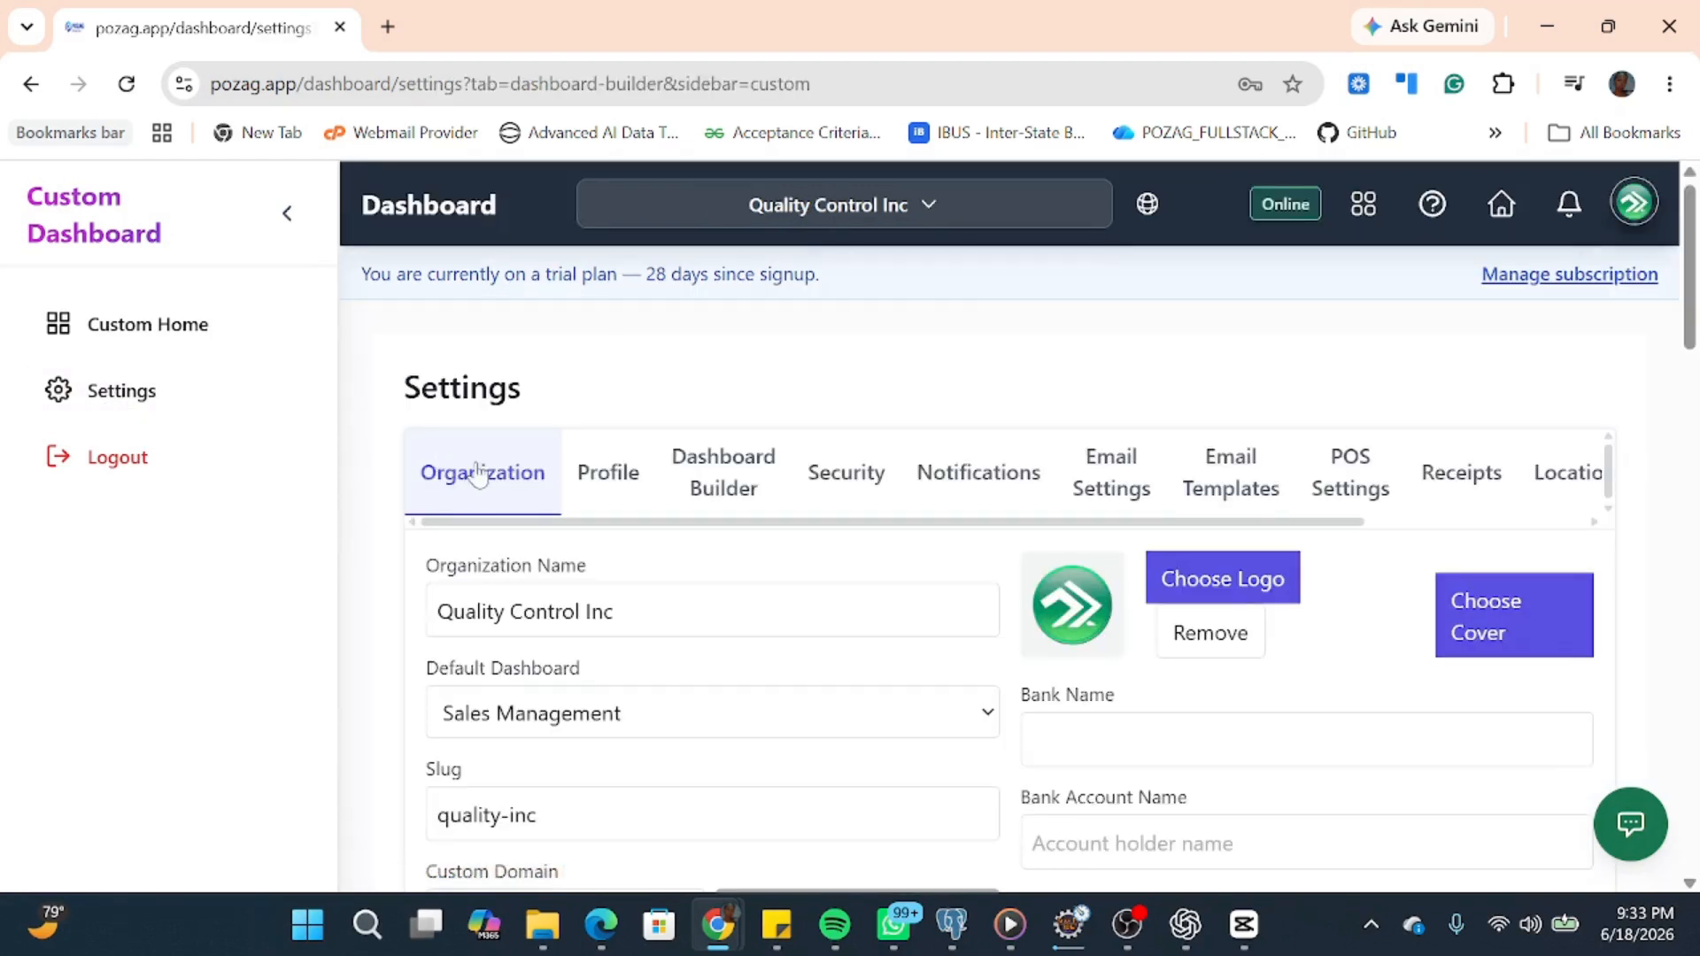
{"action": "left_click", "coordinate": [726, 491]}
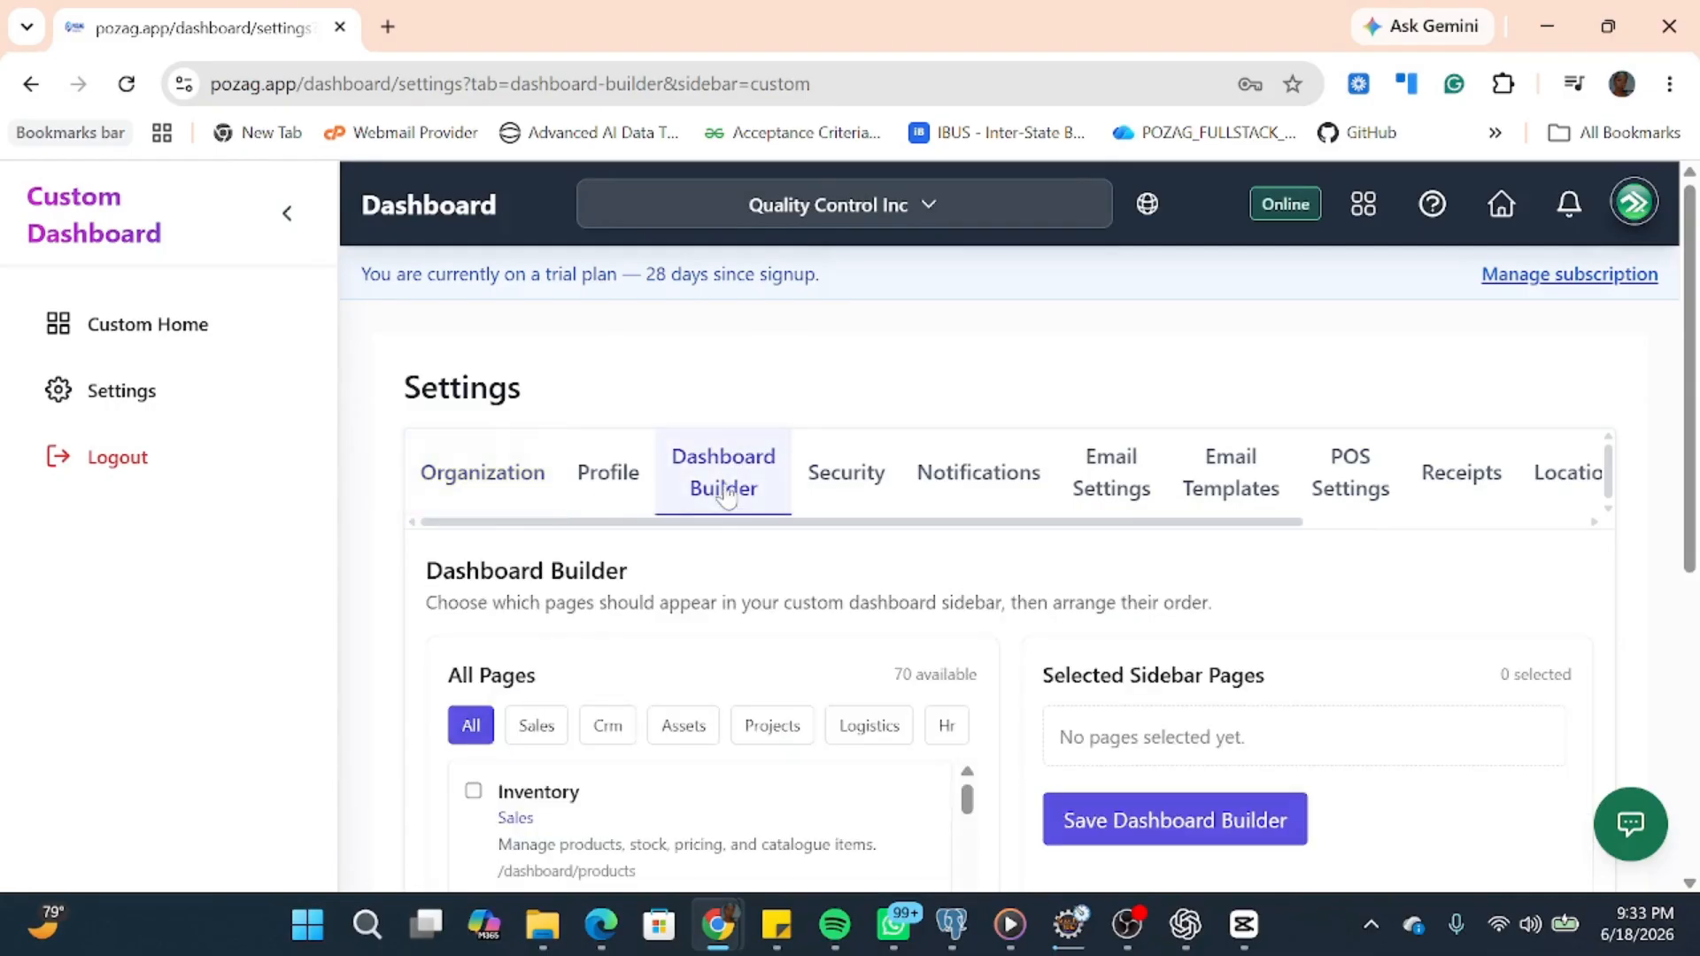
{"action": "scroll", "coordinate": [865, 678], "scroll_direction": "down", "scroll_amount": 2}
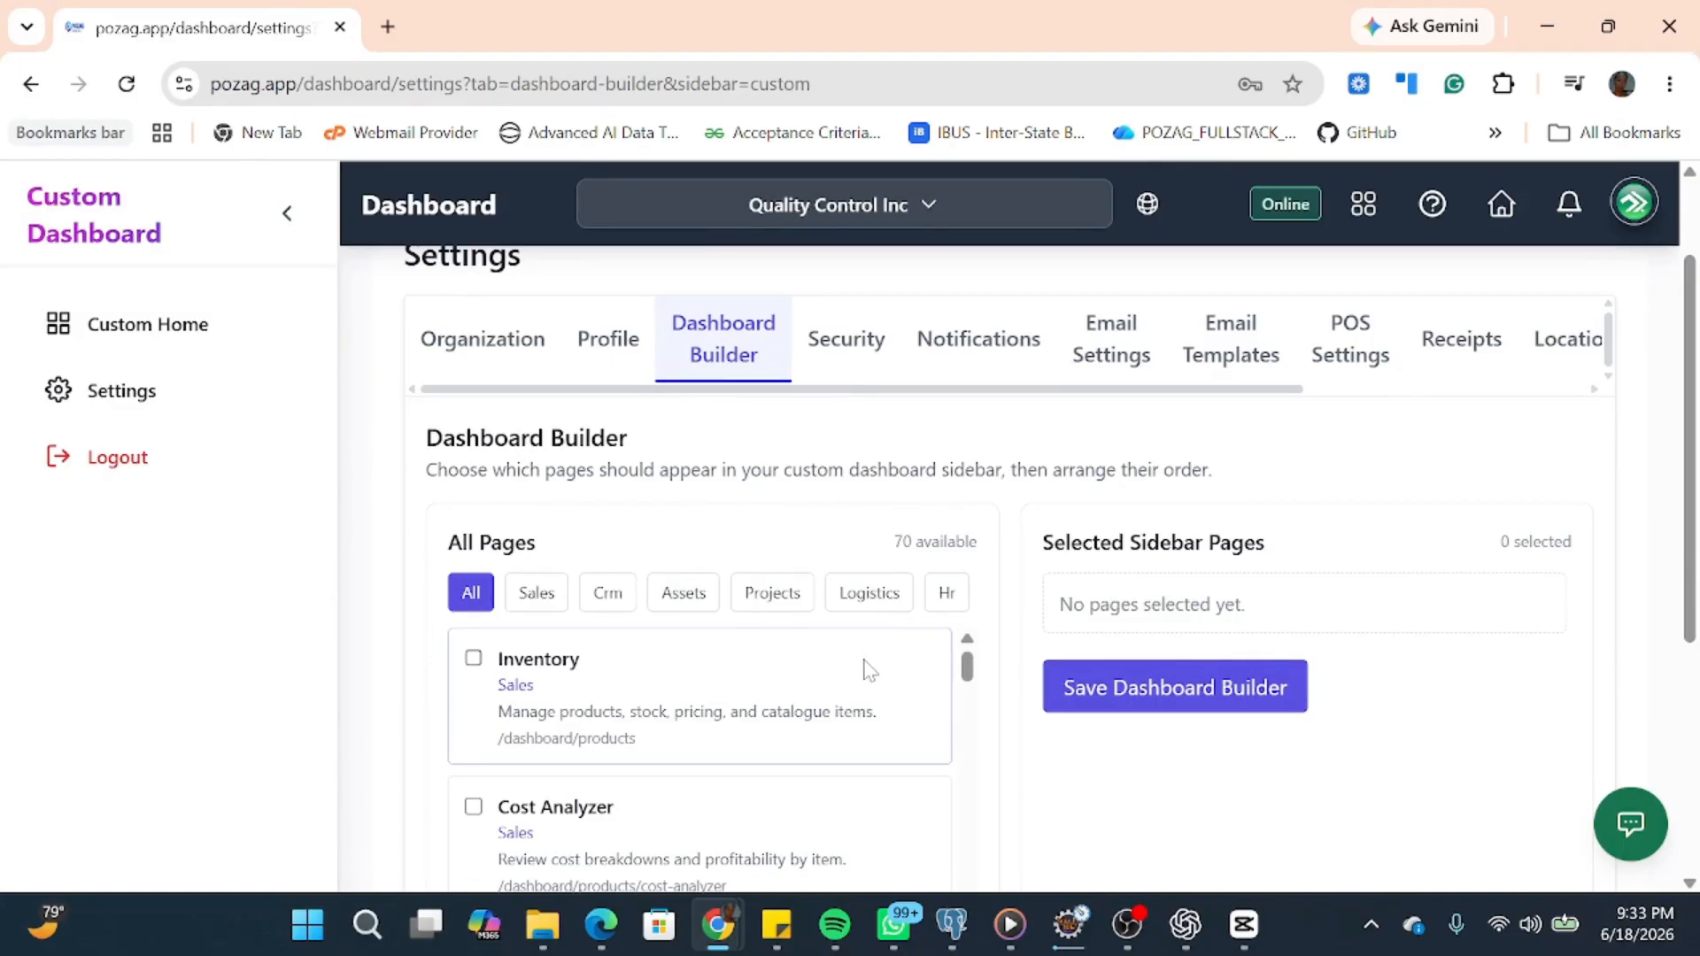
Look through the Sales pages in the All Pages list that can be added to the custom sidebar.
{"action": "scroll", "coordinate": [868, 671], "scroll_direction": "down", "scroll_amount": 2}
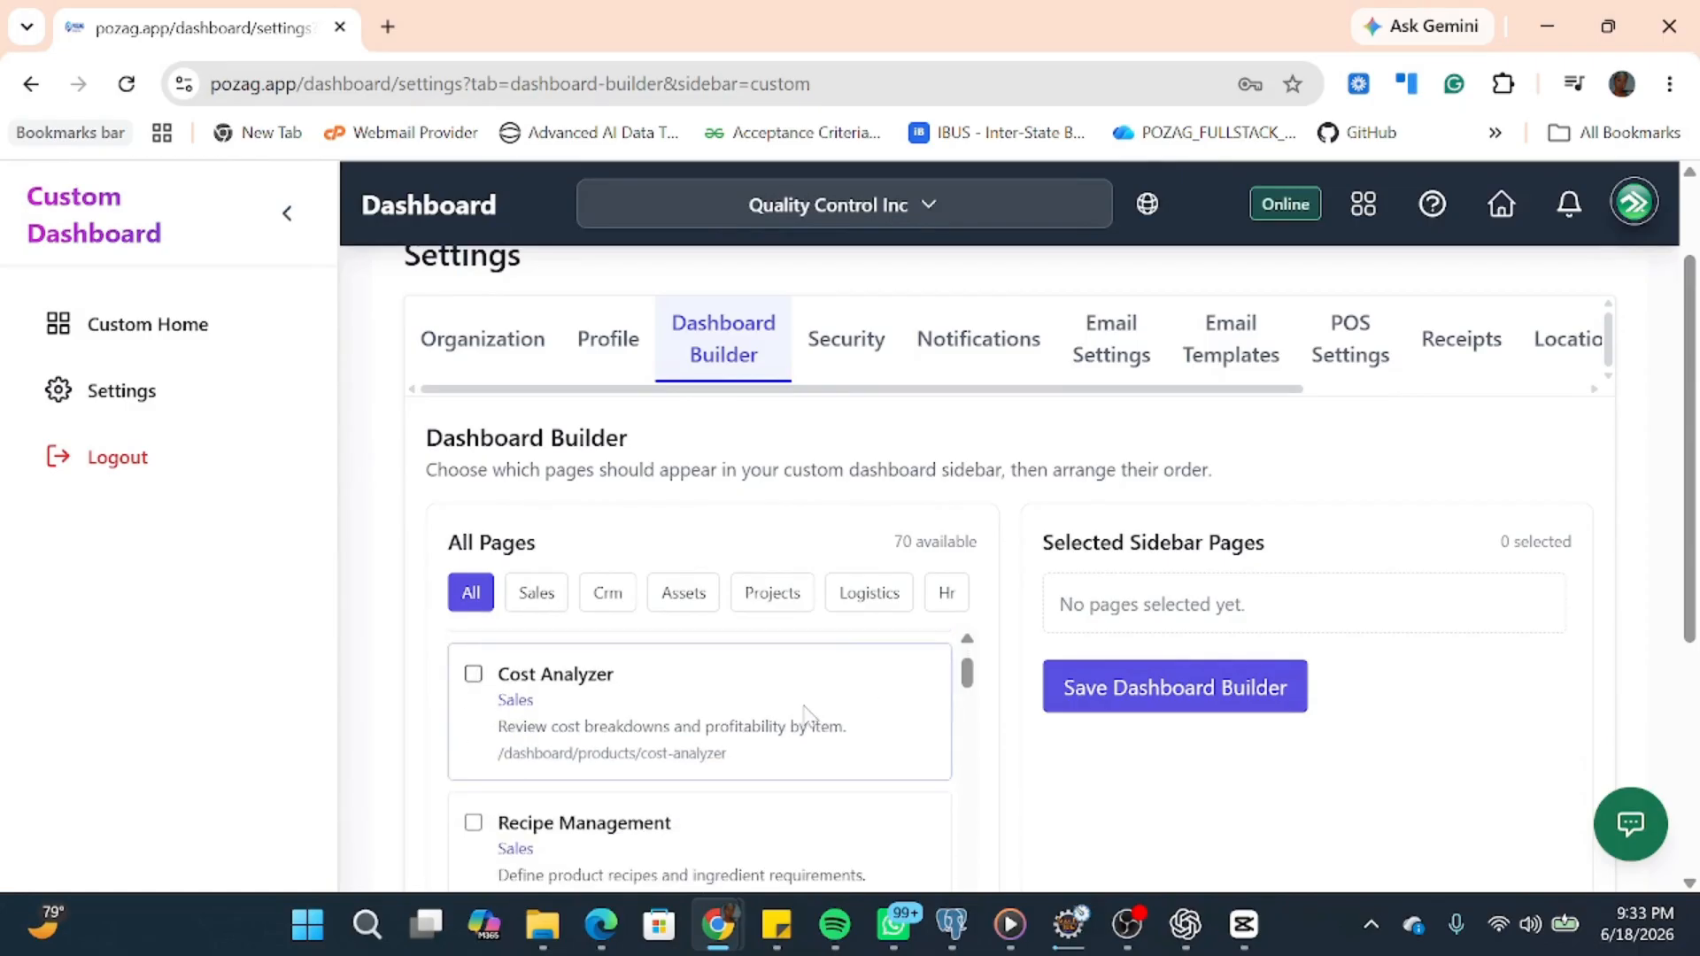
{"action": "scroll", "coordinate": [805, 713], "scroll_direction": "up", "scroll_amount": 2}
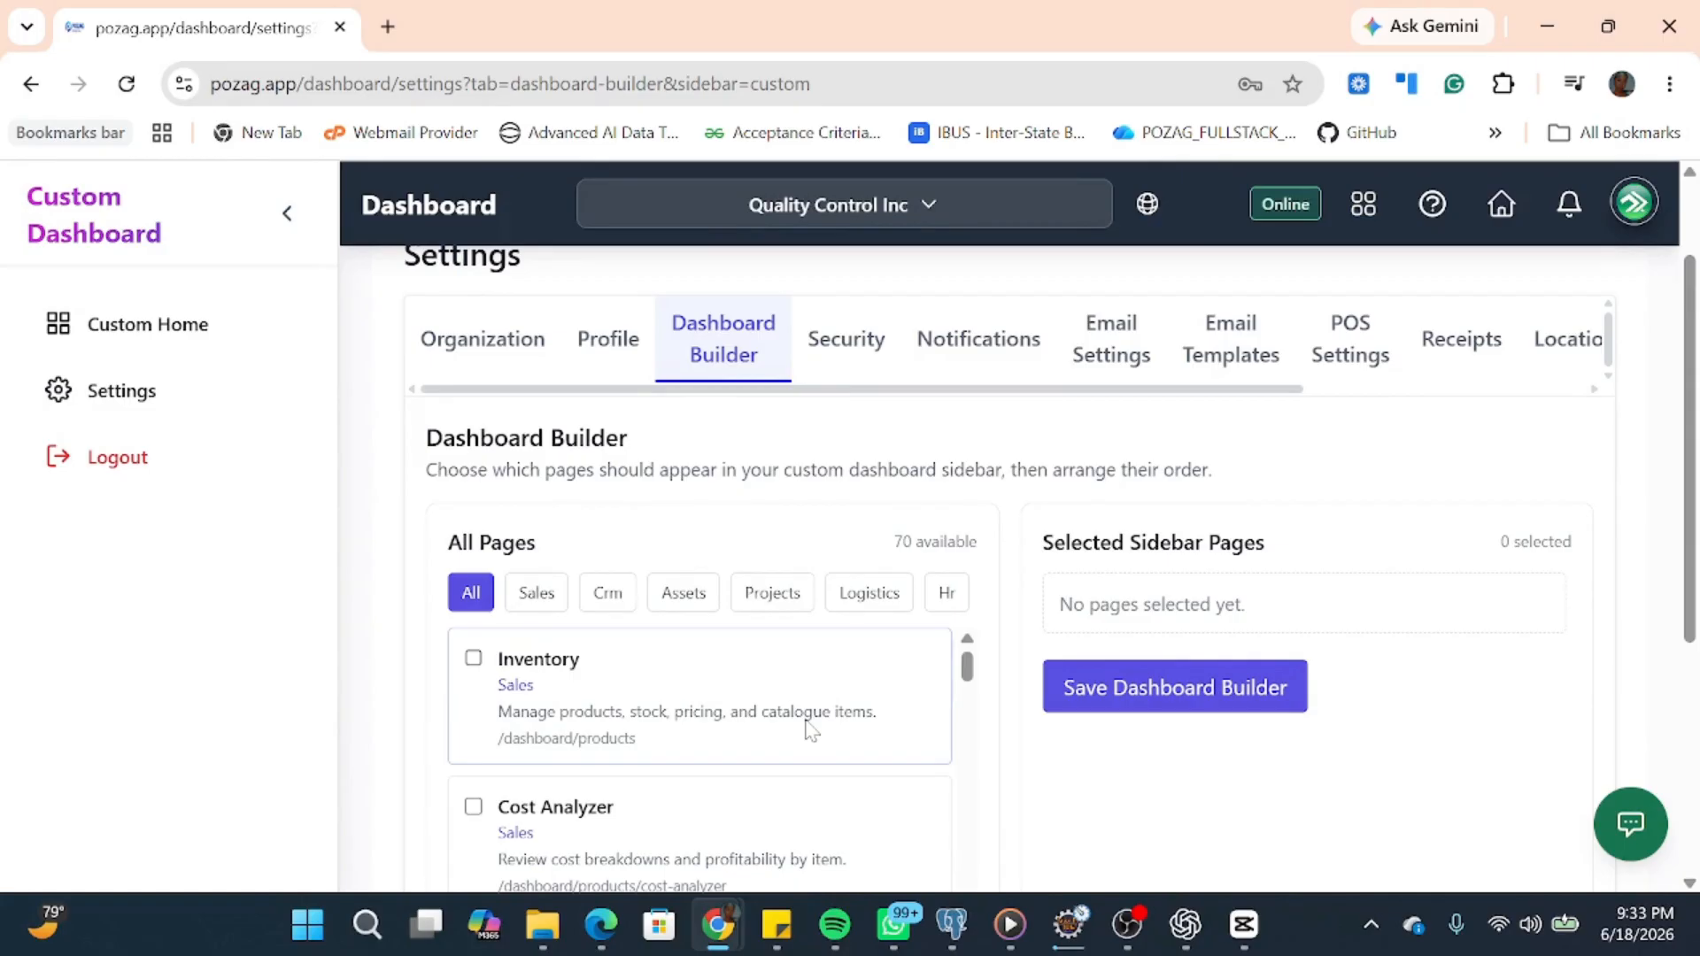
{"action": "scroll", "coordinate": [808, 728], "scroll_direction": "down", "scroll_amount": 2}
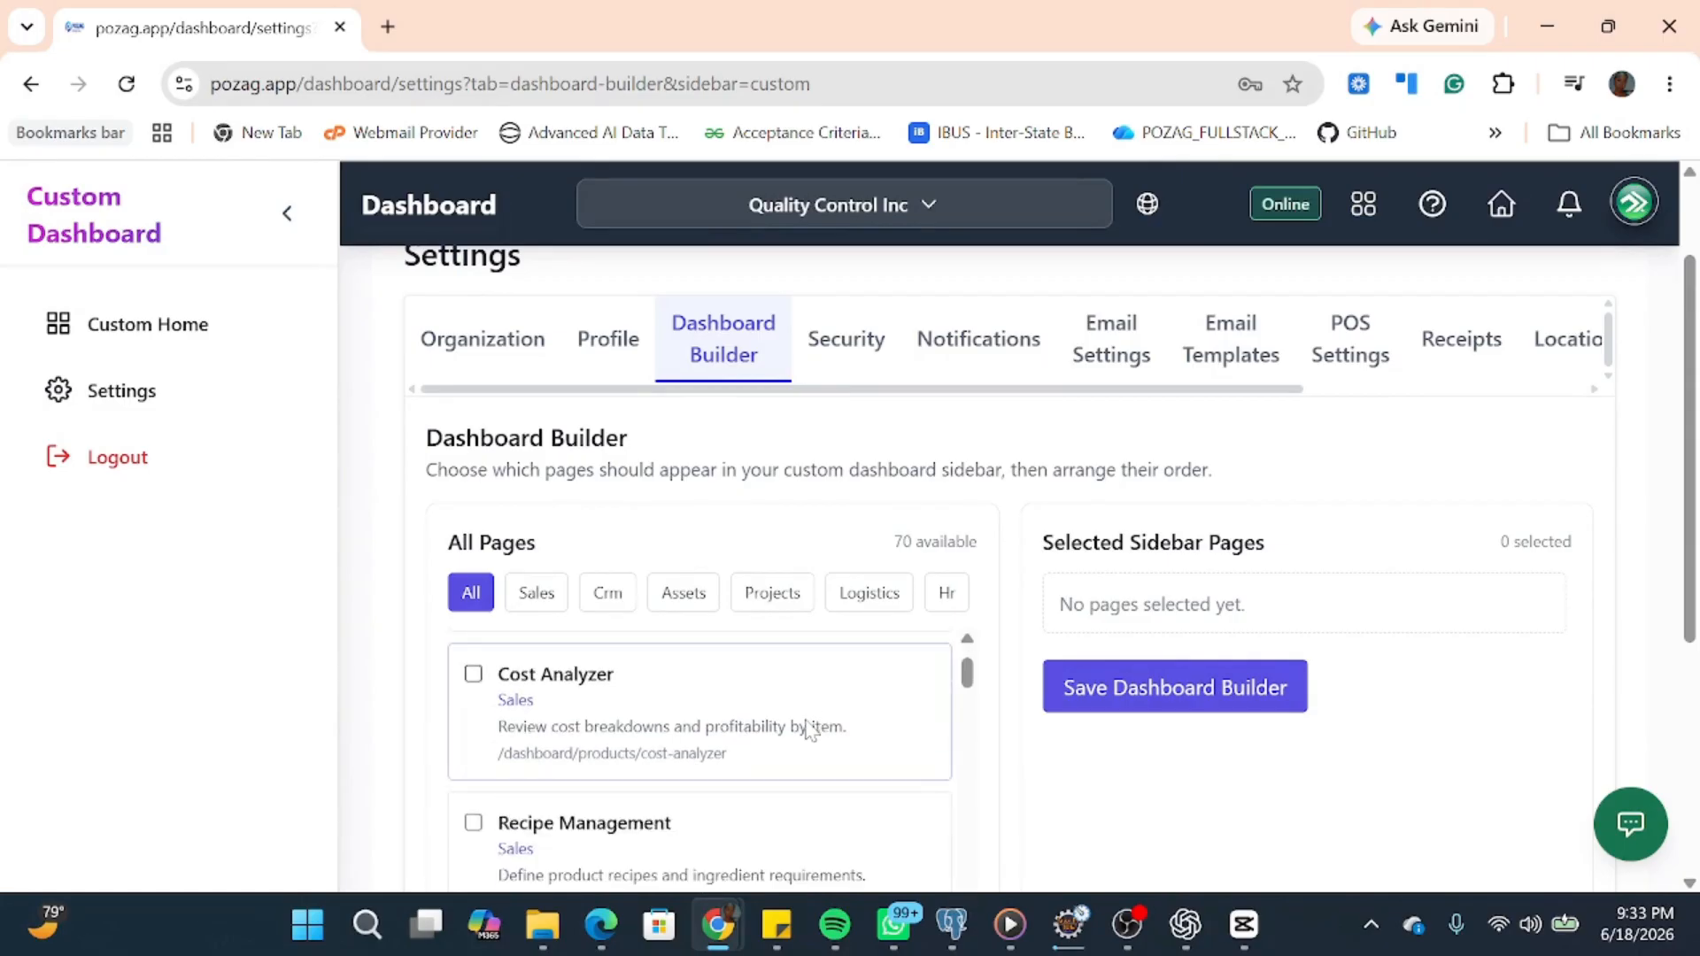
{"action": "scroll", "coordinate": [807, 727], "scroll_direction": "down", "scroll_amount": 5}
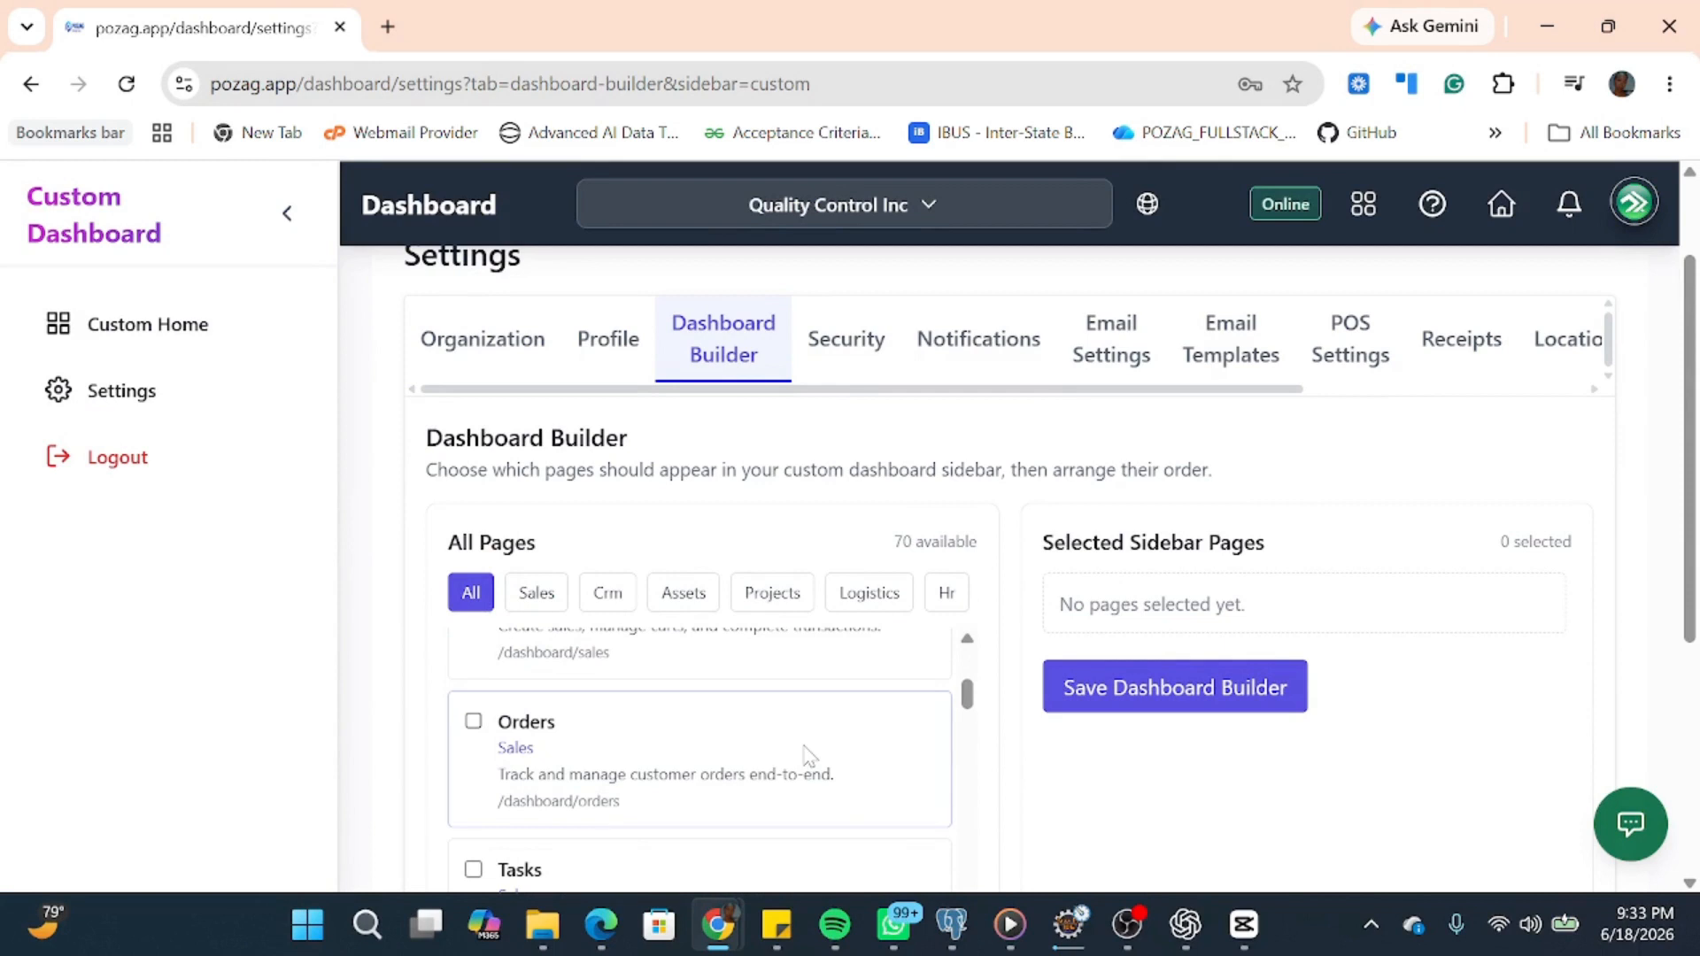
{"action": "scroll", "coordinate": [805, 757], "scroll_direction": "down", "scroll_amount": 8}
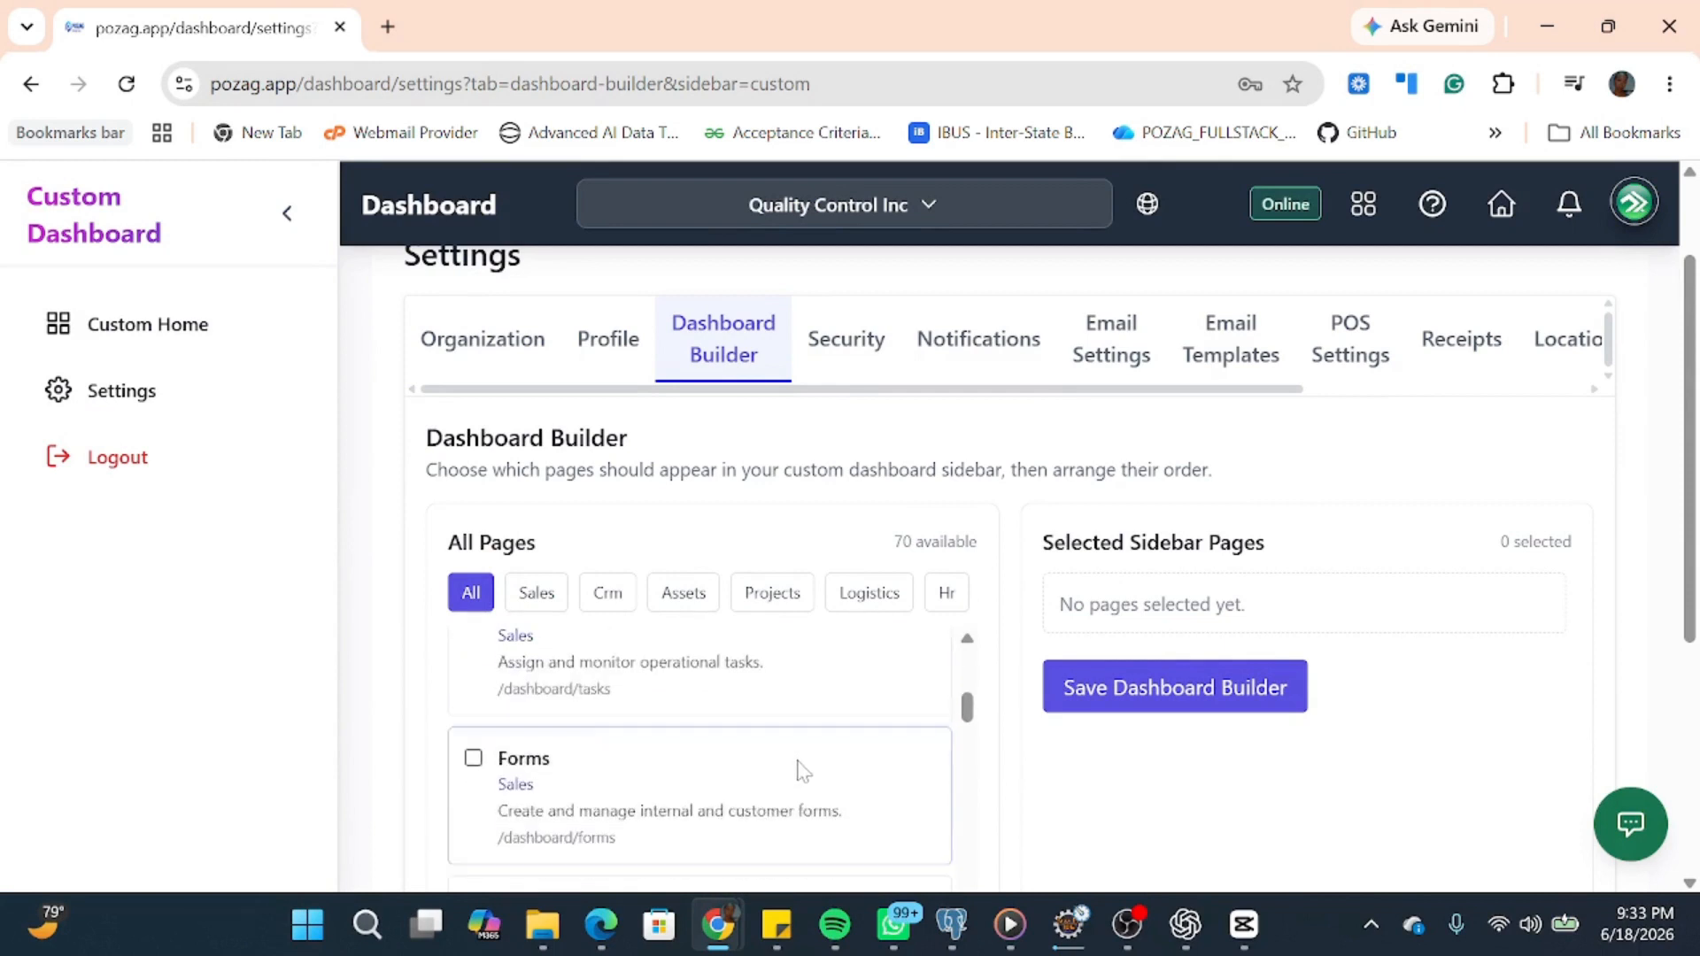
{"action": "scroll", "coordinate": [800, 777], "scroll_direction": "down", "scroll_amount": 5}
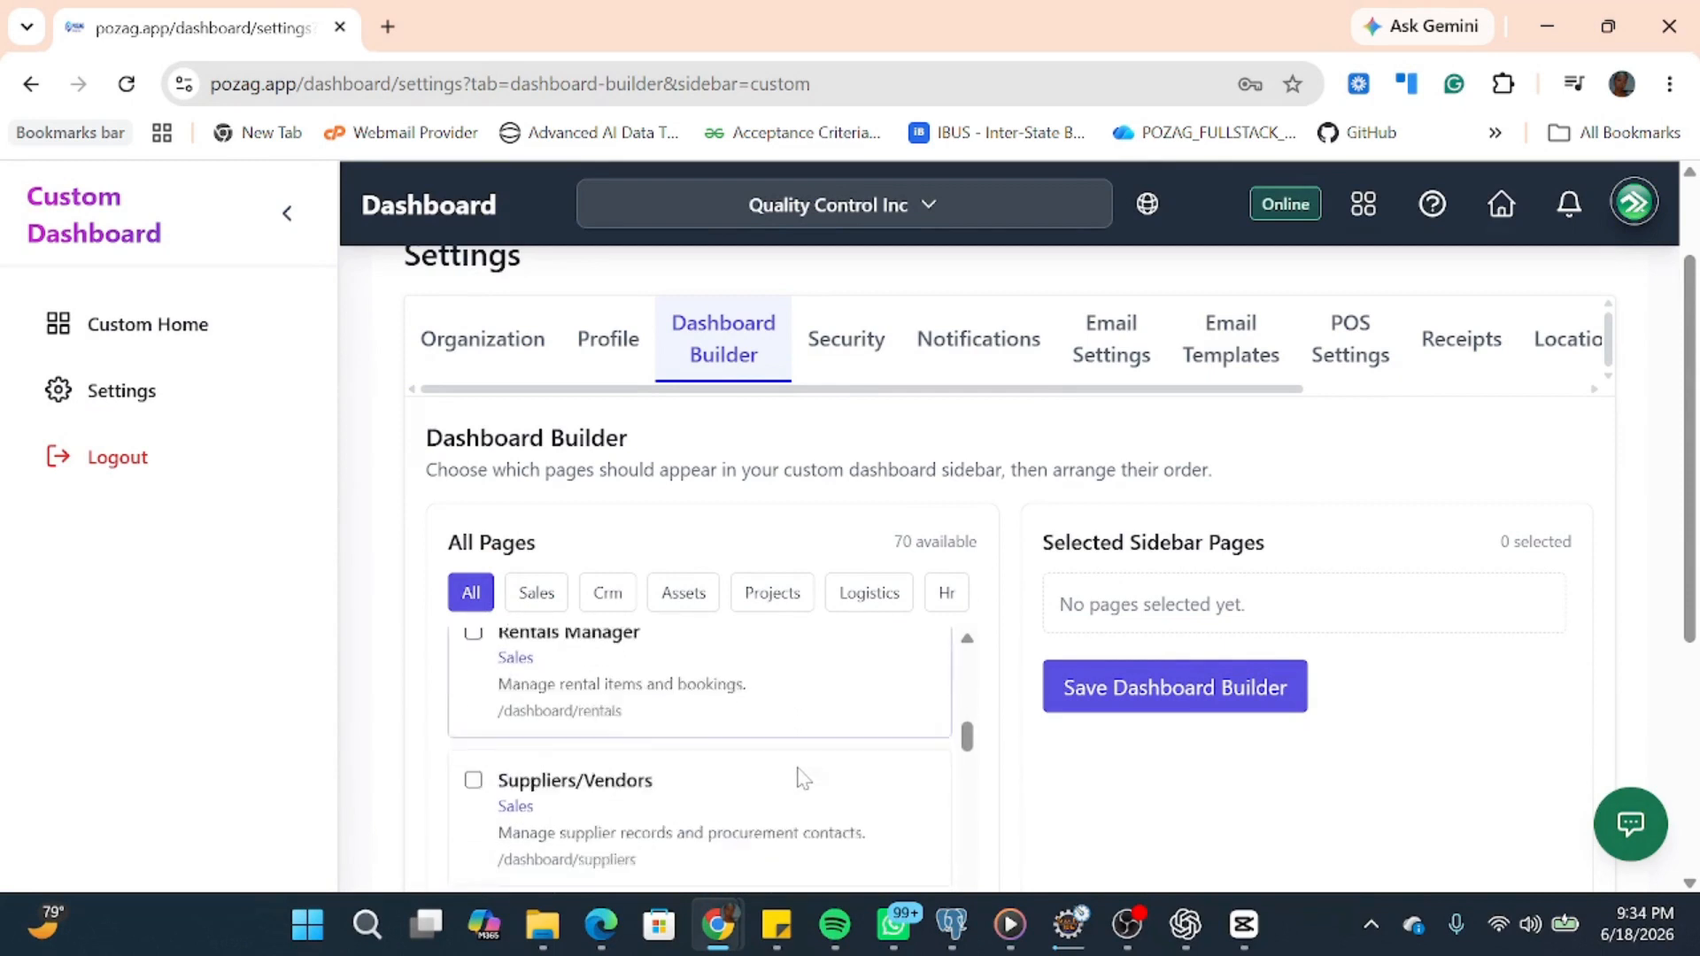
{"action": "scroll", "coordinate": [725, 755], "scroll_direction": "up", "scroll_amount": 1}
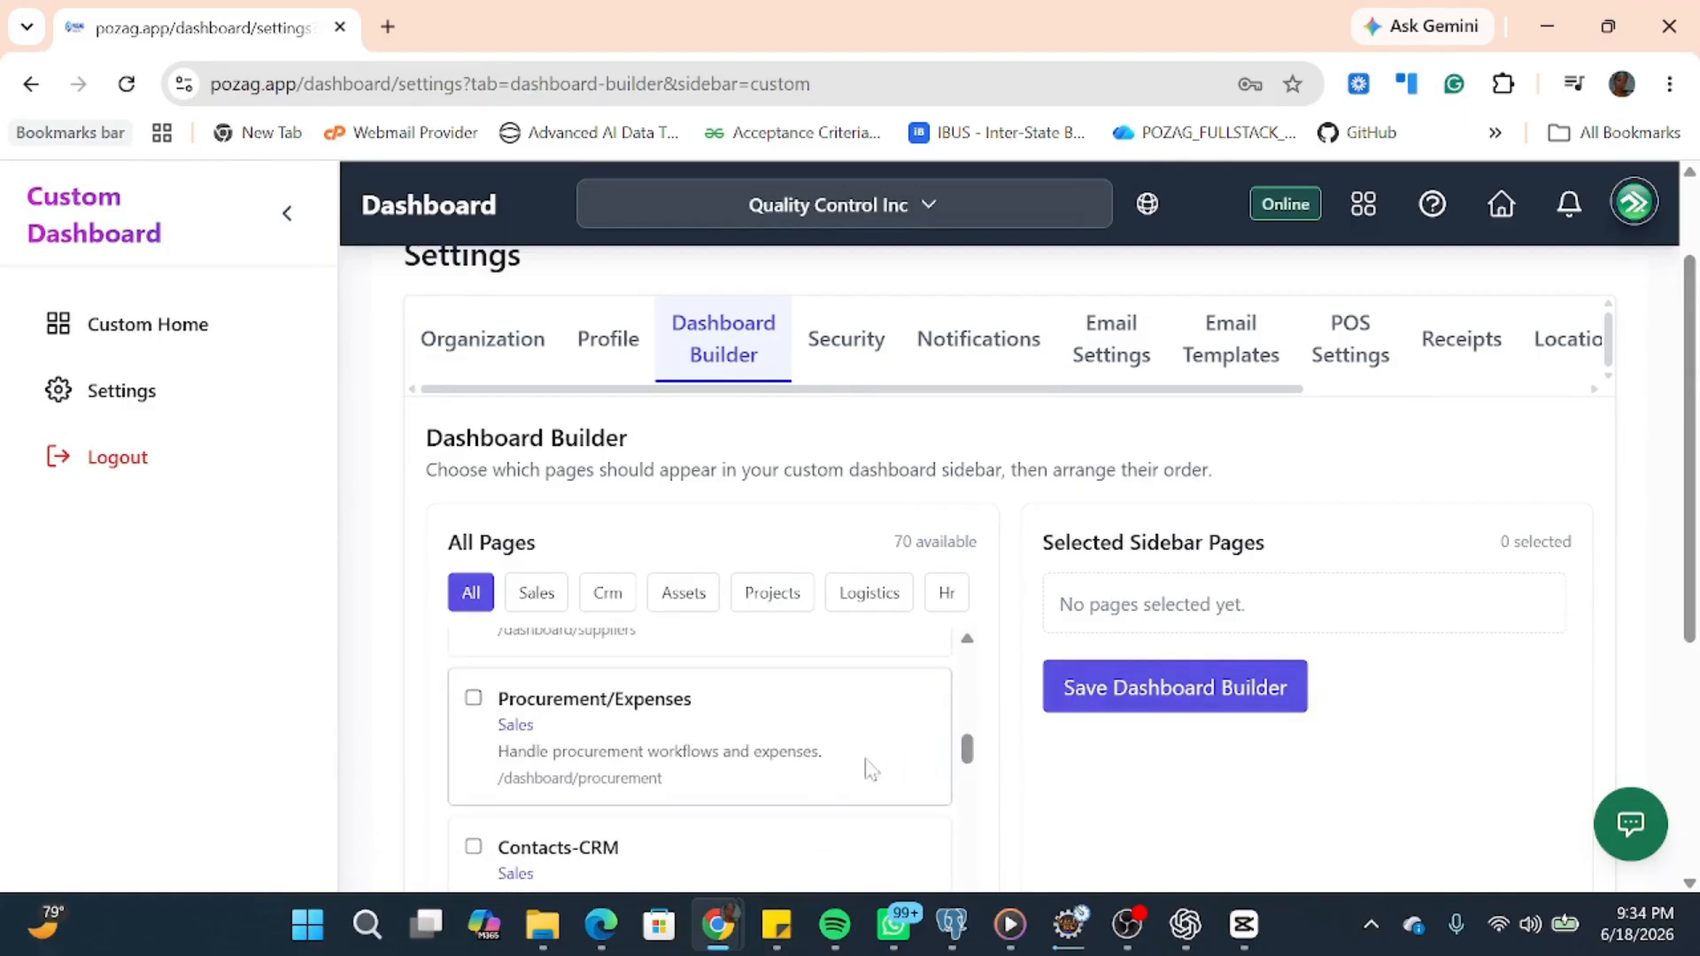
{"action": "scroll", "coordinate": [804, 771], "scroll_direction": "up", "scroll_amount": 2}
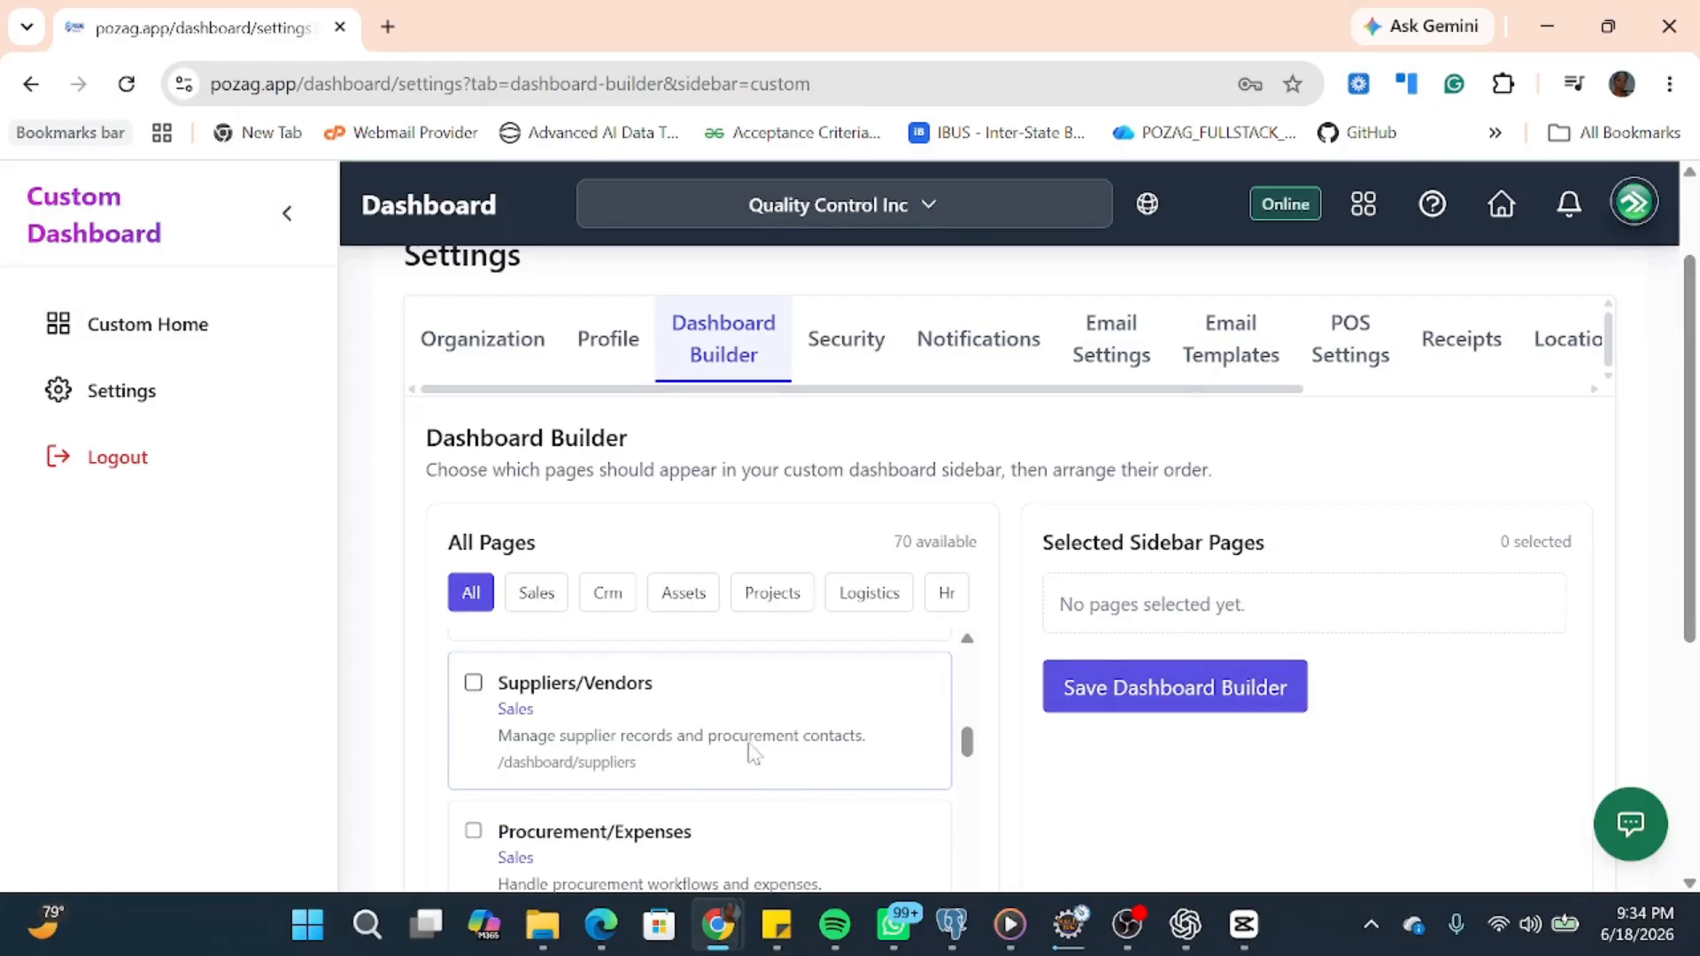
{"action": "scroll", "coordinate": [735, 740], "scroll_direction": "down", "scroll_amount": 2}
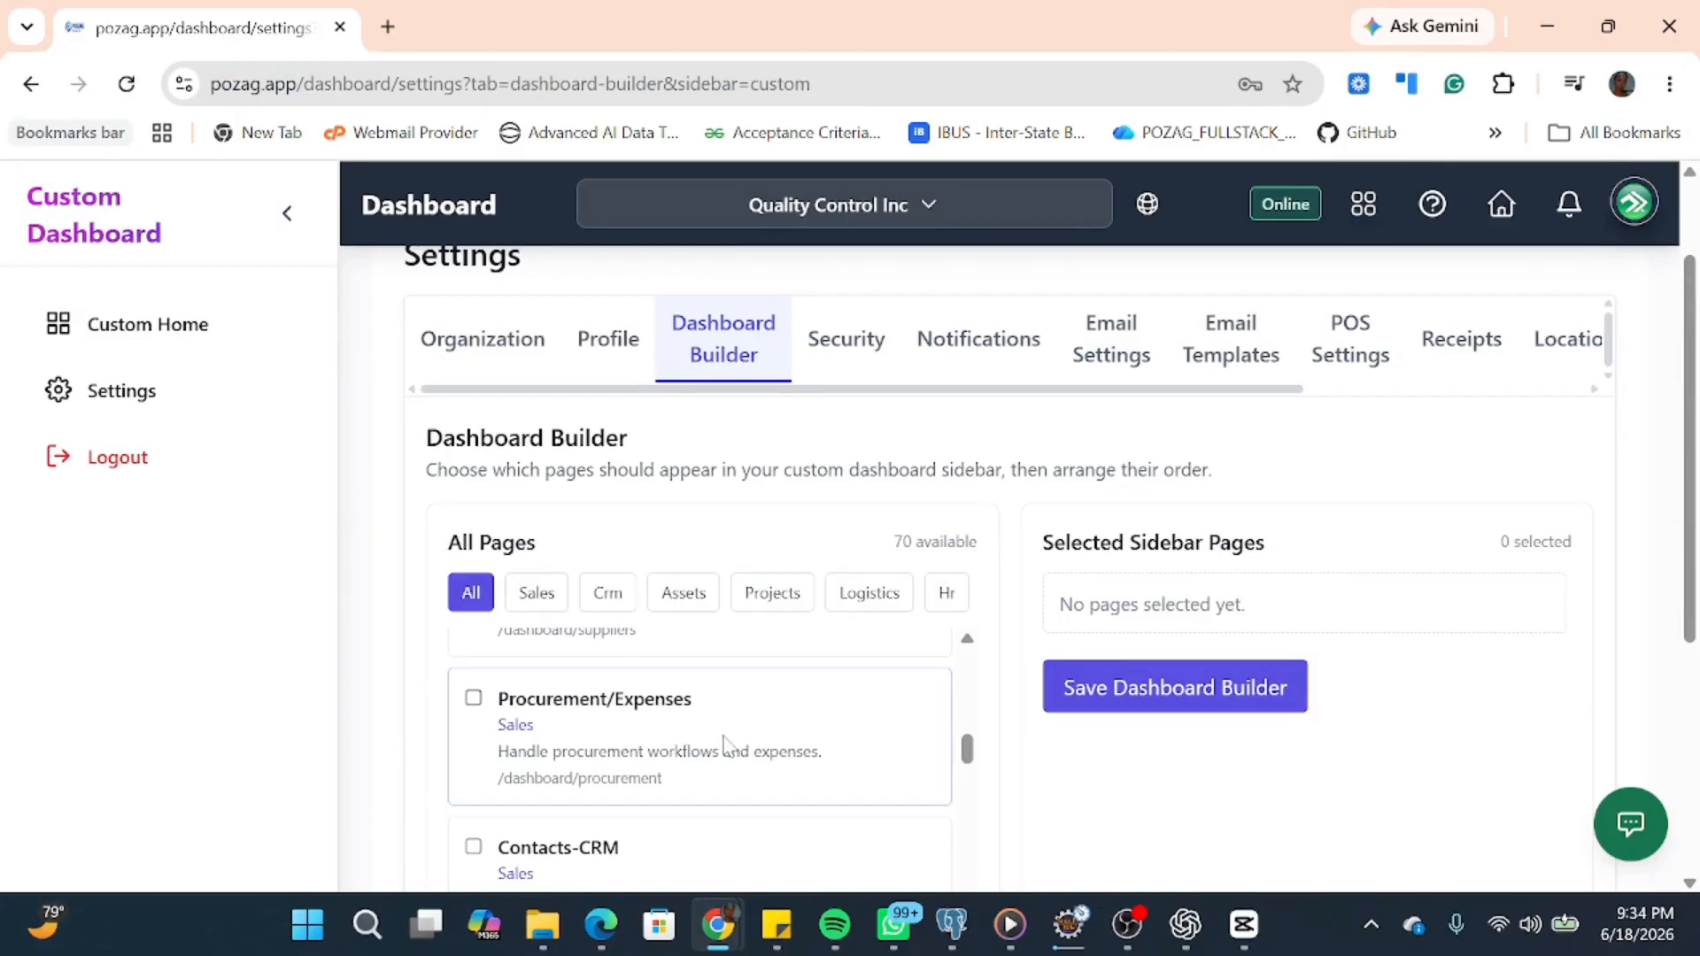
{"action": "scroll", "coordinate": [740, 748], "scroll_direction": "up", "scroll_amount": 5}
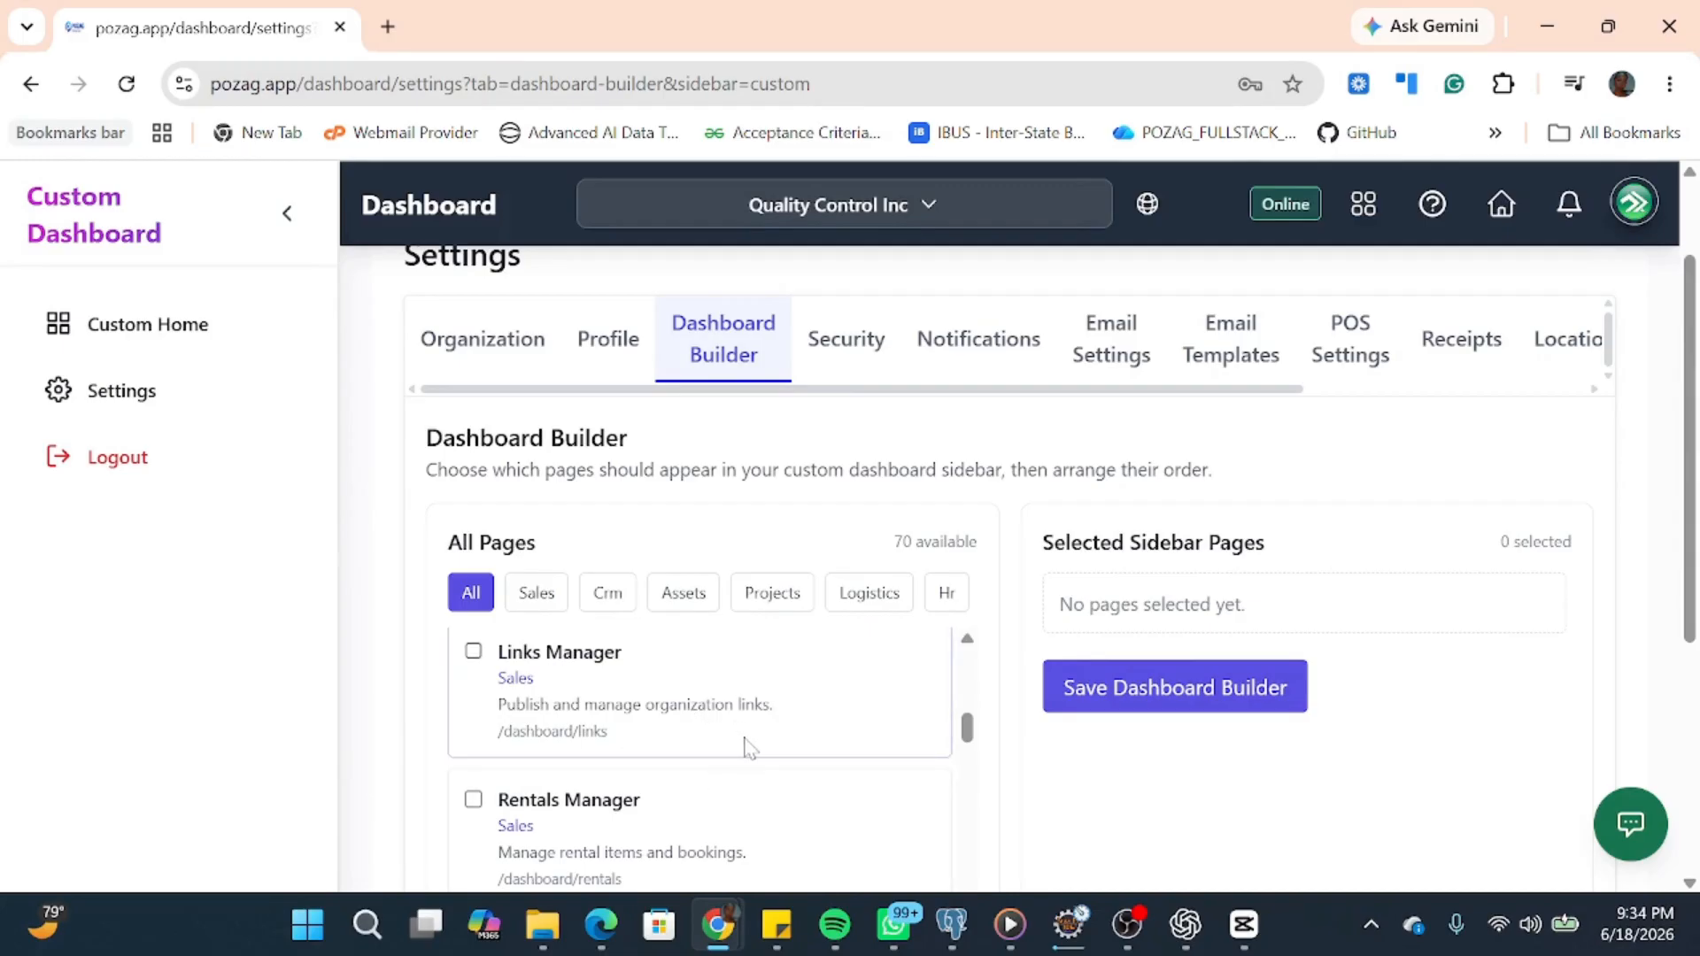
{"action": "scroll", "coordinate": [744, 749], "scroll_direction": "down", "scroll_amount": 3}
{"action": "scroll", "coordinate": [696, 749], "scroll_direction": "up", "scroll_amount": 5}
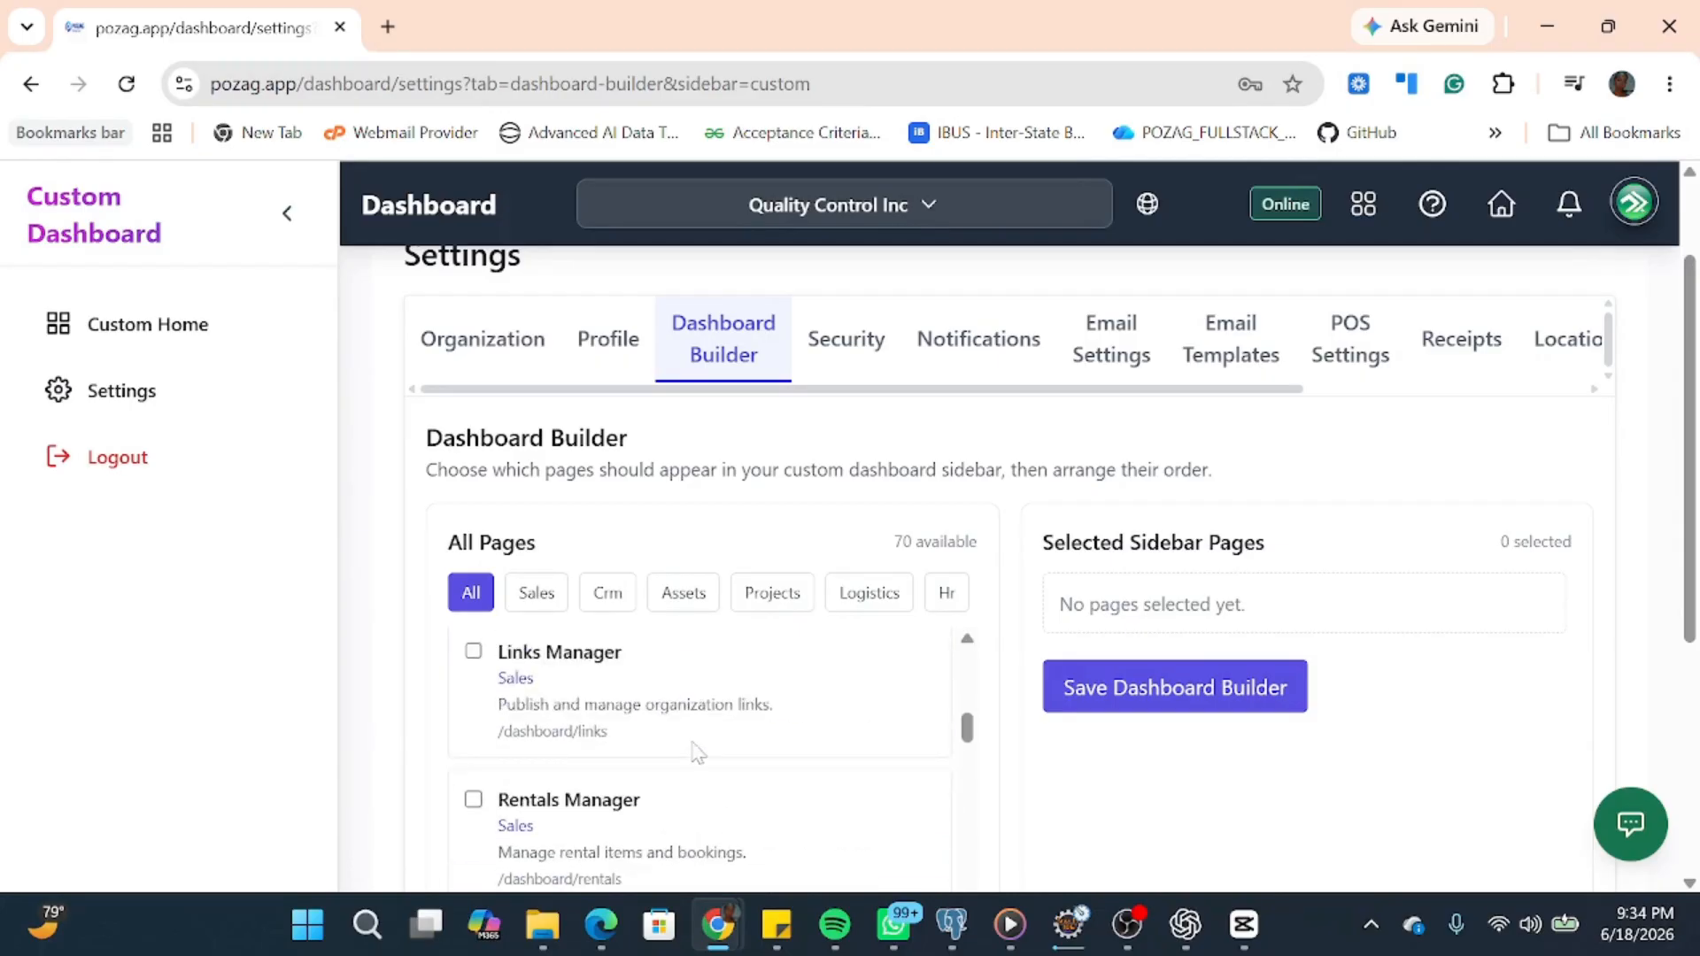
{"action": "scroll", "coordinate": [697, 752], "scroll_direction": "up", "scroll_amount": 3}
{"action": "scroll", "coordinate": [696, 748], "scroll_direction": "up", "scroll_amount": 5}
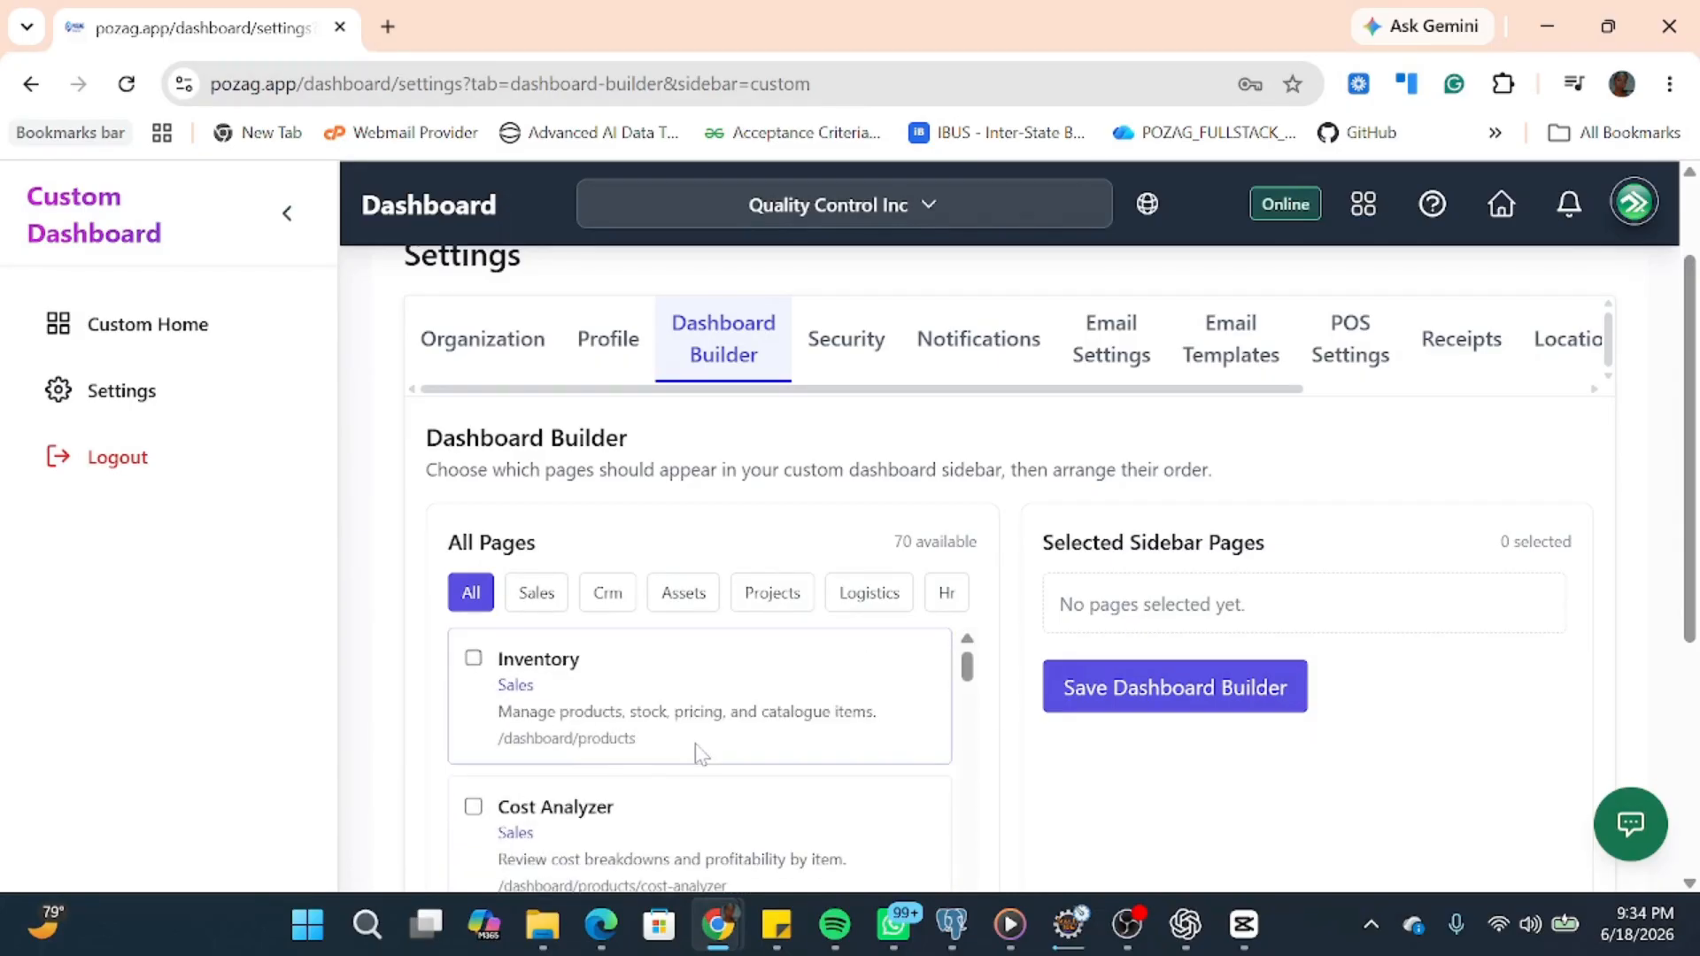
{"action": "scroll", "coordinate": [779, 810], "scroll_direction": "up", "scroll_amount": 2}
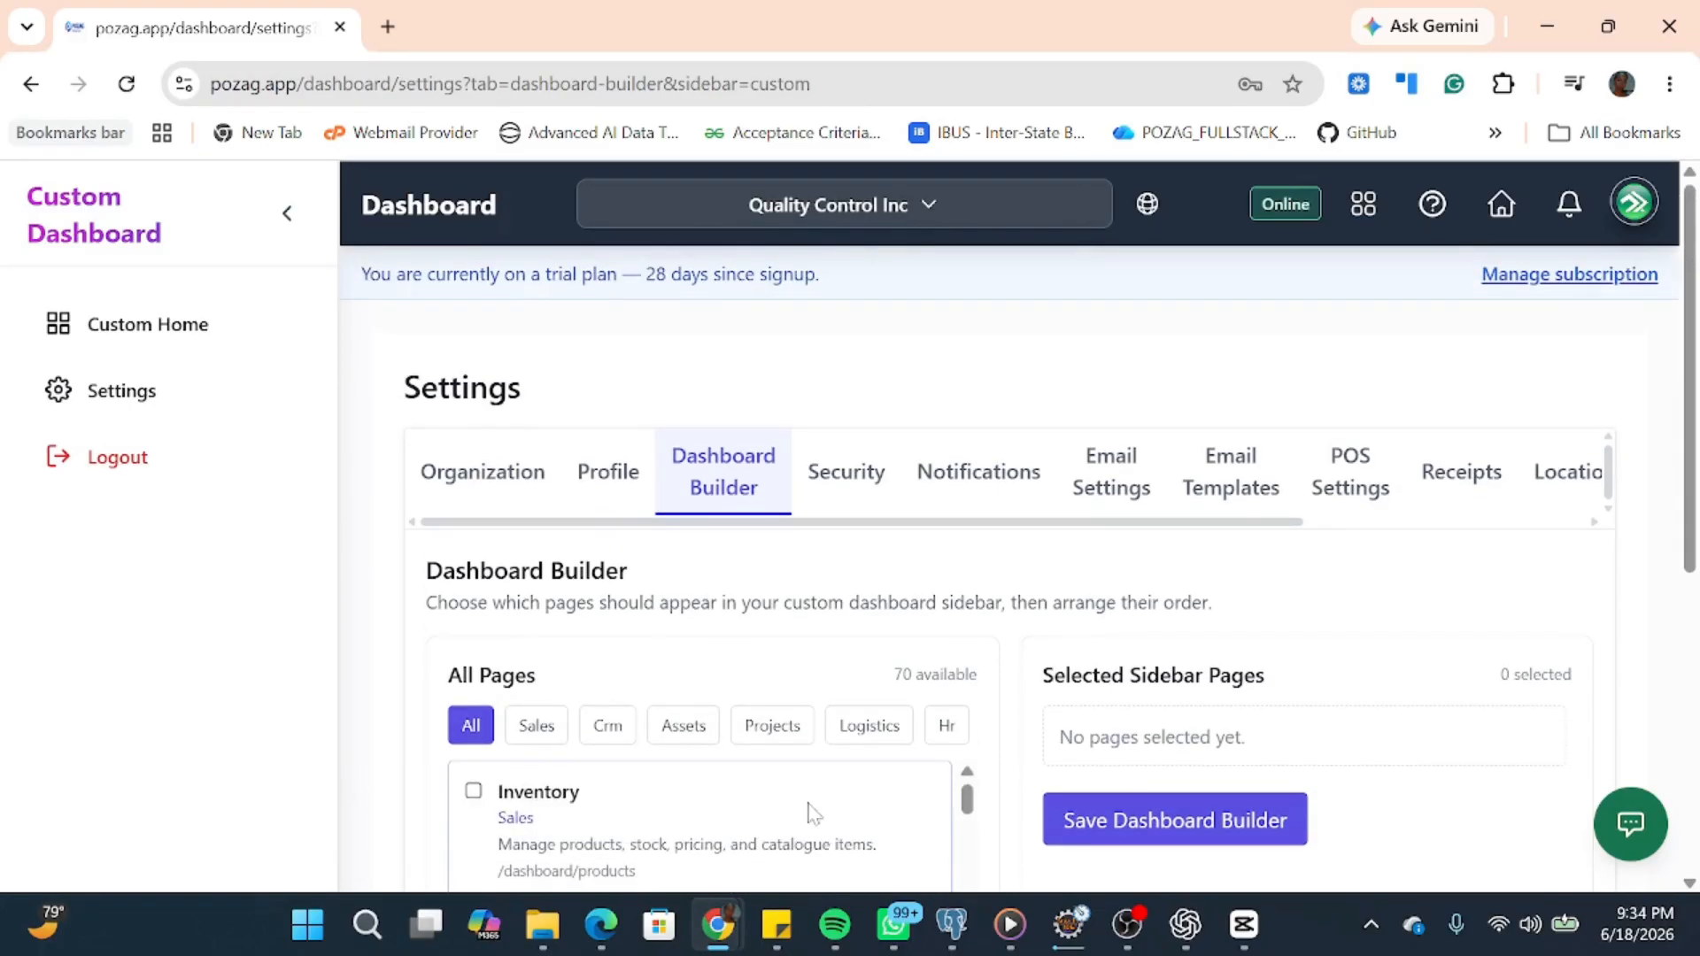
Add the Sales and Orders pages to the selected sidebar pages.
{"action": "scroll", "coordinate": [815, 770], "scroll_direction": "down", "scroll_amount": 4}
{"action": "scroll", "coordinate": [812, 771], "scroll_direction": "down", "scroll_amount": 3}
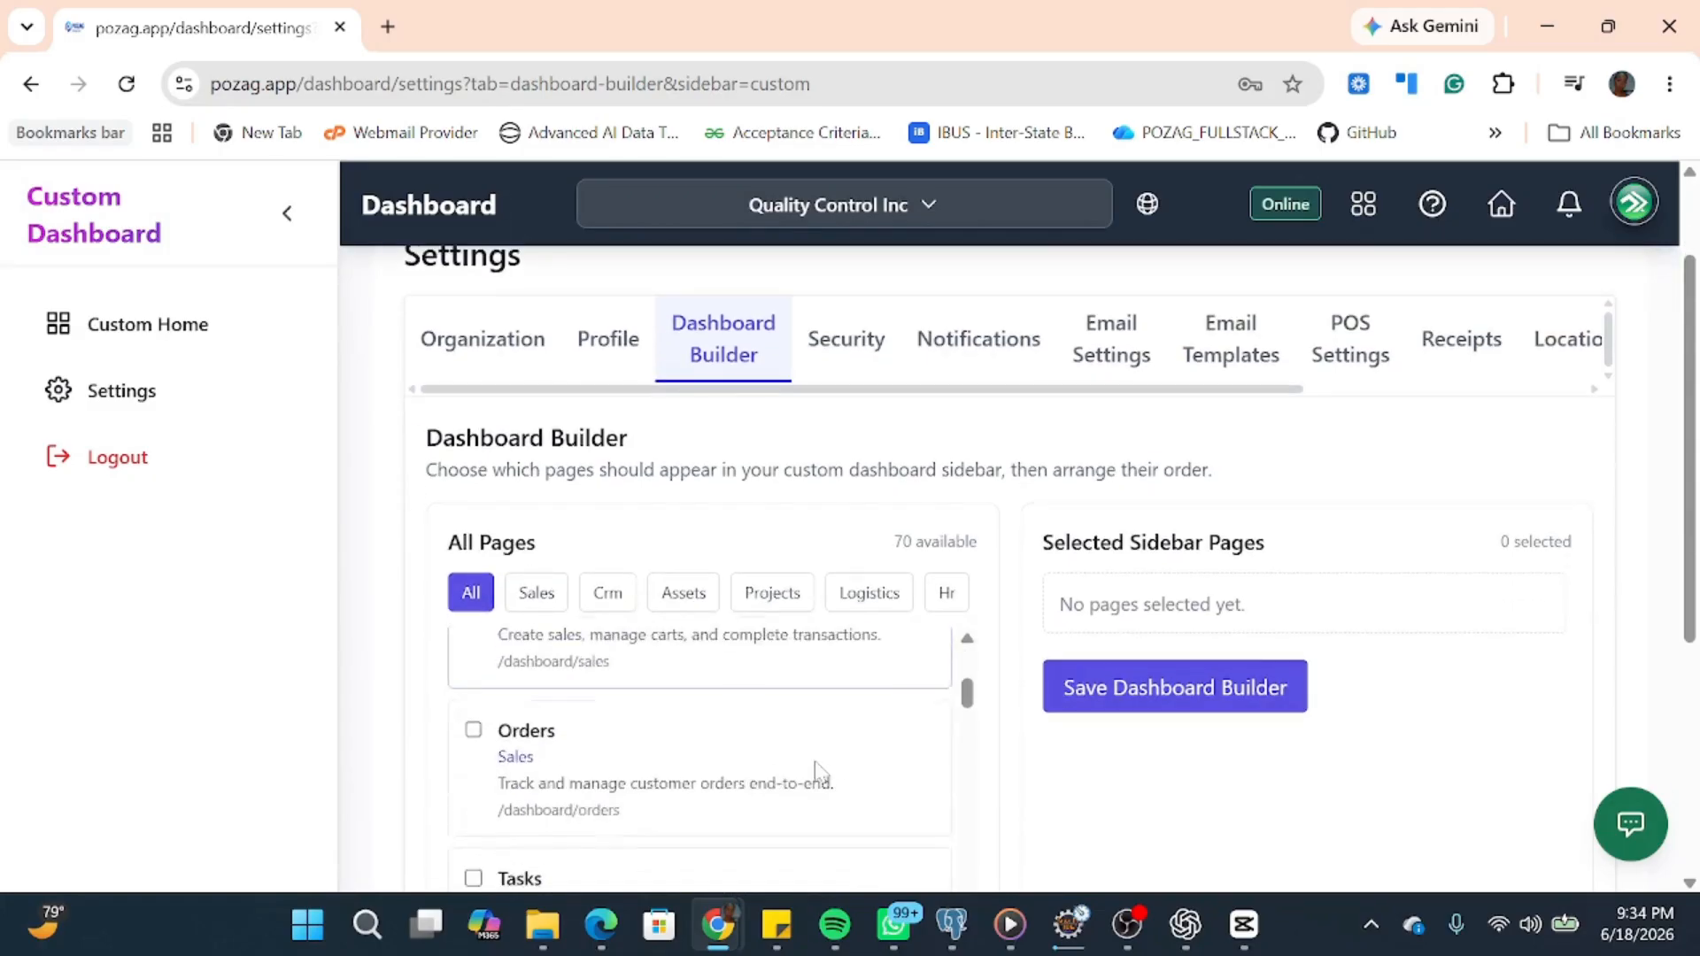
{"action": "scroll", "coordinate": [774, 782], "scroll_direction": "up", "scroll_amount": 2}
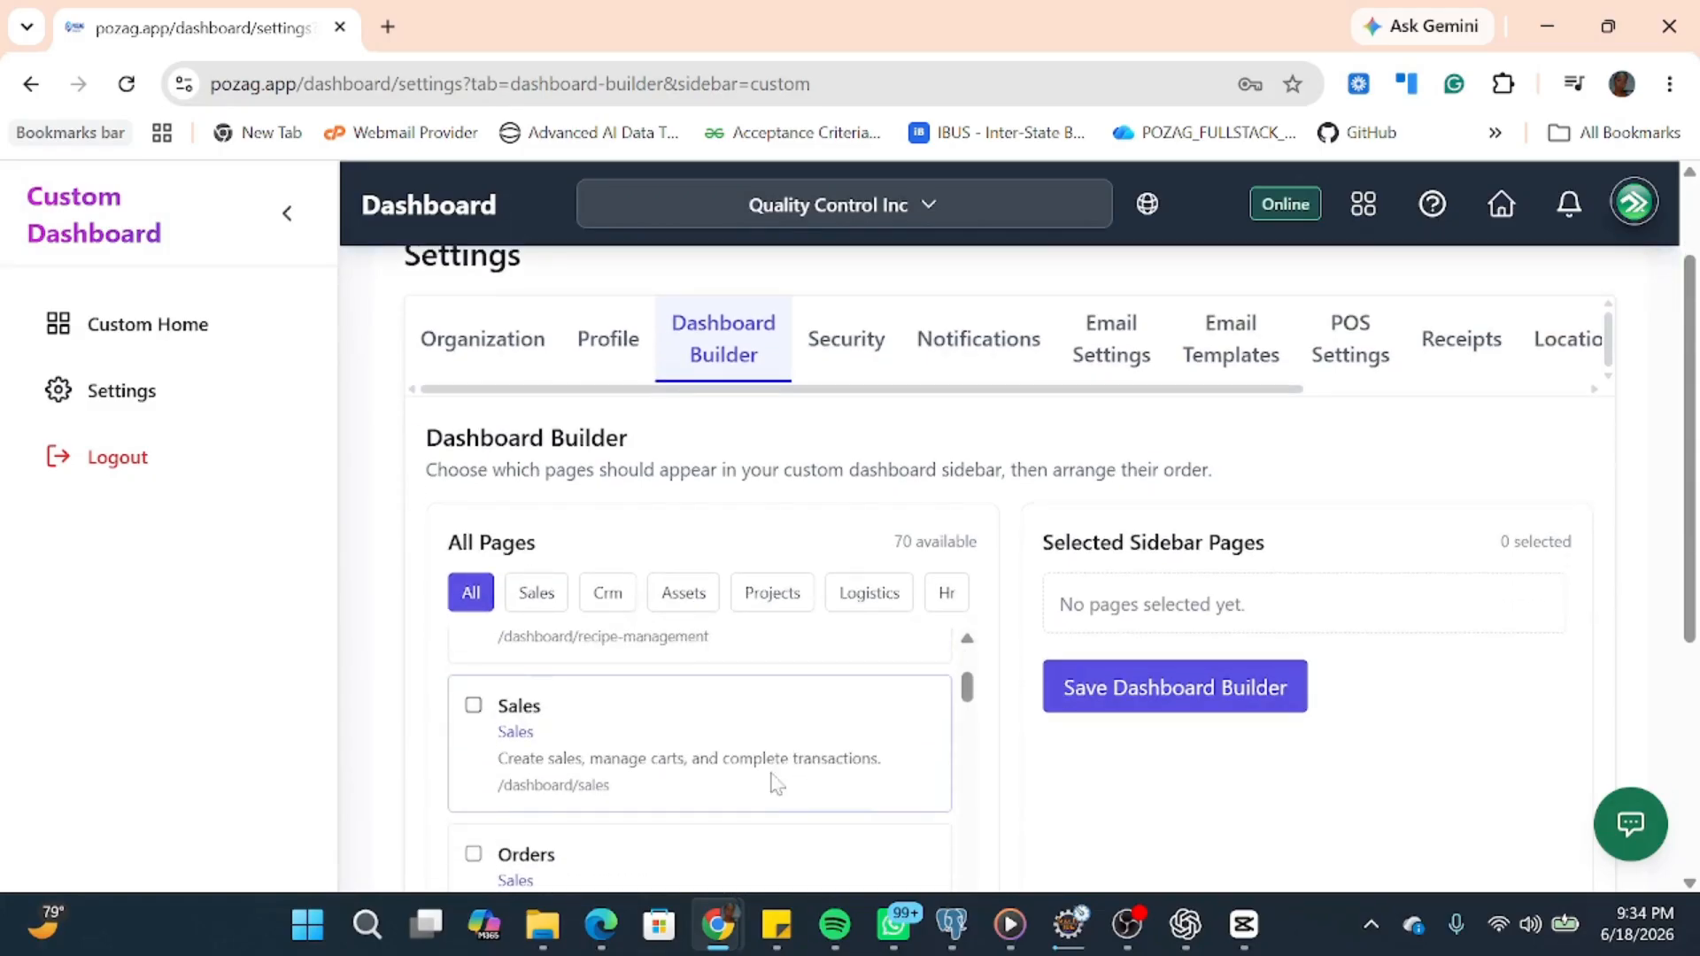
{"action": "left_click", "coordinate": [474, 706]}
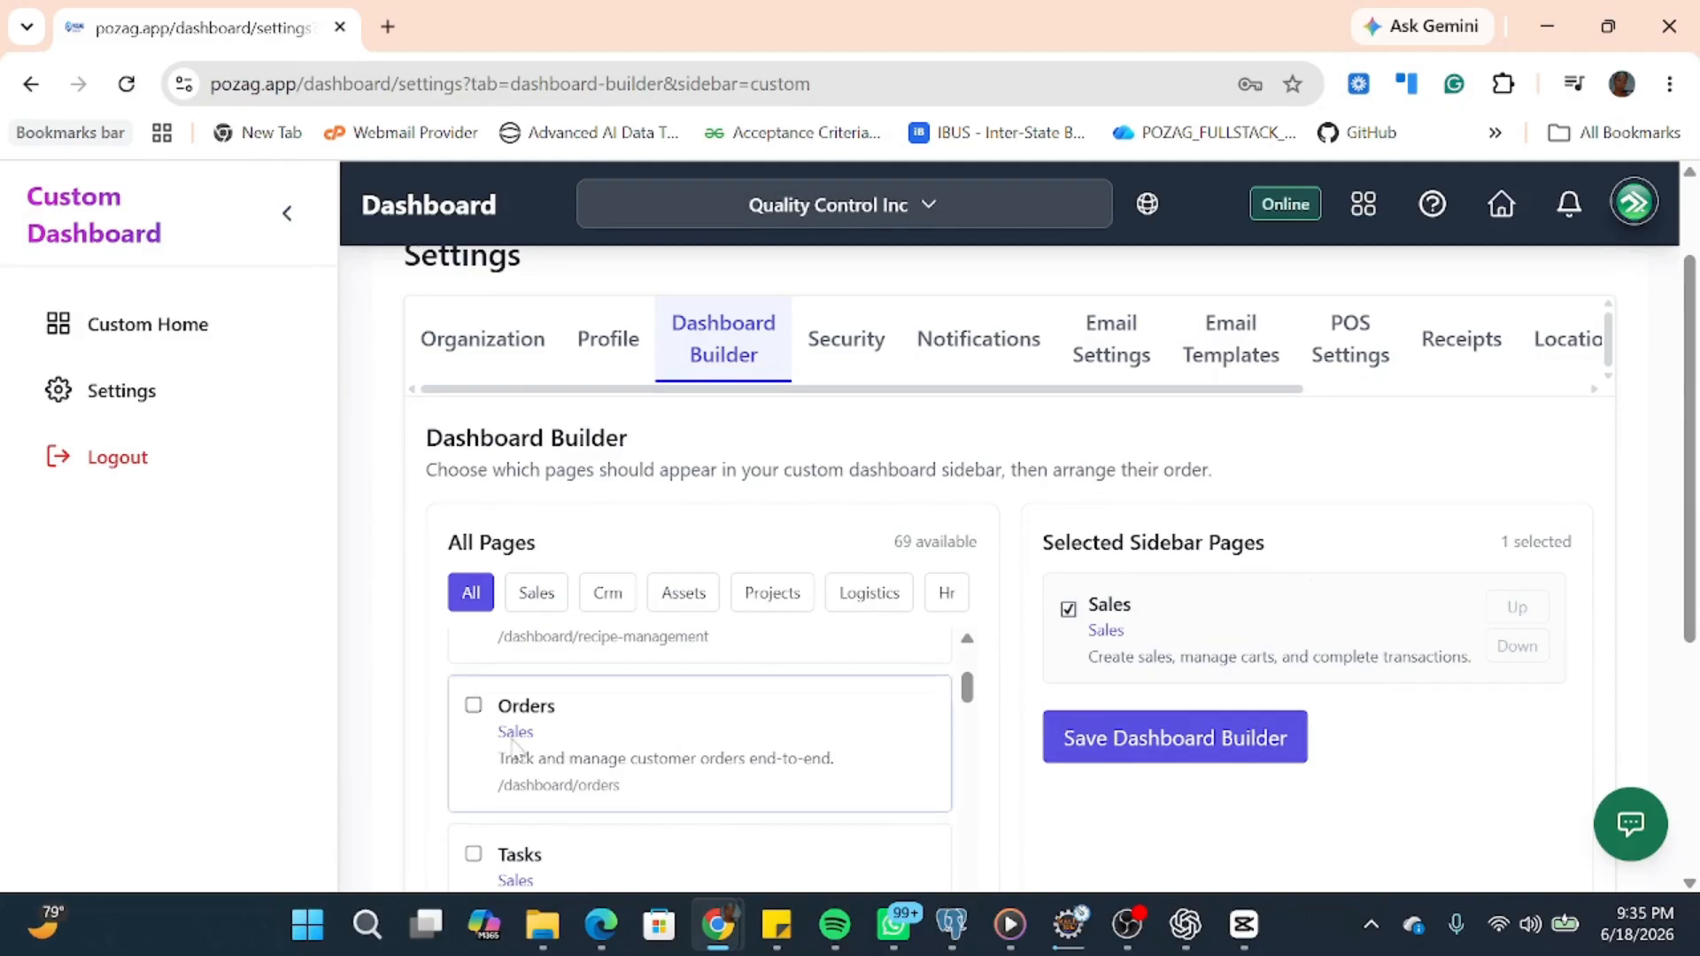
{"action": "left_click", "coordinate": [472, 709]}
Add the Suppliers/Vendors and Procurement/Expenses pages to the selected sidebar pages.
{"action": "scroll", "coordinate": [620, 744], "scroll_direction": "down", "scroll_amount": 5}
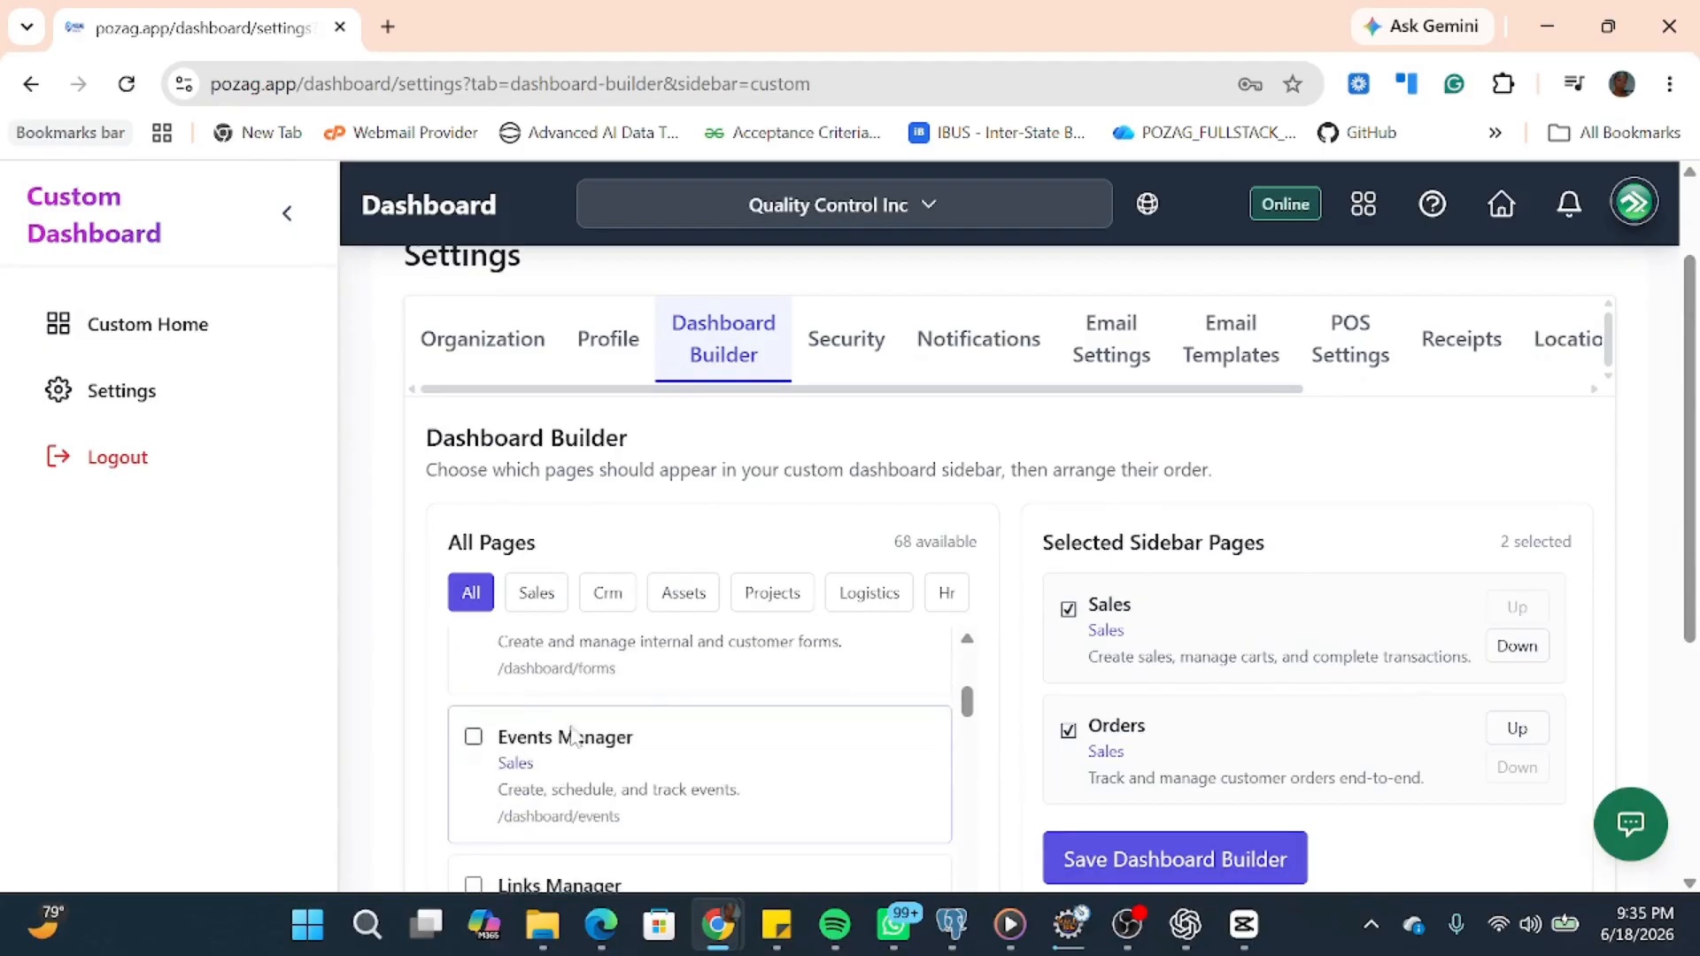
{"action": "scroll", "coordinate": [659, 755], "scroll_direction": "down", "scroll_amount": 3}
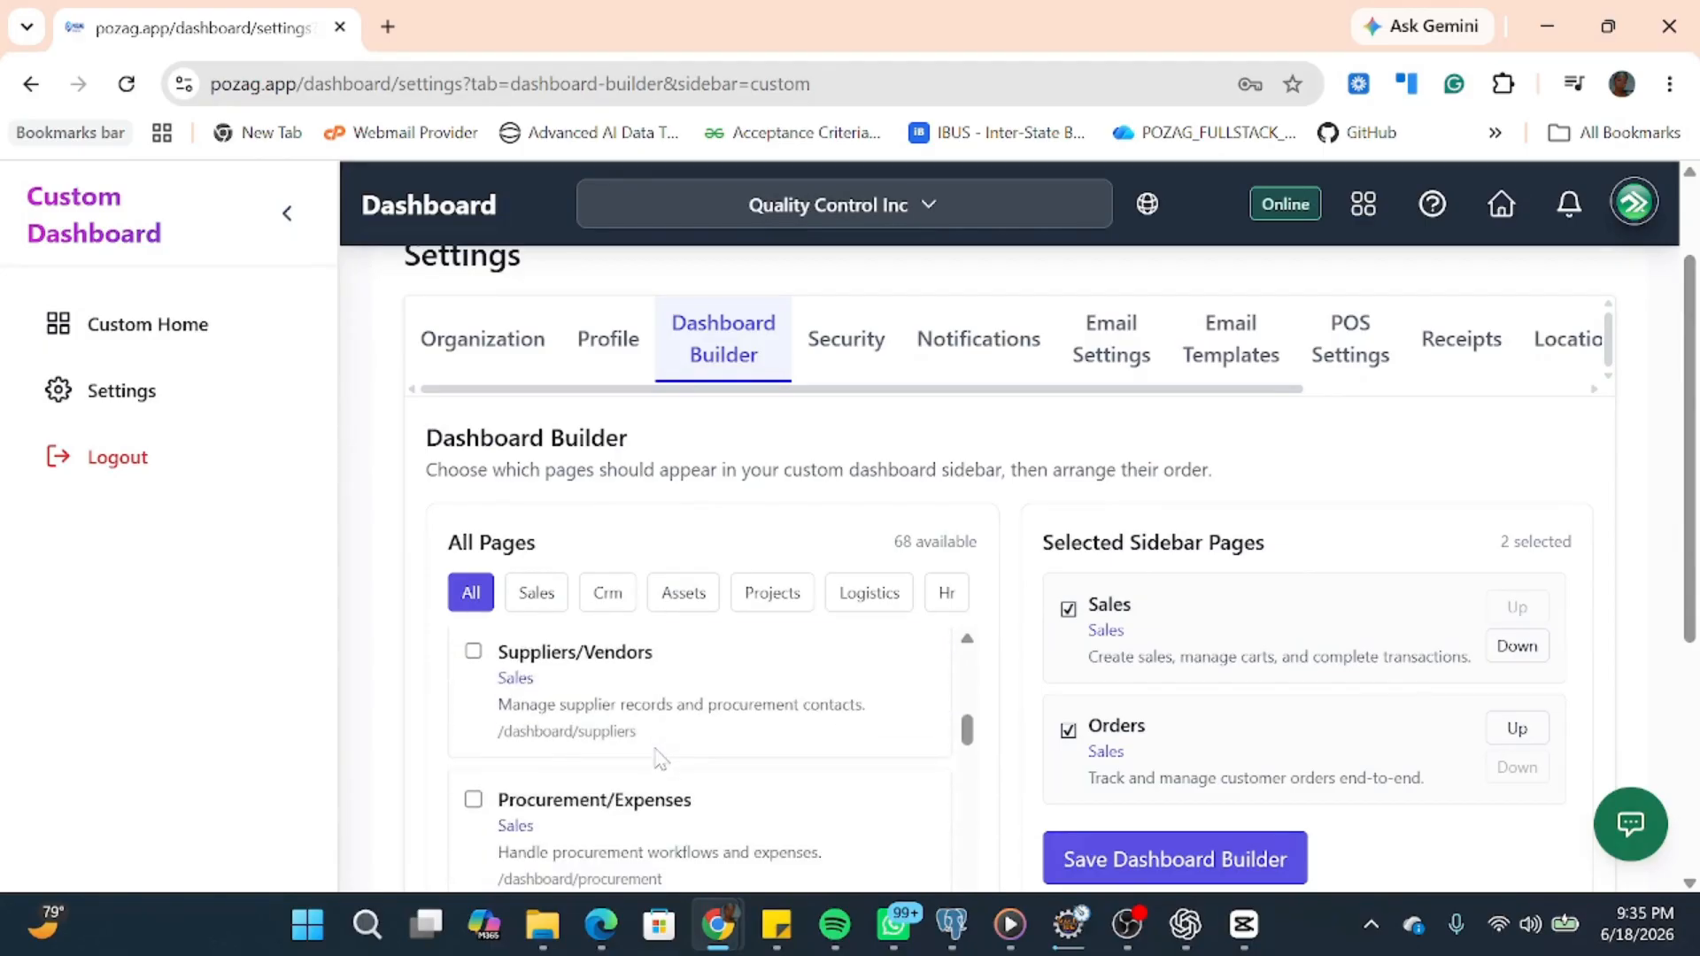
{"action": "left_click", "coordinate": [474, 653]}
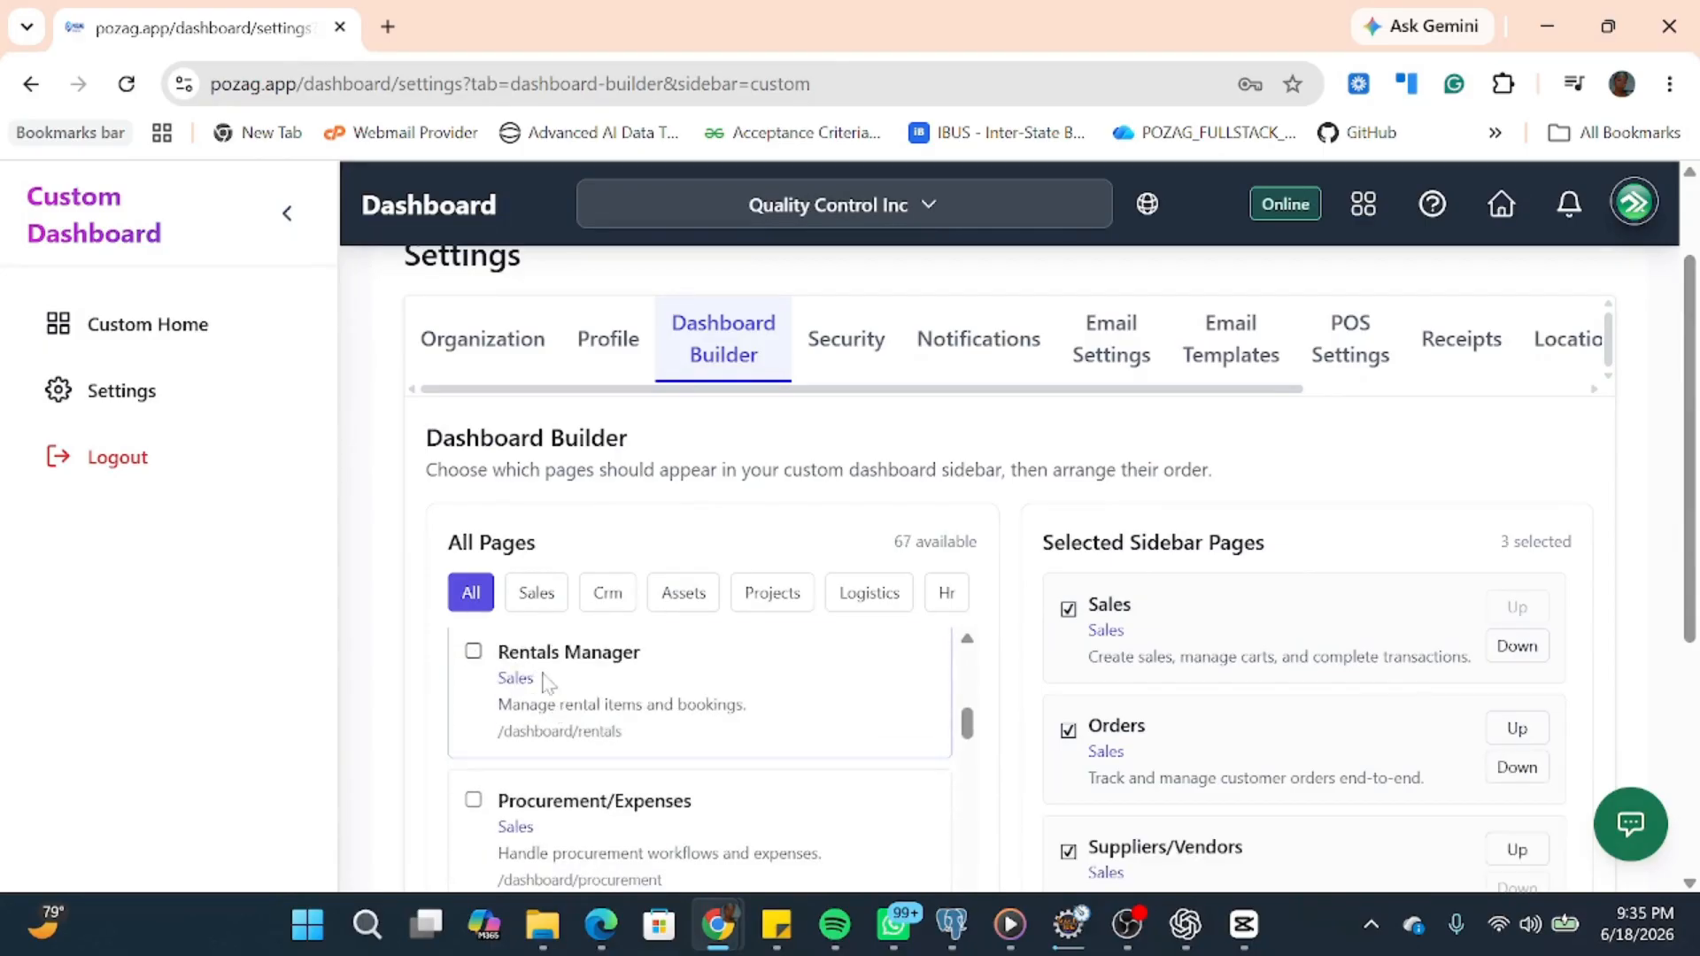
{"action": "scroll", "coordinate": [547, 680], "scroll_direction": "down", "scroll_amount": 1}
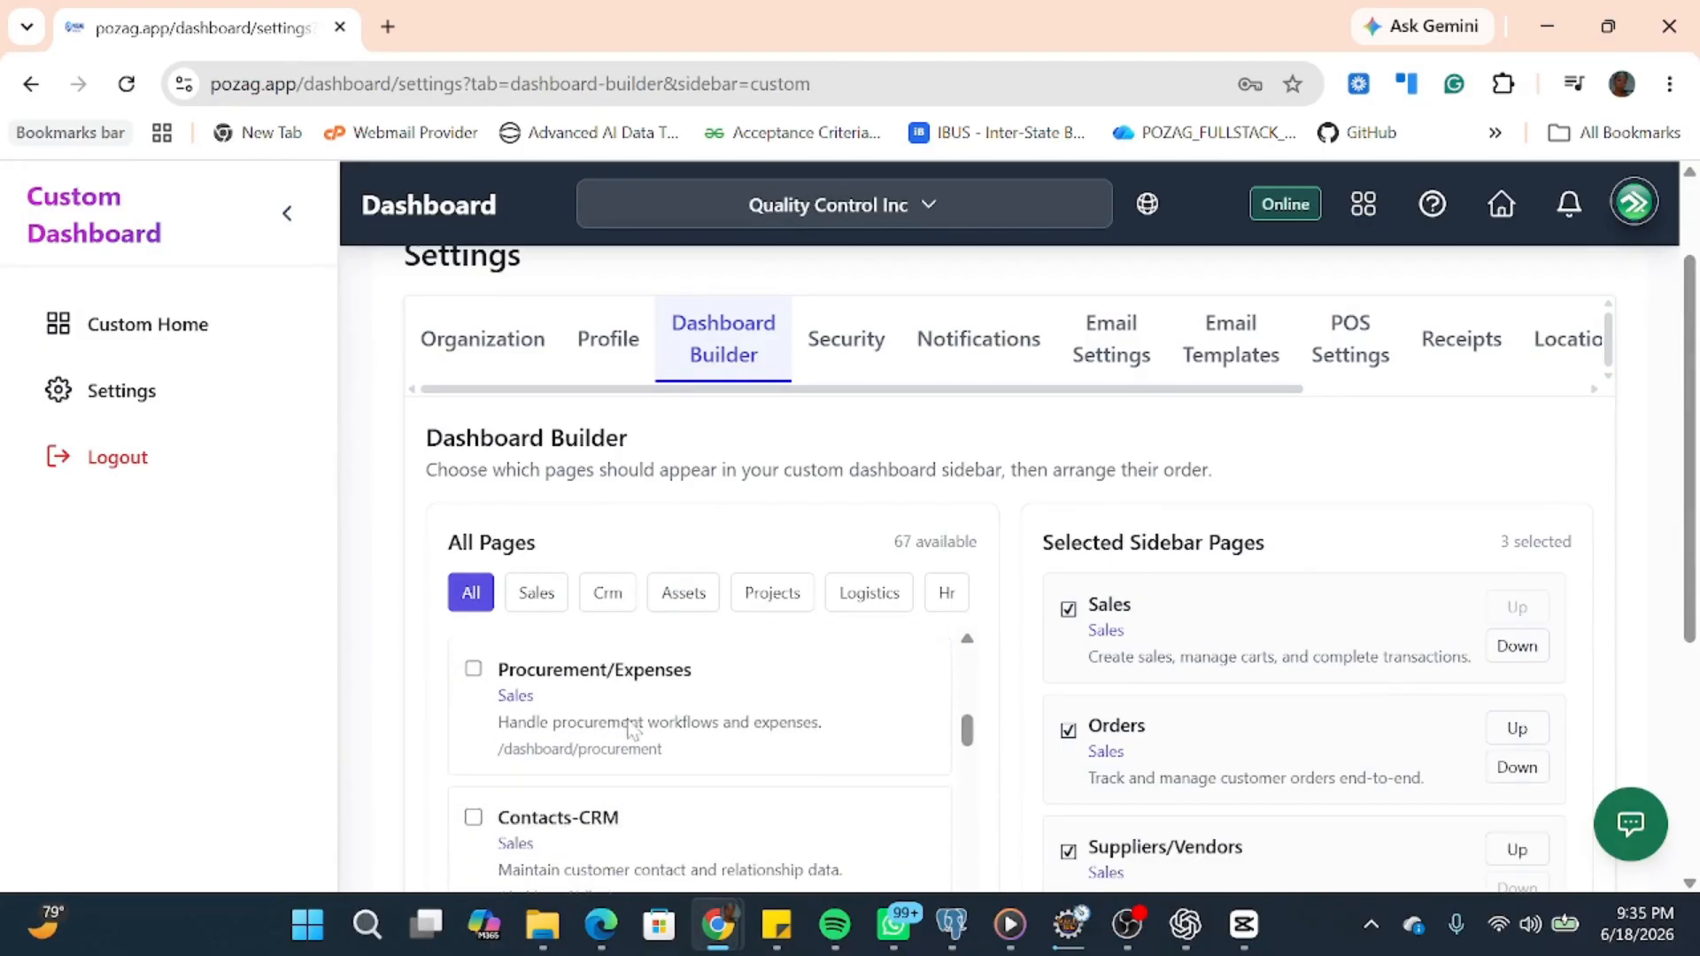
{"action": "left_click", "coordinate": [473, 668]}
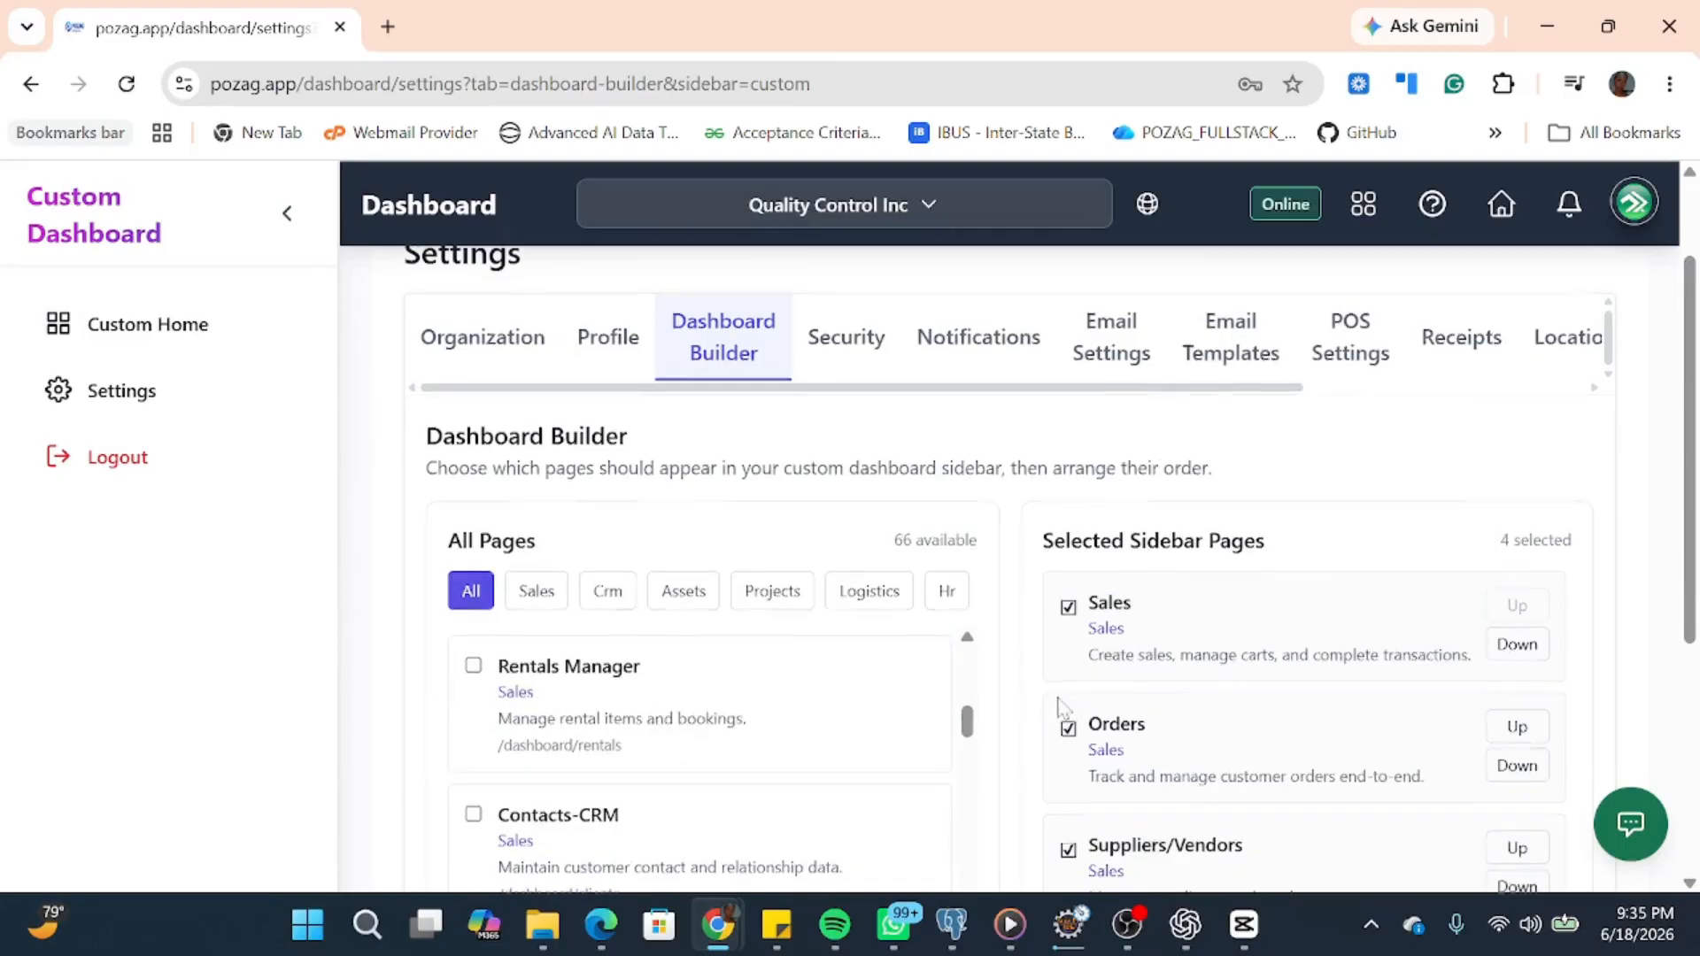
Add the Invoices/Receipts page to the selected sidebar pages.
{"action": "scroll", "coordinate": [1222, 673], "scroll_direction": "down", "scroll_amount": 1}
{"action": "scroll", "coordinate": [1222, 673], "scroll_direction": "down", "scroll_amount": 1}
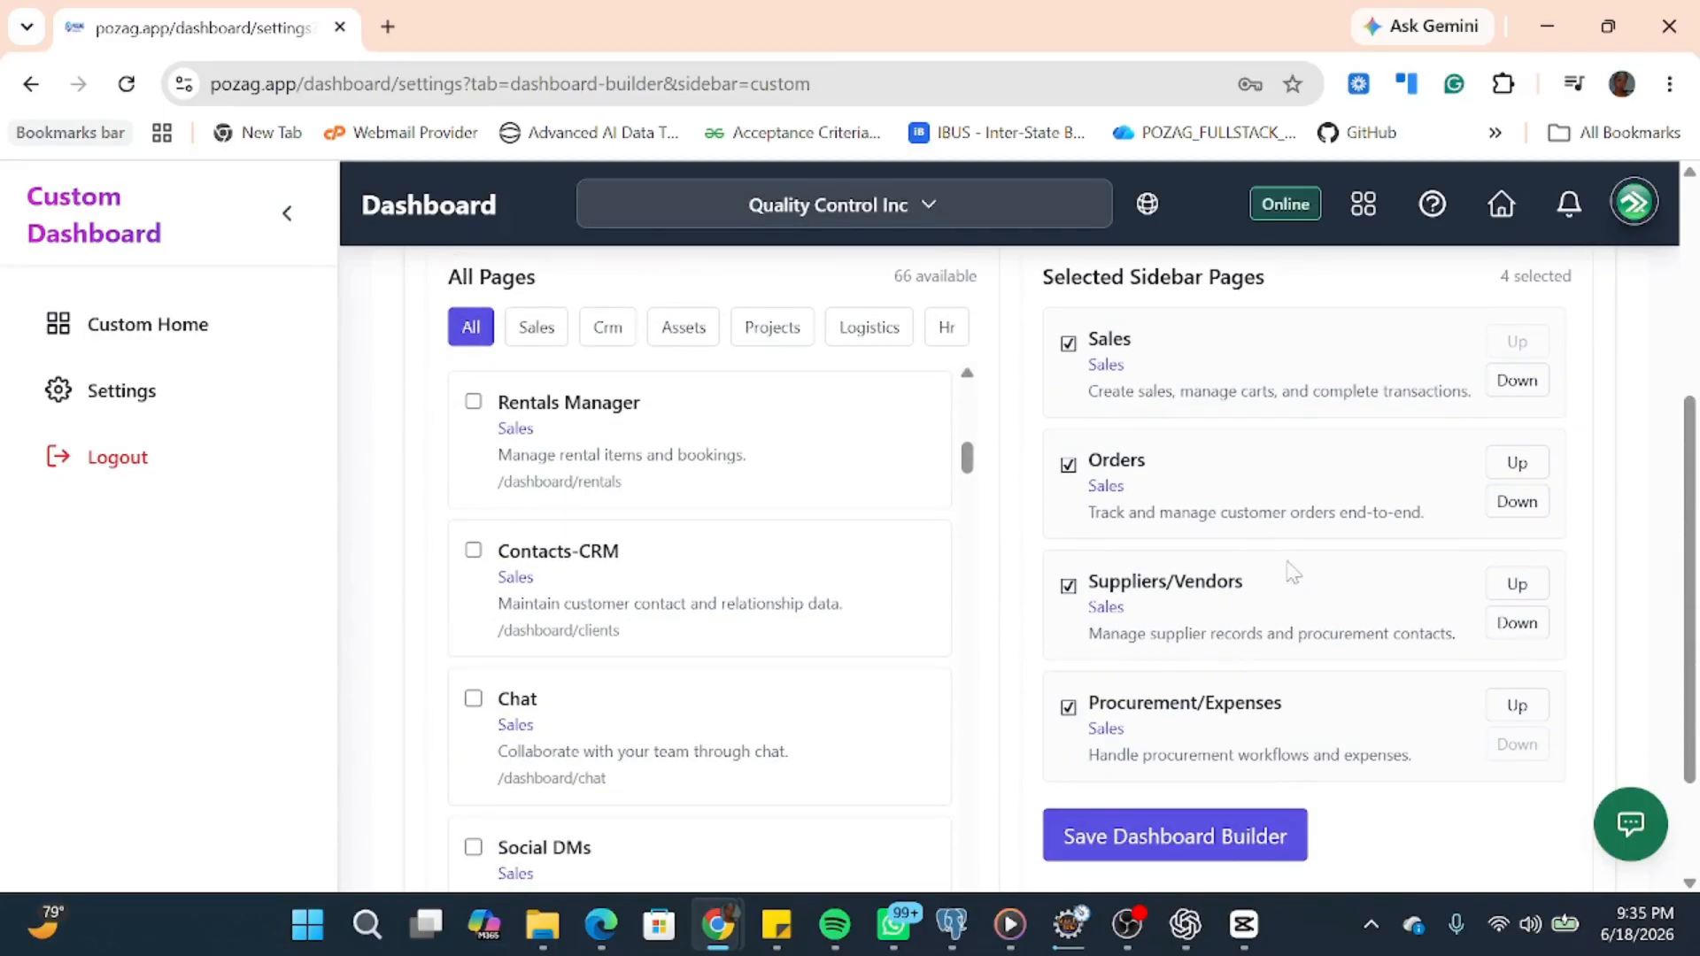
{"action": "scroll", "coordinate": [673, 716], "scroll_direction": "down", "scroll_amount": 2}
{"action": "scroll", "coordinate": [673, 716], "scroll_direction": "down", "scroll_amount": 2}
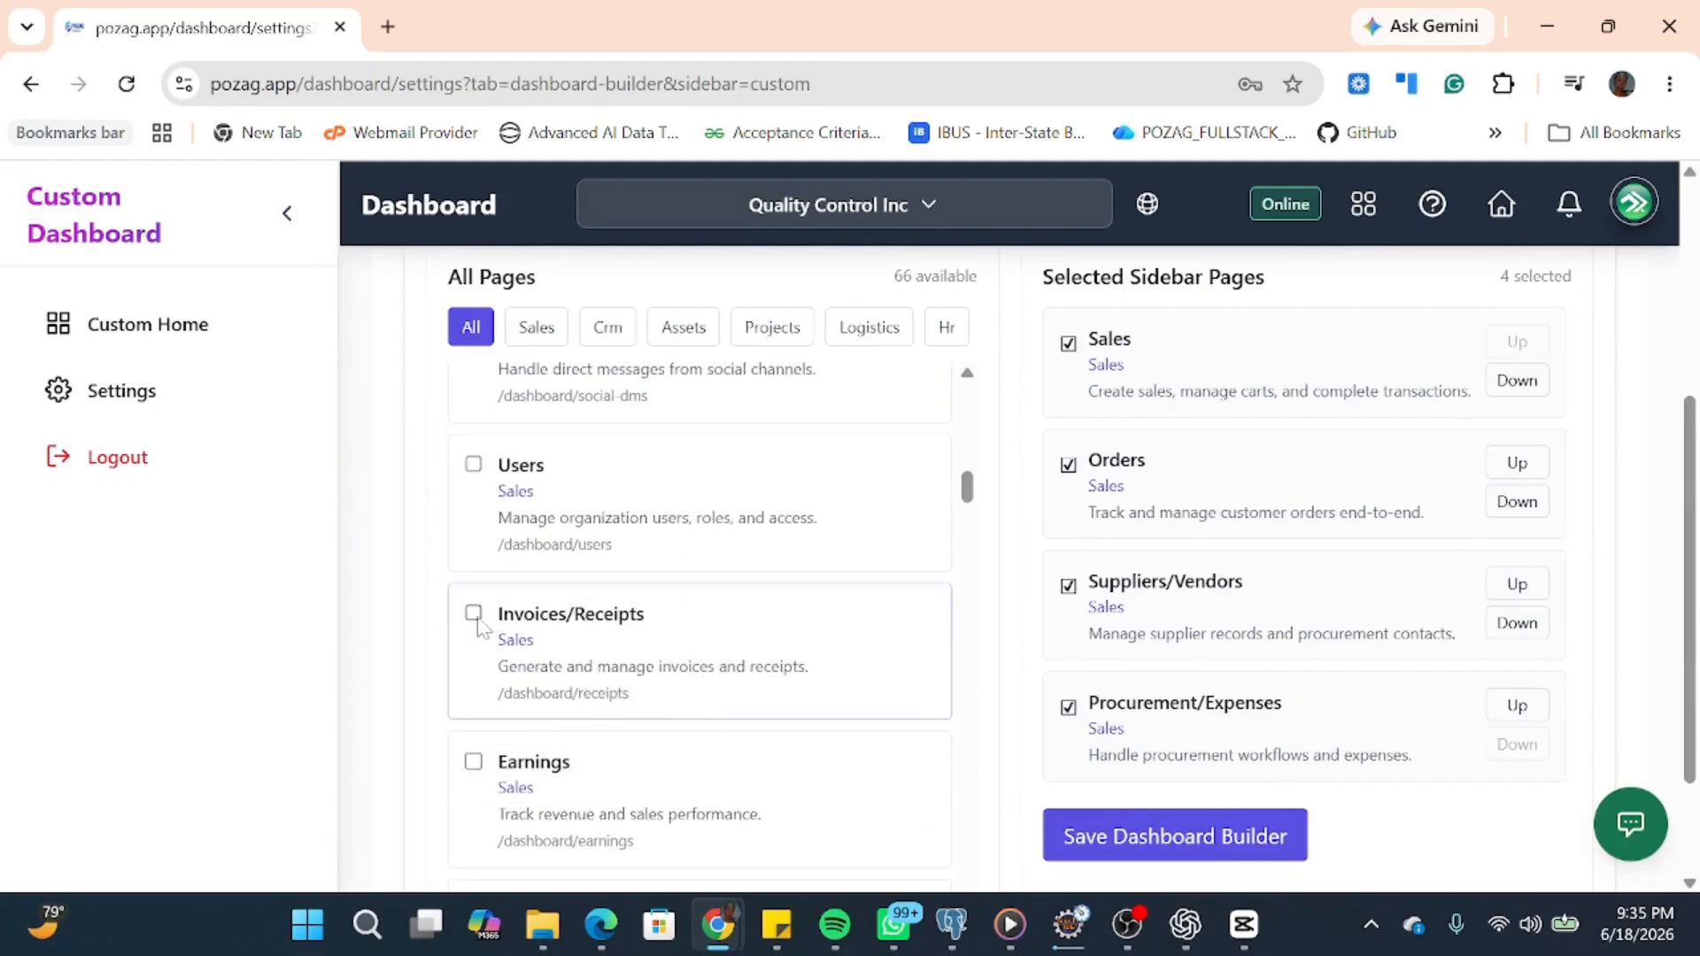
{"action": "left_click", "coordinate": [474, 614]}
Look through the remaining Sales pages and the Crm and Assets pages in the All Pages list.
{"action": "scroll", "coordinate": [620, 656], "scroll_direction": "down", "scroll_amount": 5}
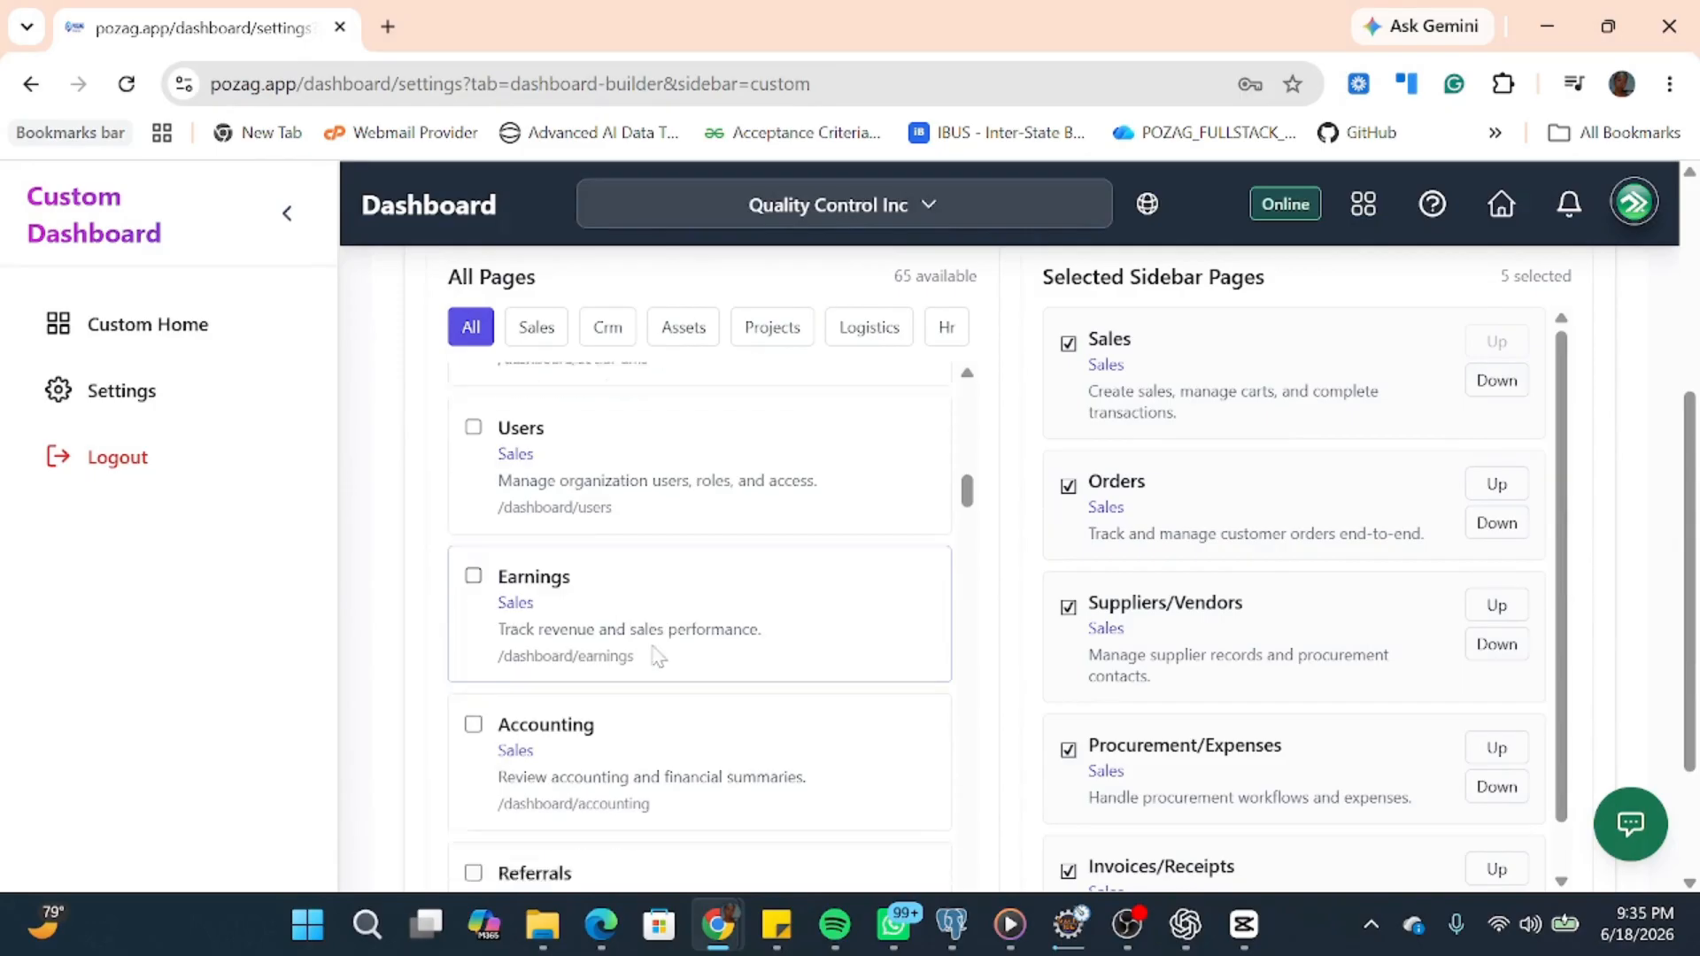
{"action": "scroll", "coordinate": [656, 656], "scroll_direction": "down", "scroll_amount": 1}
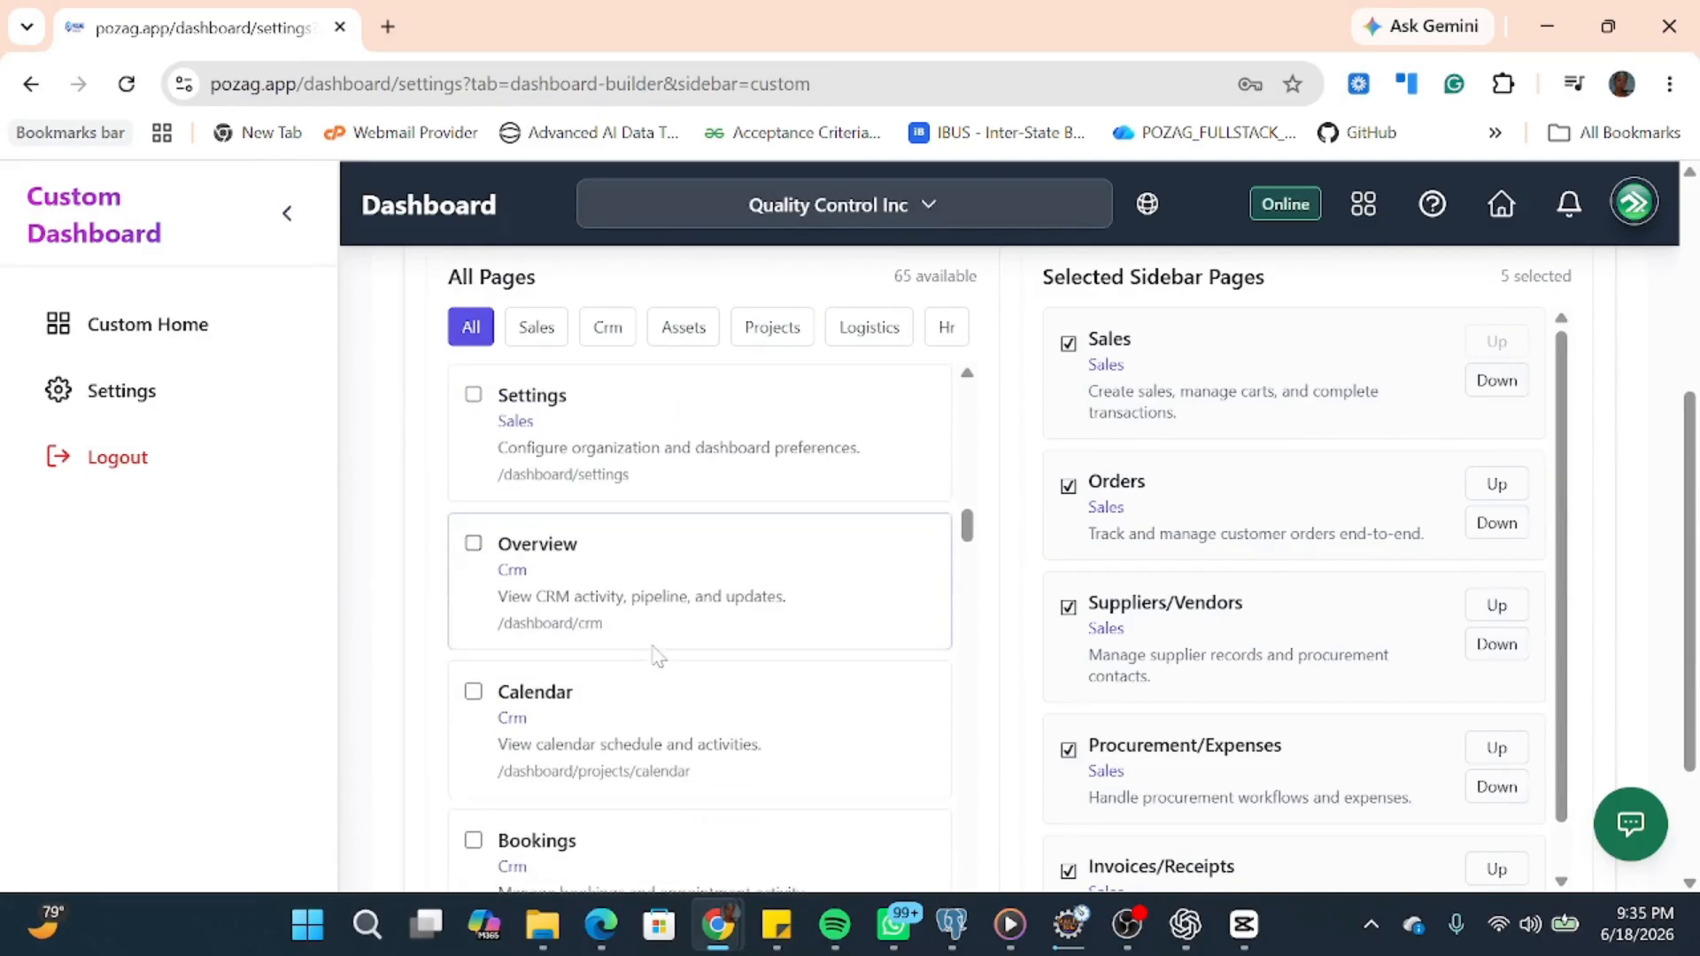
{"action": "scroll", "coordinate": [657, 656], "scroll_direction": "down", "scroll_amount": 4}
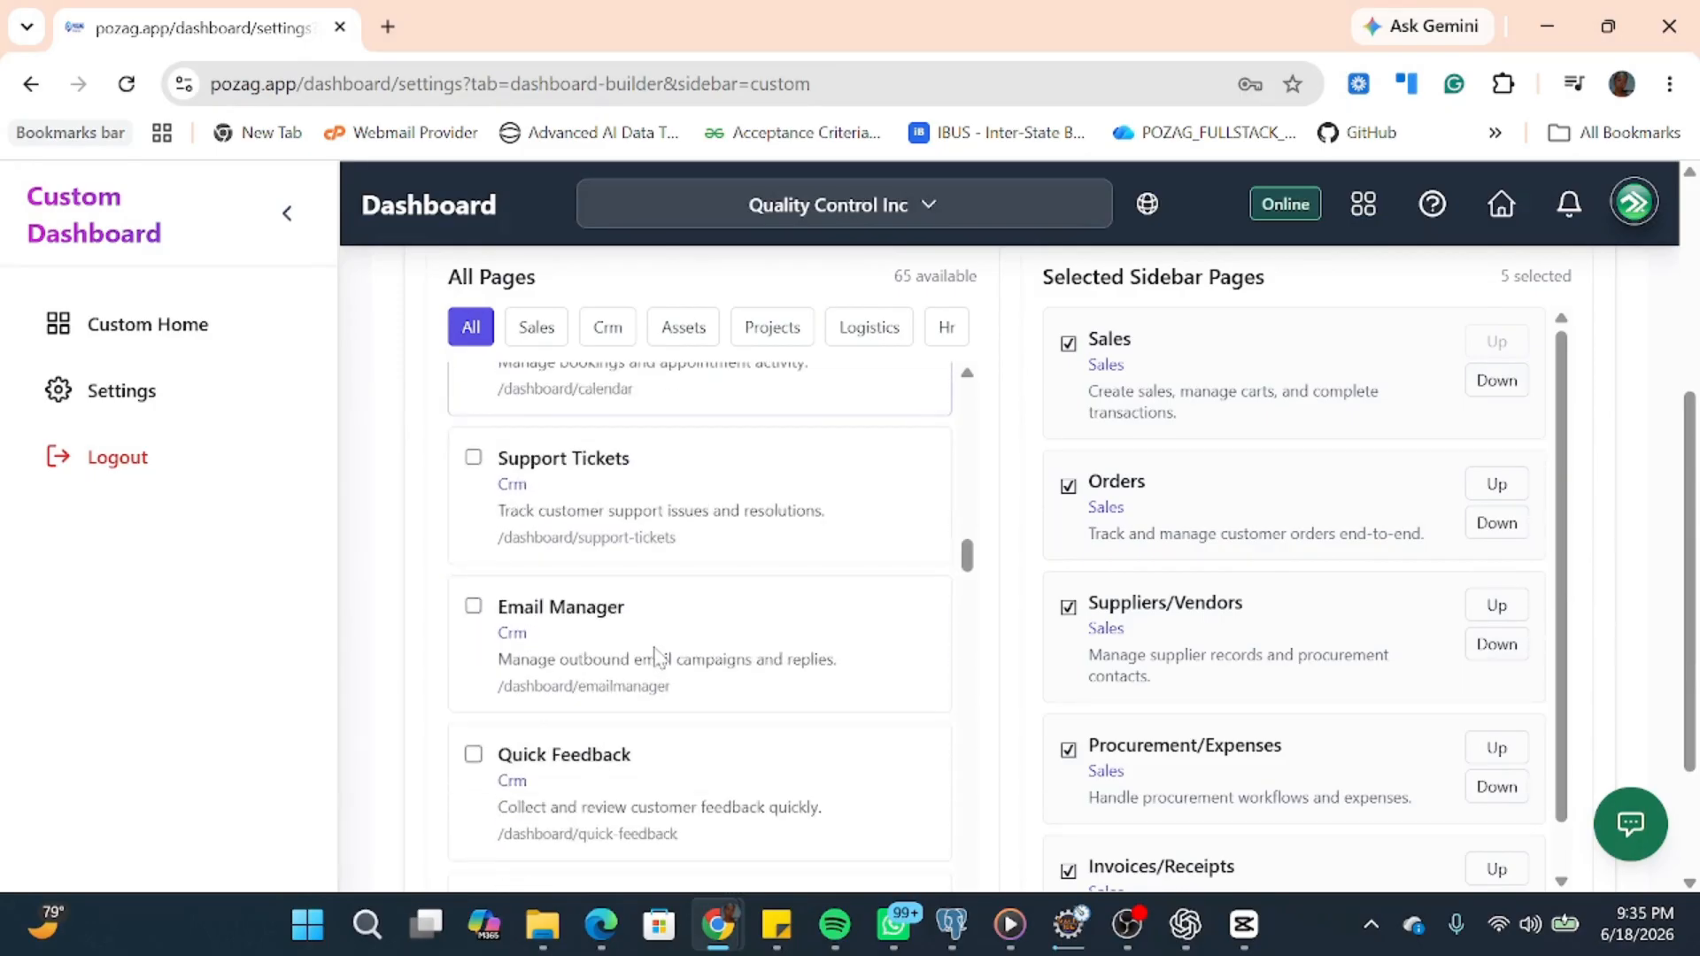
{"action": "scroll", "coordinate": [660, 660], "scroll_direction": "down", "scroll_amount": 5}
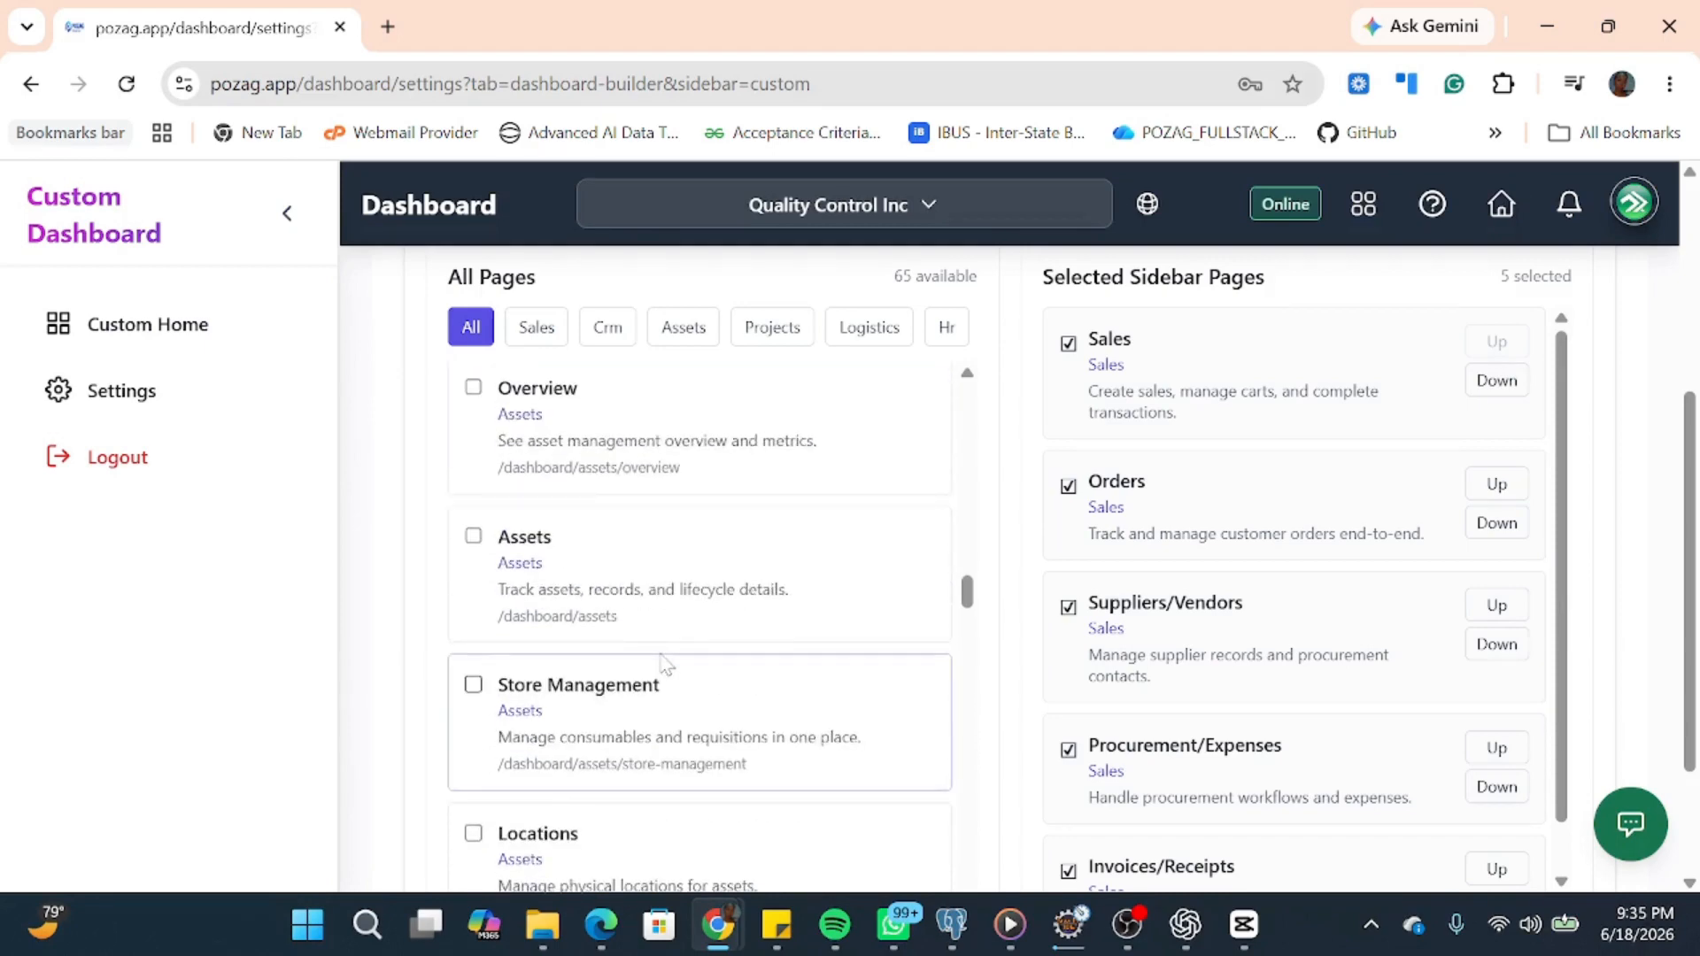
{"action": "scroll", "coordinate": [670, 660], "scroll_direction": "down", "scroll_amount": 2}
{"action": "scroll", "coordinate": [669, 660], "scroll_direction": "down", "scroll_amount": 2}
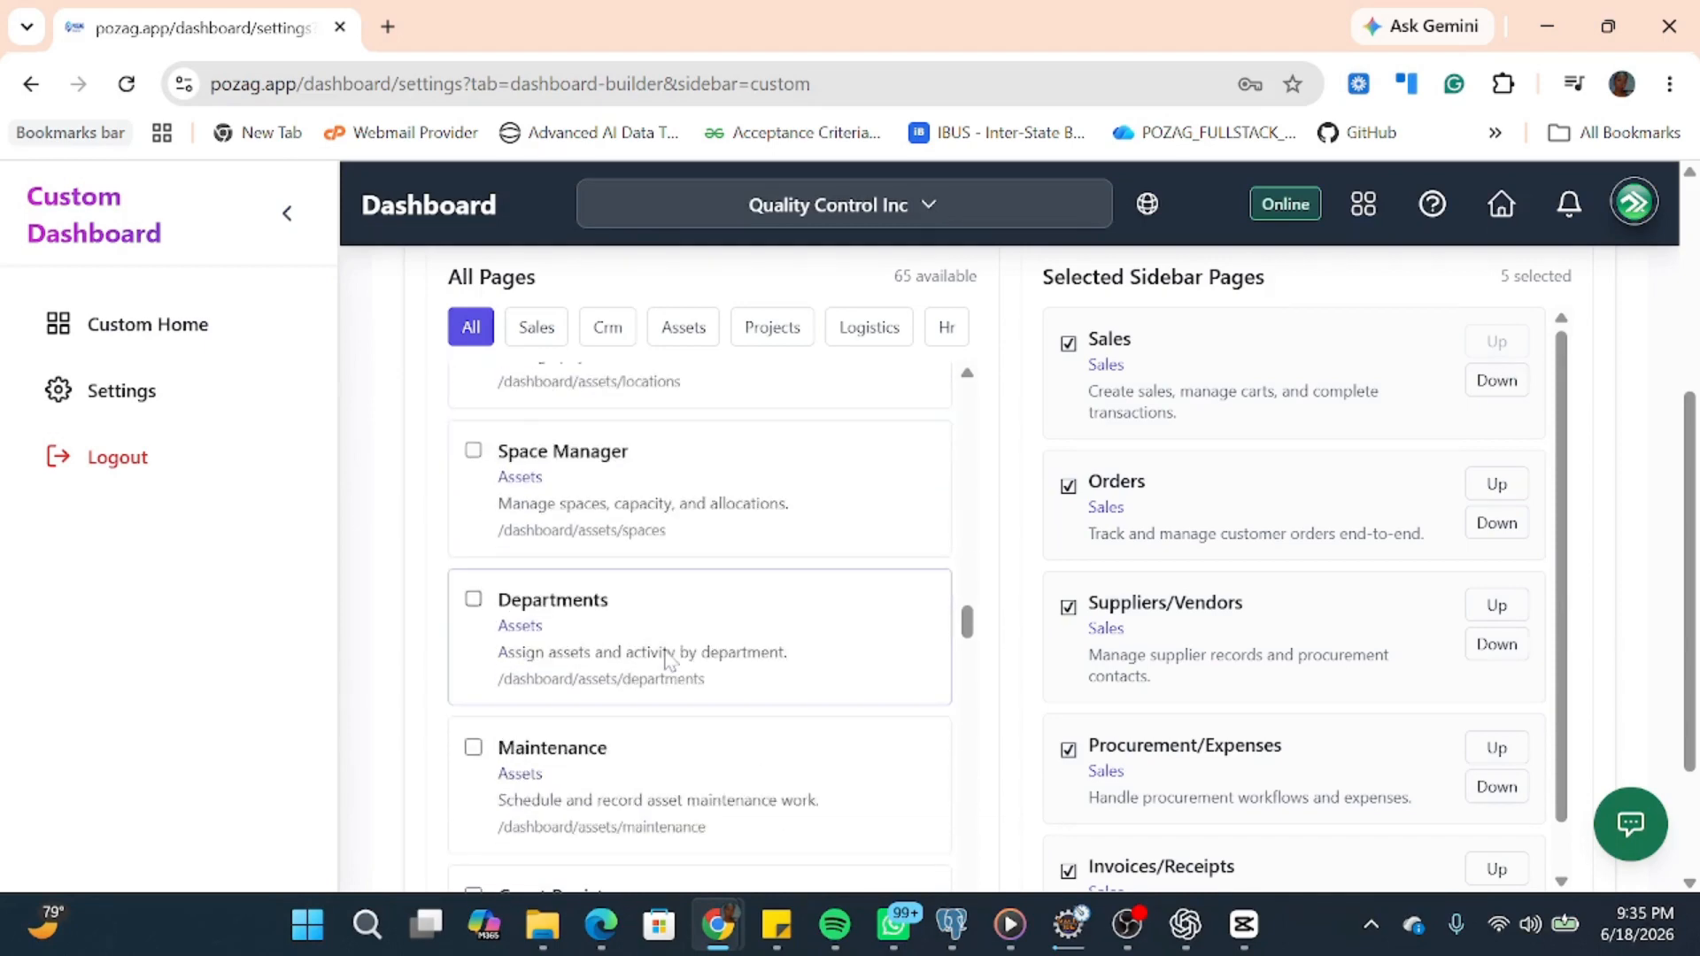
{"action": "scroll", "coordinate": [669, 660], "scroll_direction": "down", "scroll_amount": 2}
{"action": "scroll", "coordinate": [666, 660], "scroll_direction": "down", "scroll_amount": 3}
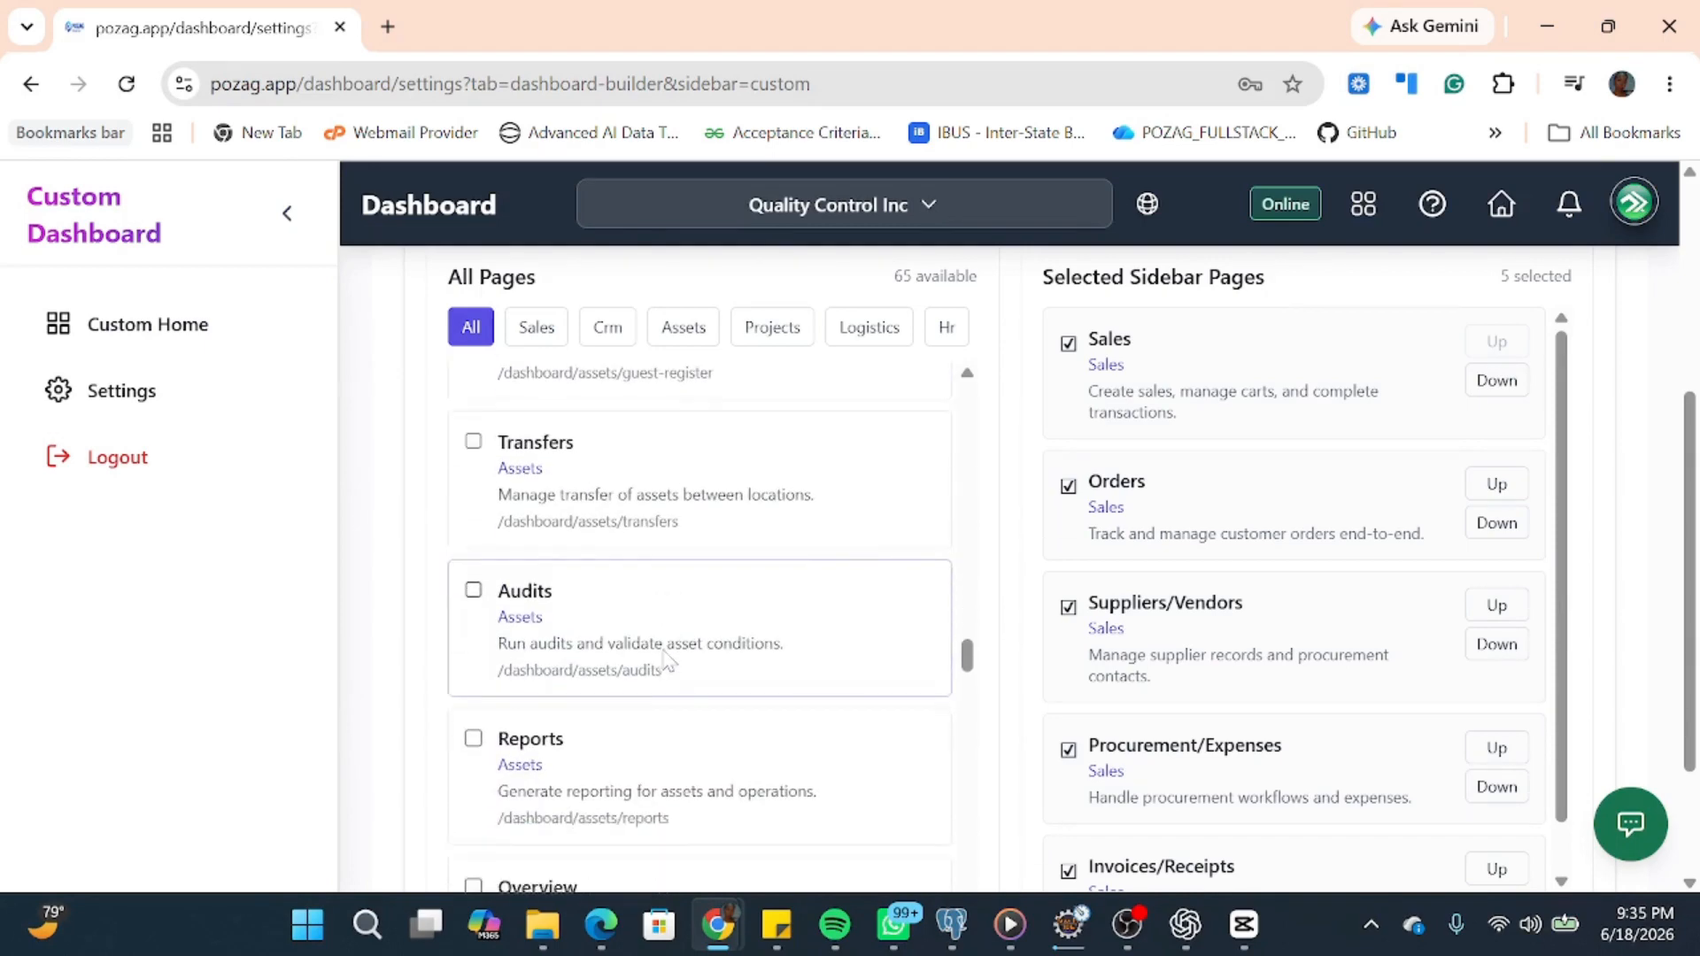
Look through the Projects, Logistics and Hr pages in the All Pages list and review the pages already selected.
{"action": "scroll", "coordinate": [666, 696], "scroll_direction": "down", "scroll_amount": 4}
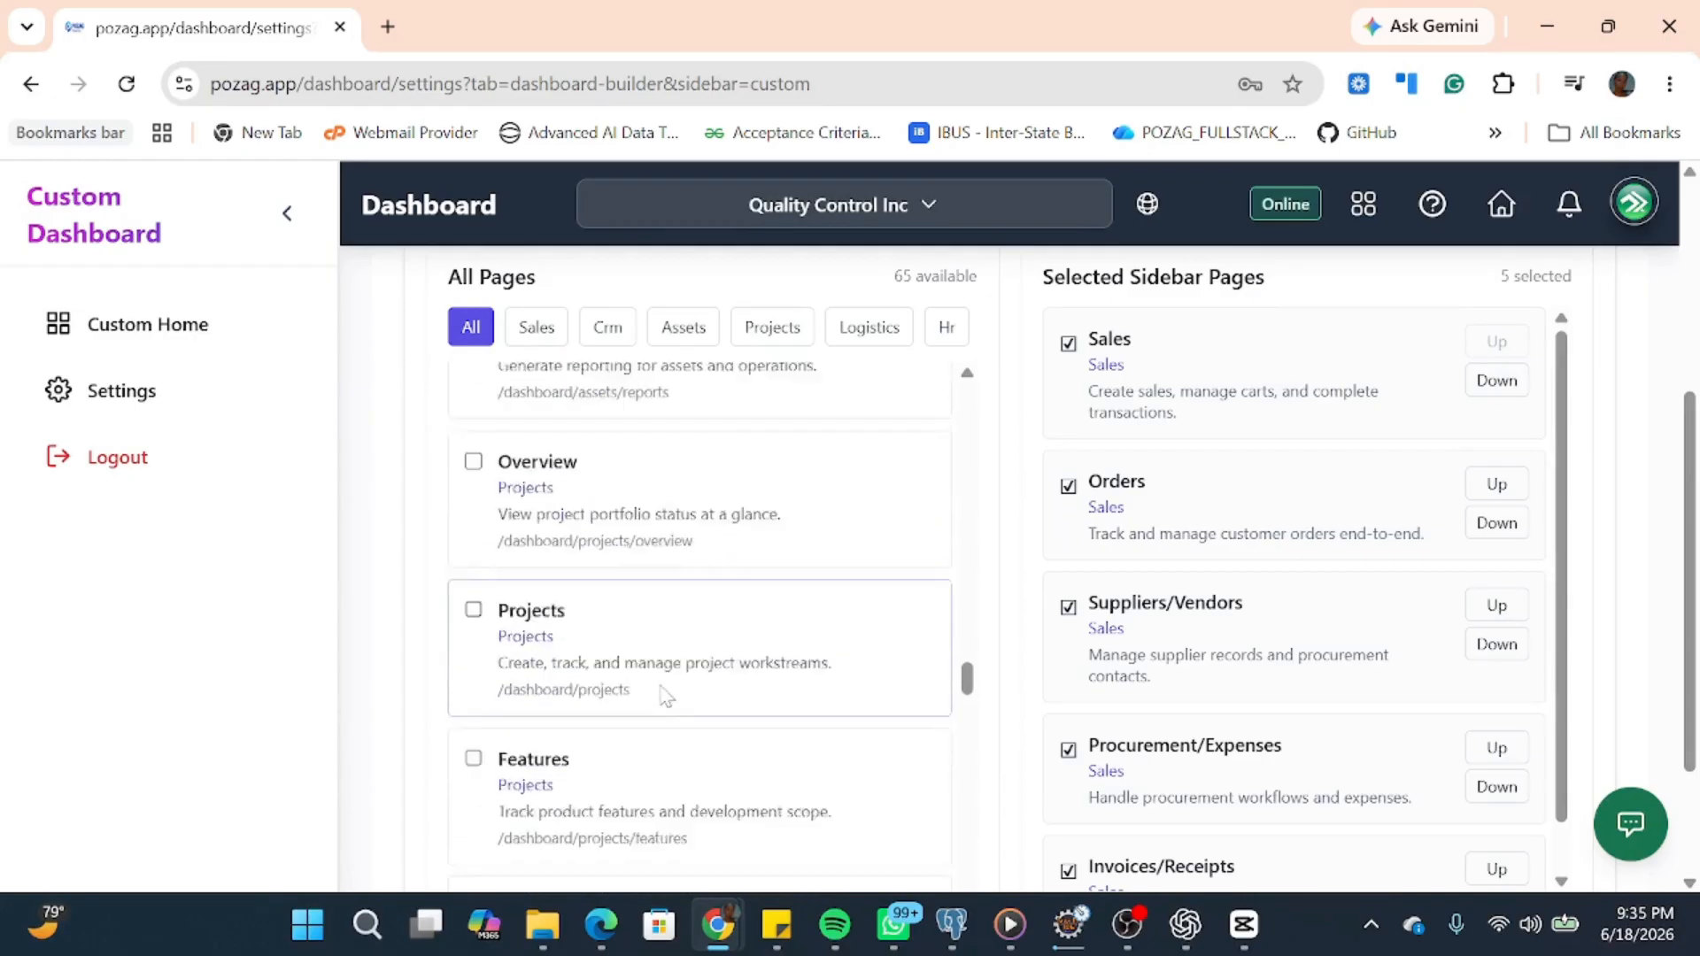
{"action": "scroll", "coordinate": [660, 697], "scroll_direction": "down", "scroll_amount": 3}
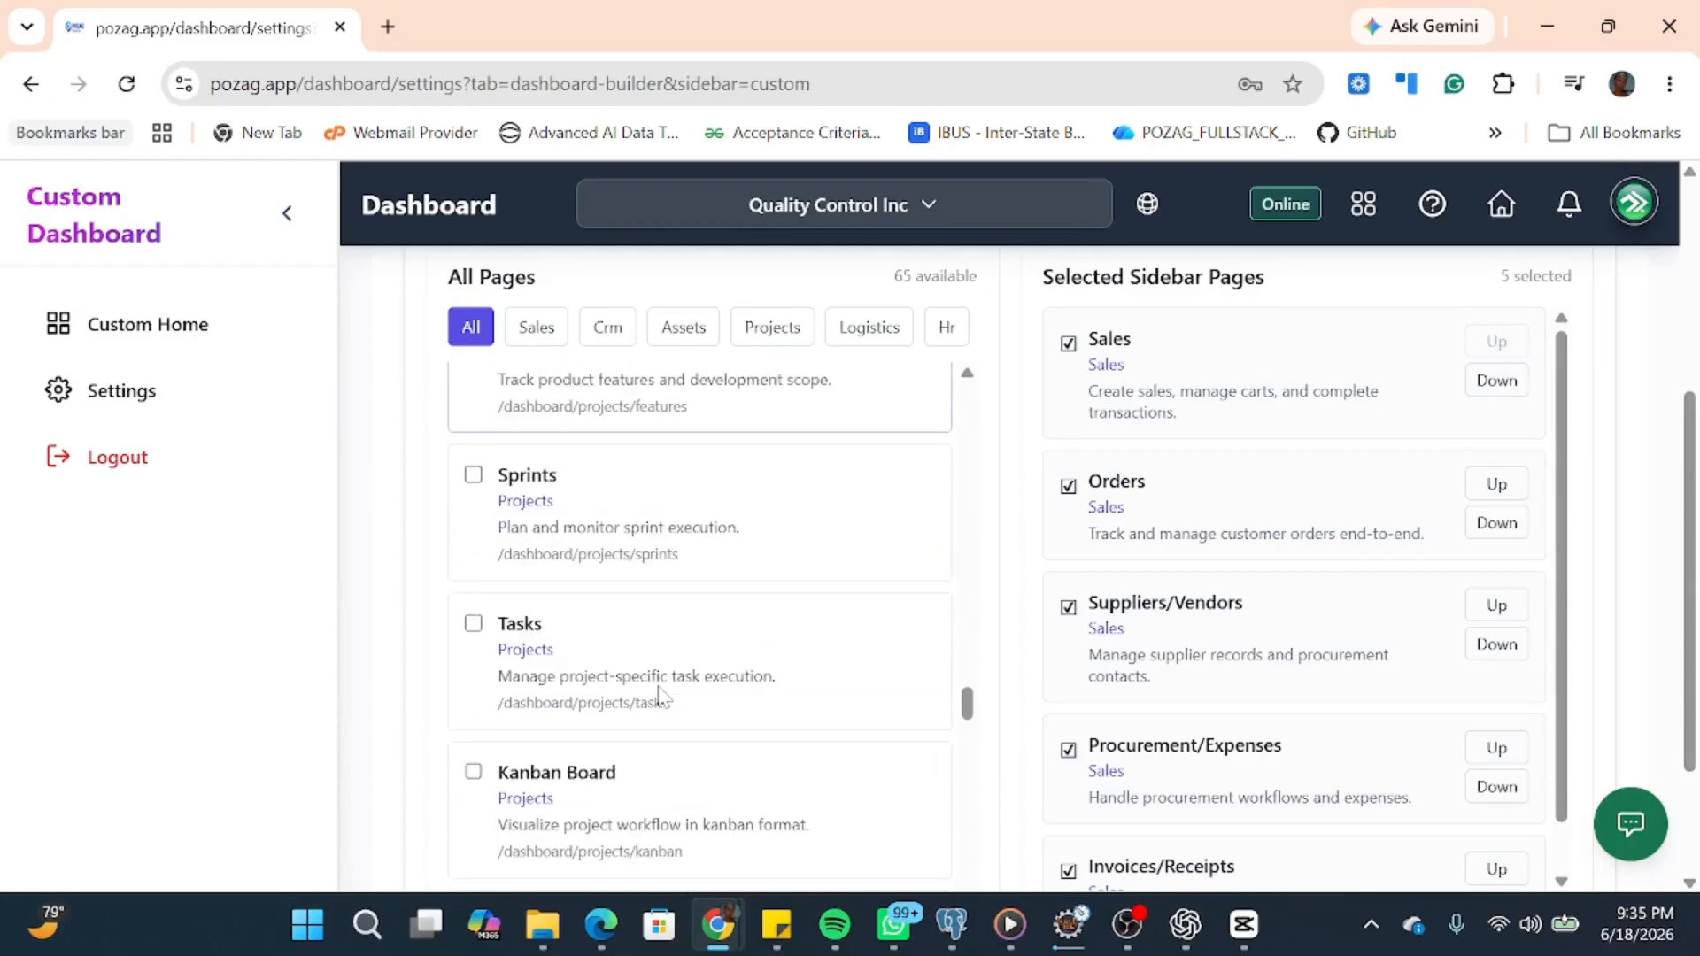
{"action": "scroll", "coordinate": [658, 700], "scroll_direction": "down", "scroll_amount": 10}
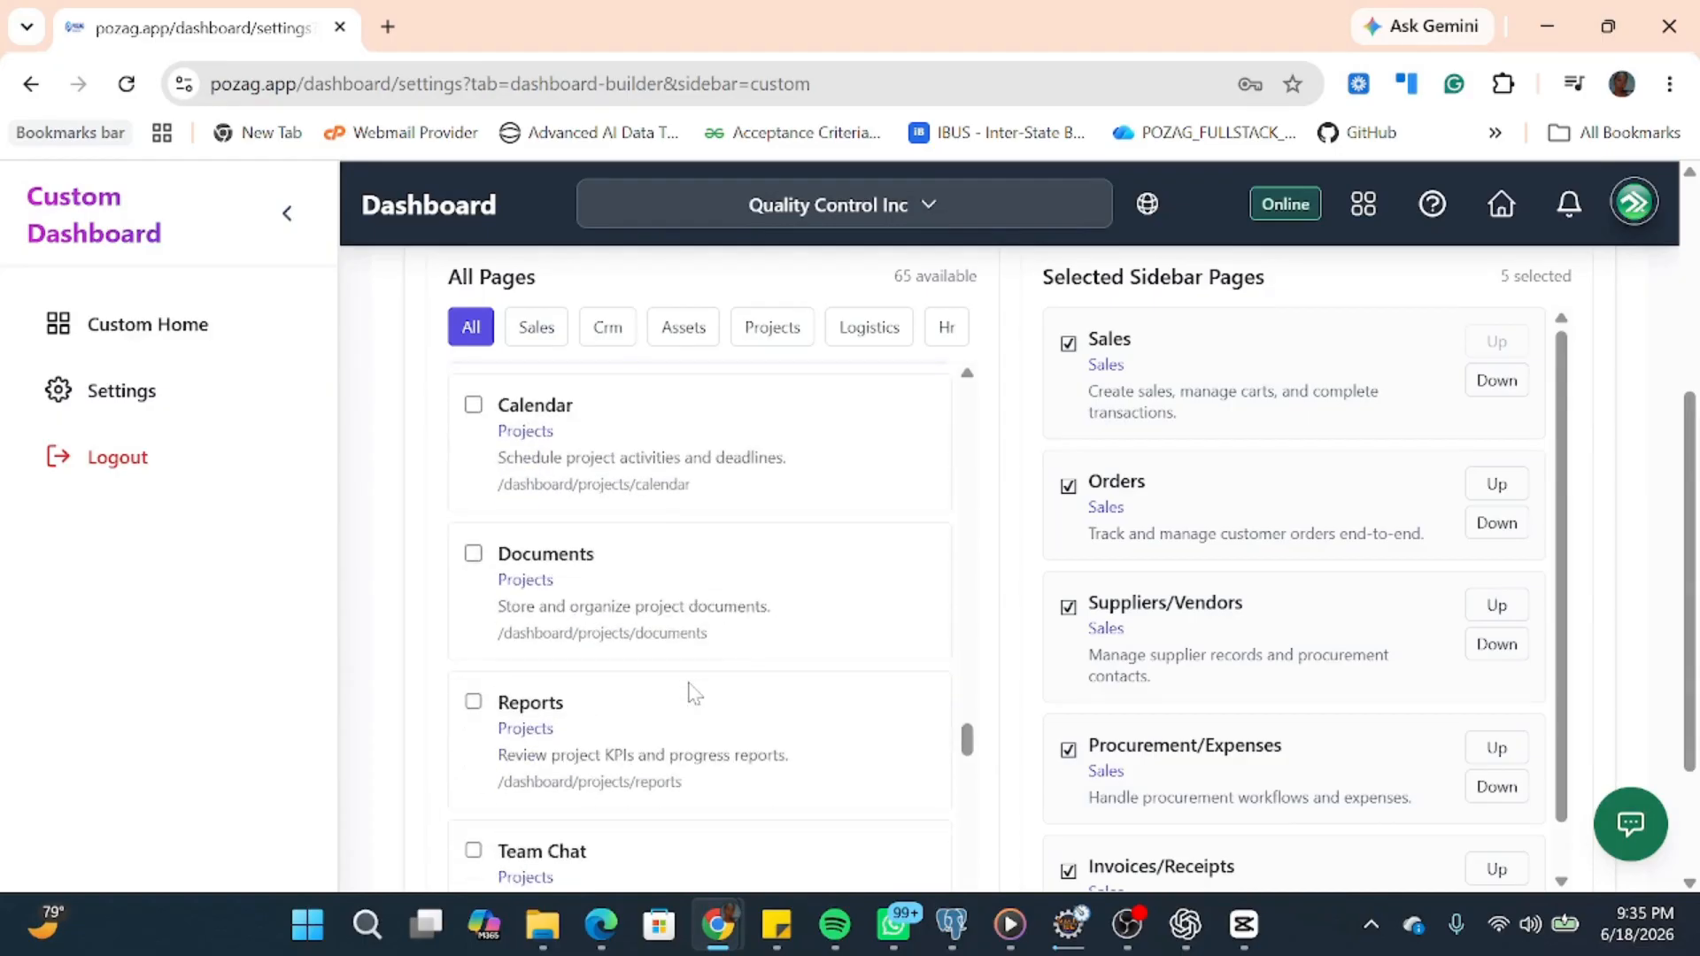
{"action": "scroll", "coordinate": [664, 702], "scroll_direction": "down", "scroll_amount": 4}
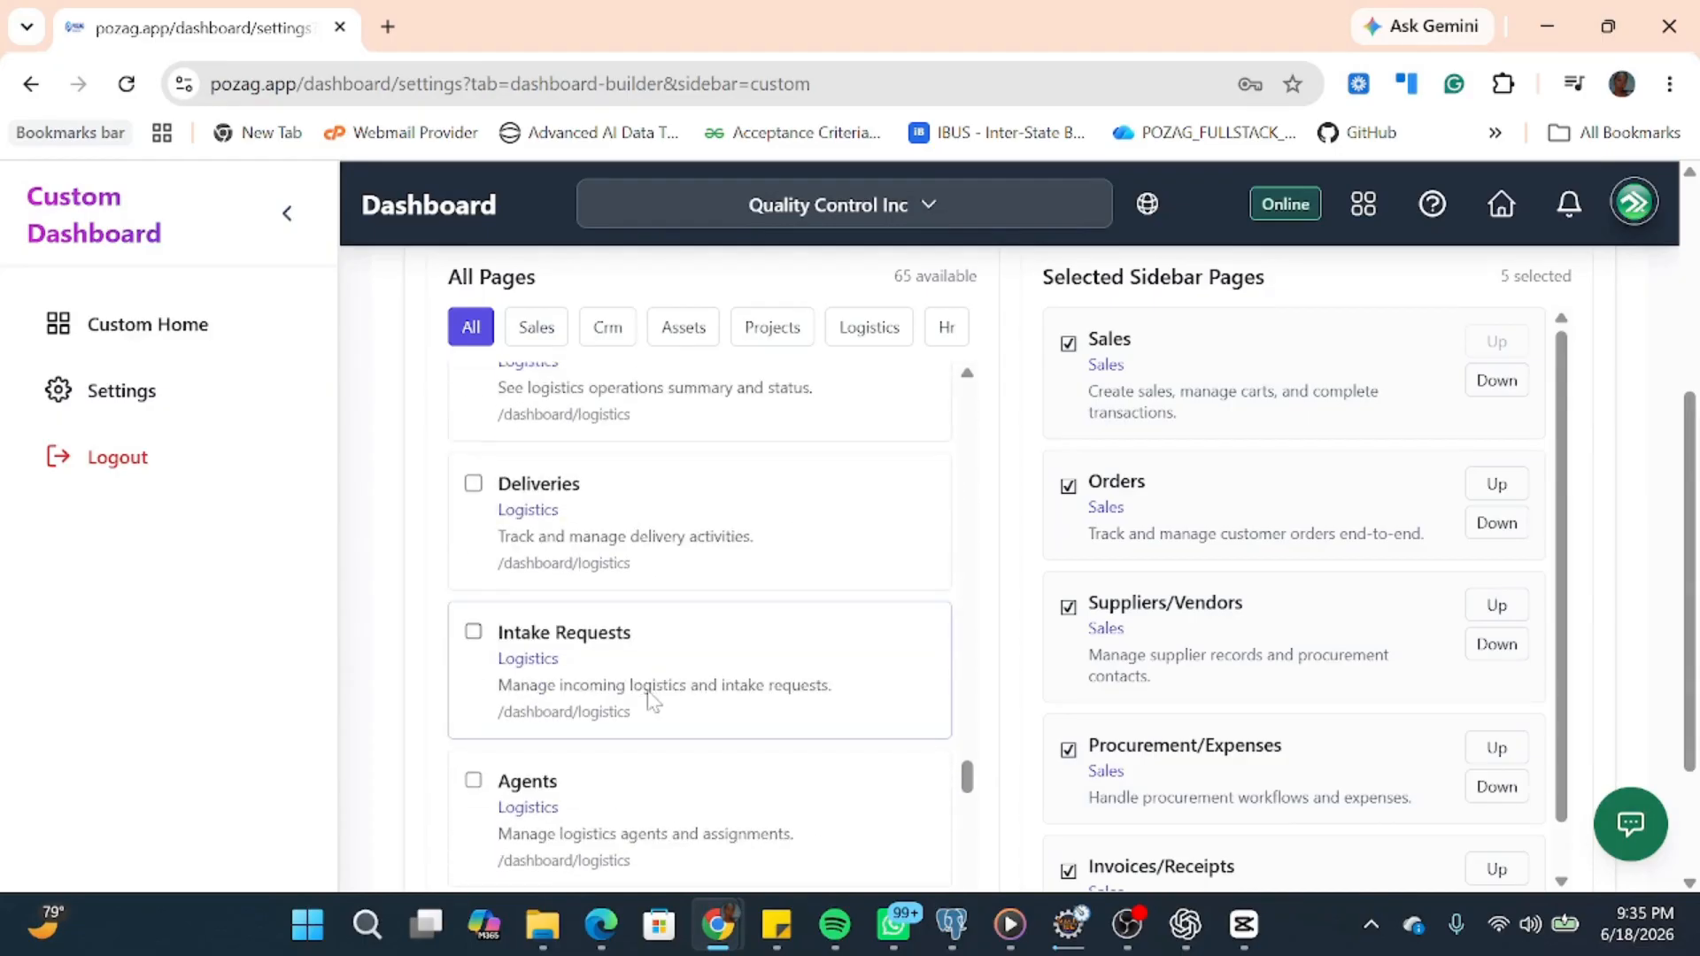
{"action": "scroll", "coordinate": [651, 693], "scroll_direction": "up", "scroll_amount": 3}
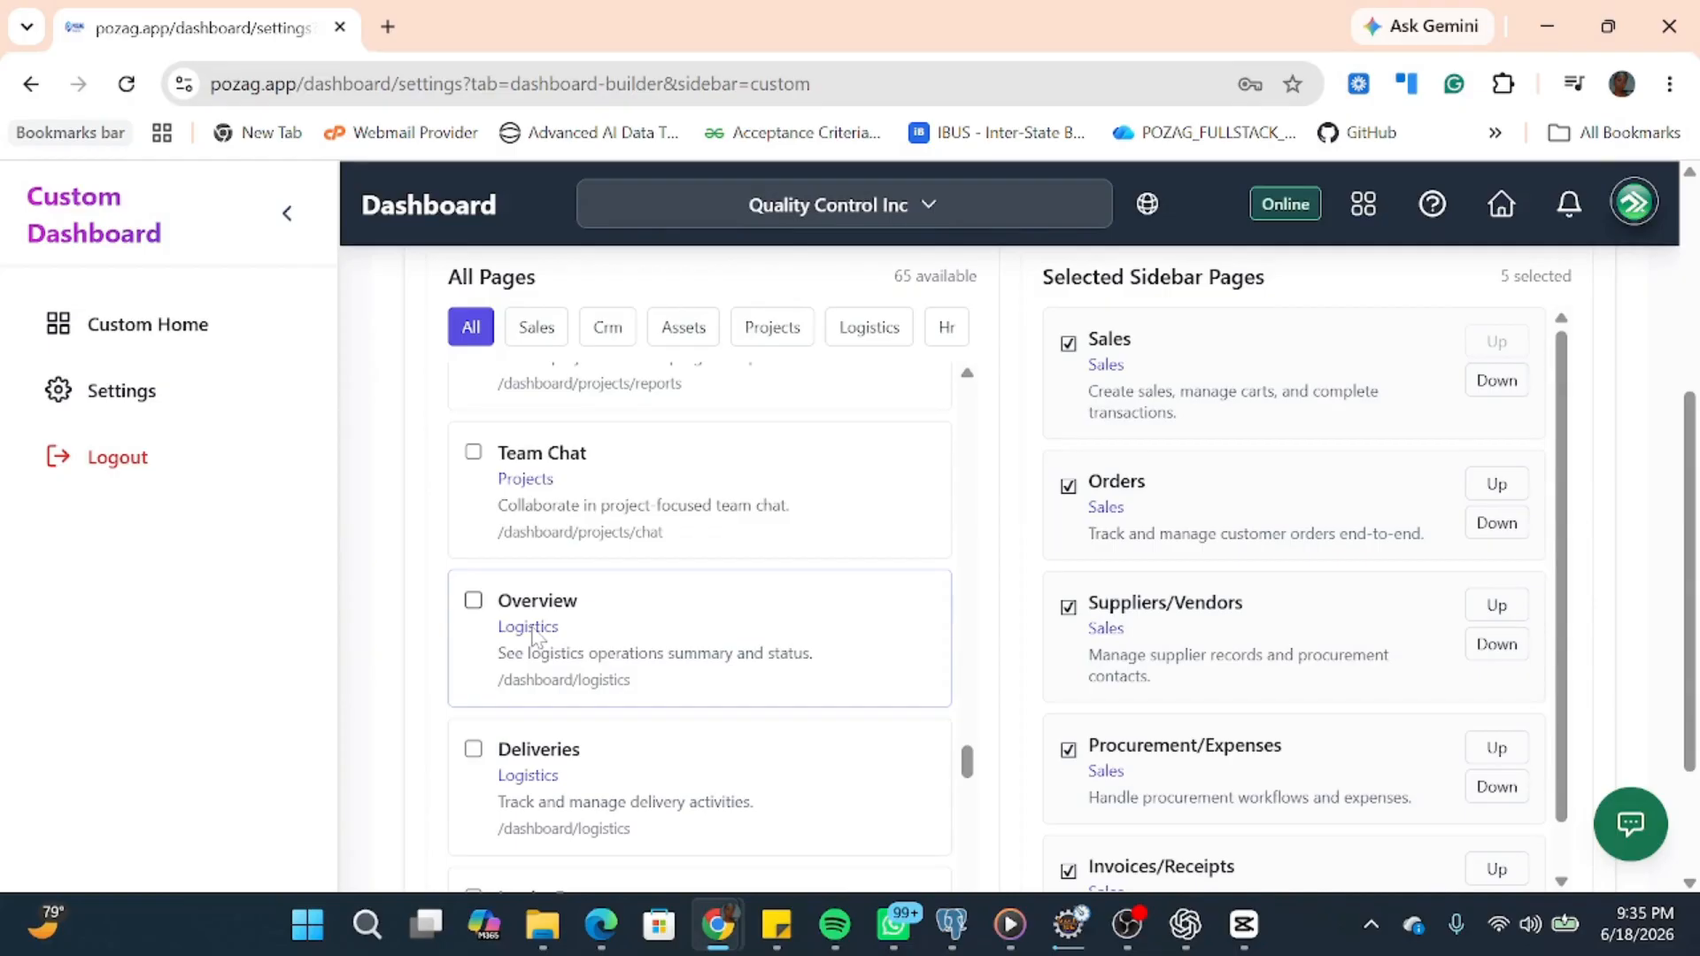
{"action": "scroll", "coordinate": [532, 635], "scroll_direction": "up", "scroll_amount": 1}
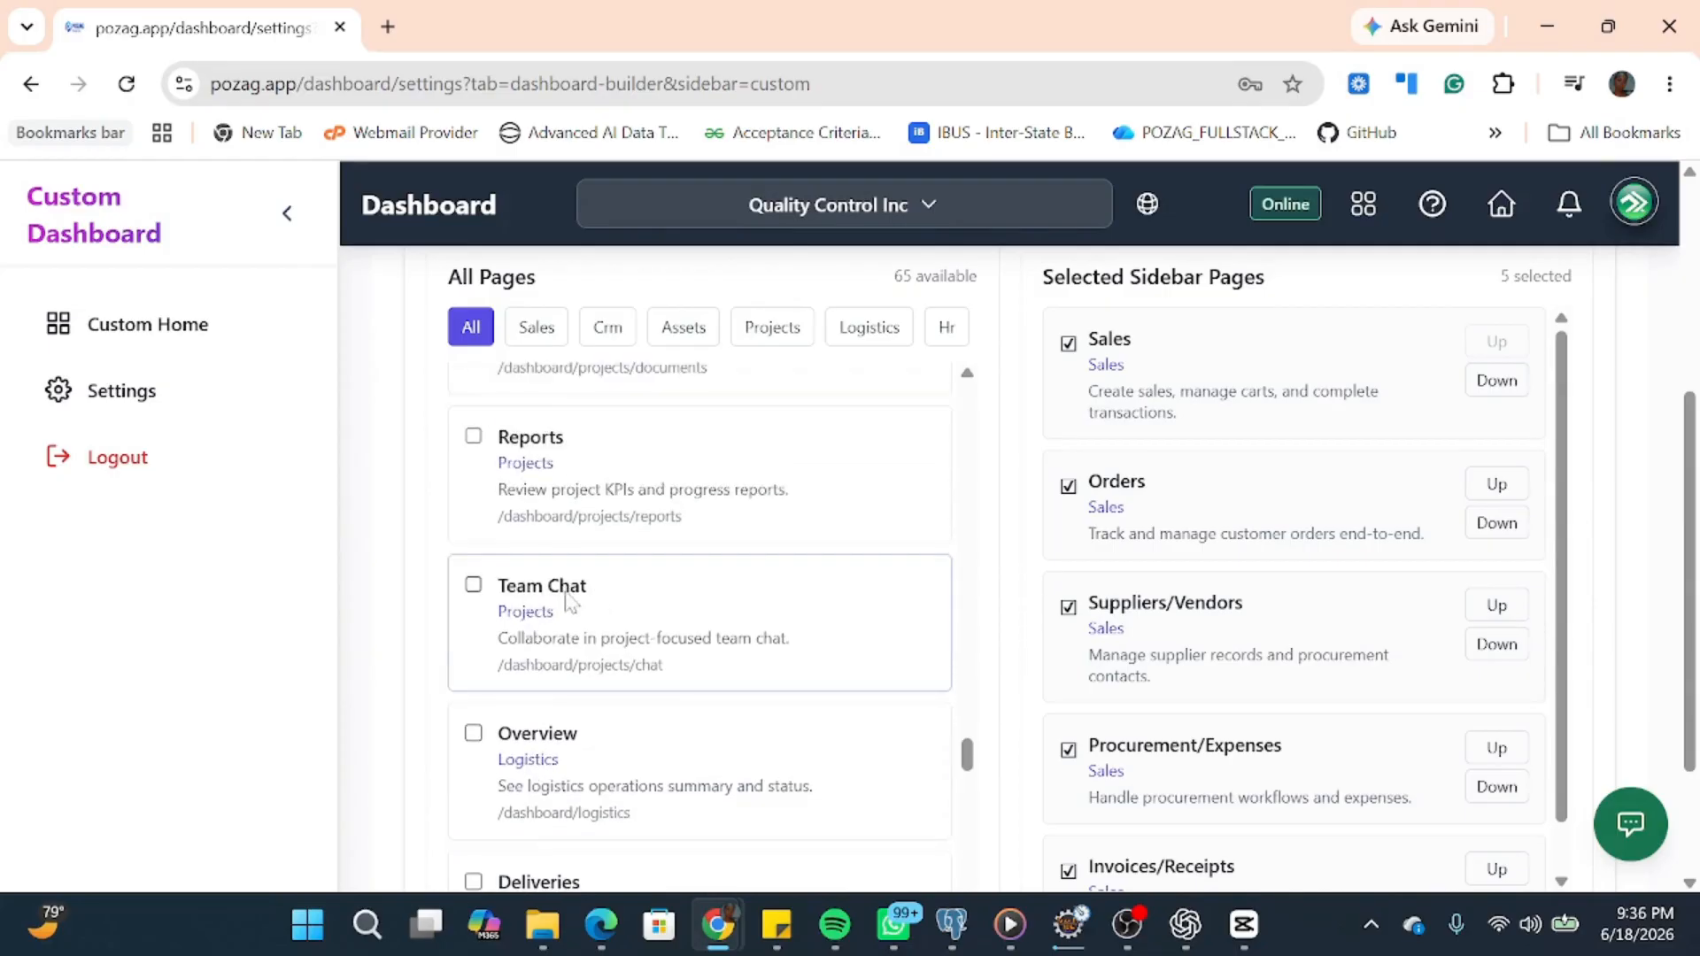
{"action": "scroll", "coordinate": [637, 638], "scroll_direction": "up", "scroll_amount": 2}
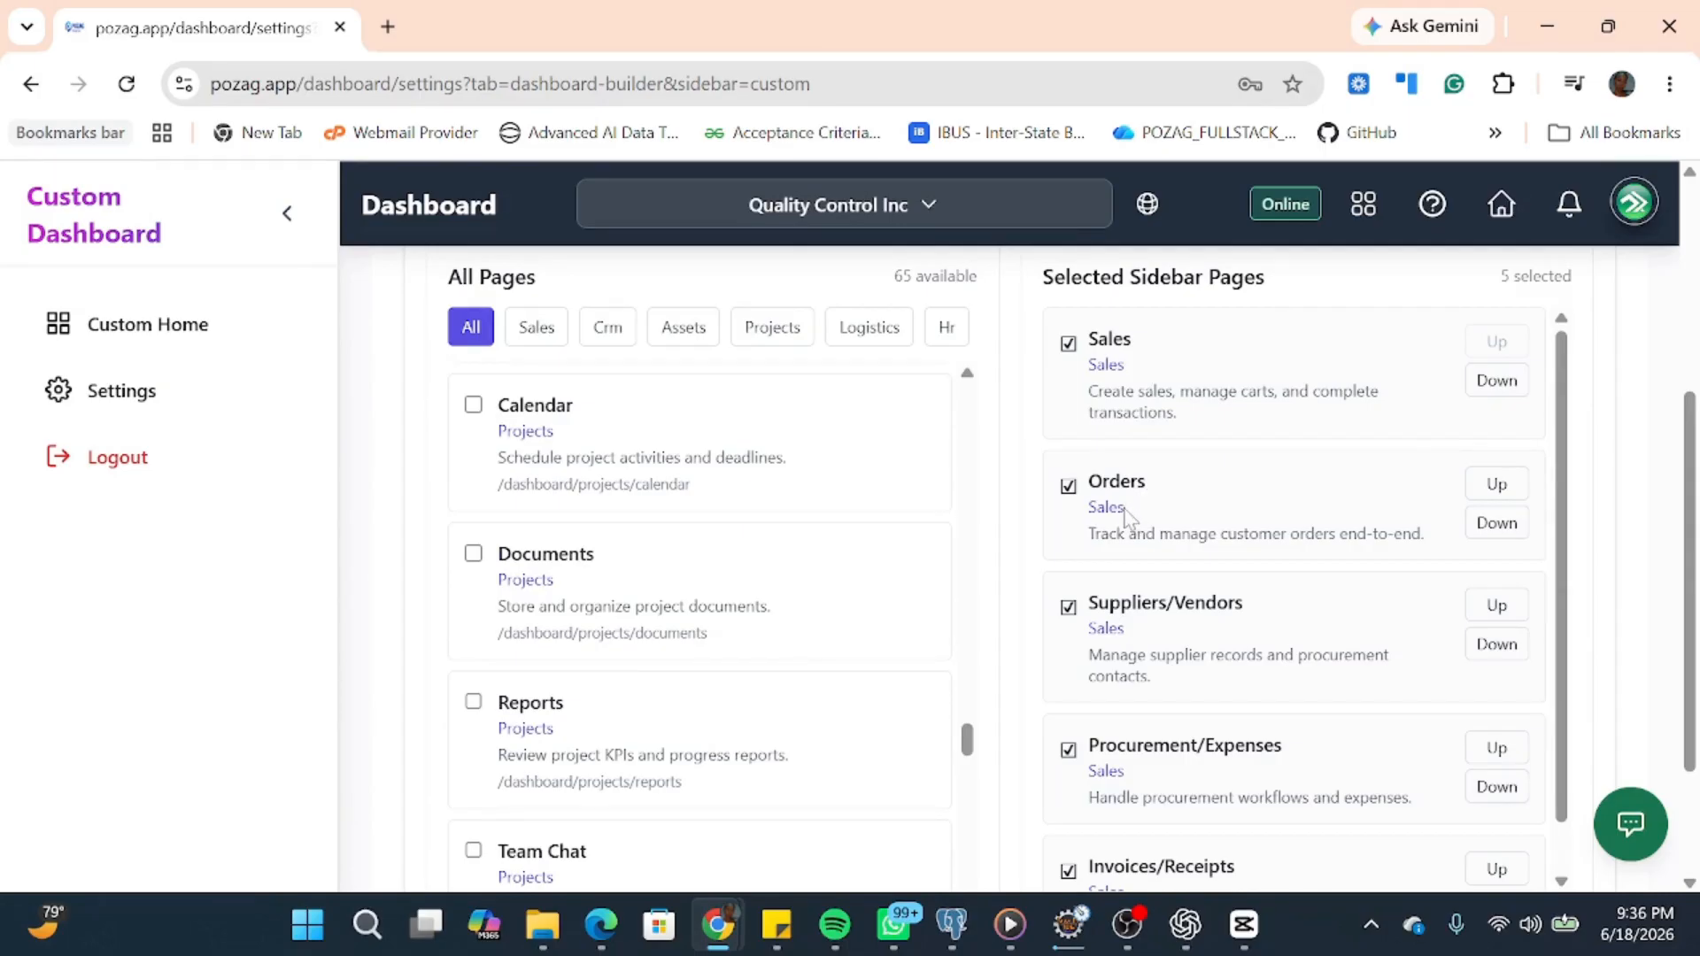
{"action": "scroll", "coordinate": [1208, 695], "scroll_direction": "down", "scroll_amount": 3}
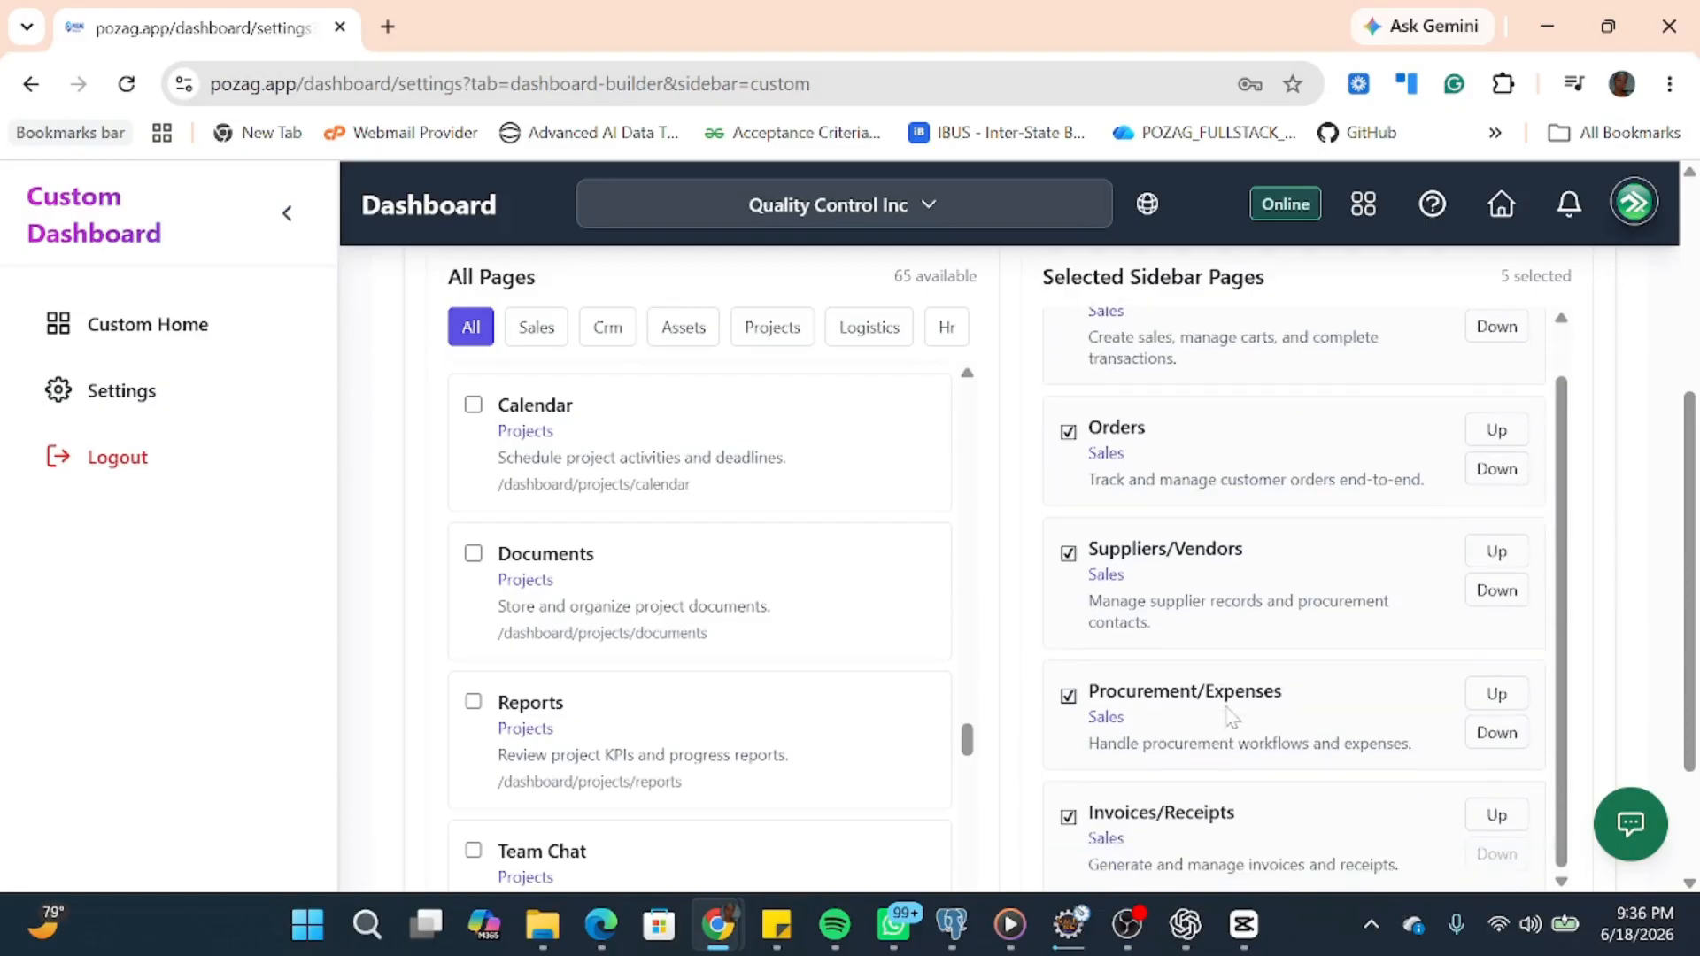
{"action": "scroll", "coordinate": [680, 670], "scroll_direction": "down", "scroll_amount": 10}
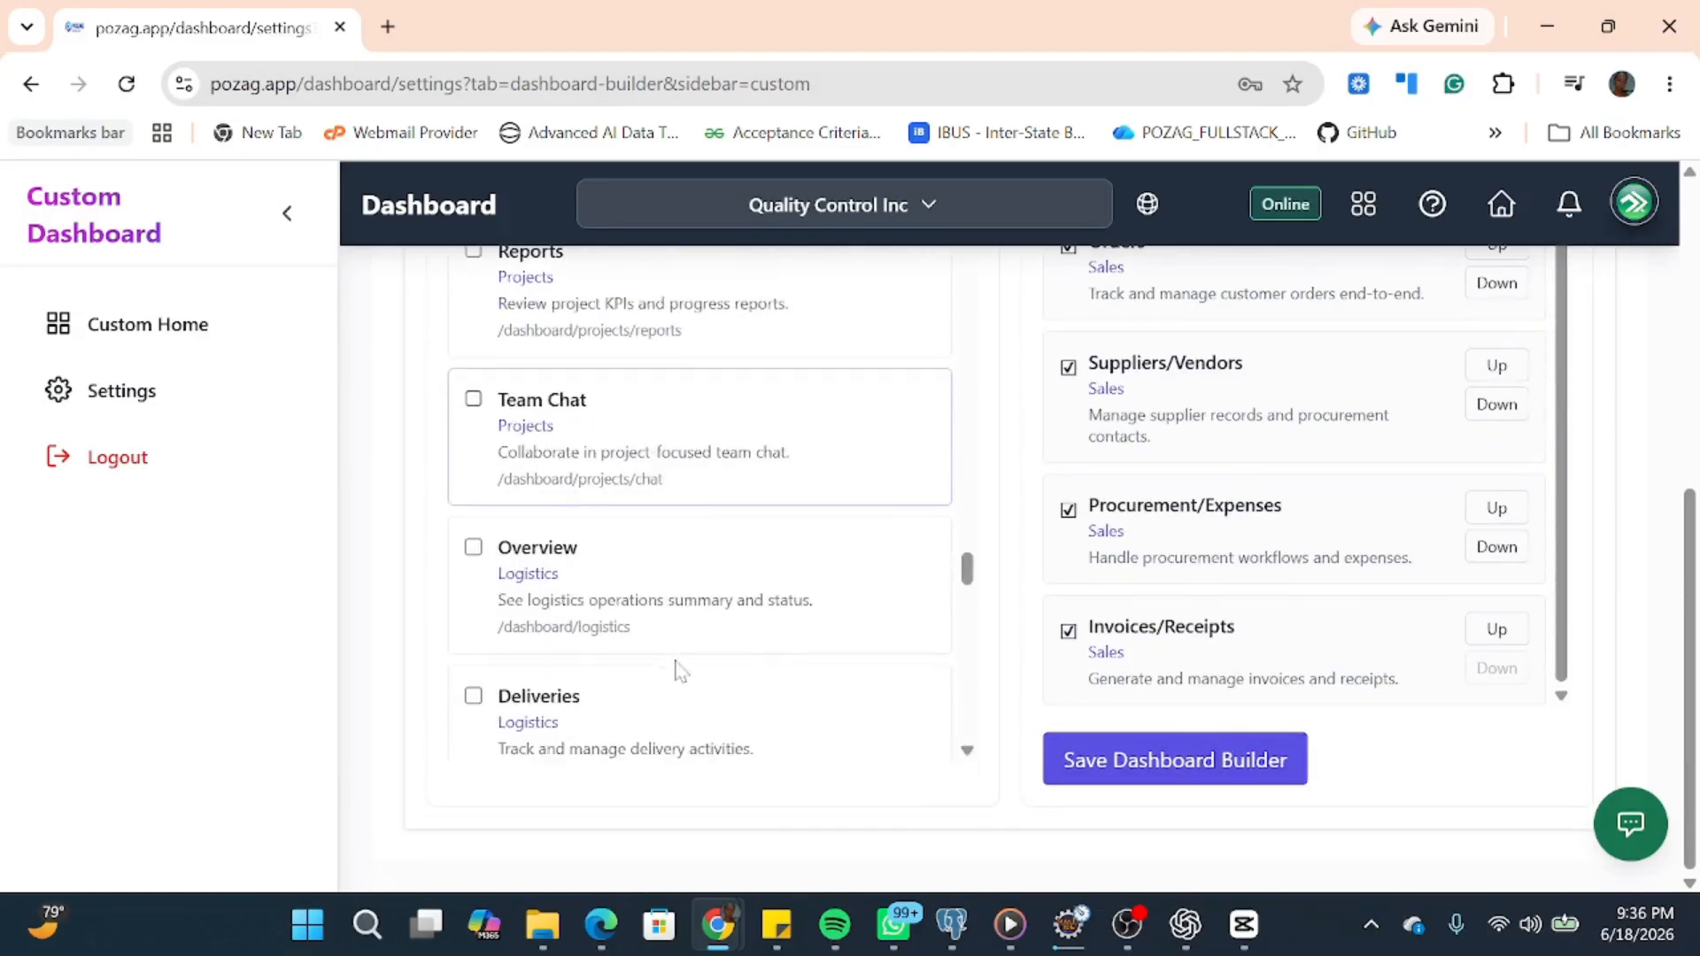
{"action": "scroll", "coordinate": [680, 677], "scroll_direction": "down", "scroll_amount": 15}
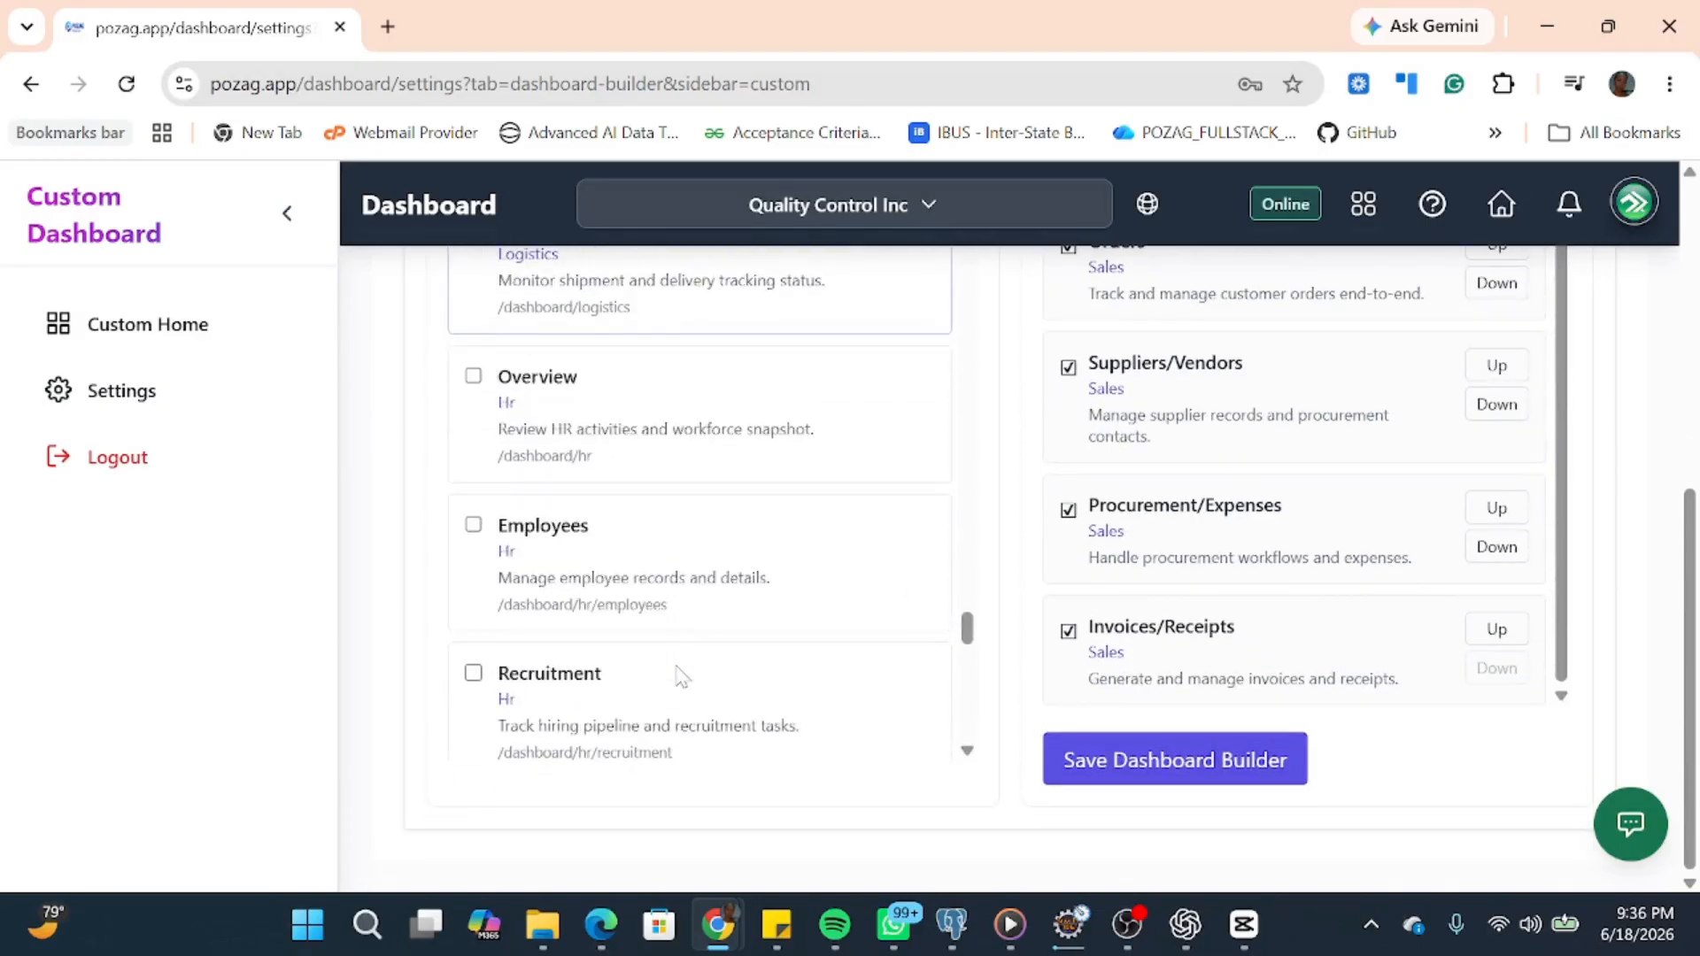
{"action": "scroll", "coordinate": [681, 686], "scroll_direction": "down", "scroll_amount": 4}
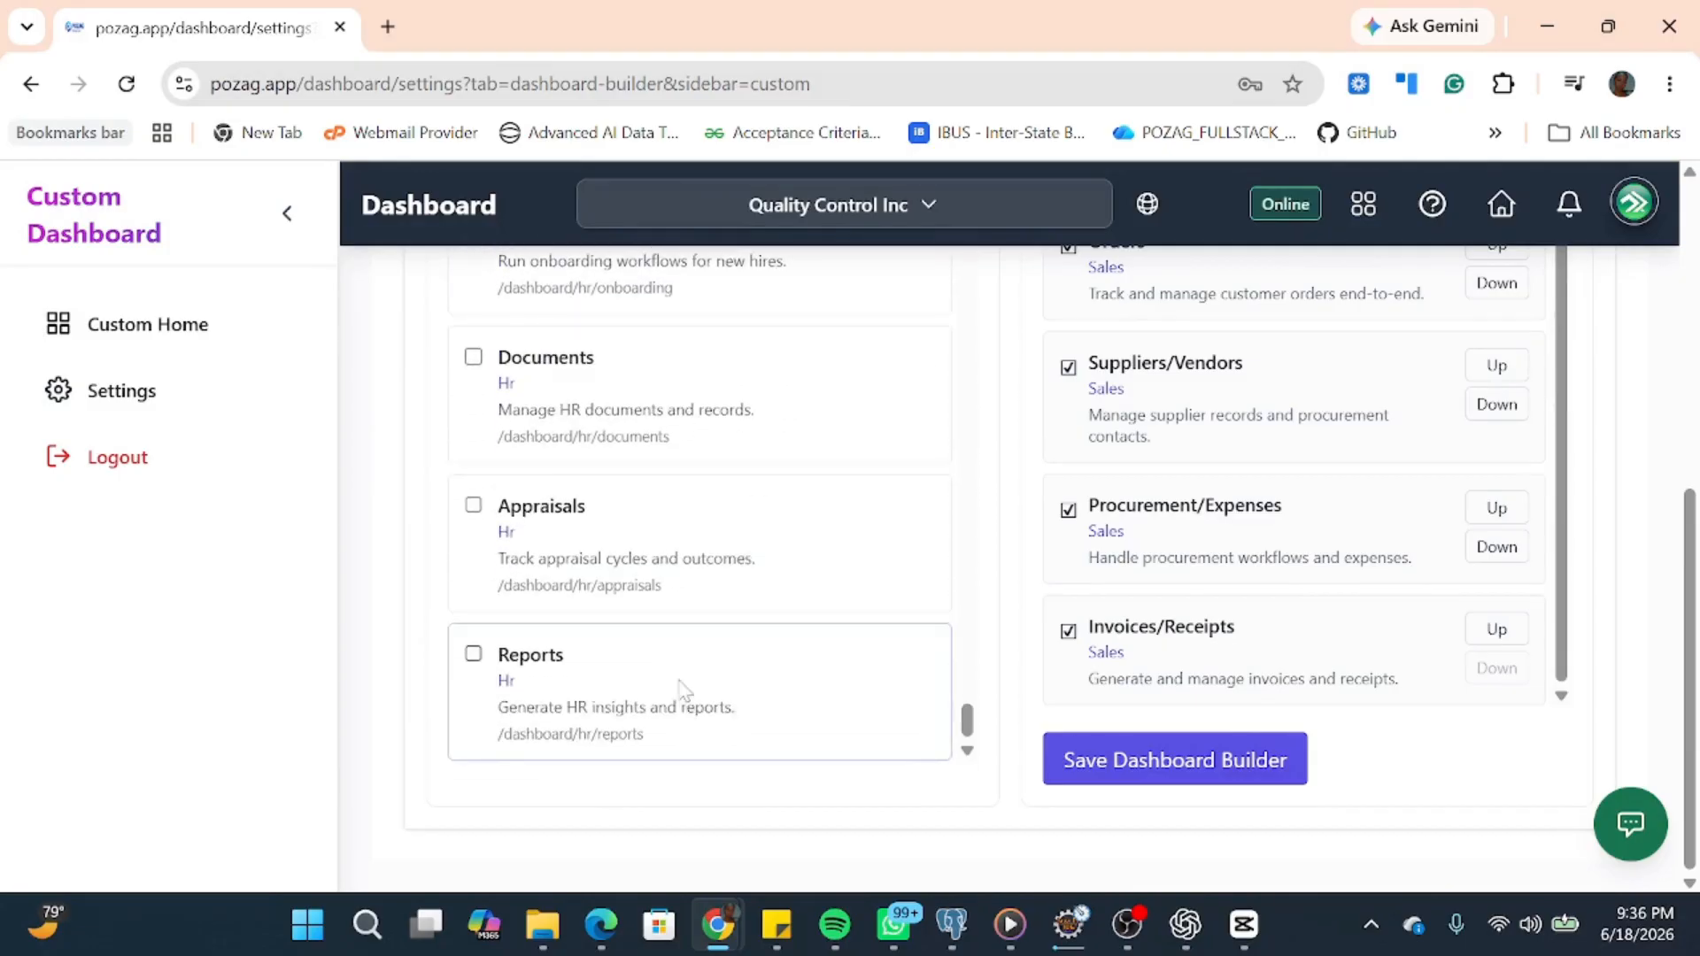
Add the Earnings page from the Sales group to the selected sidebar pages.
{"action": "scroll", "coordinate": [680, 689], "scroll_direction": "up", "scroll_amount": 12}
{"action": "scroll", "coordinate": [685, 682], "scroll_direction": "up", "scroll_amount": 15}
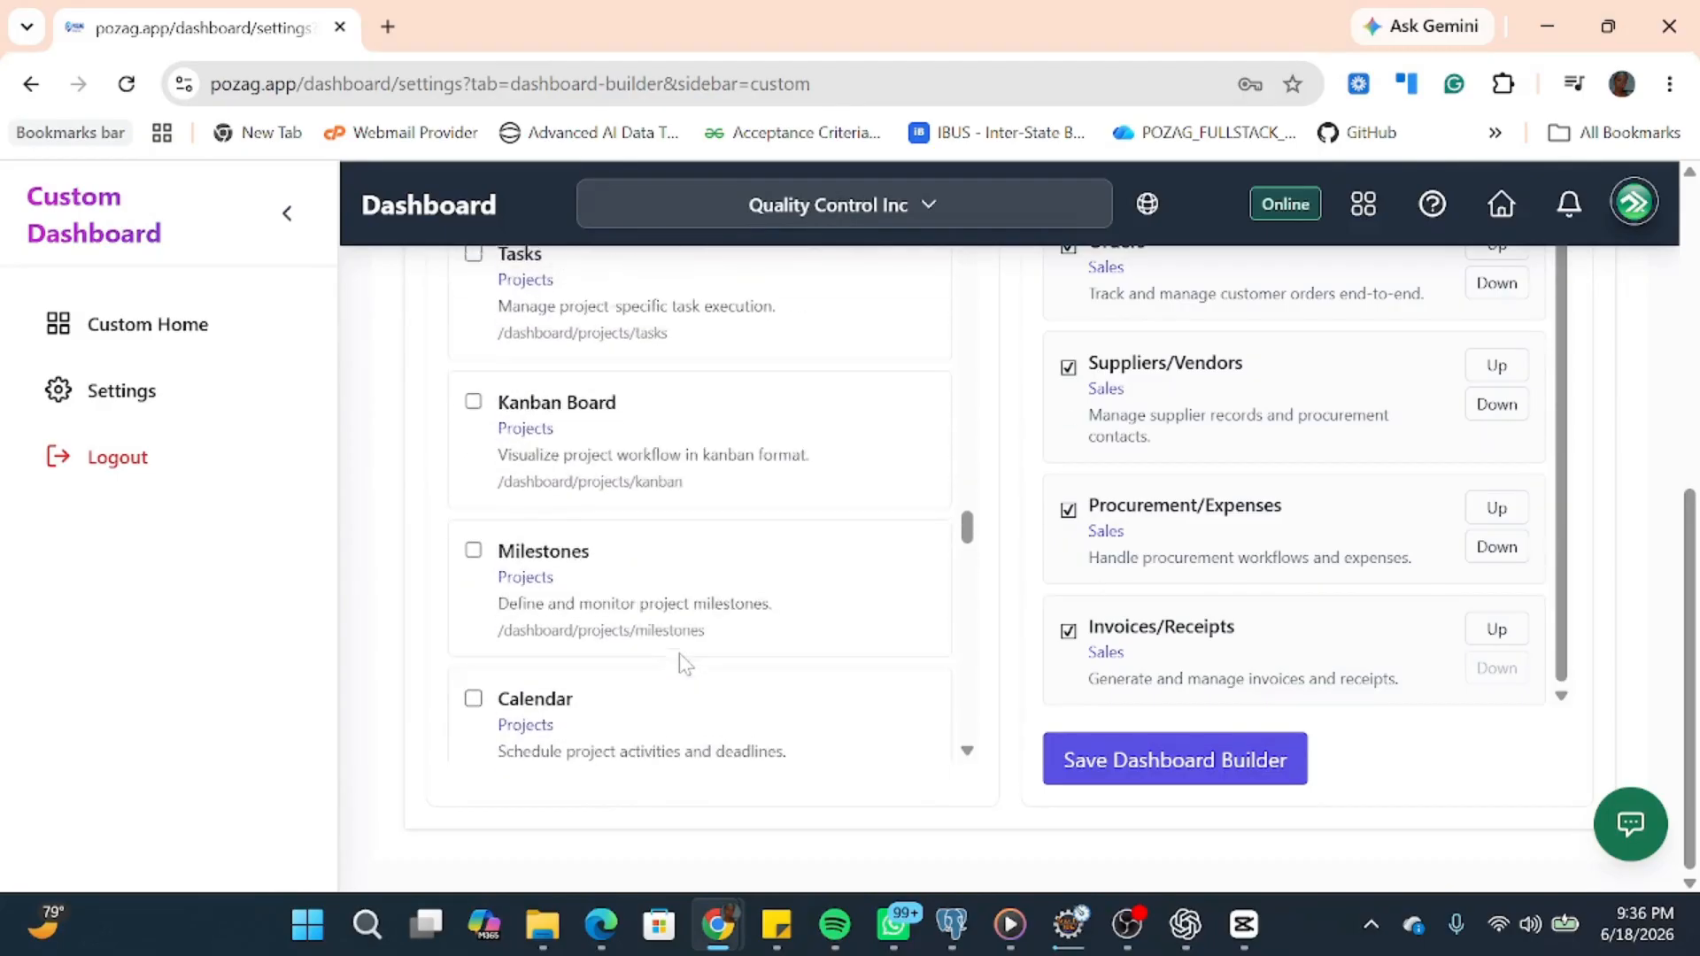
{"action": "scroll", "coordinate": [685, 664], "scroll_direction": "up", "scroll_amount": 10}
{"action": "scroll", "coordinate": [682, 660], "scroll_direction": "up", "scroll_amount": 8}
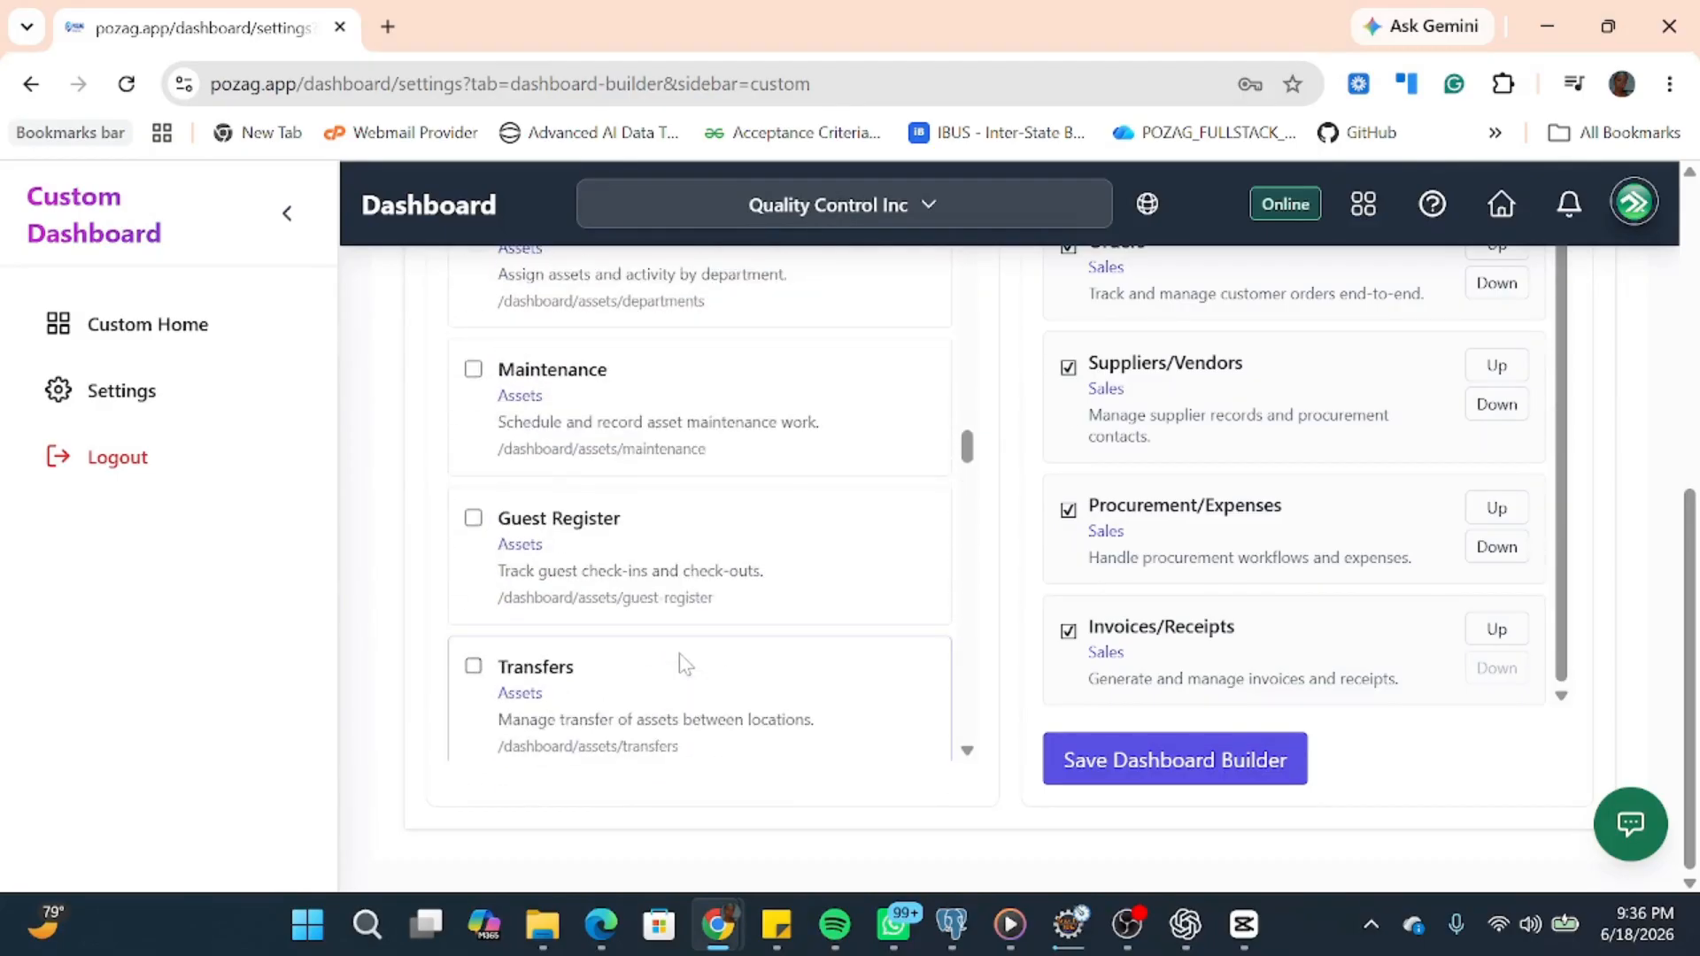
{"action": "scroll", "coordinate": [681, 662], "scroll_direction": "up", "scroll_amount": 7}
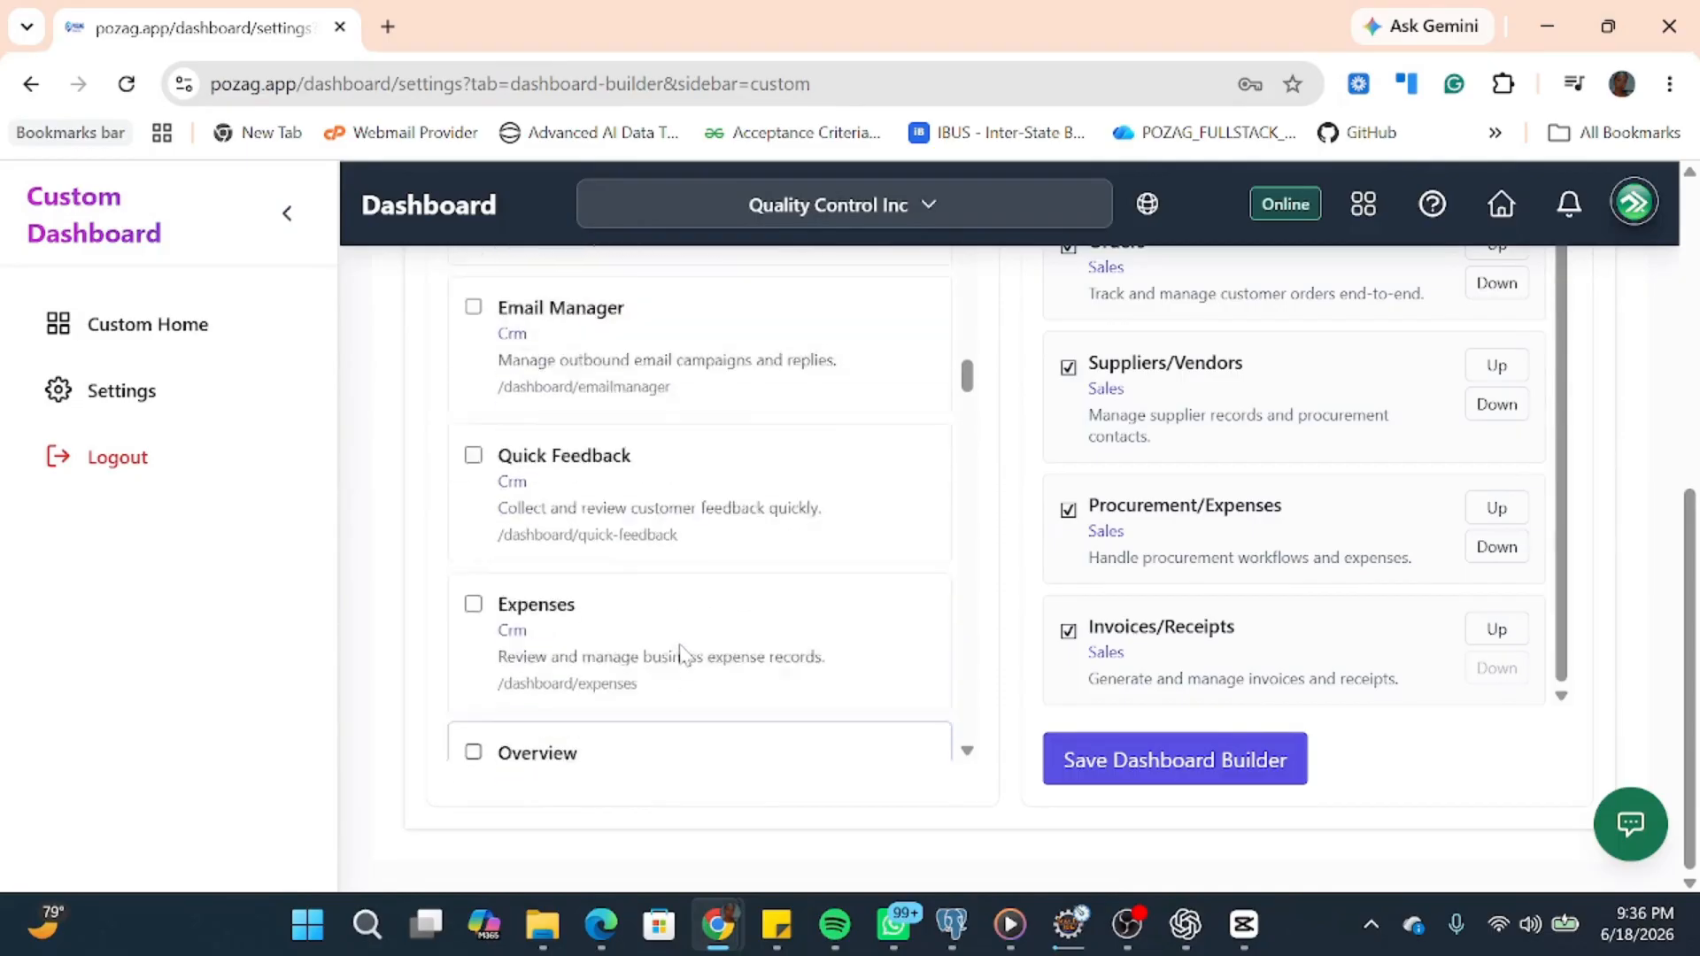
{"action": "scroll", "coordinate": [682, 660], "scroll_direction": "up", "scroll_amount": 8}
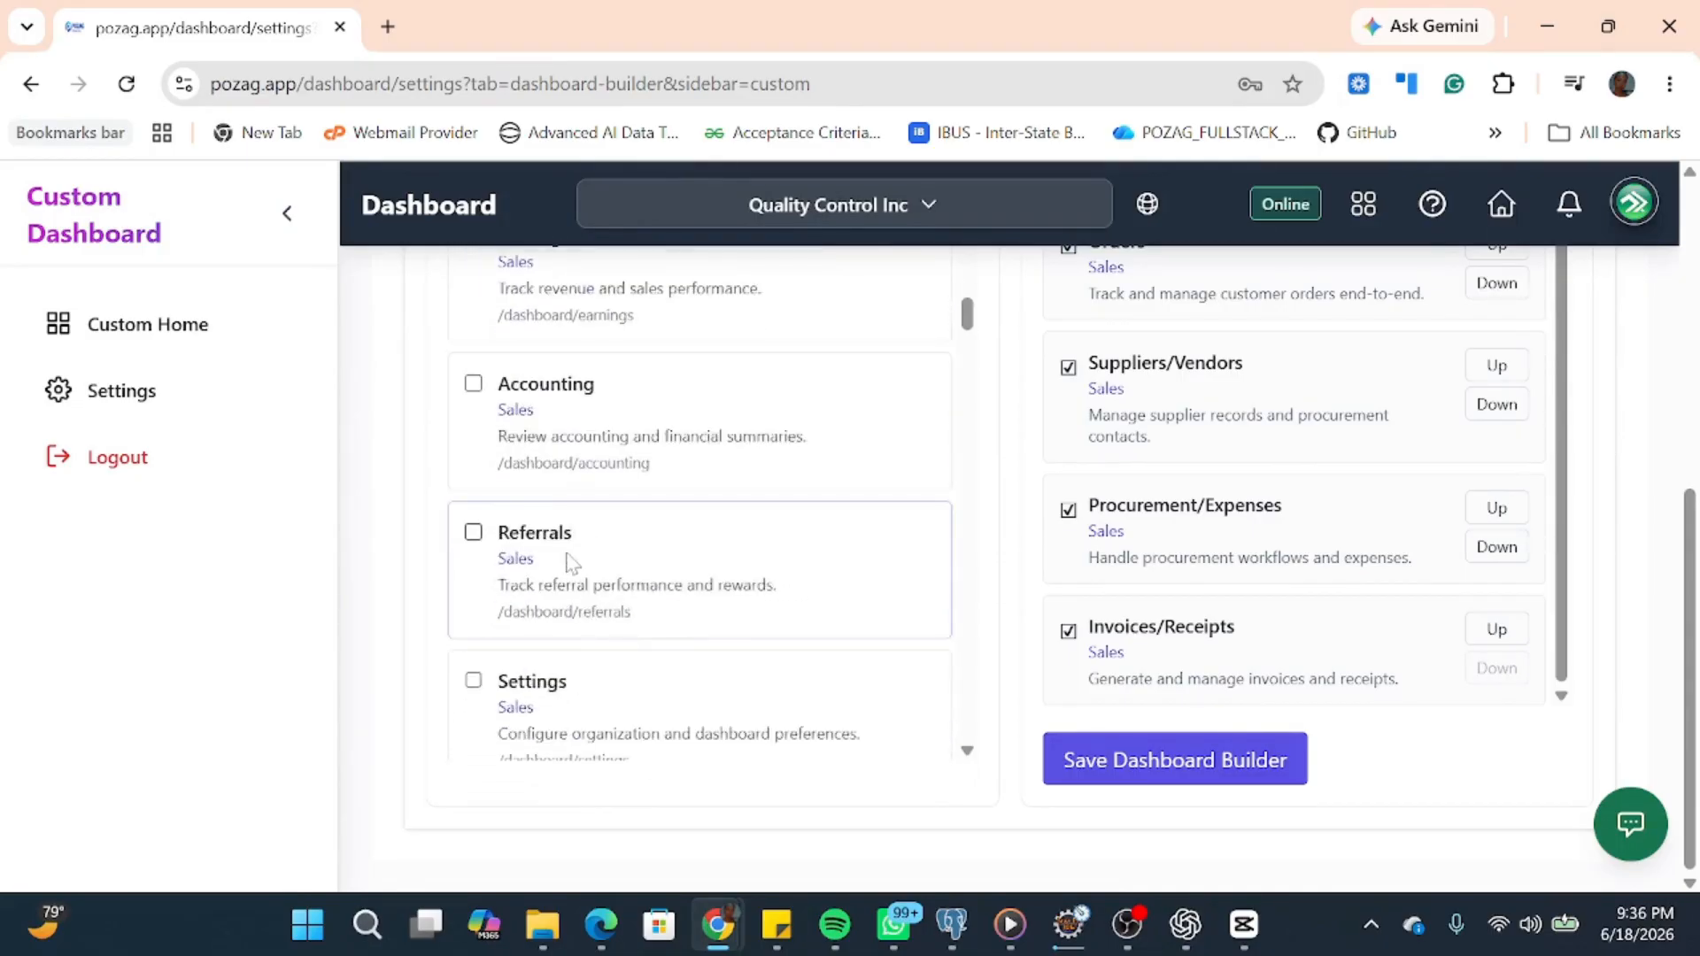
{"action": "scroll", "coordinate": [532, 496], "scroll_direction": "up", "scroll_amount": 2}
{"action": "left_click", "coordinate": [475, 382]}
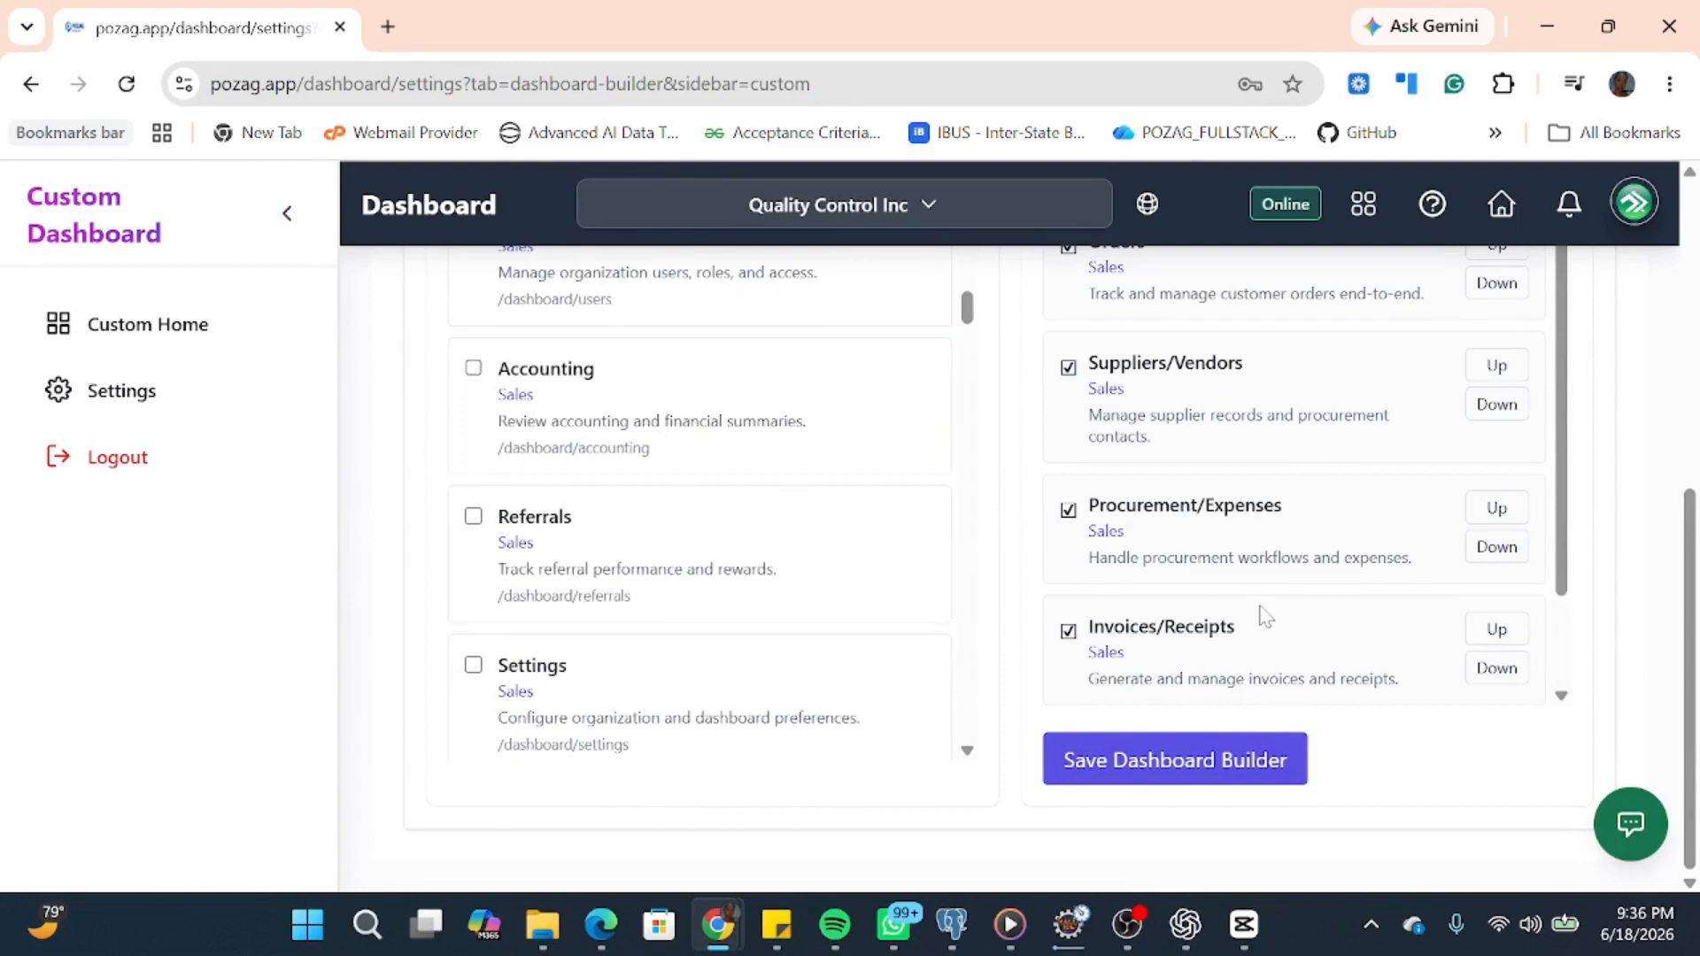
Review the selected sidebar pages and move Orders above Sales.
{"action": "scroll", "coordinate": [1264, 615], "scroll_direction": "up", "scroll_amount": 1}
{"action": "scroll", "coordinate": [1293, 566], "scroll_direction": "up", "scroll_amount": 5}
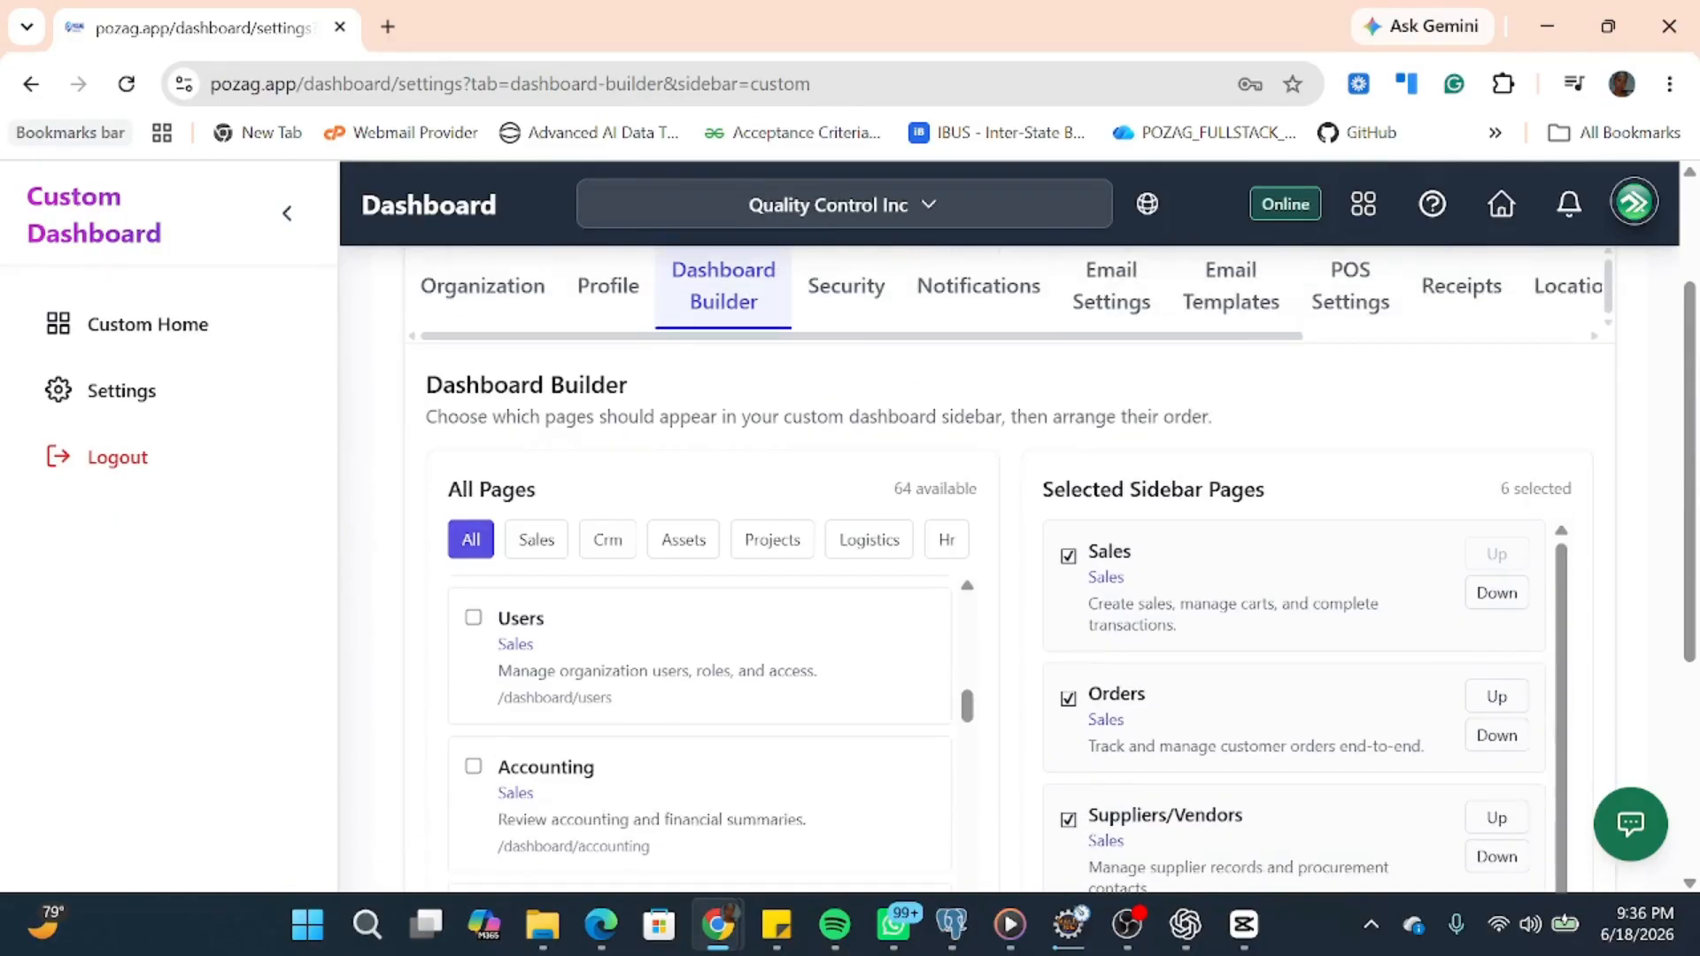
{"action": "scroll", "coordinate": [1291, 596], "scroll_direction": "down", "scroll_amount": 5}
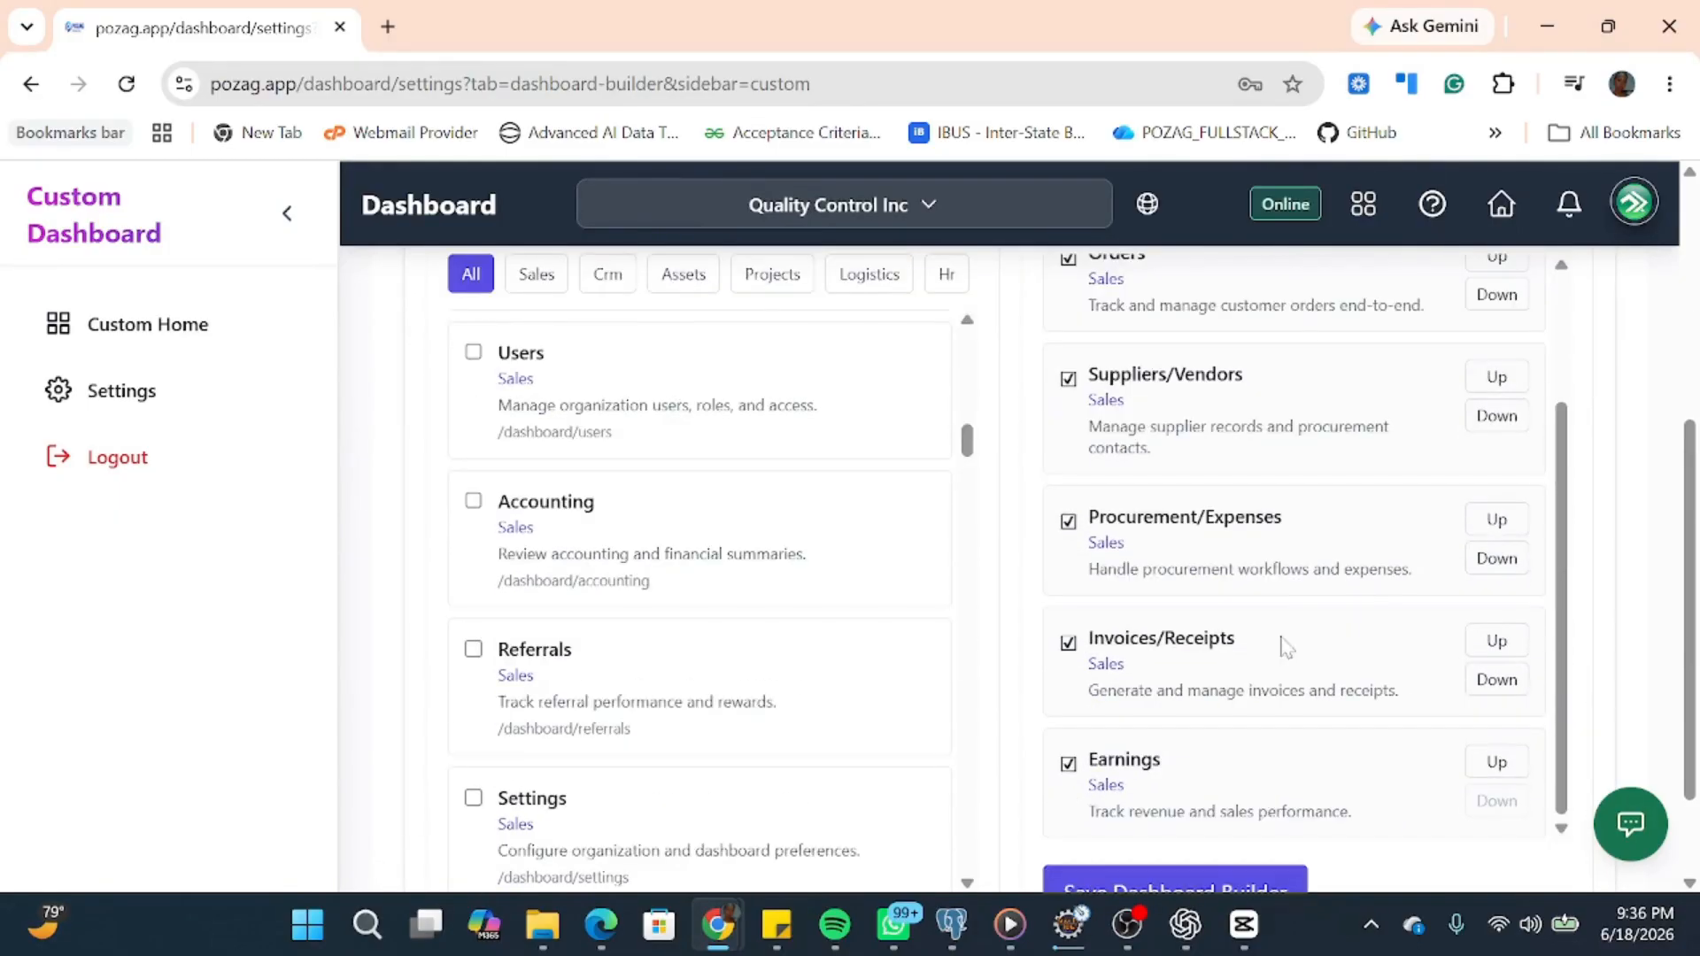
{"action": "scroll", "coordinate": [1222, 676], "scroll_direction": "up", "scroll_amount": 3}
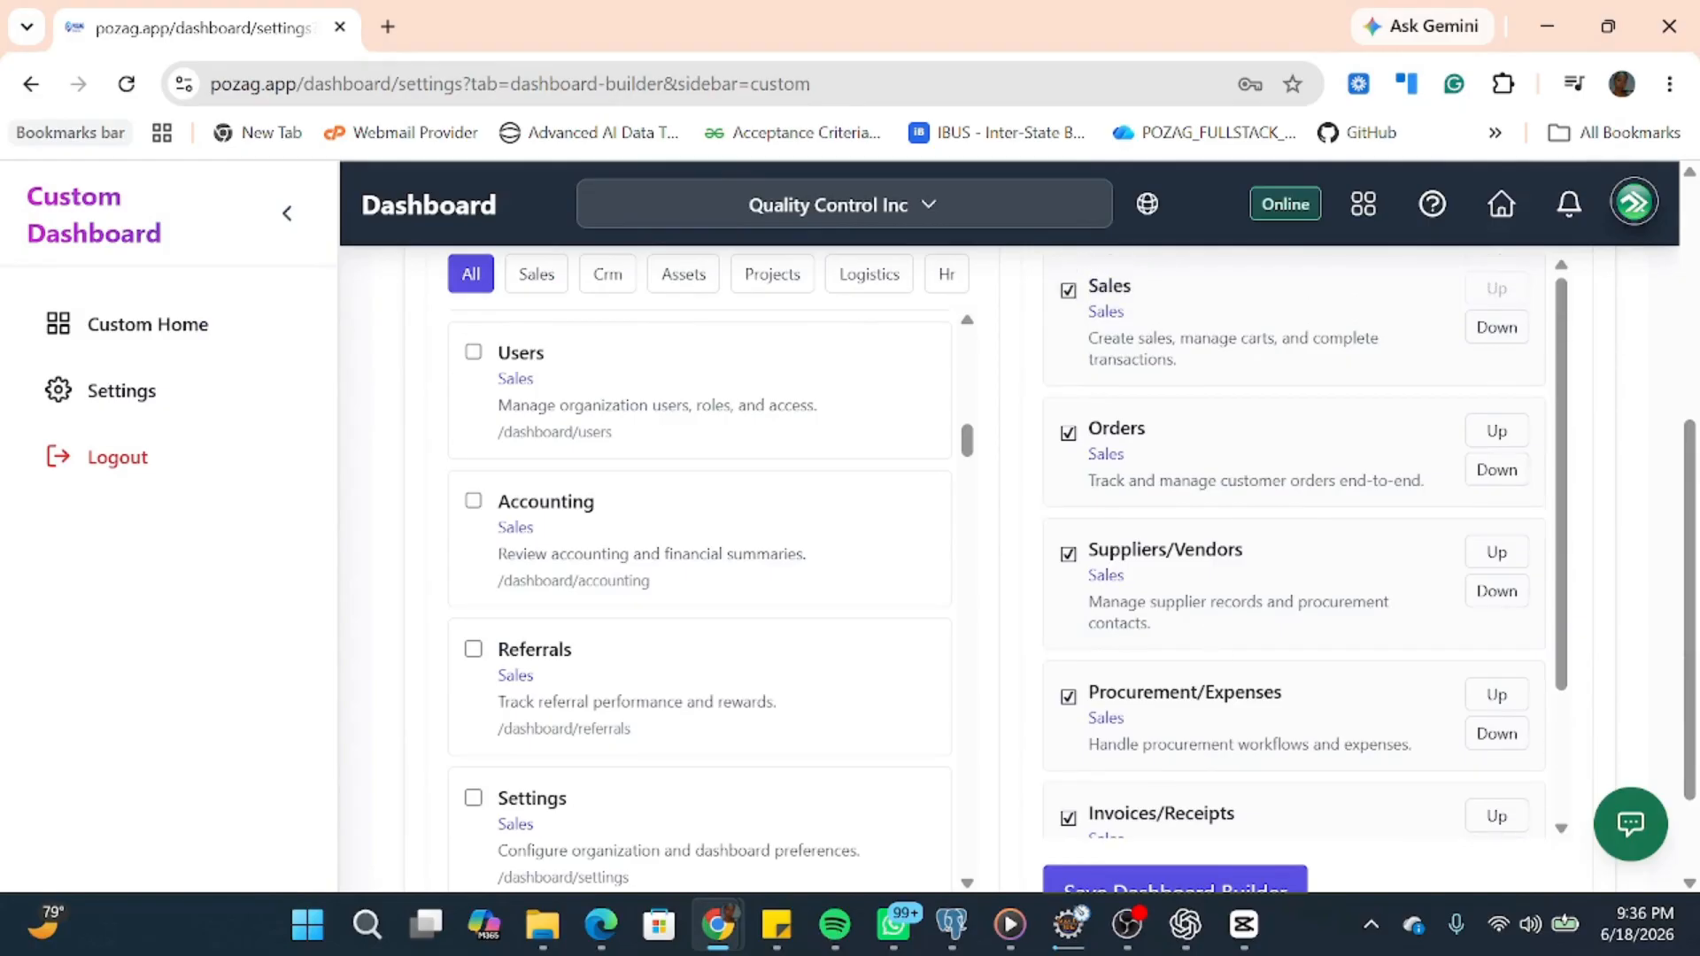
{"action": "scroll", "coordinate": [1284, 399], "scroll_direction": "up", "scroll_amount": 3}
{"action": "scroll", "coordinate": [1315, 576], "scroll_direction": "down", "scroll_amount": 2}
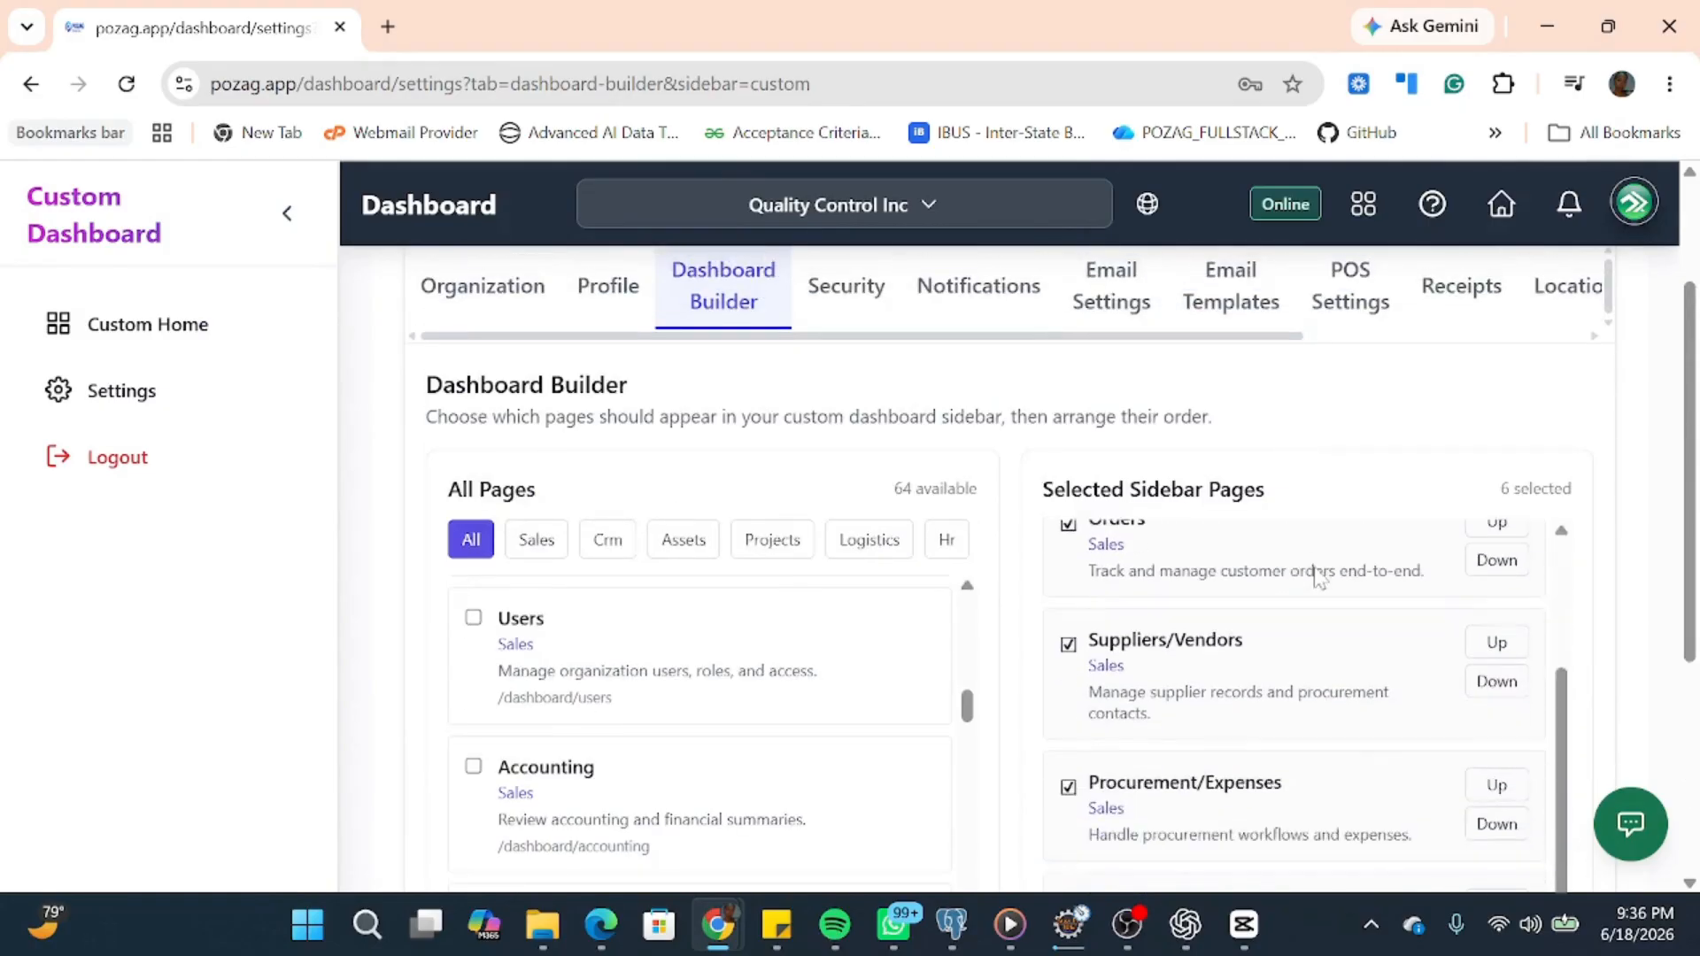
{"action": "scroll", "coordinate": [1364, 592], "scroll_direction": "up", "scroll_amount": 2}
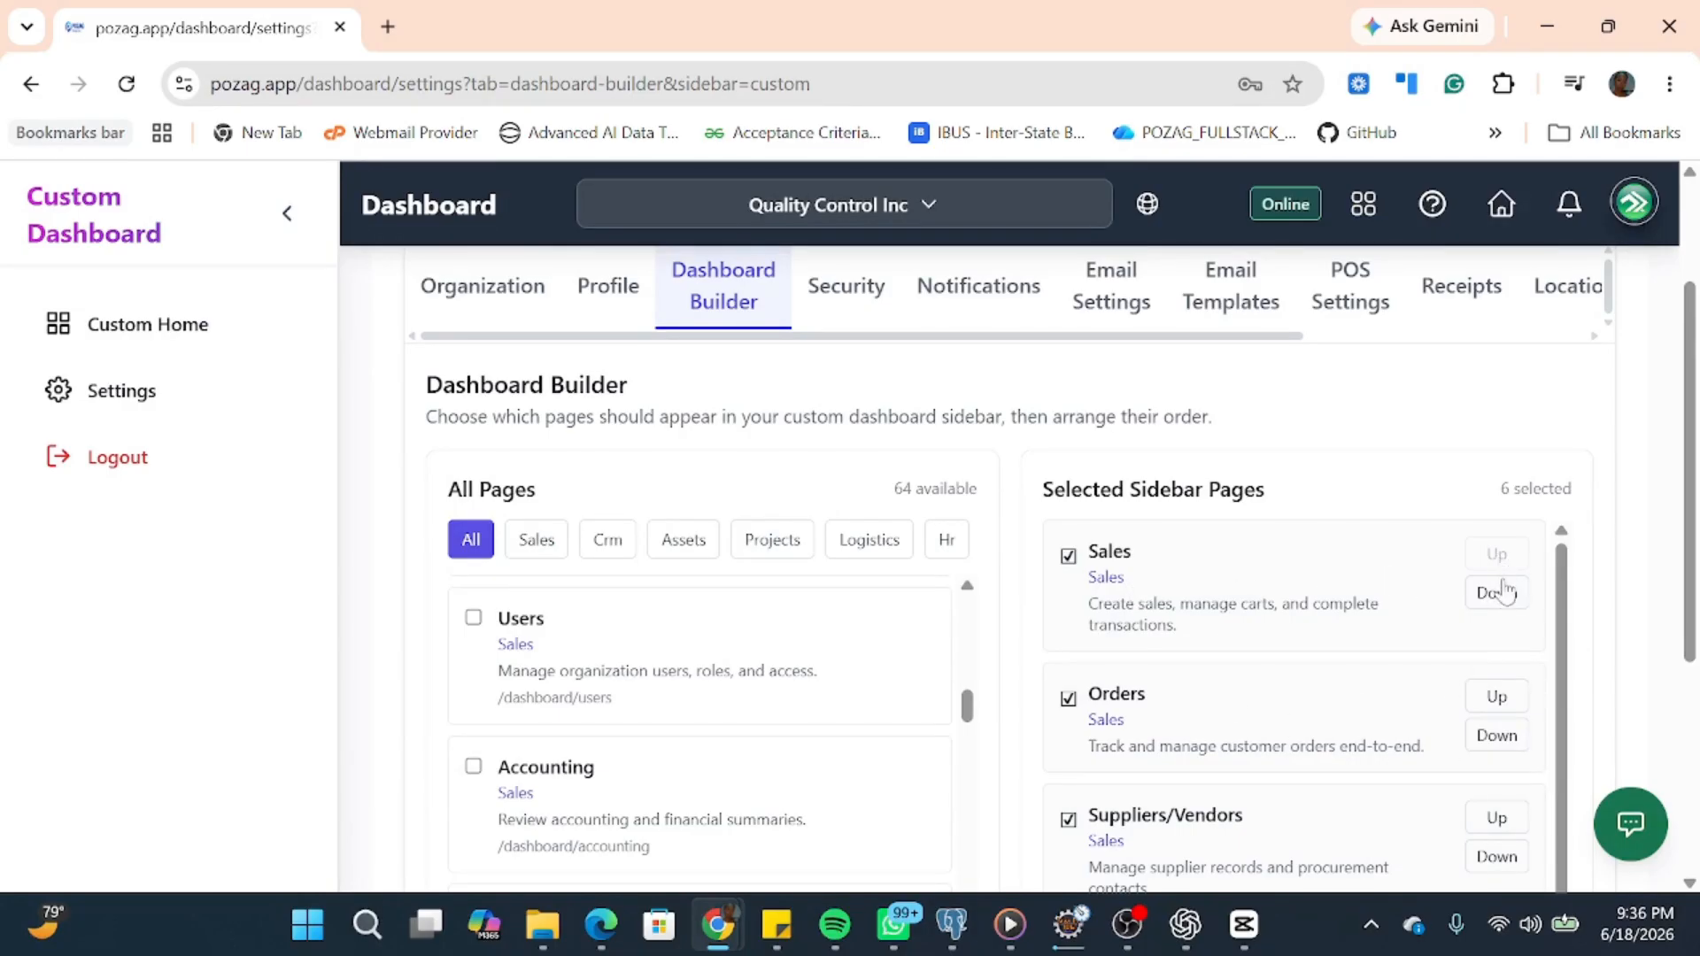
{"action": "scroll", "coordinate": [1435, 747], "scroll_direction": "down", "scroll_amount": 2}
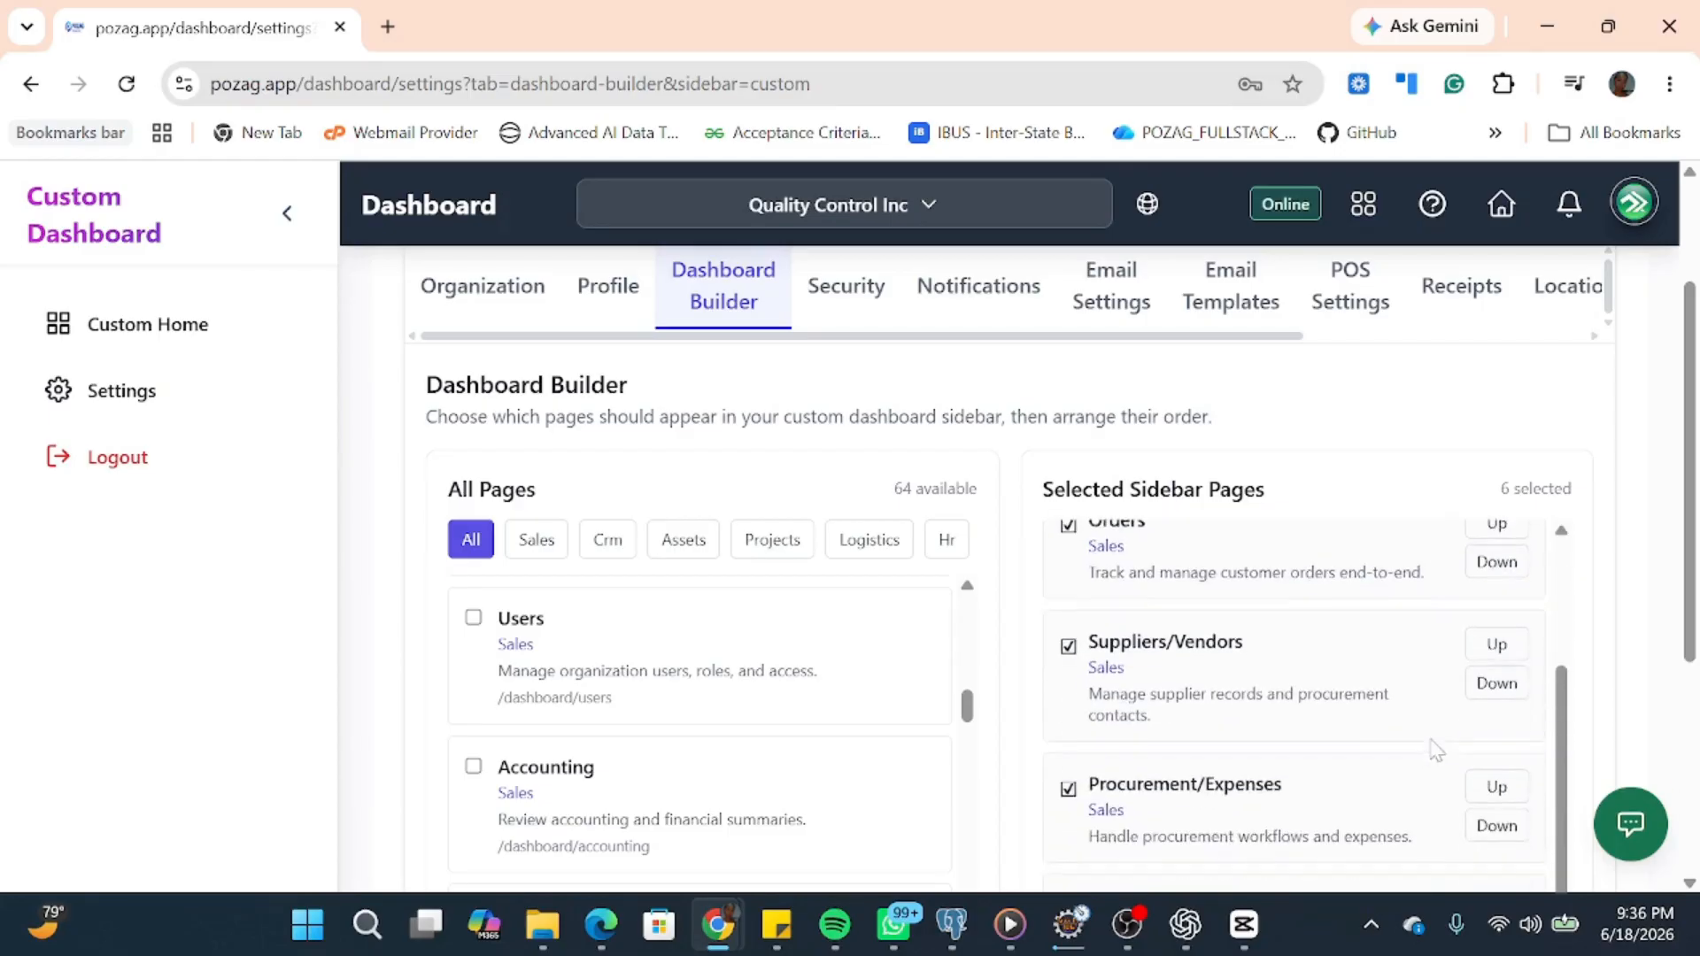
{"action": "scroll", "coordinate": [1443, 720], "scroll_direction": "up", "scroll_amount": 2}
{"action": "left_click", "coordinate": [1496, 698]}
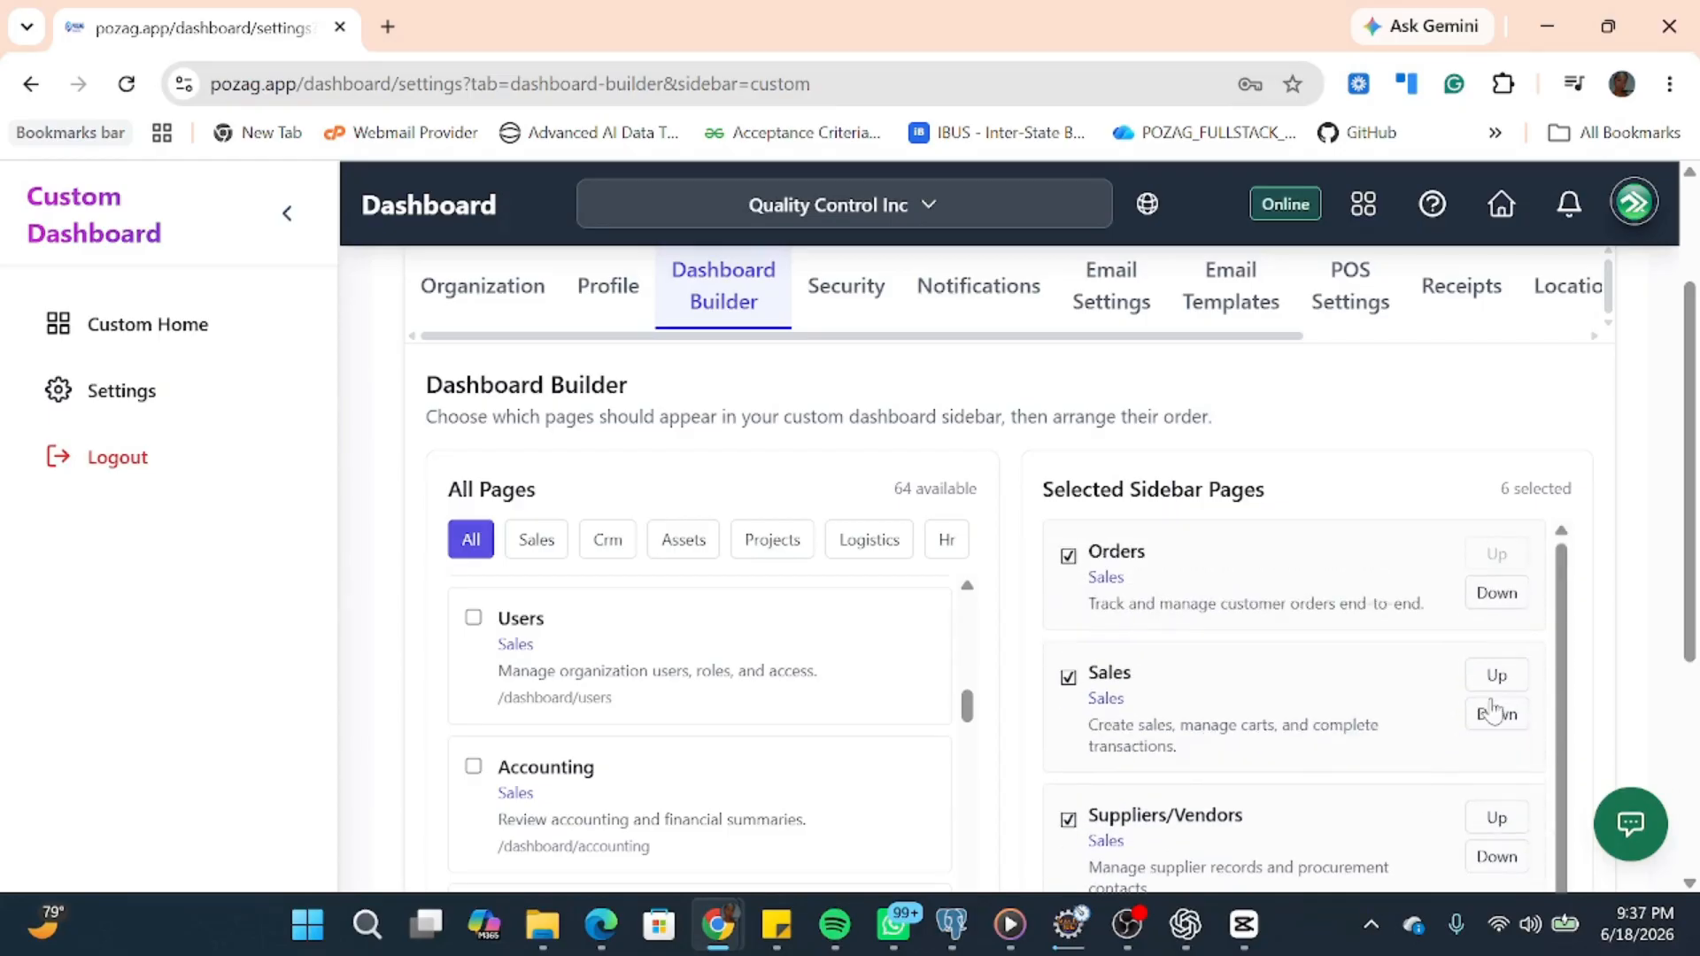
Move Invoices/Receipts above Suppliers/Vendors and Earnings above Procurement/Expenses in the selected sidebar pages.
{"action": "scroll", "coordinate": [1496, 709], "scroll_direction": "down", "scroll_amount": 2}
{"action": "scroll", "coordinate": [1412, 666], "scroll_direction": "down", "scroll_amount": 2}
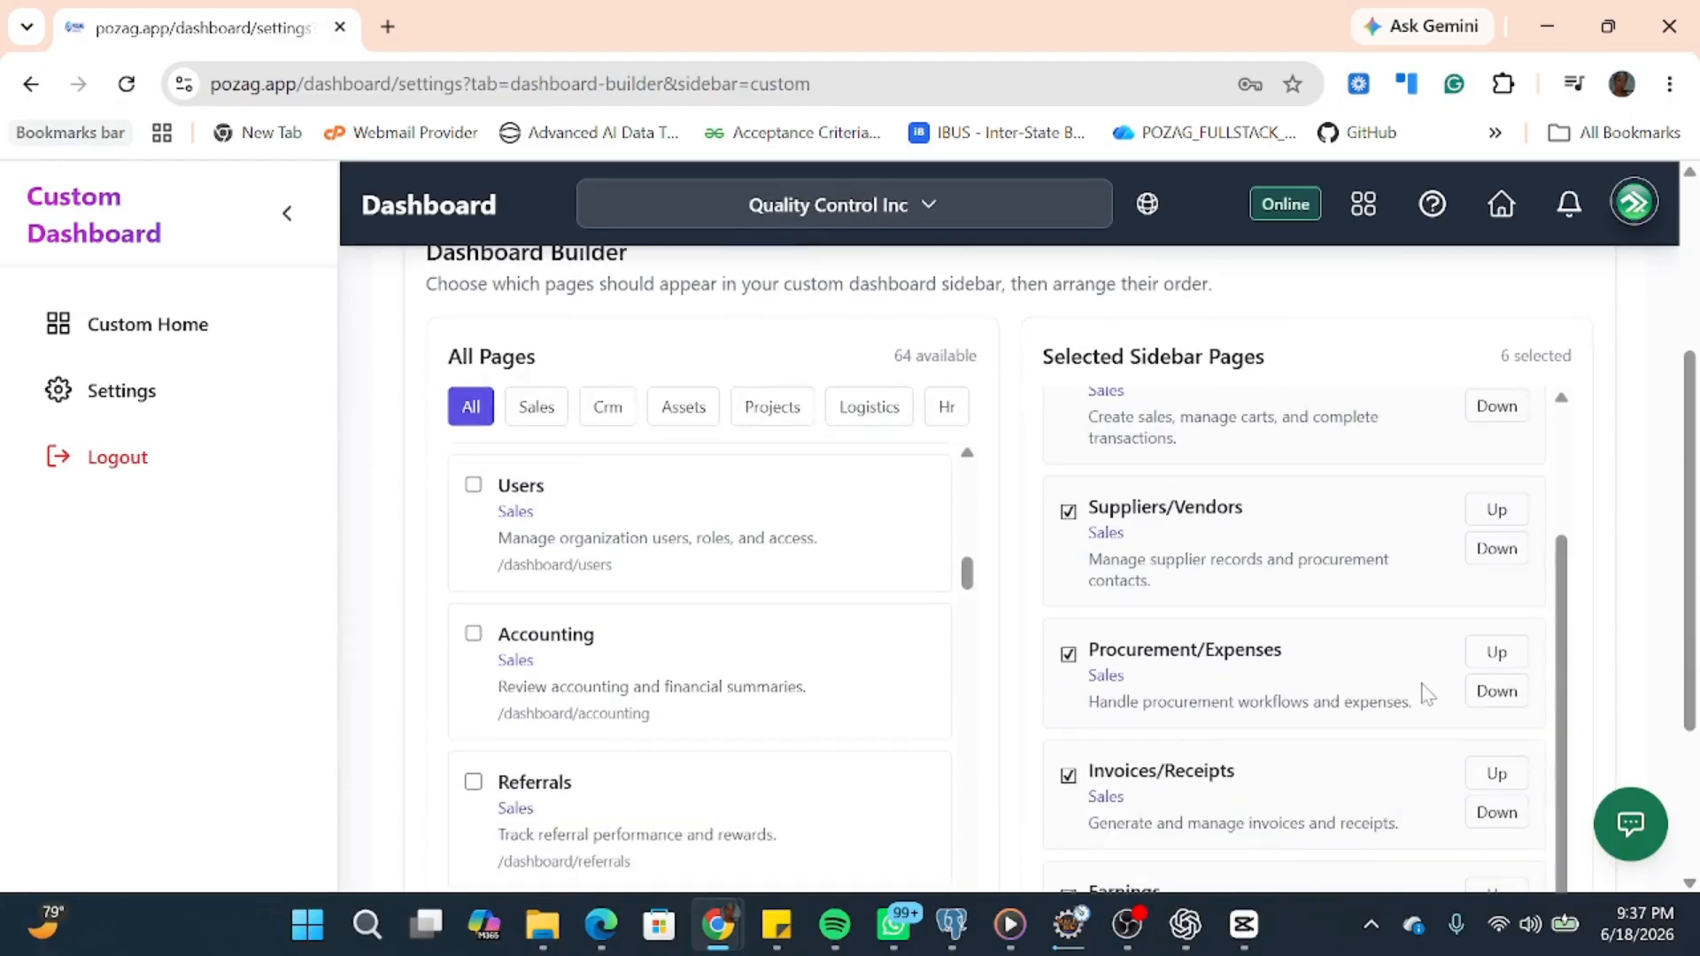
{"action": "scroll", "coordinate": [1428, 731], "scroll_direction": "down", "scroll_amount": 3}
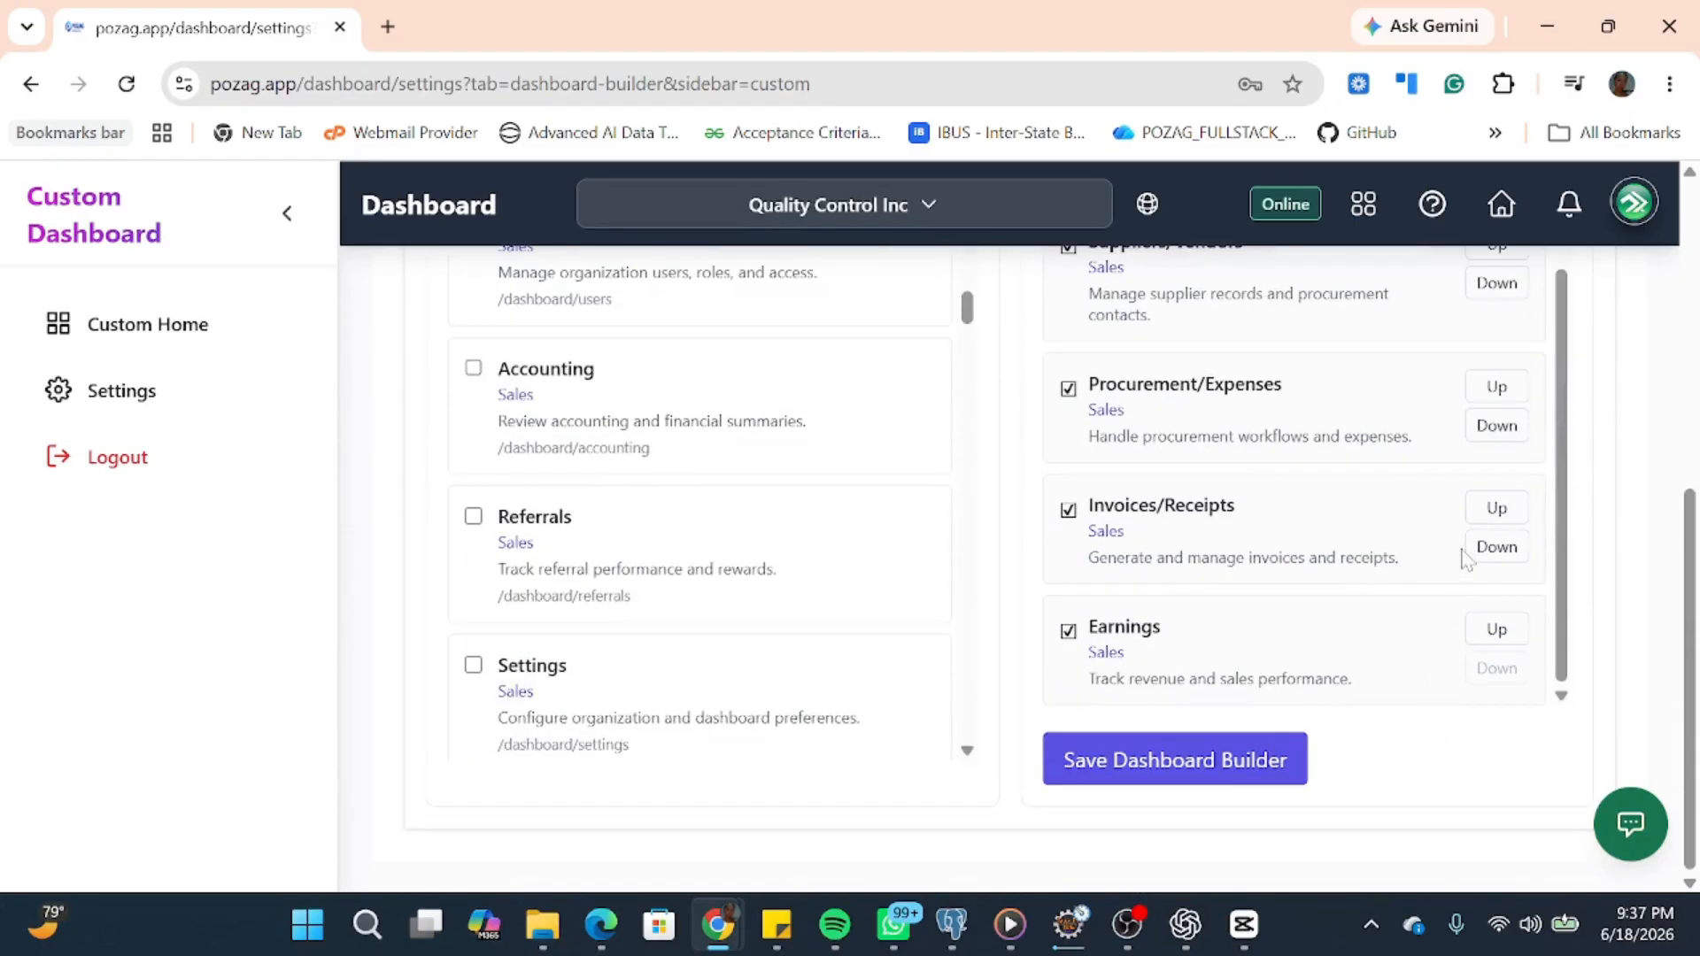
{"action": "left_click", "coordinate": [1496, 510]}
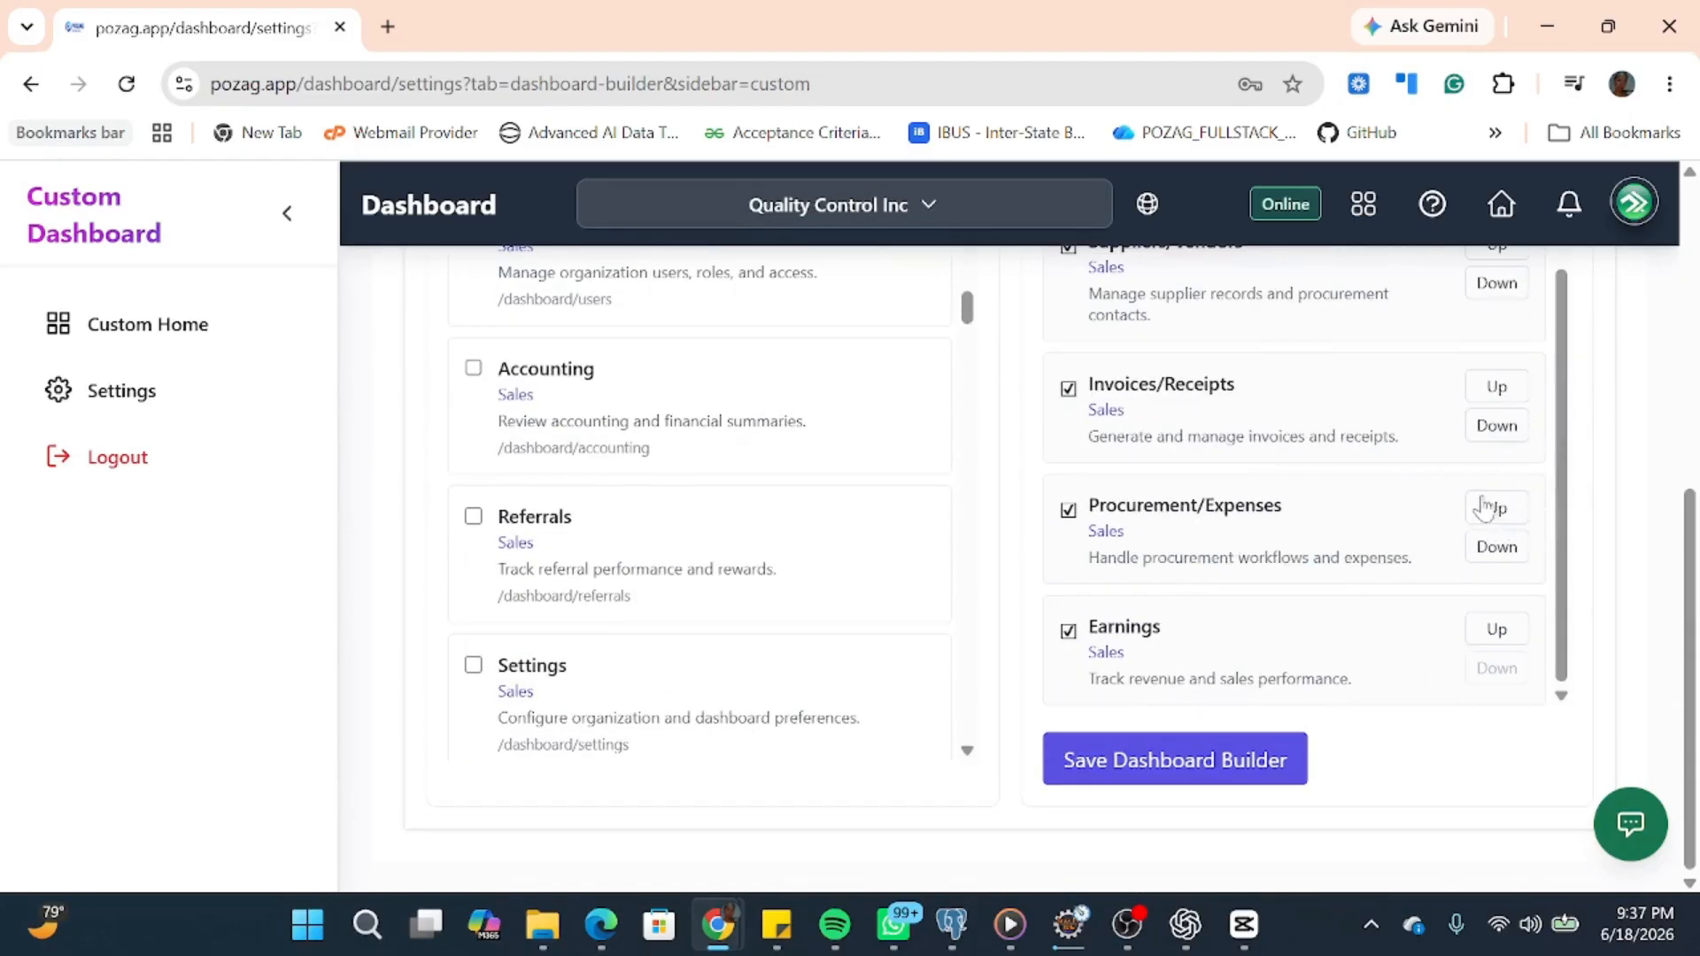
{"action": "scroll", "coordinate": [1501, 645], "scroll_direction": "up", "scroll_amount": 2}
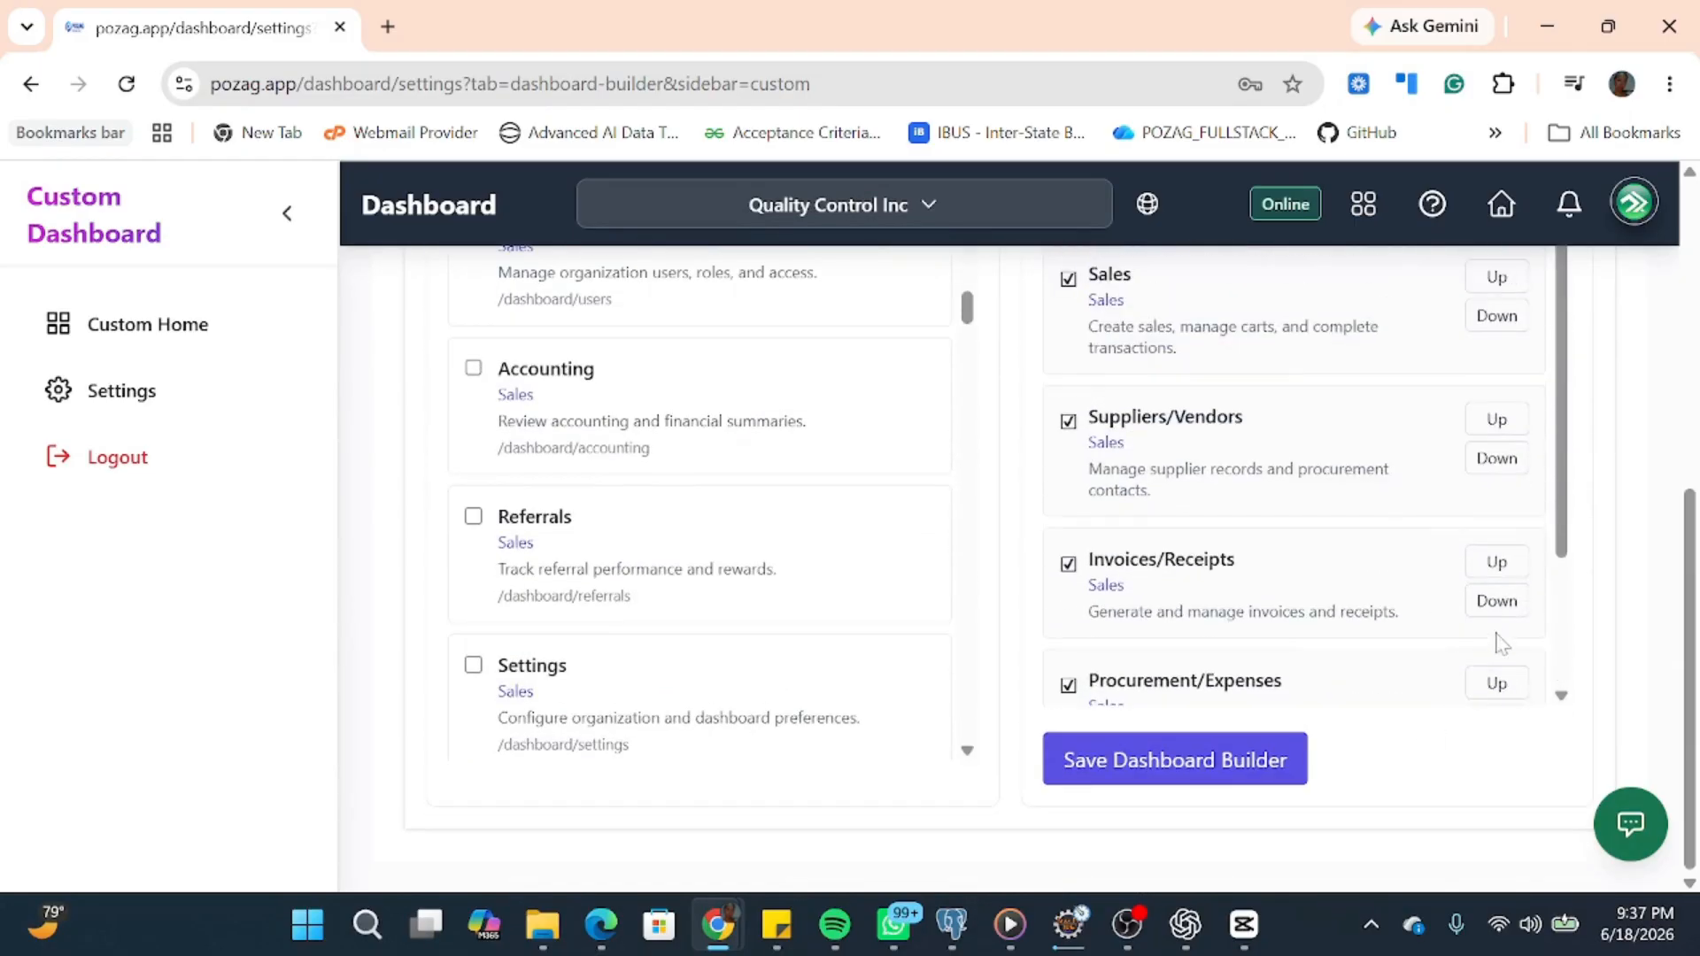
{"action": "left_click", "coordinate": [1498, 564]}
{"action": "scroll", "coordinate": [1372, 605], "scroll_direction": "down", "scroll_amount": 2}
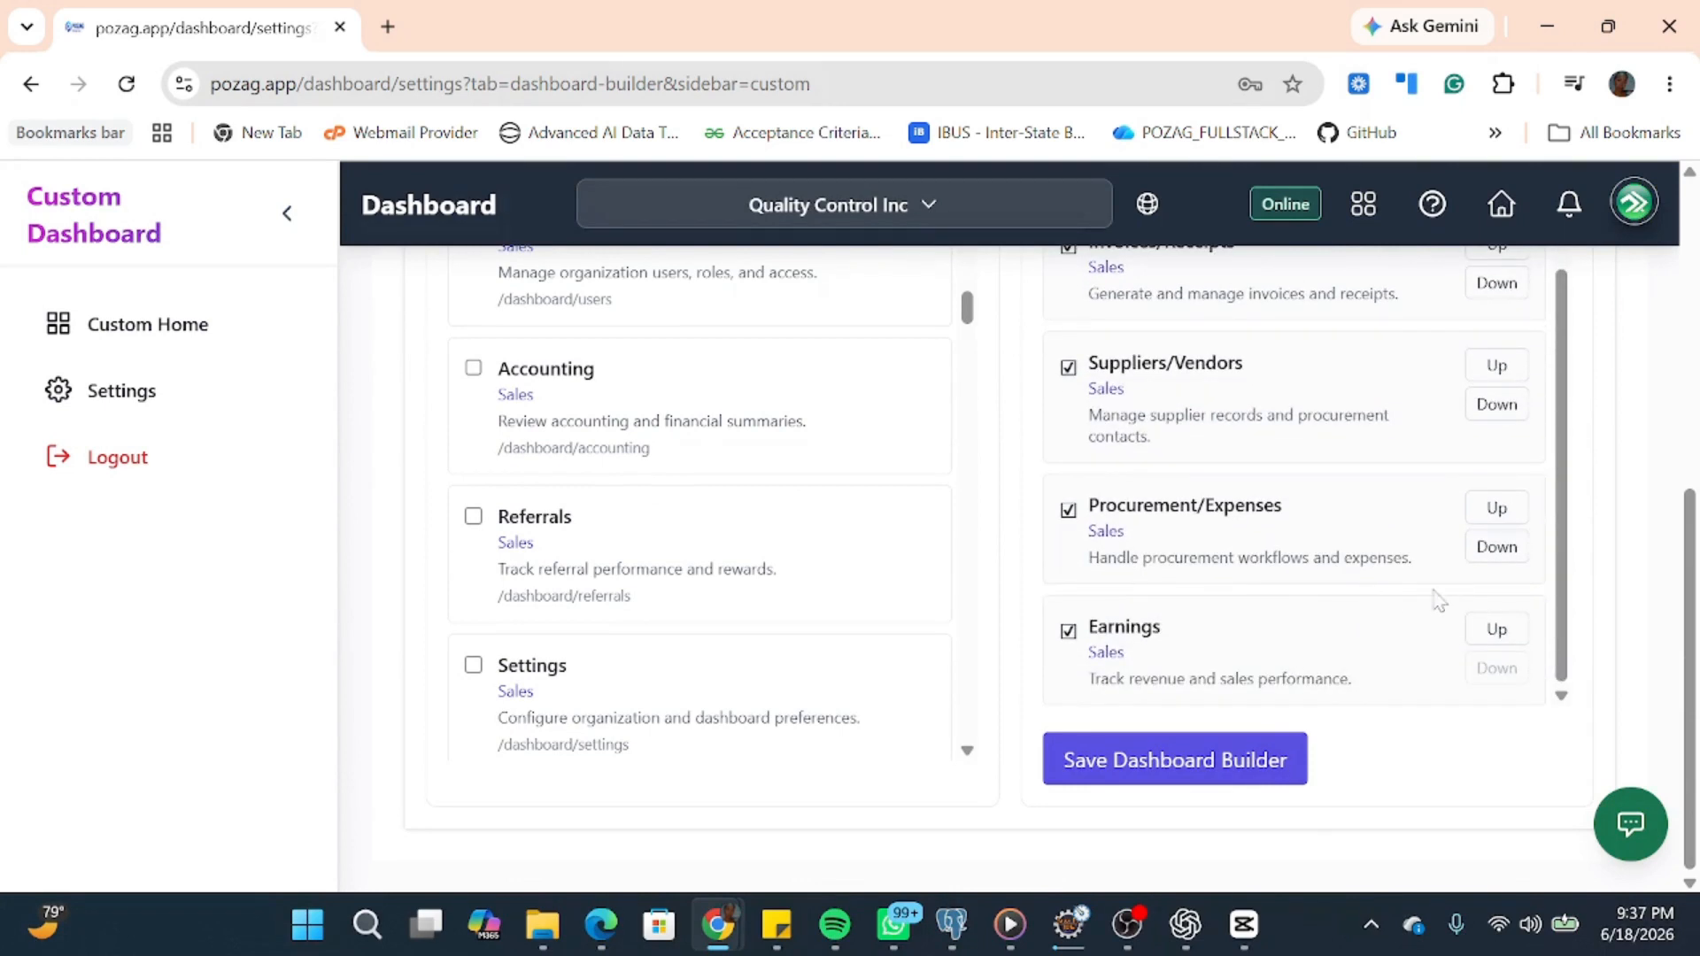
{"action": "left_click", "coordinate": [1510, 631]}
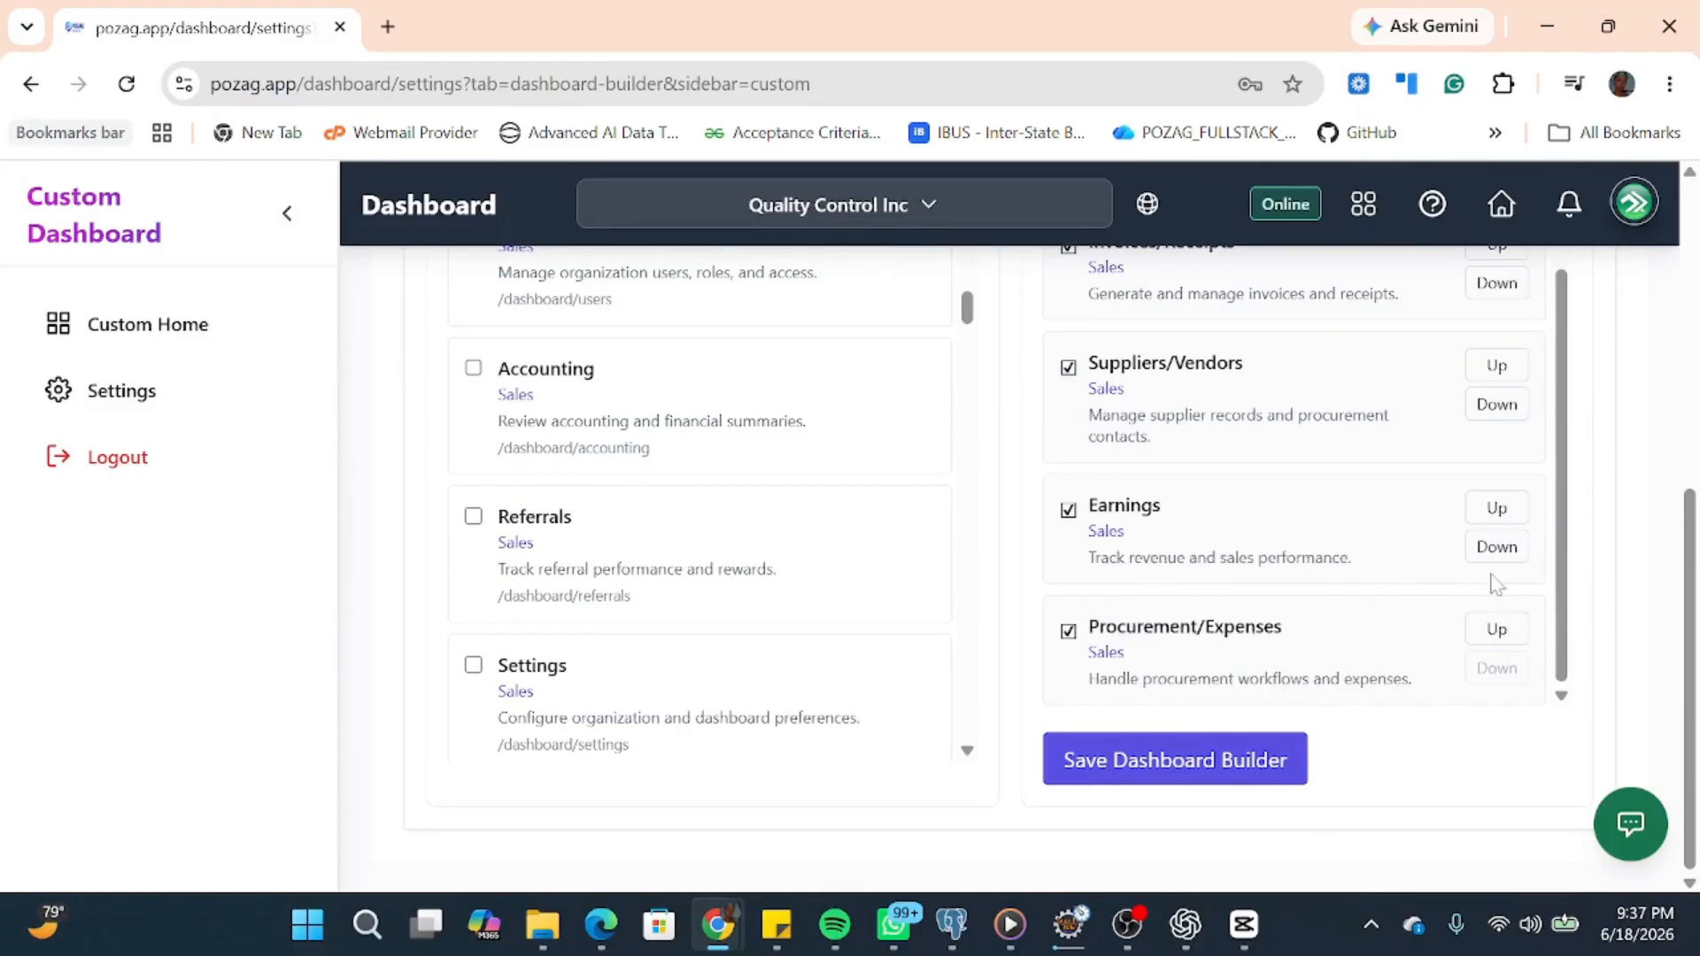
Move Earnings to the first position in the selected sidebar pages, above Suppliers/Vendors, Invoices/Receipts, Sales and Orders.
{"action": "left_click", "coordinate": [1495, 510]}
{"action": "scroll", "coordinate": [1477, 566], "scroll_direction": "up", "scroll_amount": 2}
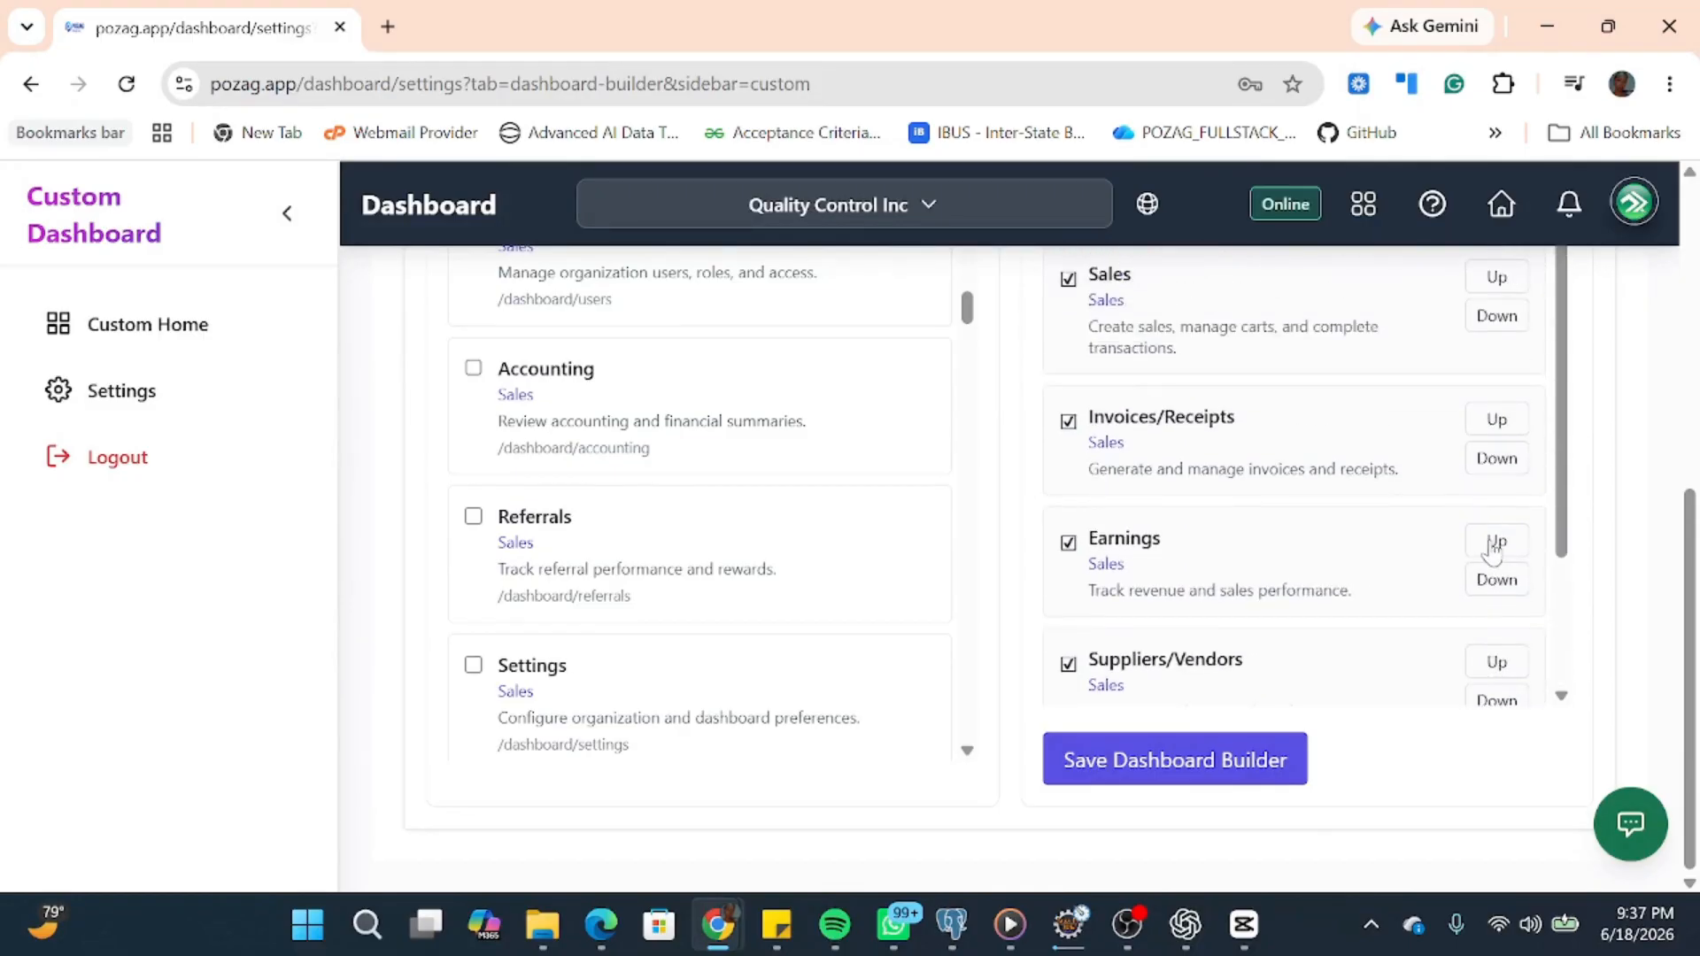
{"action": "left_click", "coordinate": [1497, 542]}
{"action": "scroll", "coordinate": [1497, 544], "scroll_direction": "up", "scroll_amount": 3}
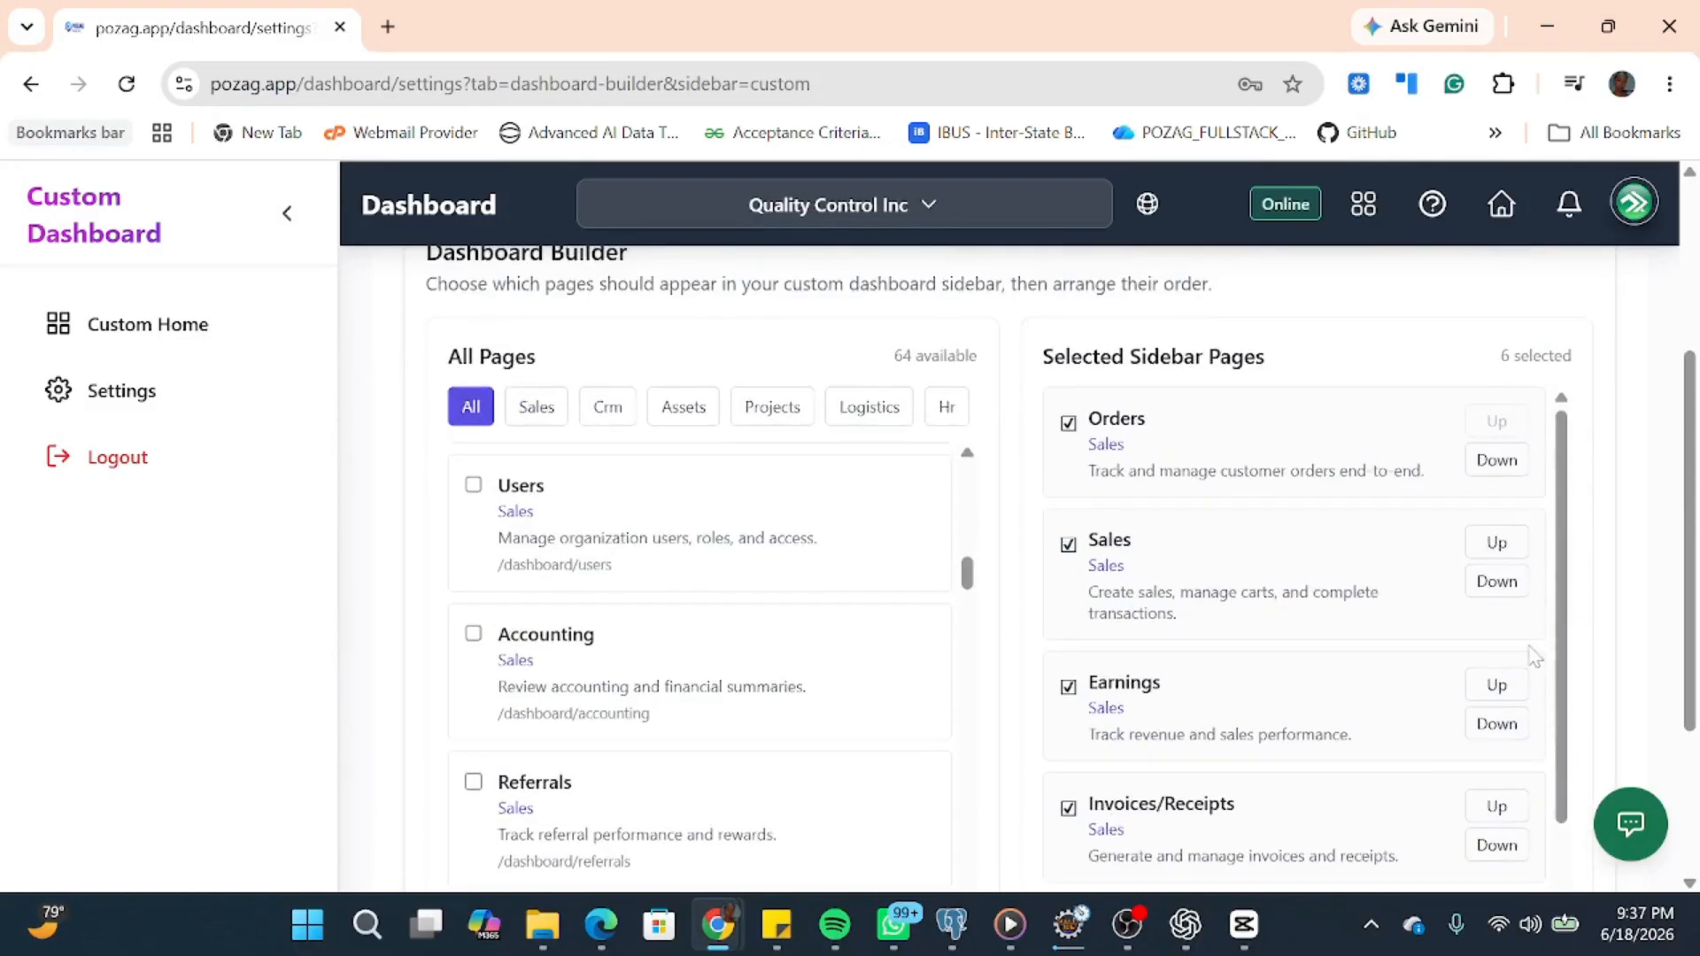
{"action": "left_click", "coordinate": [1496, 682]}
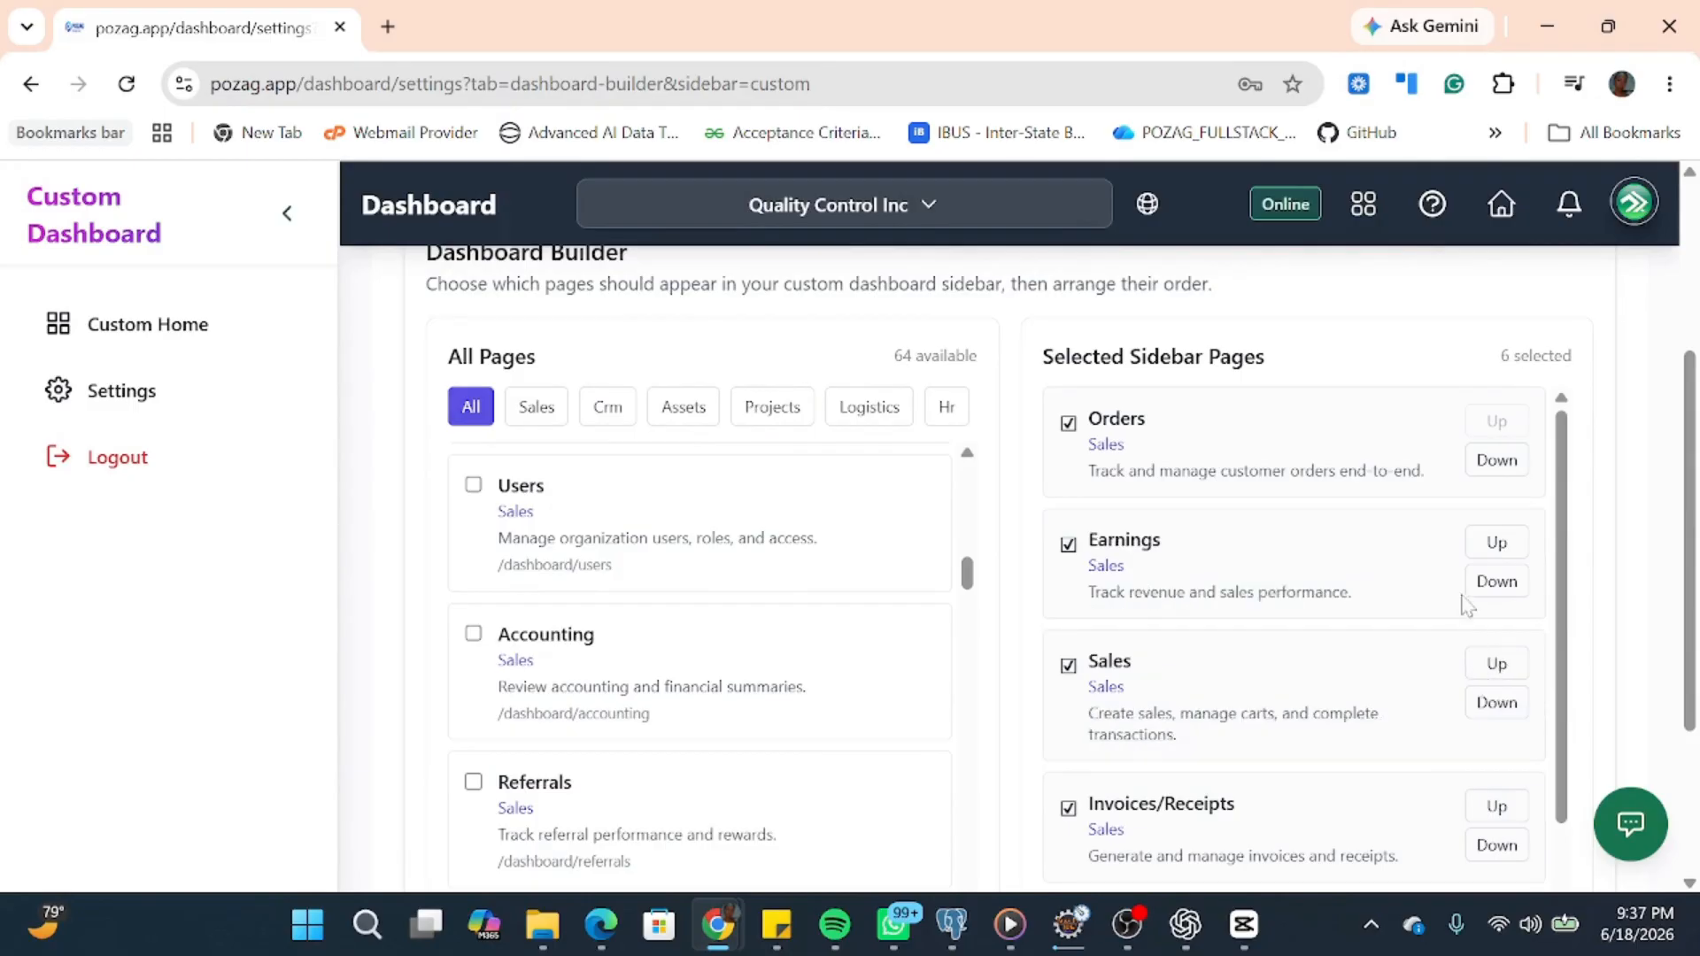
{"action": "left_click", "coordinate": [1484, 543]}
Review the selected sidebar page order, save the dashboard configuration, and view the resulting menu on Custom Home.
{"action": "scroll", "coordinate": [1485, 543], "scroll_direction": "down", "scroll_amount": 1}
{"action": "scroll", "coordinate": [1293, 638], "scroll_direction": "down", "scroll_amount": 1}
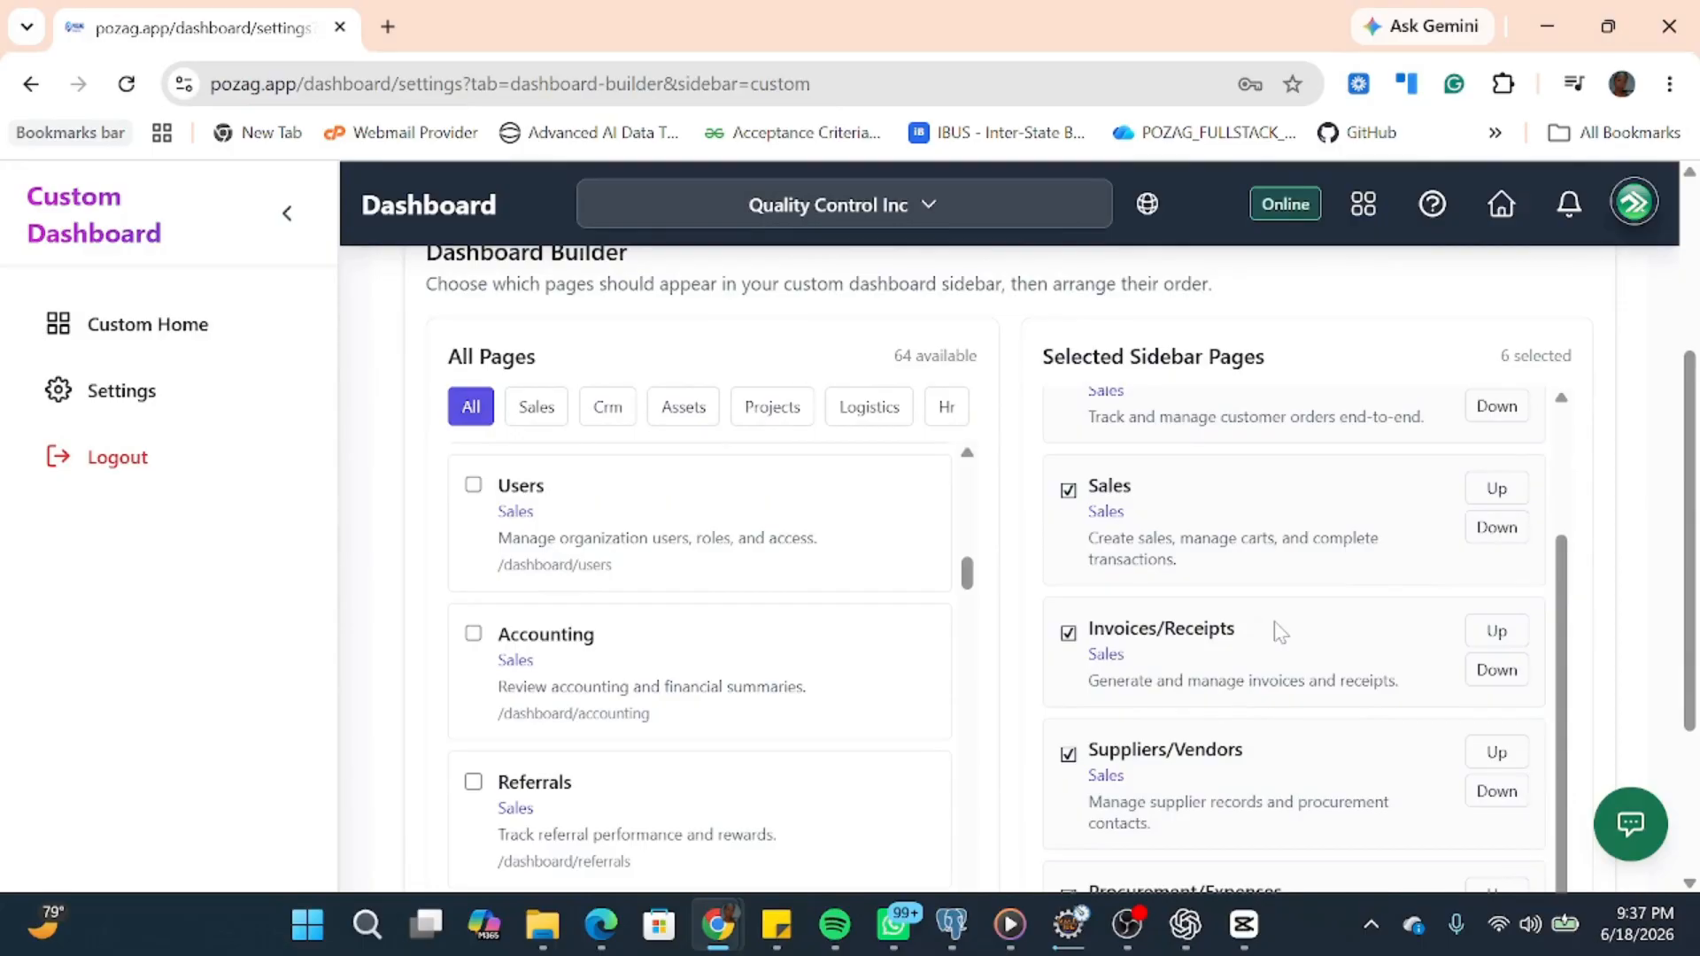
{"action": "scroll", "coordinate": [1287, 600], "scroll_direction": "down", "scroll_amount": 3}
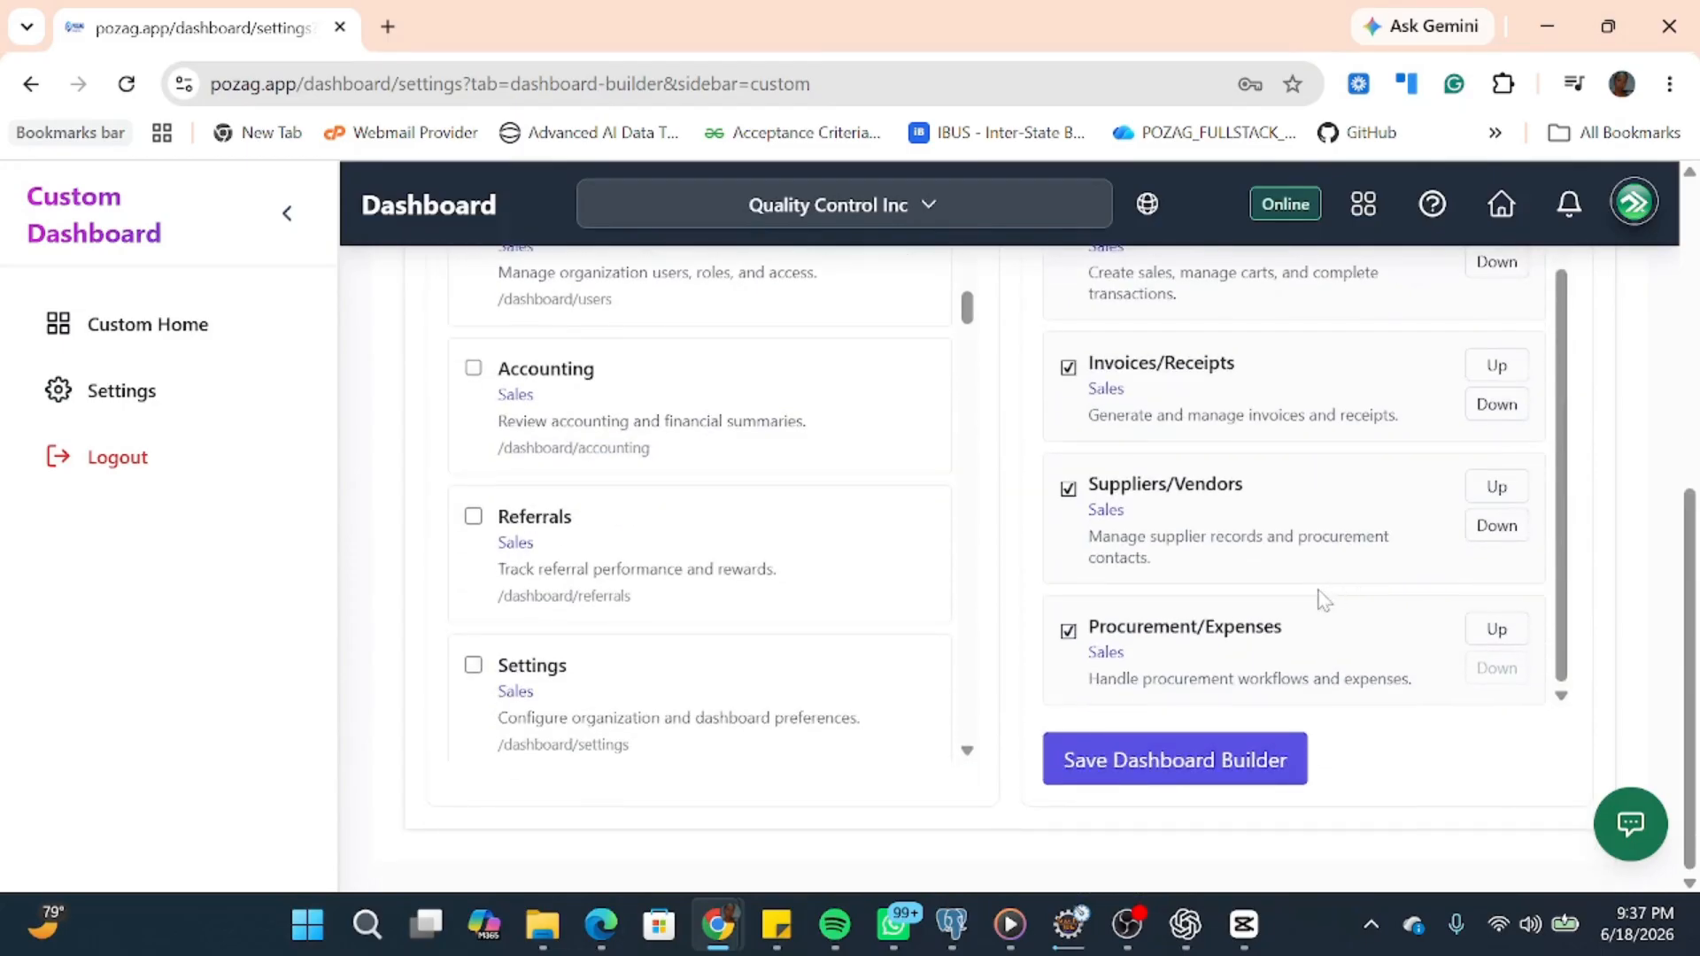
{"action": "scroll", "coordinate": [1394, 574], "scroll_direction": "up", "scroll_amount": 2}
{"action": "scroll", "coordinate": [1392, 576], "scroll_direction": "down", "scroll_amount": 2}
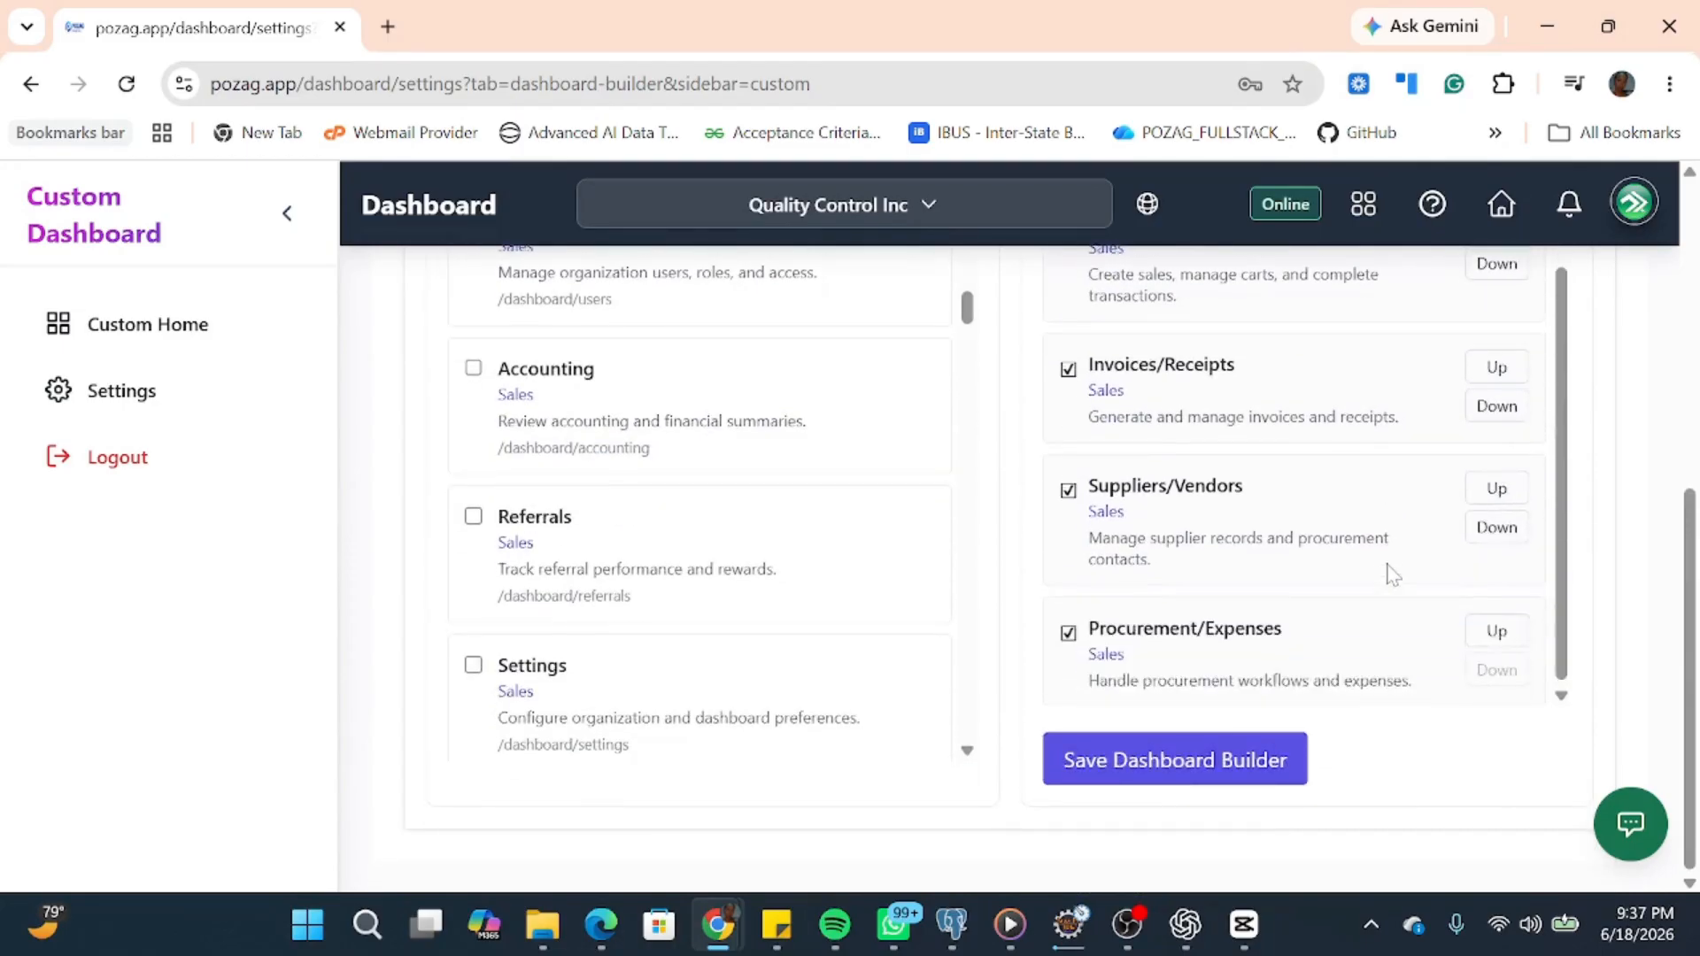
{"action": "scroll", "coordinate": [1198, 585], "scroll_direction": "up", "scroll_amount": 3}
{"action": "scroll", "coordinate": [1262, 542], "scroll_direction": "down", "scroll_amount": 3}
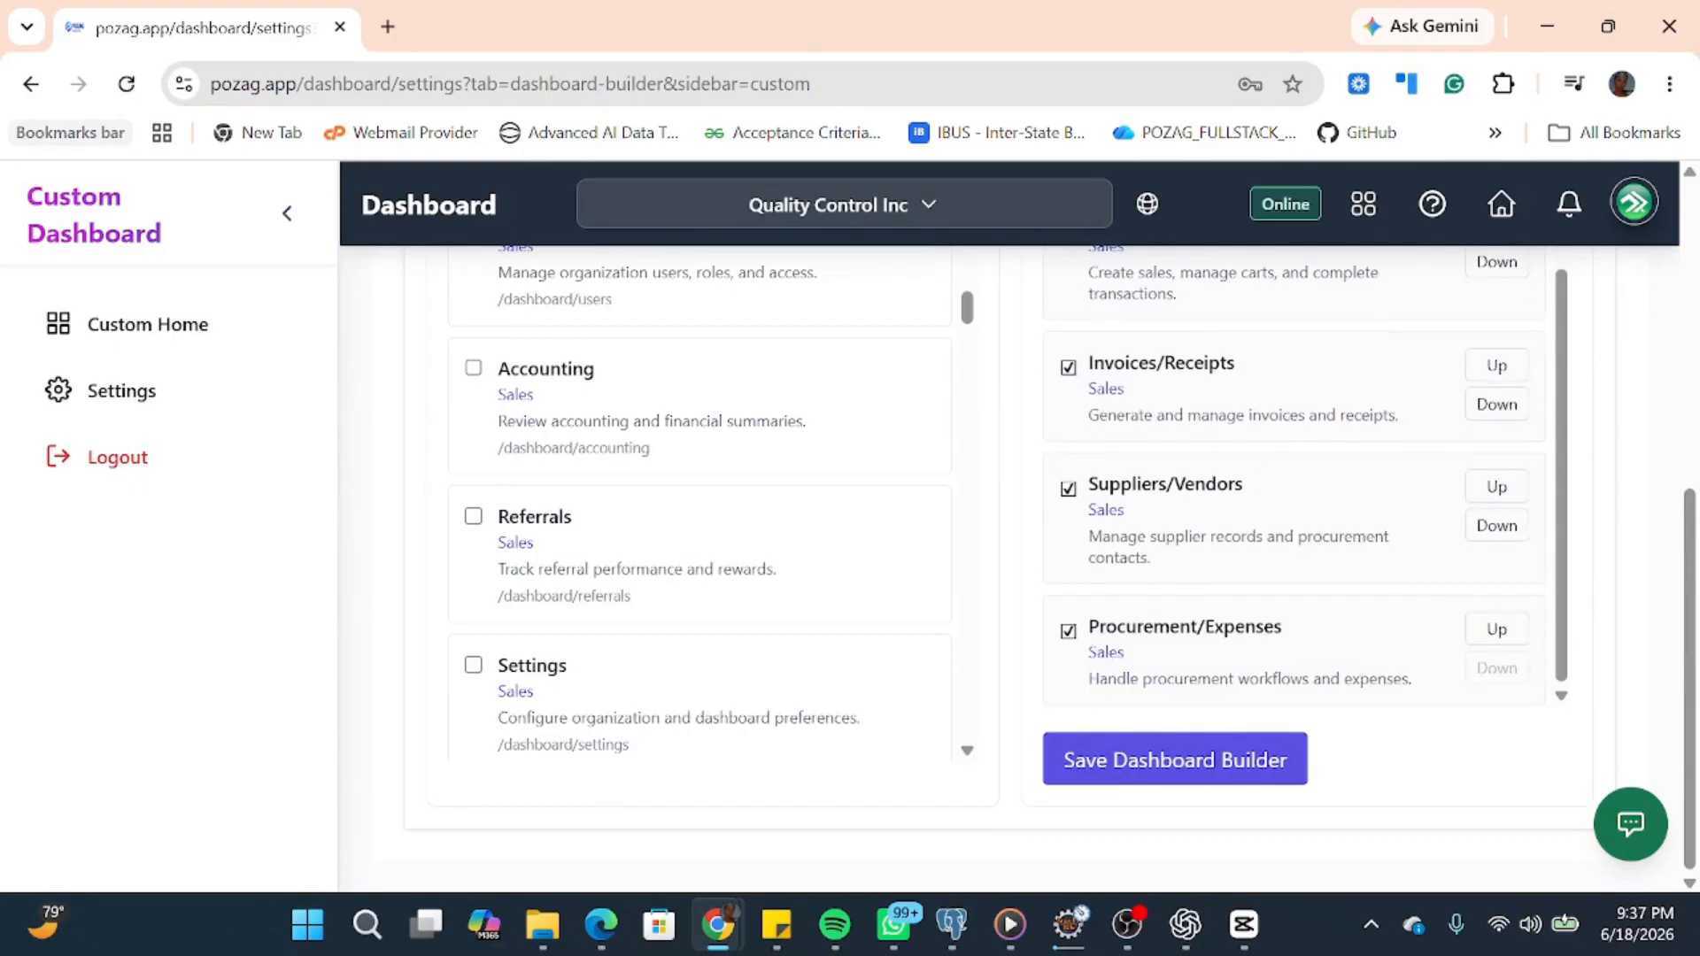
{"action": "left_click", "coordinate": [1149, 775]}
{"action": "left_click", "coordinate": [135, 325]}
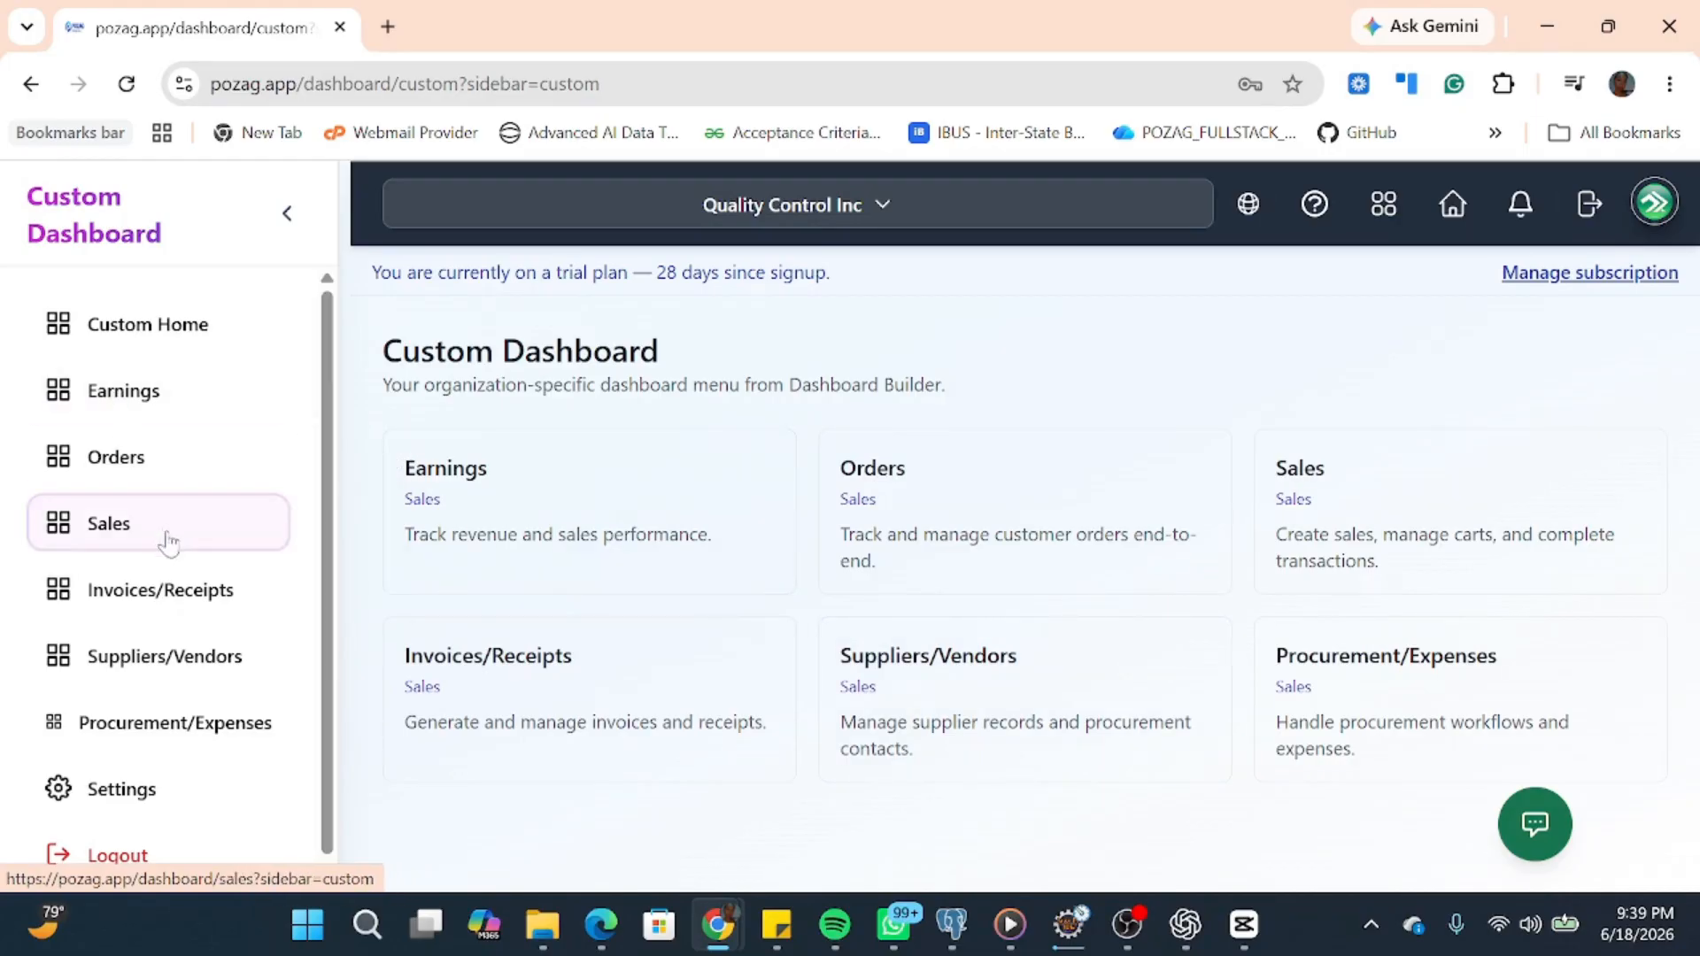
{"action": "scroll", "coordinate": [168, 542], "scroll_direction": "down", "scroll_amount": 1}
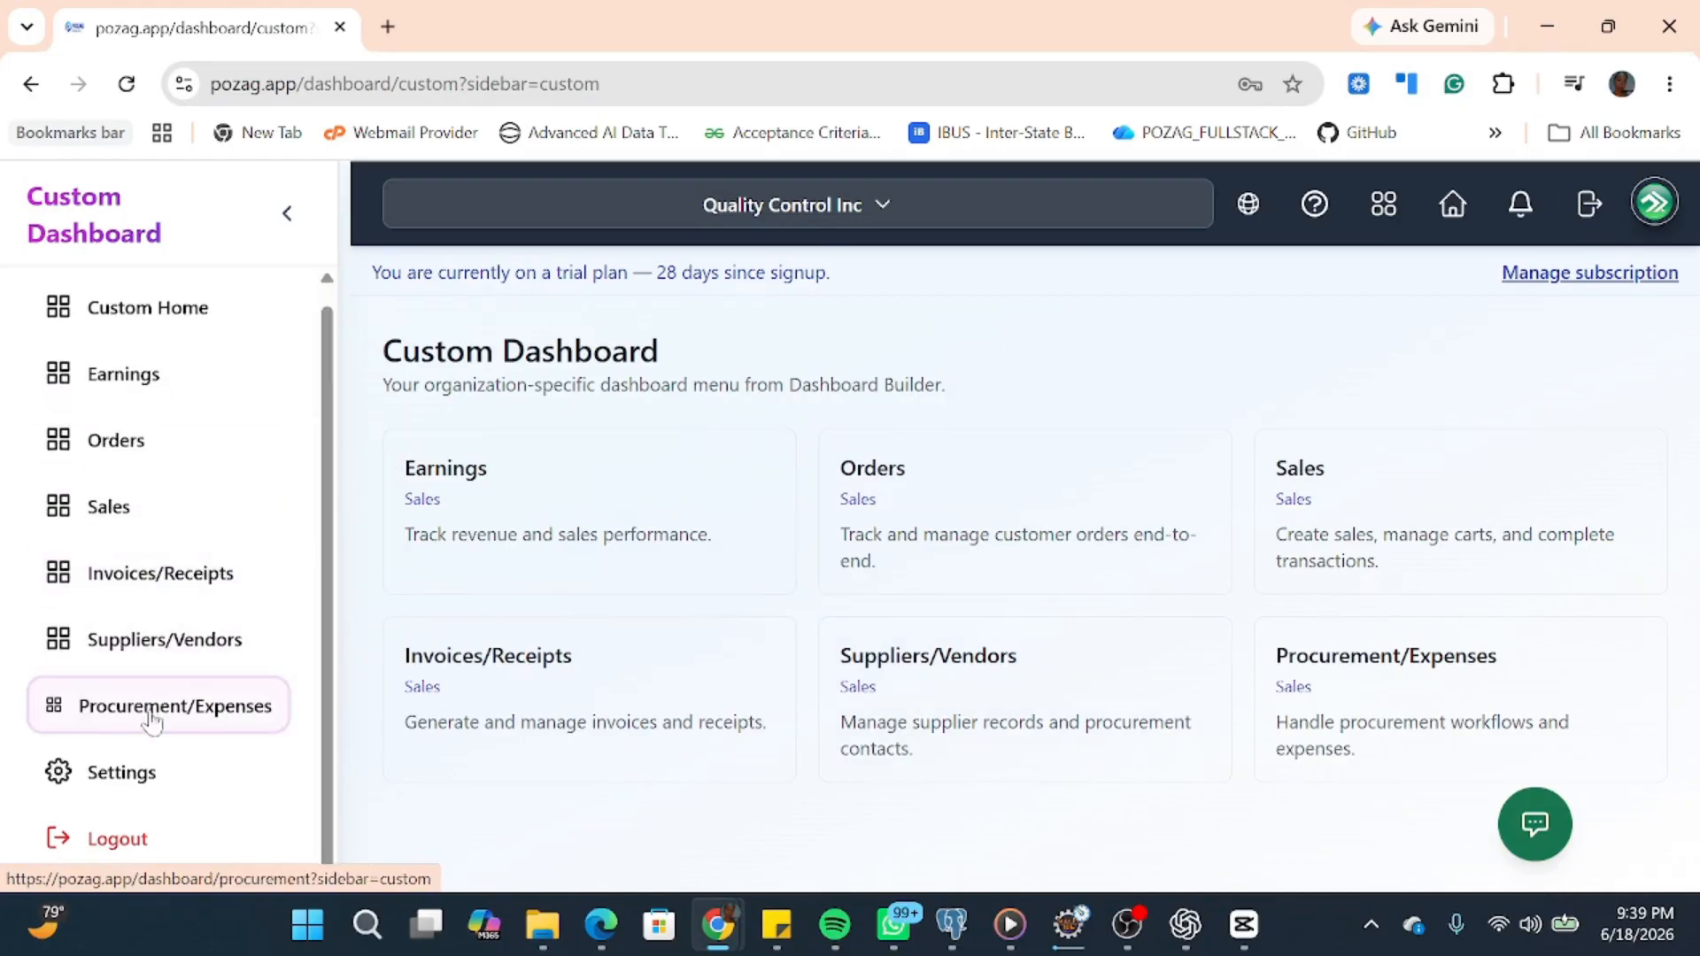
Reopen the Dashboard Builder in the settings and remove Earnings and Orders from the selected sidebar pages.
{"action": "left_click", "coordinate": [125, 780]}
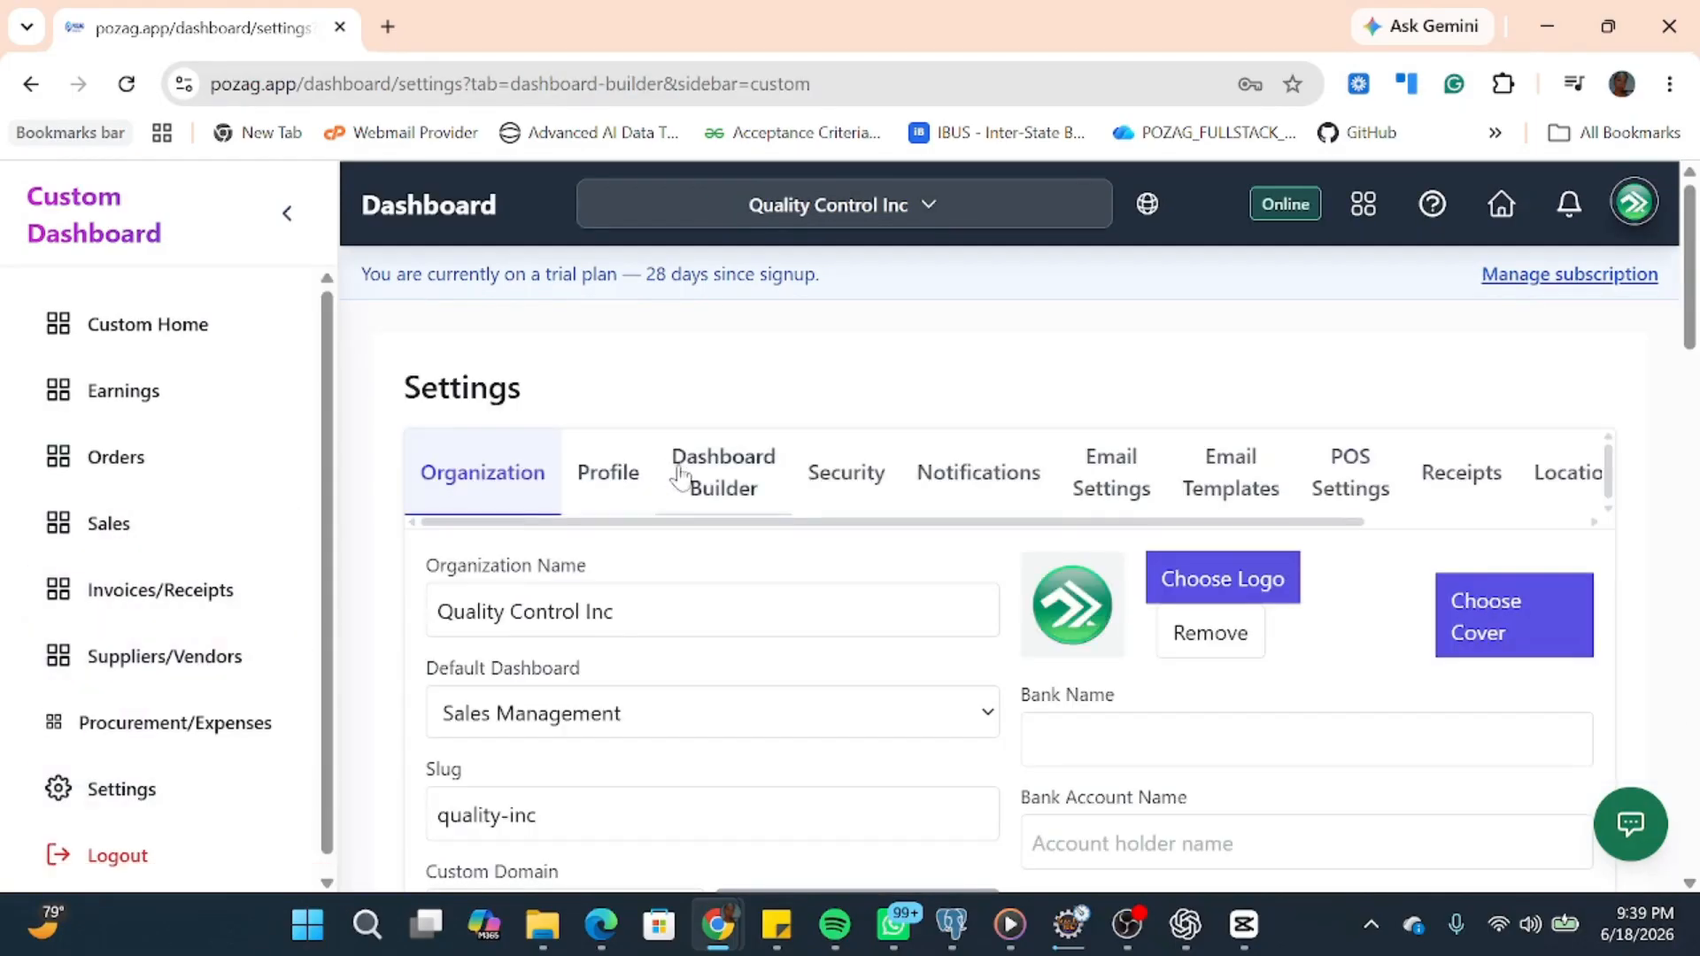
{"action": "left_click", "coordinate": [734, 480]}
{"action": "scroll", "coordinate": [1257, 709], "scroll_direction": "down", "scroll_amount": 2}
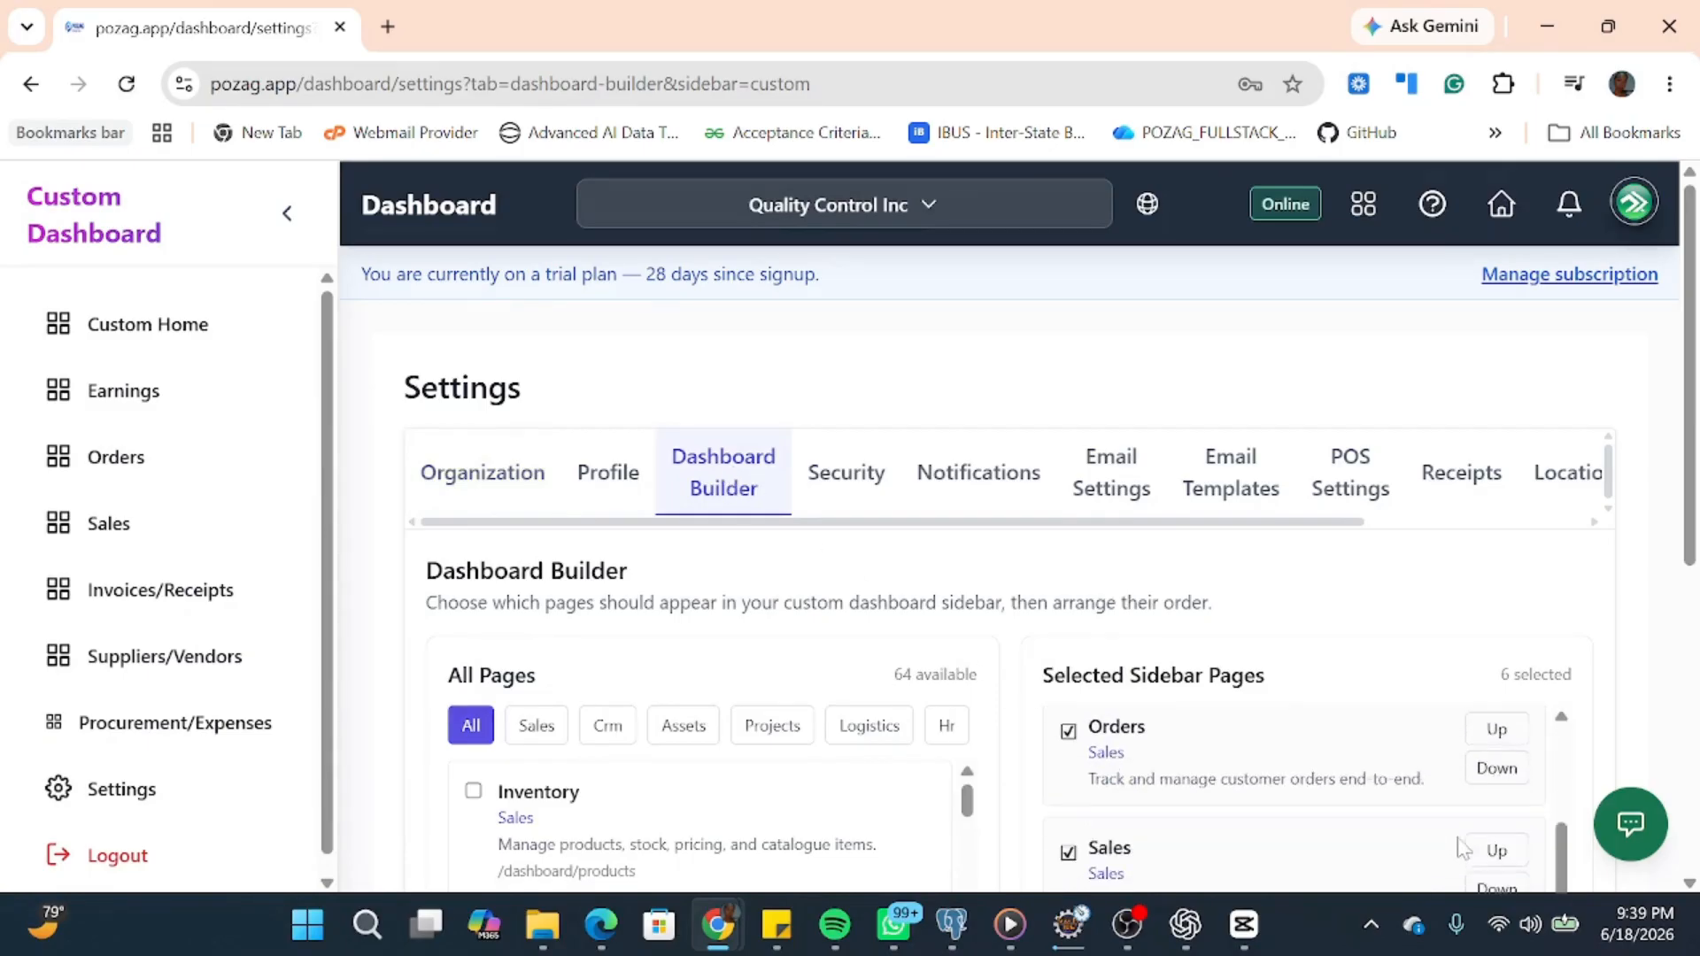
{"action": "scroll", "coordinate": [1260, 805], "scroll_direction": "up", "scroll_amount": 2}
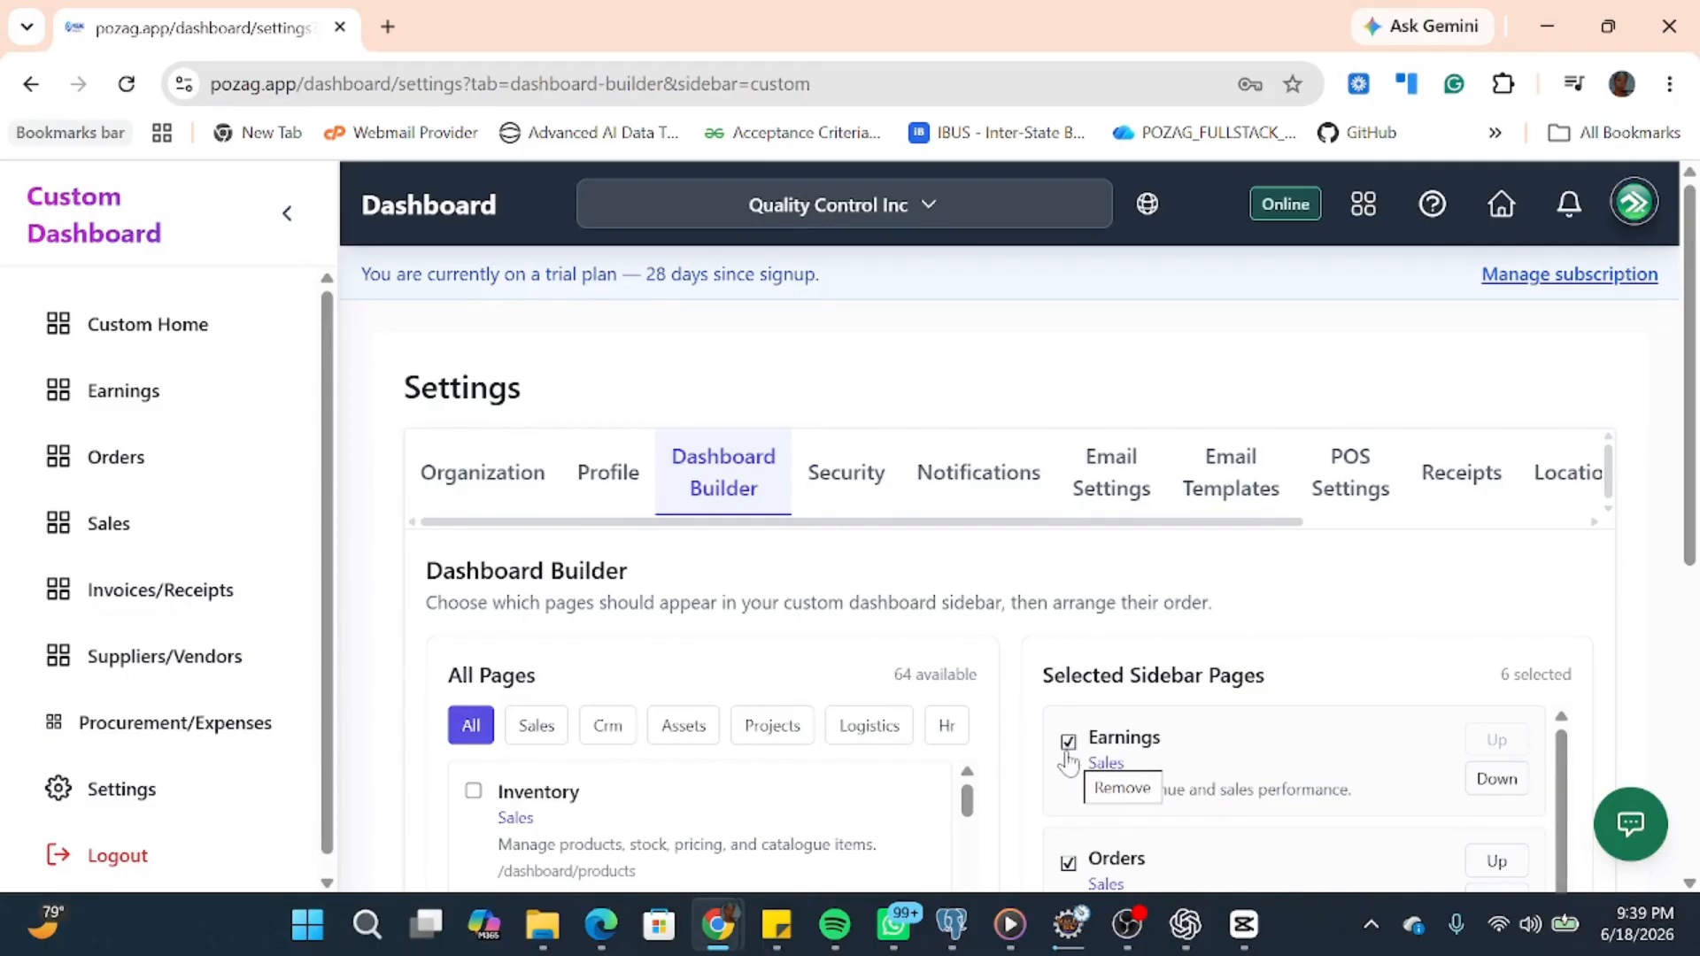
{"action": "left_click", "coordinate": [1069, 754]}
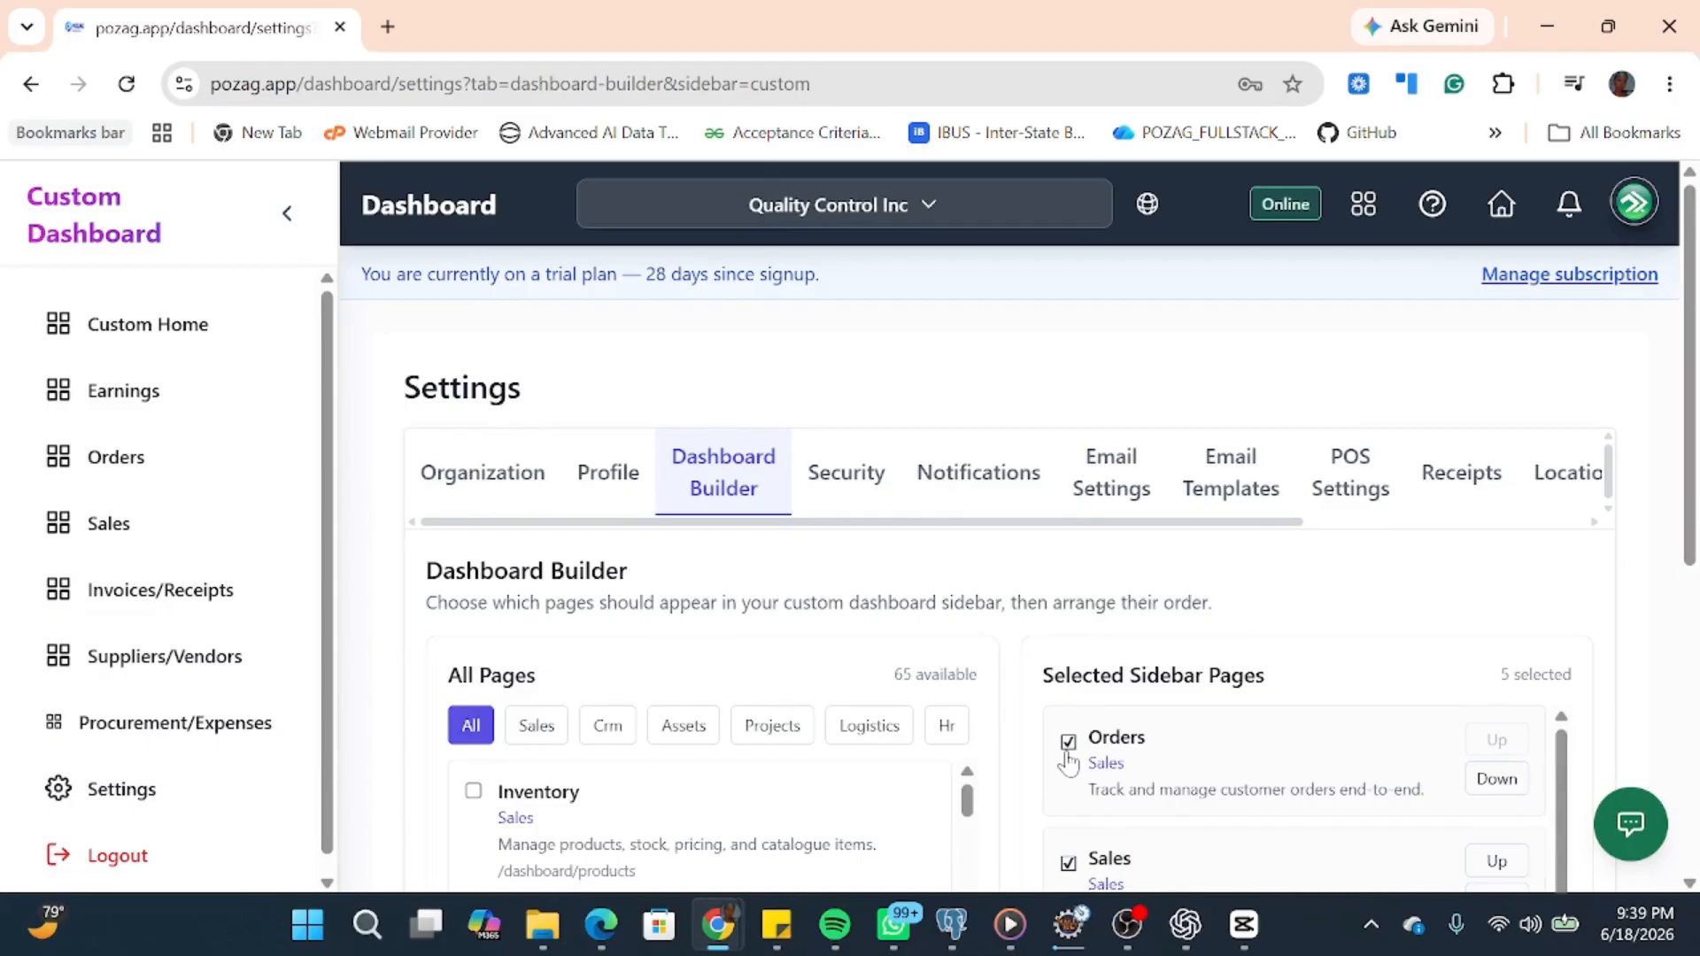
{"action": "left_click", "coordinate": [1068, 748]}
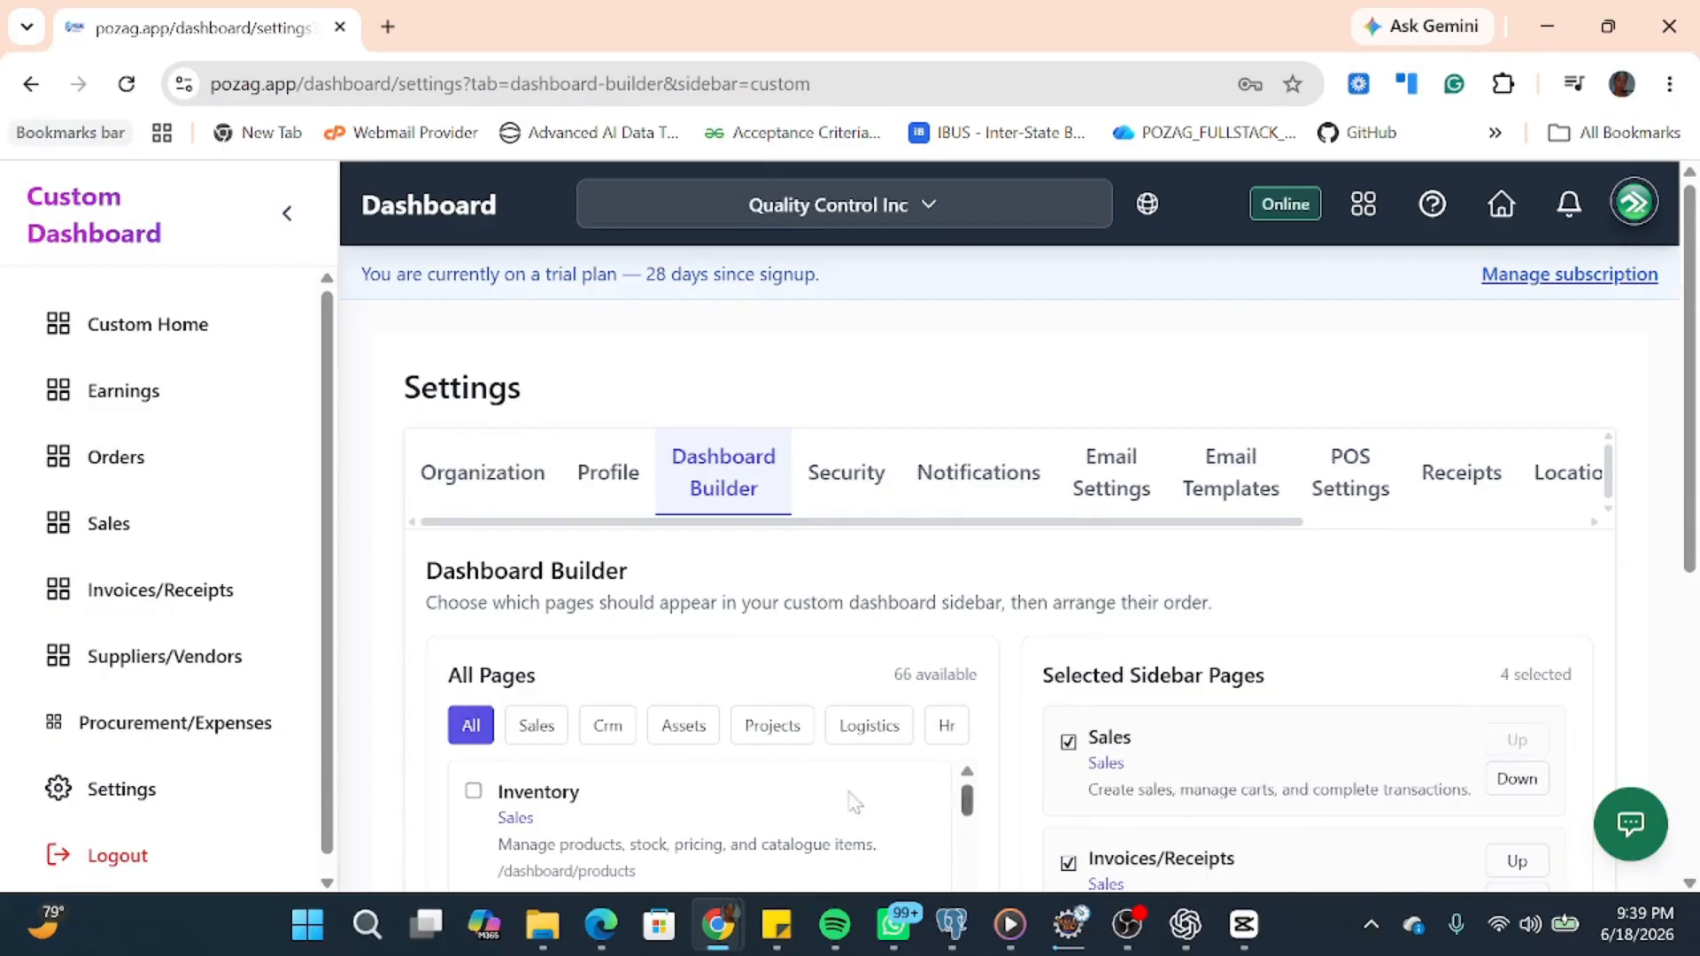
Remove Sales, Suppliers/Vendors, Invoices/Receipts and Procurement/Expenses from the selected sidebar pages.
{"action": "scroll", "coordinate": [638, 819], "scroll_direction": "down", "scroll_amount": 2}
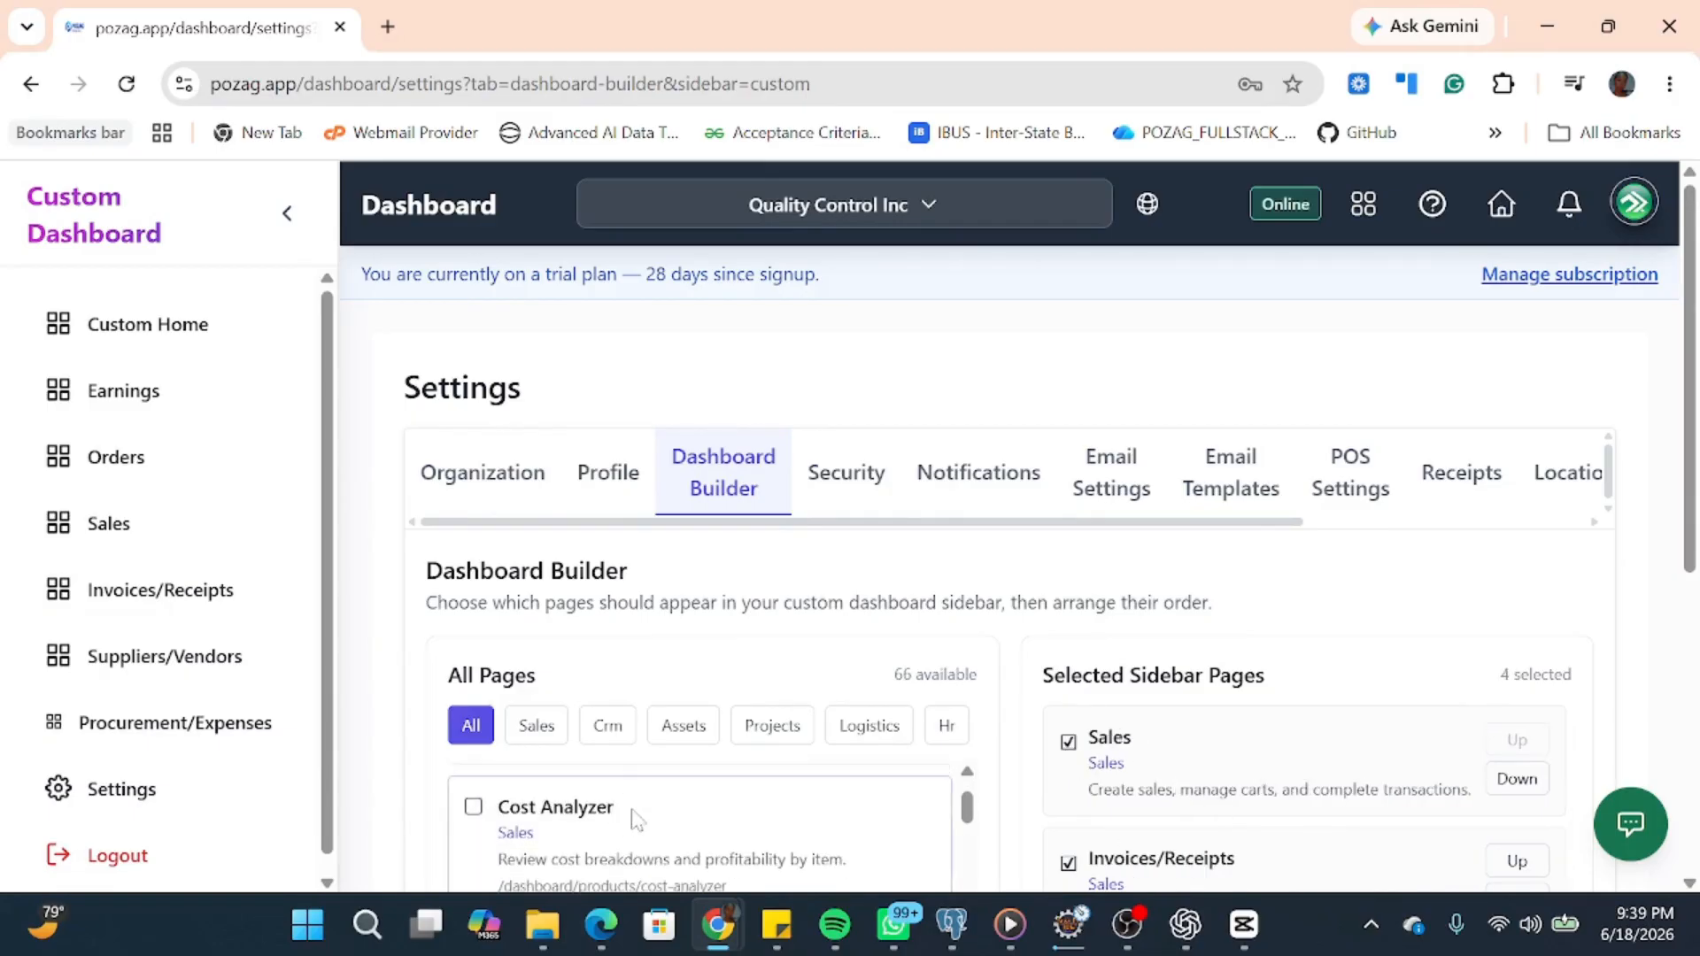
{"action": "scroll", "coordinate": [638, 820], "scroll_direction": "down", "scroll_amount": 3}
{"action": "scroll", "coordinate": [1440, 556], "scroll_direction": "down", "scroll_amount": 4}
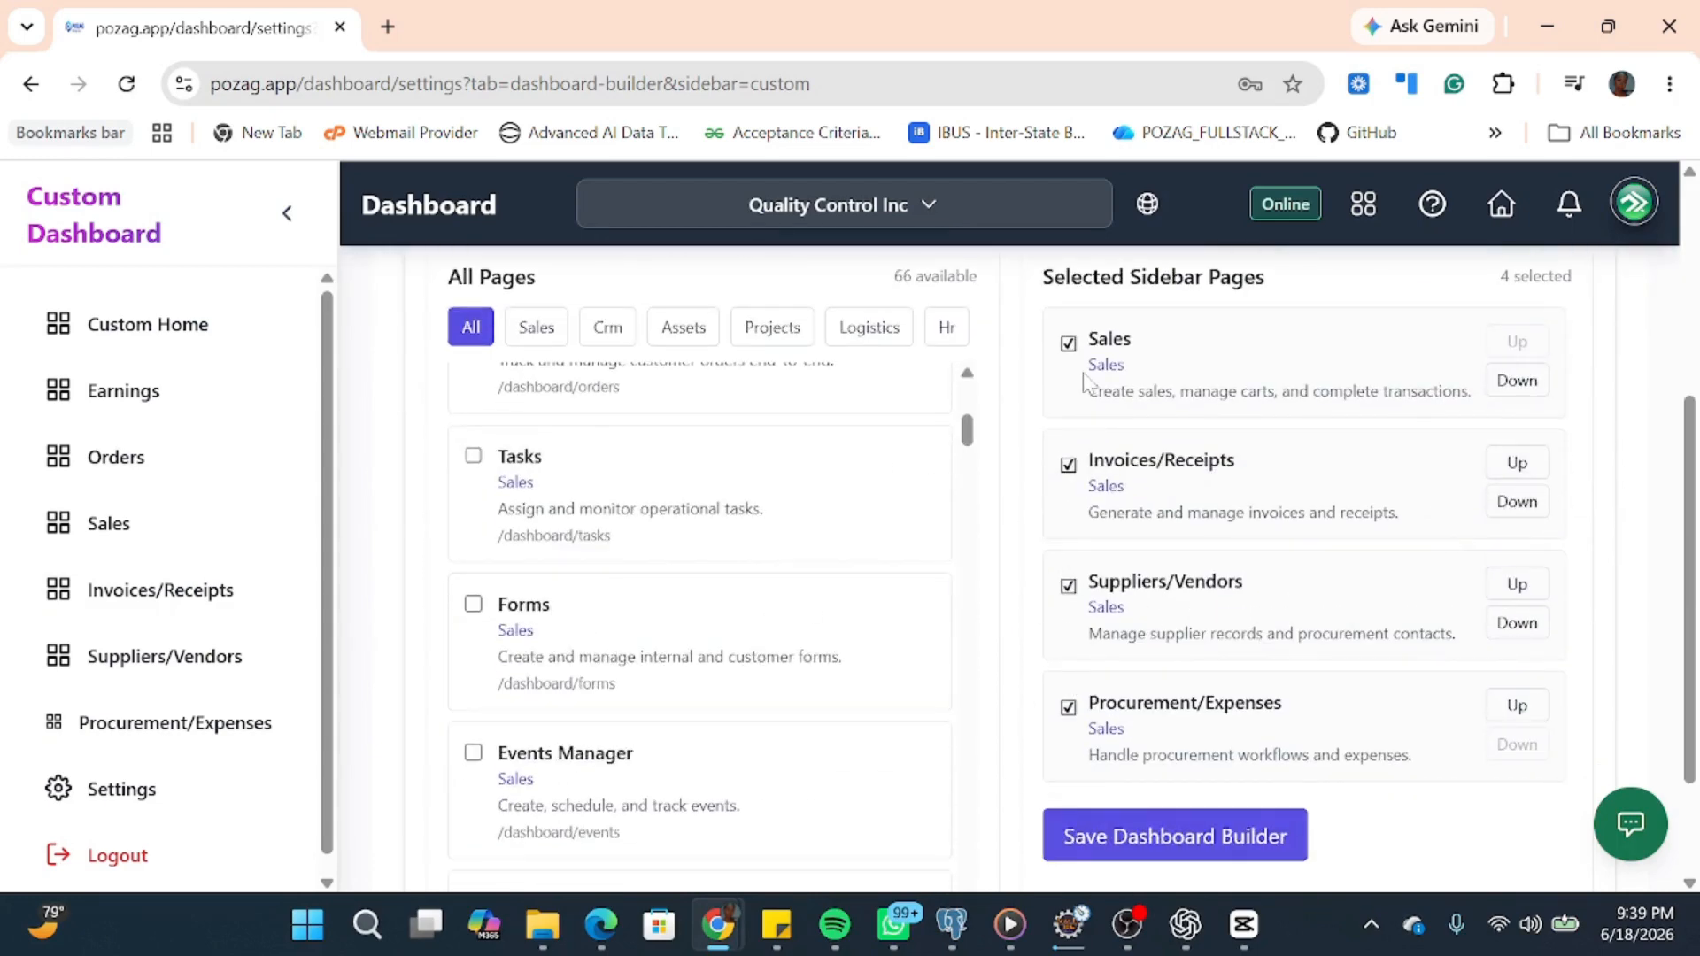
{"action": "left_click", "coordinate": [1068, 343]}
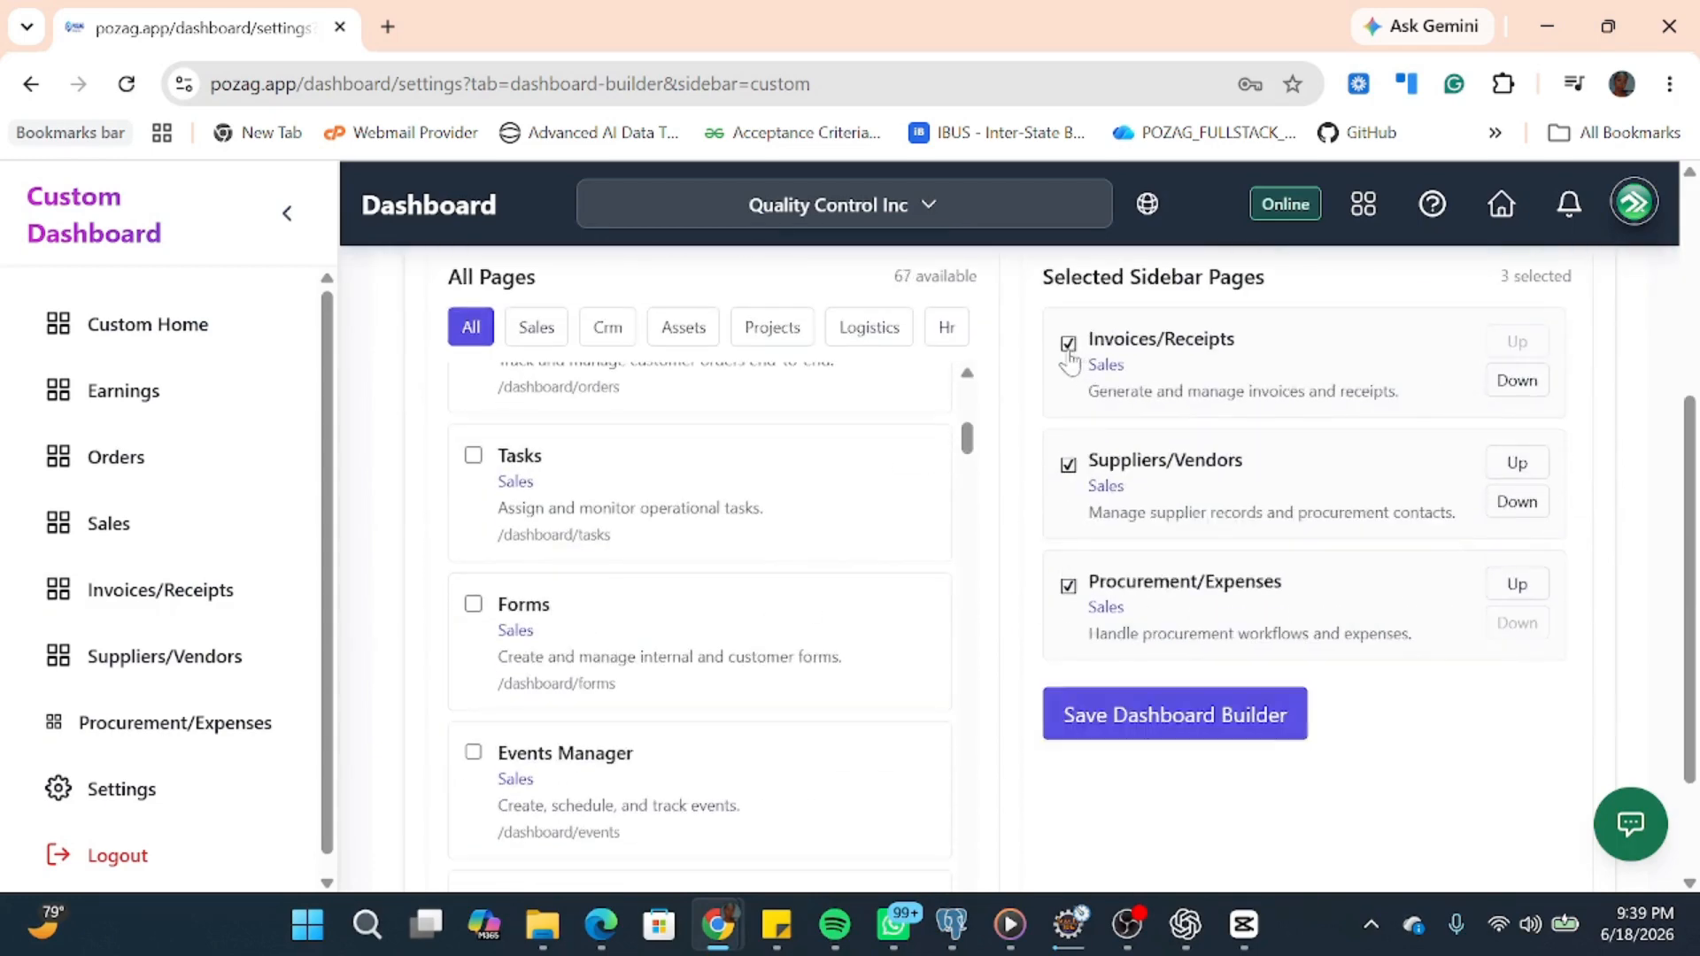
{"action": "left_click", "coordinate": [1069, 464]}
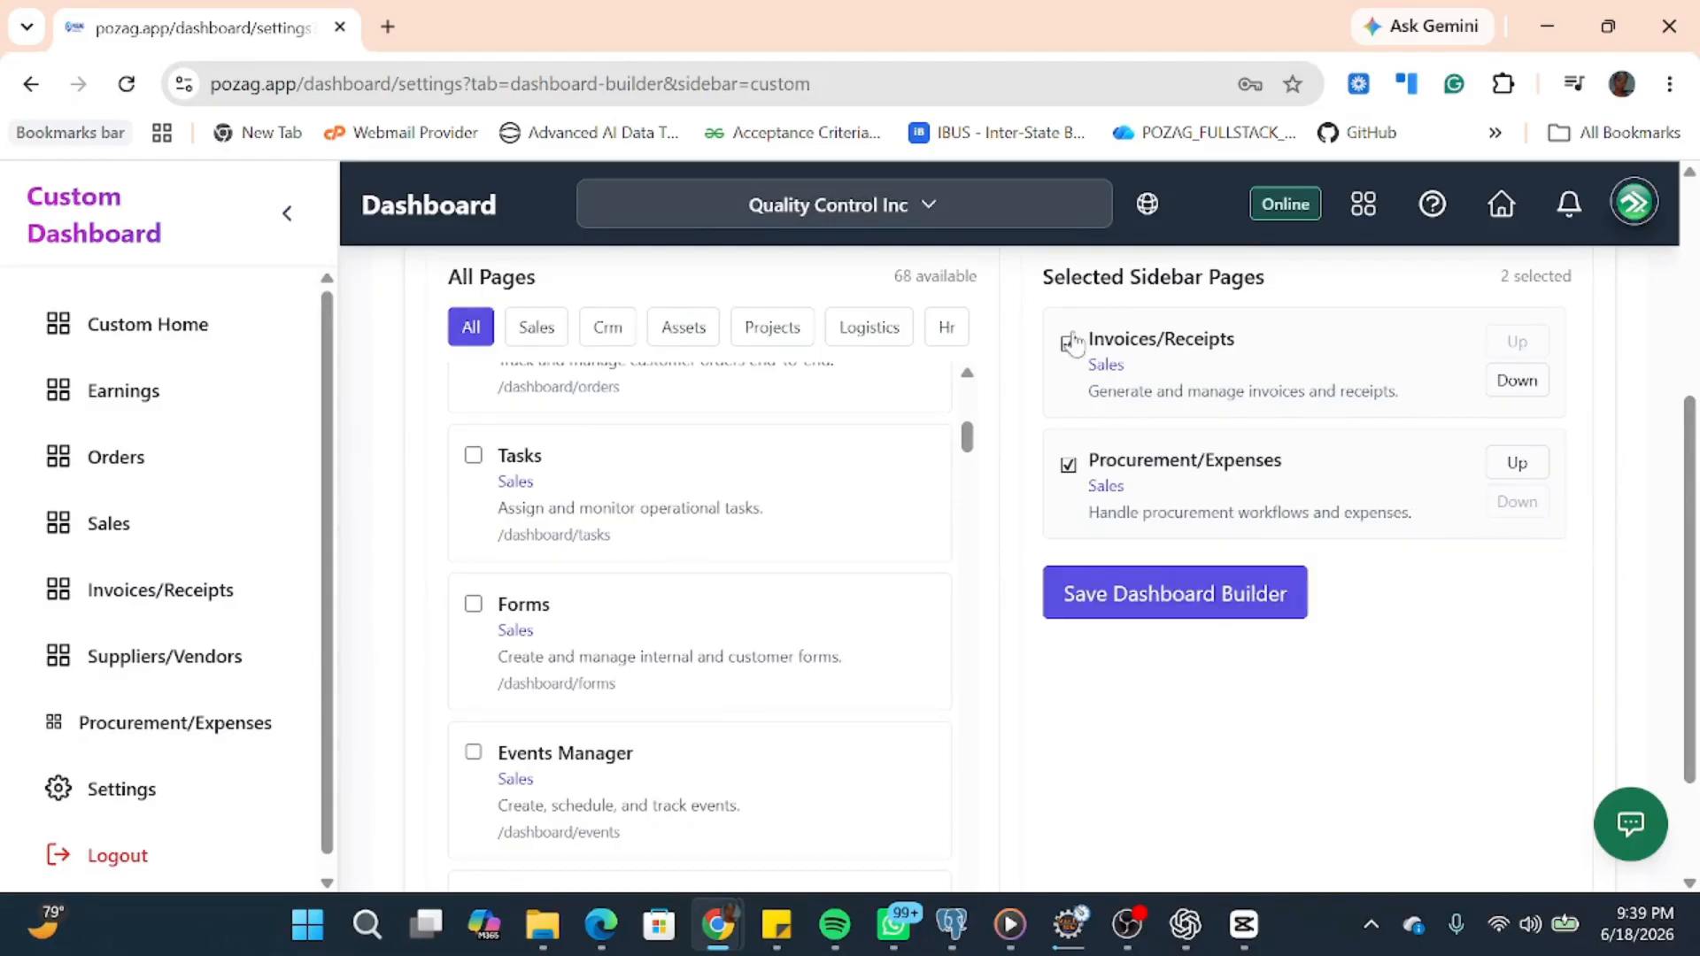
{"action": "left_click", "coordinate": [1070, 344]}
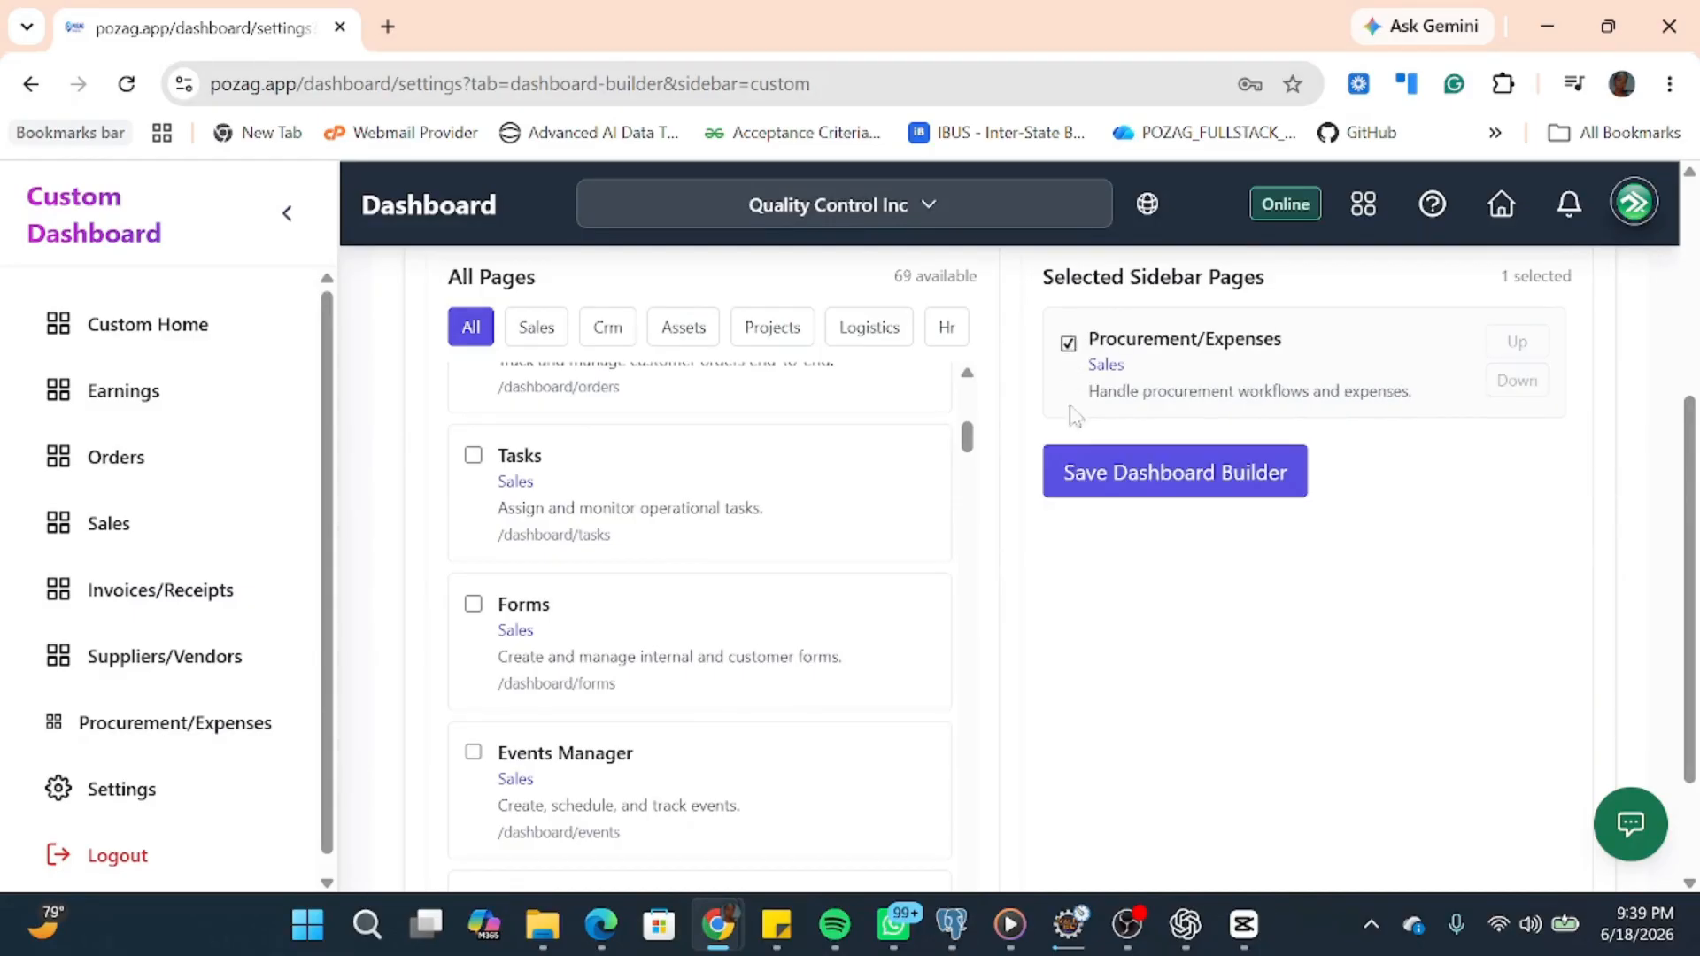
{"action": "left_click", "coordinate": [1068, 344]}
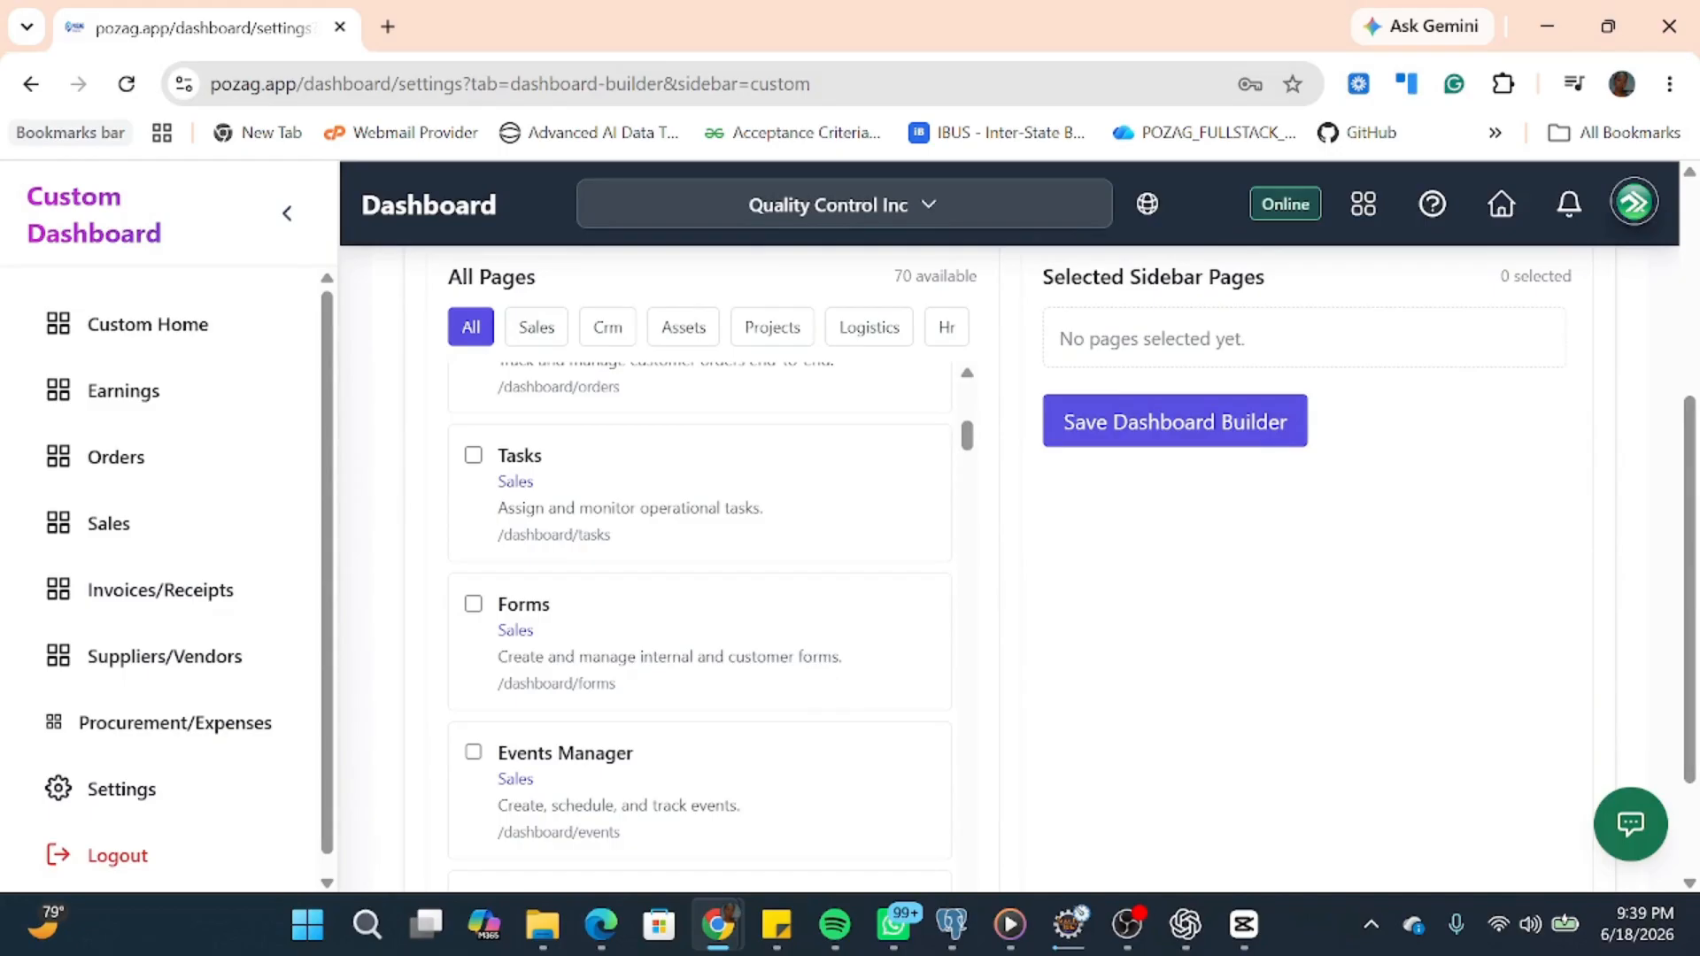
Save the Dashboard Builder with no sidebar pages selected and go to Custom Home.
{"action": "left_click", "coordinate": [1154, 430]}
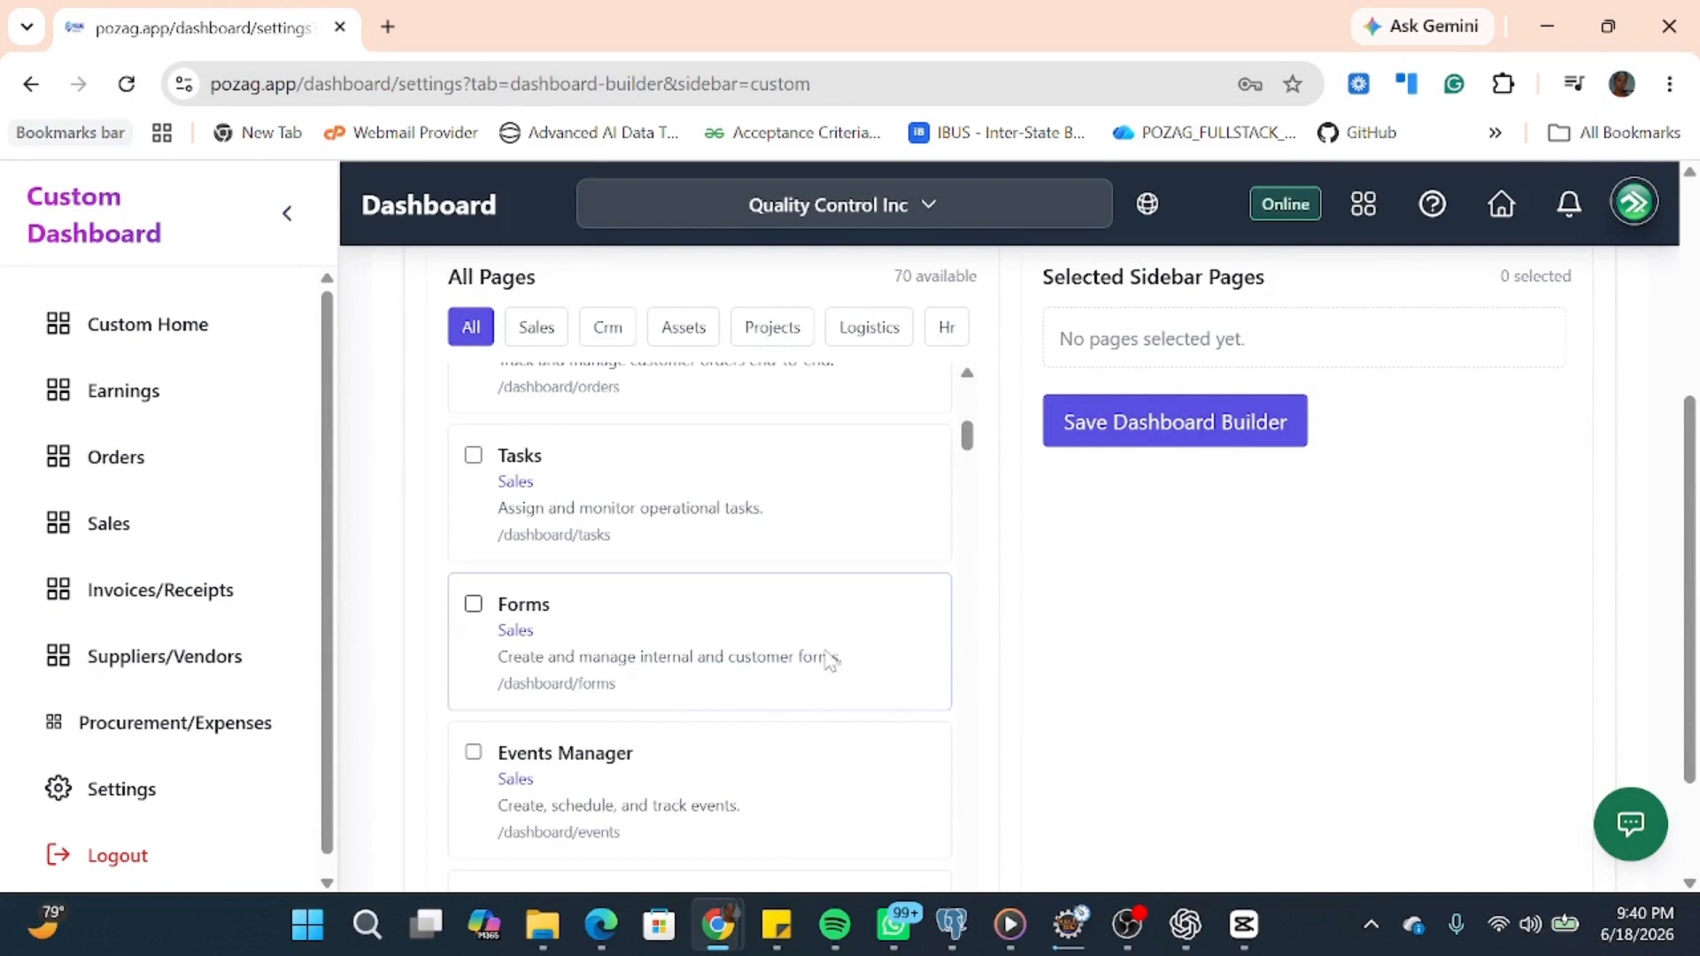
{"action": "scroll", "coordinate": [827, 661], "scroll_direction": "up", "scroll_amount": 3}
{"action": "scroll", "coordinate": [1222, 474], "scroll_direction": "up", "scroll_amount": 2}
{"action": "scroll", "coordinate": [1275, 780], "scroll_direction": "up", "scroll_amount": 2}
{"action": "scroll", "coordinate": [1275, 744], "scroll_direction": "down", "scroll_amount": 1}
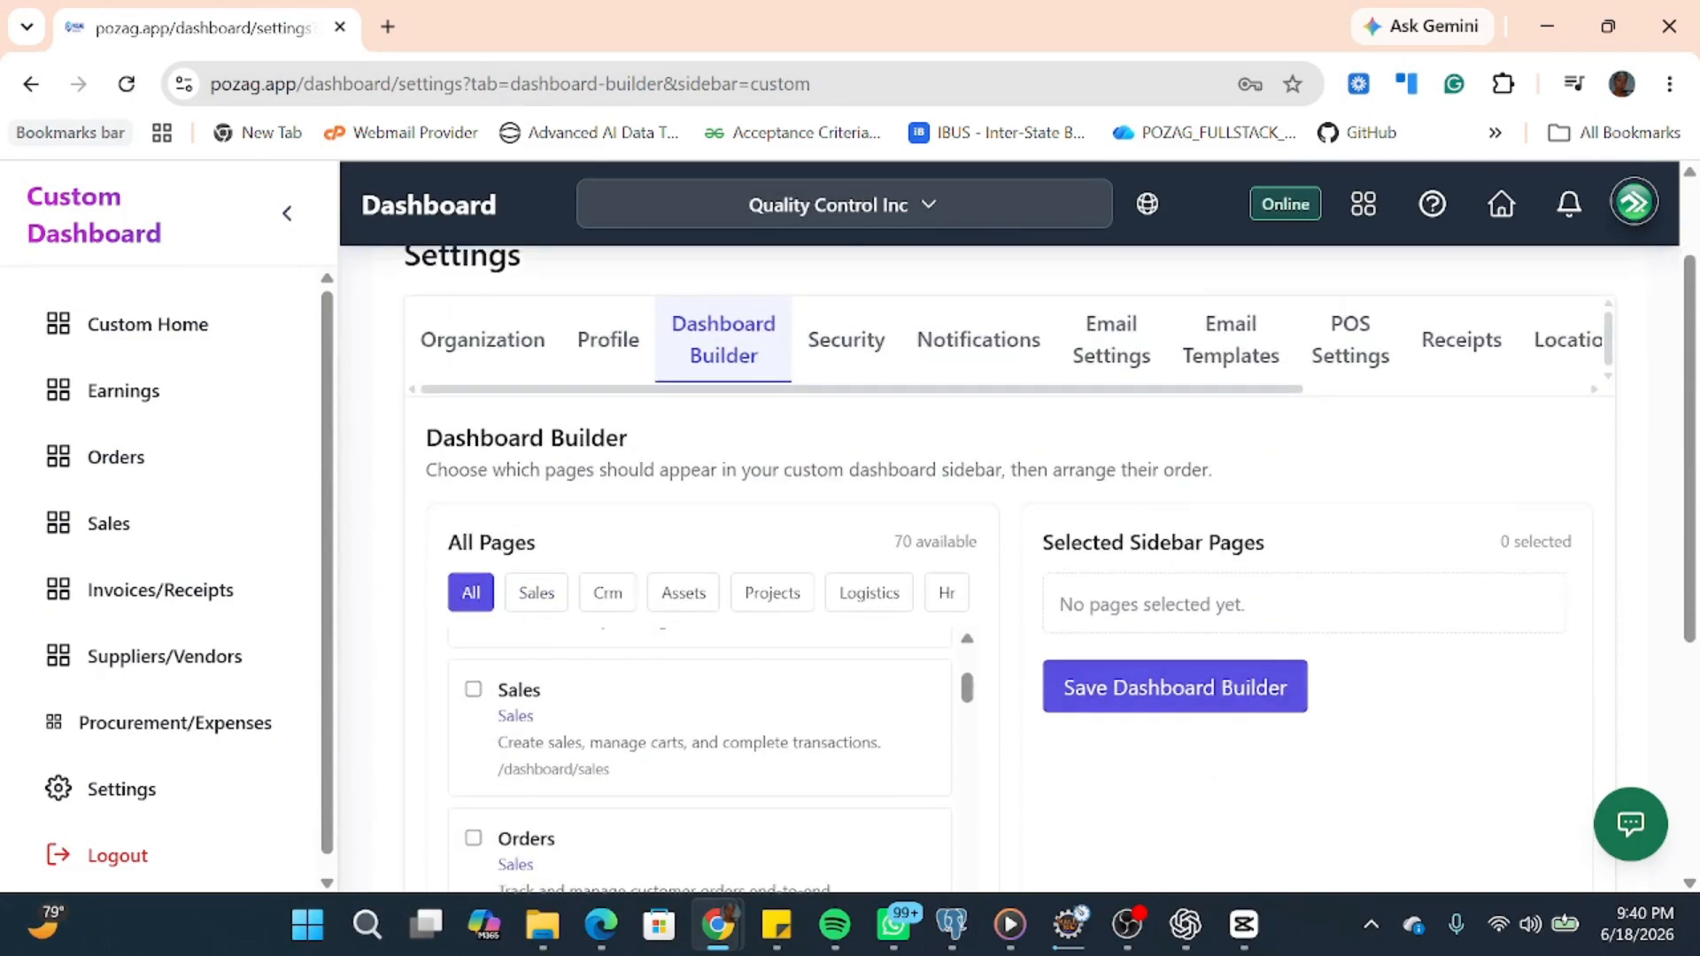
{"action": "left_click", "coordinate": [152, 325]}
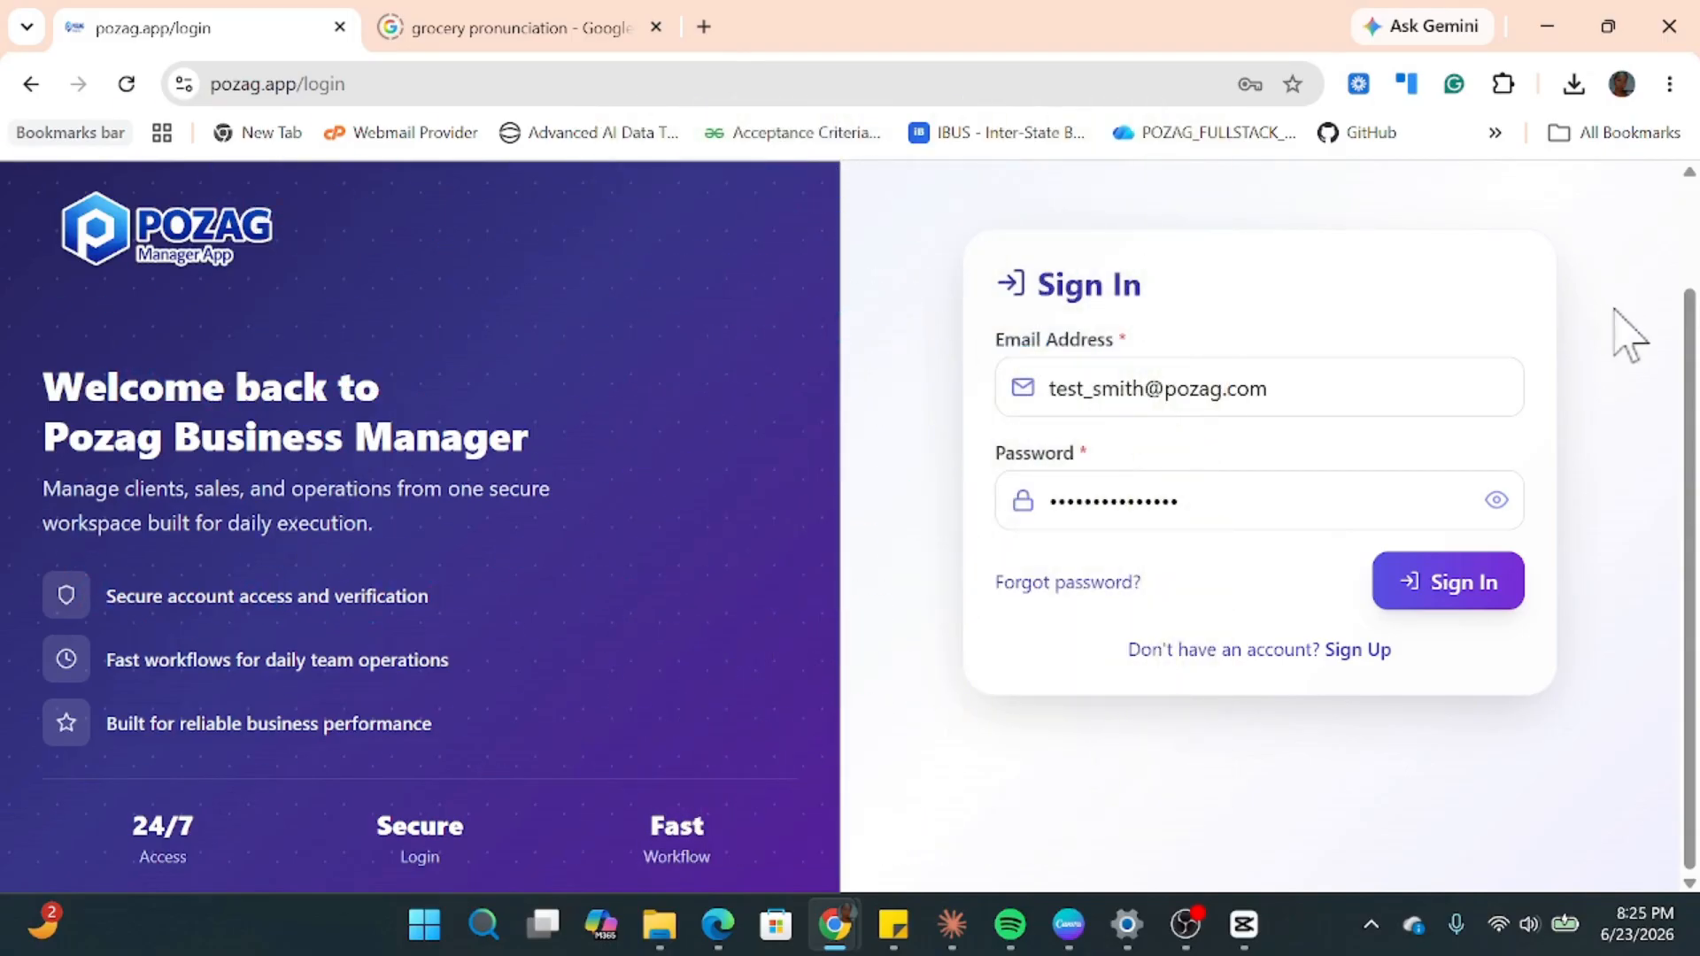
Sign in to the Quality Control Inc workspace and open its Inventory page.
{"action": "left_click", "coordinate": [1451, 598]}
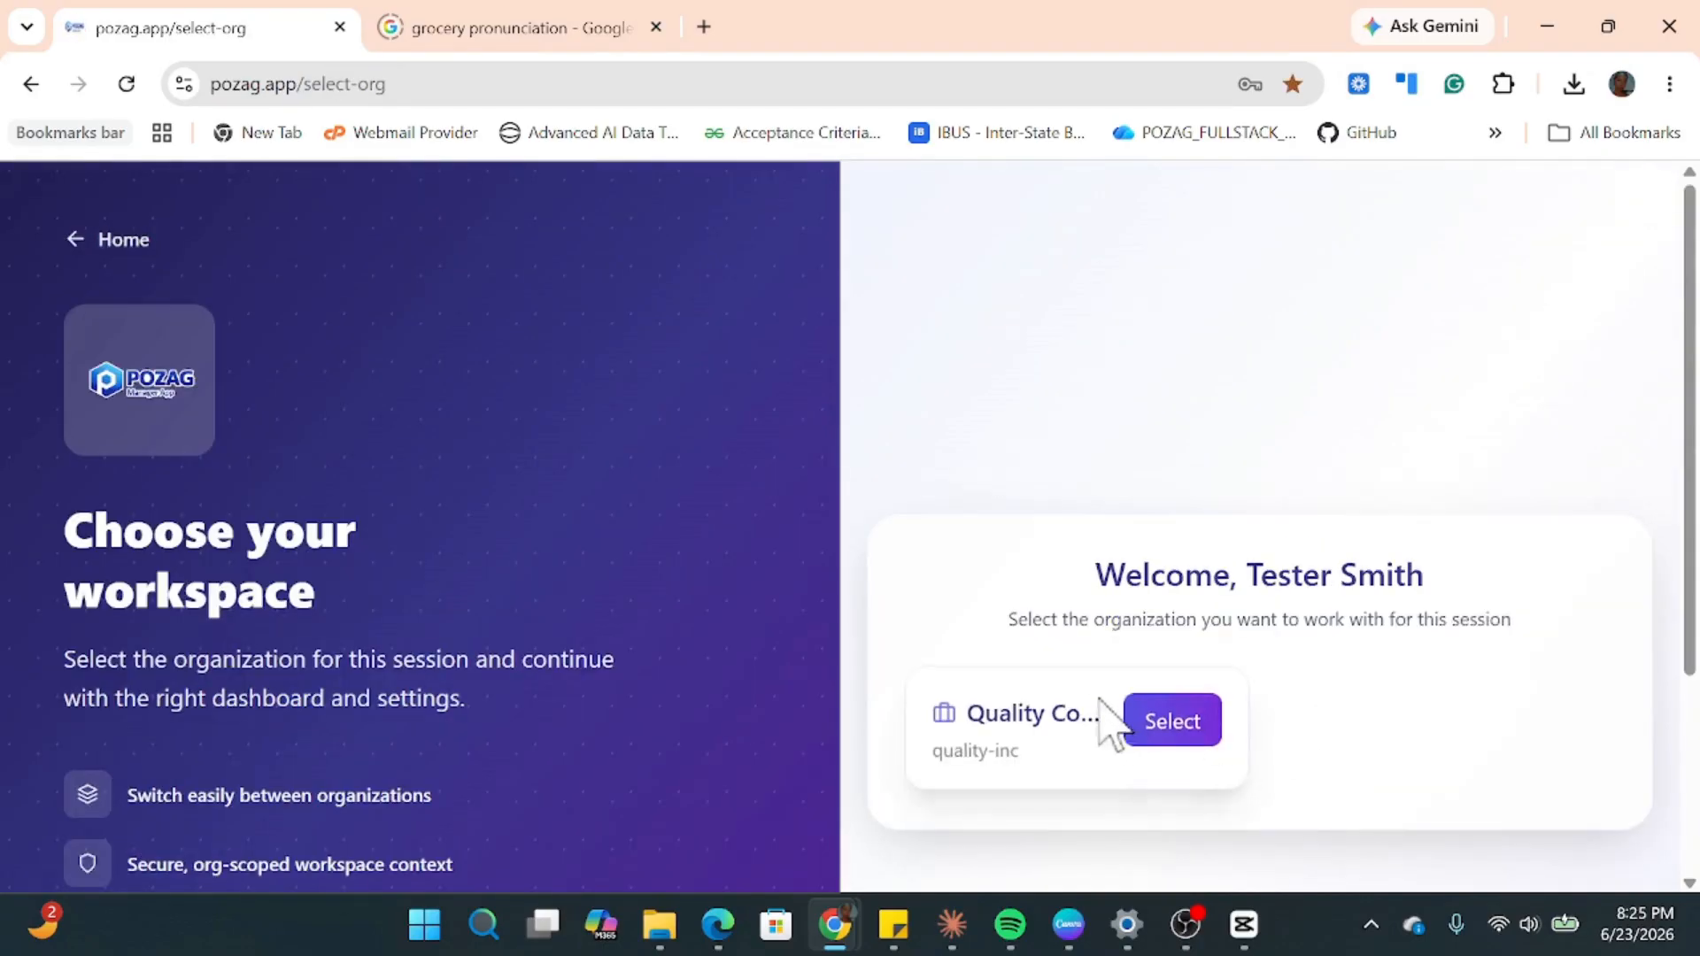
{"action": "left_click", "coordinate": [1164, 737]}
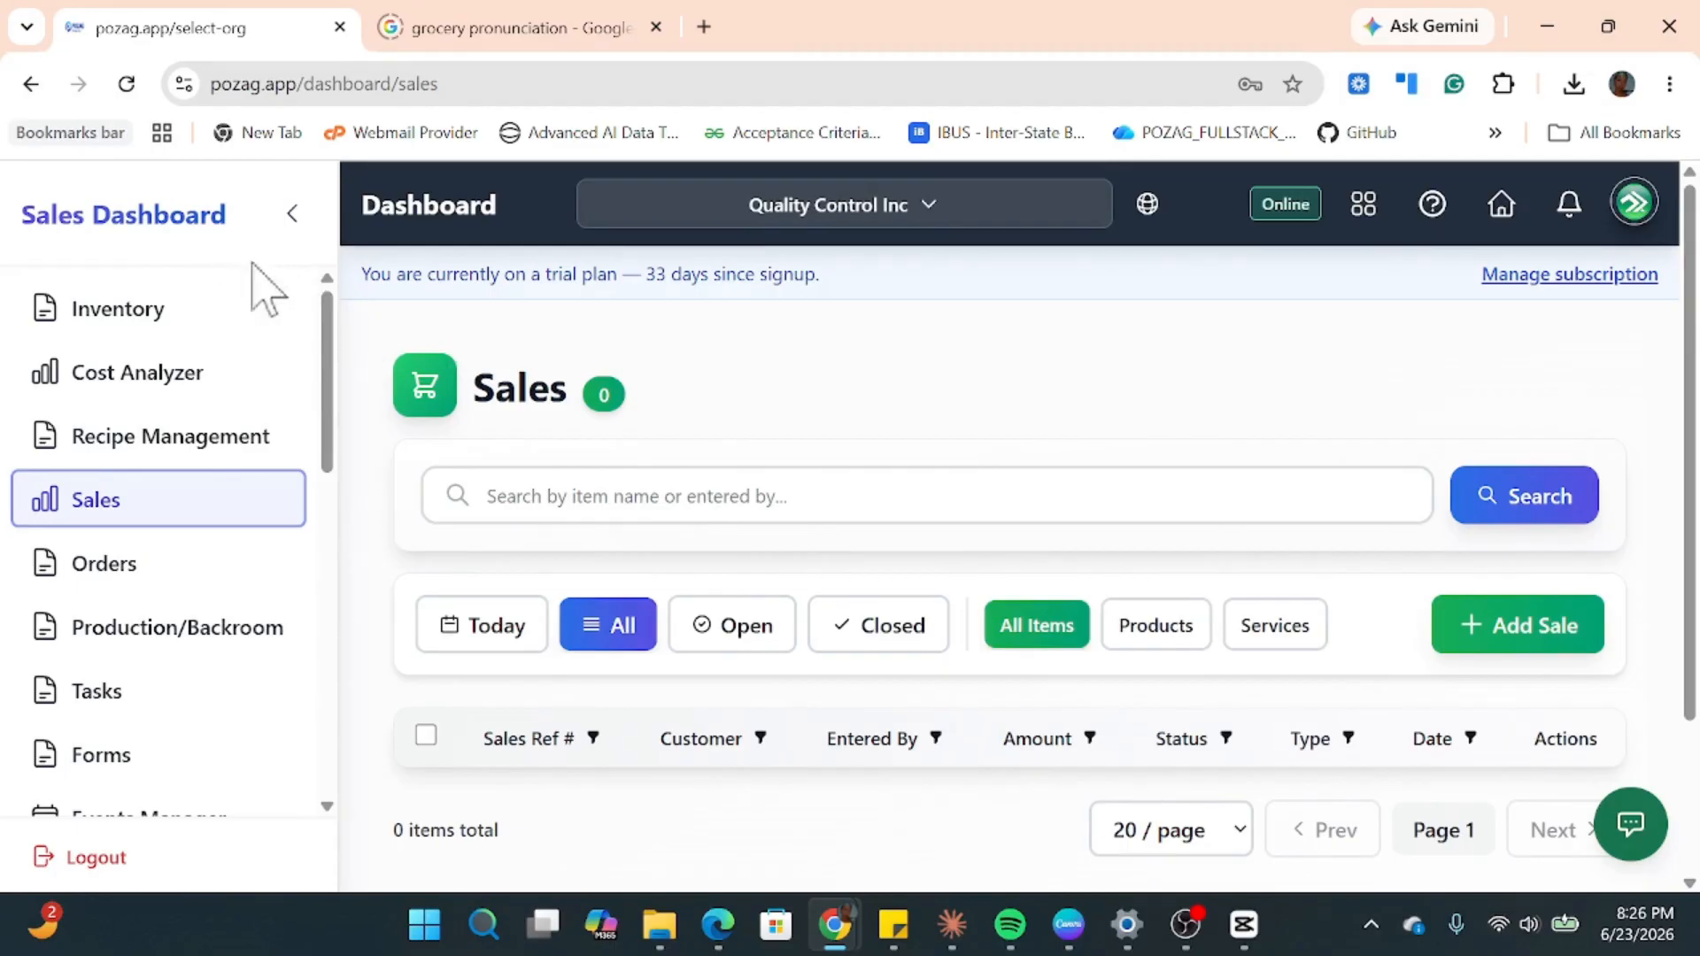
{"action": "left_click", "coordinate": [169, 308]}
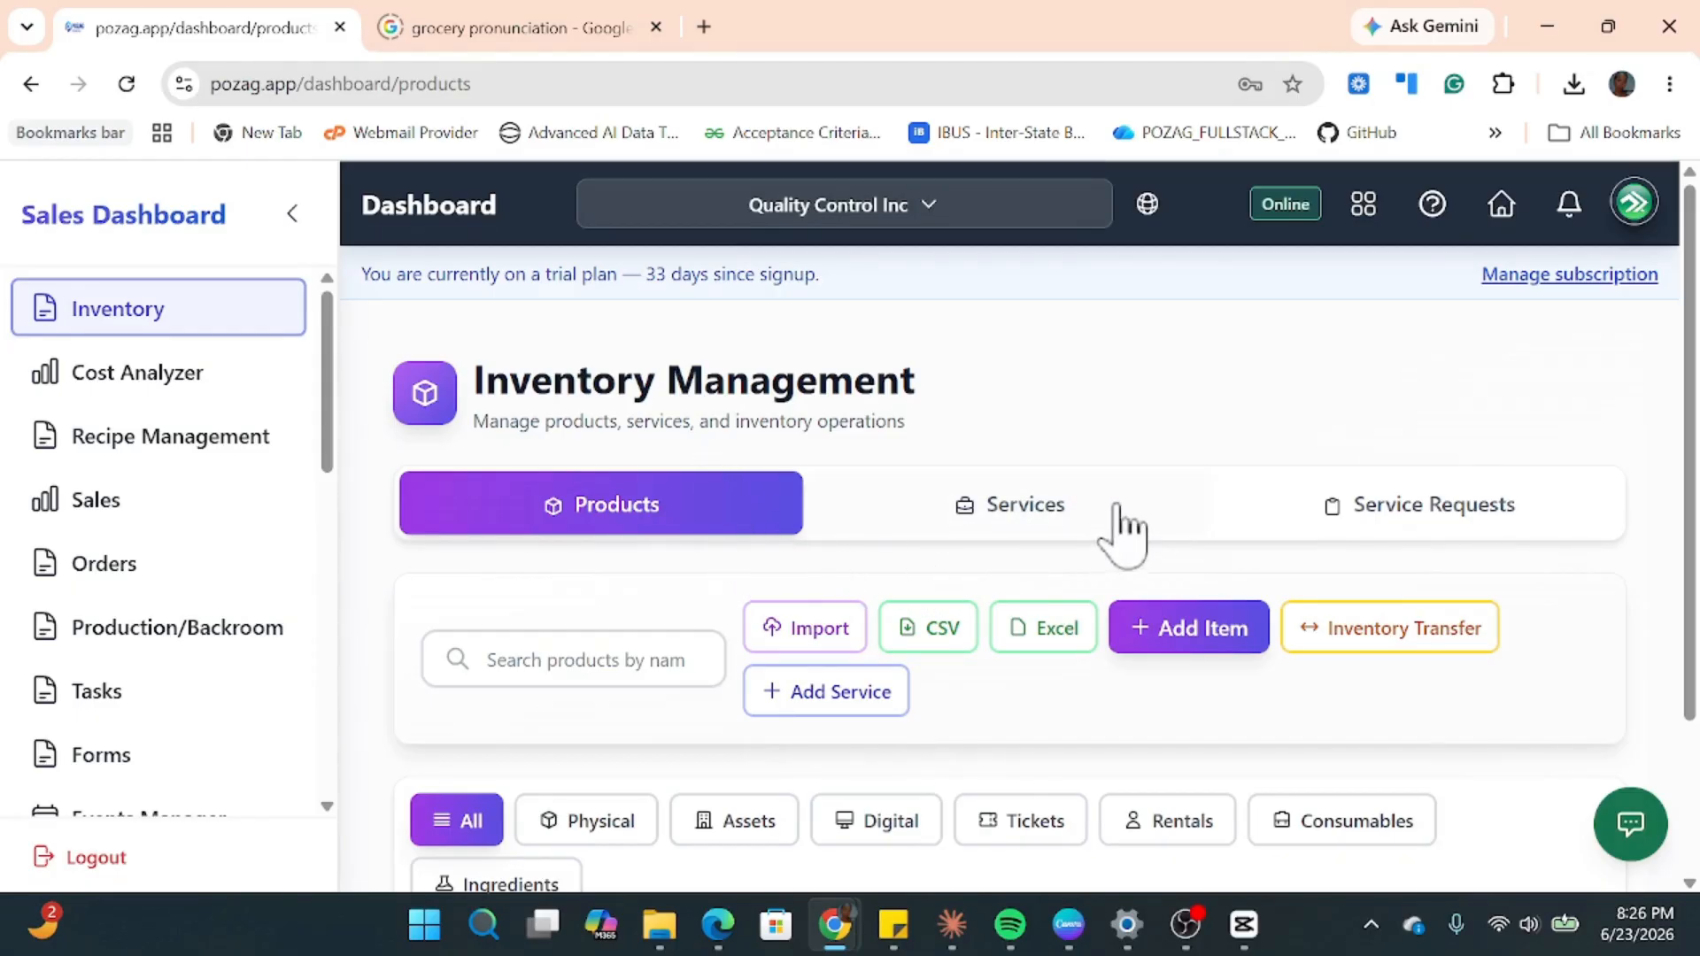
Look through the Services, Service Requests and Products views of Inventory Management, examining the product actions and category filters.
{"action": "left_click", "coordinate": [1052, 507]}
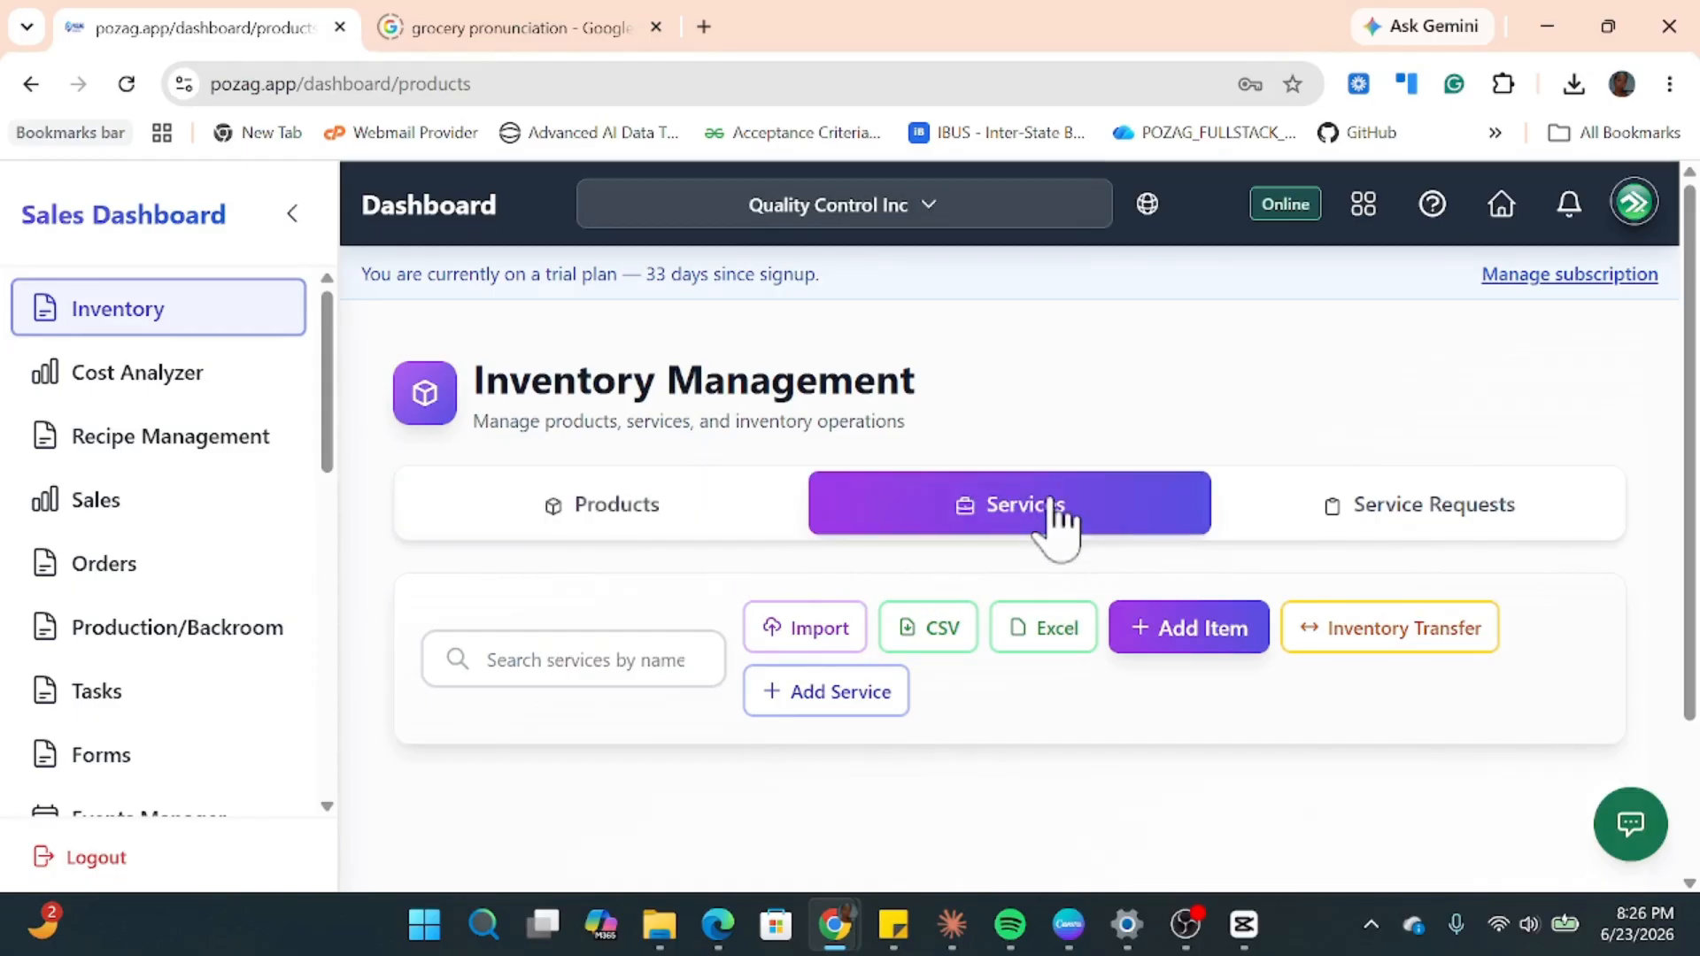
{"action": "left_click", "coordinate": [1396, 520]}
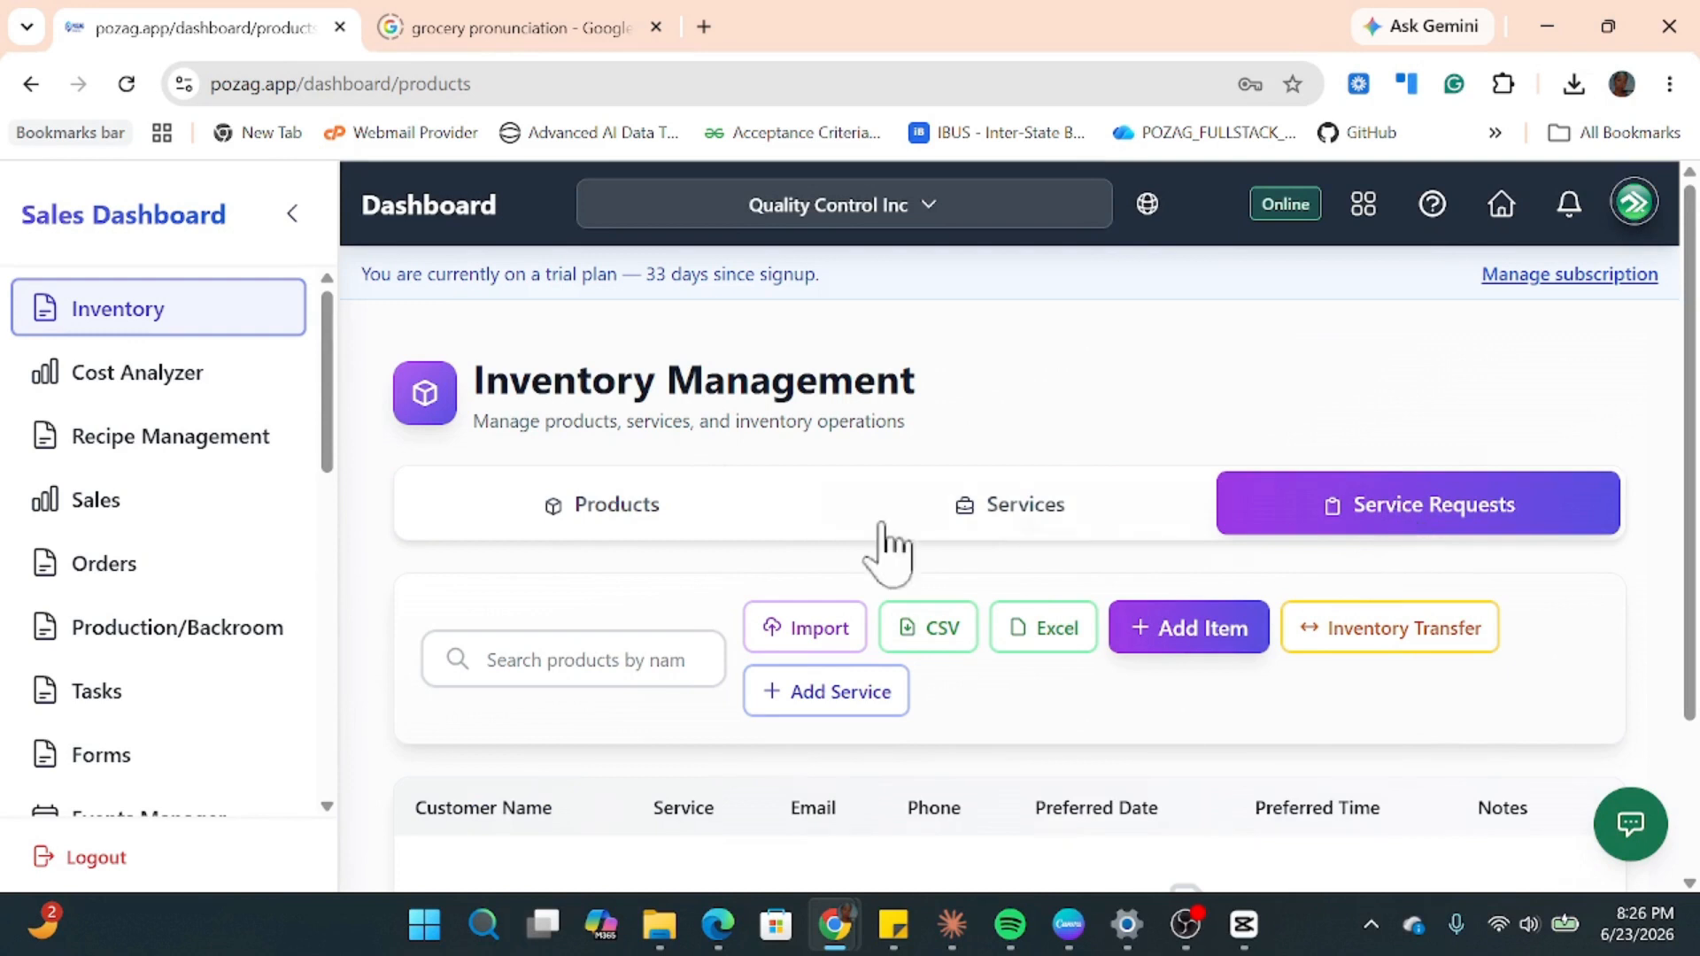
{"action": "left_click", "coordinate": [628, 501]}
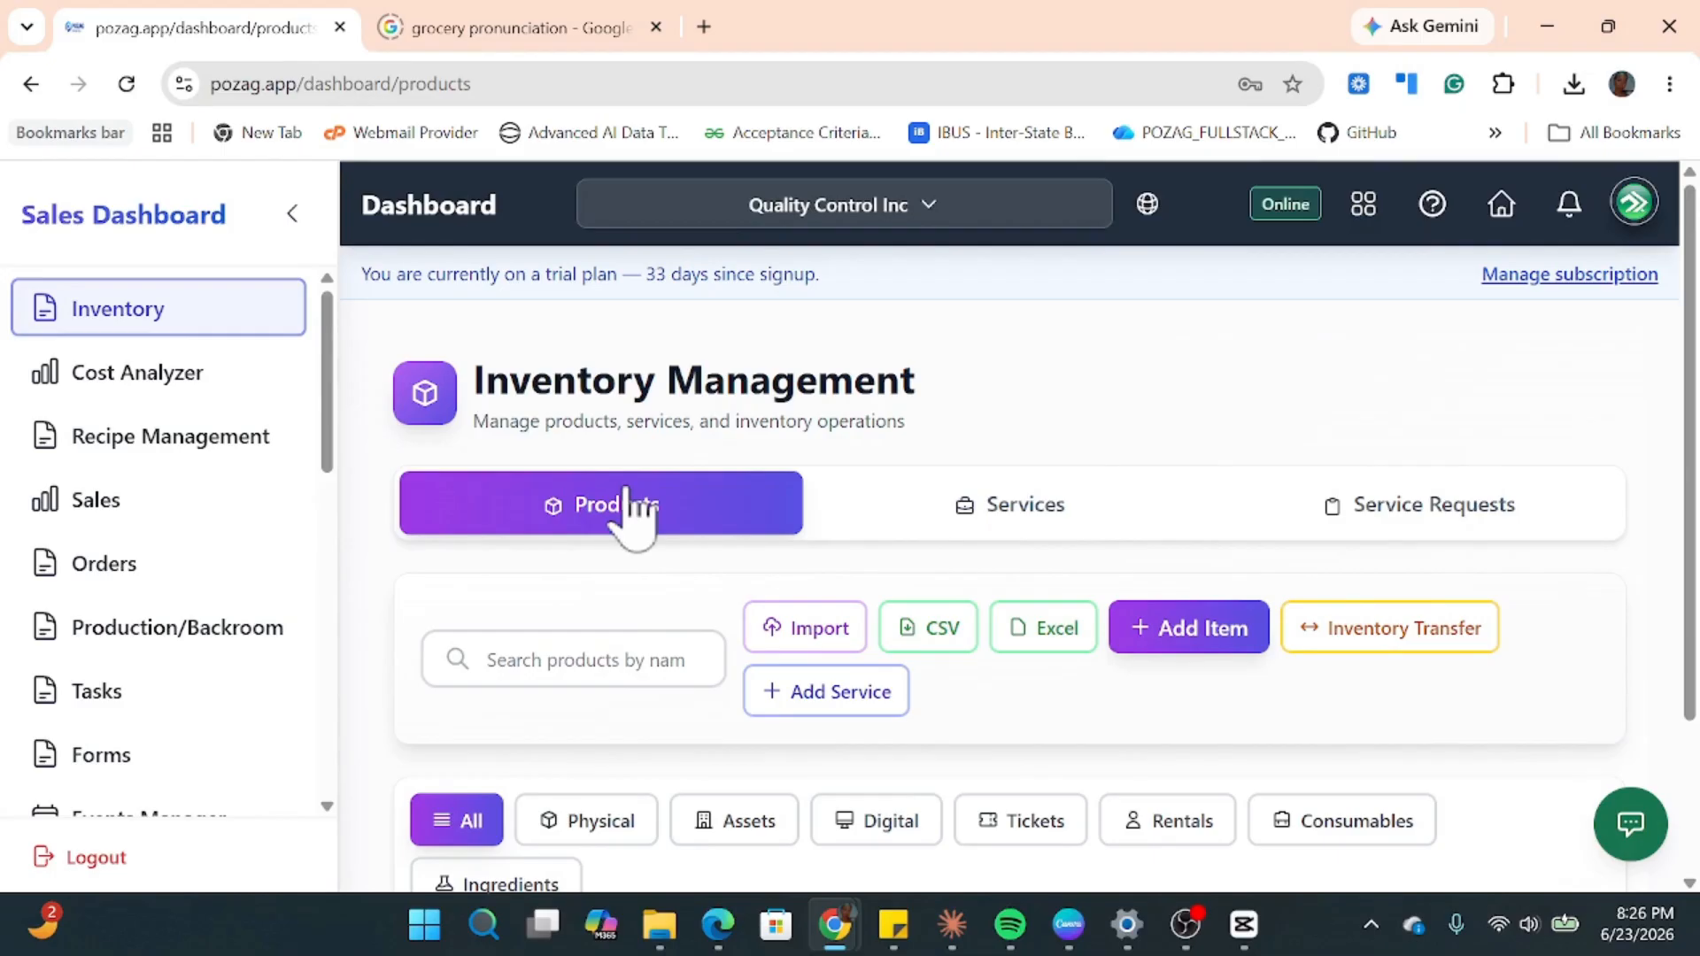
{"action": "left_click", "coordinate": [1003, 507]}
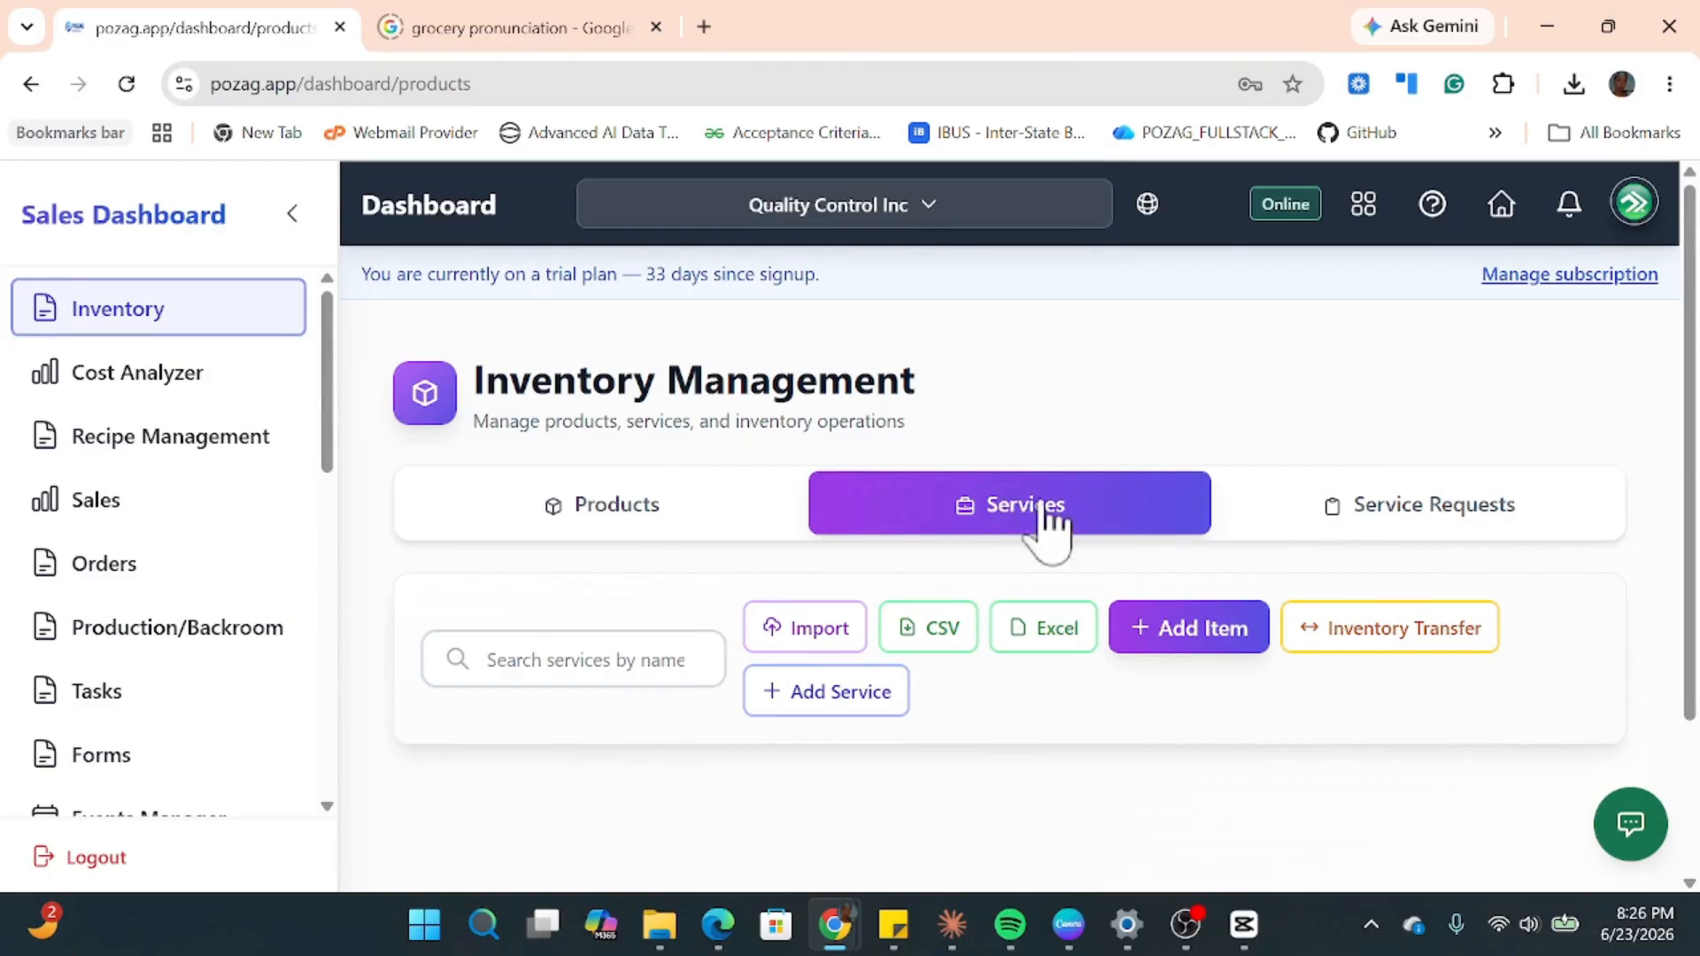
{"action": "left_click", "coordinate": [1363, 496]}
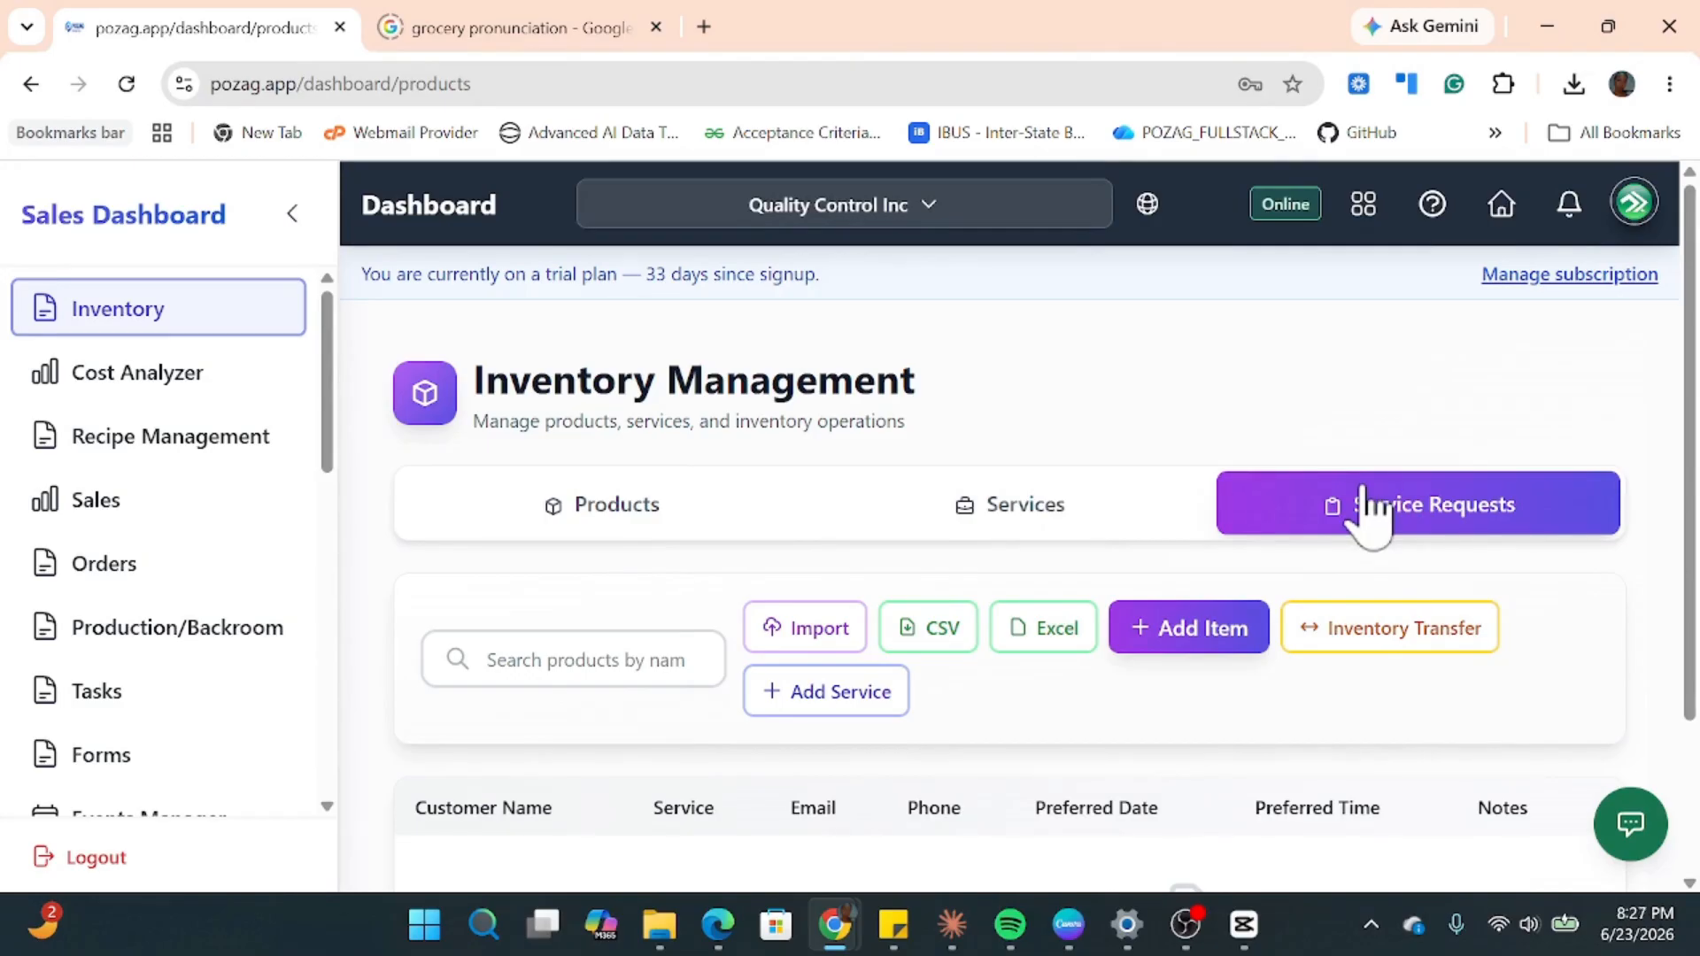
{"action": "left_click", "coordinate": [611, 519]}
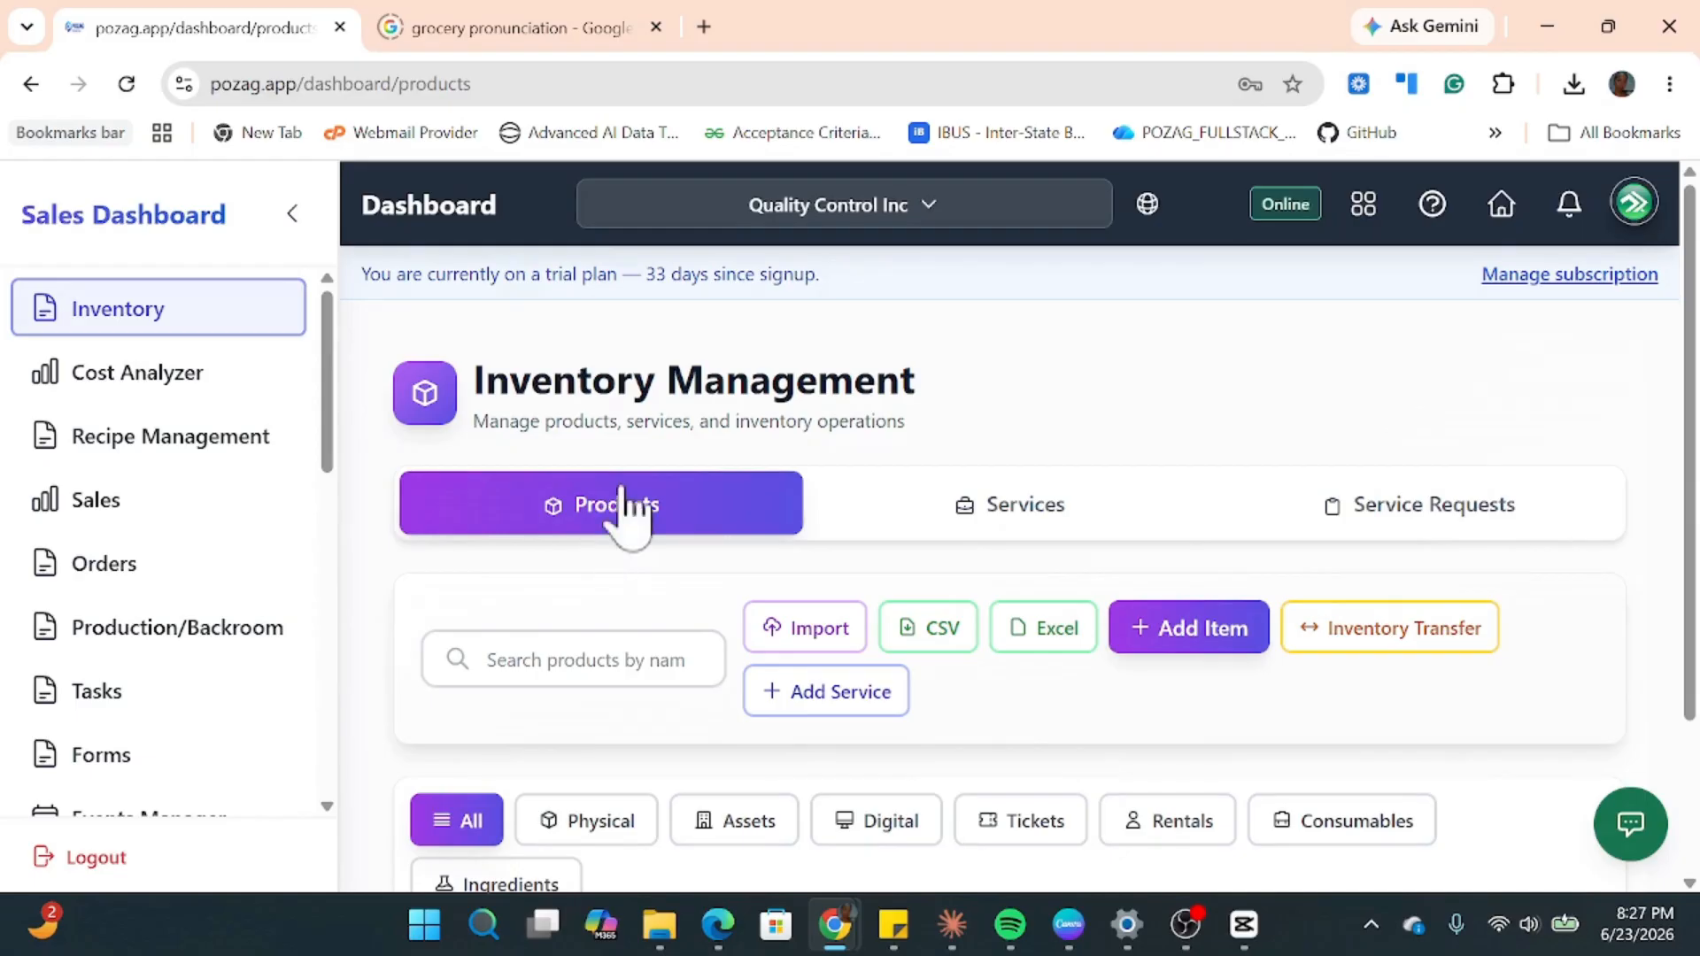
{"action": "scroll", "coordinate": [709, 497], "scroll_direction": "down", "scroll_amount": 2}
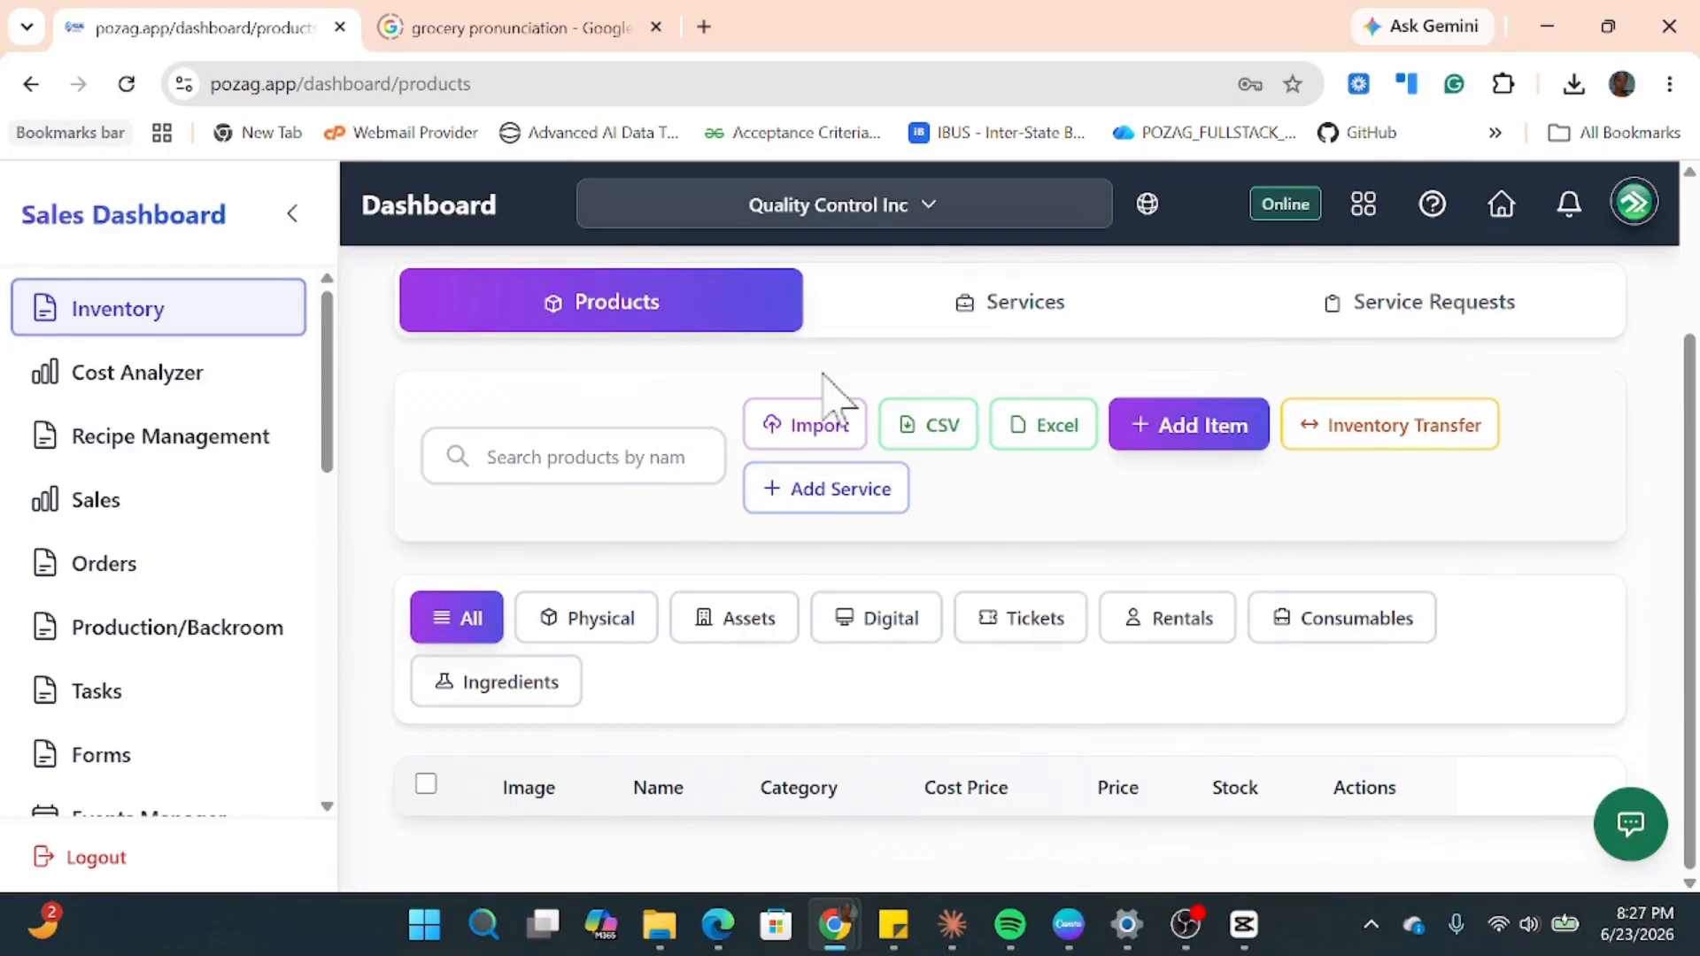
{"action": "scroll", "coordinate": [868, 425], "scroll_direction": "up", "scroll_amount": 1}
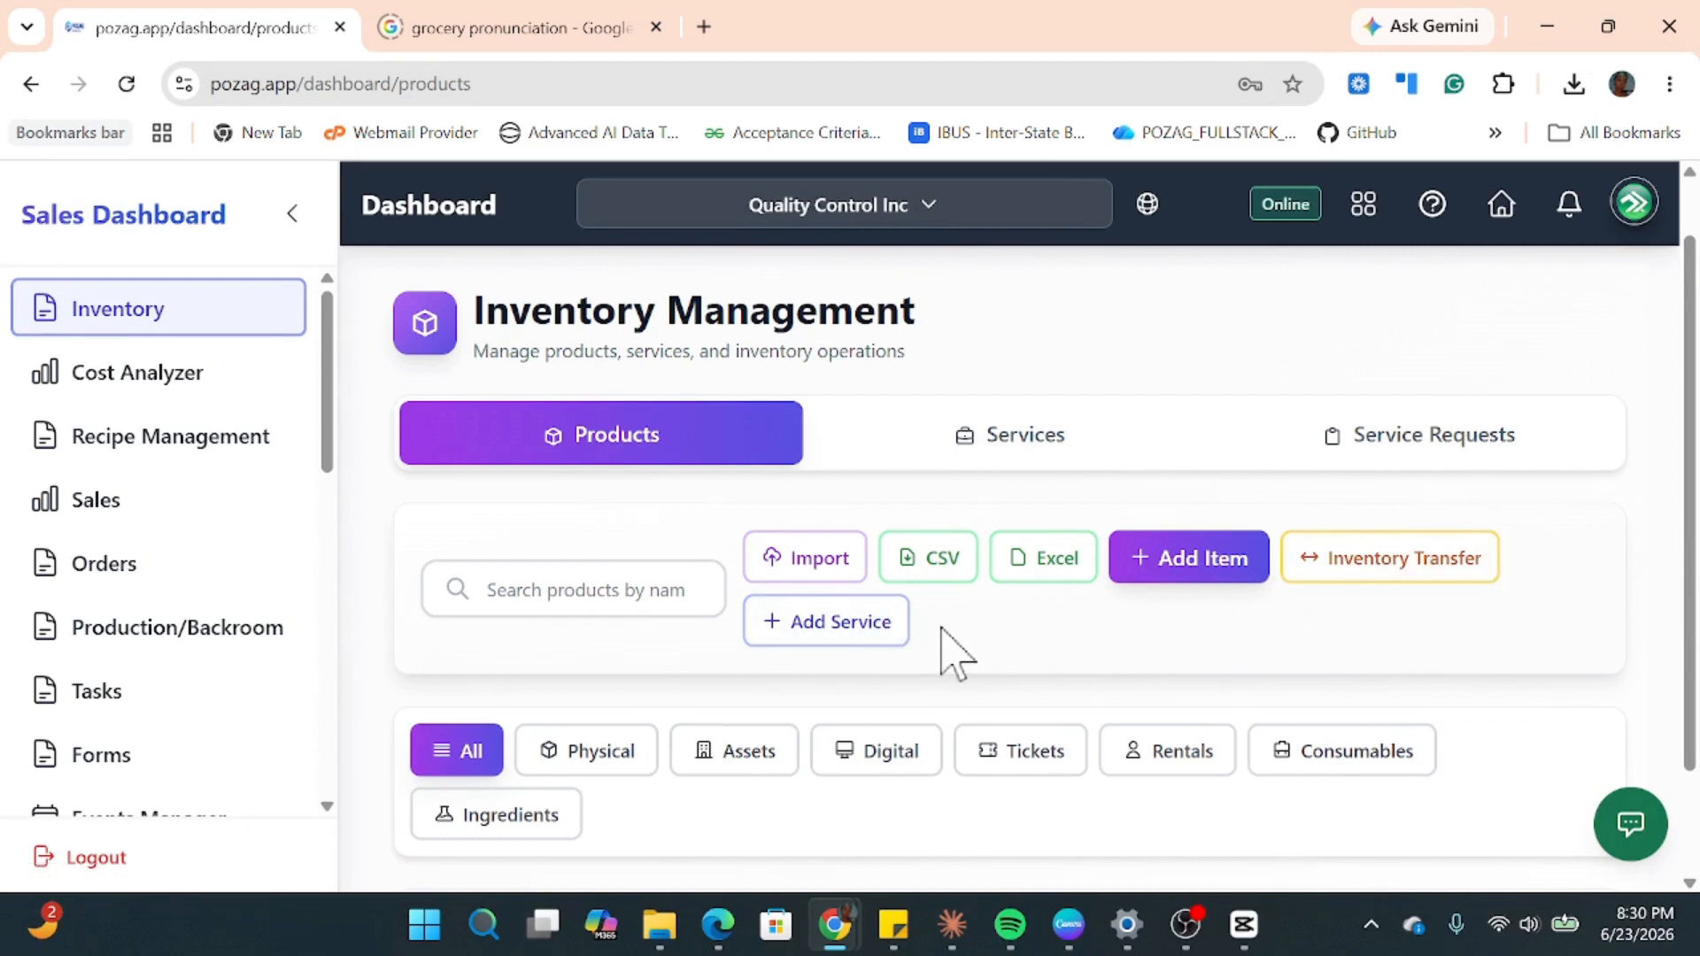
{"action": "scroll", "coordinate": [946, 633], "scroll_direction": "down", "scroll_amount": 1}
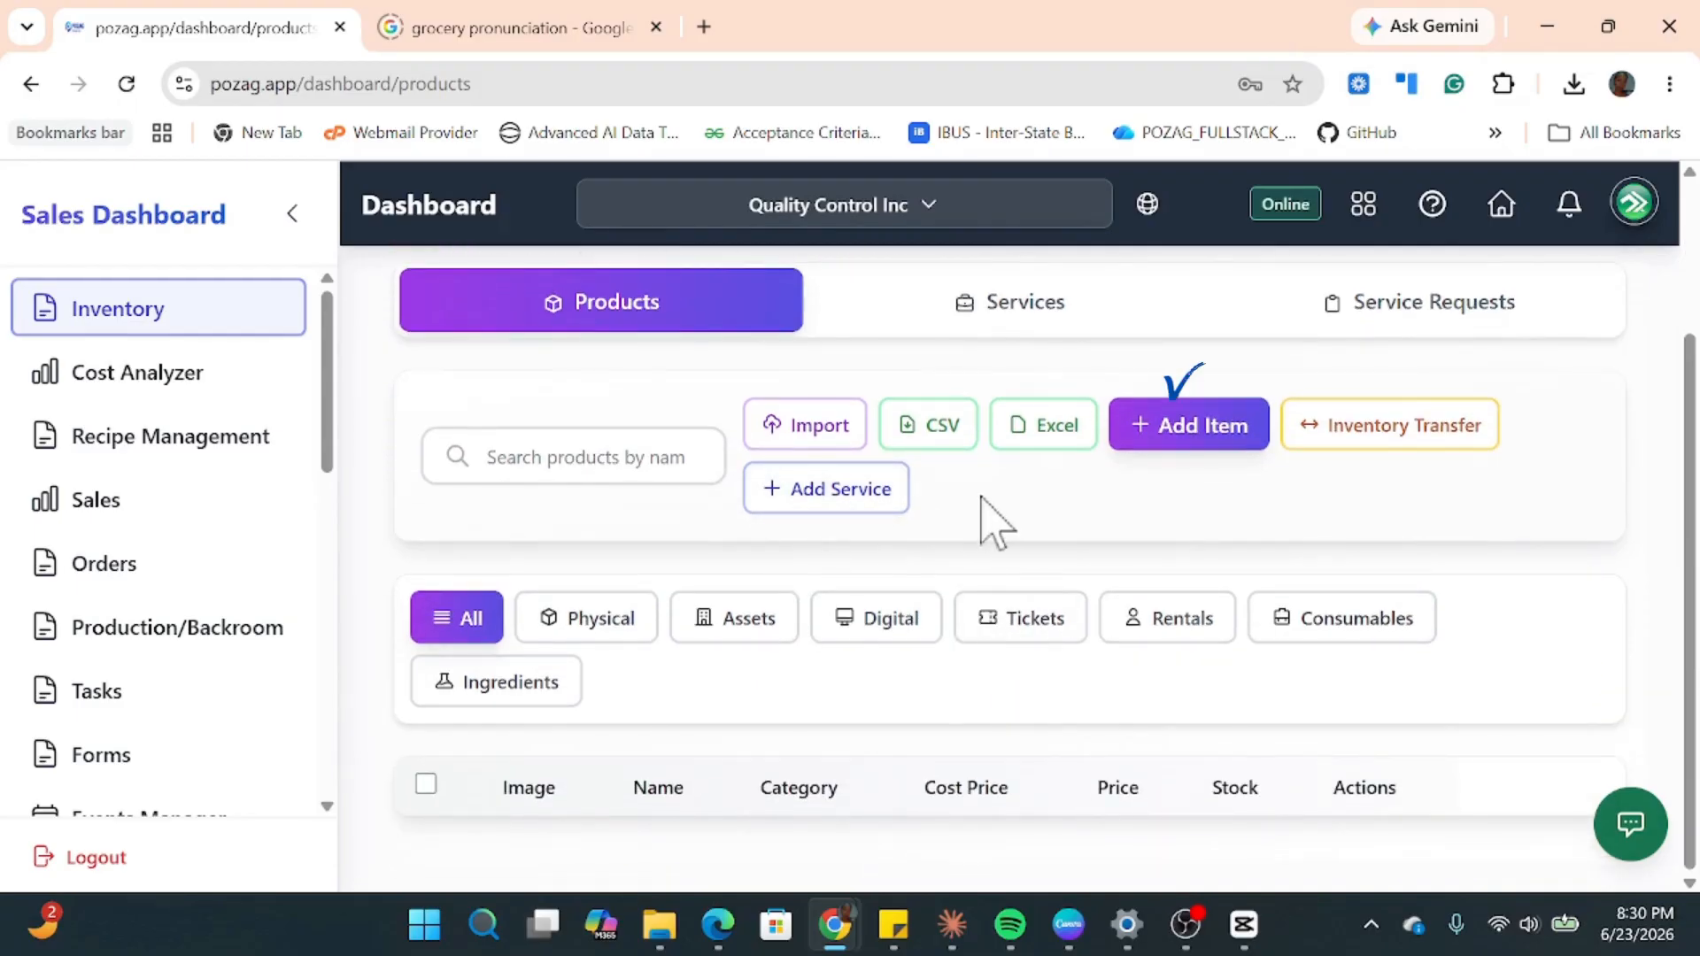
Start a new physical inventory item and name it Women's Flat Shoe.
{"action": "left_click", "coordinate": [1229, 423]}
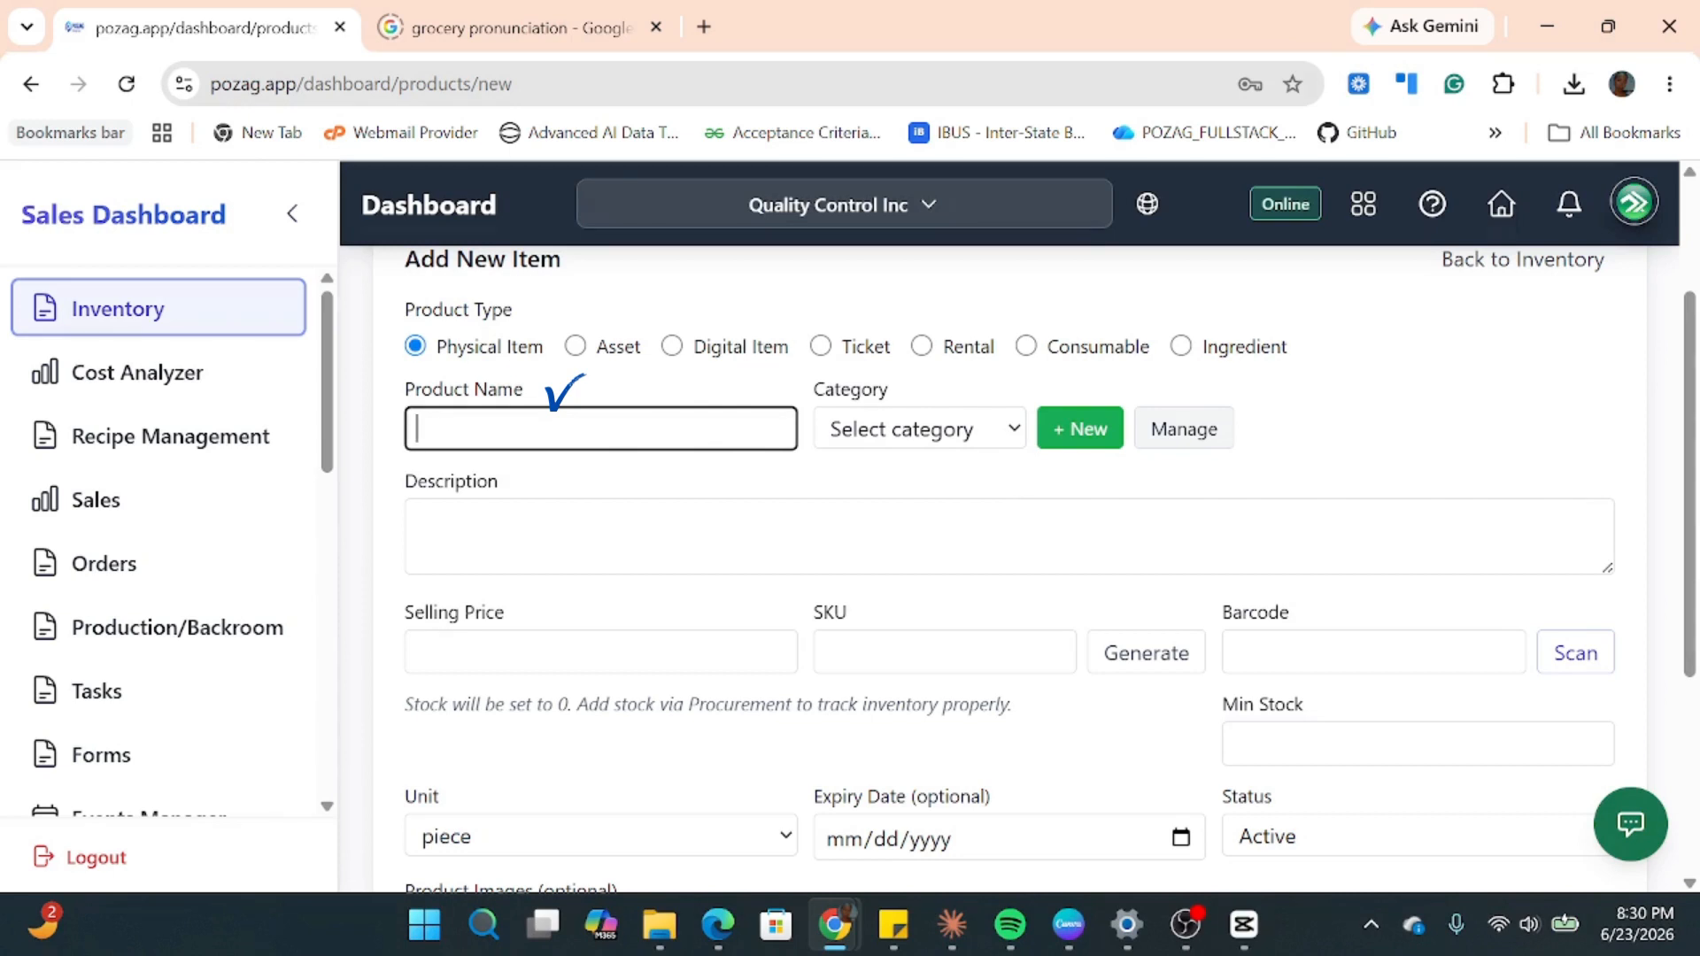
{"action": "type", "text": "Women"}
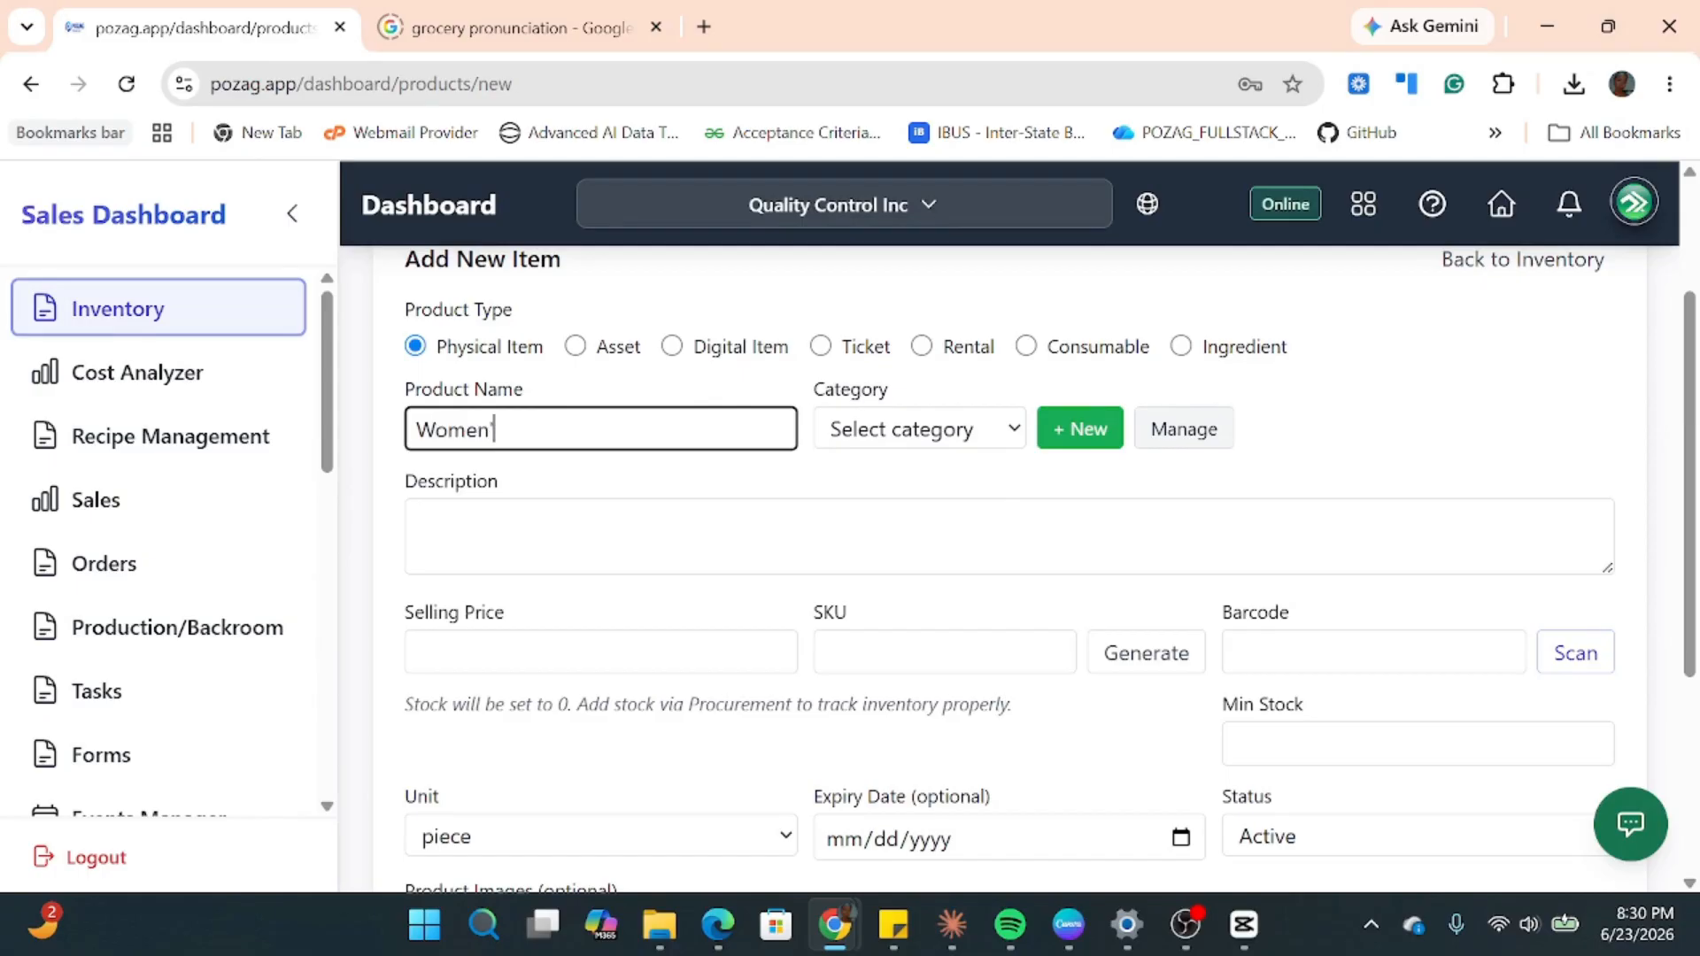
{"action": "type", "text": "'s Flat Shoe"}
Check the available product categories and create a new category named Phones and Accessories.
{"action": "left_click", "coordinate": [1010, 433]}
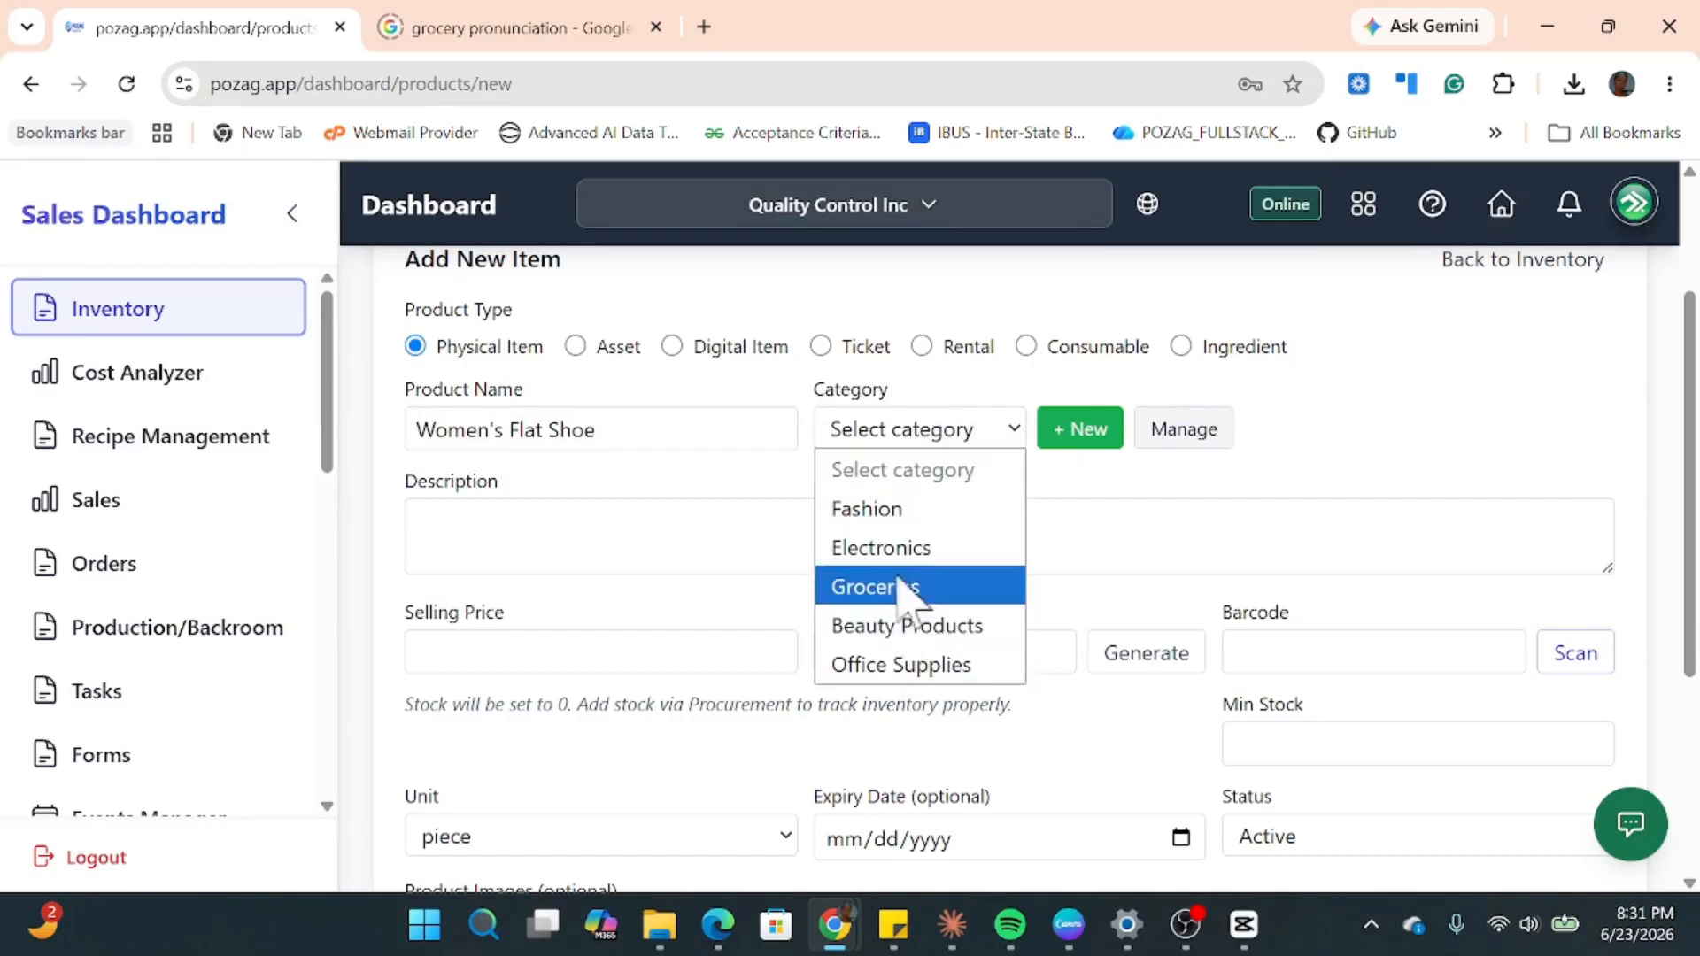
{"action": "left_click", "coordinate": [1082, 434]}
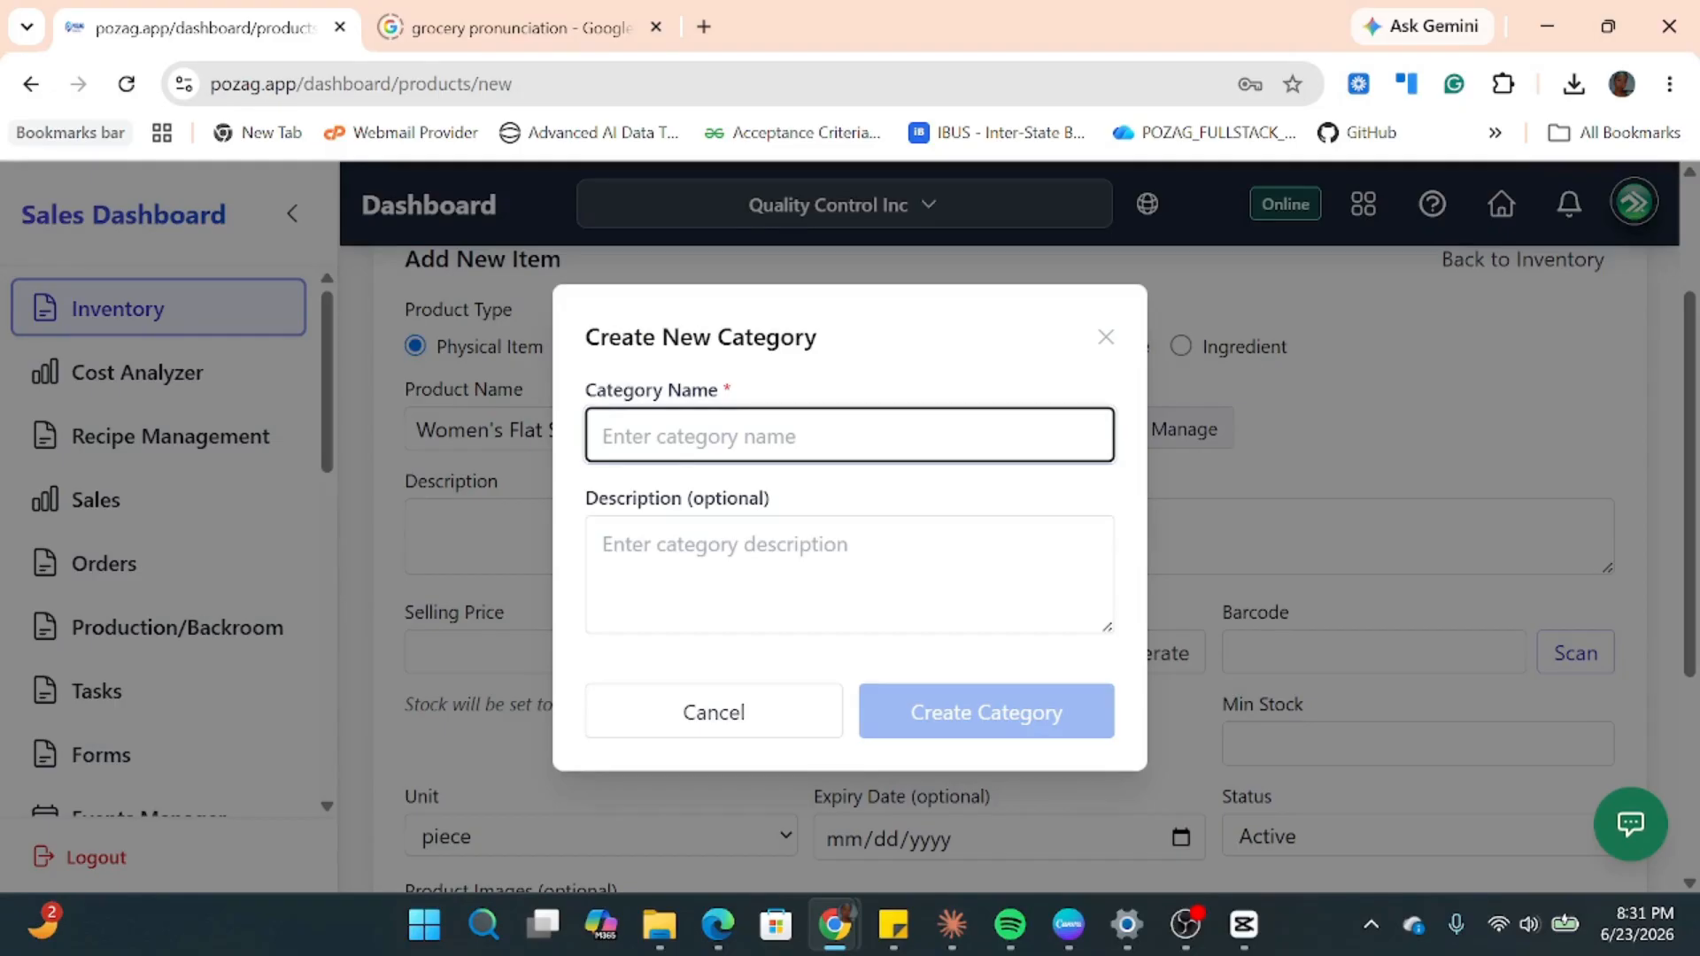
{"action": "type", "text": "Phones an"}
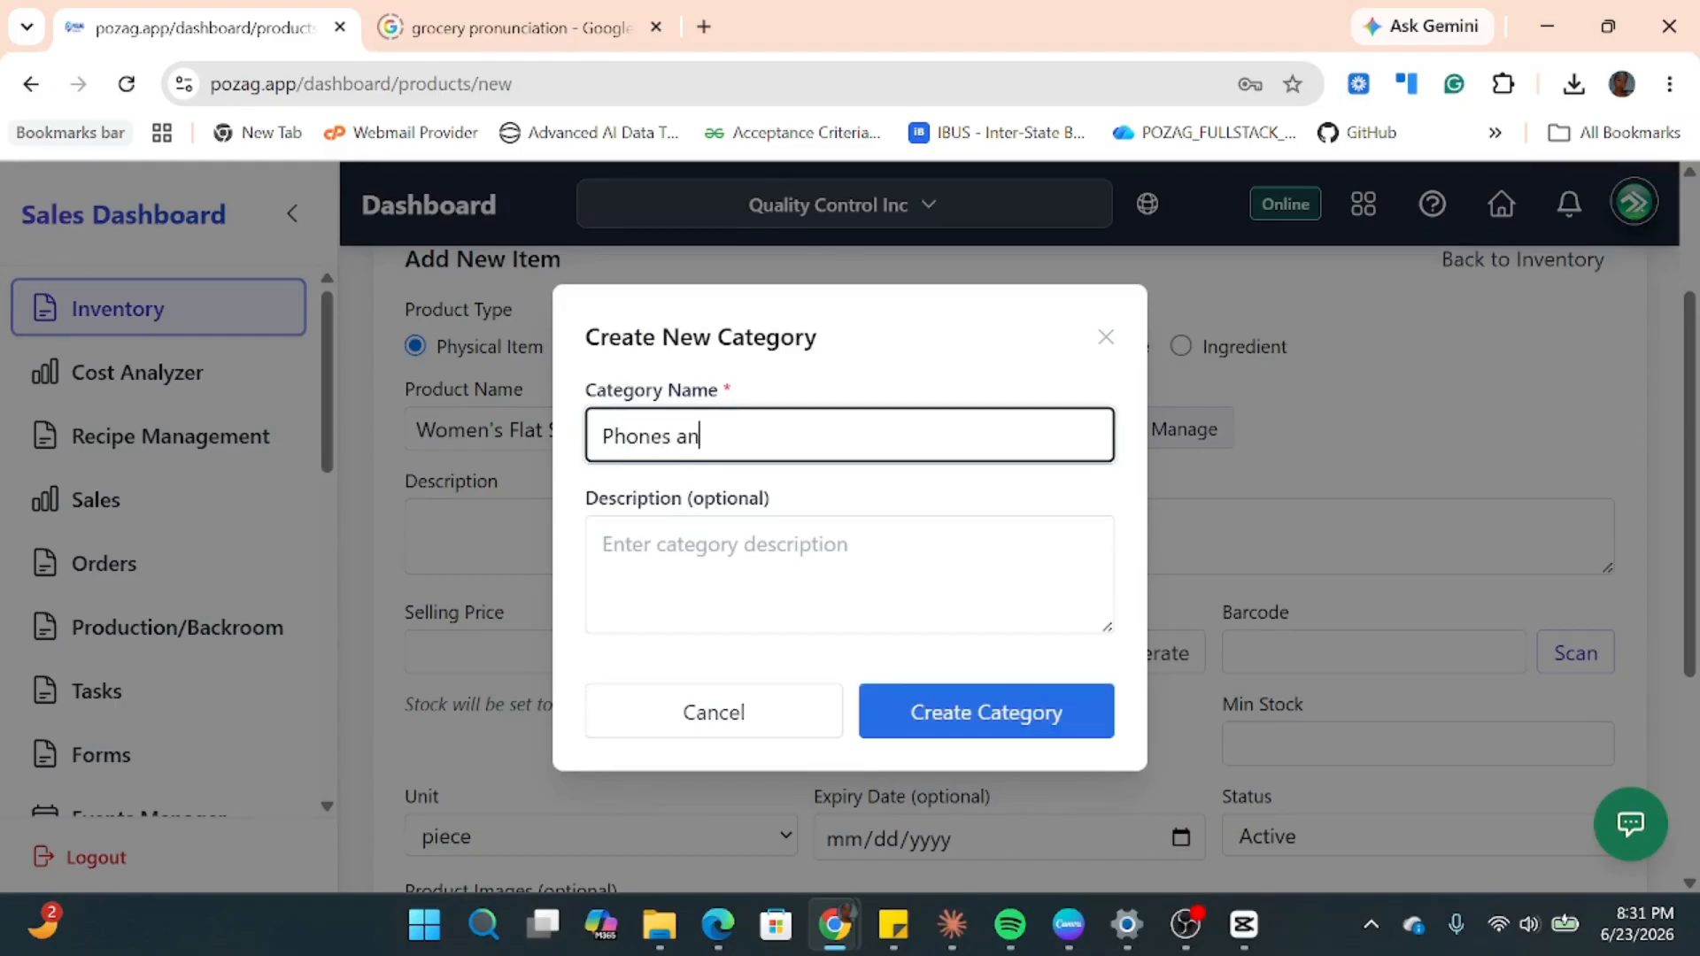
{"action": "type", "text": "d Accessorie"}
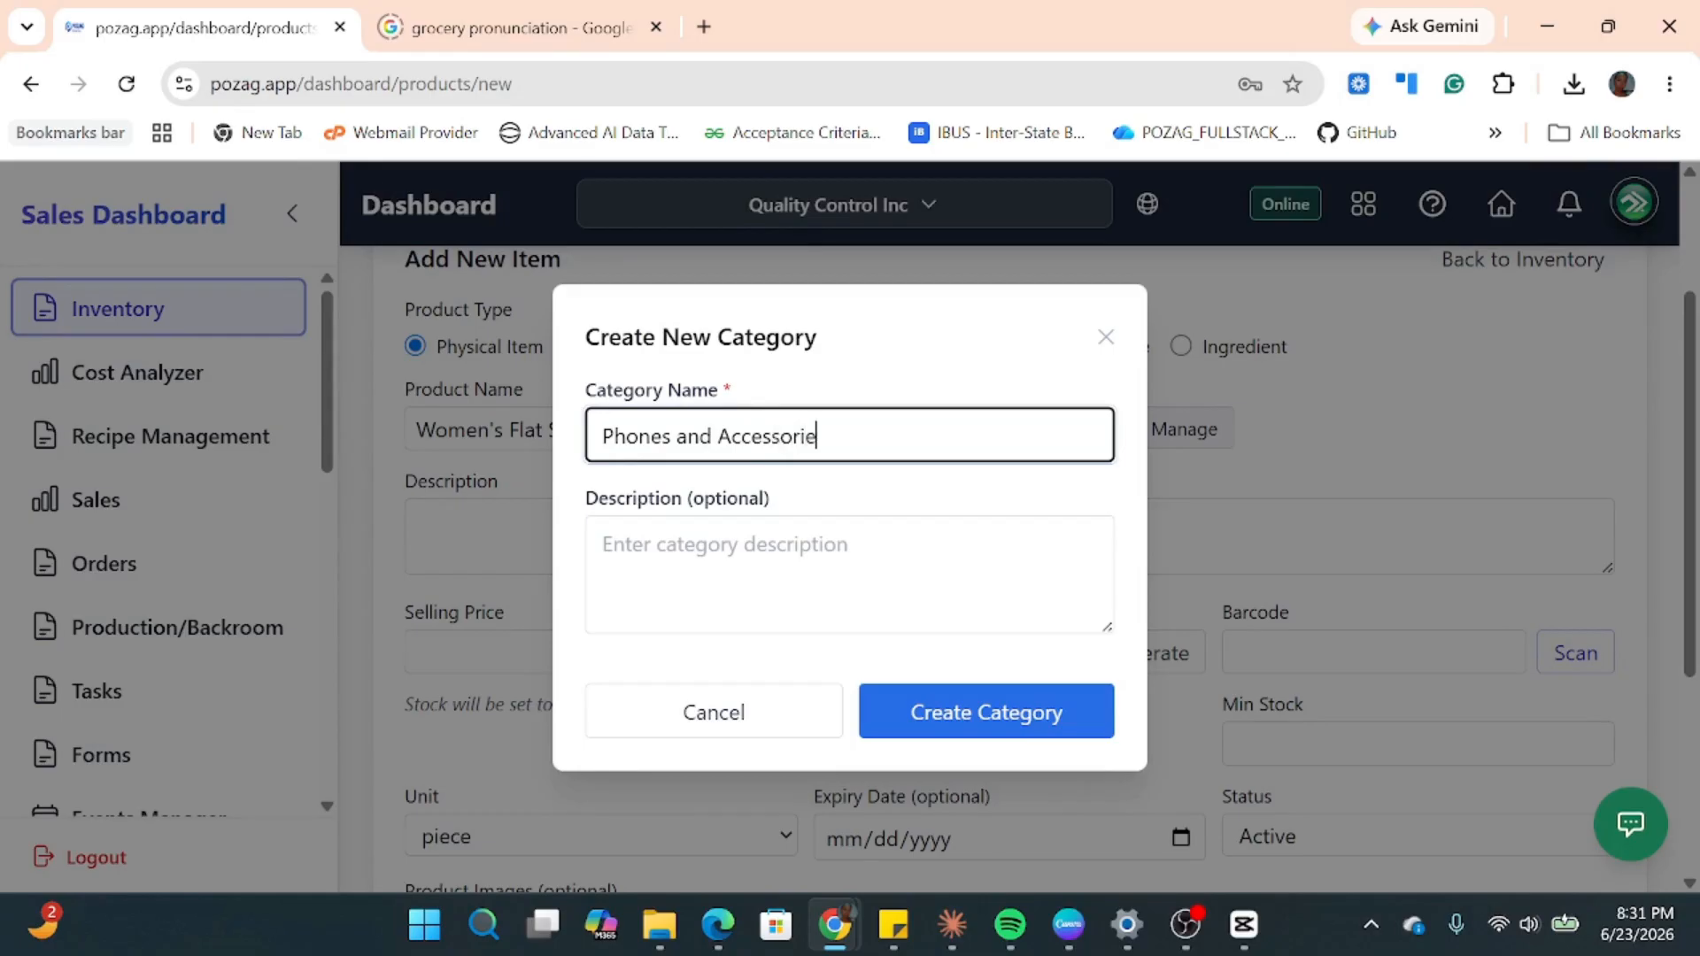
{"action": "type", "text": "s"}
{"action": "left_click", "coordinate": [968, 714]}
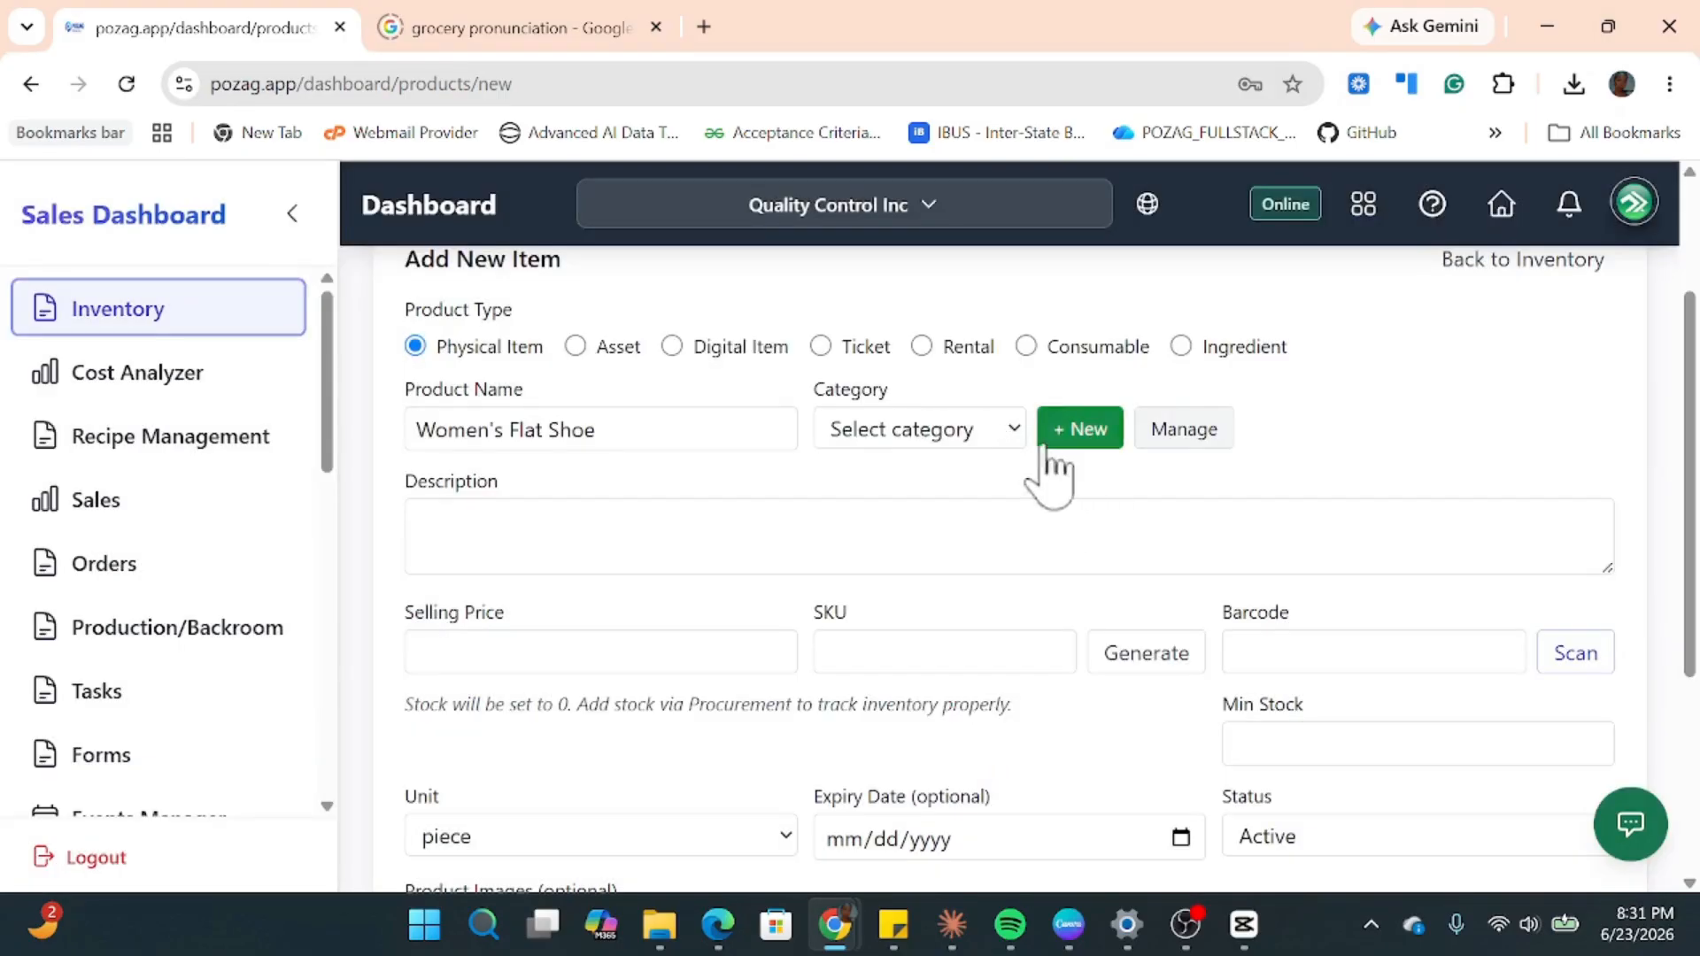
Review the list of managed categories and assign the Women's Flat Shoe item to Fashion.
{"action": "left_click", "coordinate": [1205, 441]}
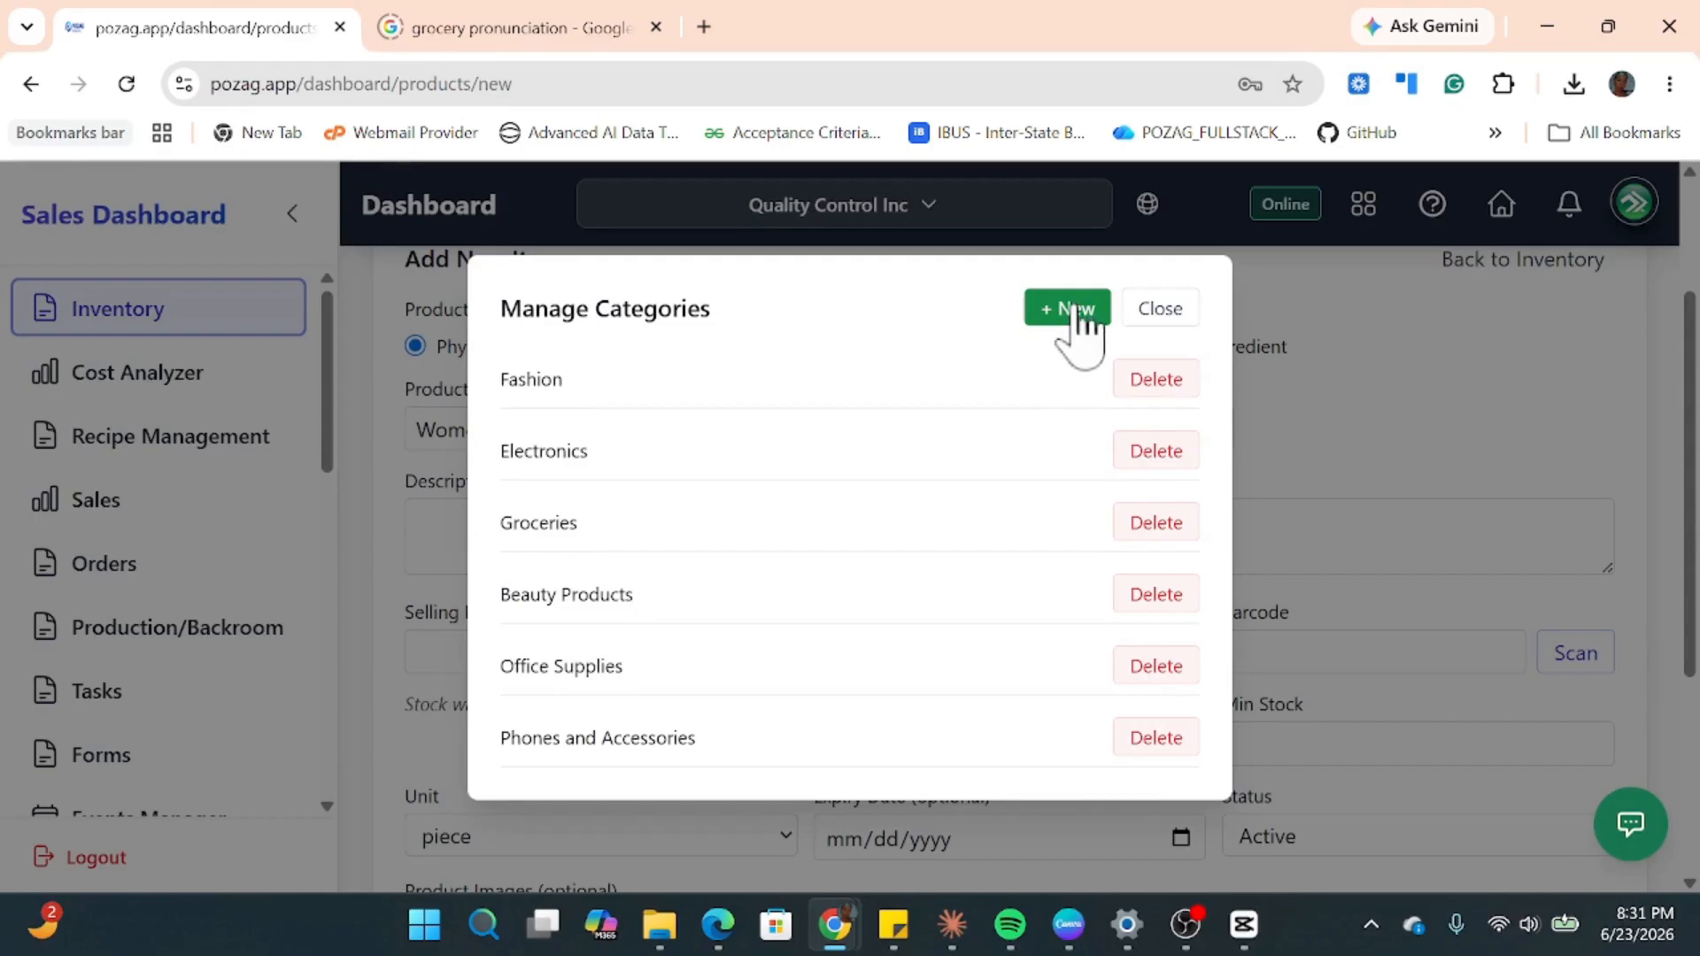
{"action": "left_click", "coordinate": [1154, 315]}
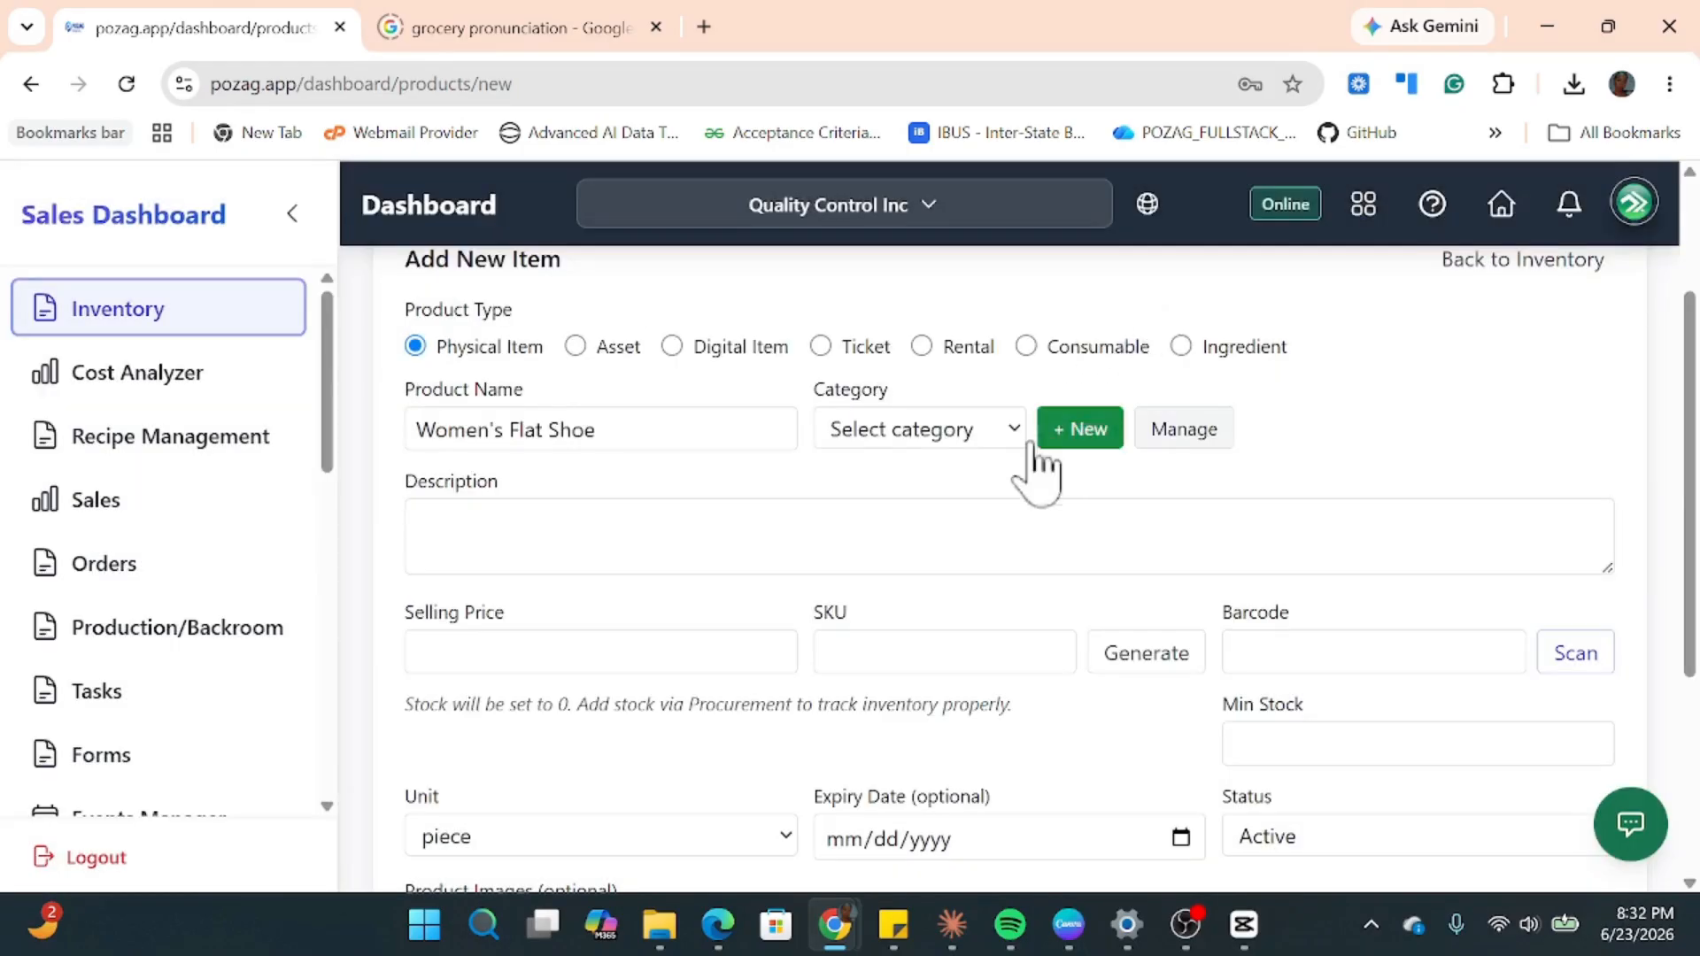
{"action": "left_click", "coordinate": [975, 433]}
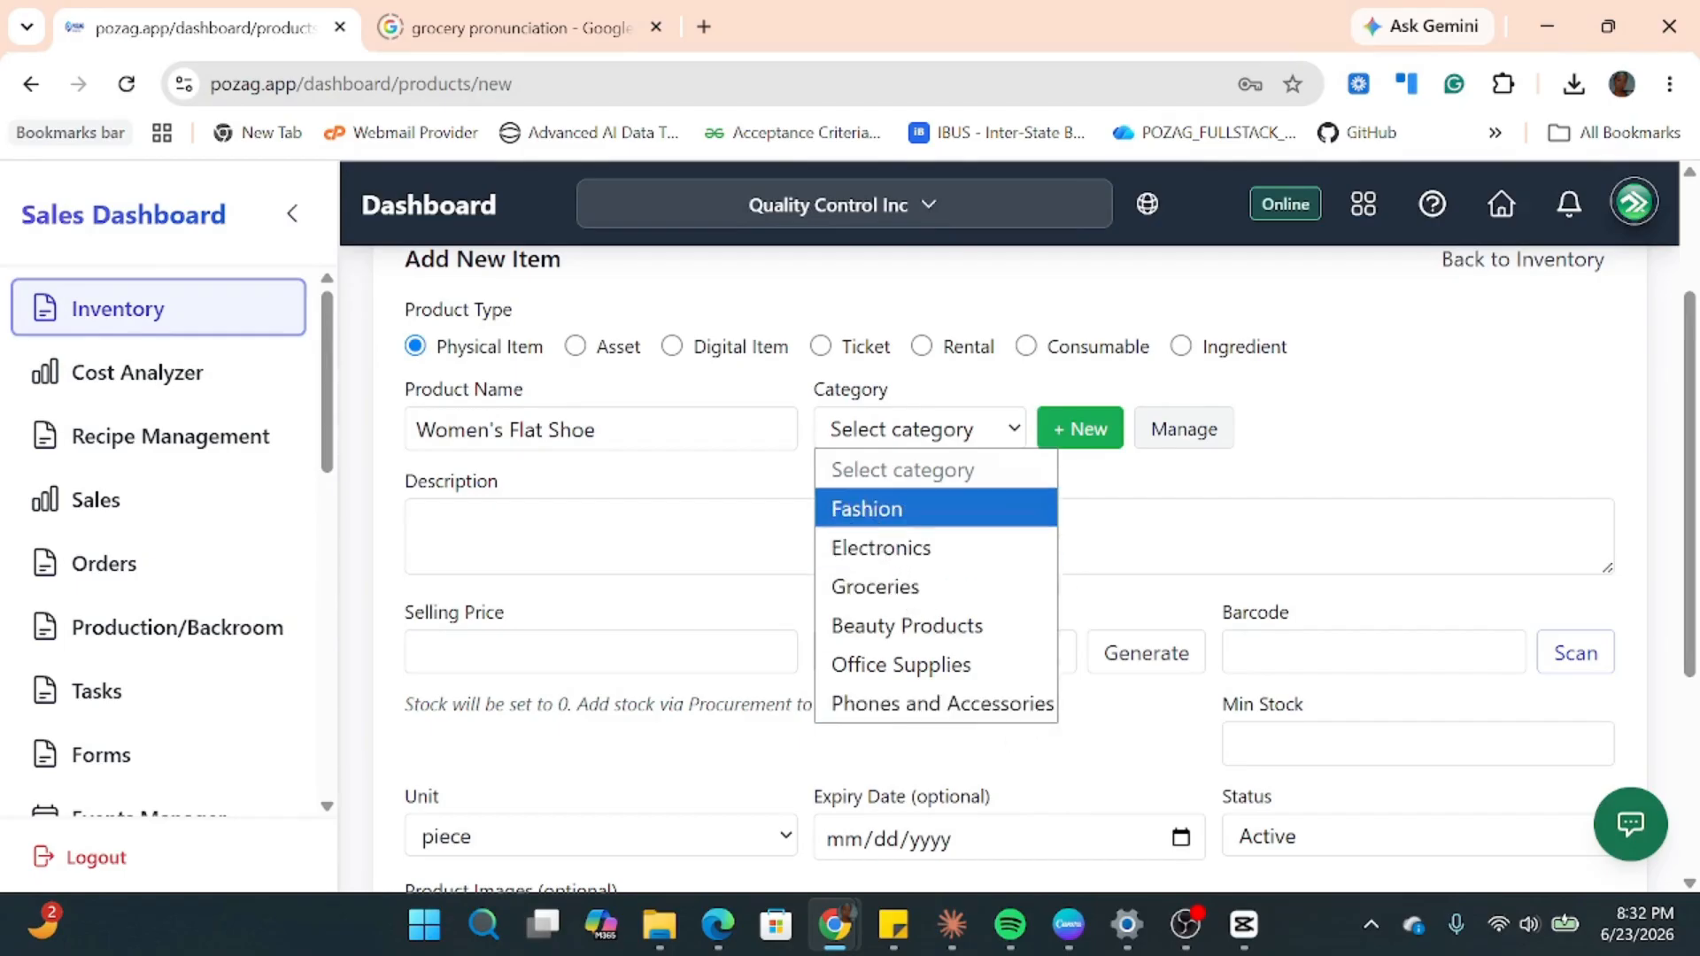
{"action": "left_click", "coordinate": [893, 512]}
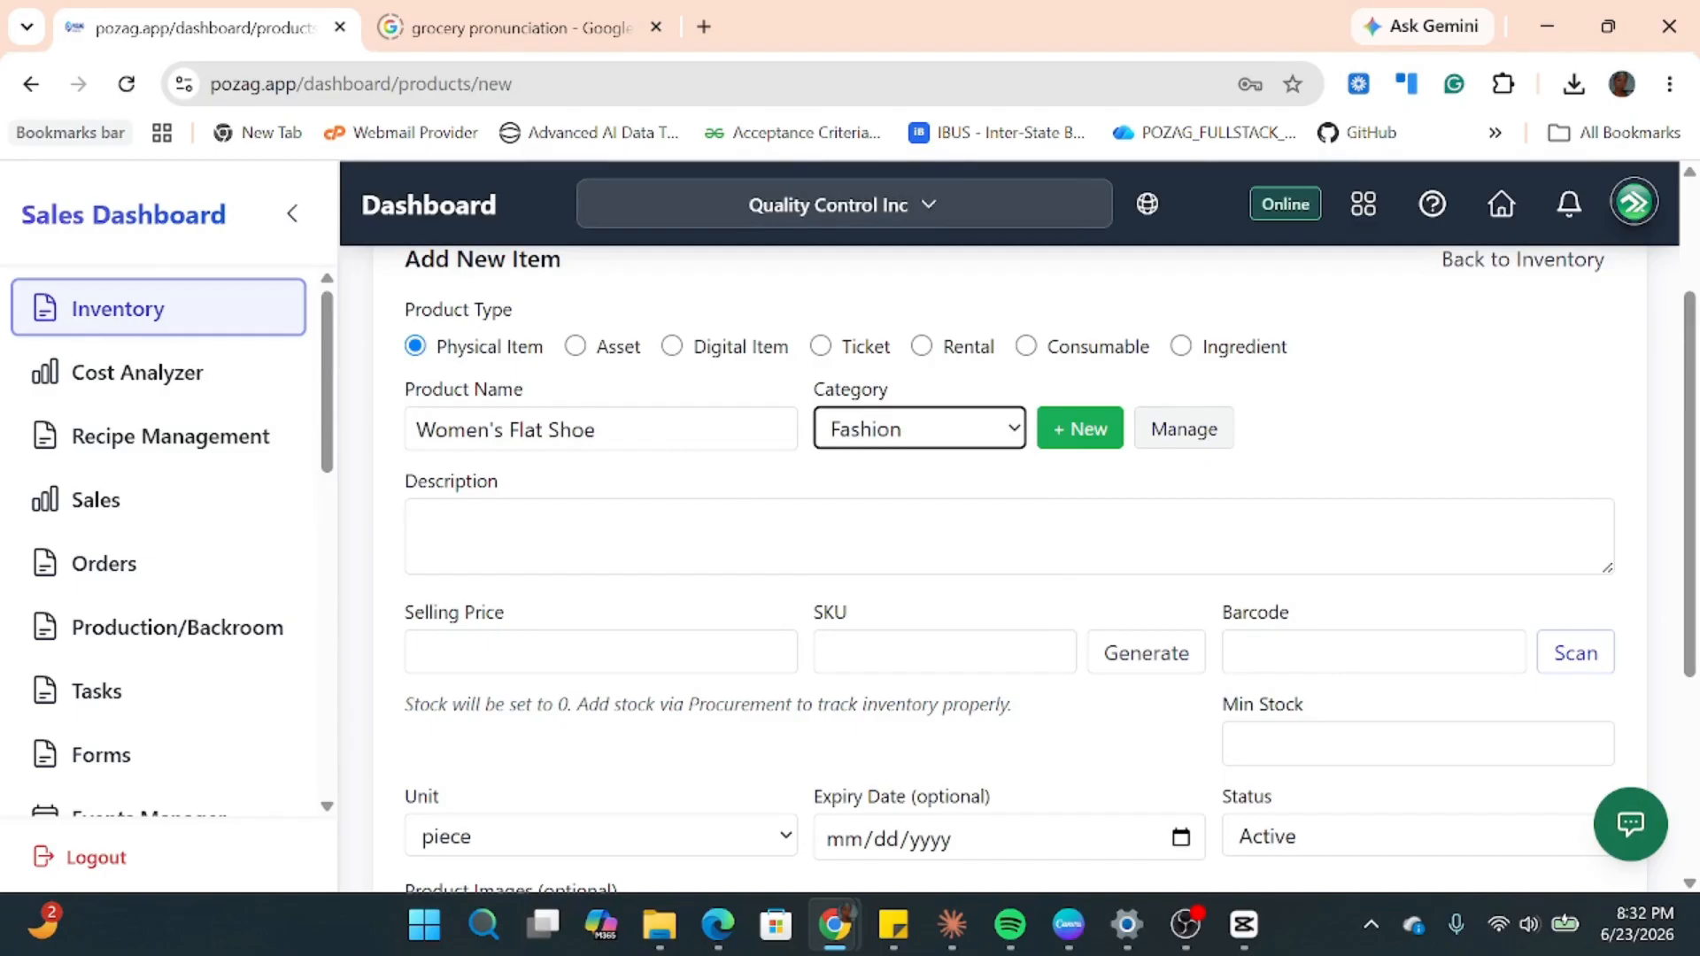
Enter the description "Comfortable women's flat shoe suitable for casual and office wear. Available in sizes 36-42 and in colours red, white, black, nude, brown and navy blue.".
{"action": "left_click", "coordinate": [886, 535]}
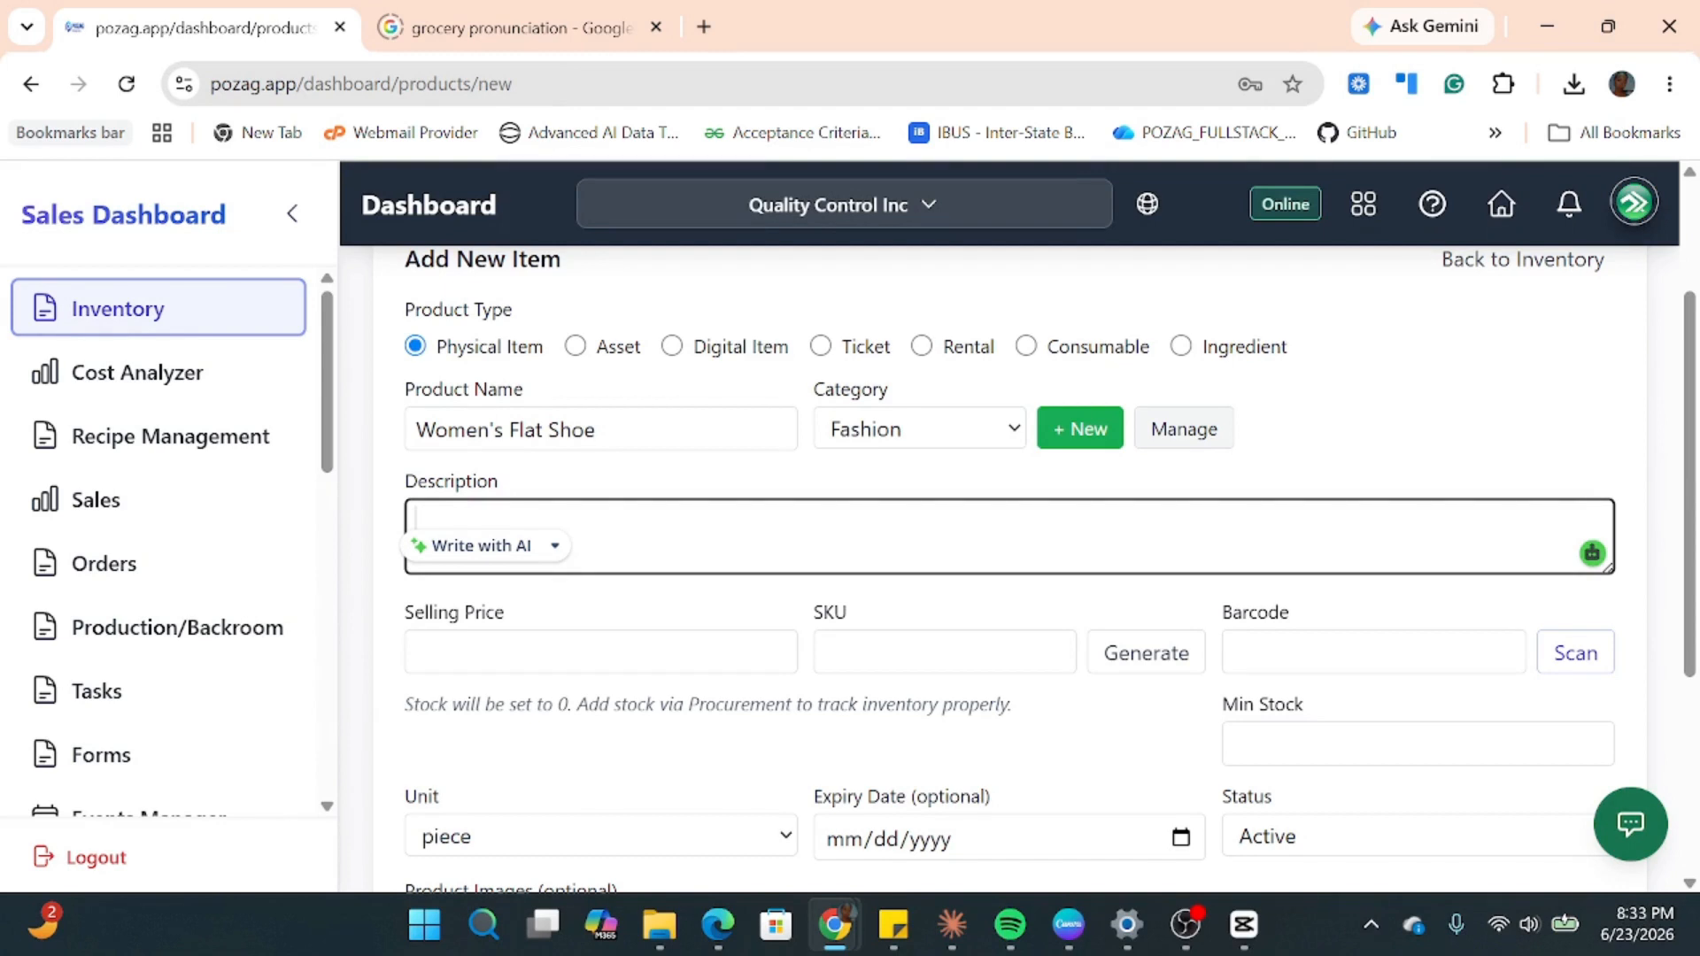
{"action": "type", "text": "Co"}
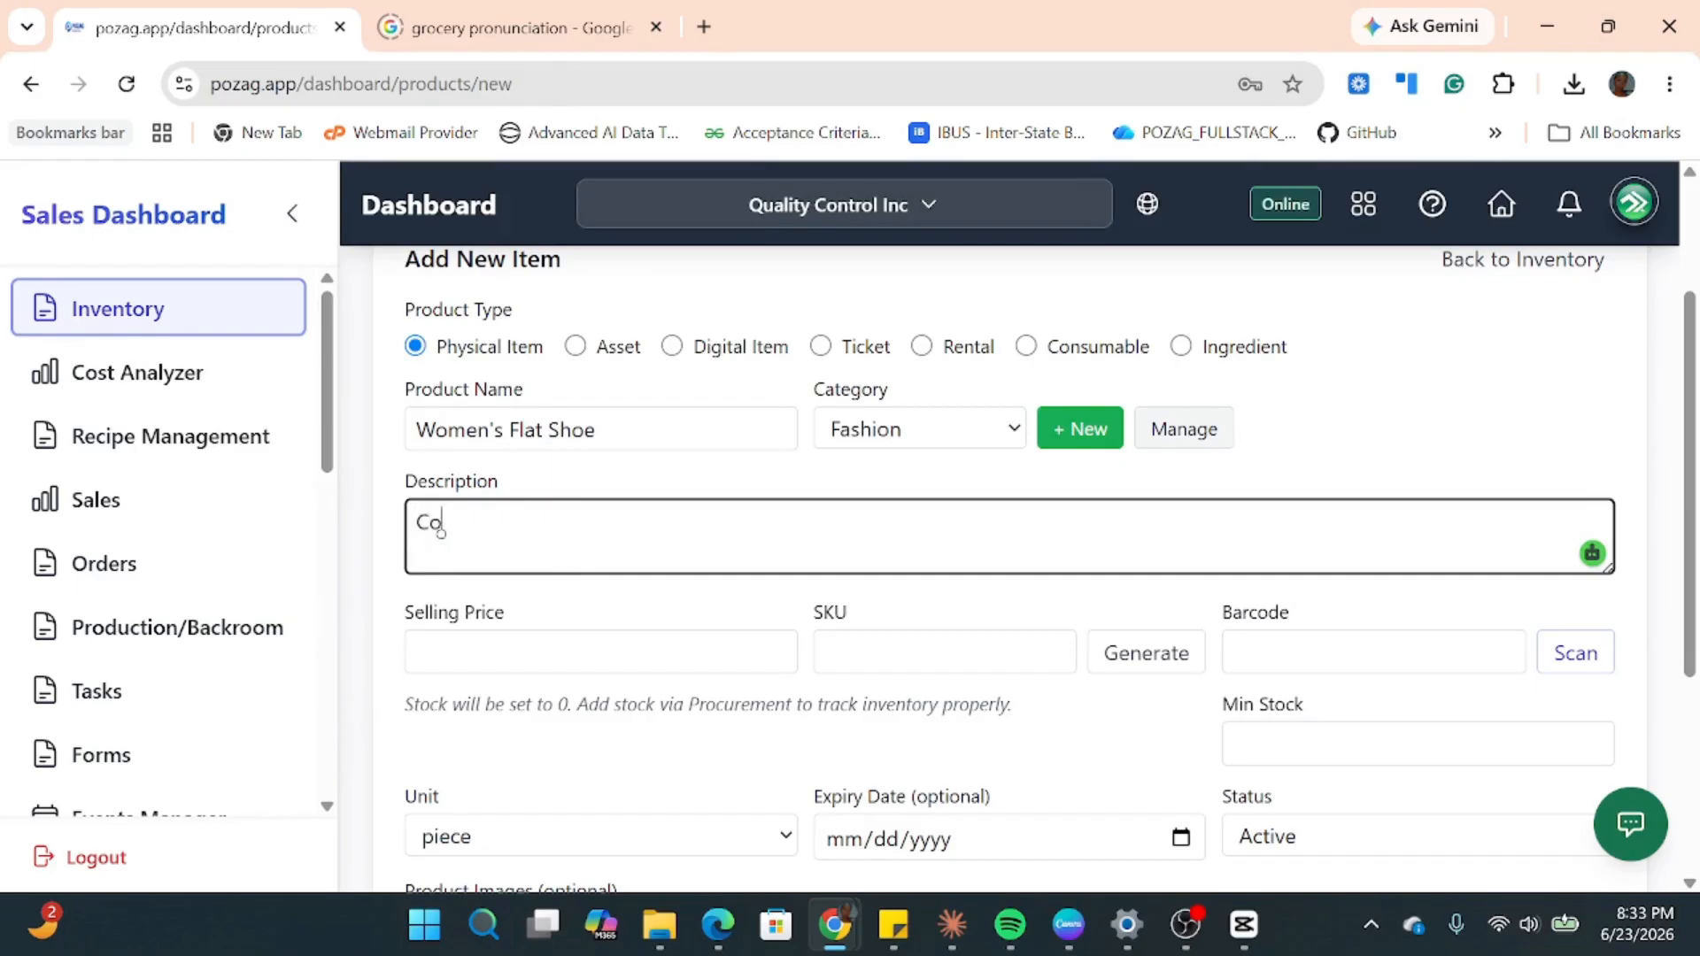
{"action": "type", "text": "mfortable wome"}
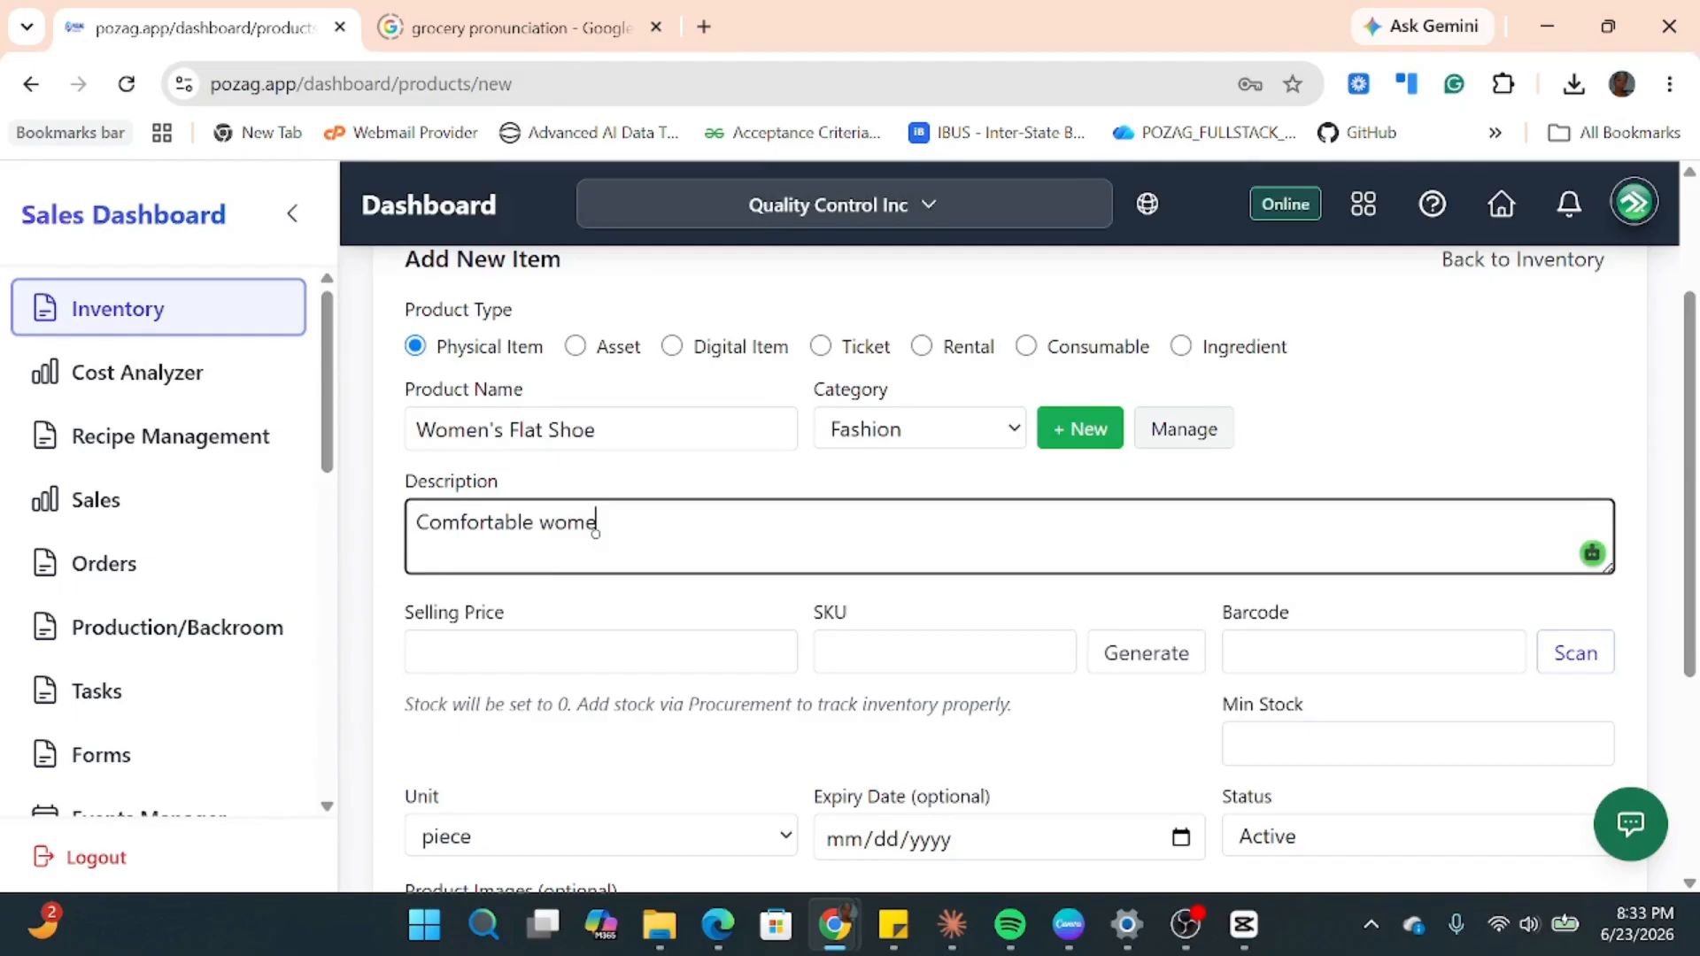
{"action": "type", "text": "n's flat shoe"}
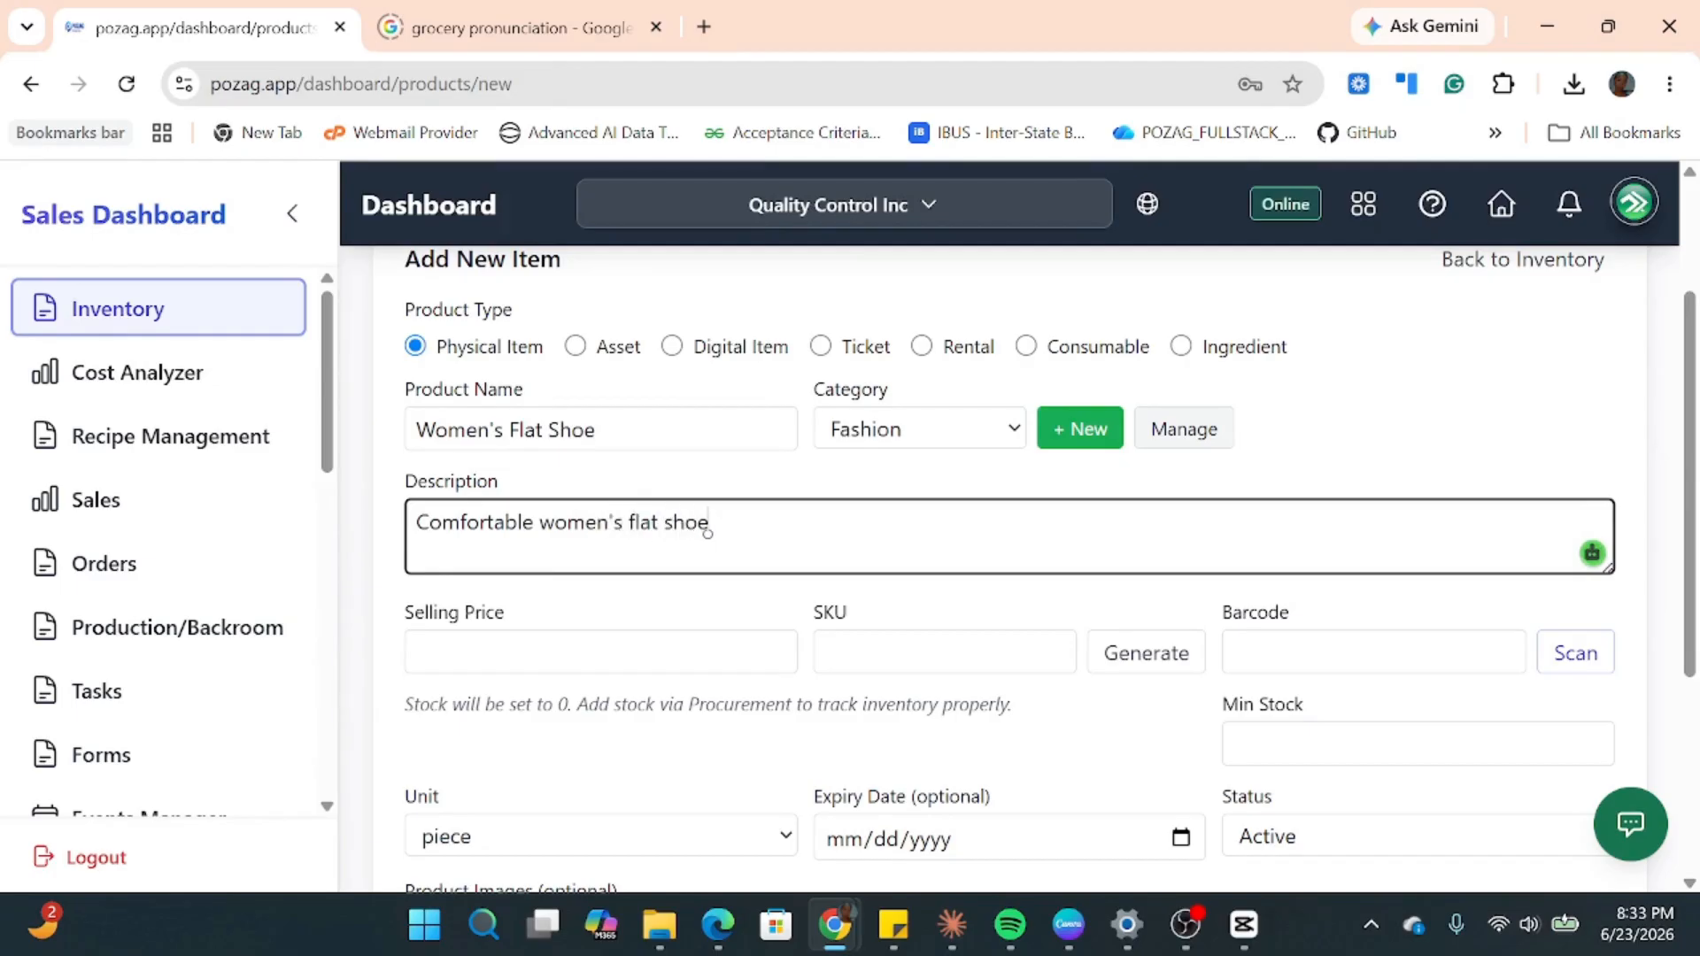
{"action": "type", "text": " suc"}
{"action": "key", "text": "BackSpace"}
{"action": "type", "text": "itable for"}
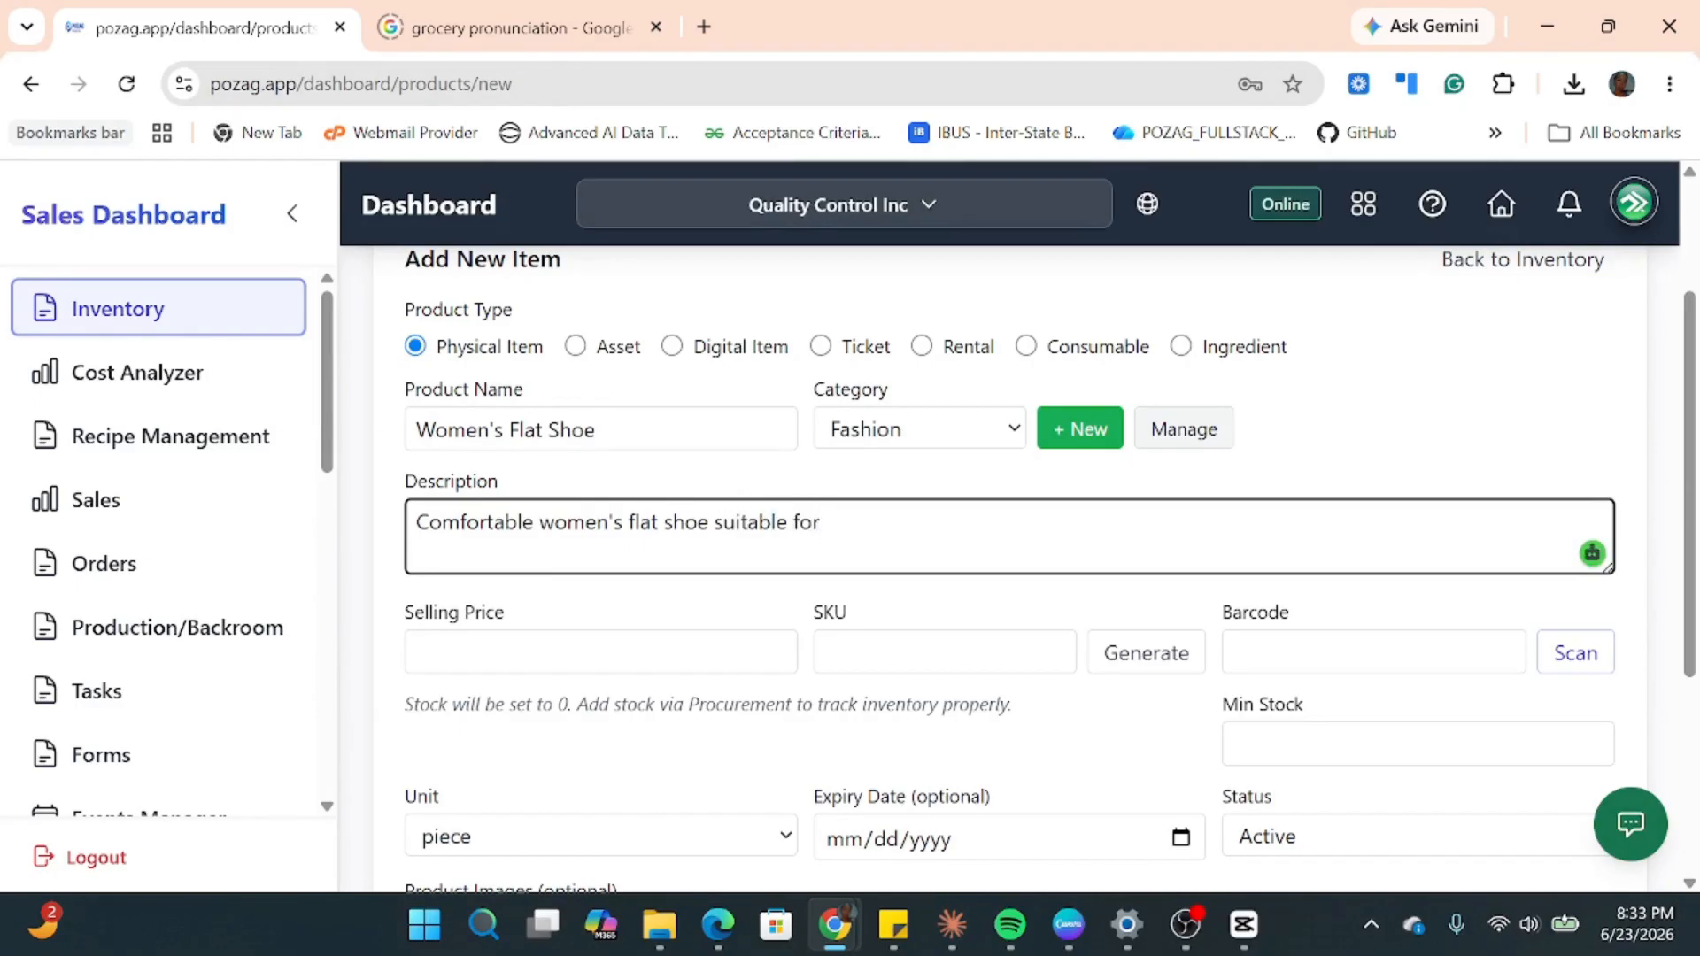
{"action": "type", "text": " casual and offic"}
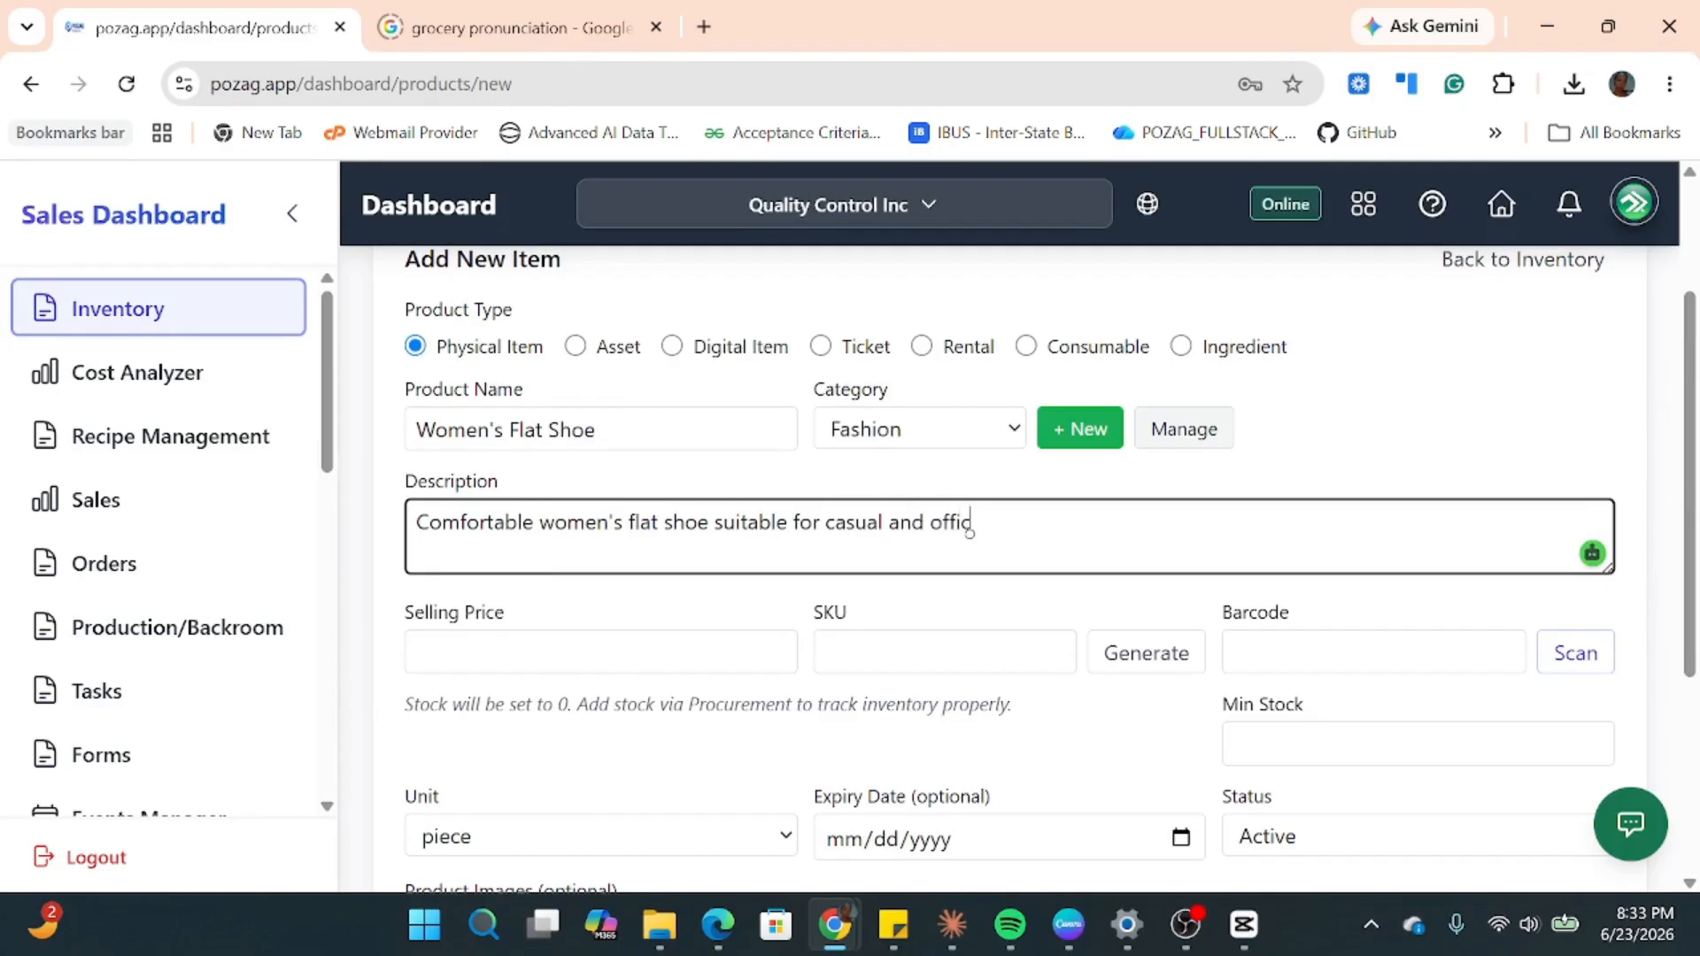
{"action": "type", "text": "e wear. Available"}
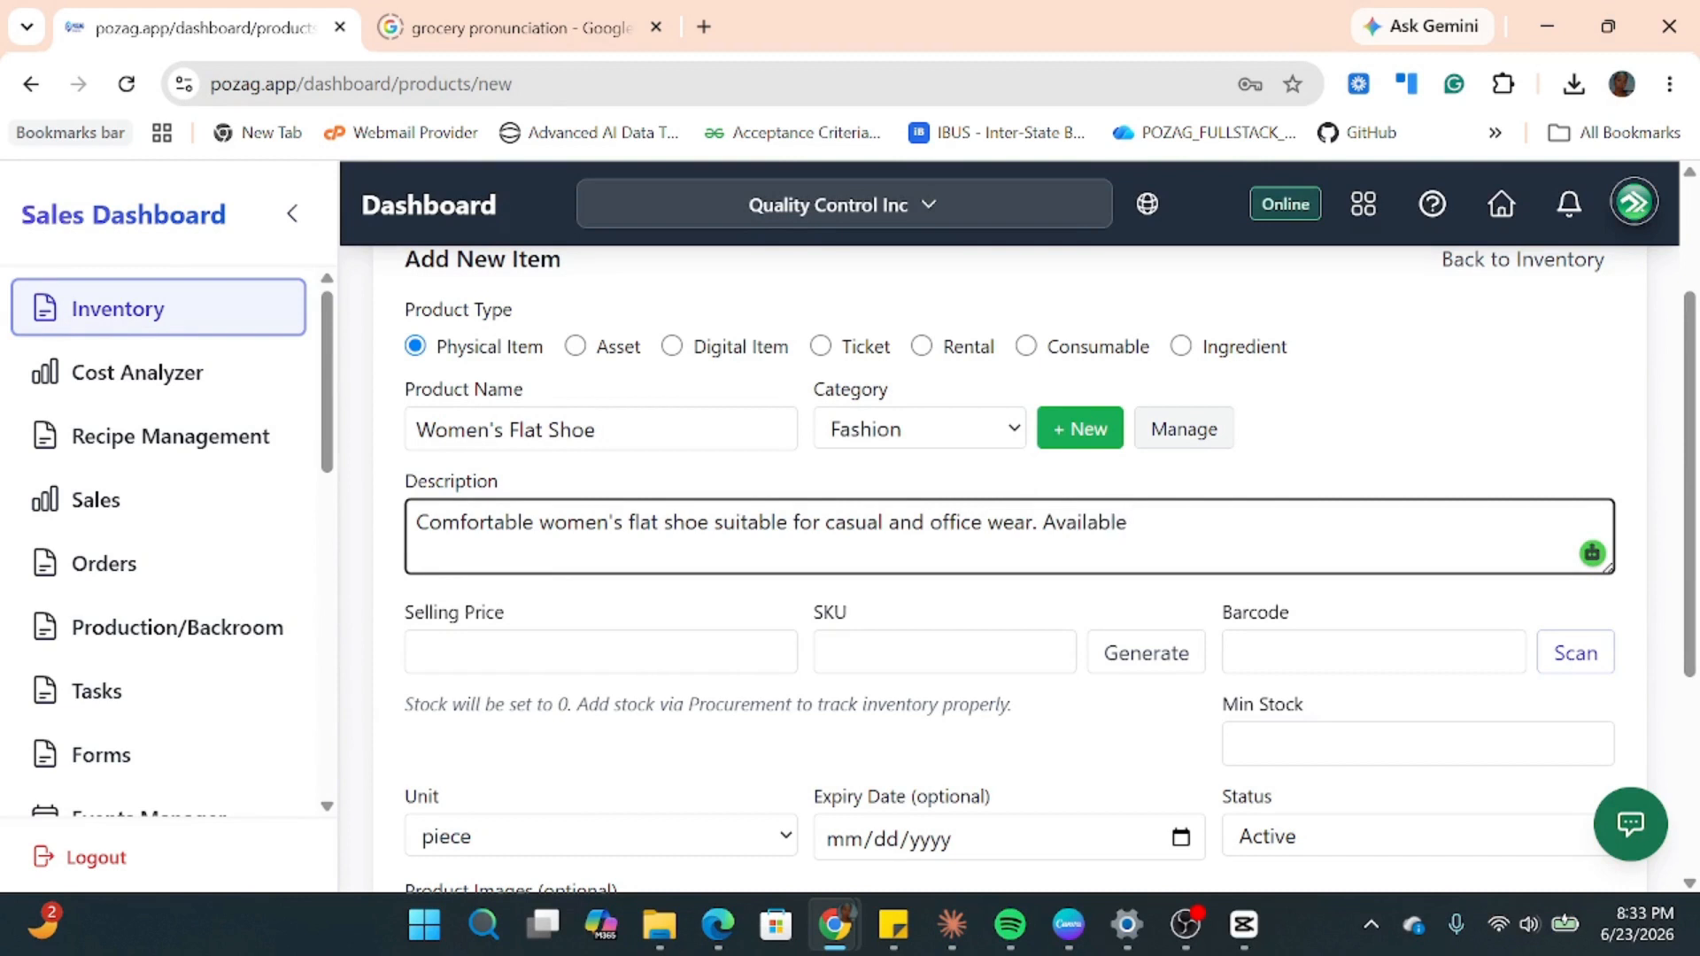
{"action": "type", "text": " in sizes 36-42 and in col"}
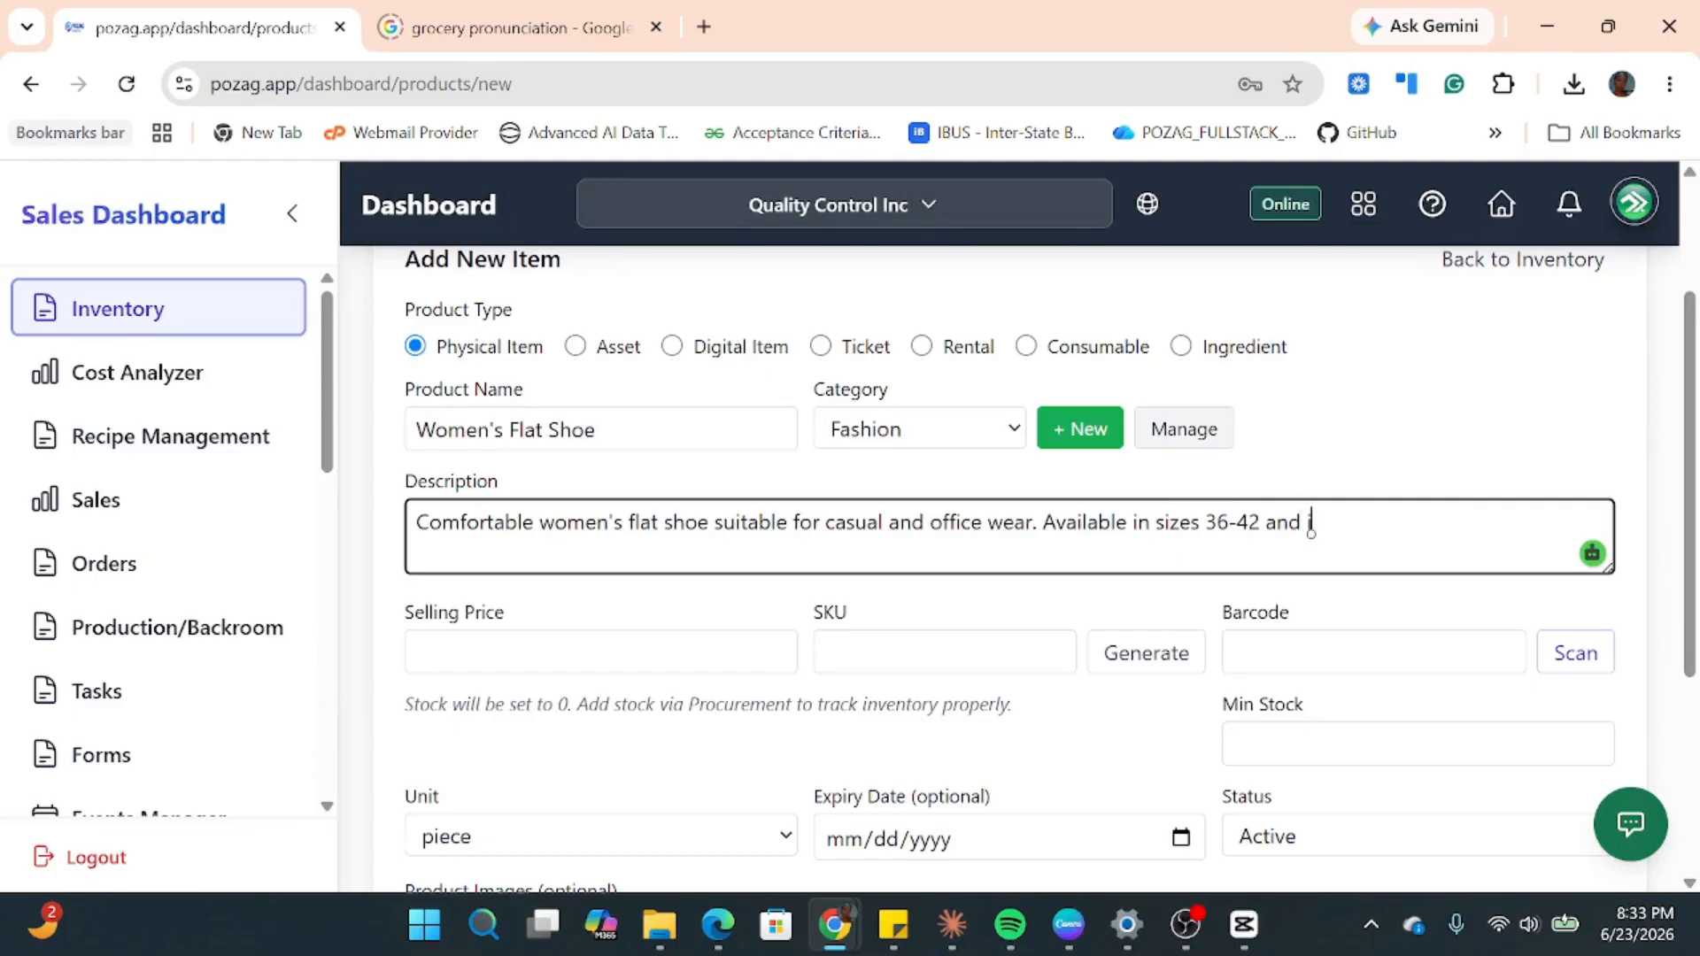
{"action": "type", "text": "urs,"}
{"action": "key", "text": "BackSpace"}
{"action": "key", "text": "BackSpace"}
{"action": "key", "text": "BackSpace"}
{"action": "key", "text": "BackSpace"}
{"action": "key", "text": "BackSpace"}
{"action": "type", "text": "lours"}
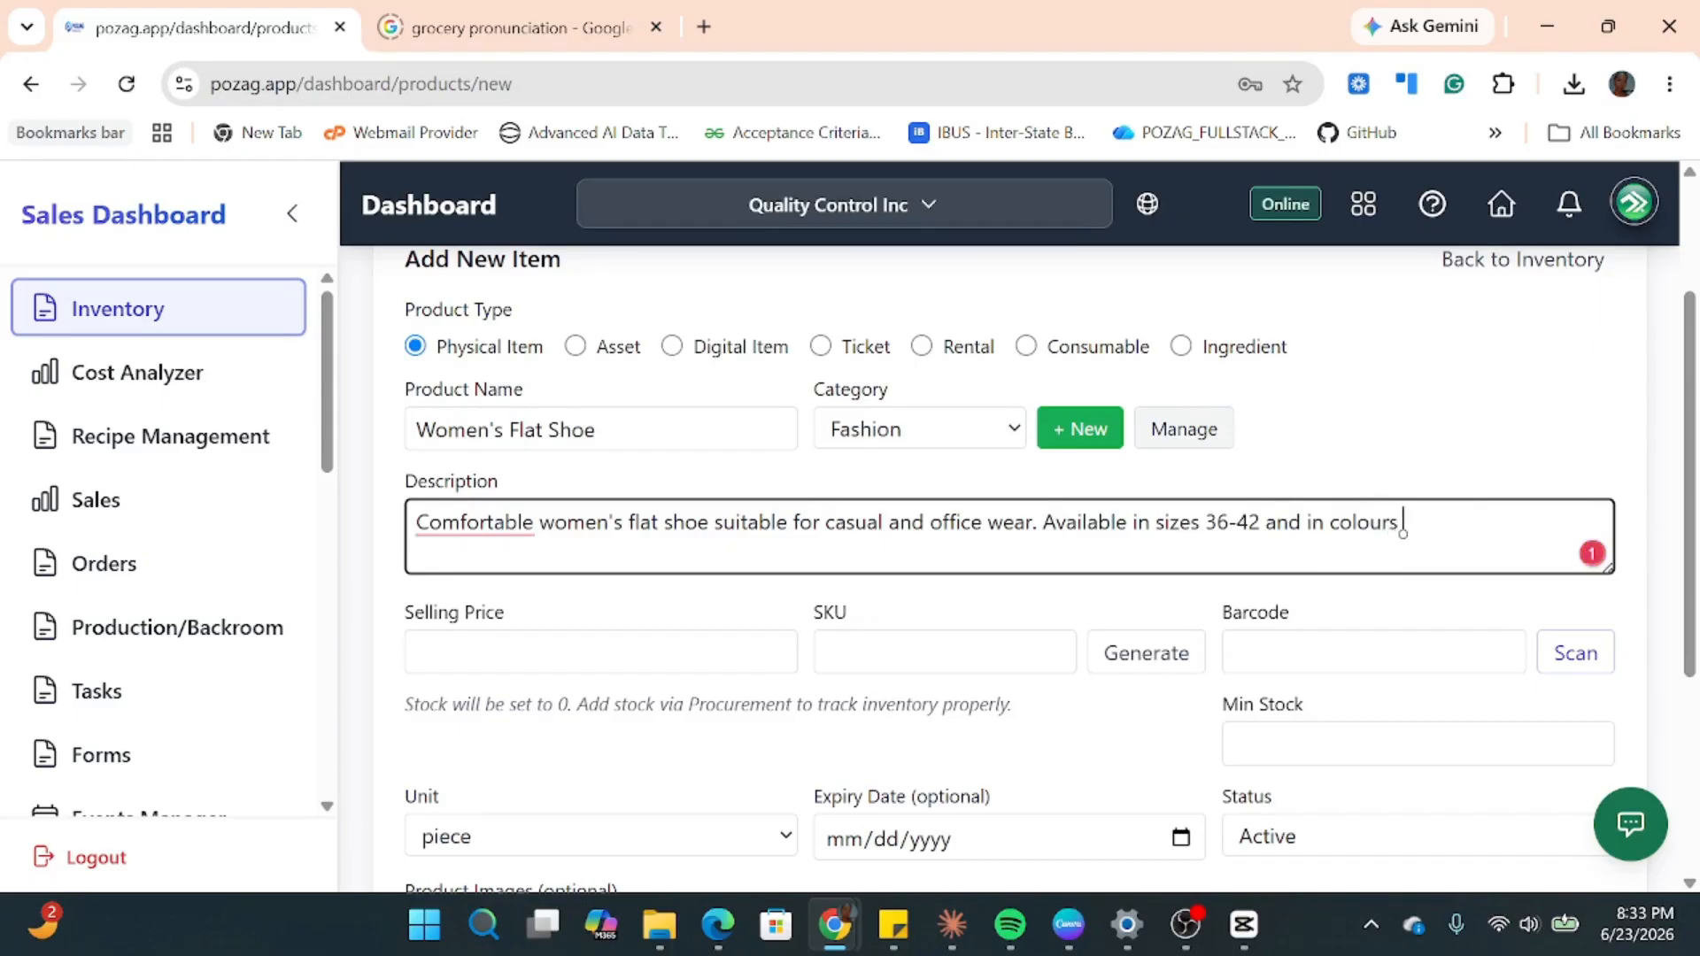
{"action": "type", "text": " red, white, bl"}
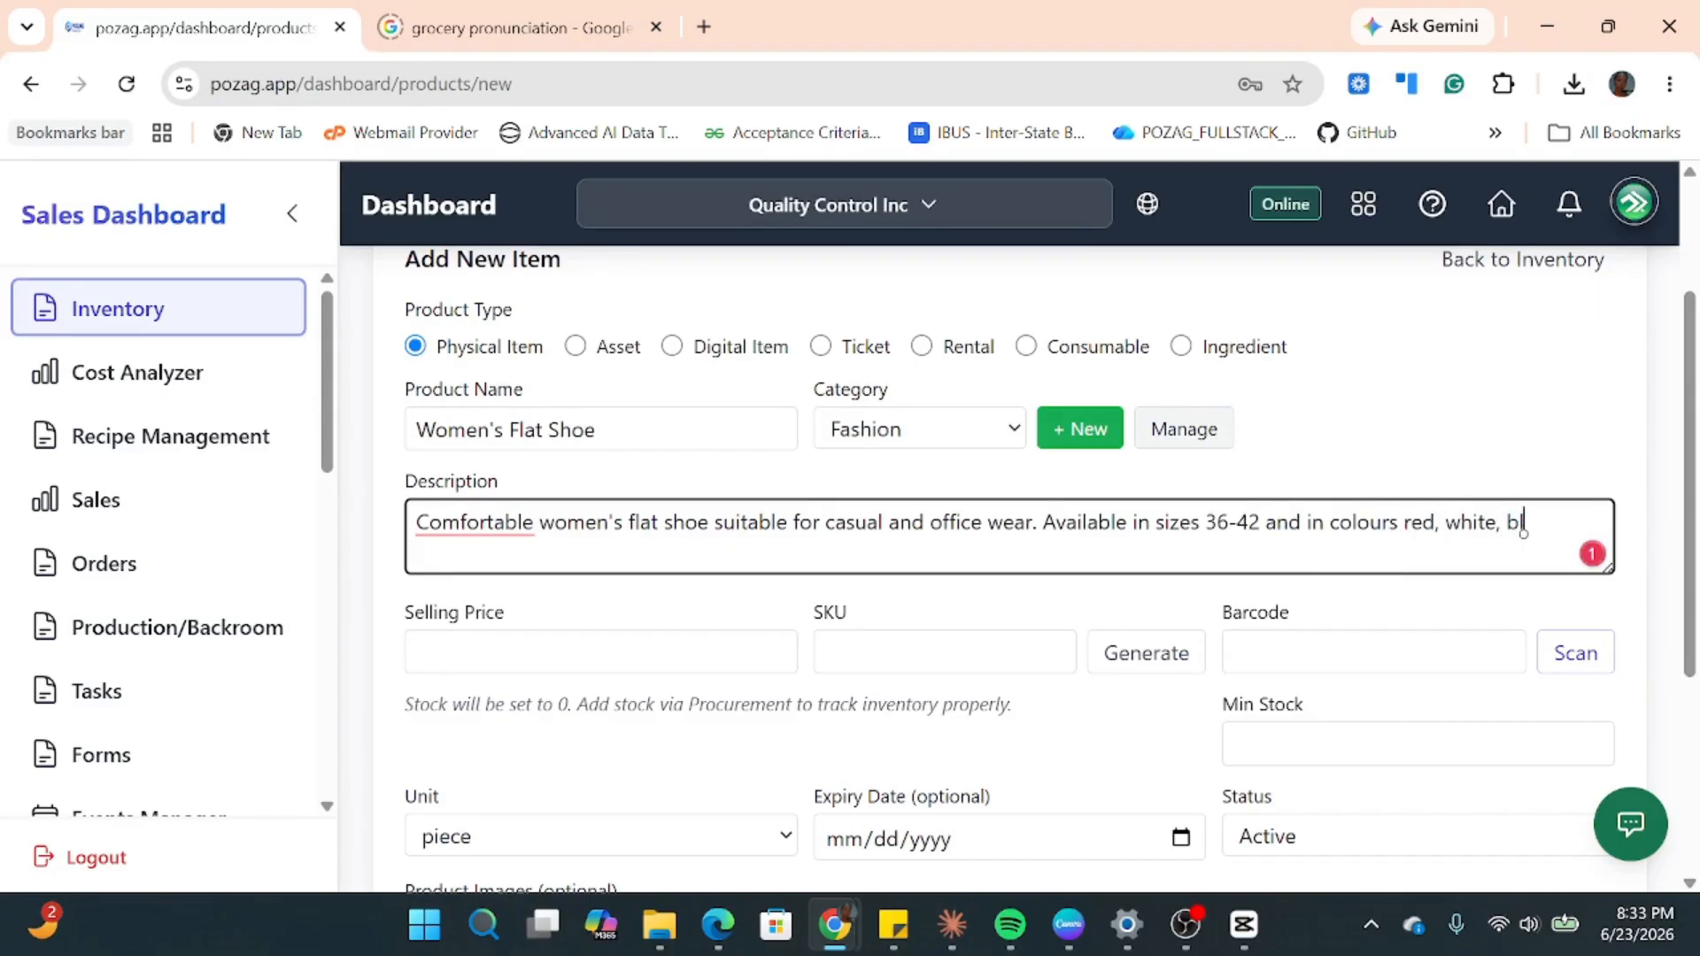
{"action": "type", "text": "ack, nude, br"}
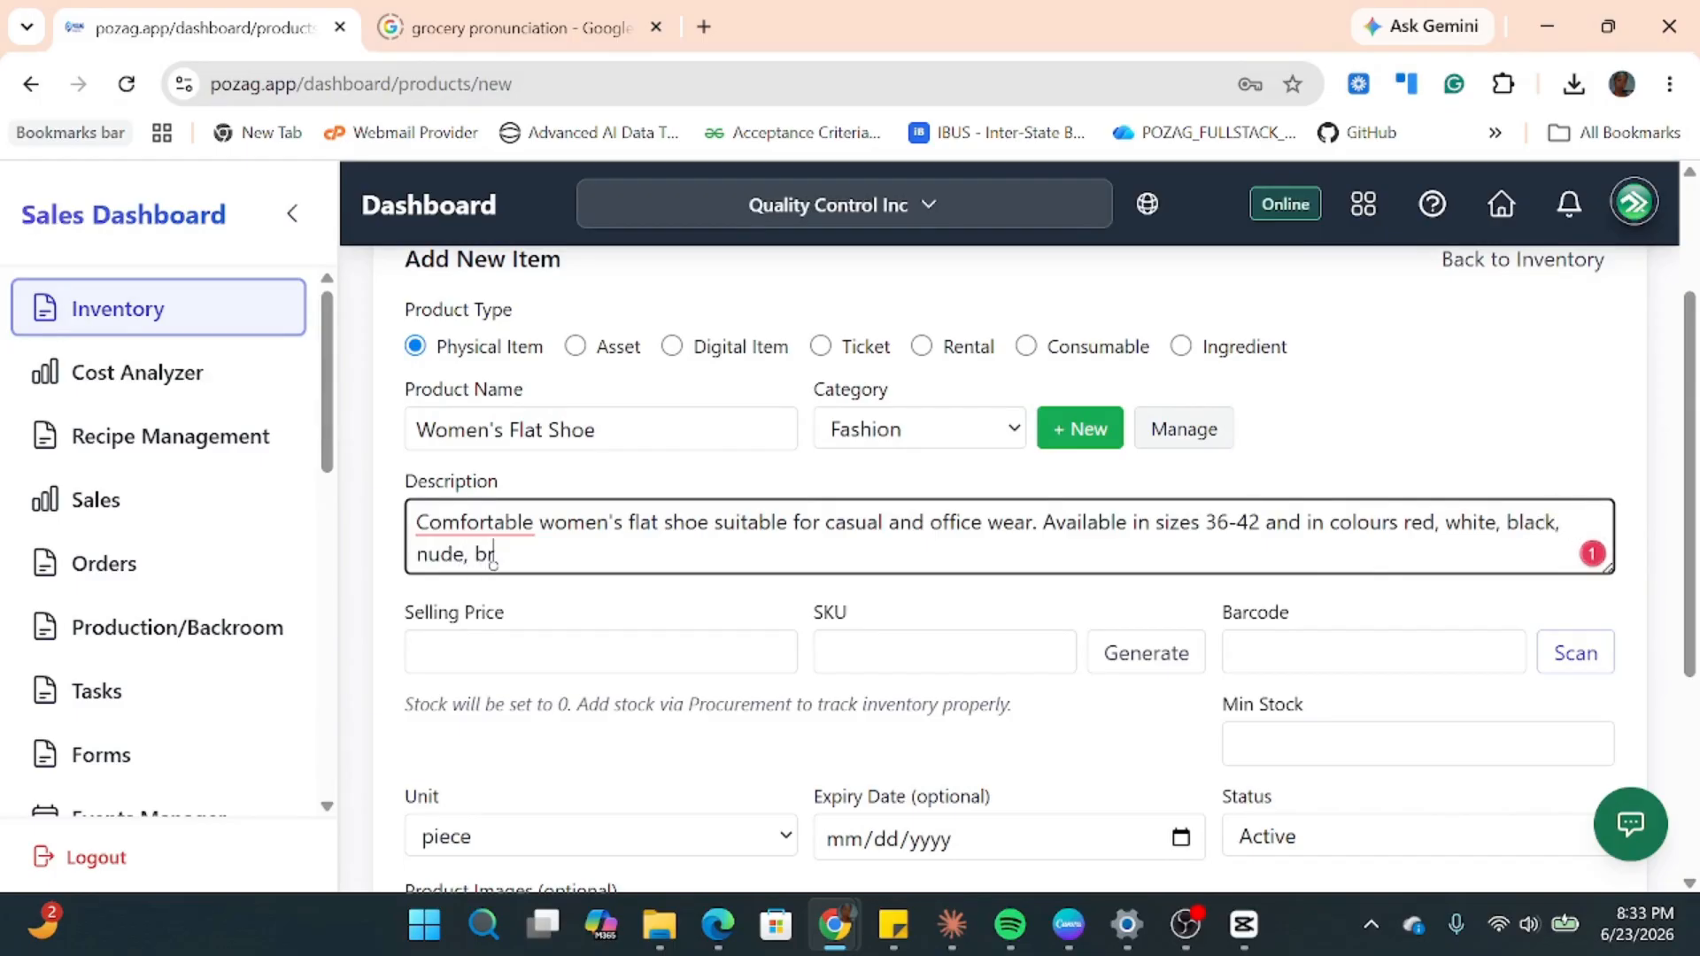
{"action": "type", "text": "own and navy blue"}
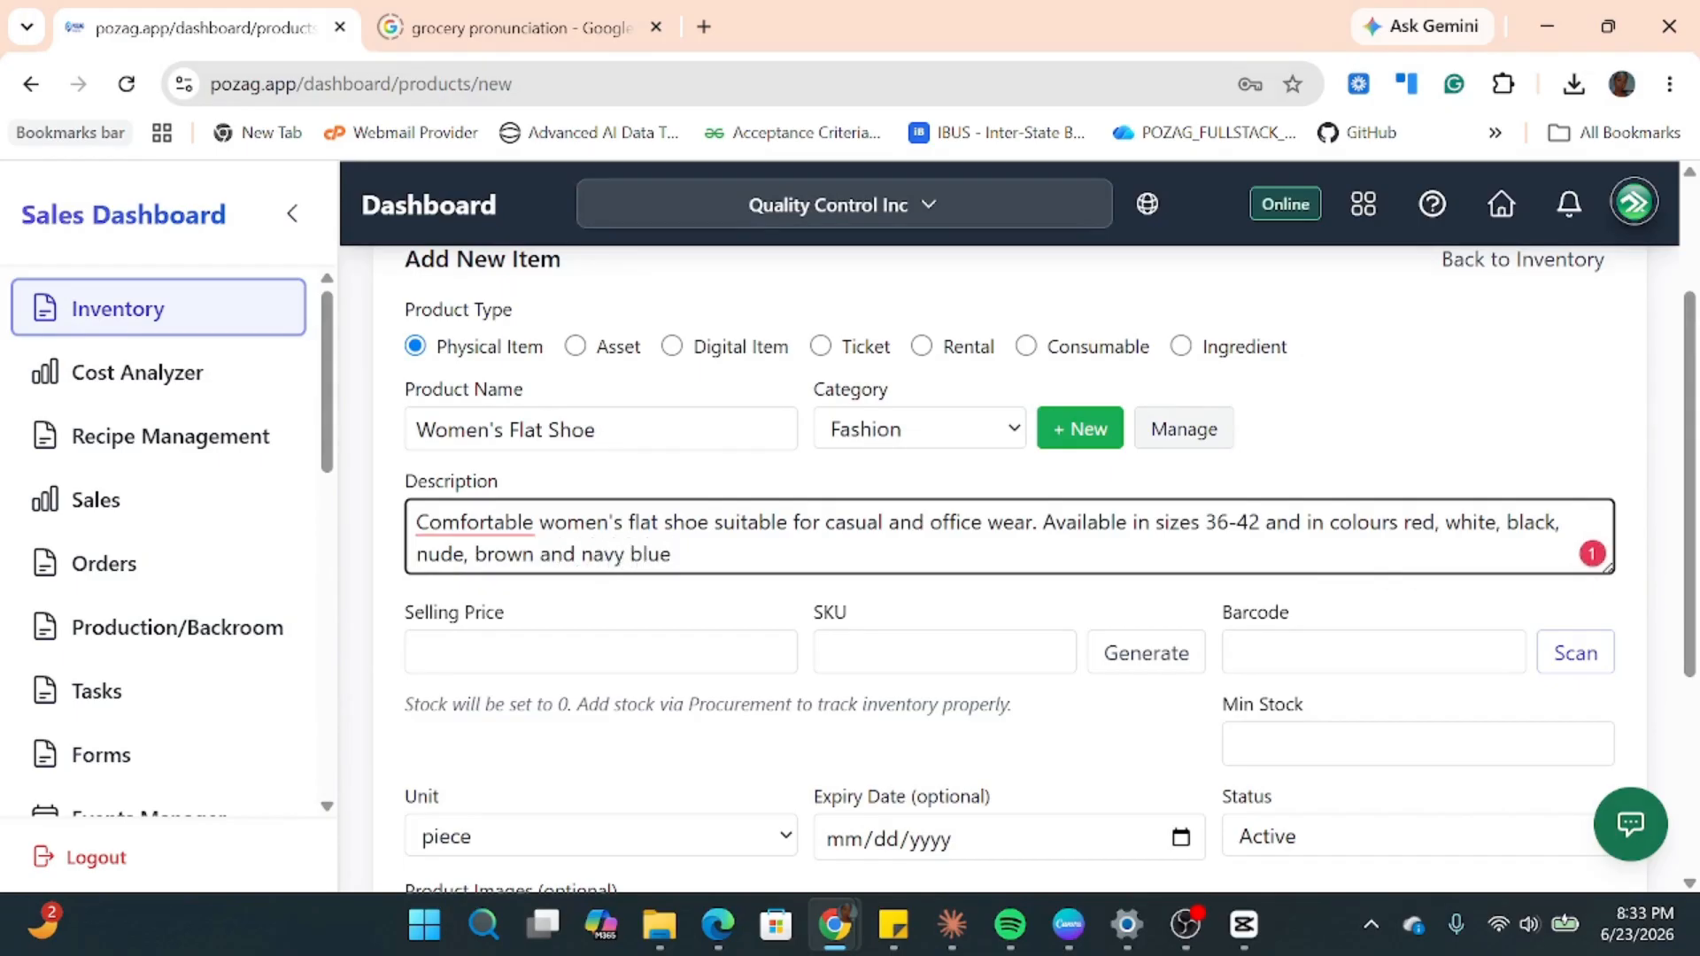
{"action": "type", "text": "."}
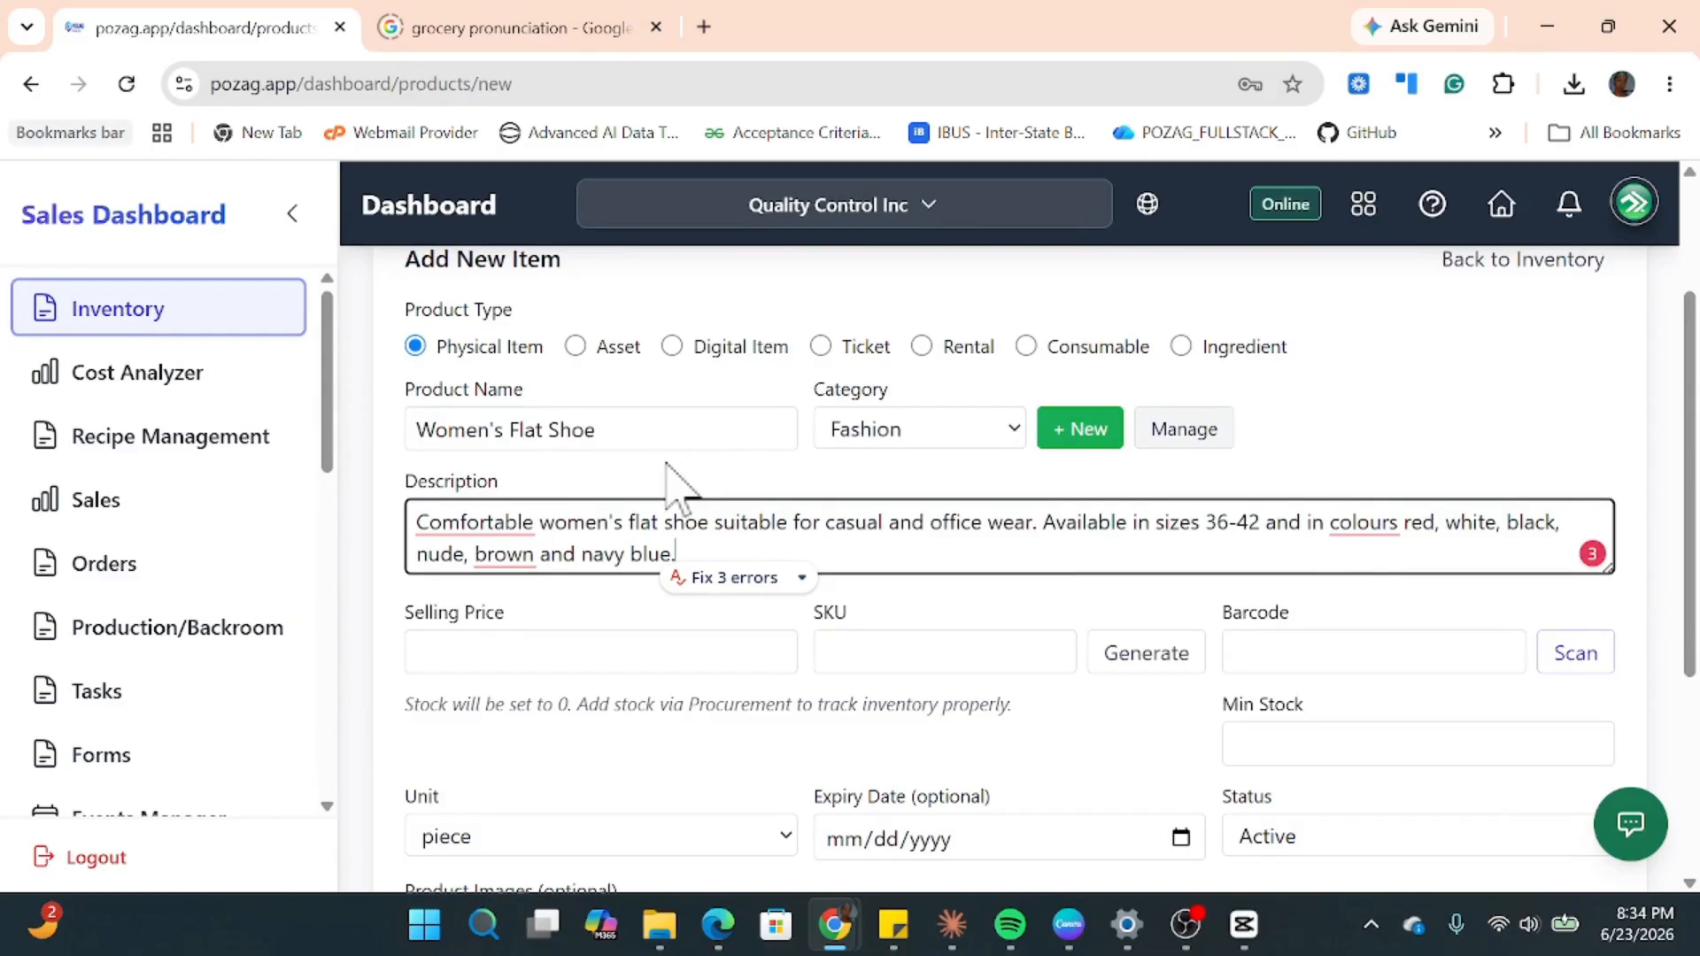
Set the selling price to 25000 and generate an SKU for the item automatically.
{"action": "scroll", "coordinate": [651, 510], "scroll_direction": "down", "scroll_amount": 3}
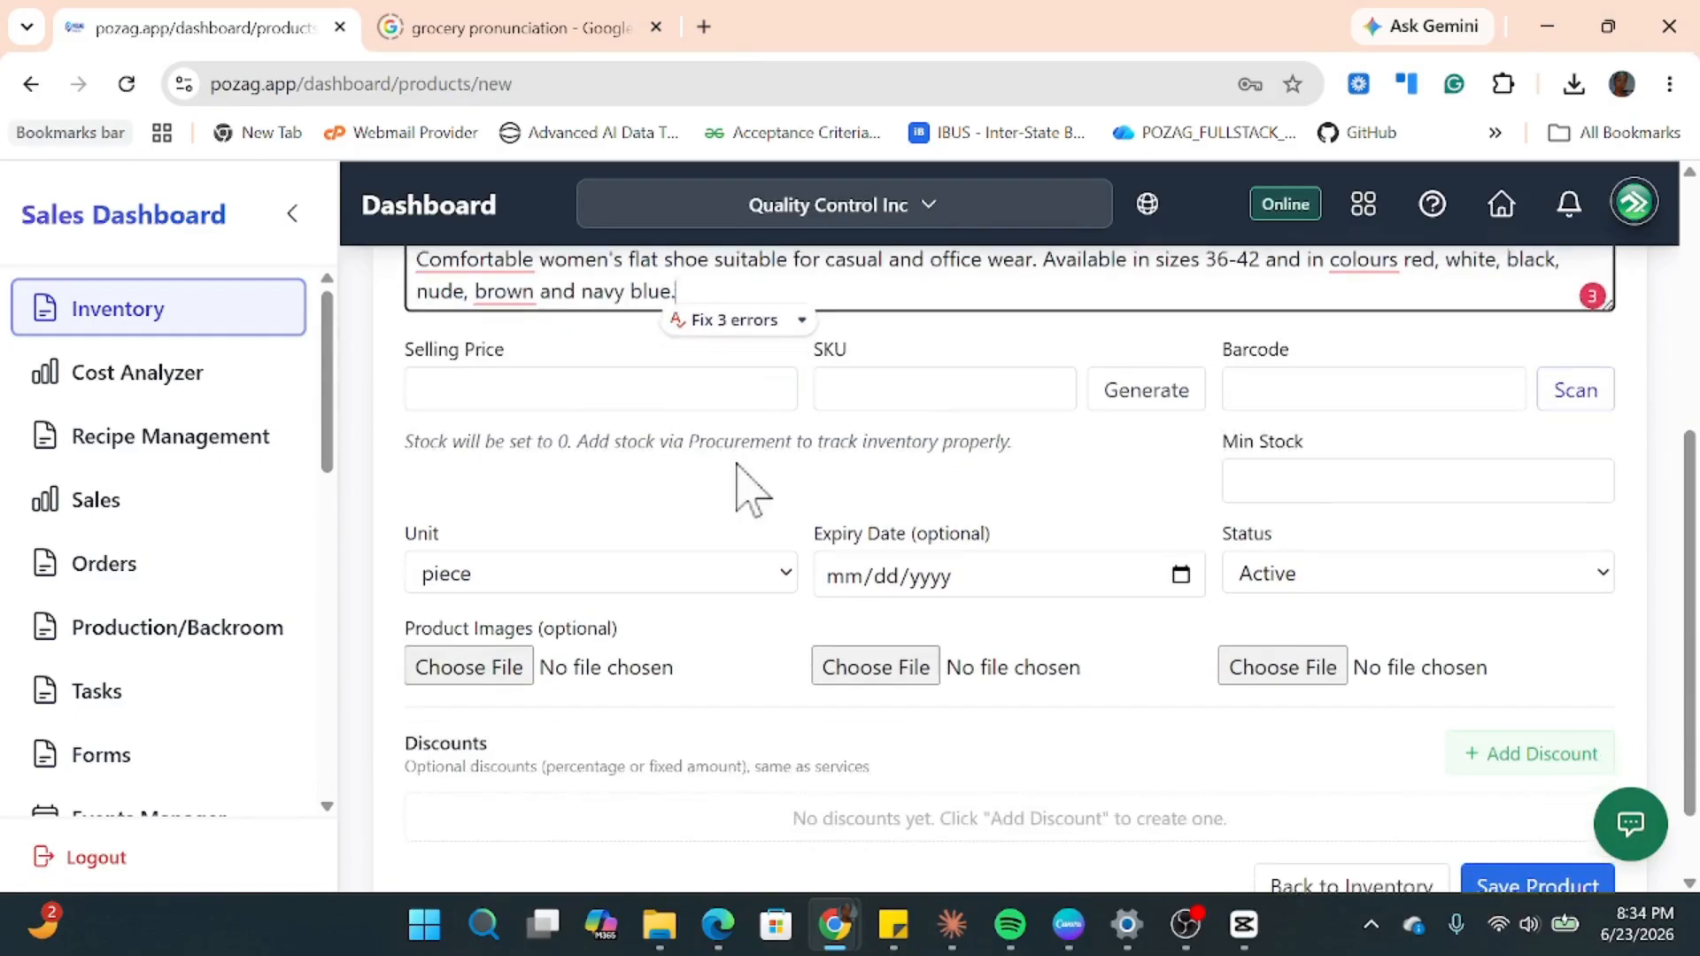
{"action": "left_click", "coordinate": [585, 387]}
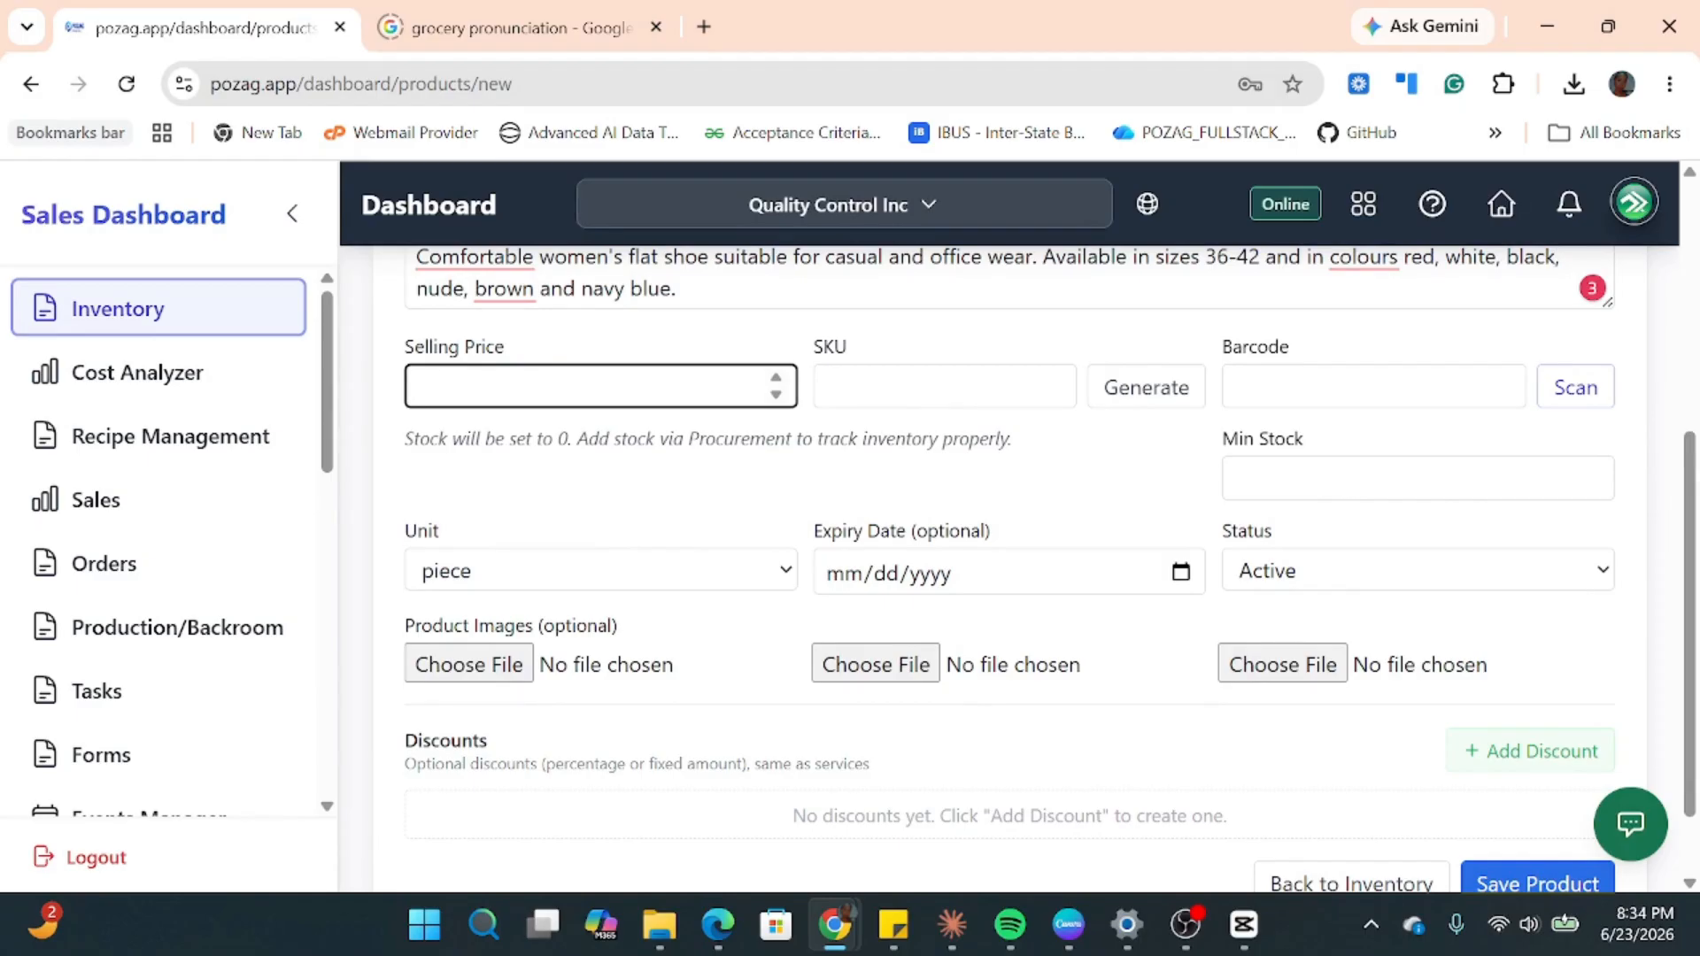
{"action": "type", "text": "25000"}
{"action": "left_click", "coordinate": [895, 387]}
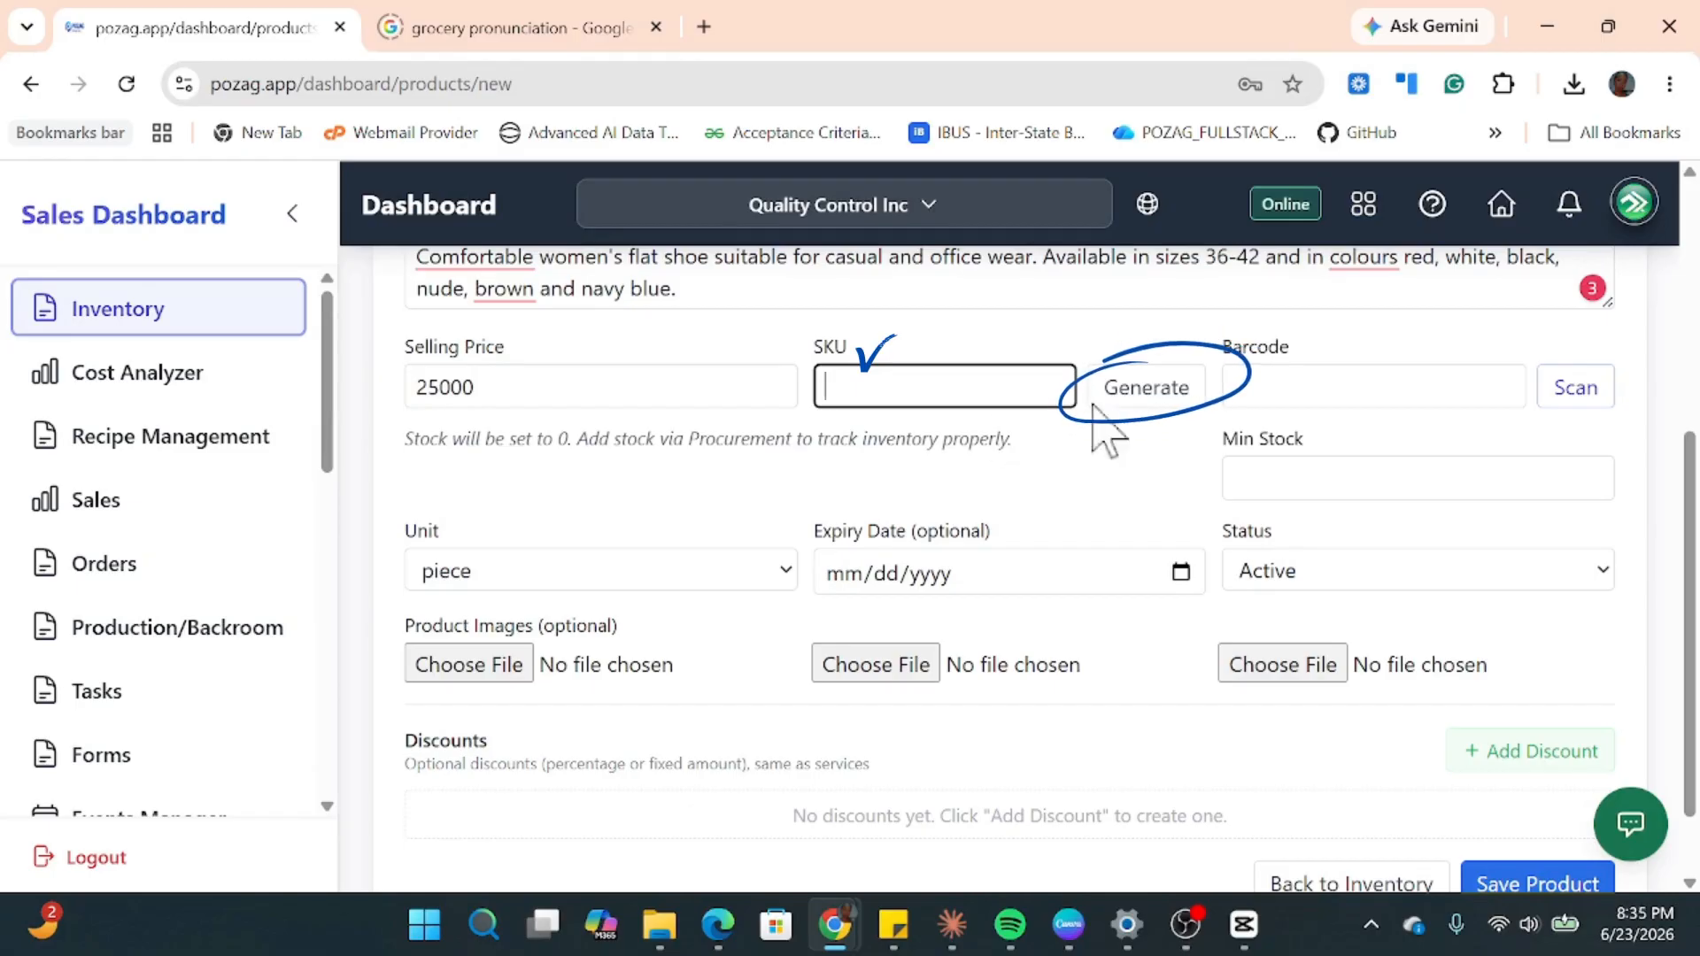
{"action": "left_click", "coordinate": [1144, 403]}
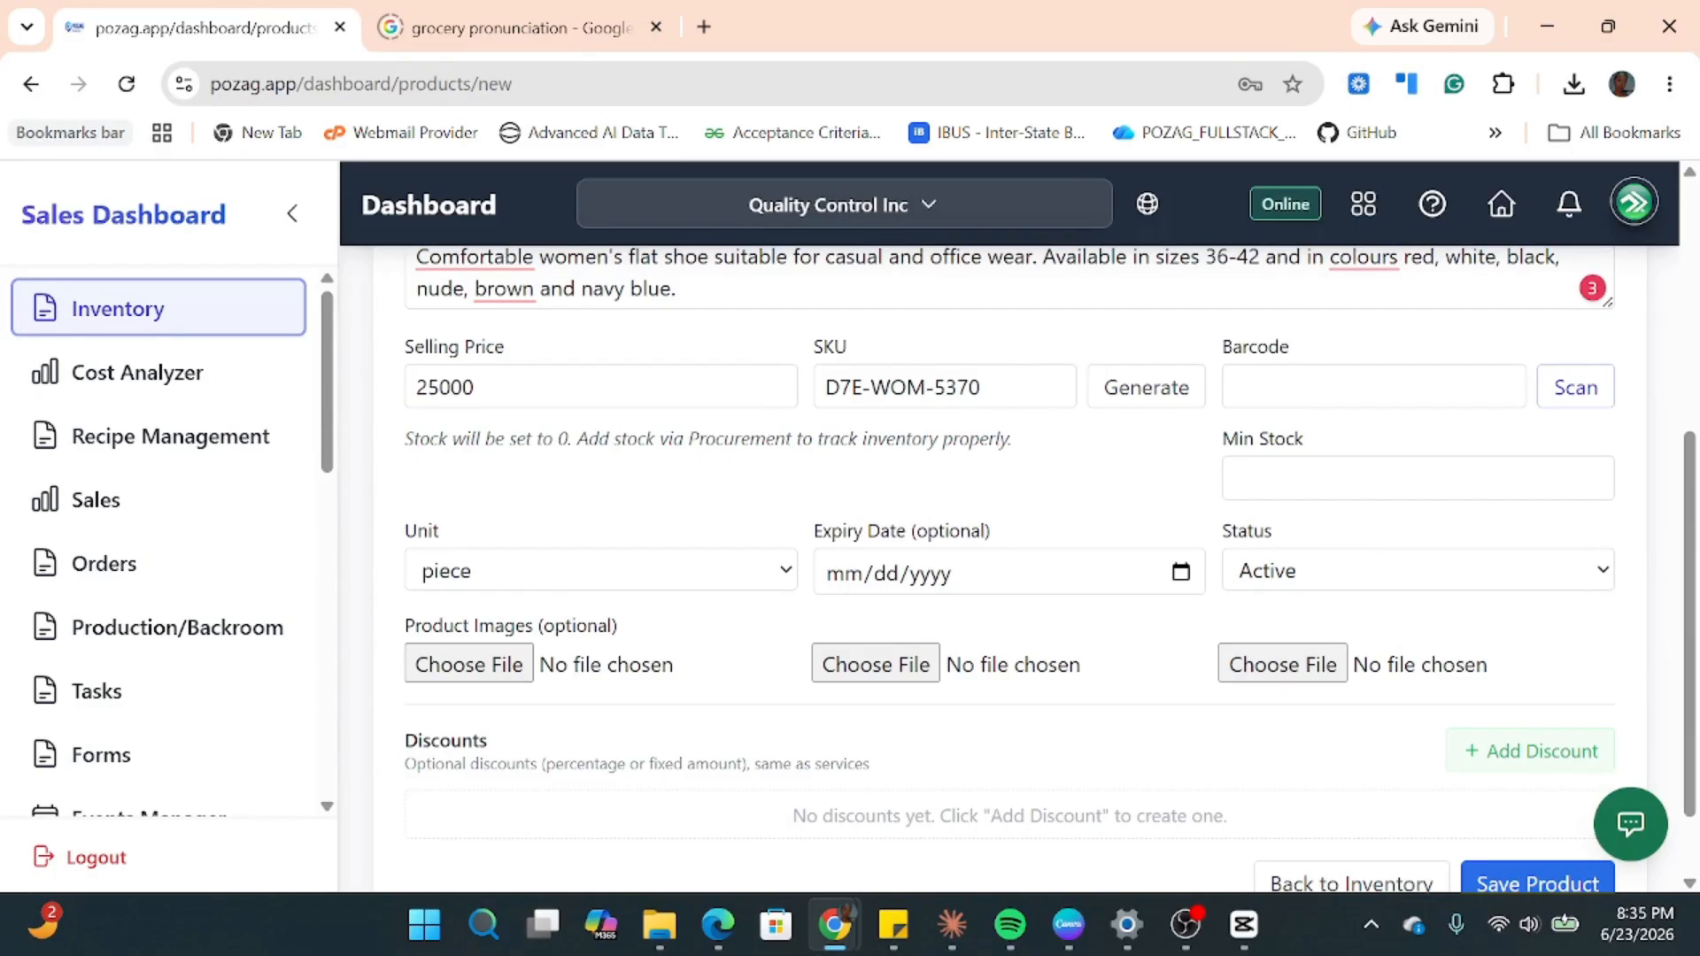
Look at the barcode scanning options for the item and close the scanner without scanning.
{"action": "left_click", "coordinate": [1389, 371]}
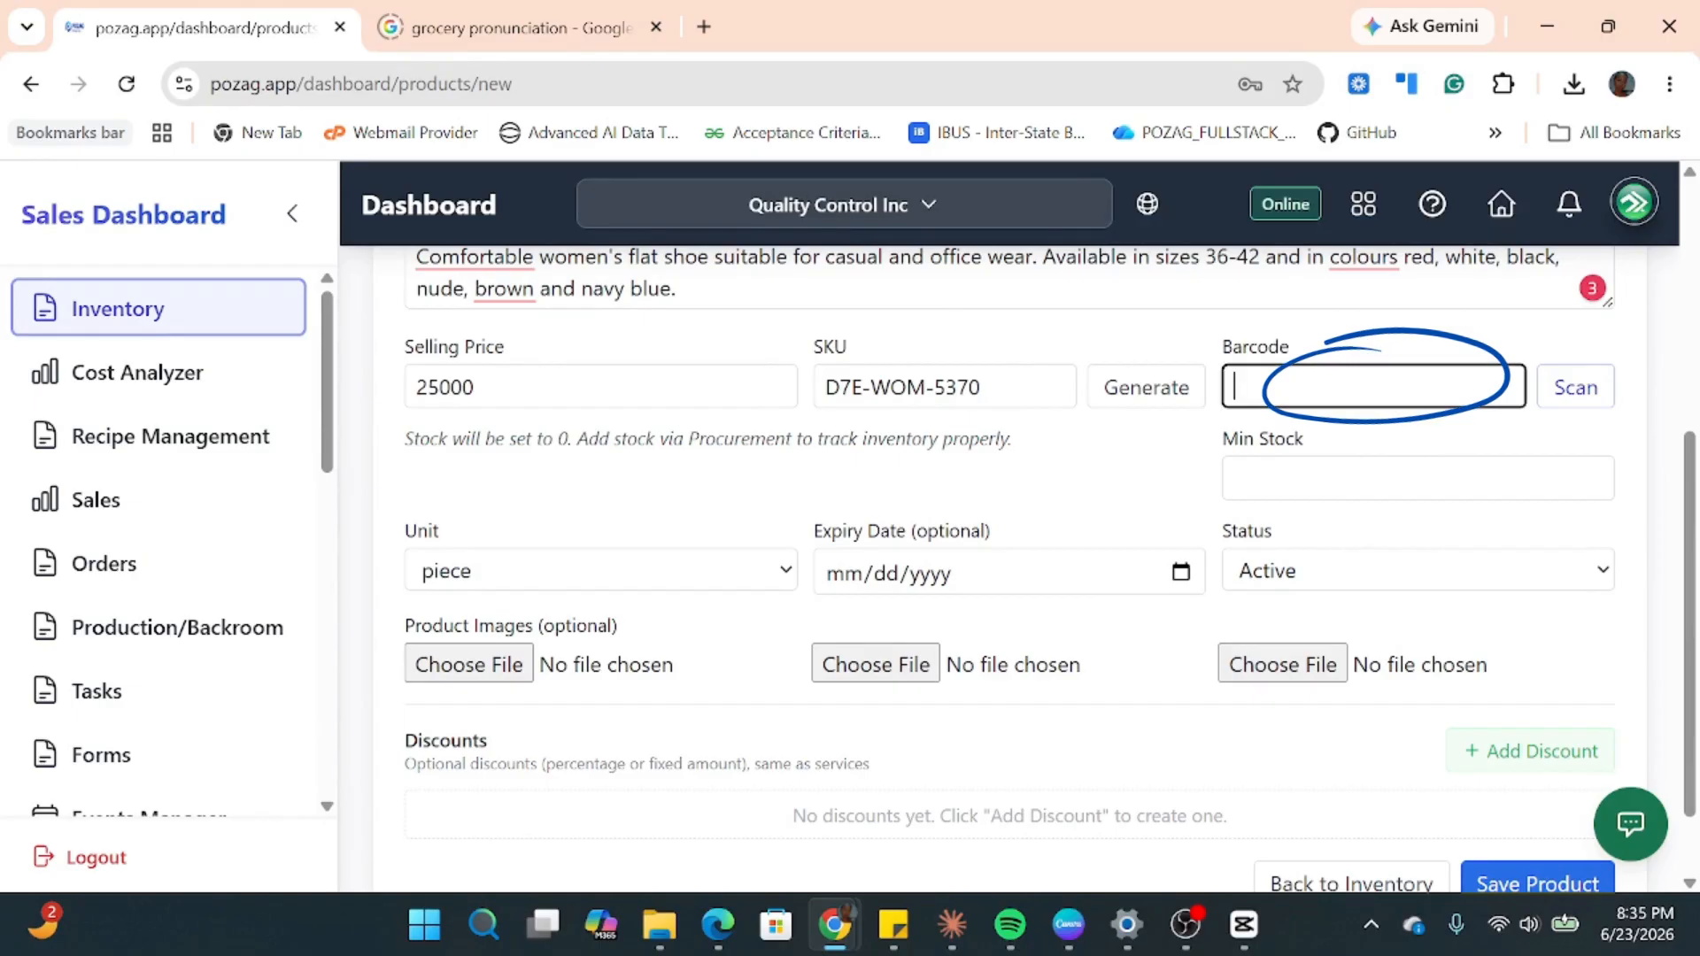
{"action": "left_click", "coordinate": [1580, 394]}
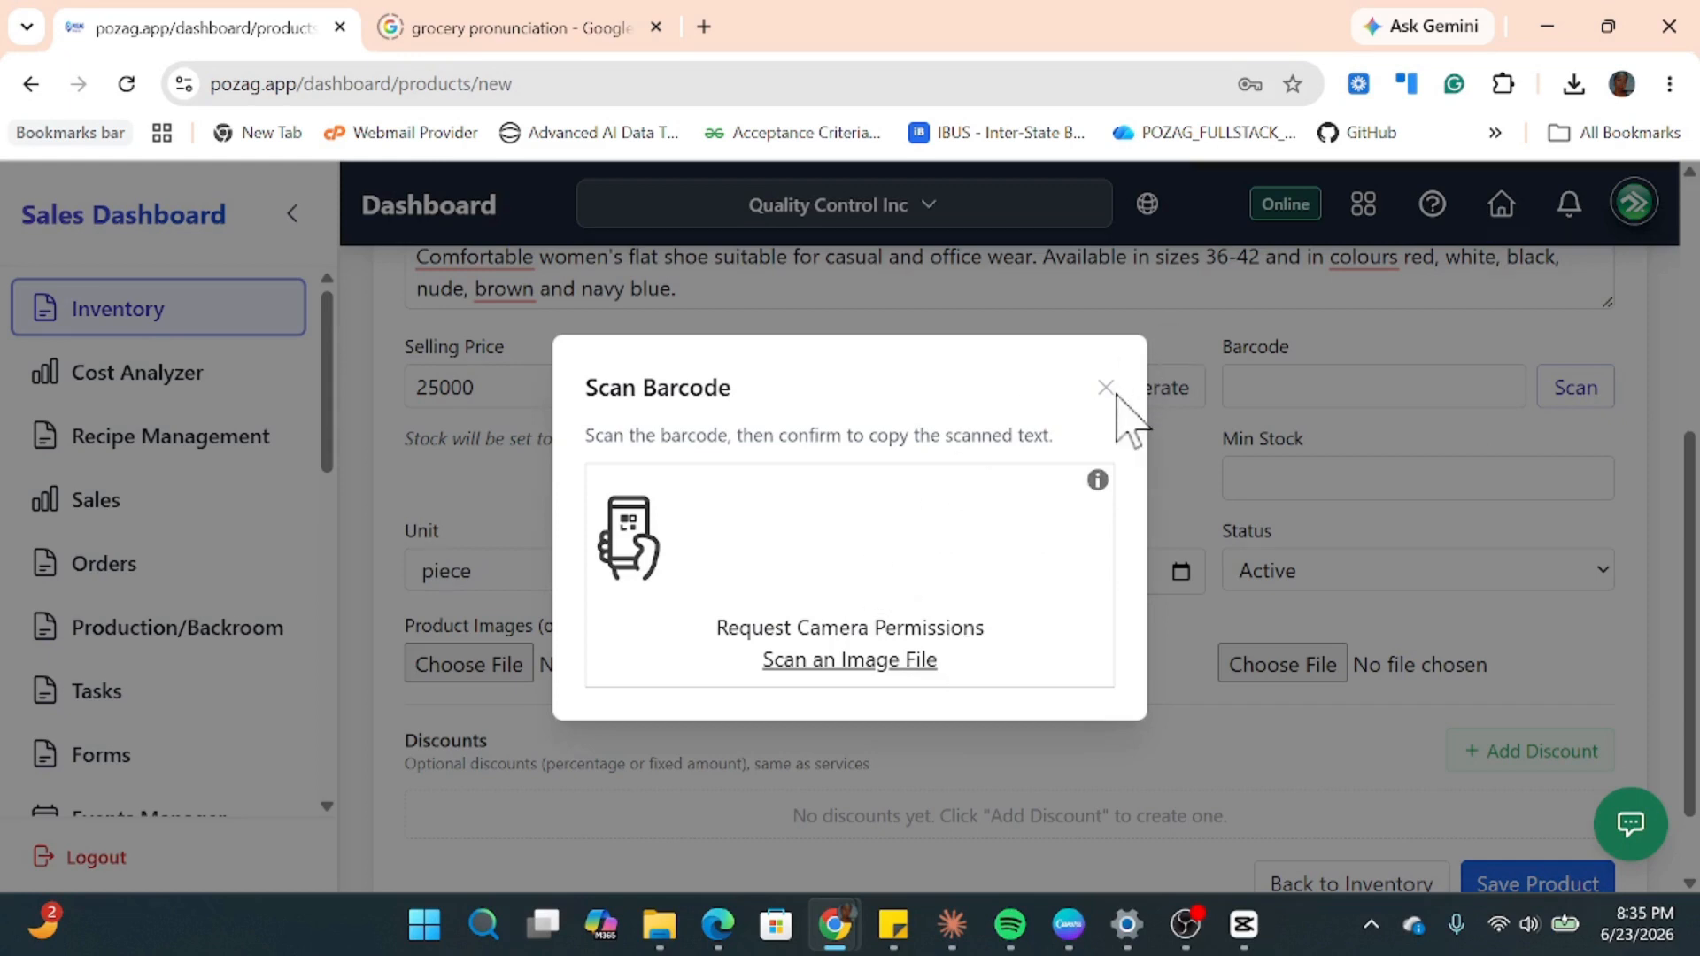
{"action": "left_click", "coordinate": [1106, 388]}
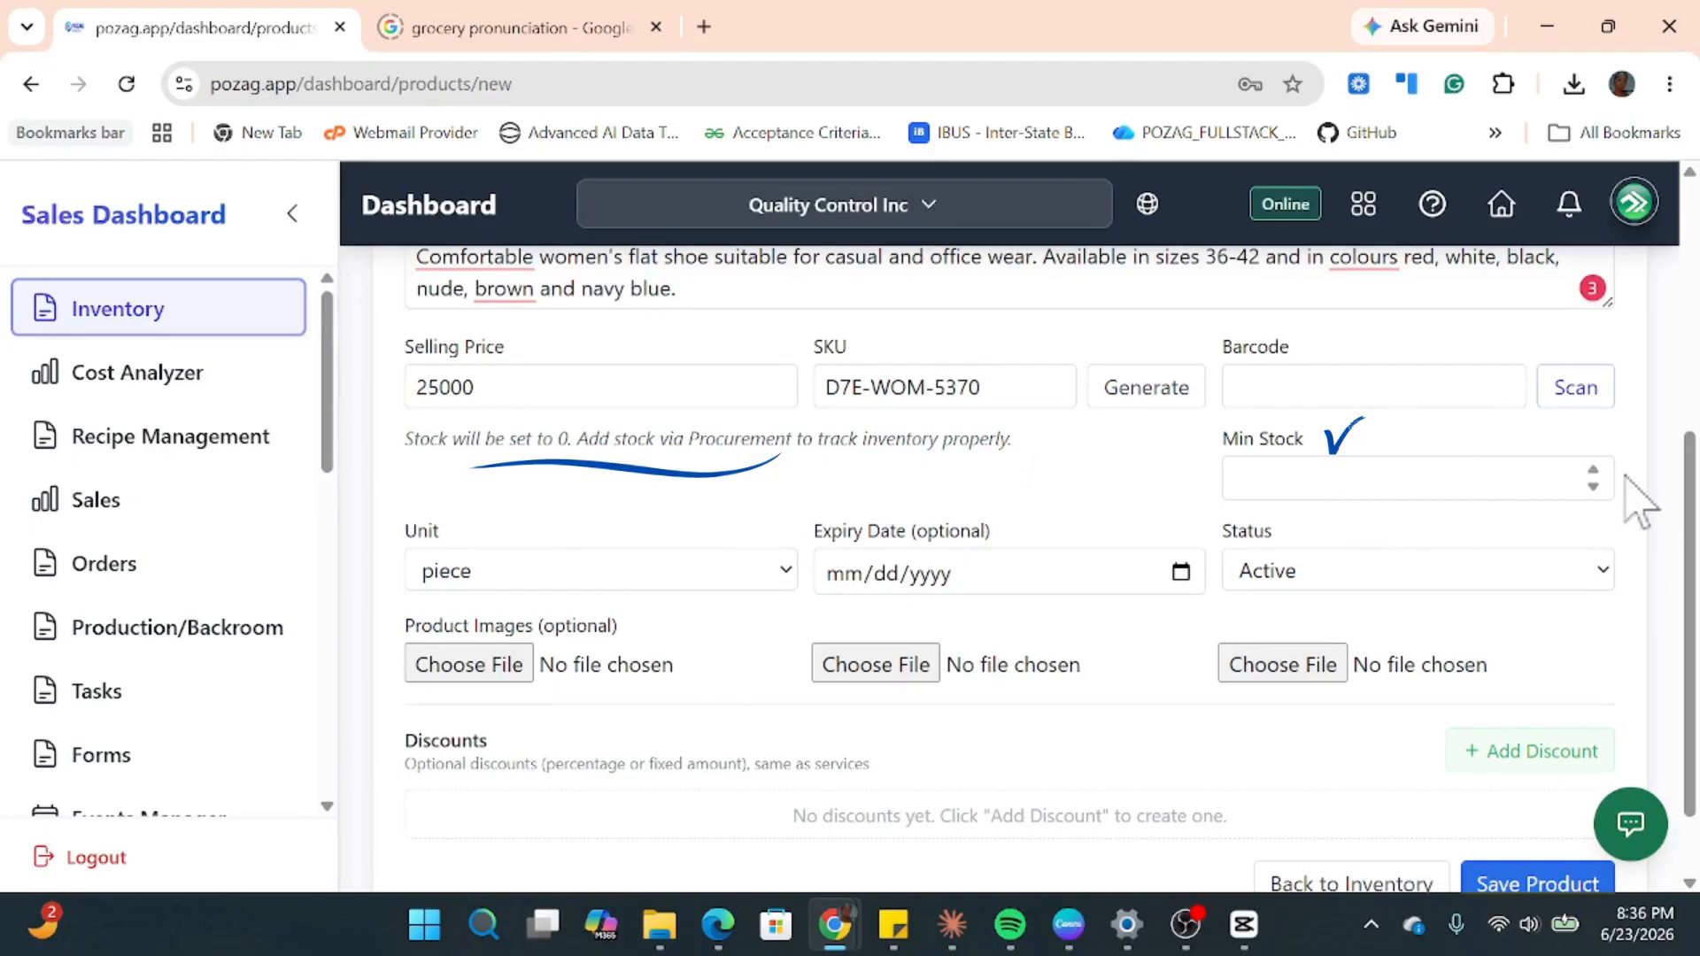
{"action": "left_click", "coordinate": [1593, 470]}
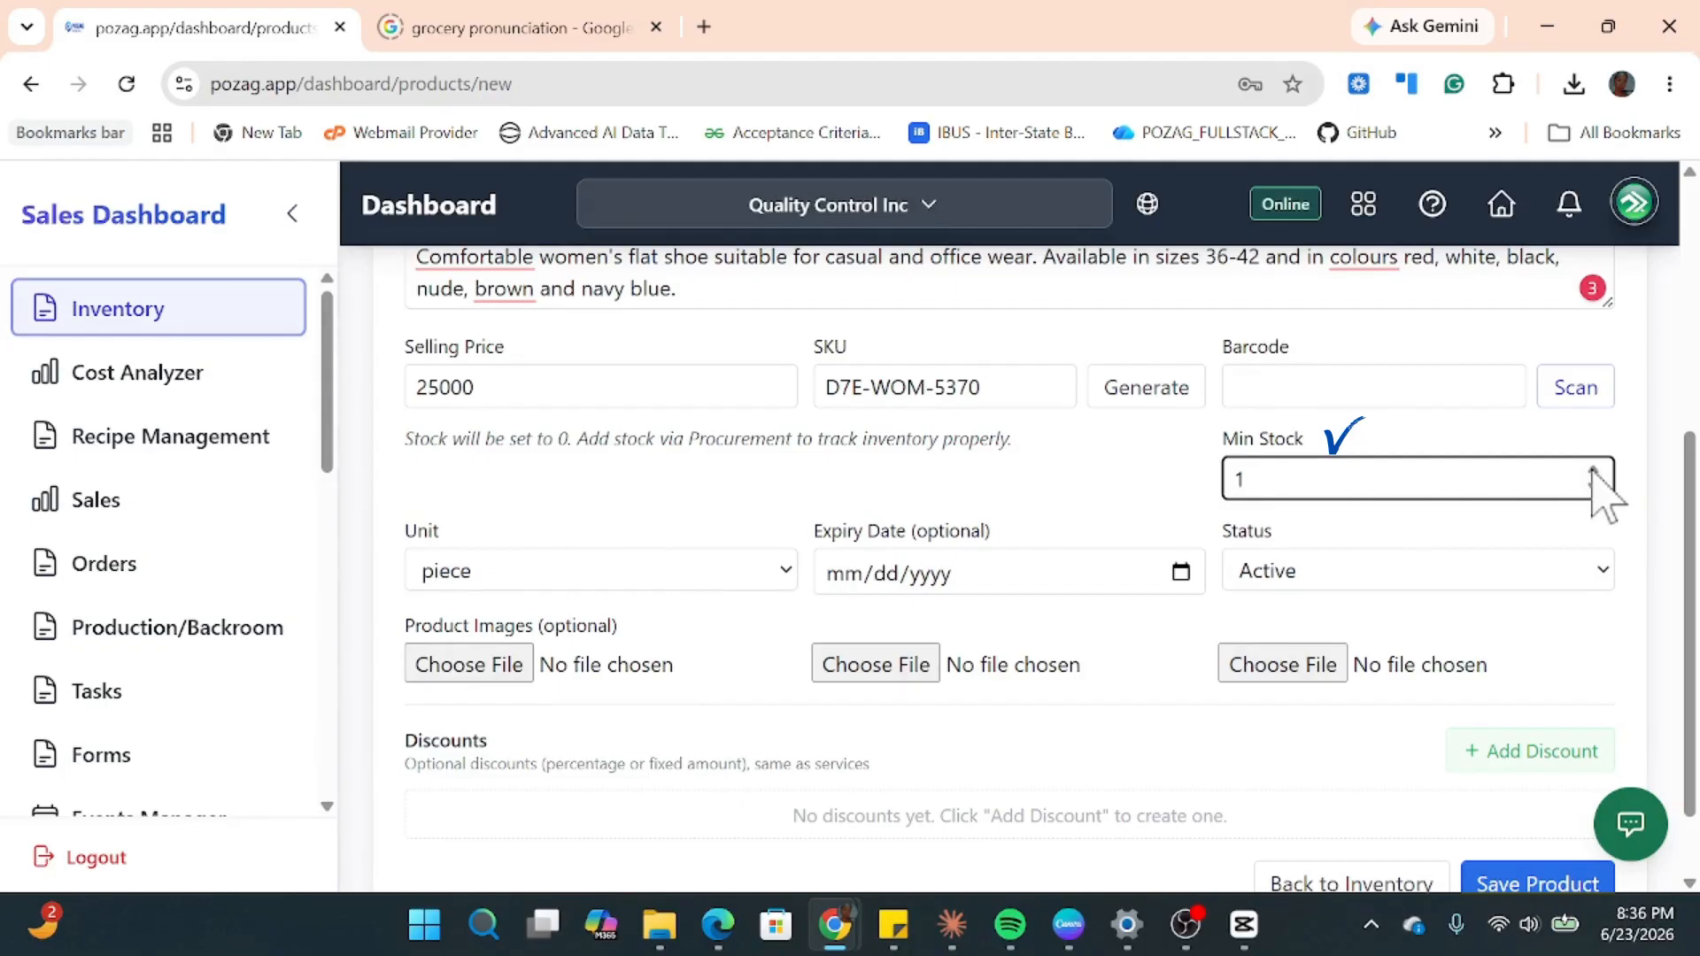
{"action": "left_click", "coordinate": [1593, 470]}
{"action": "key", "text": "BackSpace"}
{"action": "scroll", "coordinate": [248, 656], "scroll_direction": "down", "scroll_amount": 5}
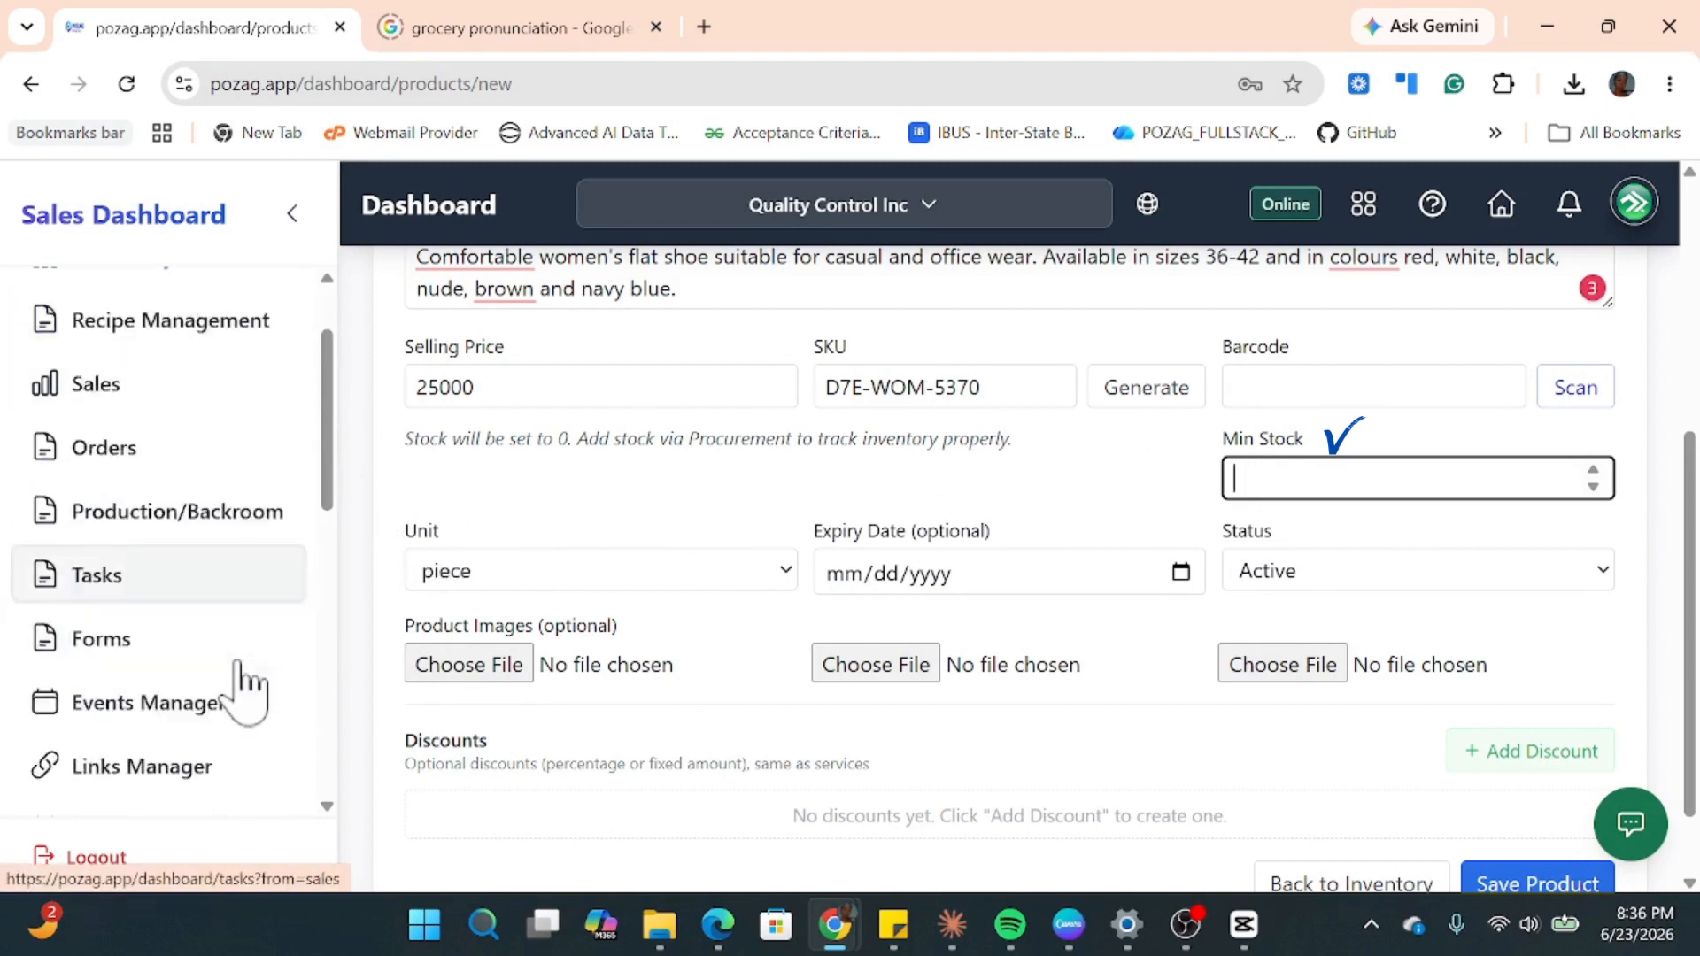
{"action": "scroll", "coordinate": [208, 416], "scroll_direction": "up", "scroll_amount": 4}
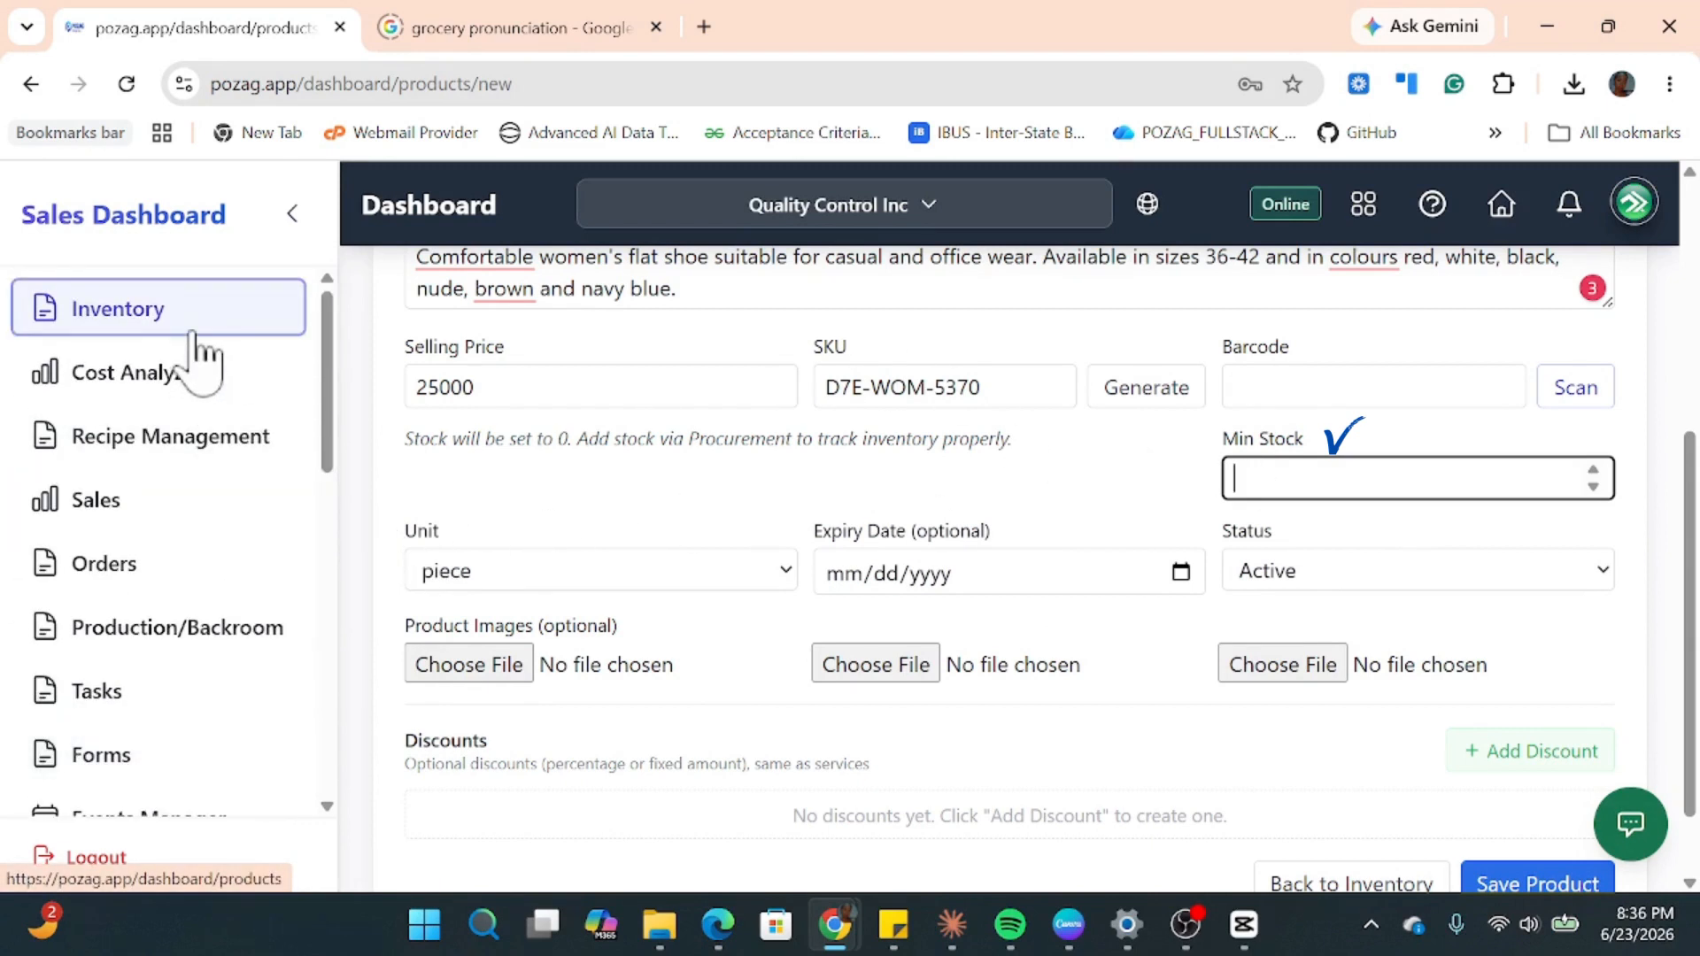
{"action": "scroll", "coordinate": [181, 407], "scroll_direction": "down", "scroll_amount": 3}
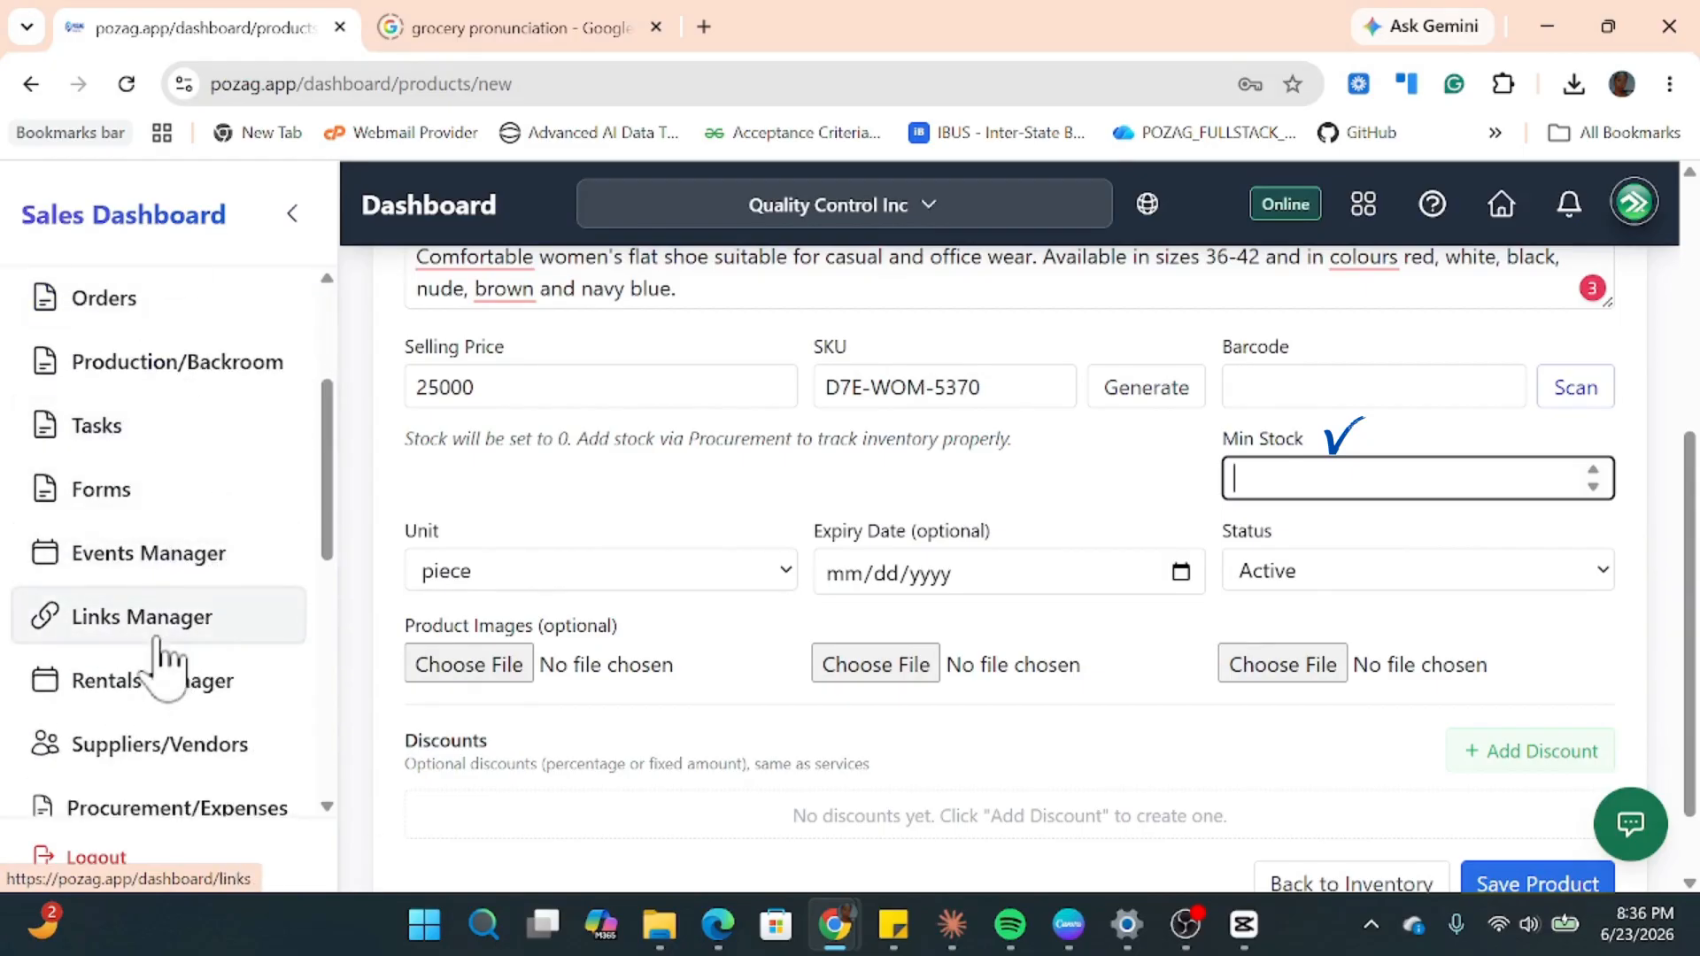
{"action": "scroll", "coordinate": [171, 695], "scroll_direction": "down", "scroll_amount": 3}
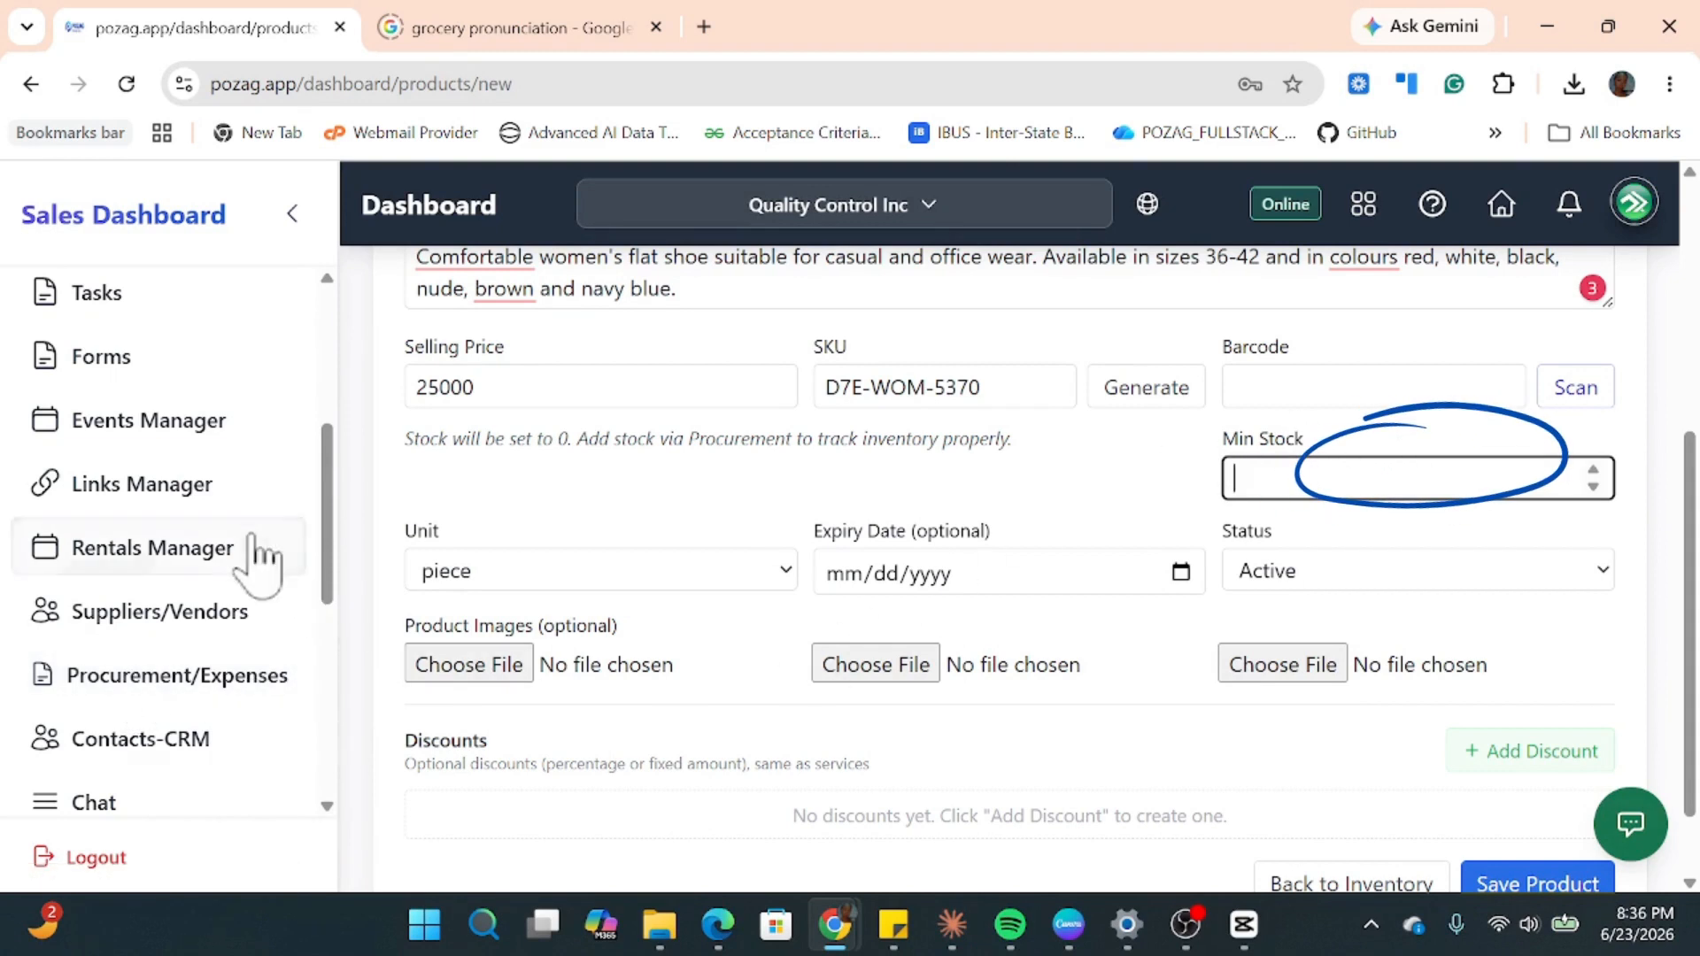
{"action": "scroll", "coordinate": [253, 553], "scroll_direction": "up", "scroll_amount": 5}
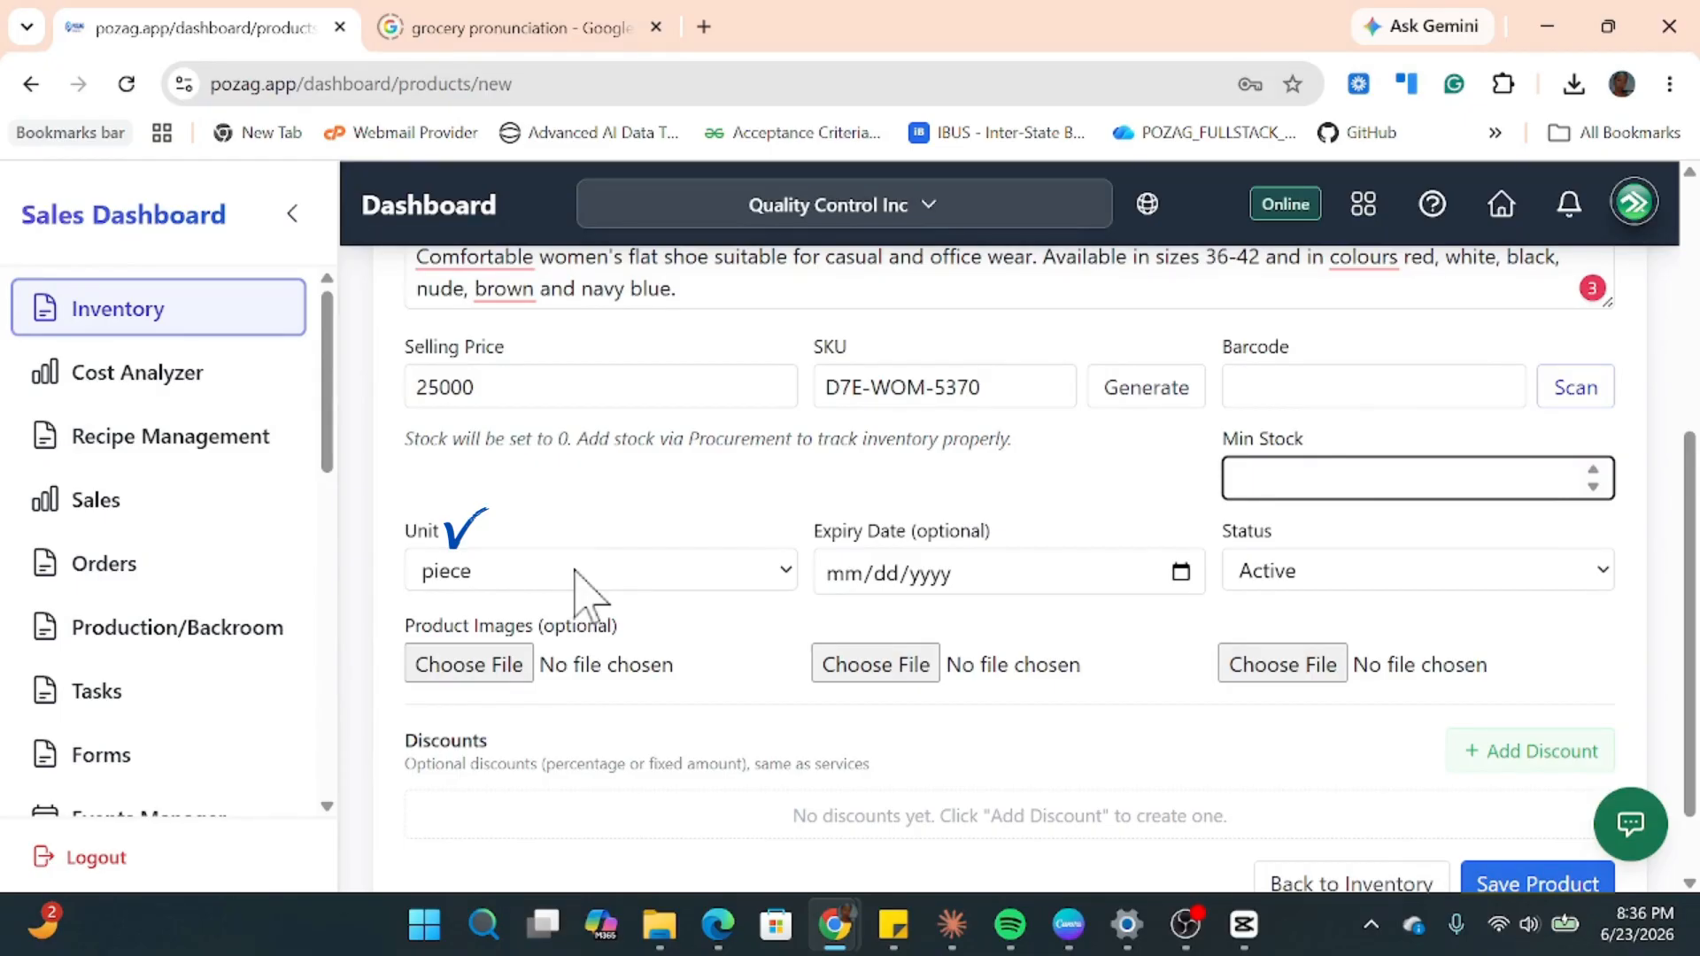
Choose piece as the unit and Active as the status for the Women's Flat Shoe.
{"action": "left_click", "coordinate": [713, 575]}
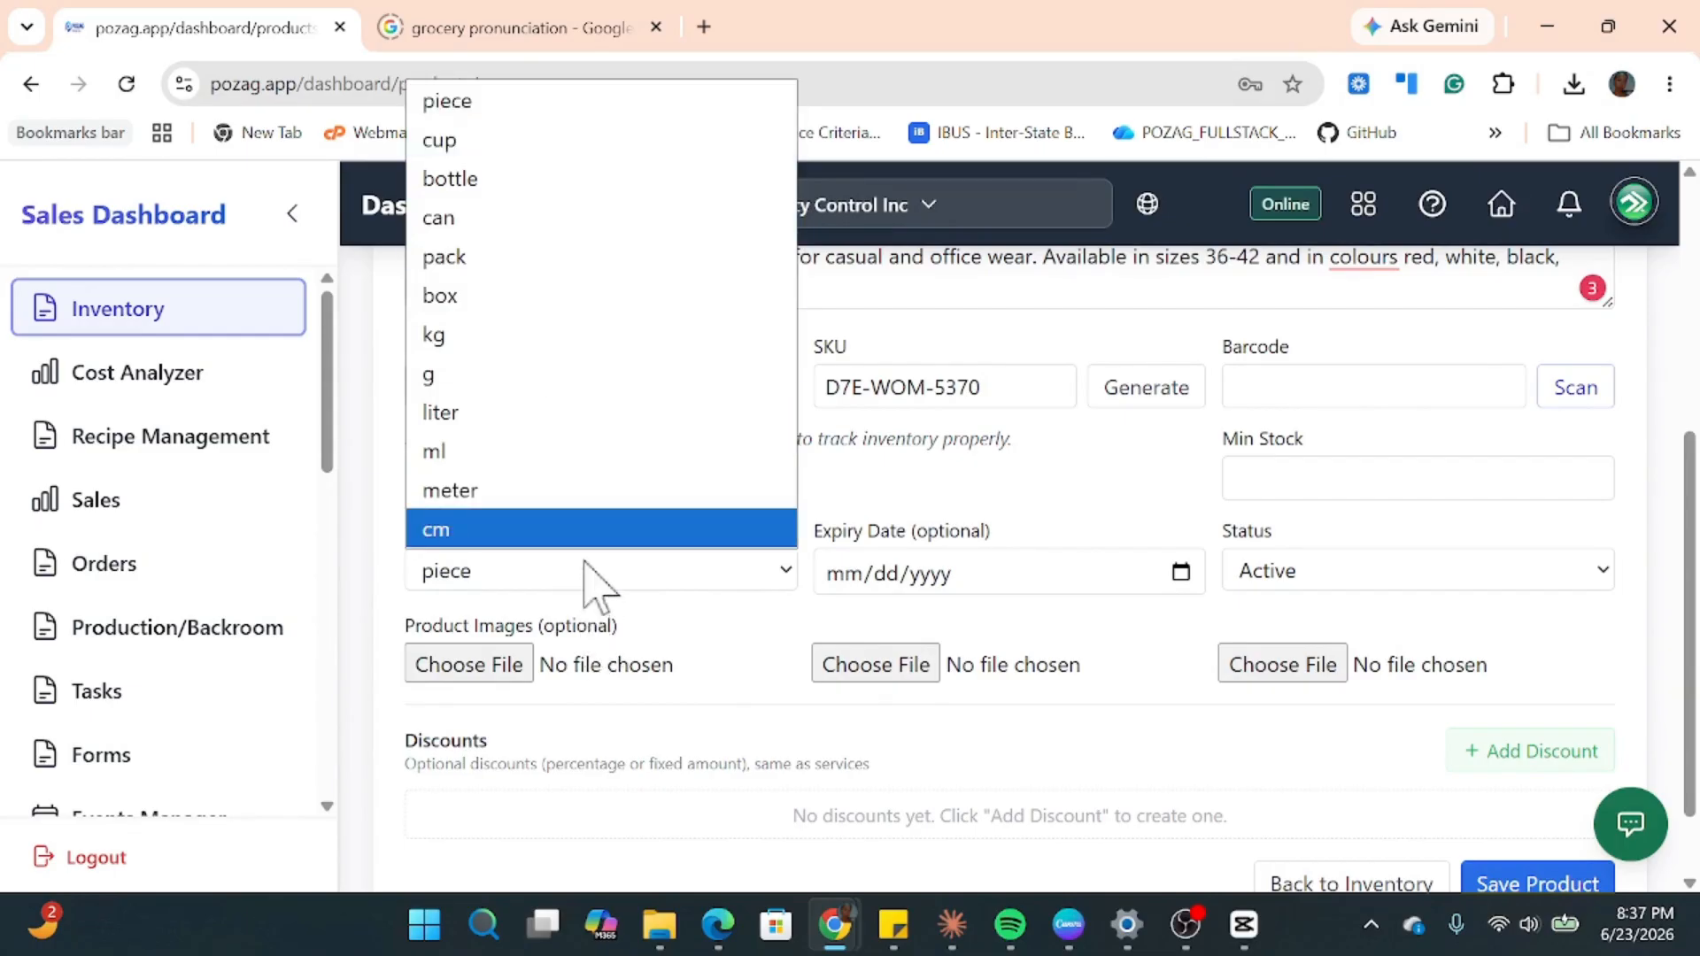
{"action": "left_click", "coordinate": [459, 107]}
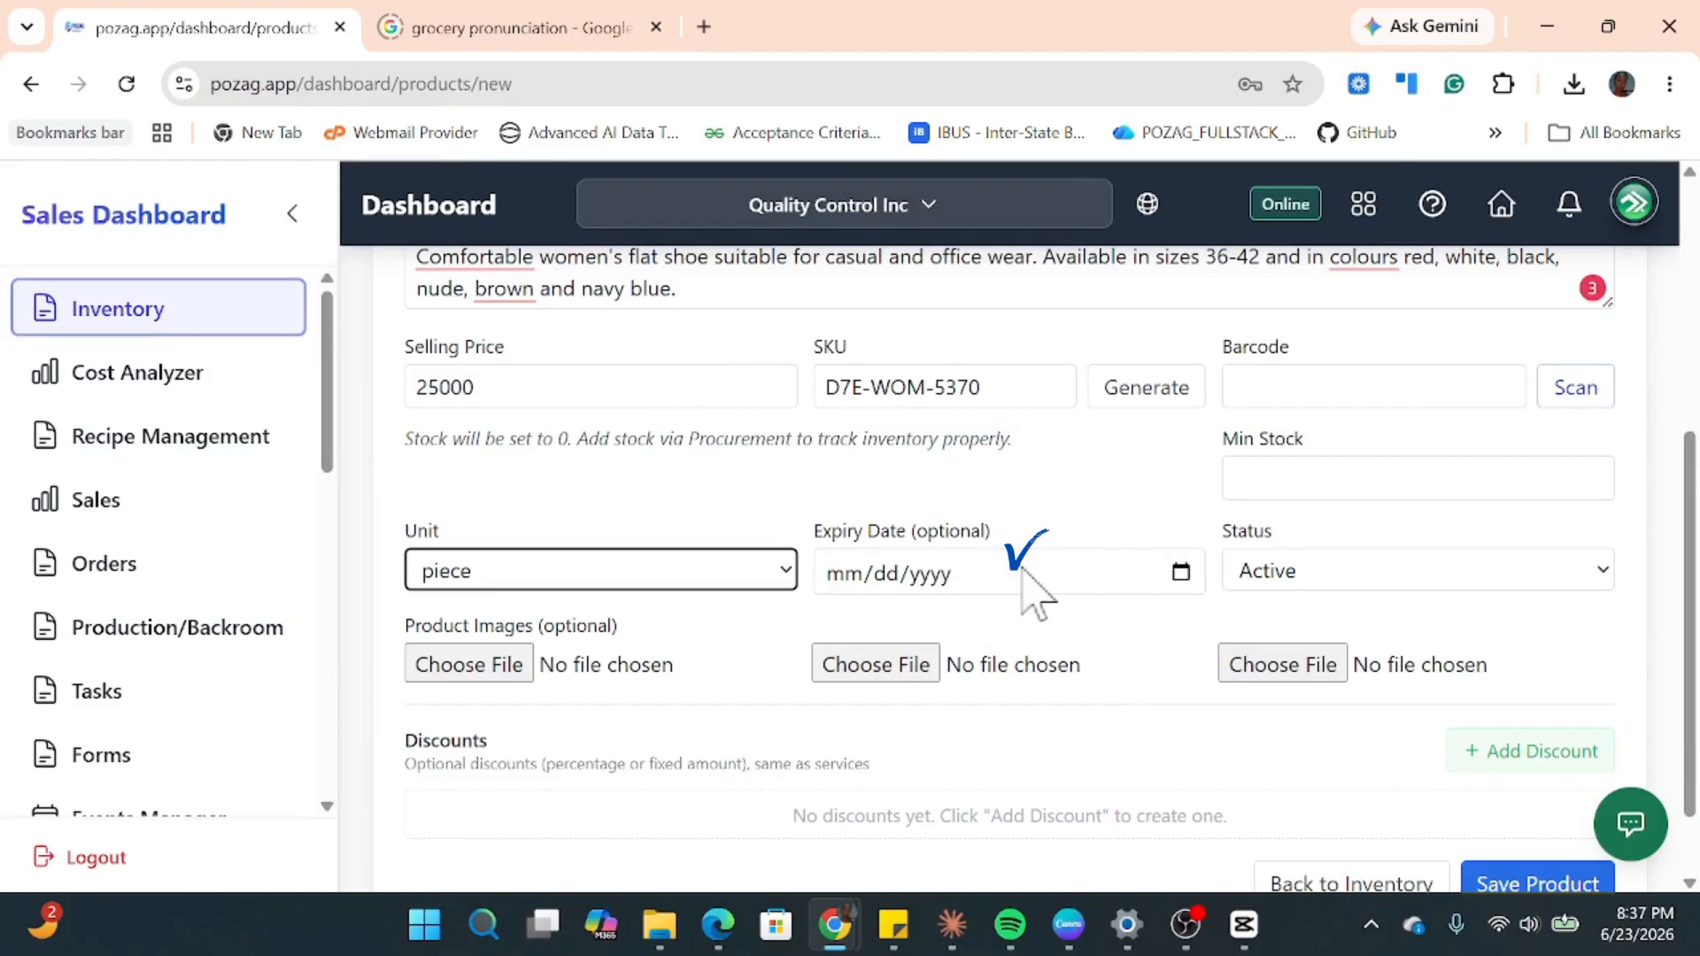
{"action": "scroll", "coordinate": [1028, 592], "scroll_direction": "up", "scroll_amount": 2}
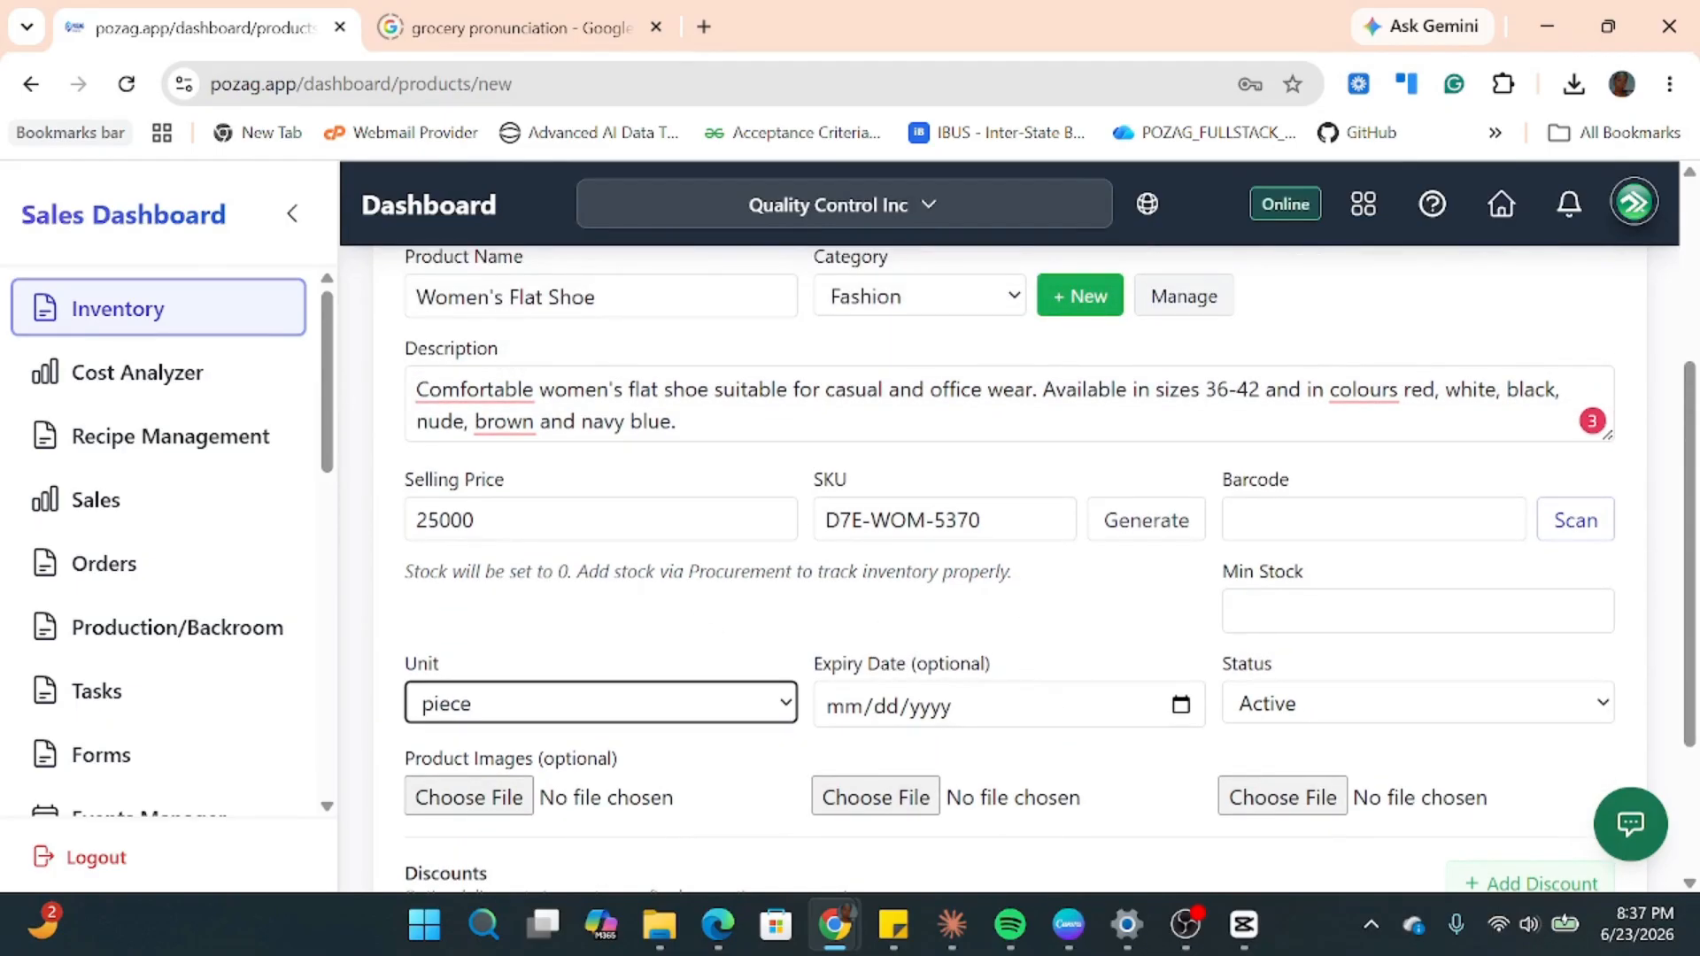
{"action": "scroll", "coordinate": [797, 460], "scroll_direction": "down", "scroll_amount": 3}
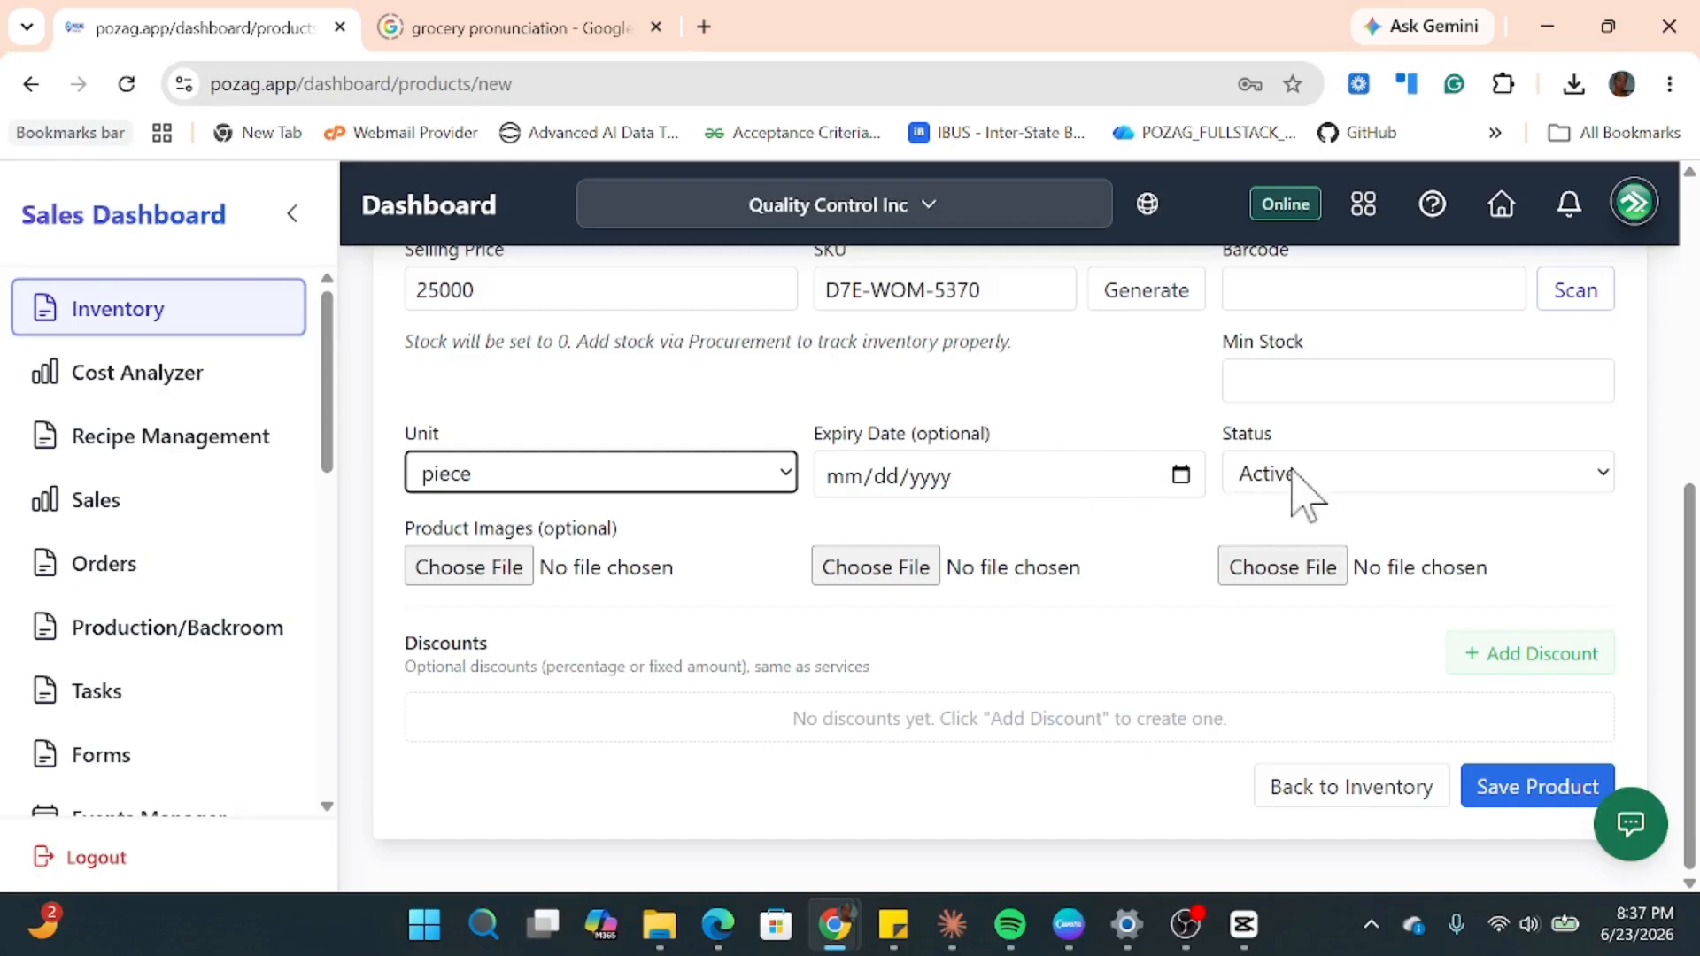
{"action": "left_click", "coordinate": [1336, 503]}
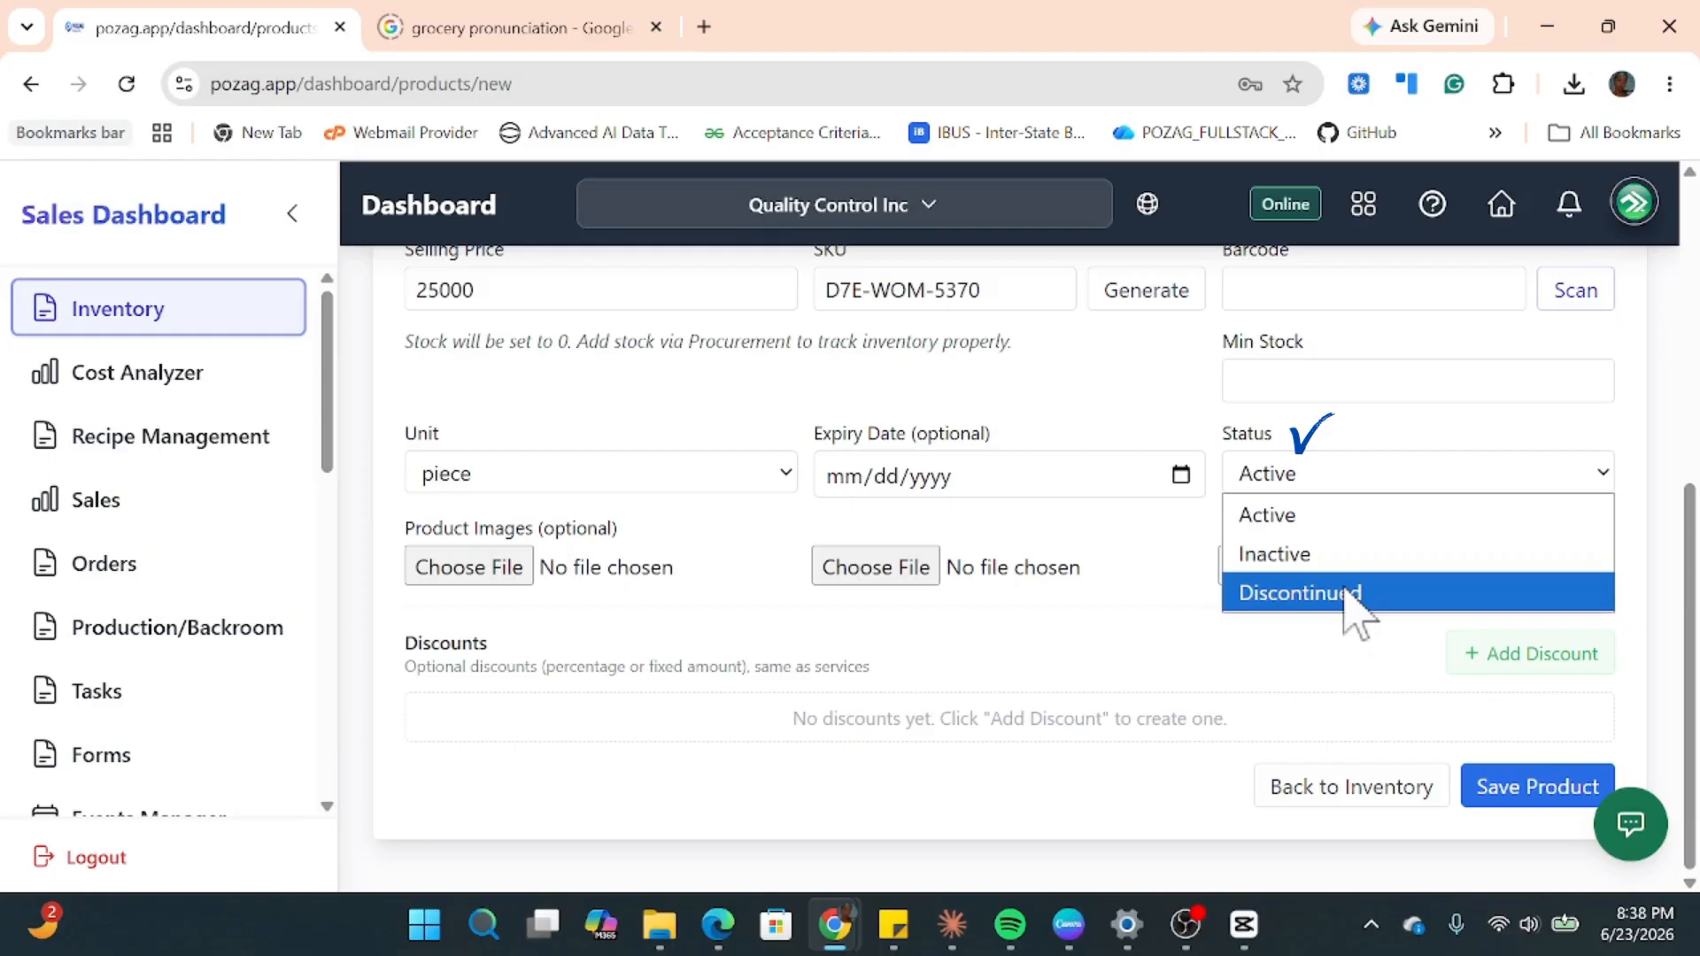
{"action": "left_click", "coordinate": [1319, 518]}
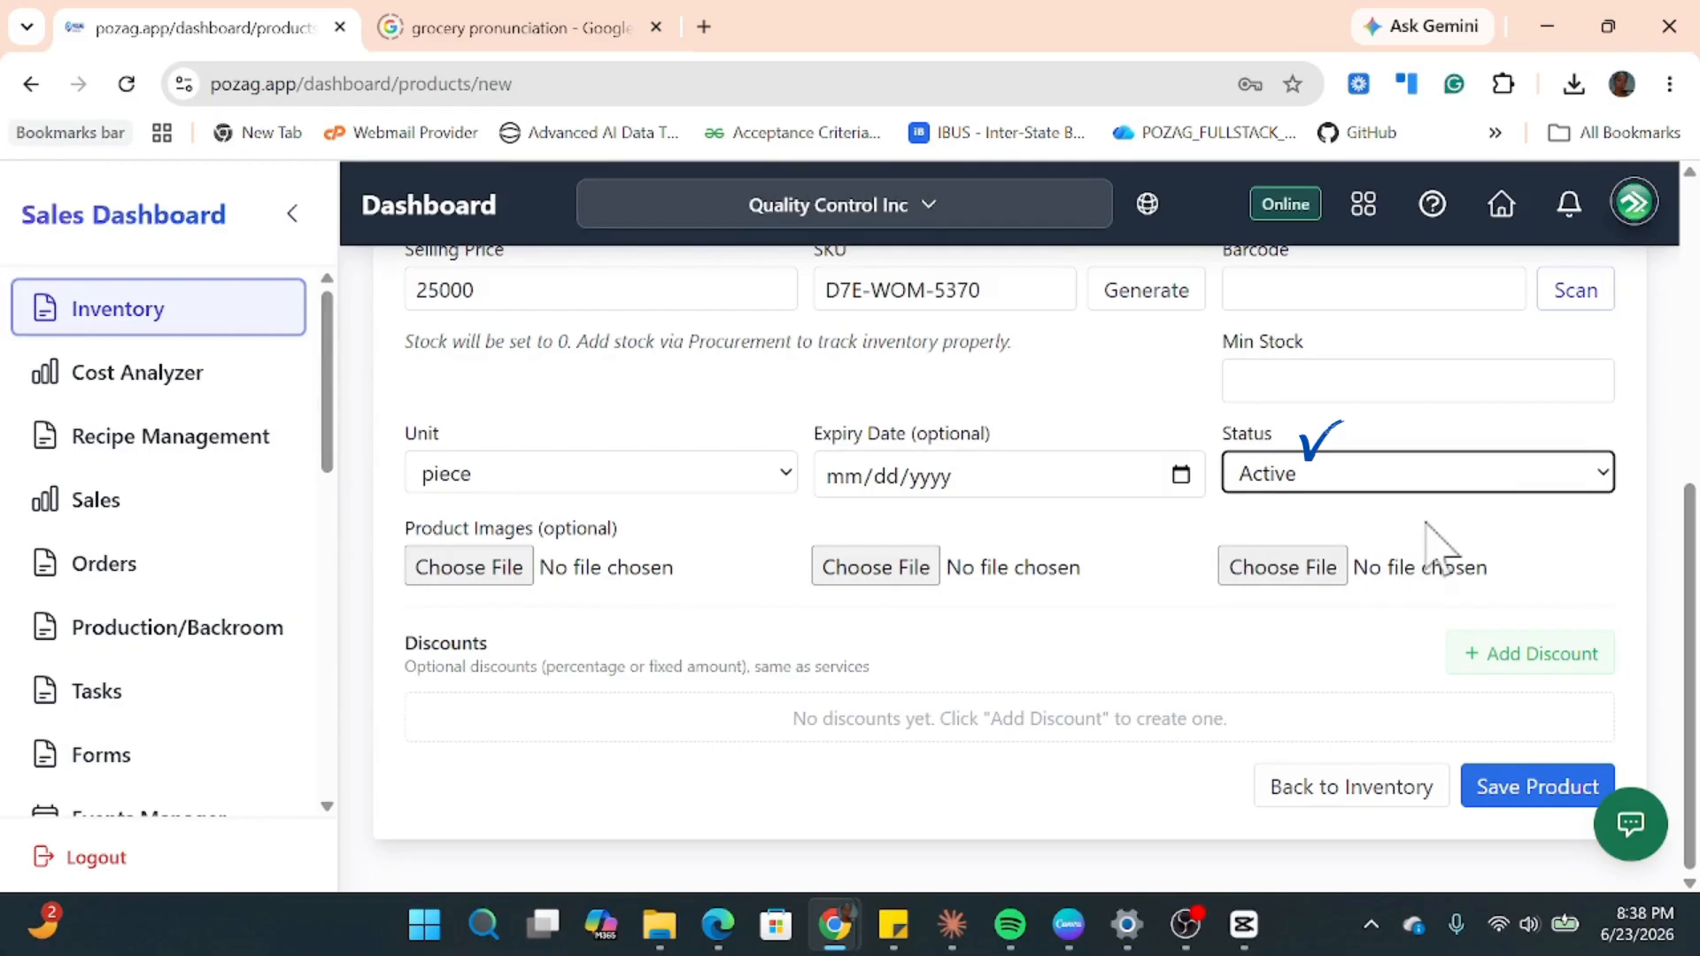
{"action": "left_click", "coordinate": [450, 574]}
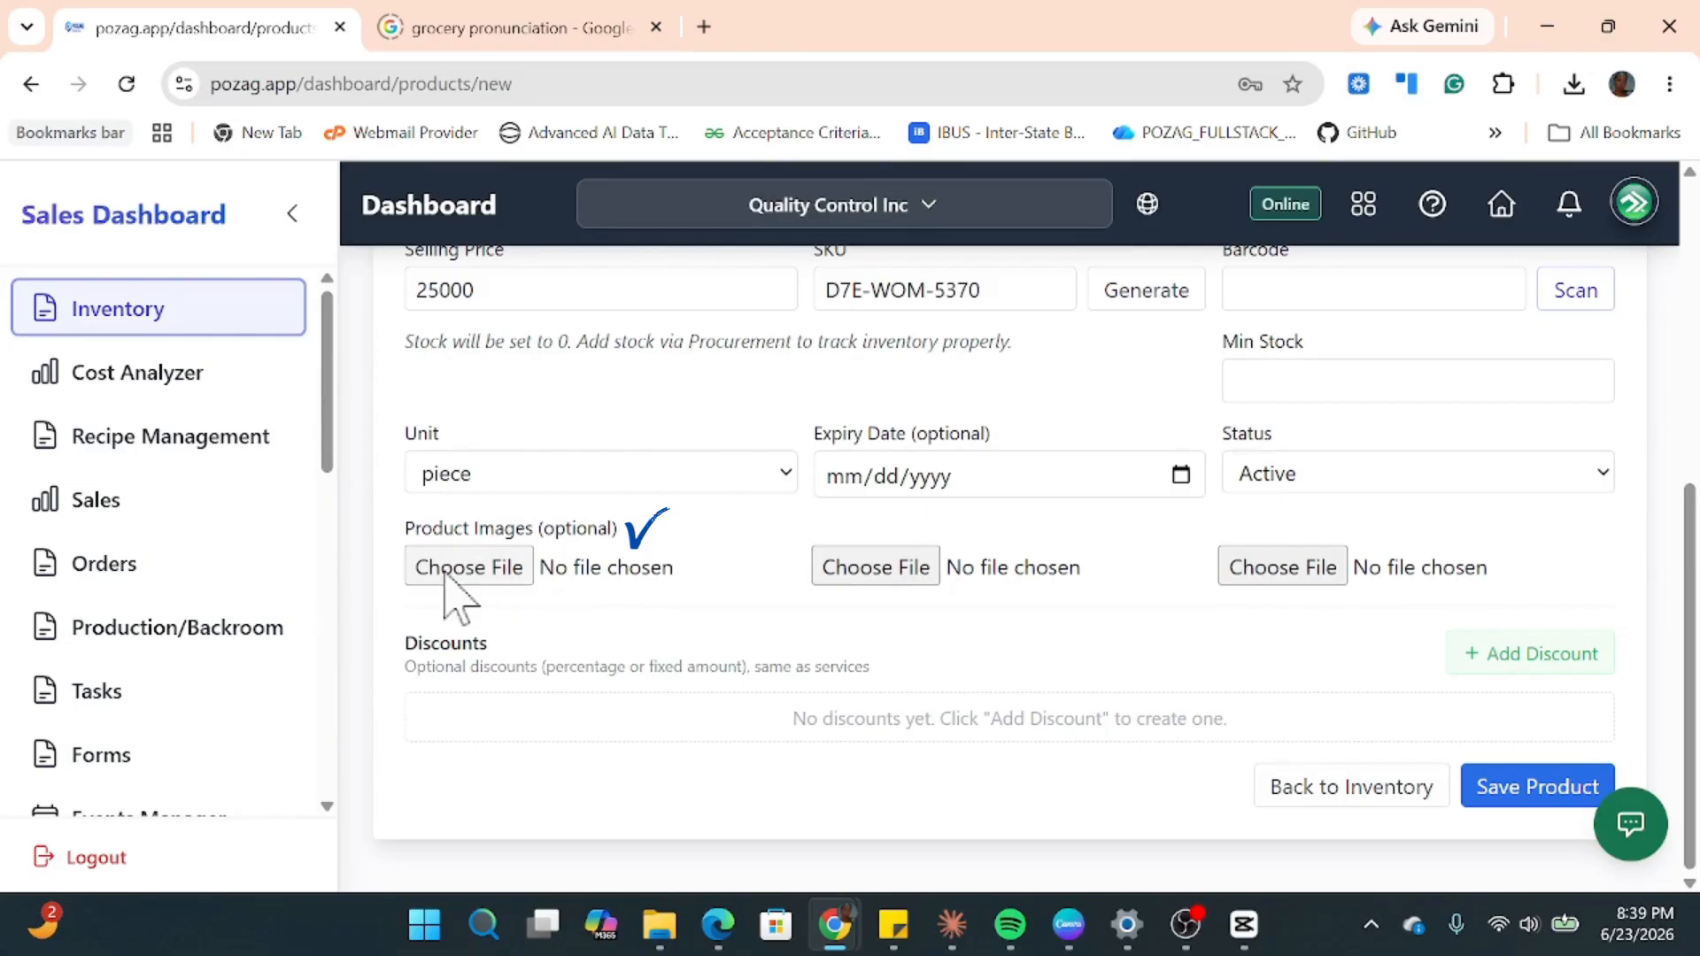
{"action": "scroll", "coordinate": [429, 381], "scroll_direction": "down", "scroll_amount": 10}
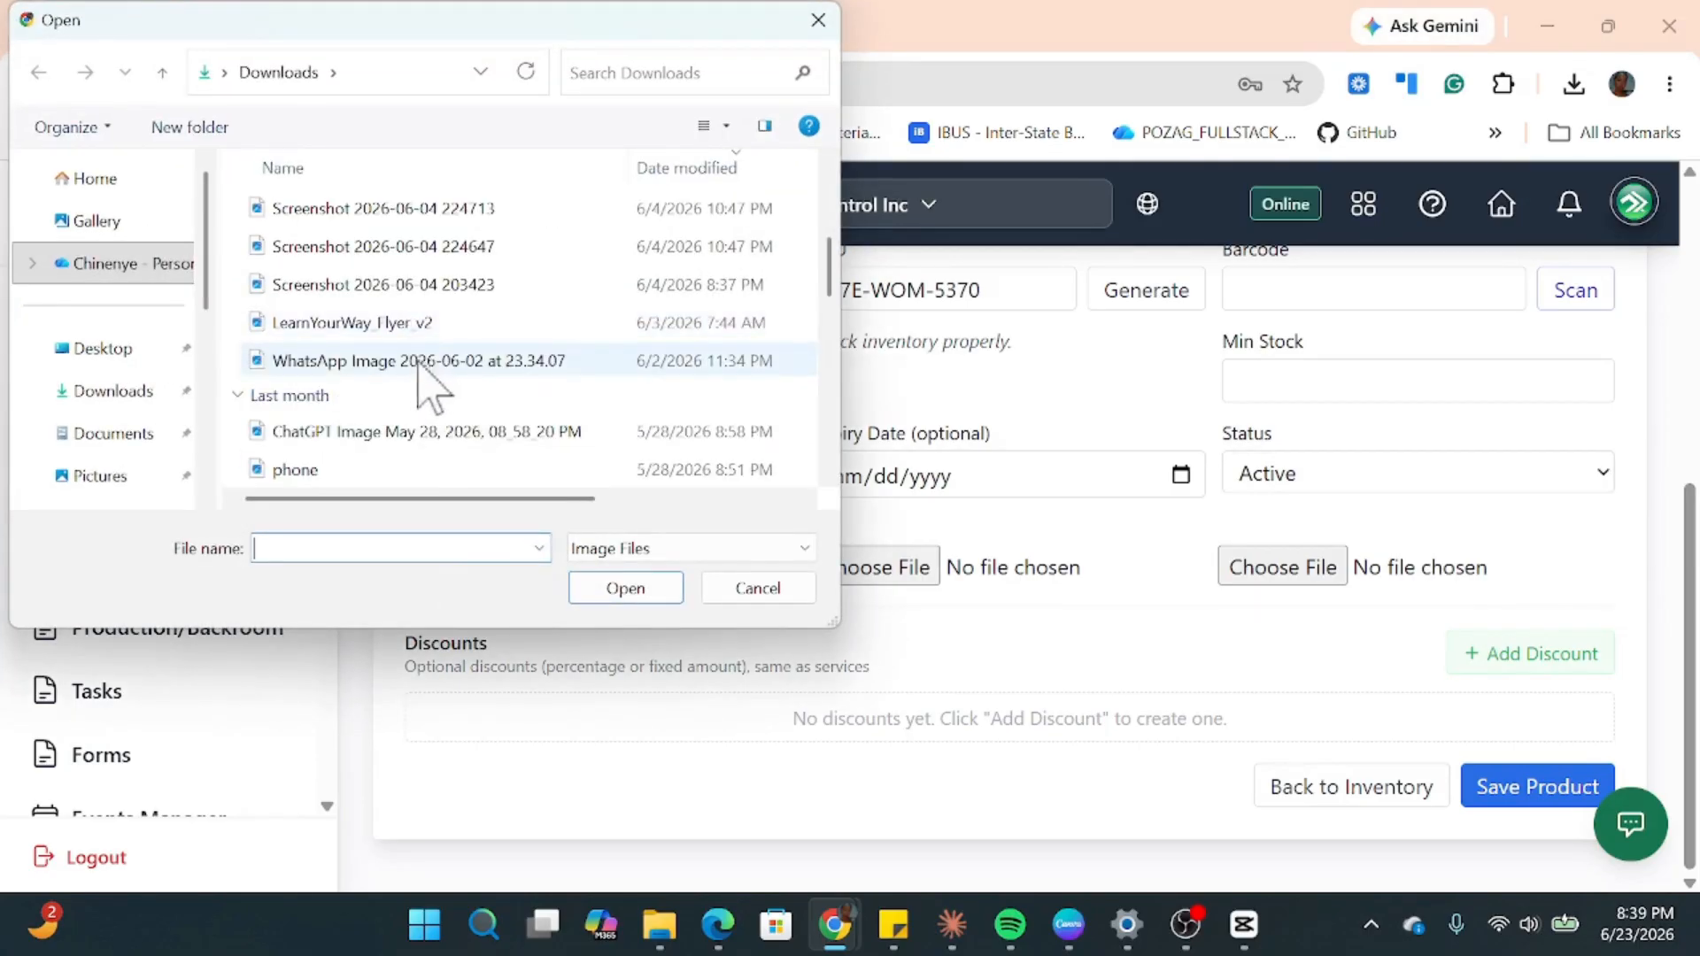
{"action": "scroll", "coordinate": [426, 425], "scroll_direction": "down", "scroll_amount": 2}
{"action": "scroll", "coordinate": [425, 416], "scroll_direction": "up", "scroll_amount": 6}
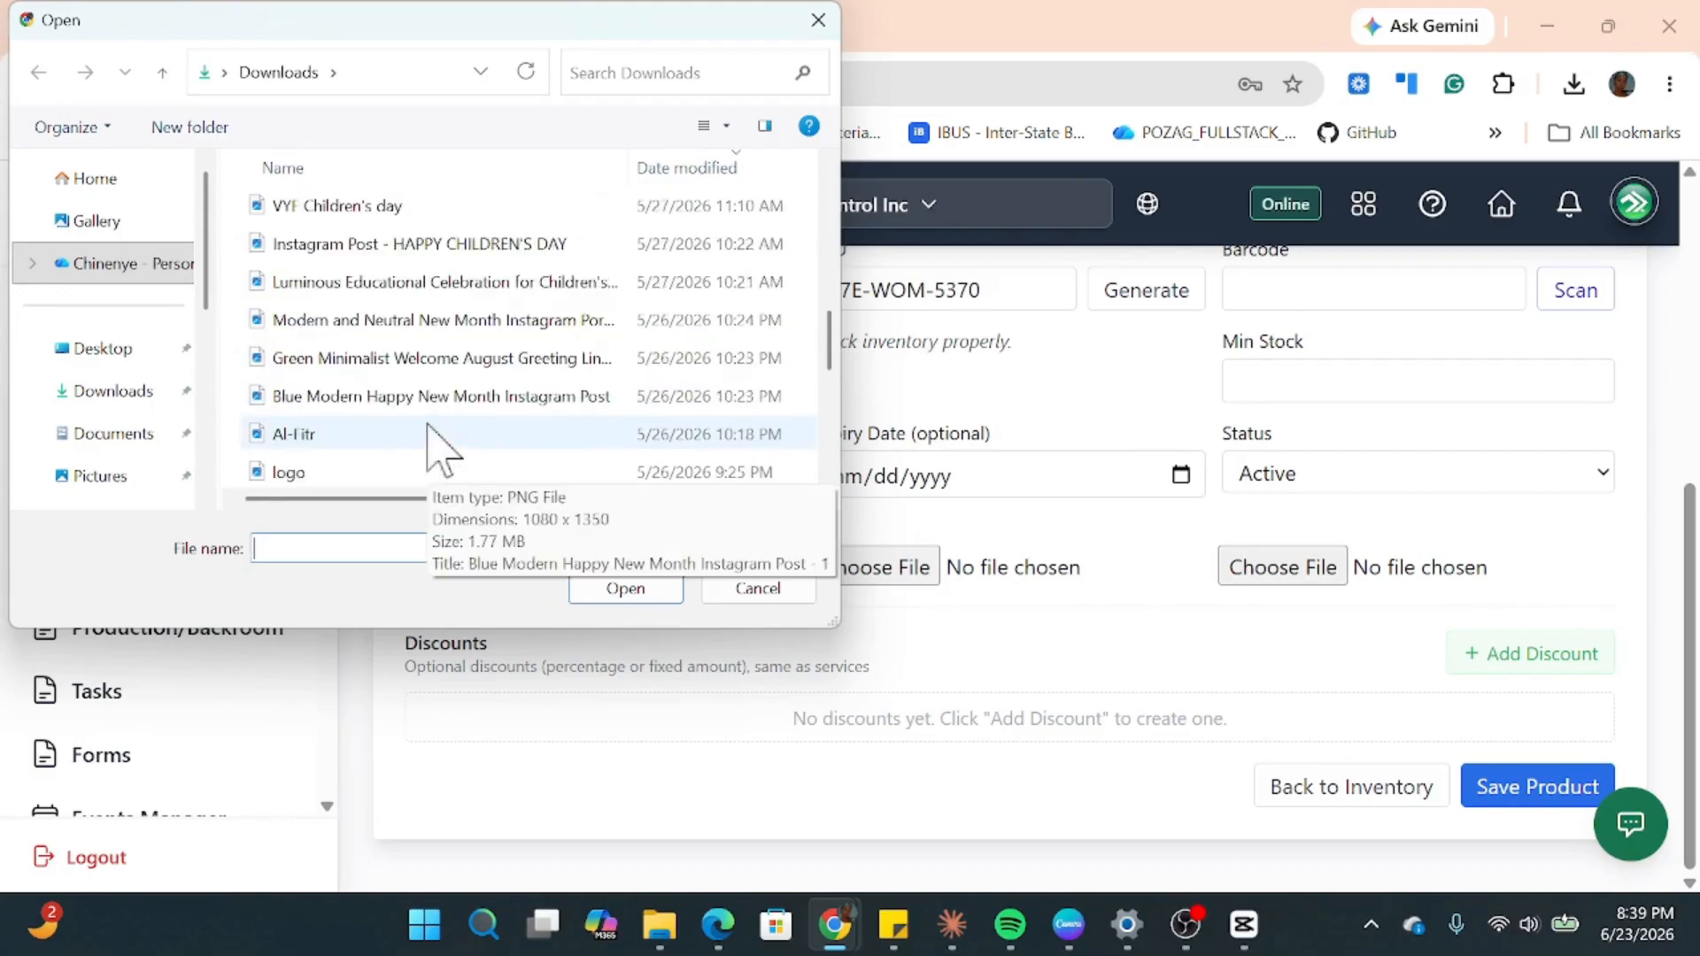
{"action": "left_click", "coordinate": [403, 246]}
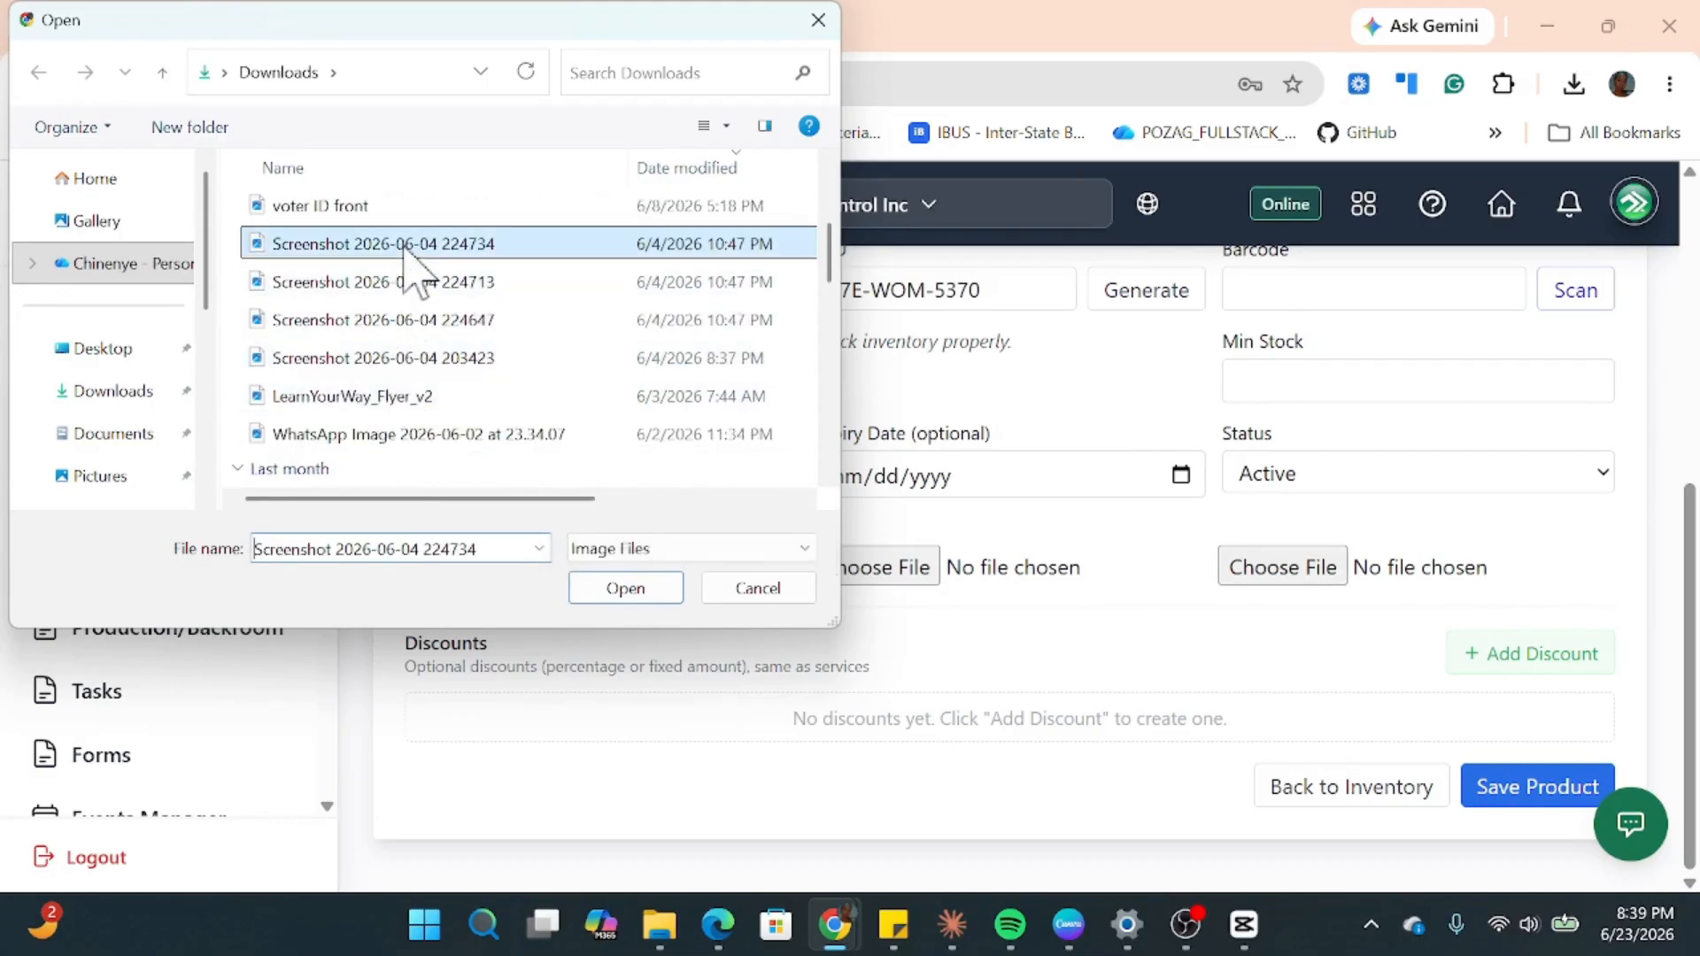
{"action": "left_click", "coordinate": [637, 596]}
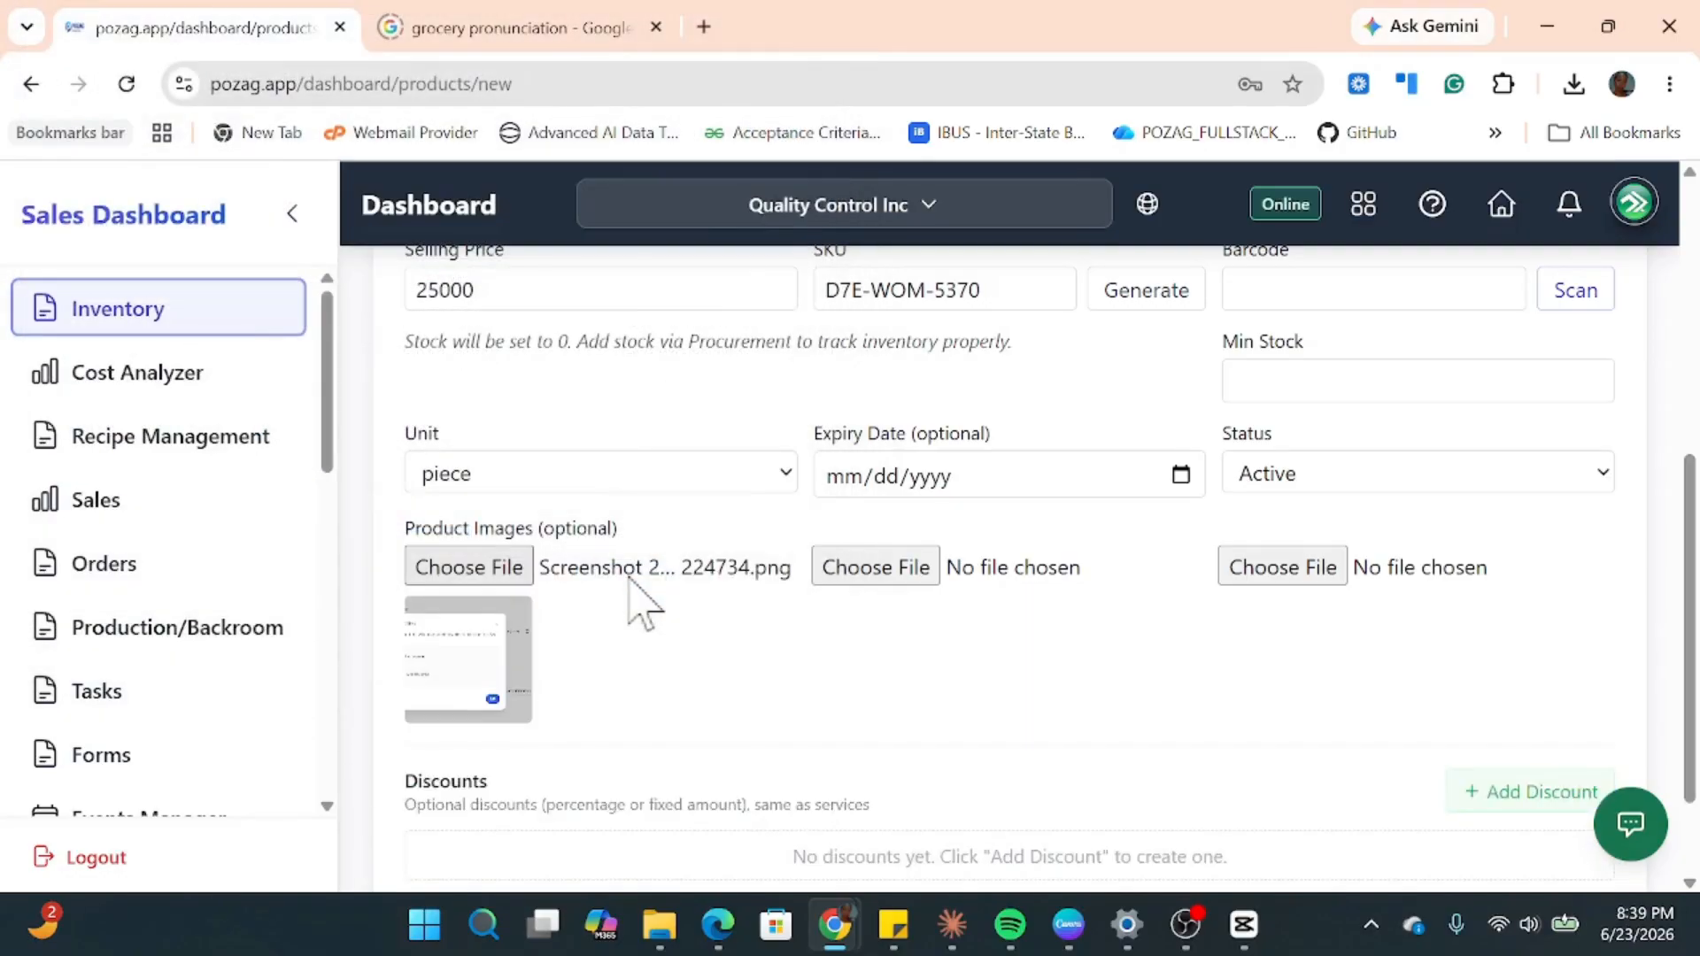
Add a discount to the product and name it Promo.
{"action": "scroll", "coordinate": [991, 747], "scroll_direction": "down", "scroll_amount": 2}
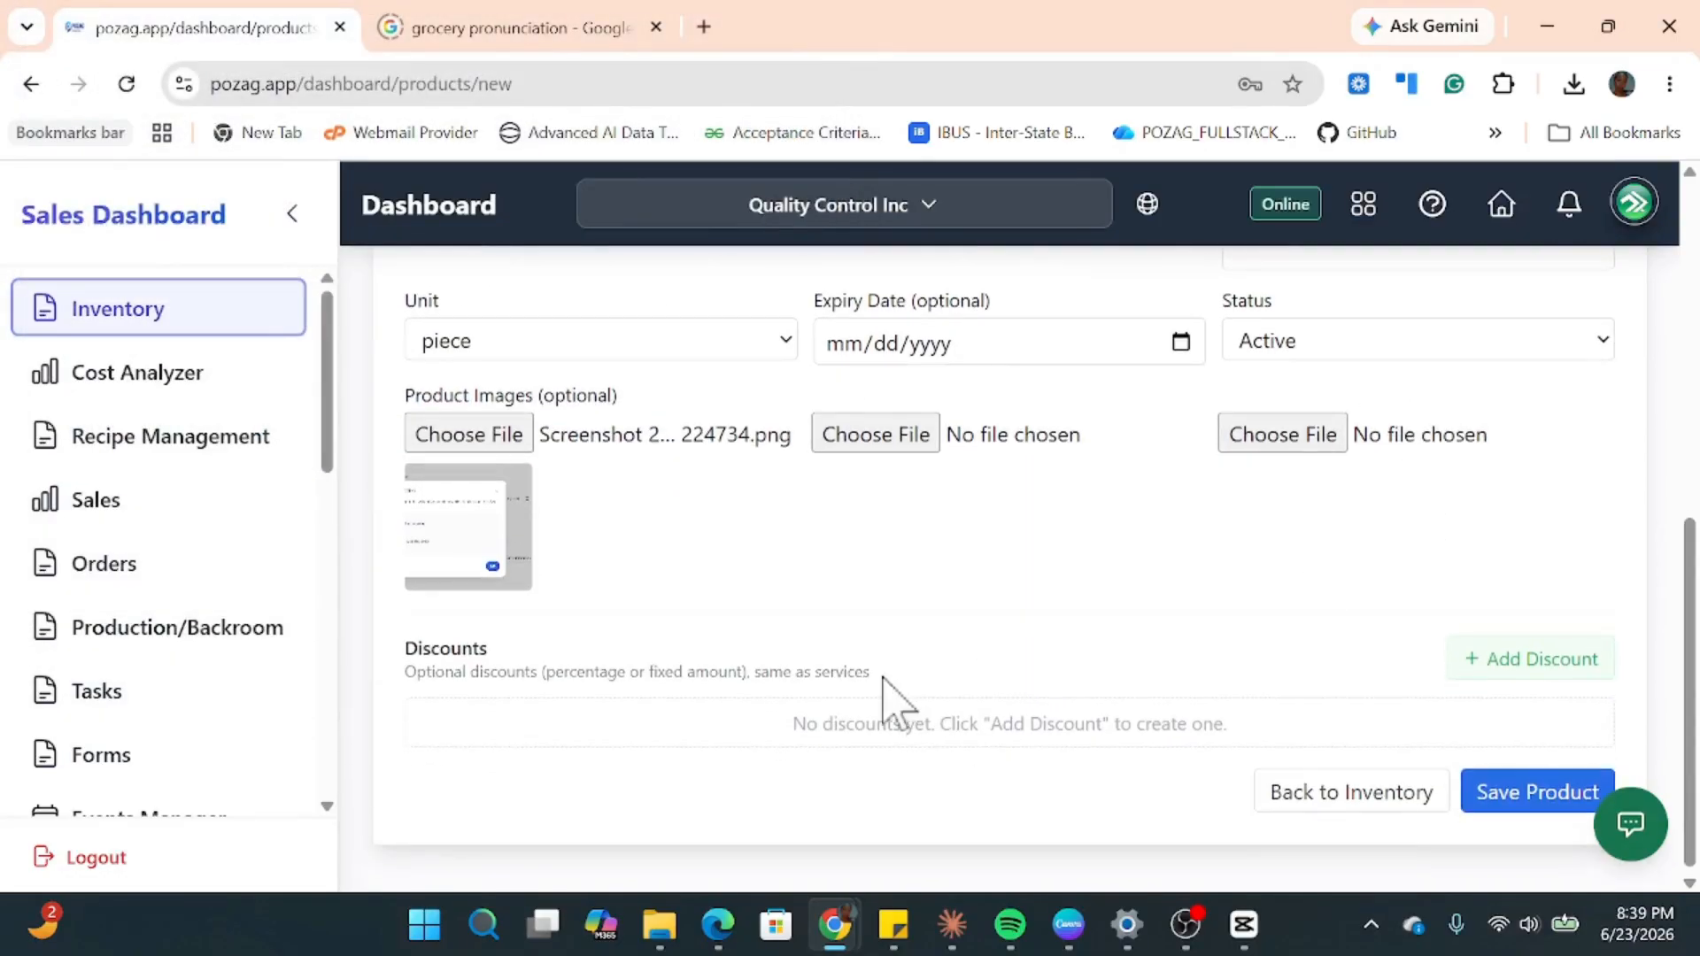
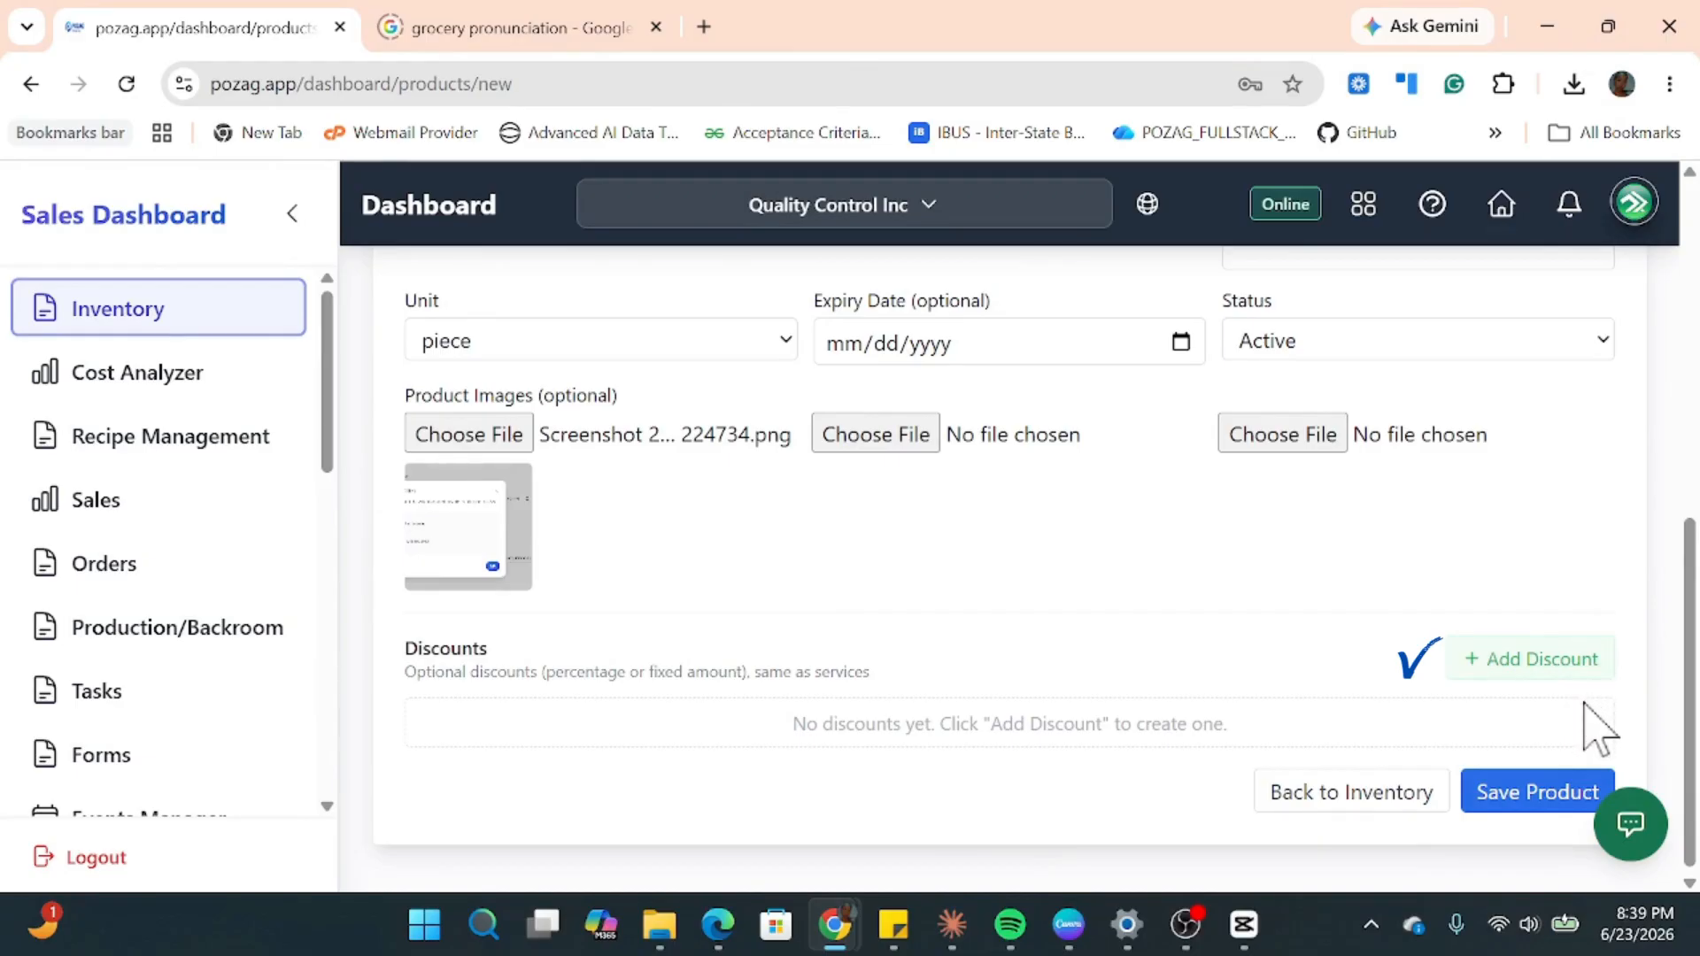
{"action": "left_click", "coordinate": [1525, 662]}
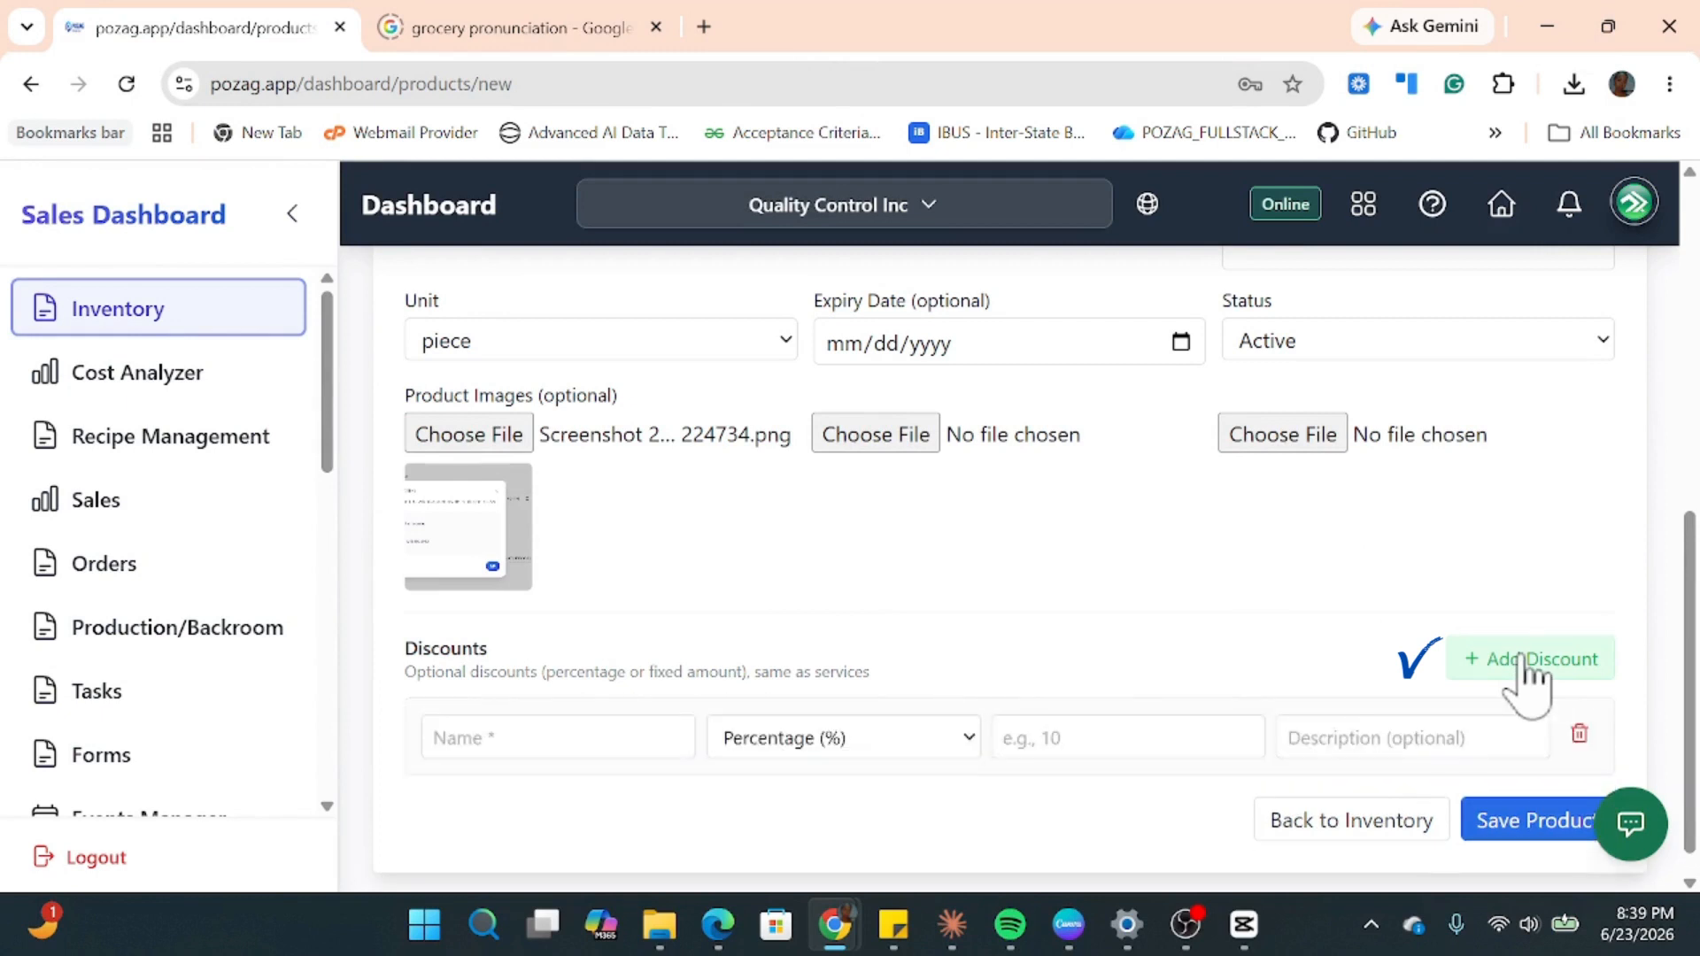
{"action": "left_click", "coordinate": [558, 737]}
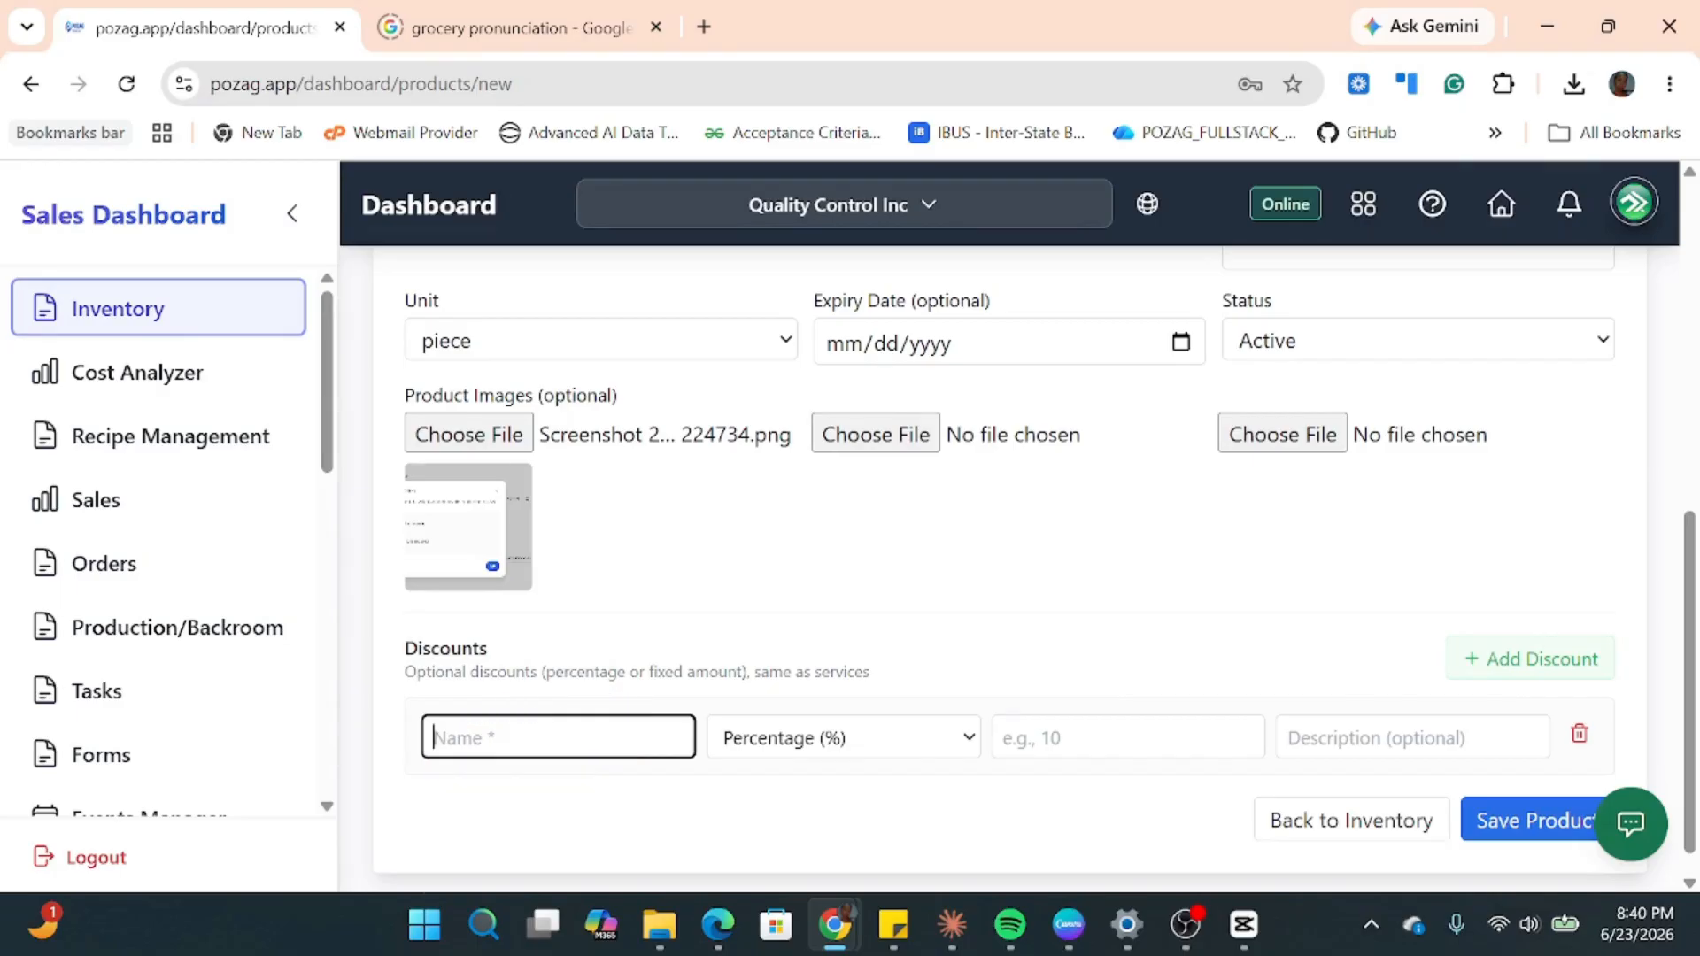
{"action": "type", "text": "Prom"}
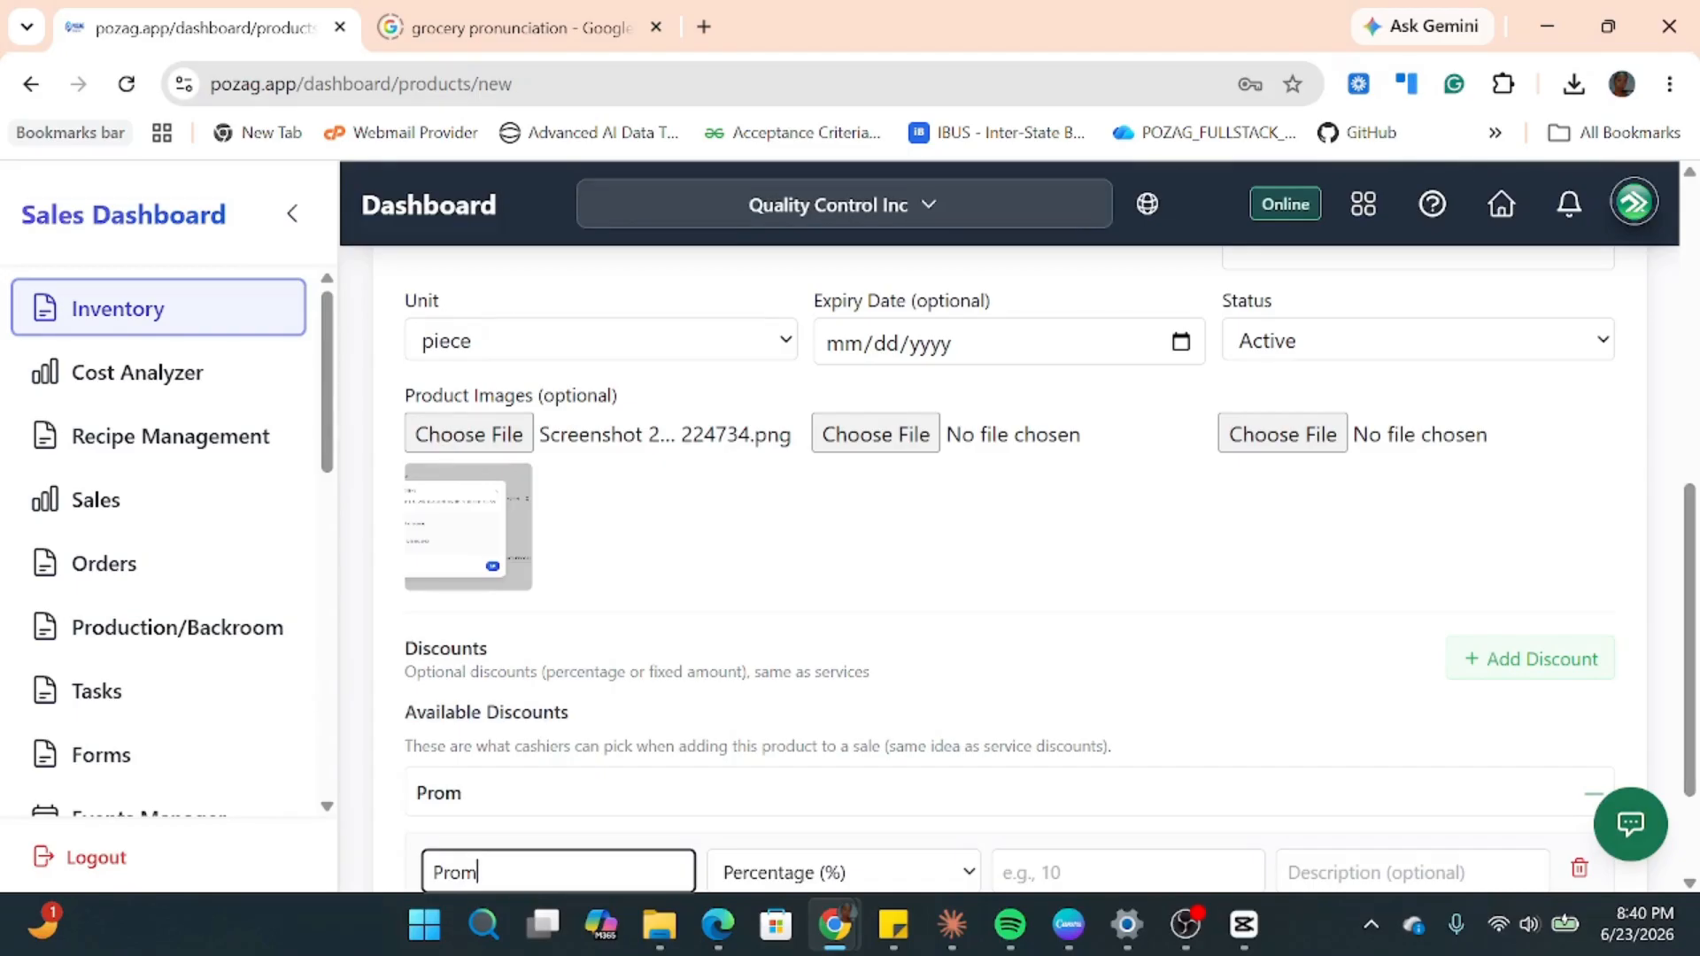
{"action": "type", "text": "o"}
{"action": "scroll", "coordinate": [646, 752], "scroll_direction": "down", "scroll_amount": 2}
Try Fixed Amount as the type of the Promo discount.
{"action": "left_click", "coordinate": [797, 749]}
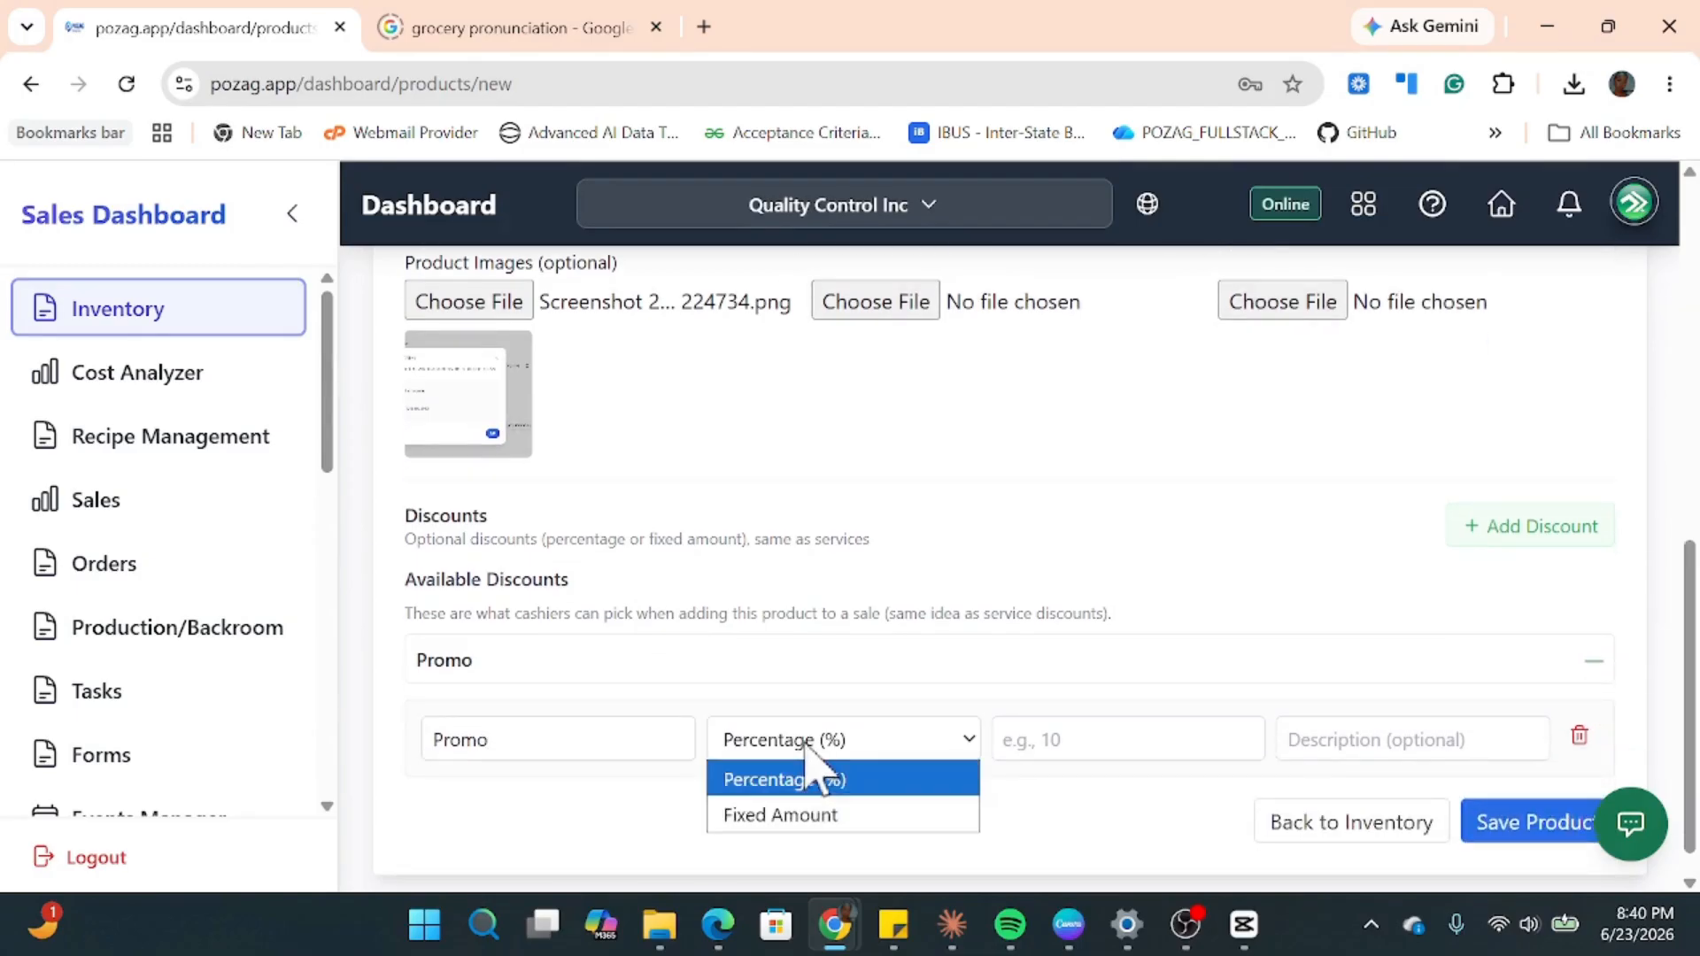
{"action": "left_click", "coordinate": [832, 815]}
{"action": "scroll", "coordinate": [911, 737], "scroll_direction": "up", "scroll_amount": 7}
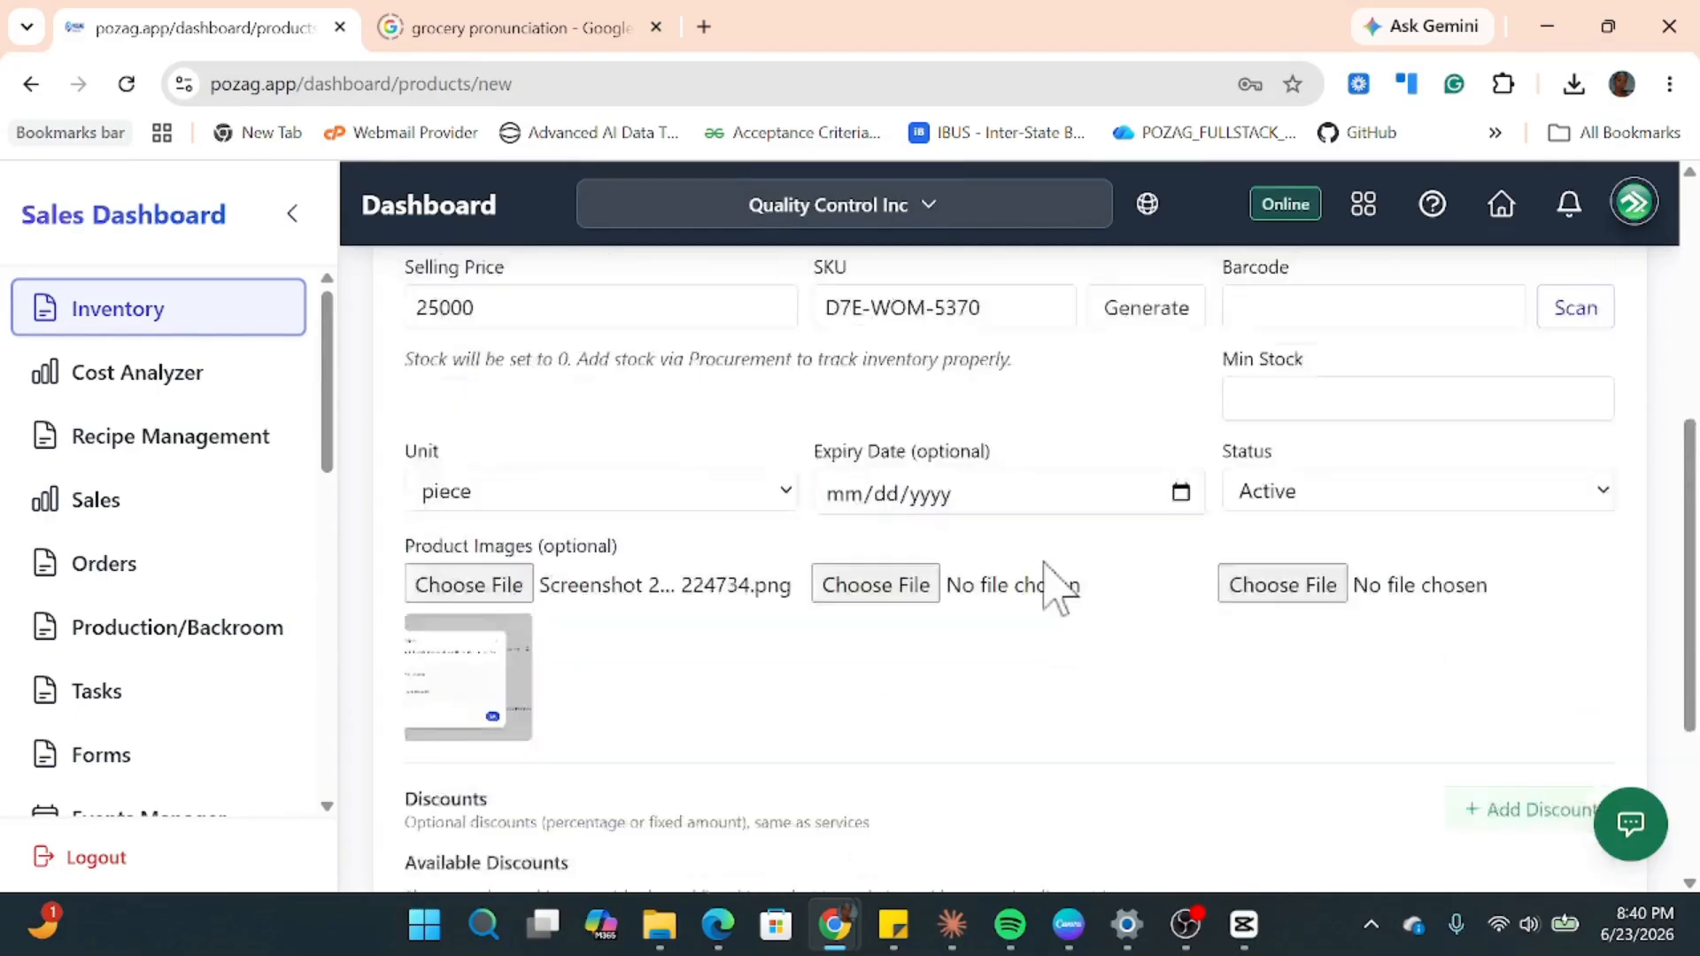
{"action": "scroll", "coordinate": [1347, 728], "scroll_direction": "down", "scroll_amount": 6}
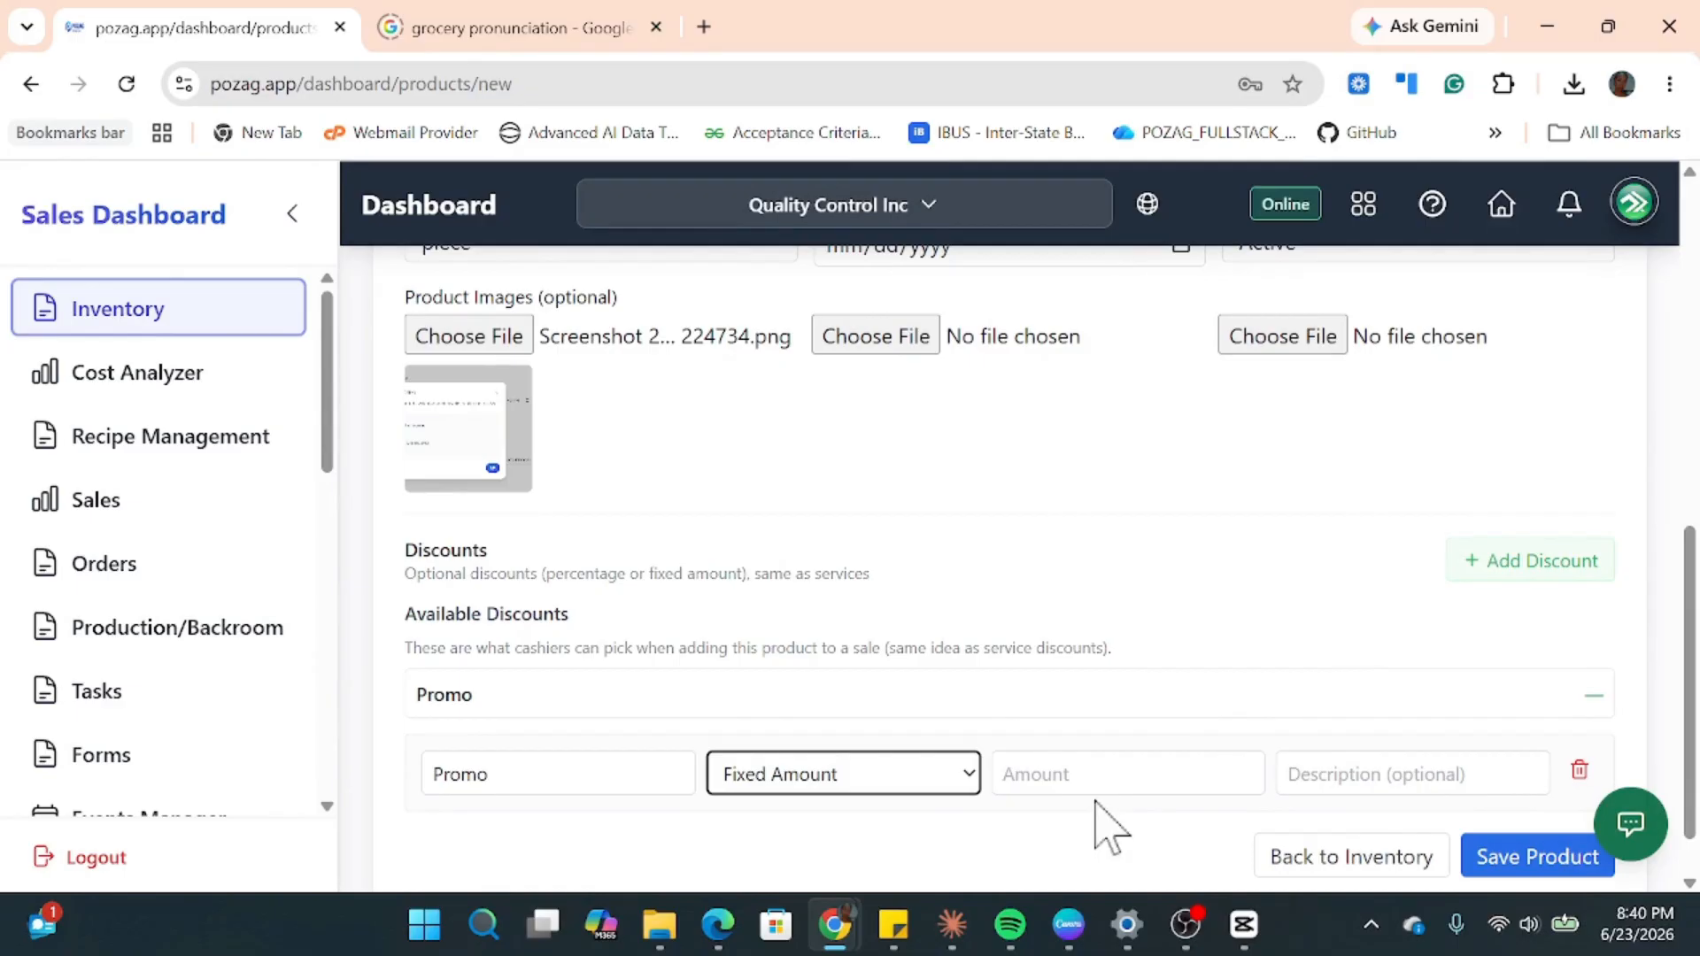
Set the Promo discount to the Percentage (%) type with a value of 5.
{"action": "left_click", "coordinate": [930, 787]}
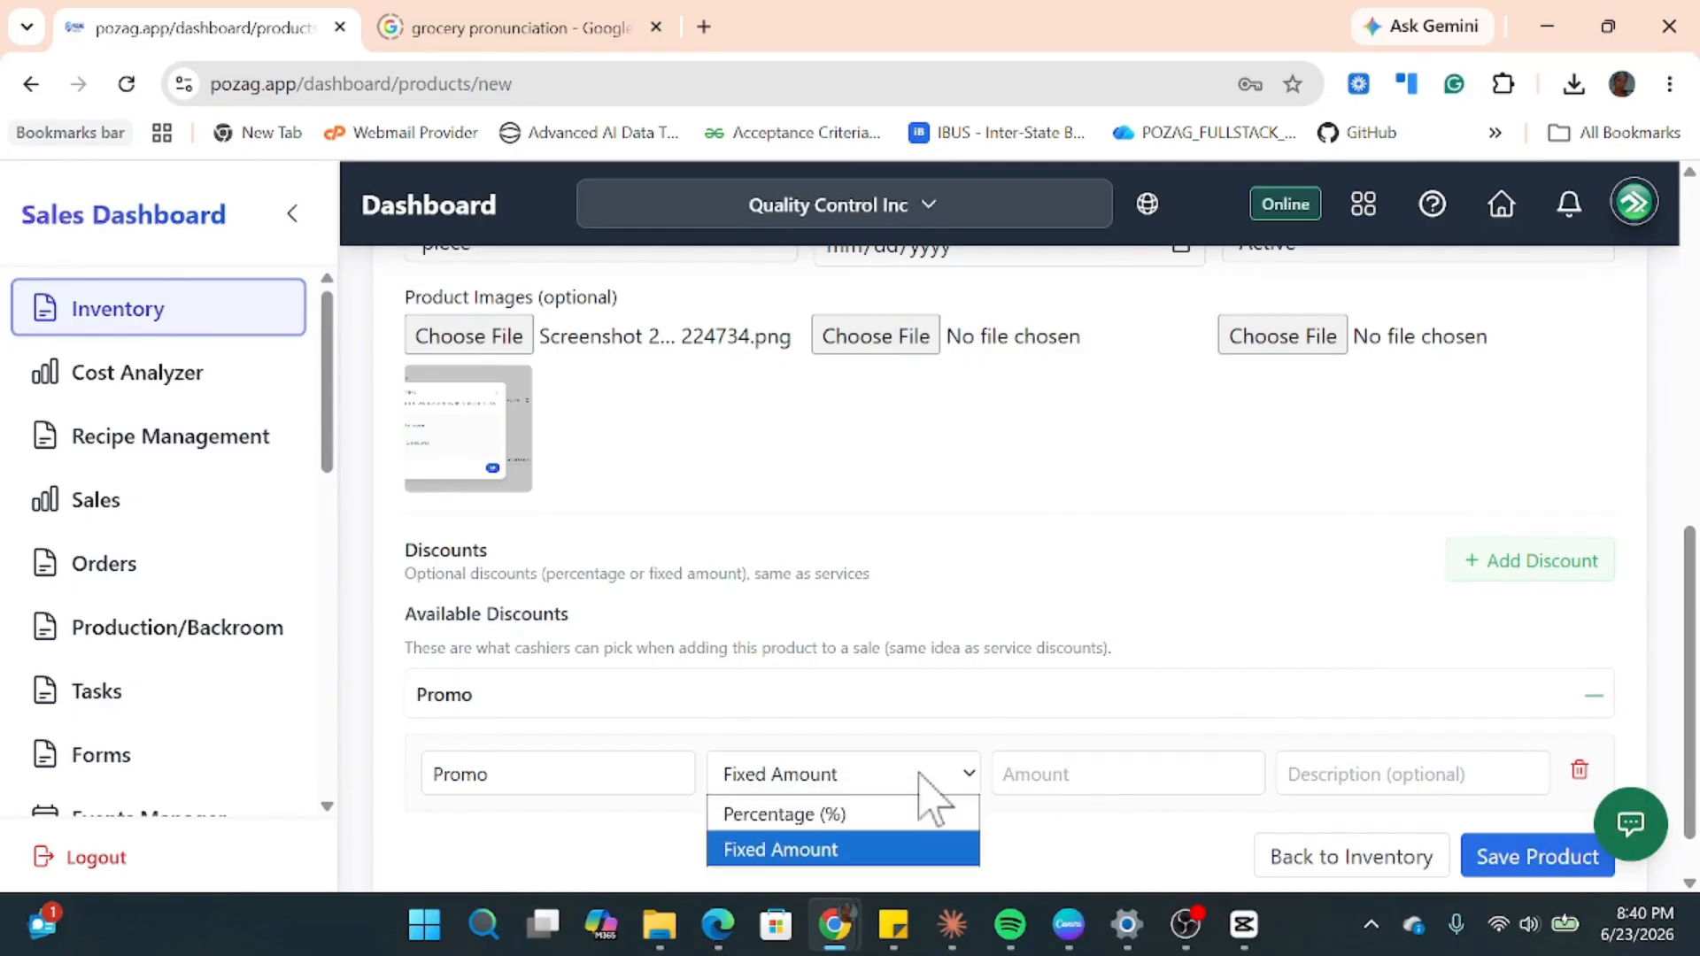
{"action": "left_click", "coordinate": [873, 815]}
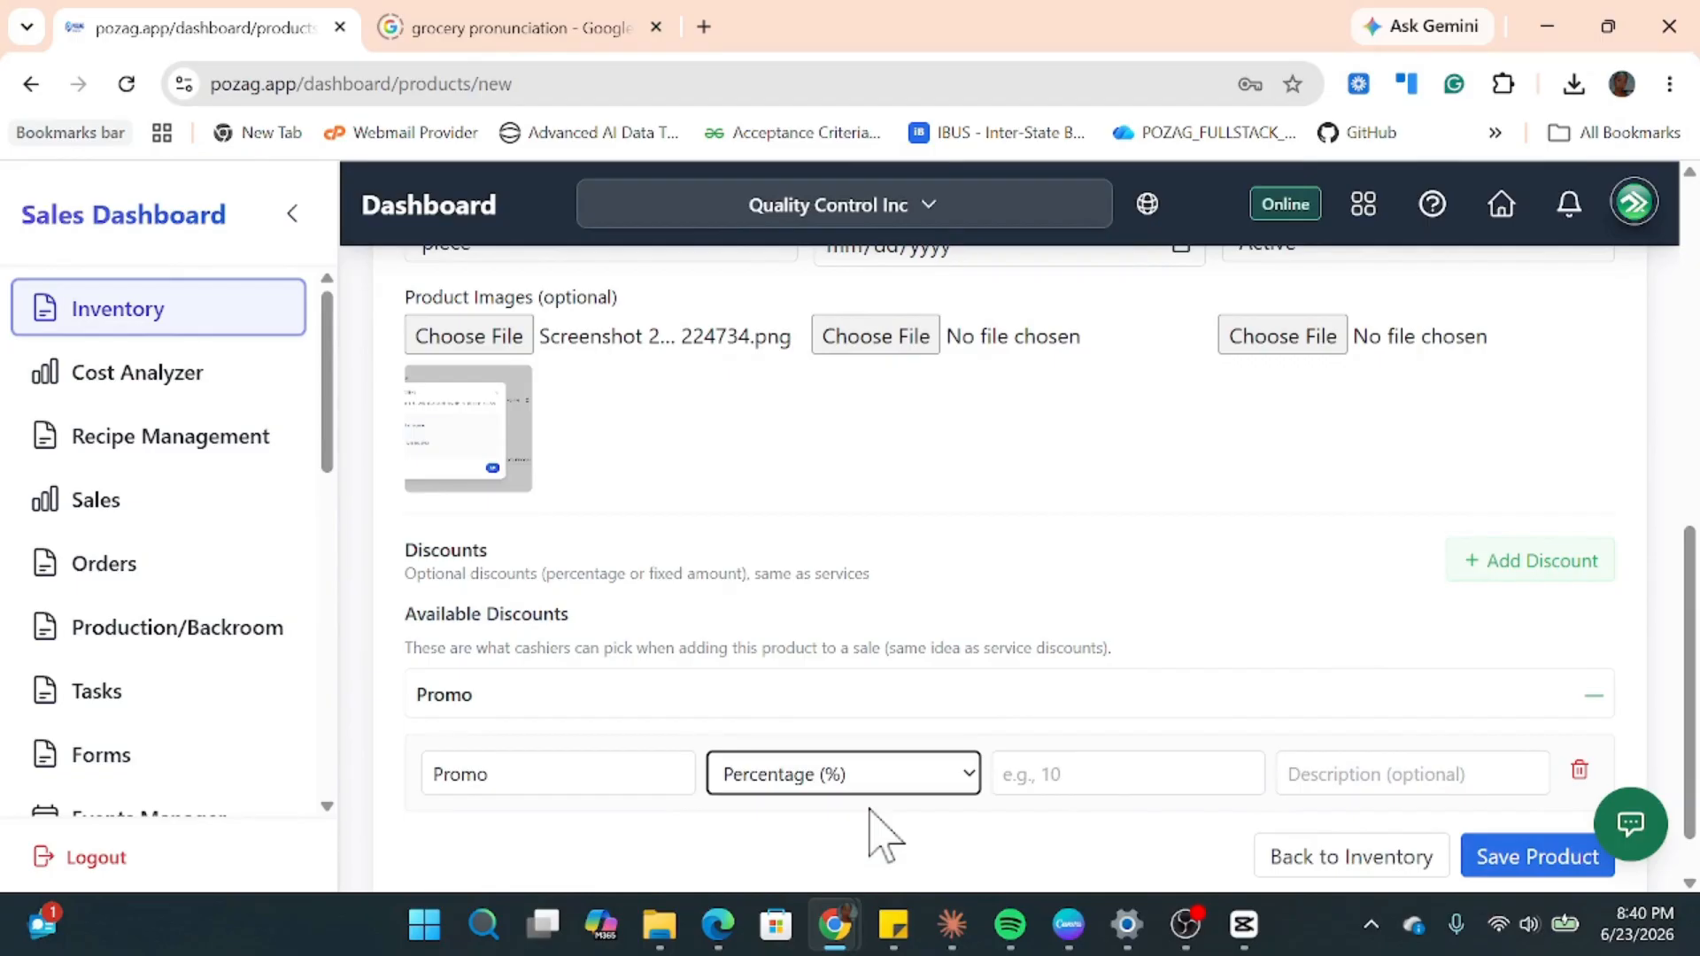
{"action": "left_click", "coordinate": [1091, 776]}
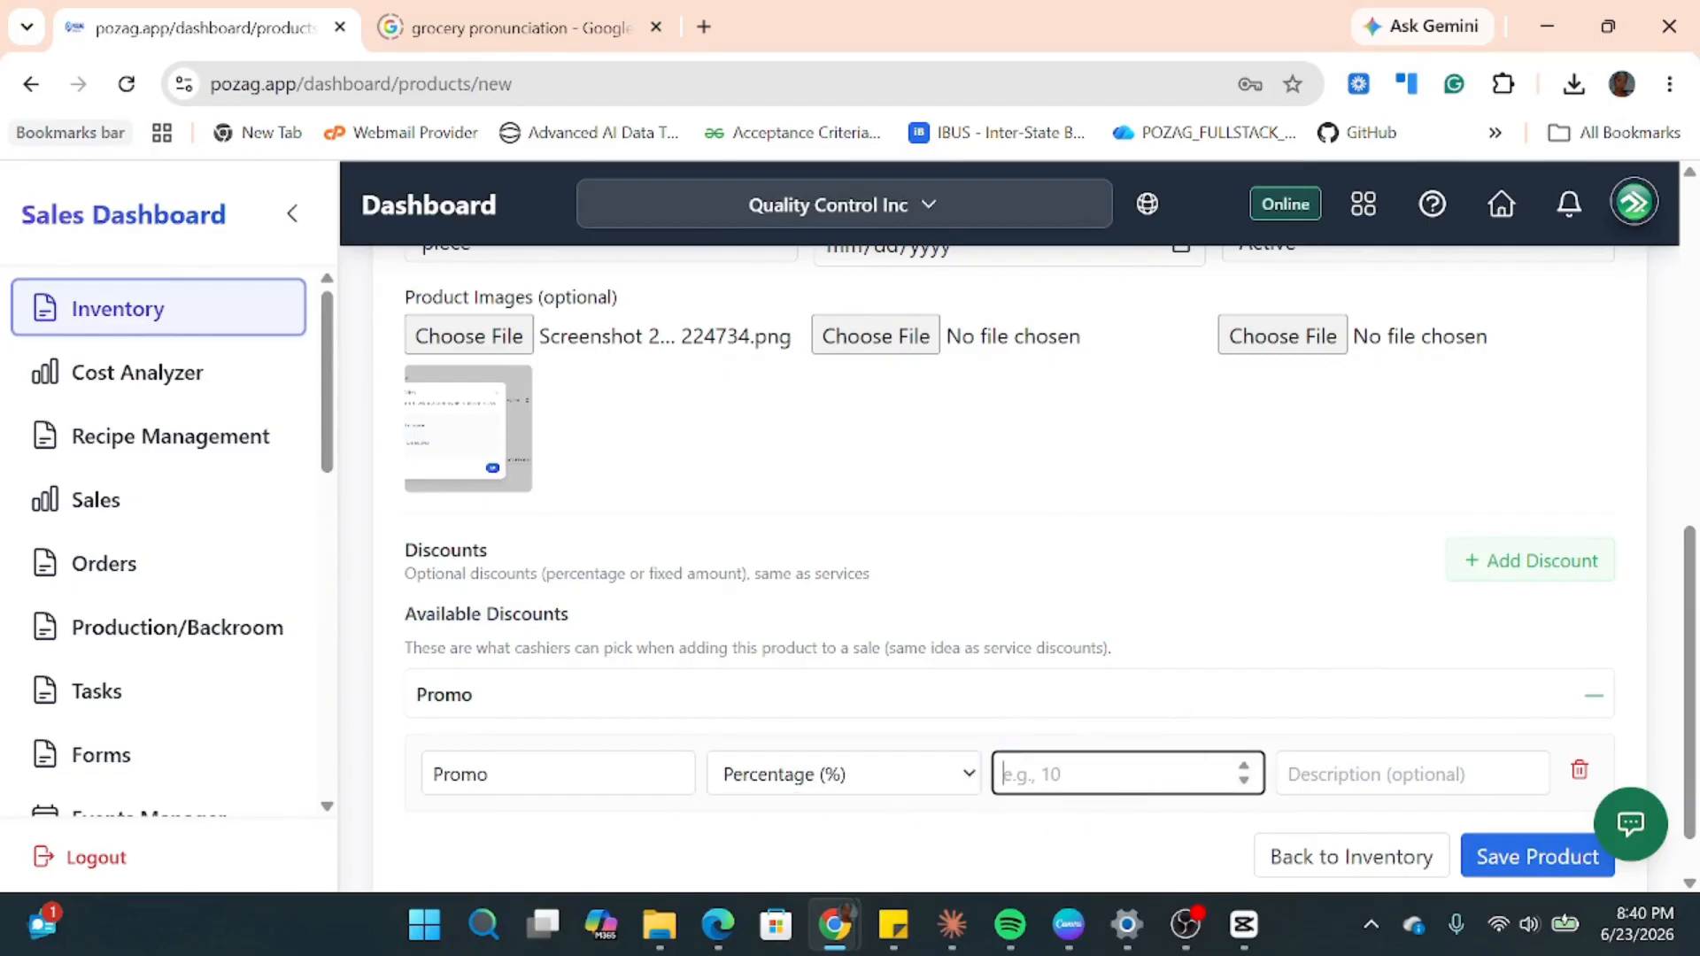
{"action": "type", "text": "5"}
{"action": "scroll", "coordinate": [1461, 680], "scroll_direction": "down", "scroll_amount": 2}
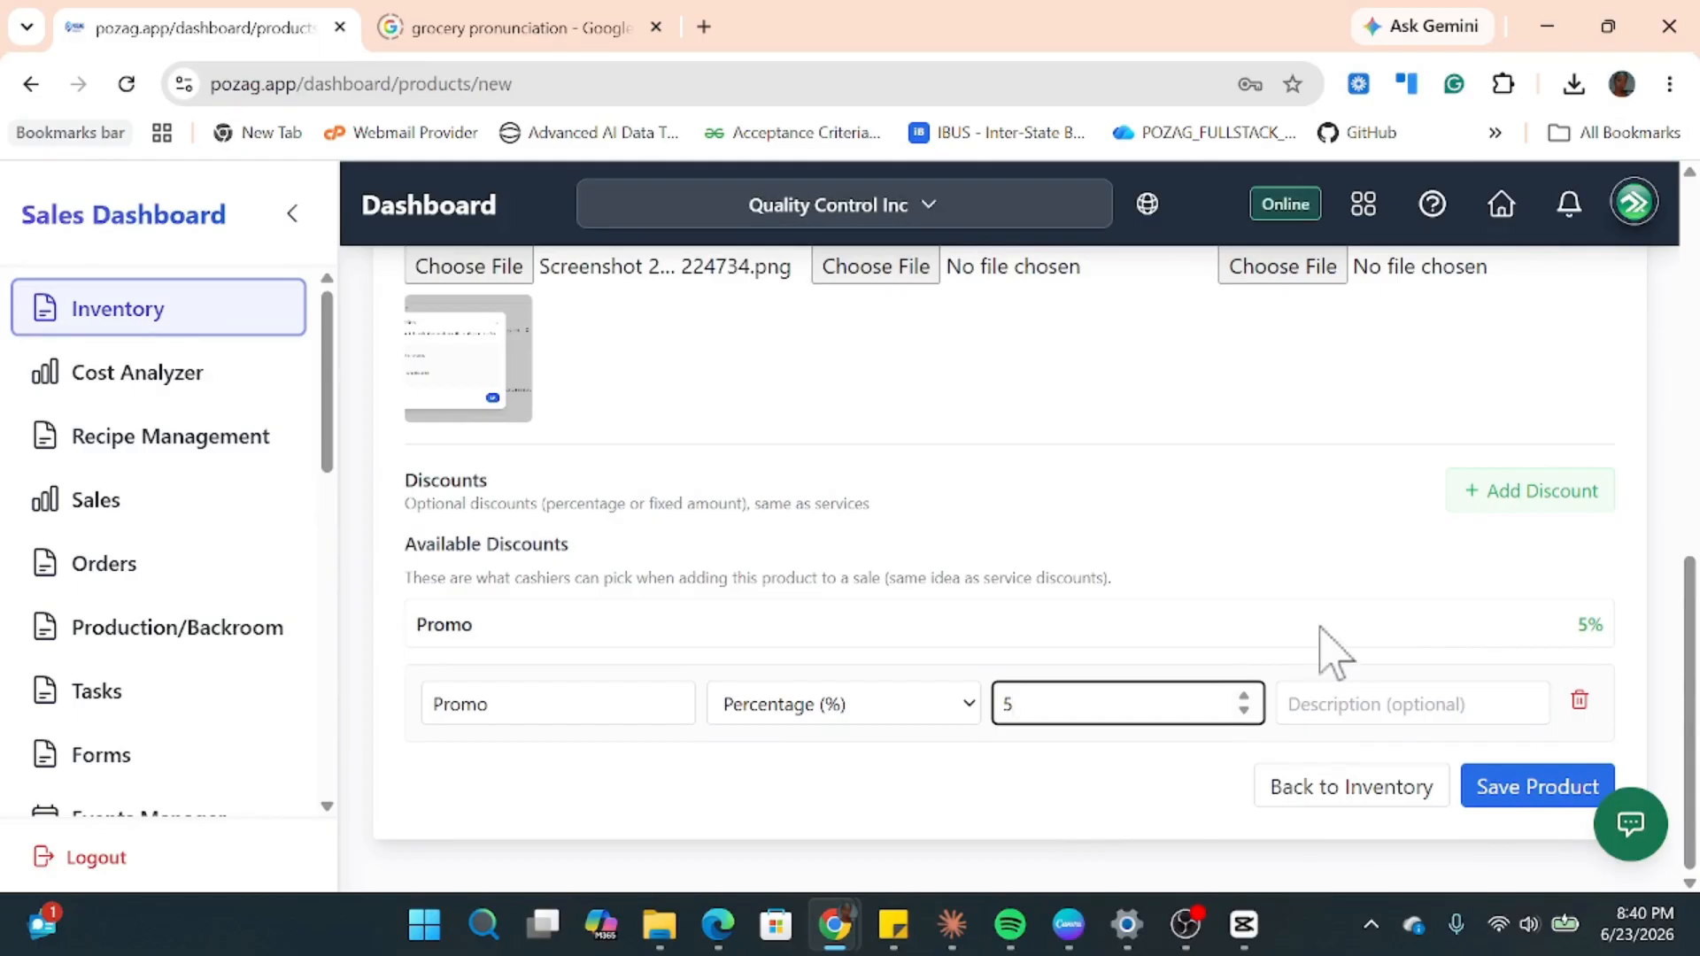
{"action": "scroll", "coordinate": [1284, 638], "scroll_direction": "up", "scroll_amount": 2}
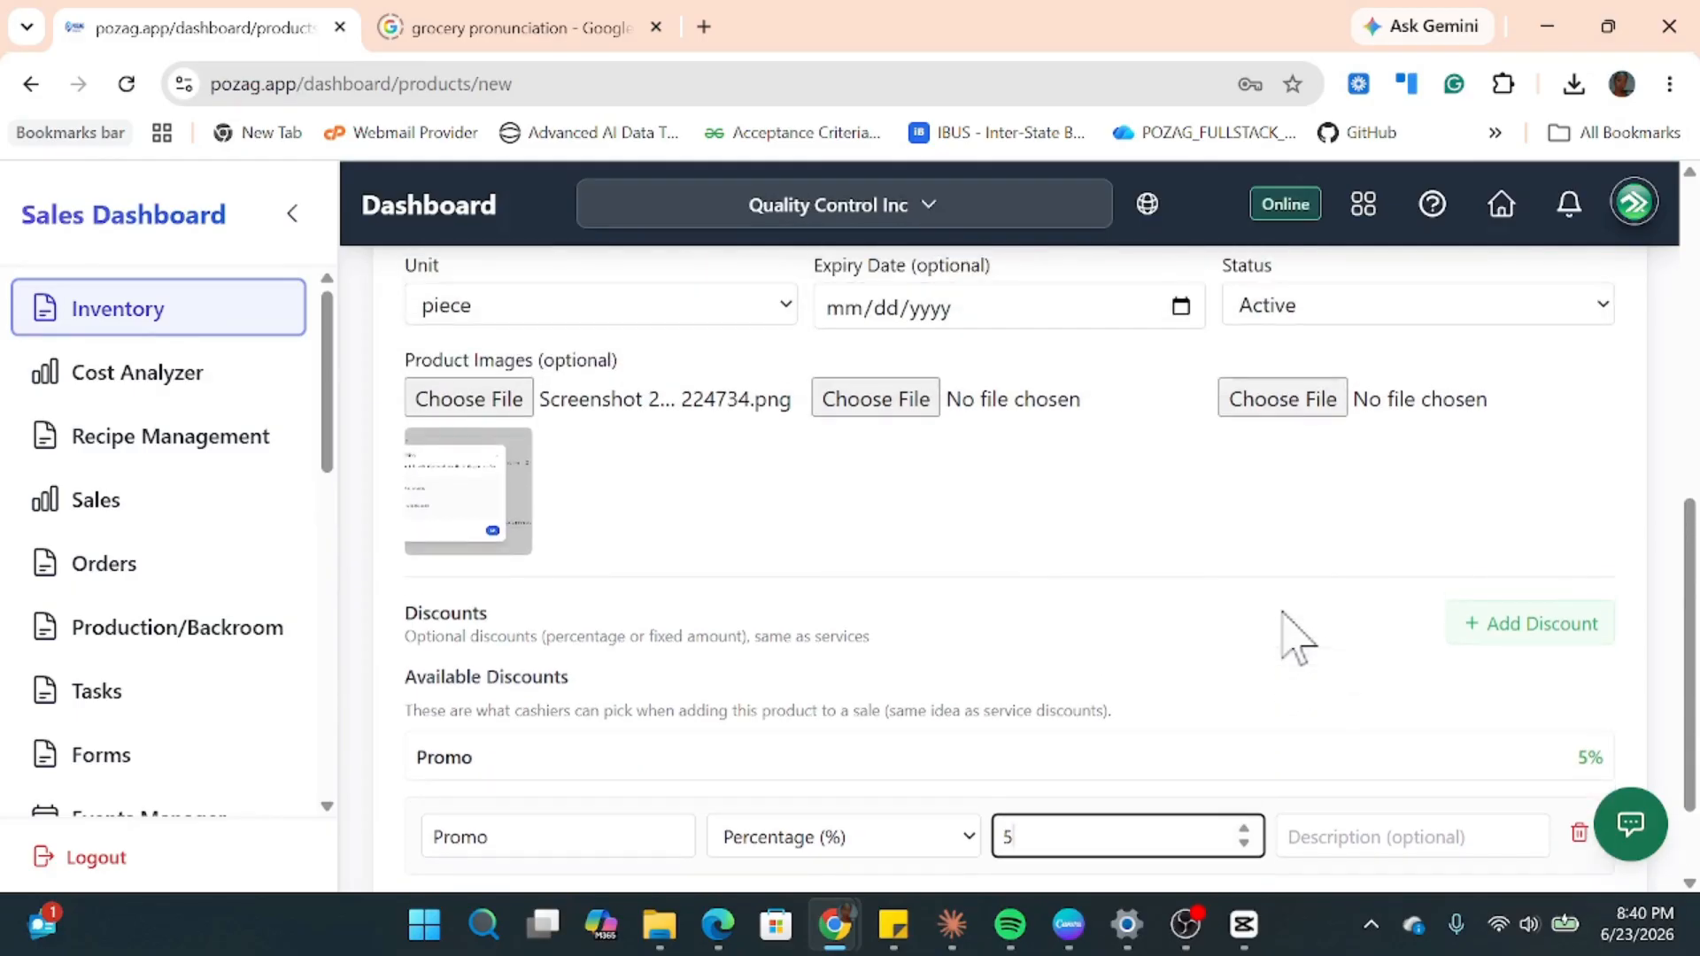
{"action": "scroll", "coordinate": [1319, 673], "scroll_direction": "down", "scroll_amount": 2}
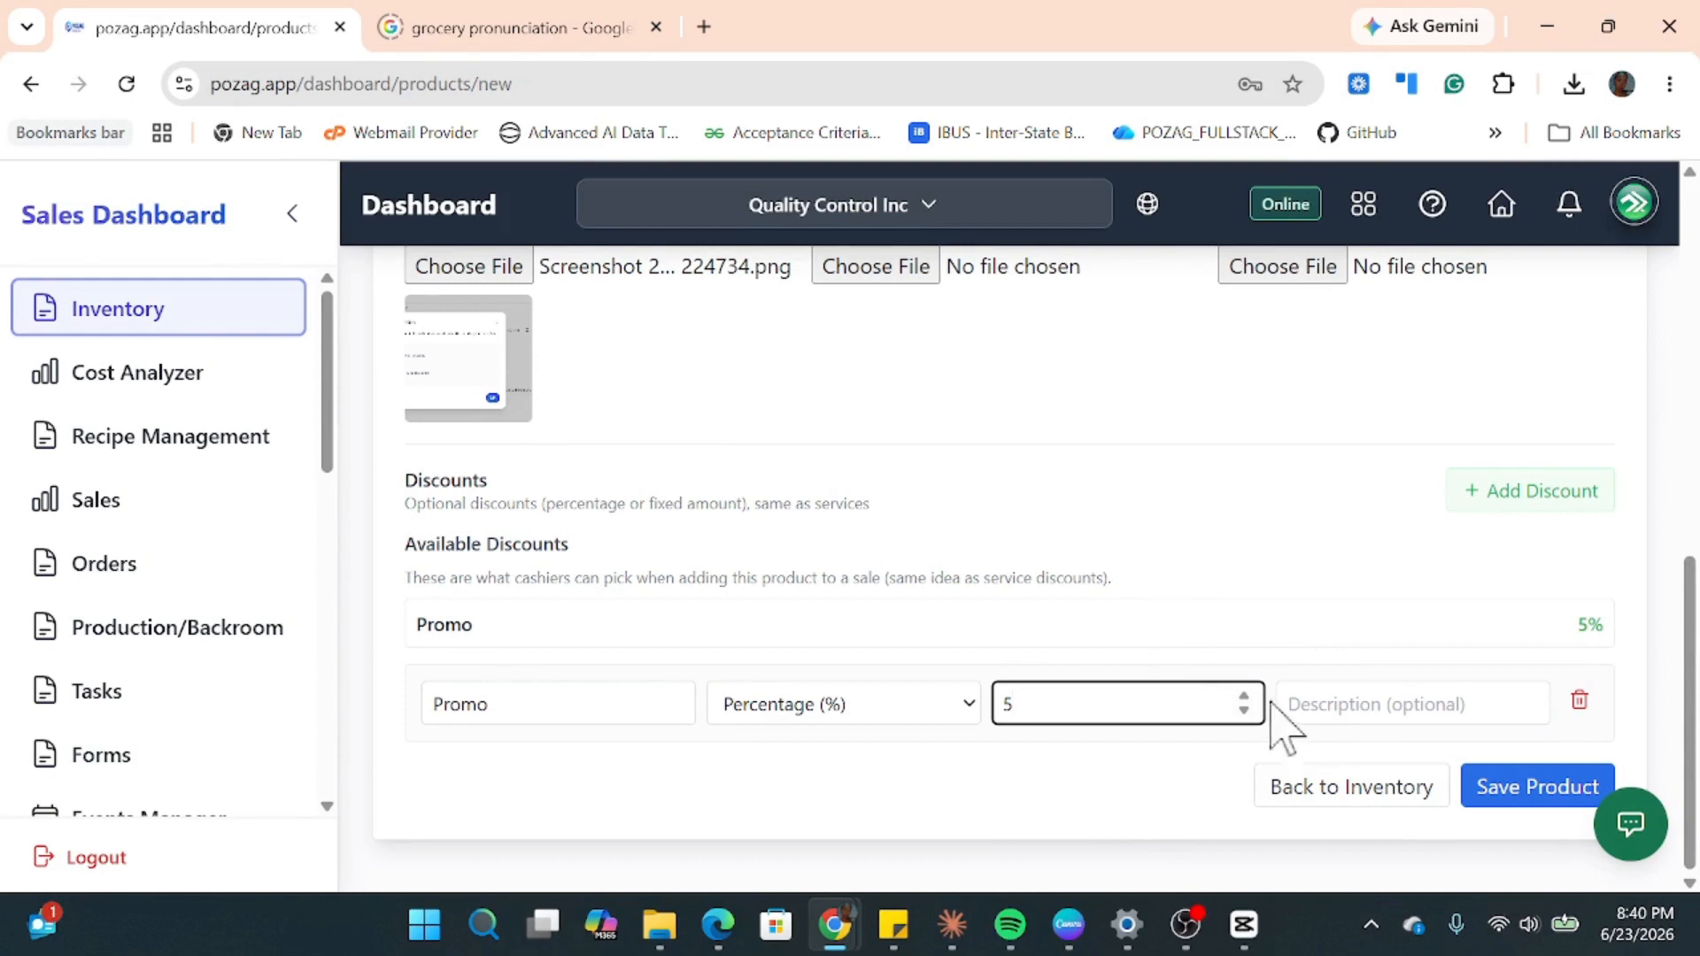
{"action": "left_click", "coordinate": [1226, 560]}
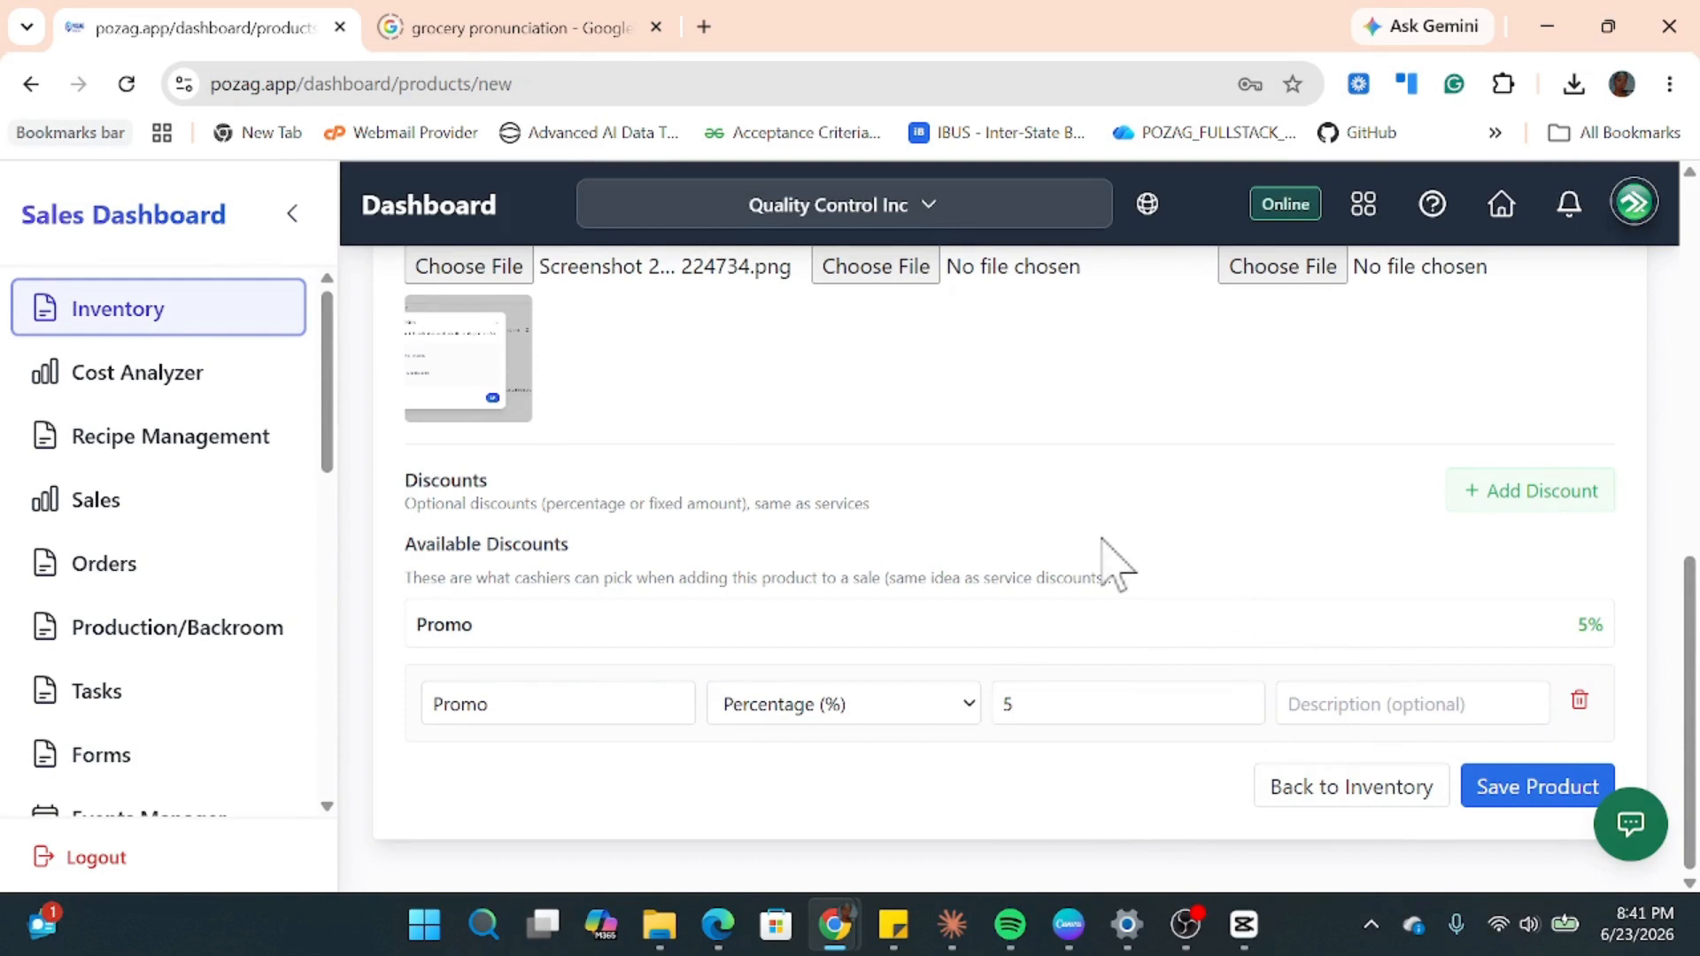
Review the Women's Flat Shoe entry and try to save the product.
{"action": "scroll", "coordinate": [1104, 542], "scroll_direction": "up", "scroll_amount": 10}
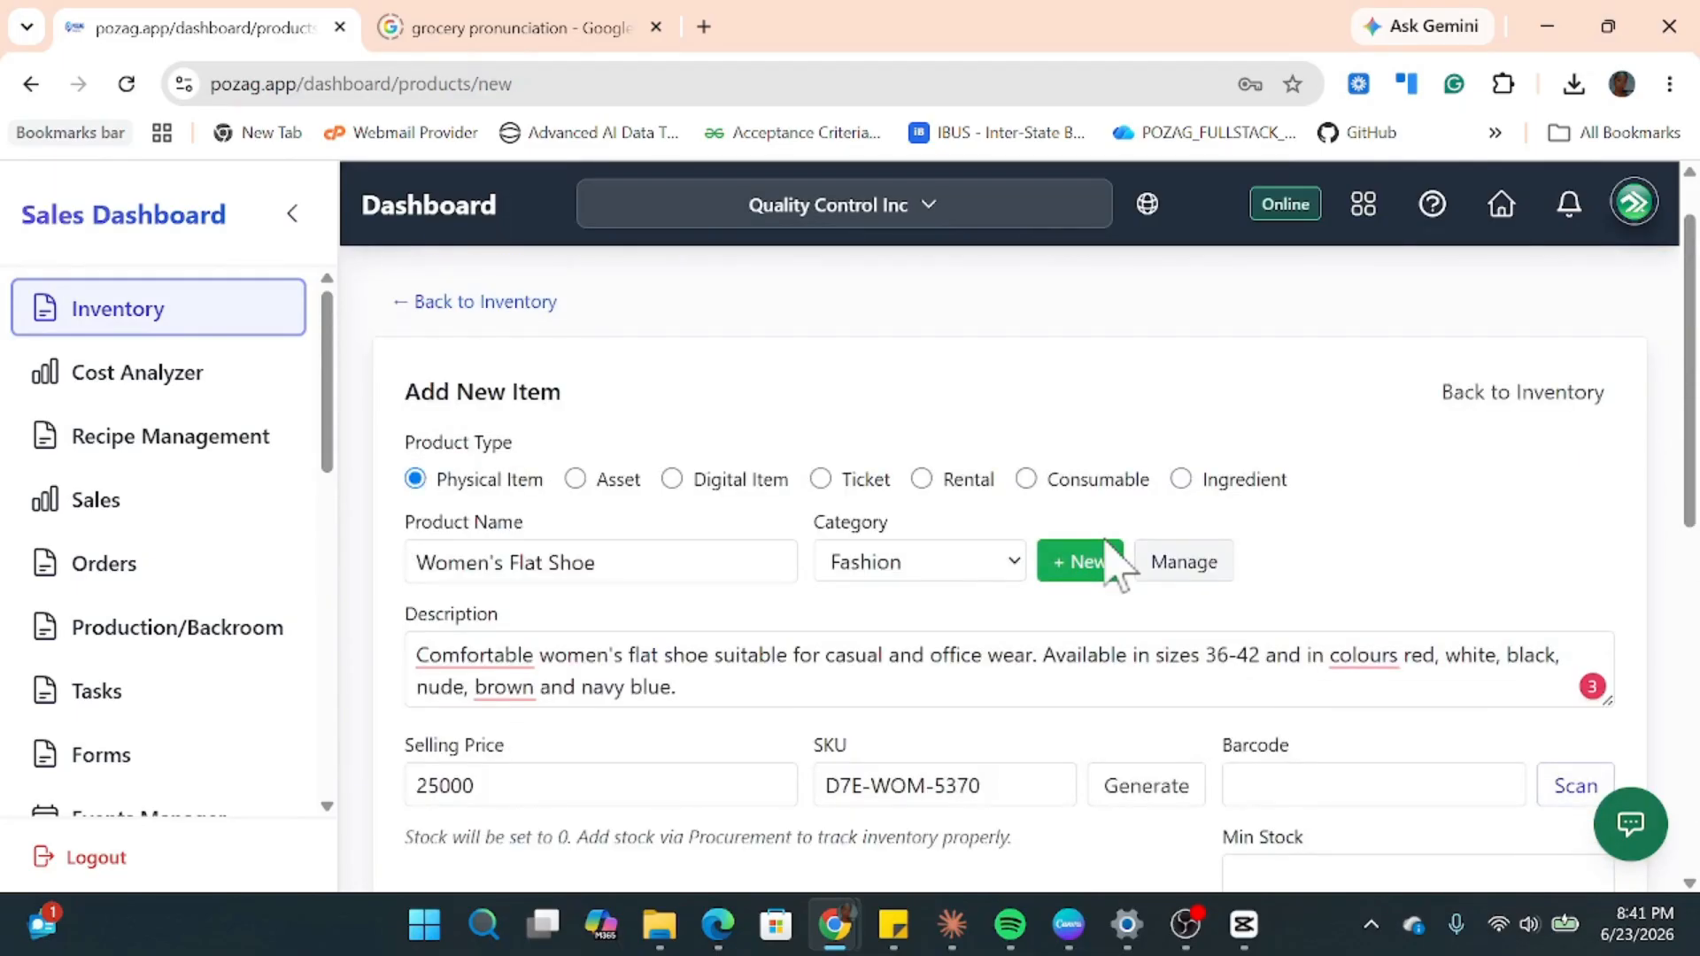
{"action": "scroll", "coordinate": [1103, 558], "scroll_direction": "up", "scroll_amount": 1}
{"action": "scroll", "coordinate": [1103, 558], "scroll_direction": "down", "scroll_amount": 5}
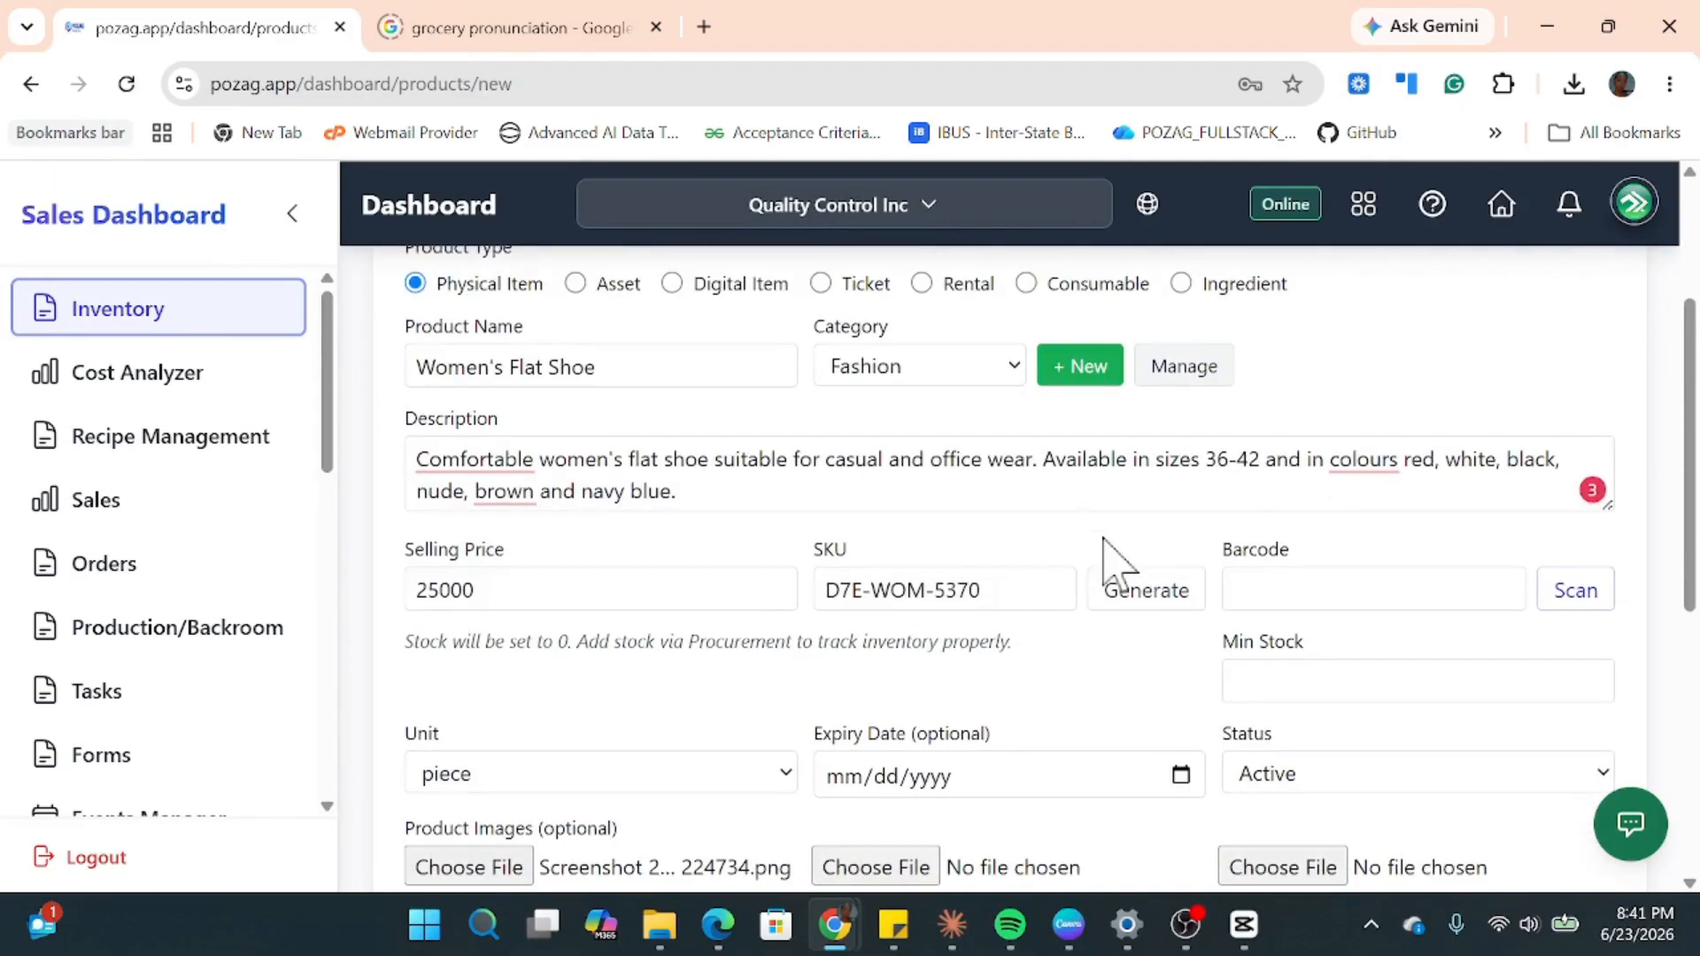
{"action": "scroll", "coordinate": [1108, 562], "scroll_direction": "down", "scroll_amount": 4}
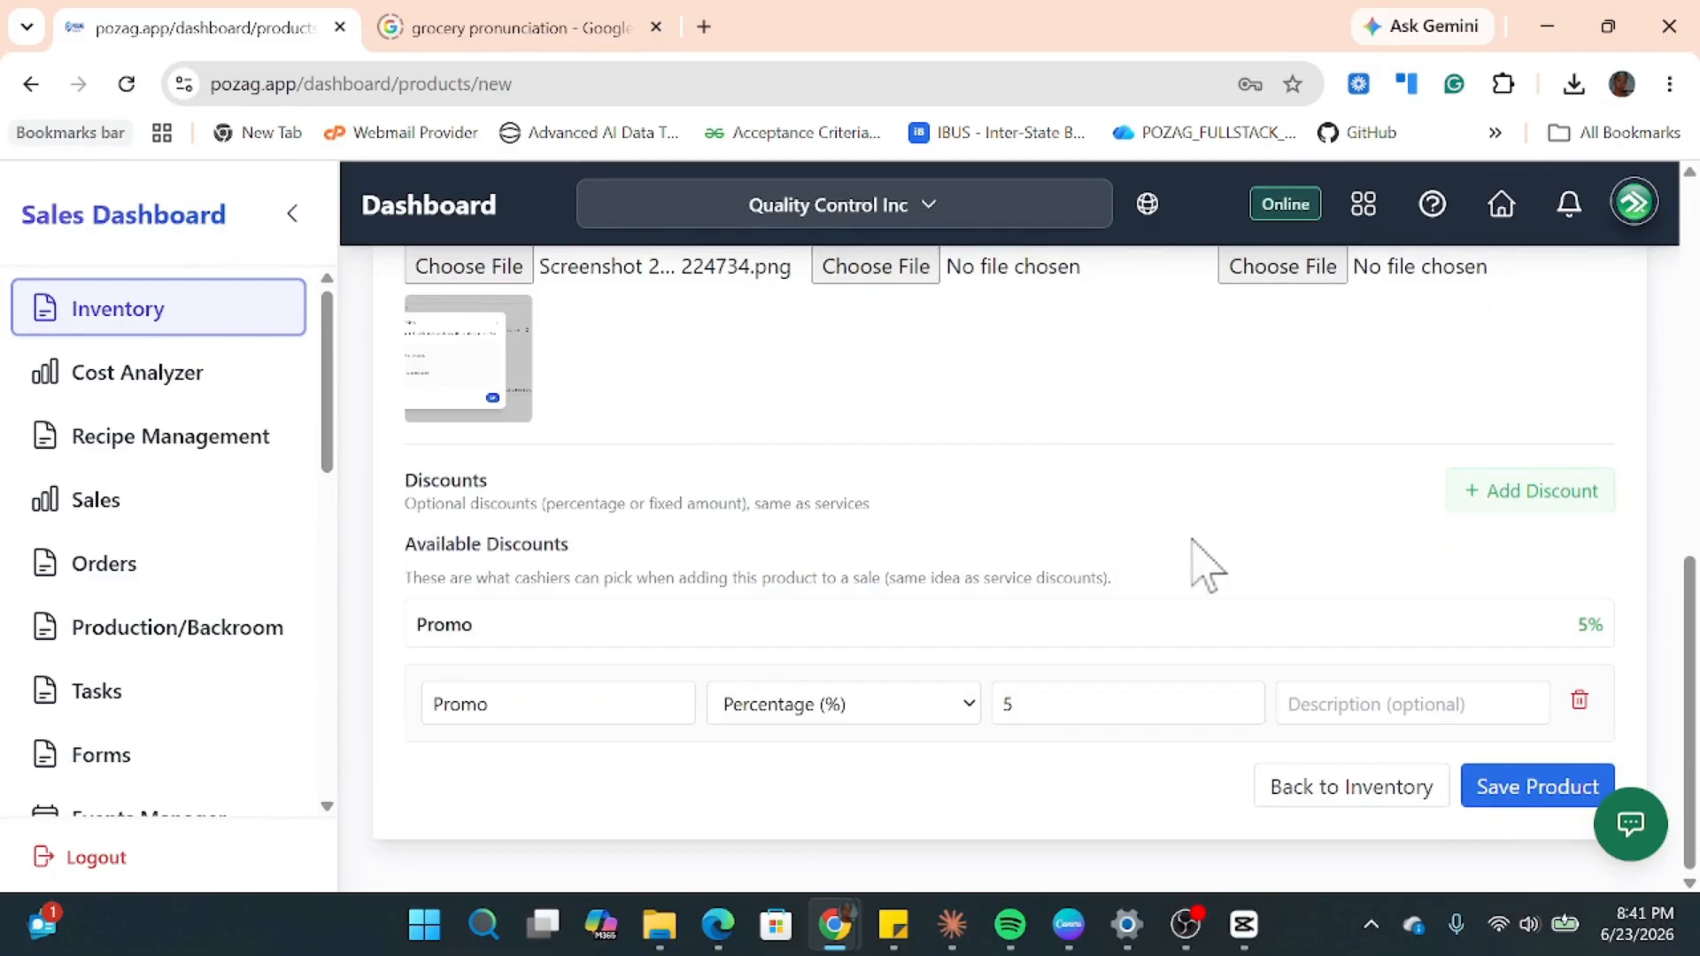
{"action": "left_click", "coordinate": [1542, 795]}
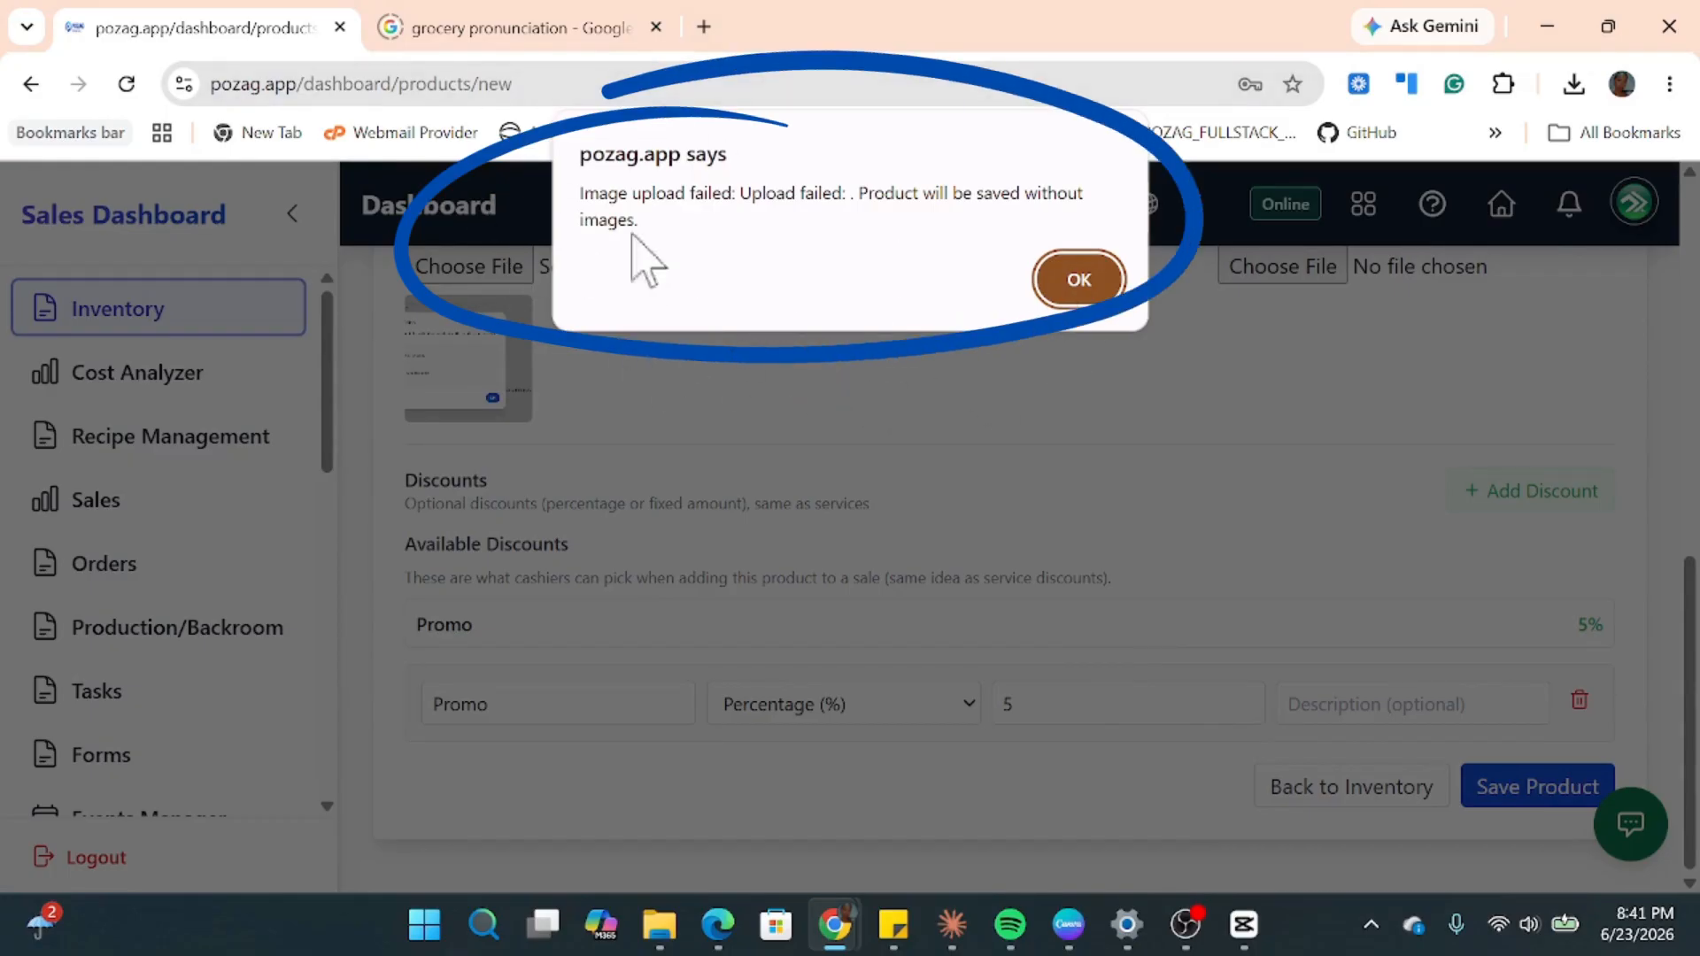
{"action": "left_click", "coordinate": [1080, 281]}
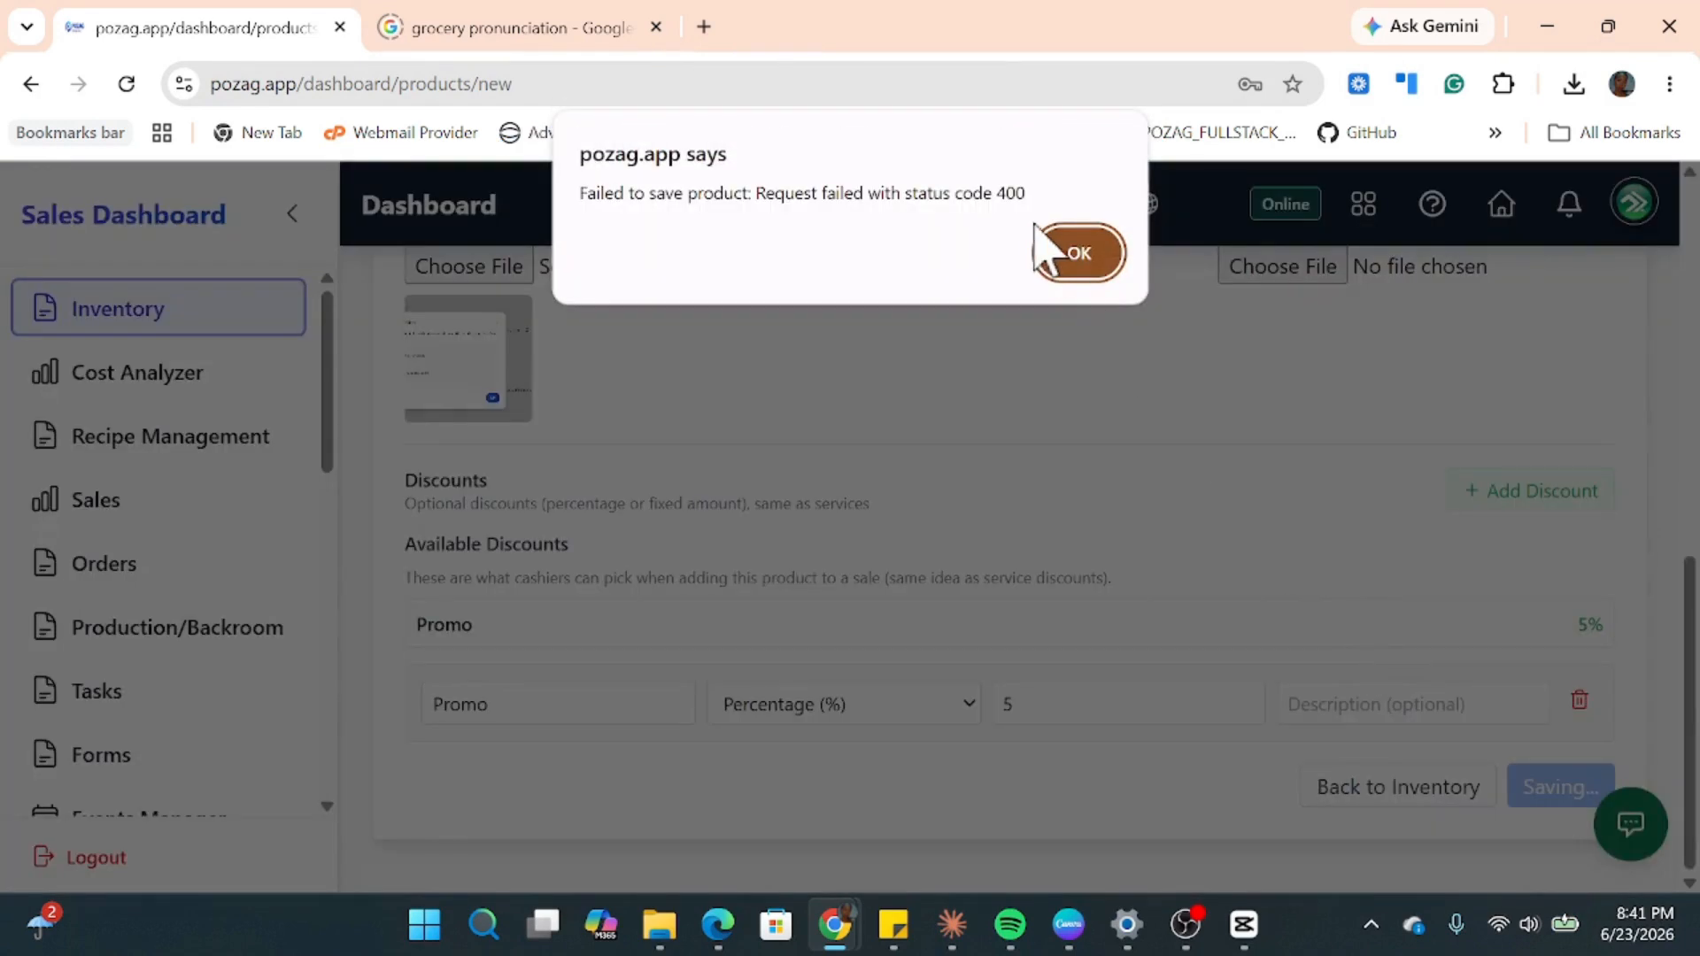
{"action": "left_click", "coordinate": [1084, 265]}
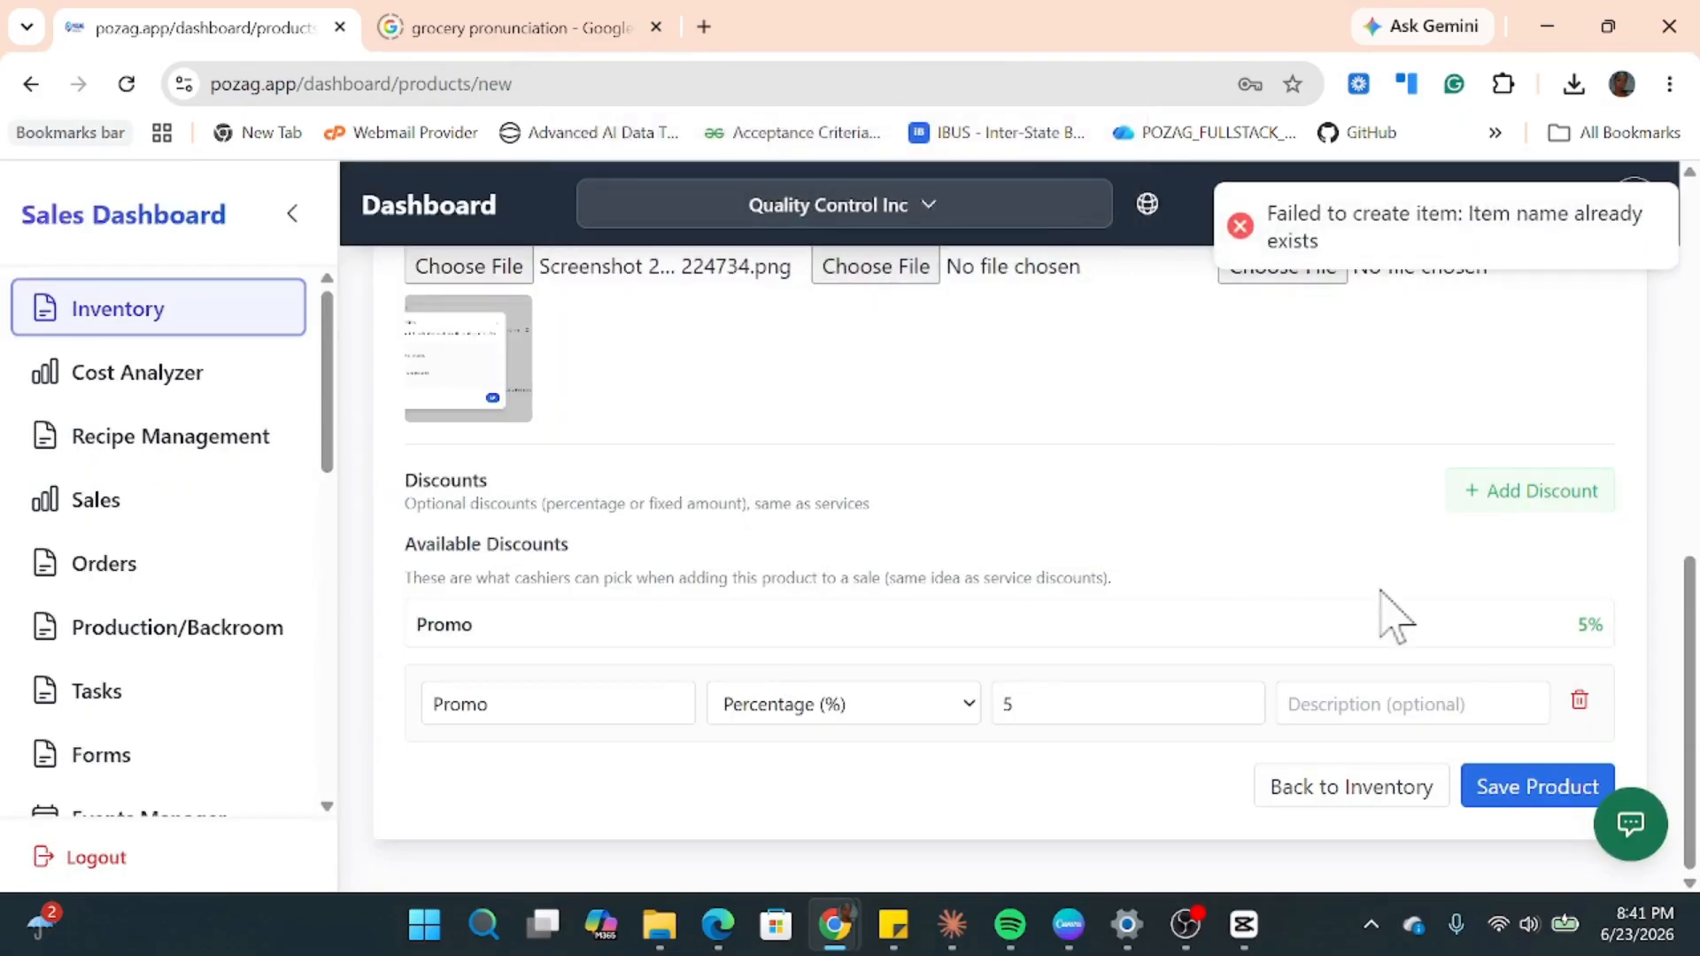
Rename the product to Women's Office Flat Shoe and save it to the inventory.
{"action": "scroll", "coordinate": [1415, 626], "scroll_direction": "up", "scroll_amount": 4}
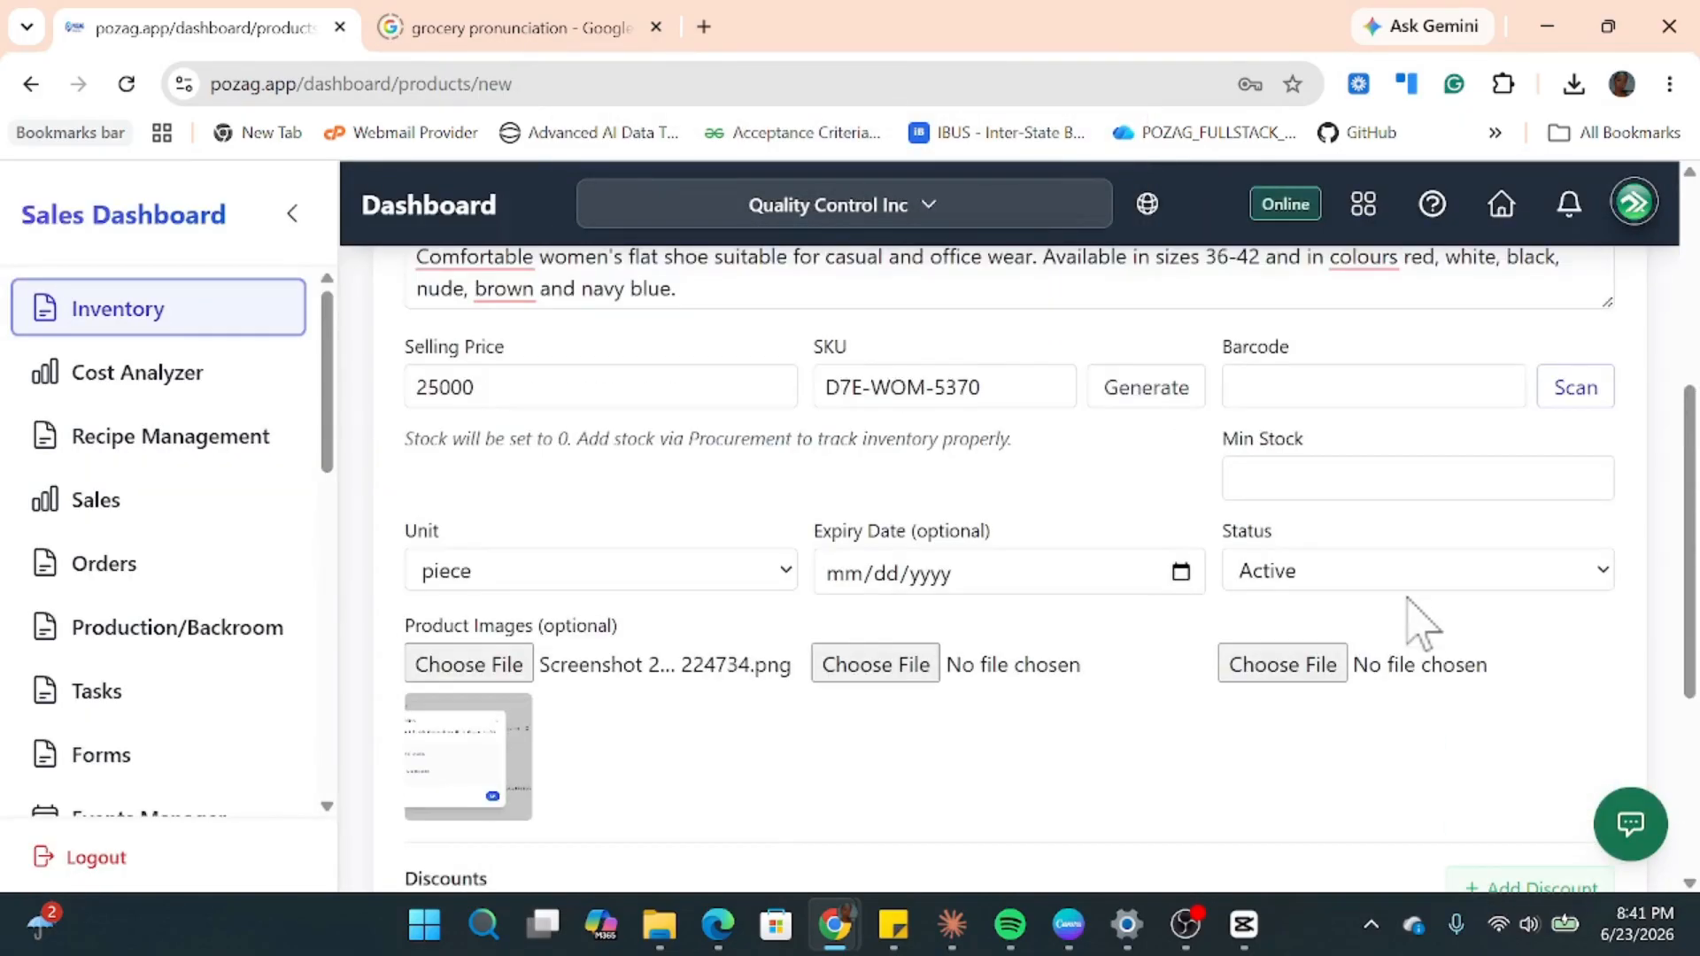
{"action": "scroll", "coordinate": [1416, 620], "scroll_direction": "down", "scroll_amount": 4}
{"action": "scroll", "coordinate": [1421, 637], "scroll_direction": "up", "scroll_amount": 10}
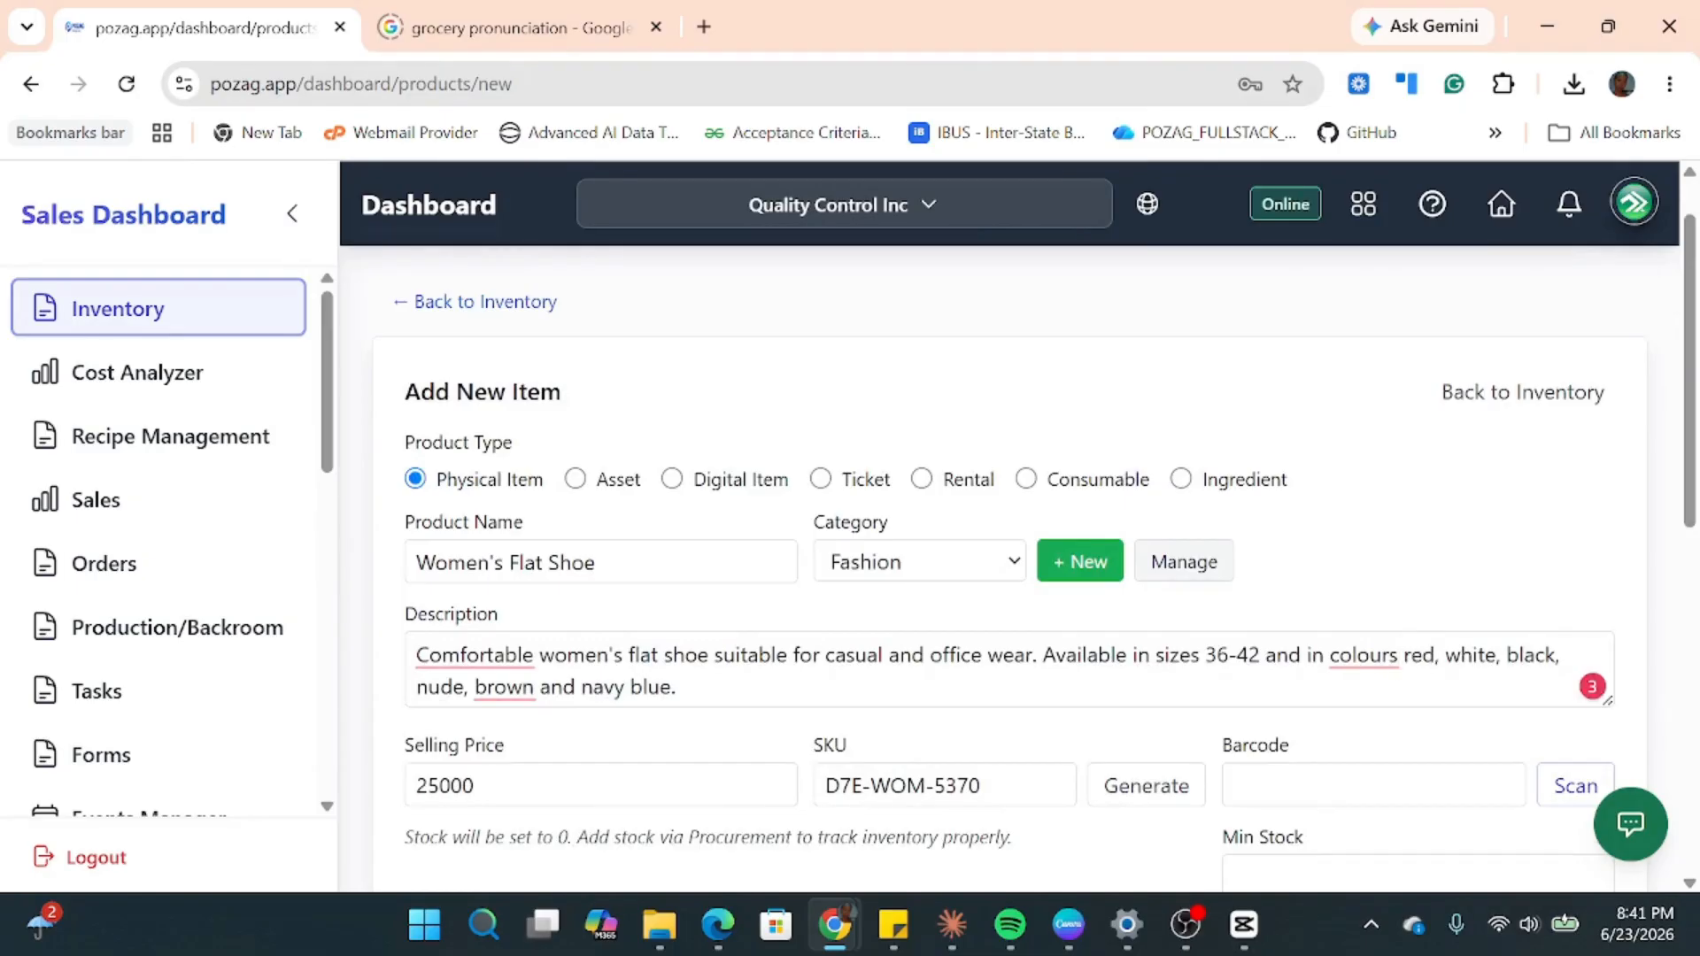
{"action": "left_click", "coordinate": [596, 562]}
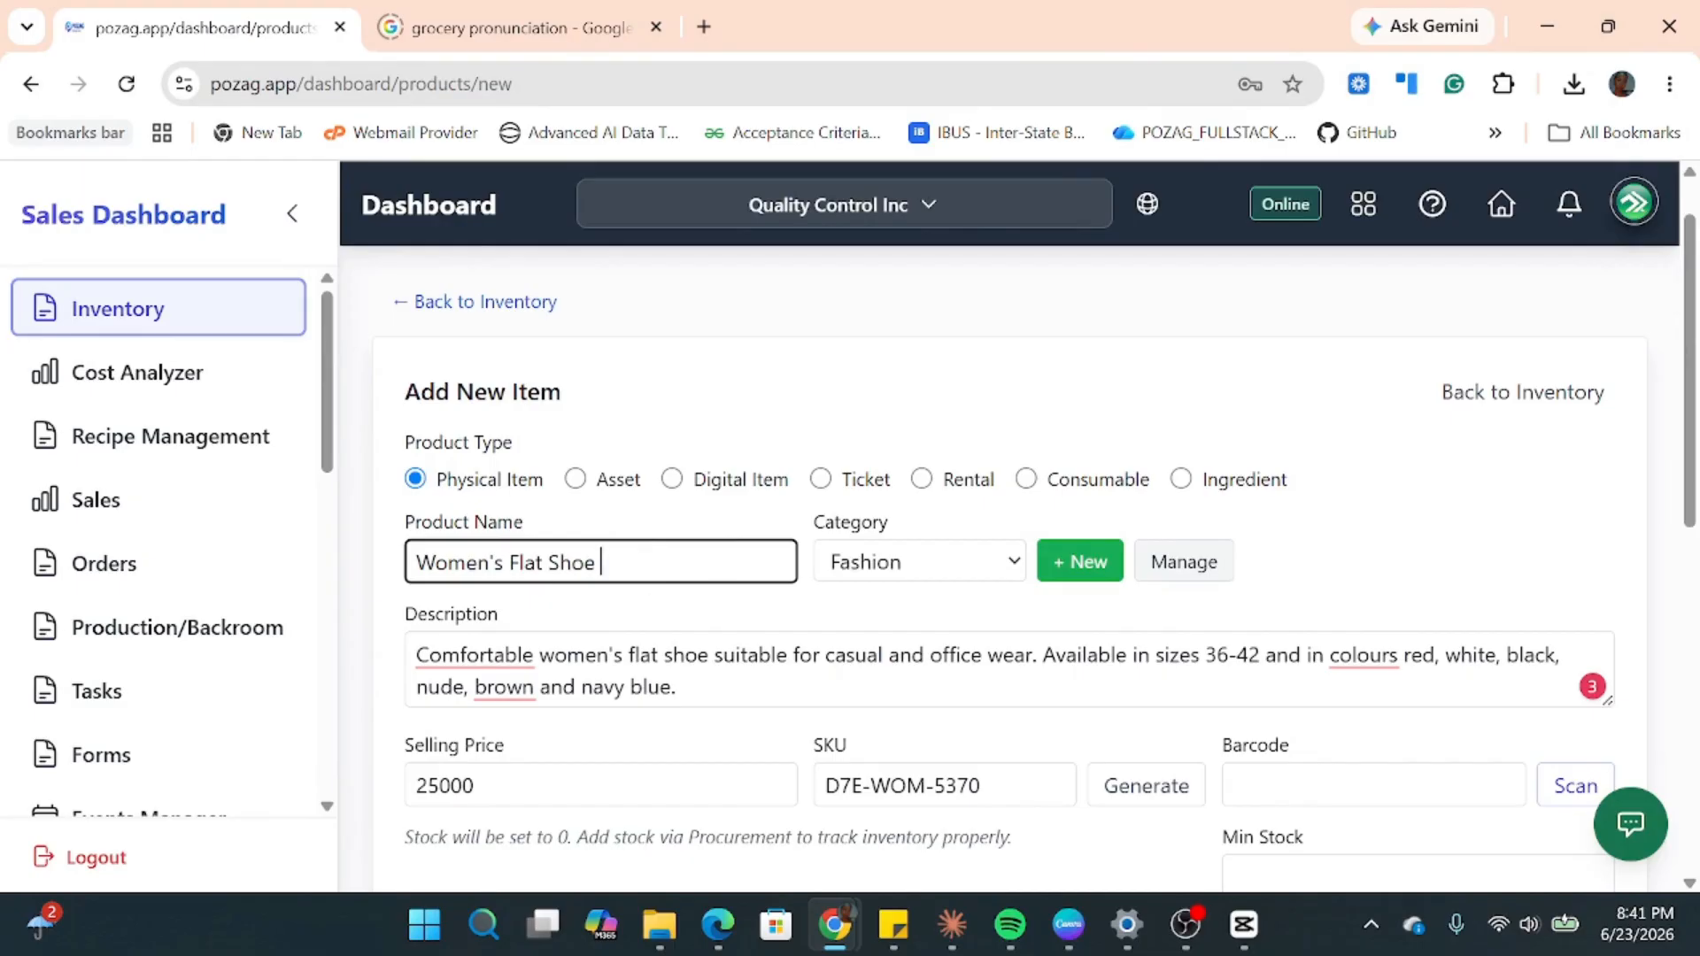
{"action": "left_click", "coordinate": [503, 562]}
{"action": "type", "text": "Office"}
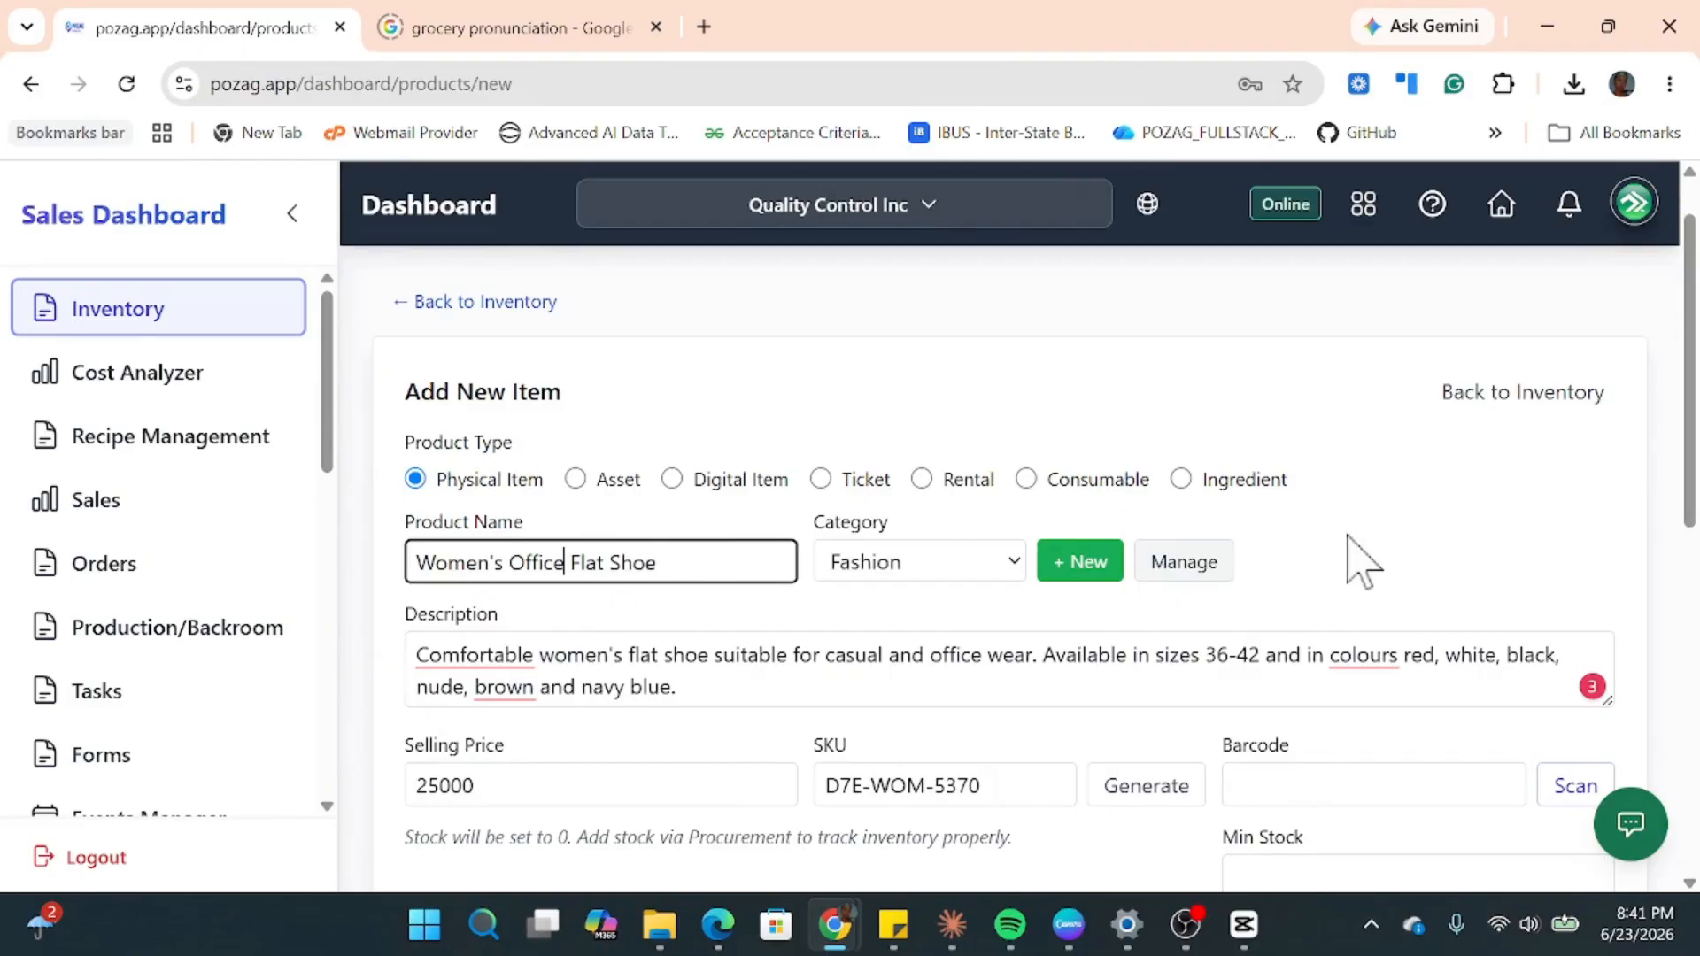
{"action": "scroll", "coordinate": [1586, 596], "scroll_direction": "down", "scroll_amount": 10}
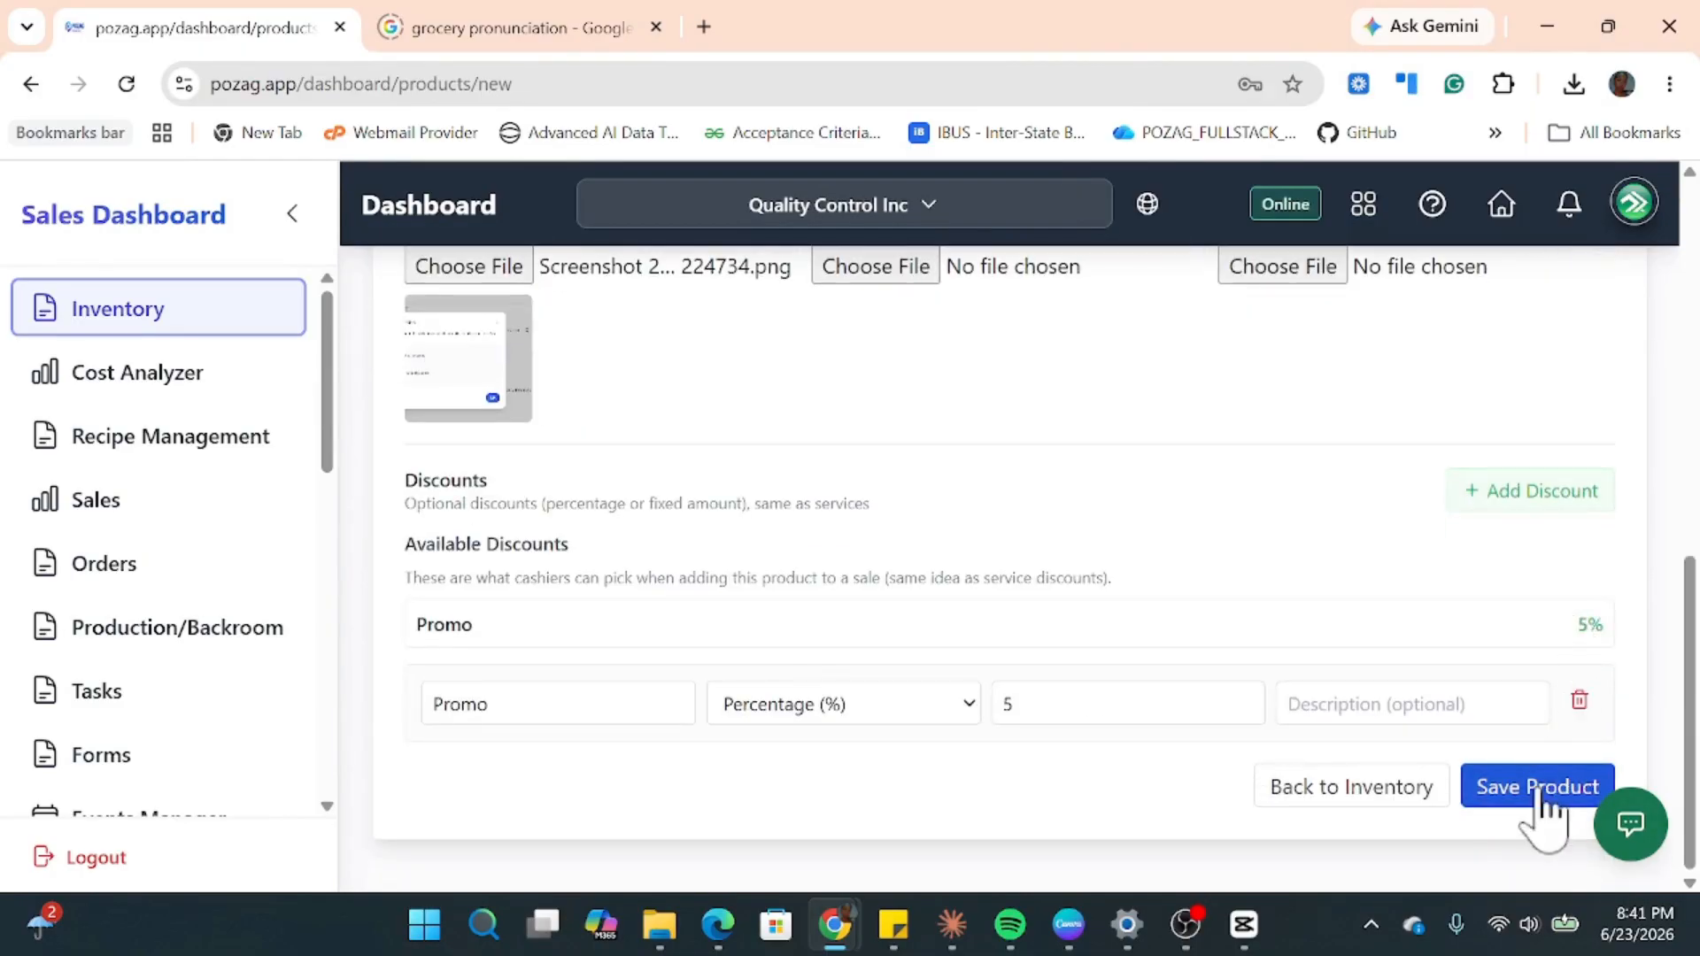
{"action": "left_click", "coordinate": [1542, 793]}
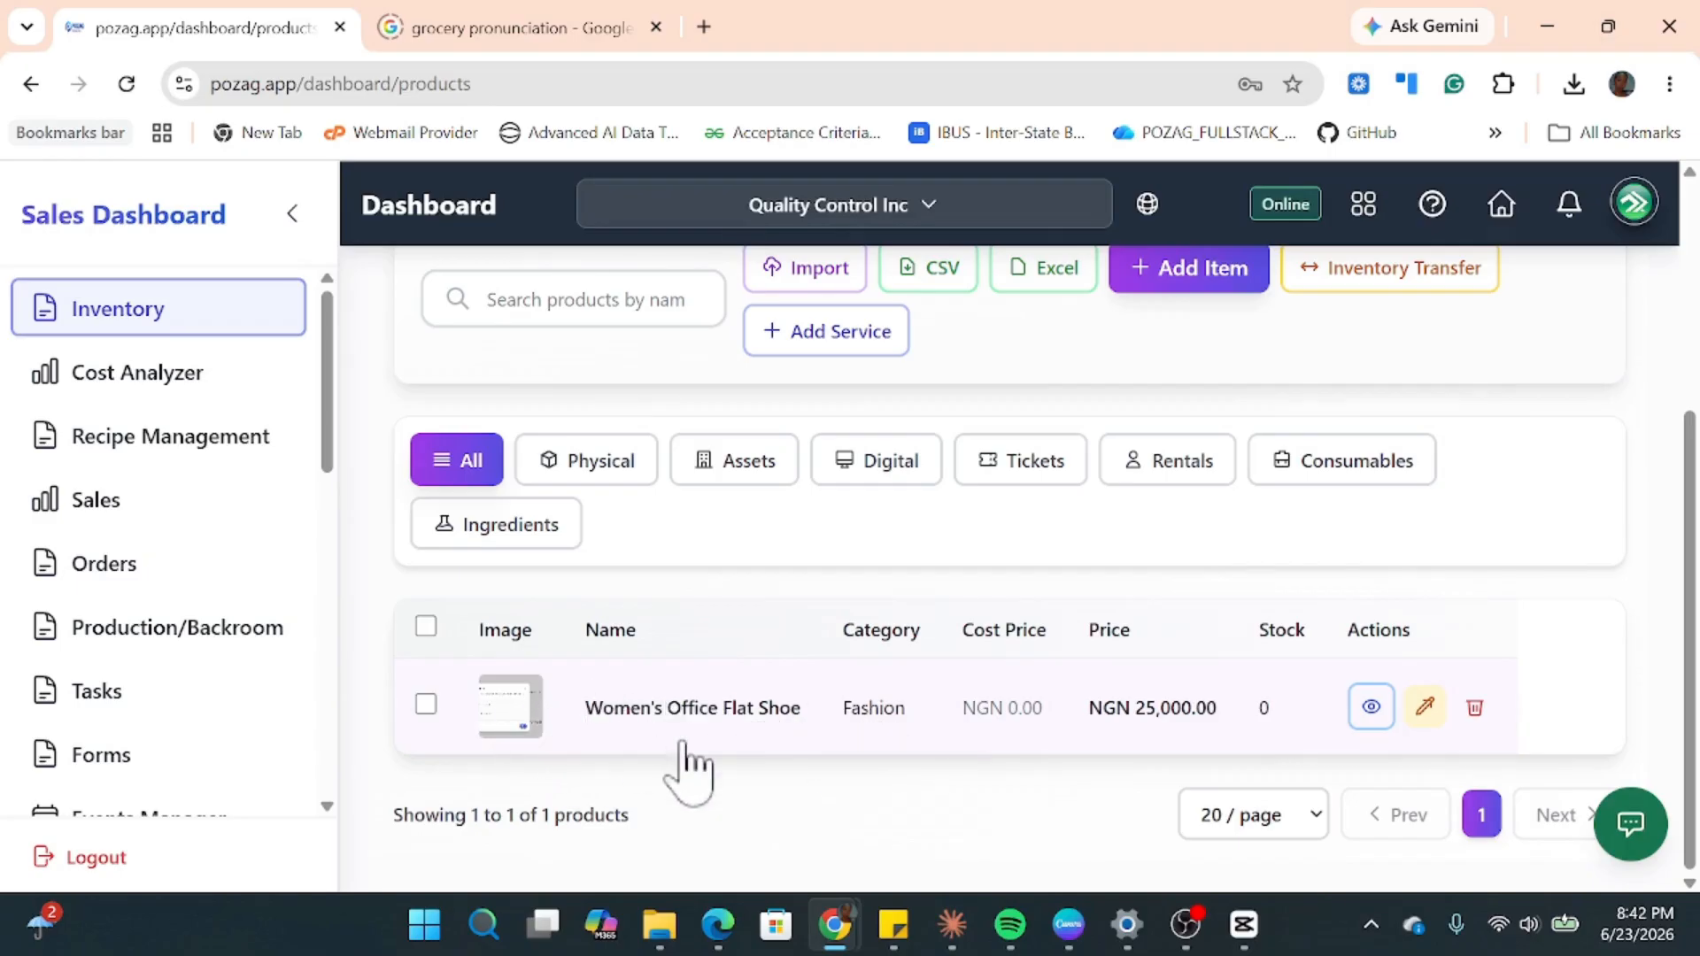
Start a new physical item named Golden Penny Spaghetti 500g and assign it to the Groceries category.
{"action": "scroll", "coordinate": [1139, 682], "scroll_direction": "up", "scroll_amount": 4}
{"action": "scroll", "coordinate": [1138, 683], "scroll_direction": "down", "scroll_amount": 4}
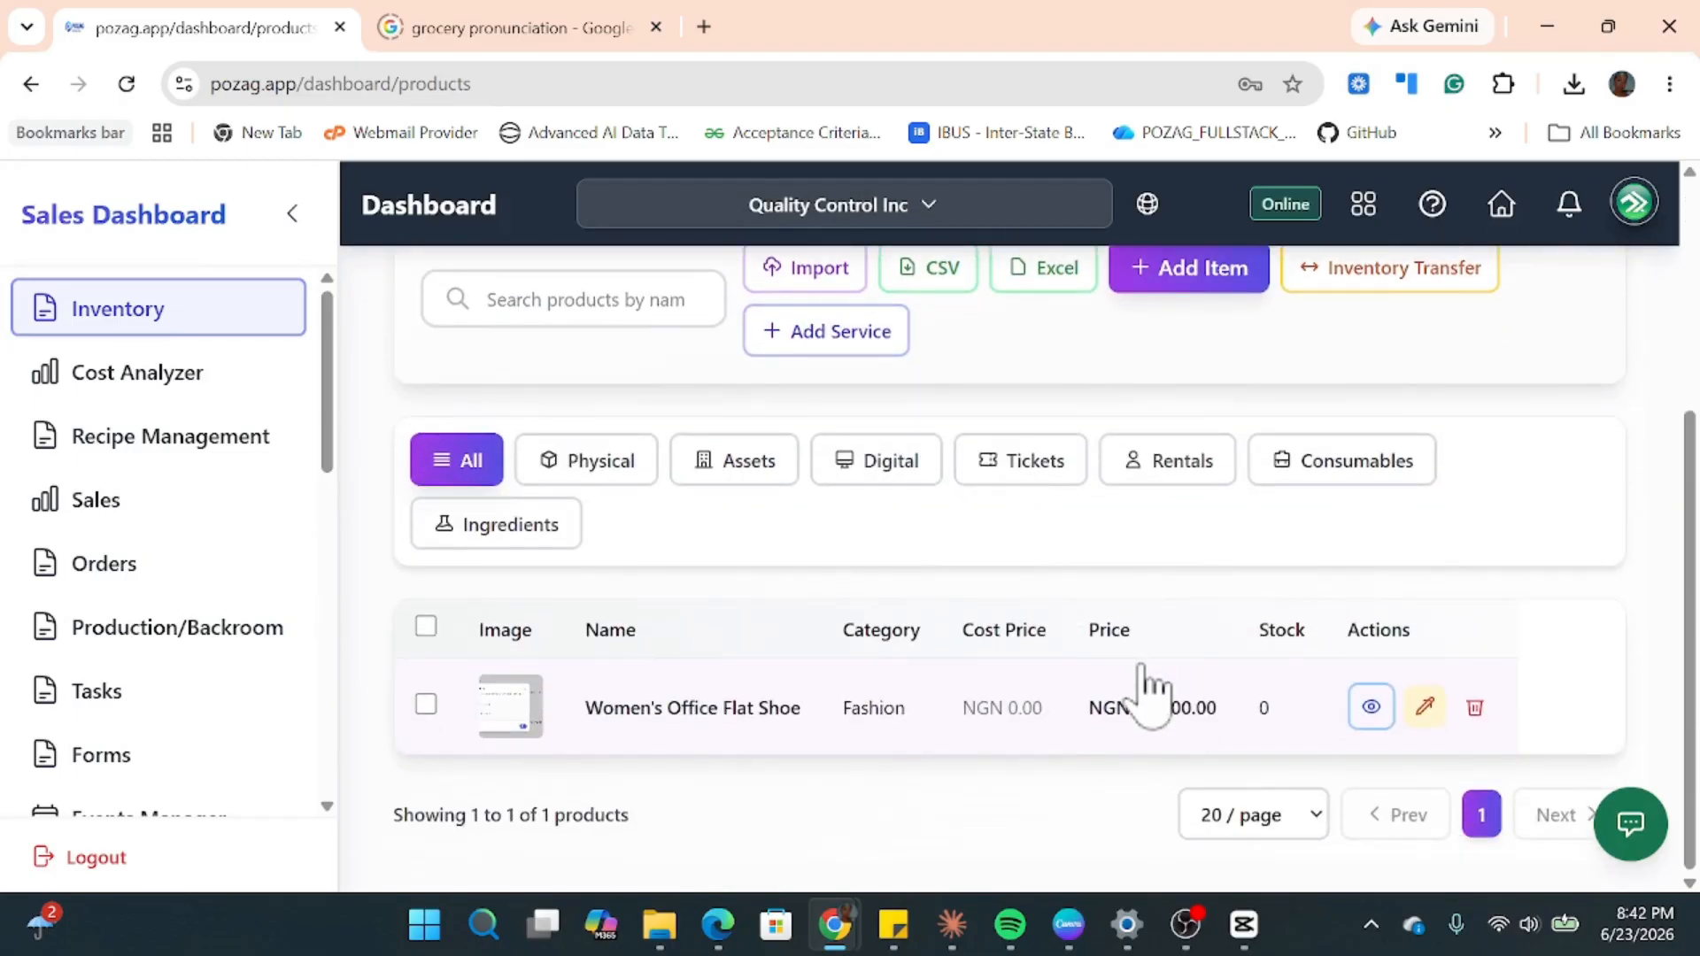
{"action": "scroll", "coordinate": [1073, 700], "scroll_direction": "up", "scroll_amount": 4}
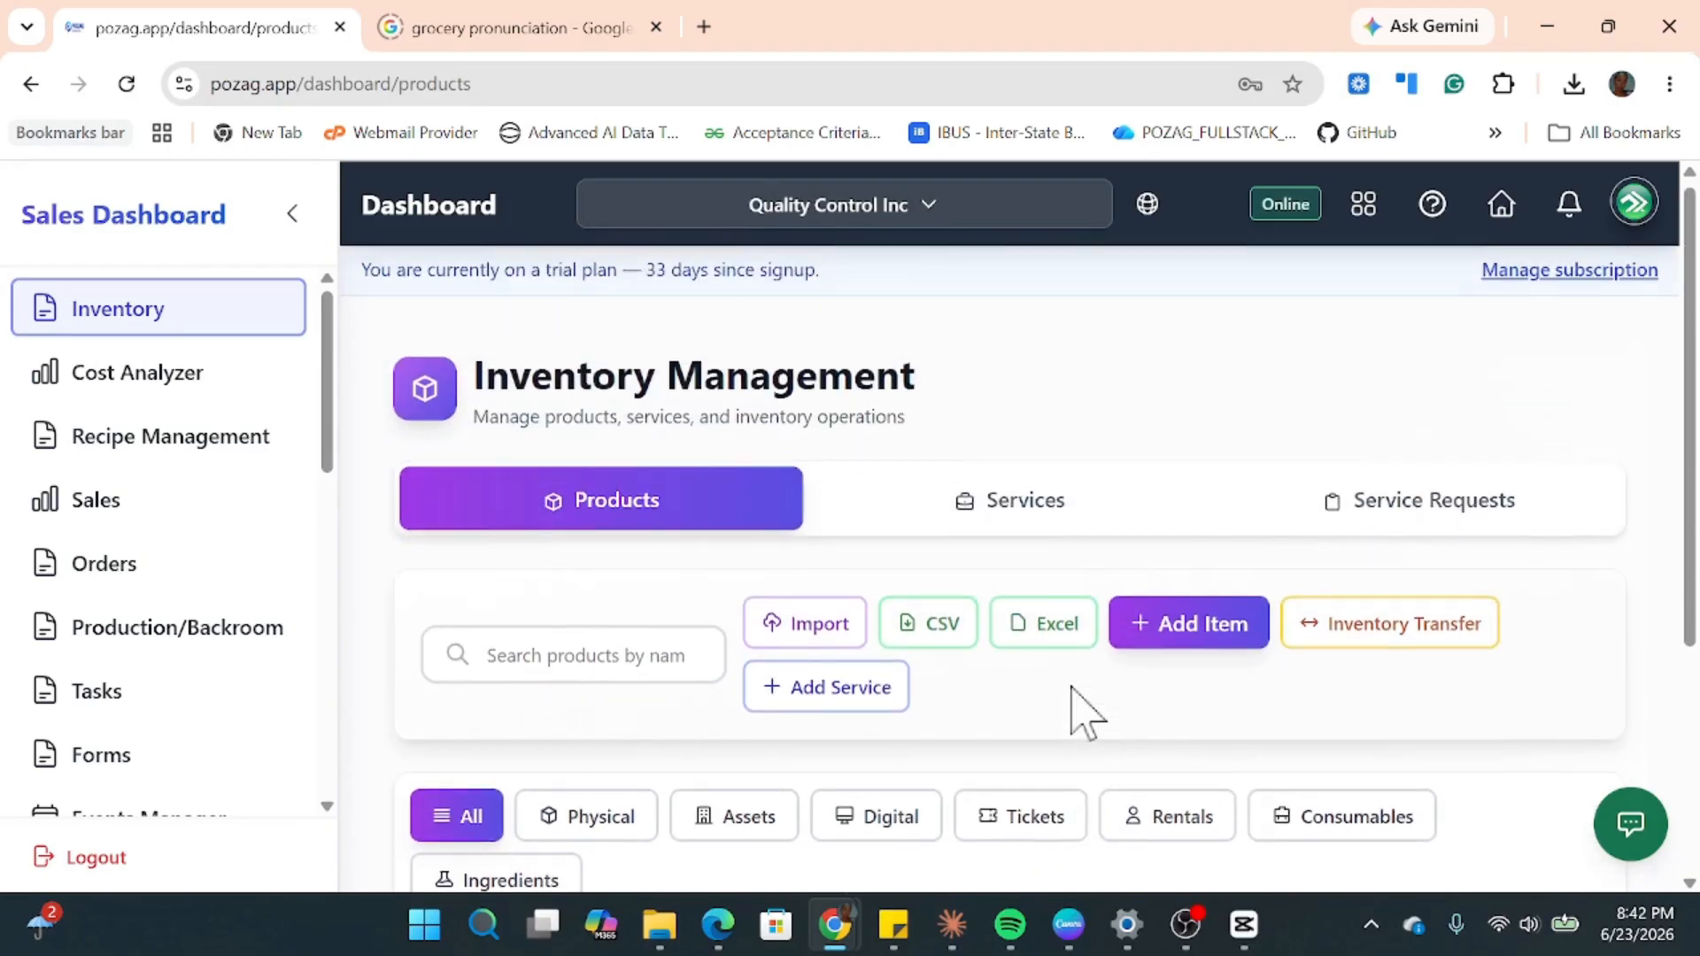
{"action": "scroll", "coordinate": [1076, 709], "scroll_direction": "down", "scroll_amount": 3}
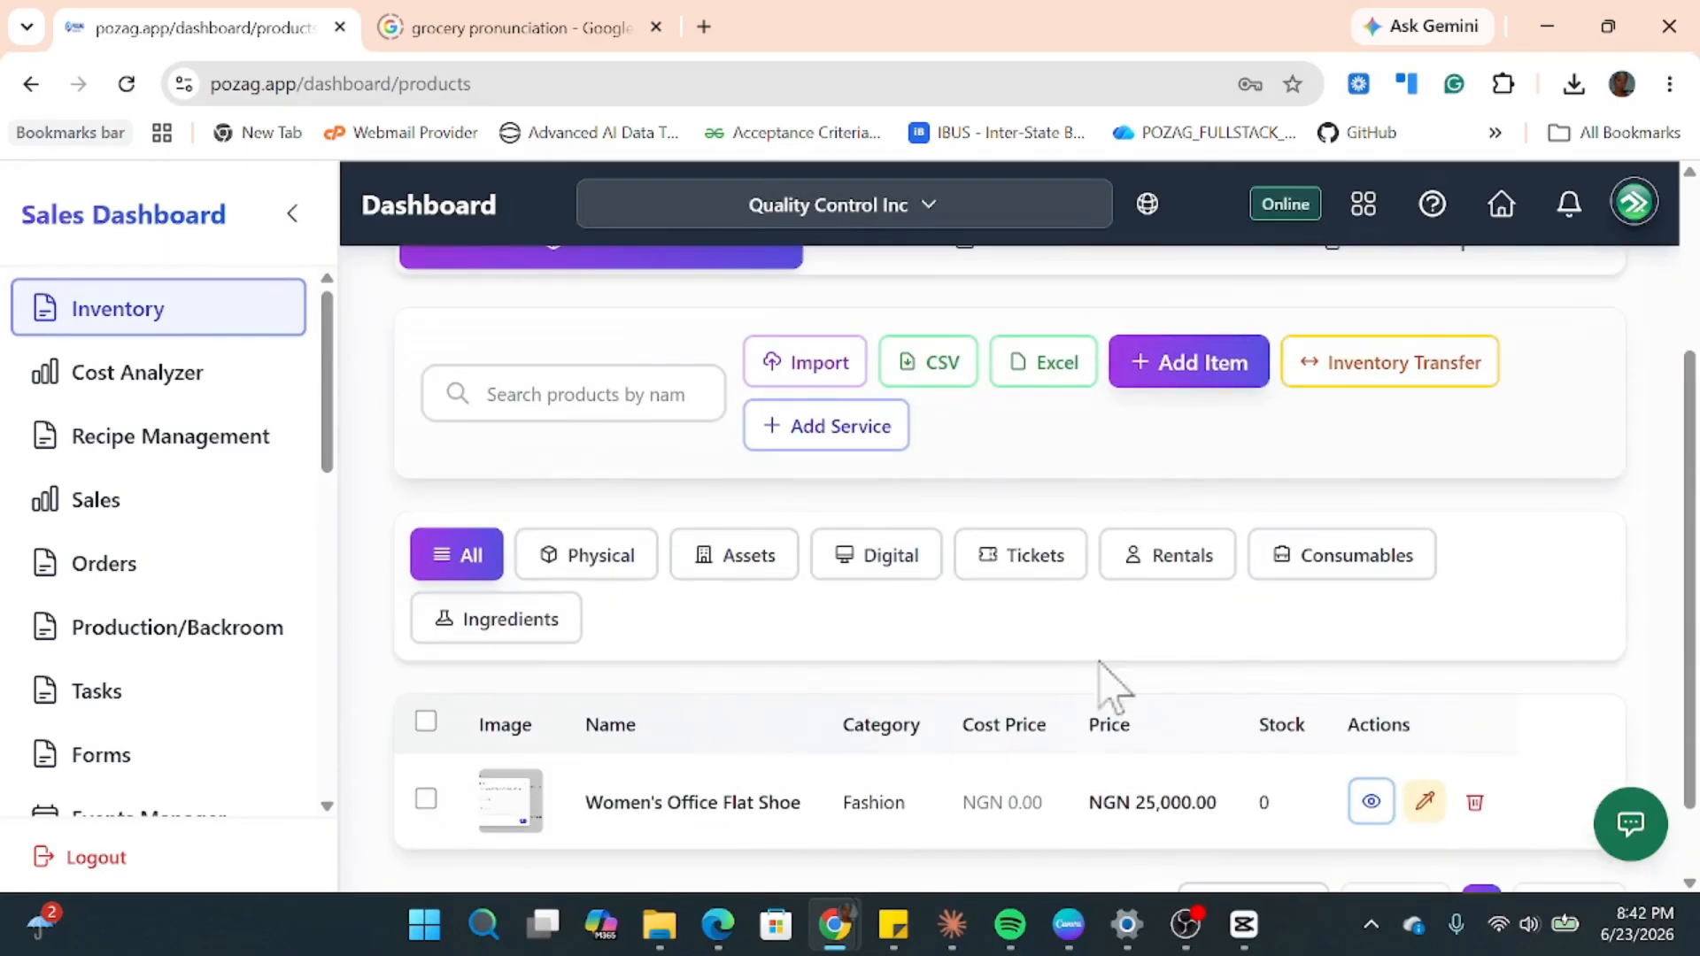
{"action": "left_click", "coordinate": [1215, 372]}
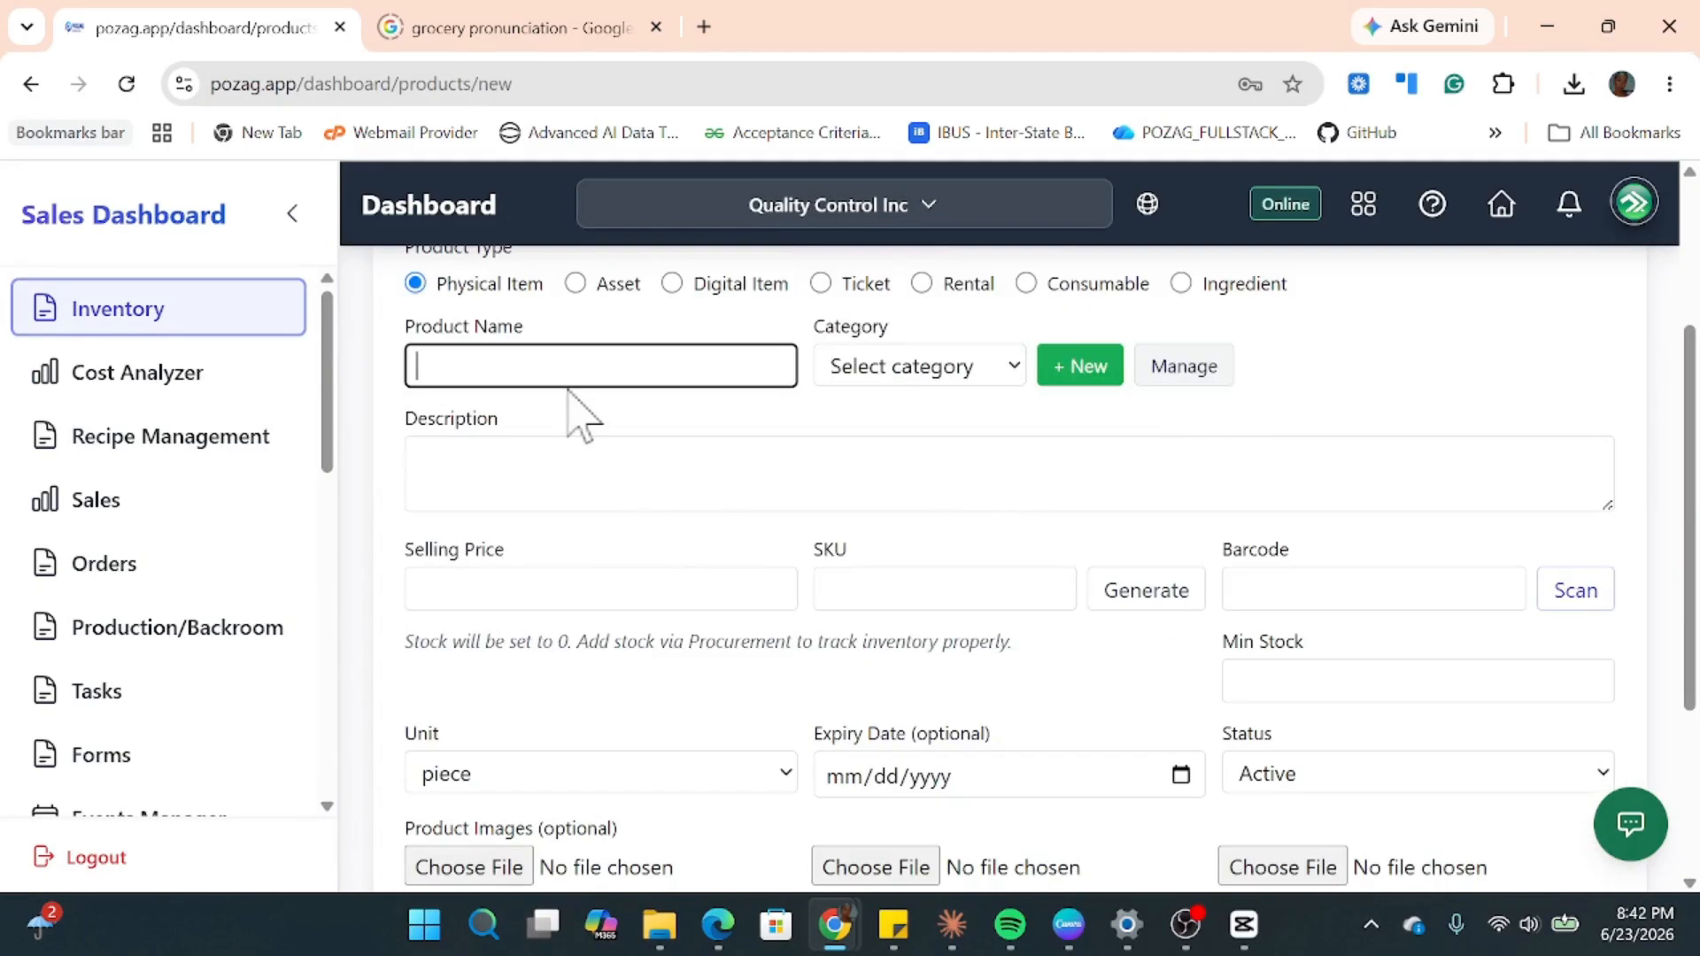
{"action": "type", "text": "Golden Penn"}
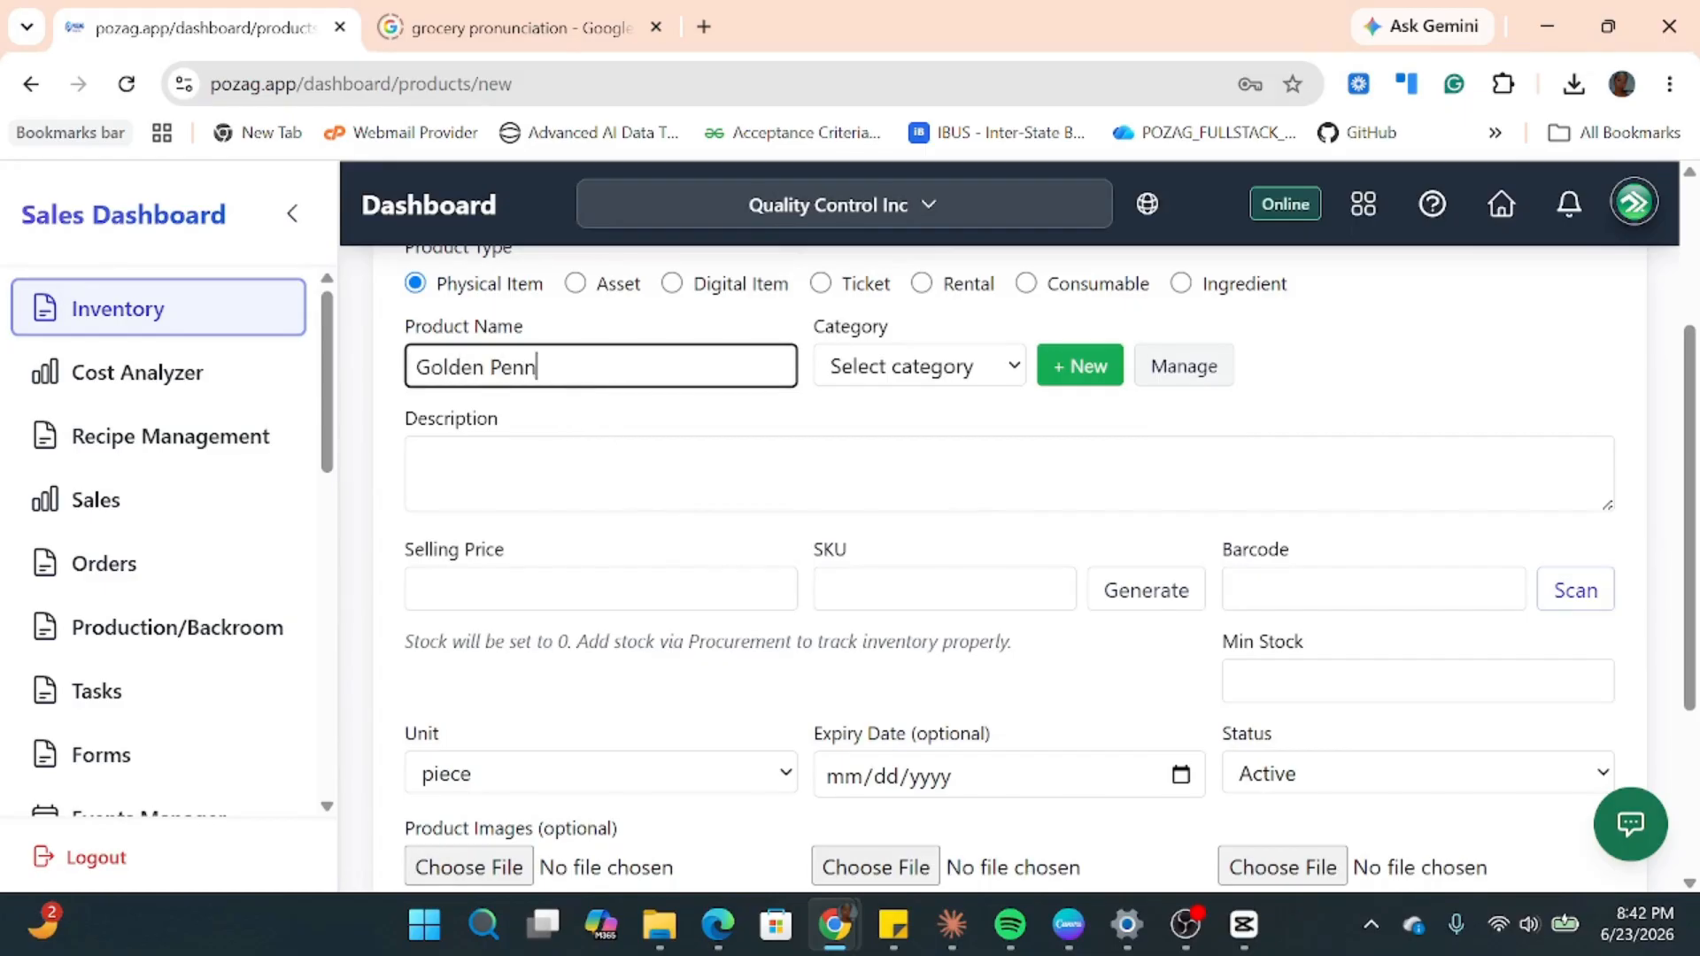
{"action": "type", "text": "y Spaghetti"}
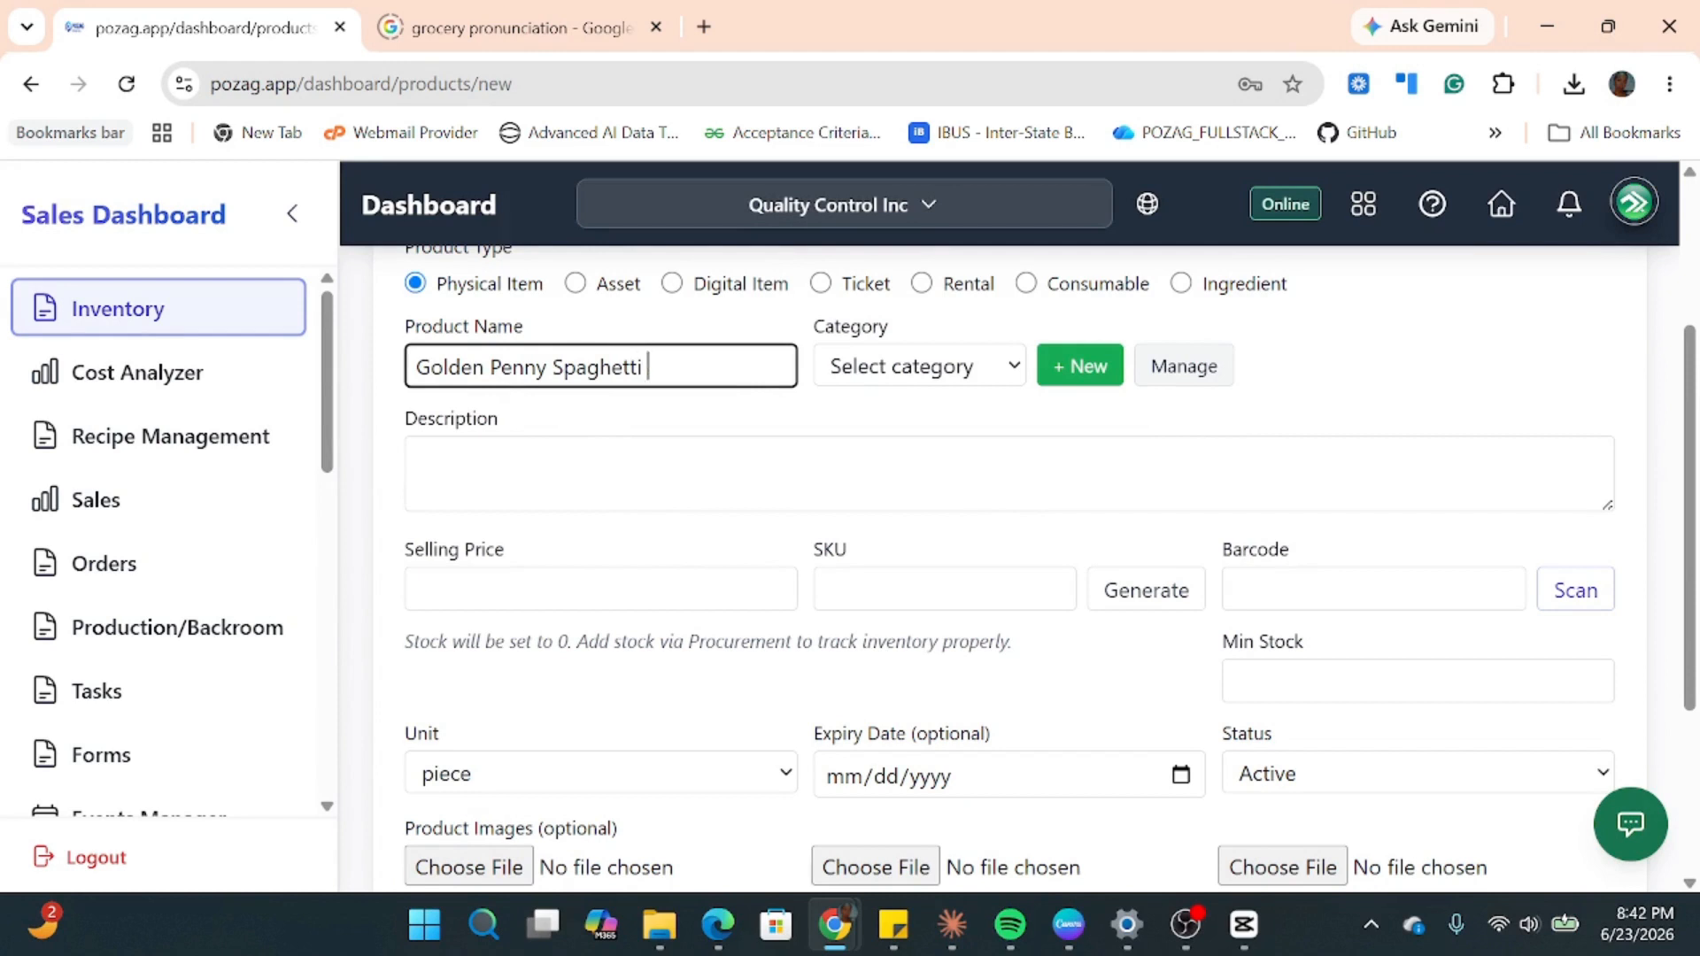
{"action": "type", "text": " 500g"}
{"action": "left_click", "coordinate": [974, 372]}
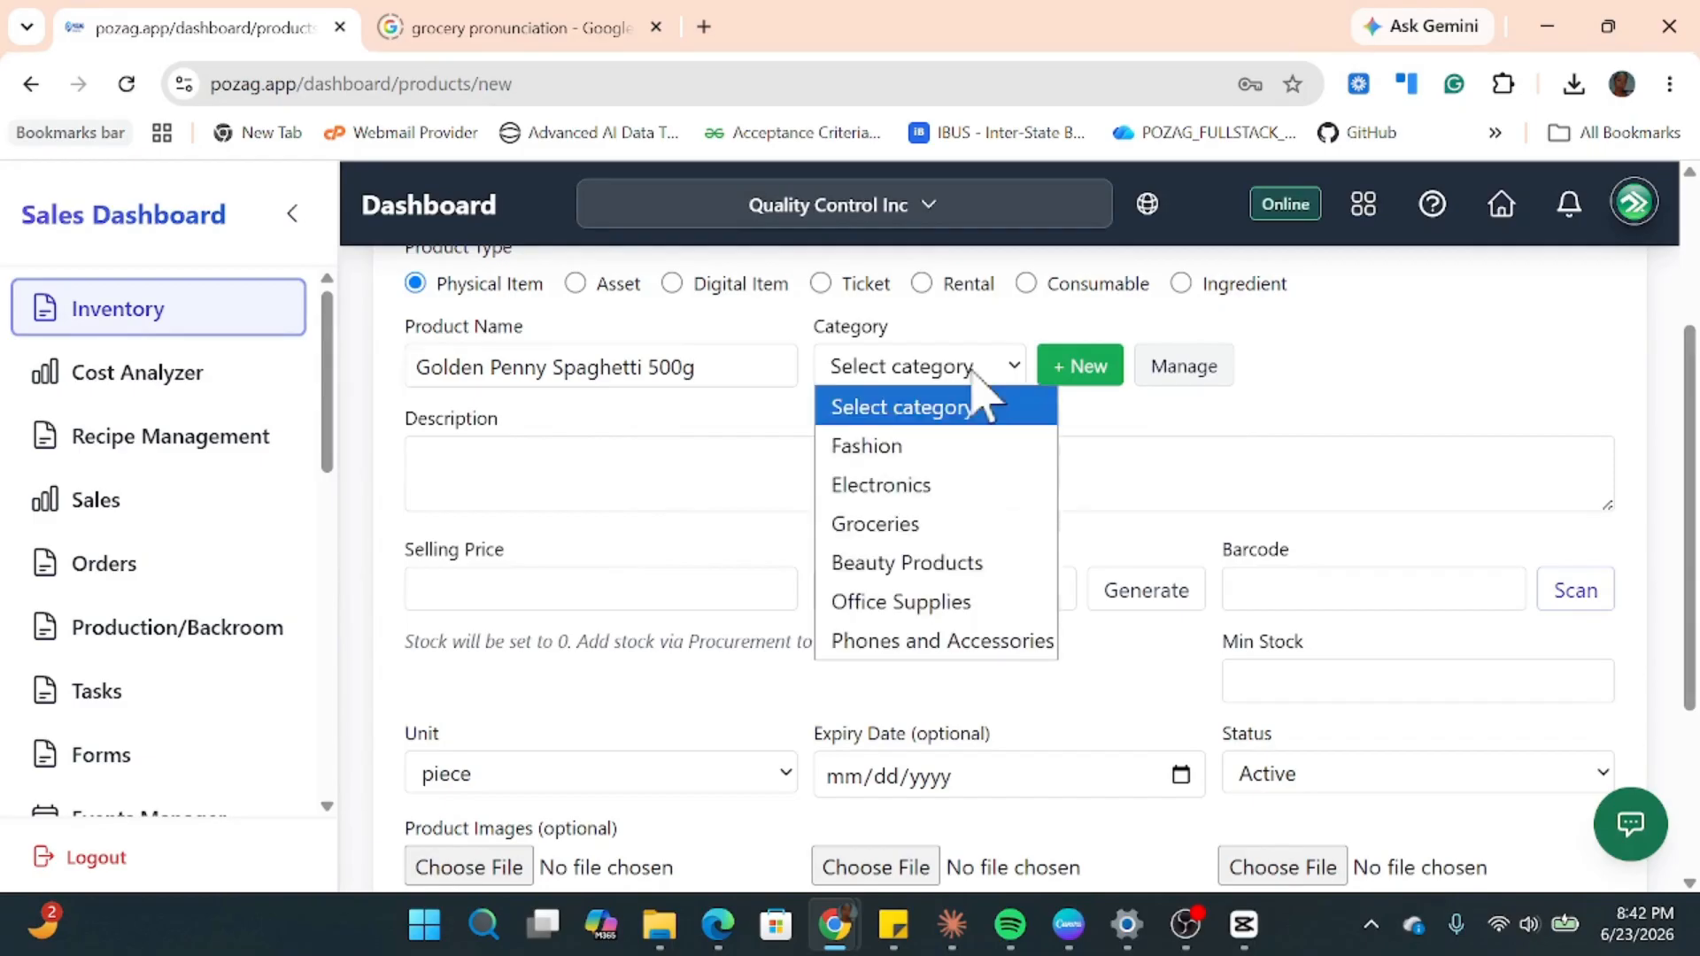
{"action": "left_click", "coordinate": [929, 531]}
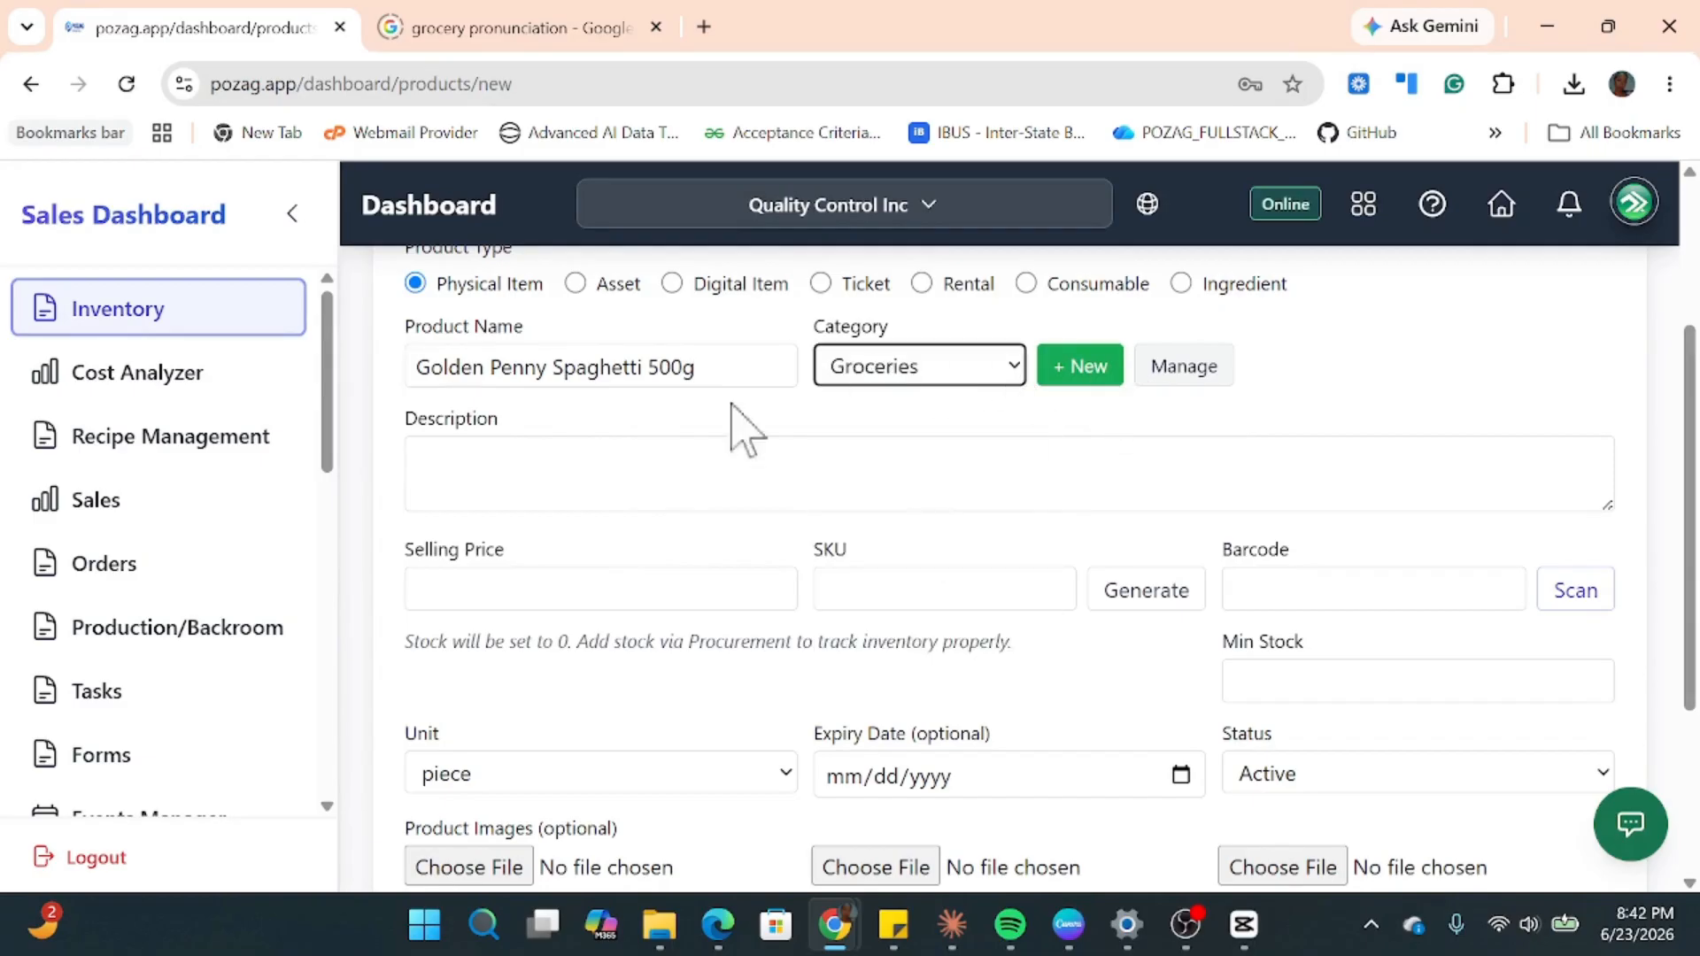
Enter the product description "Premium quality spaghetti suitable for family meals. Easy to cook and nutritious.".
{"action": "left_click", "coordinate": [797, 473]}
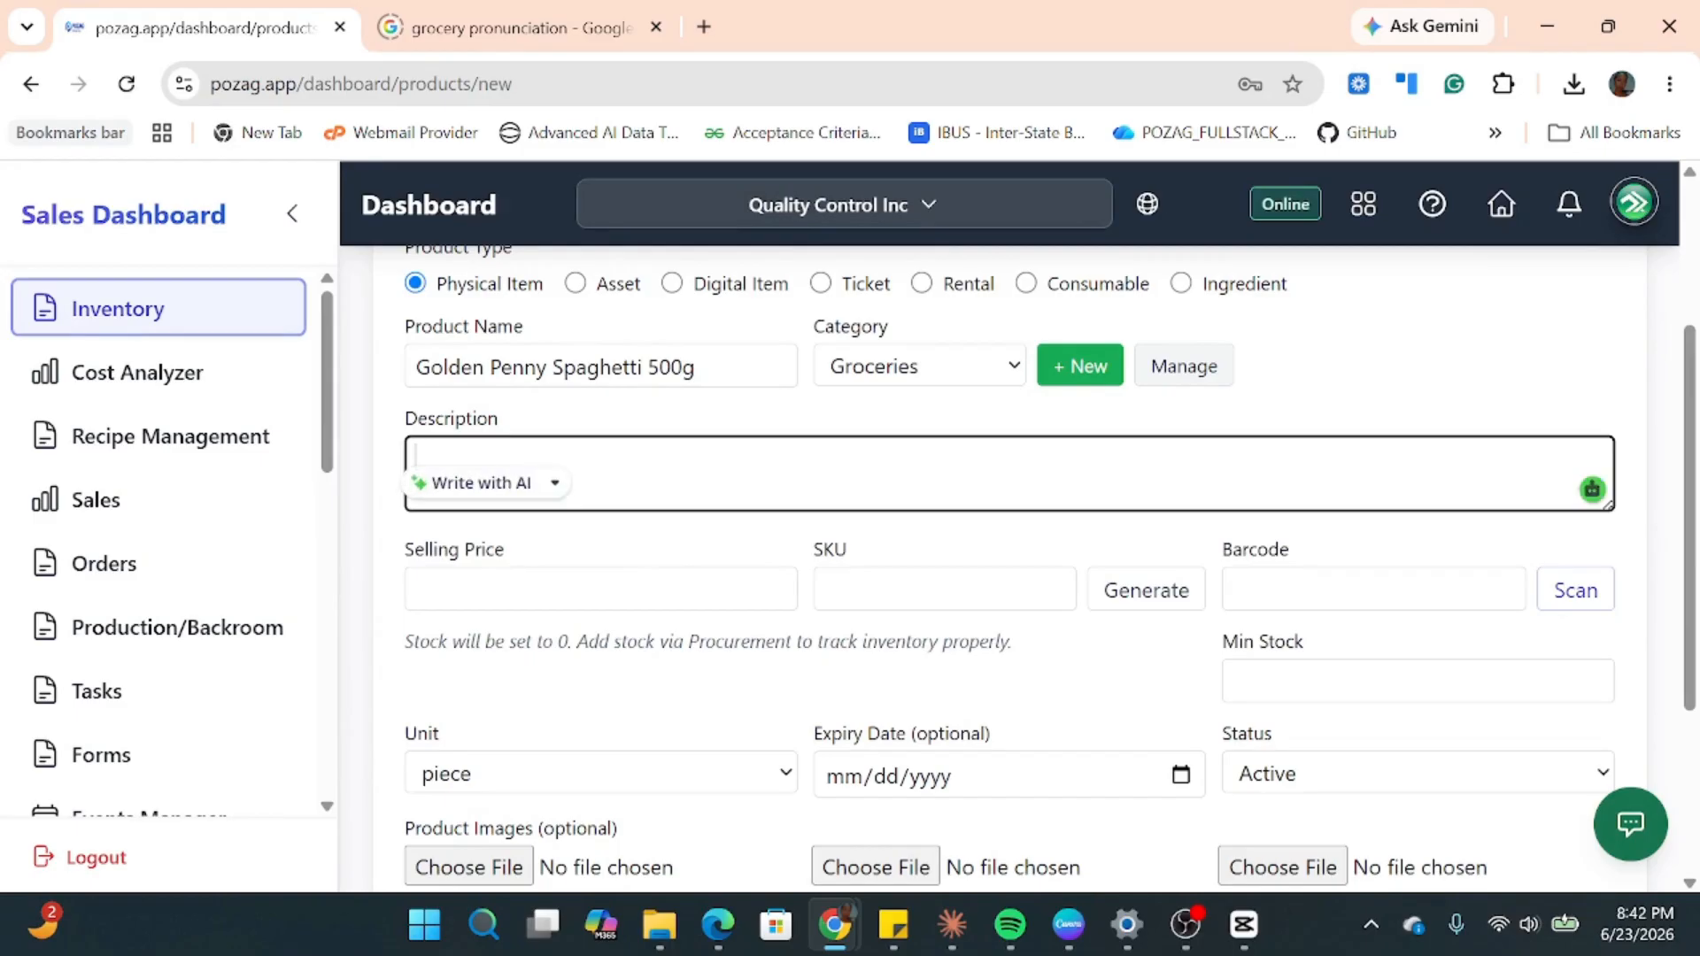
{"action": "type", "text": "Pre"}
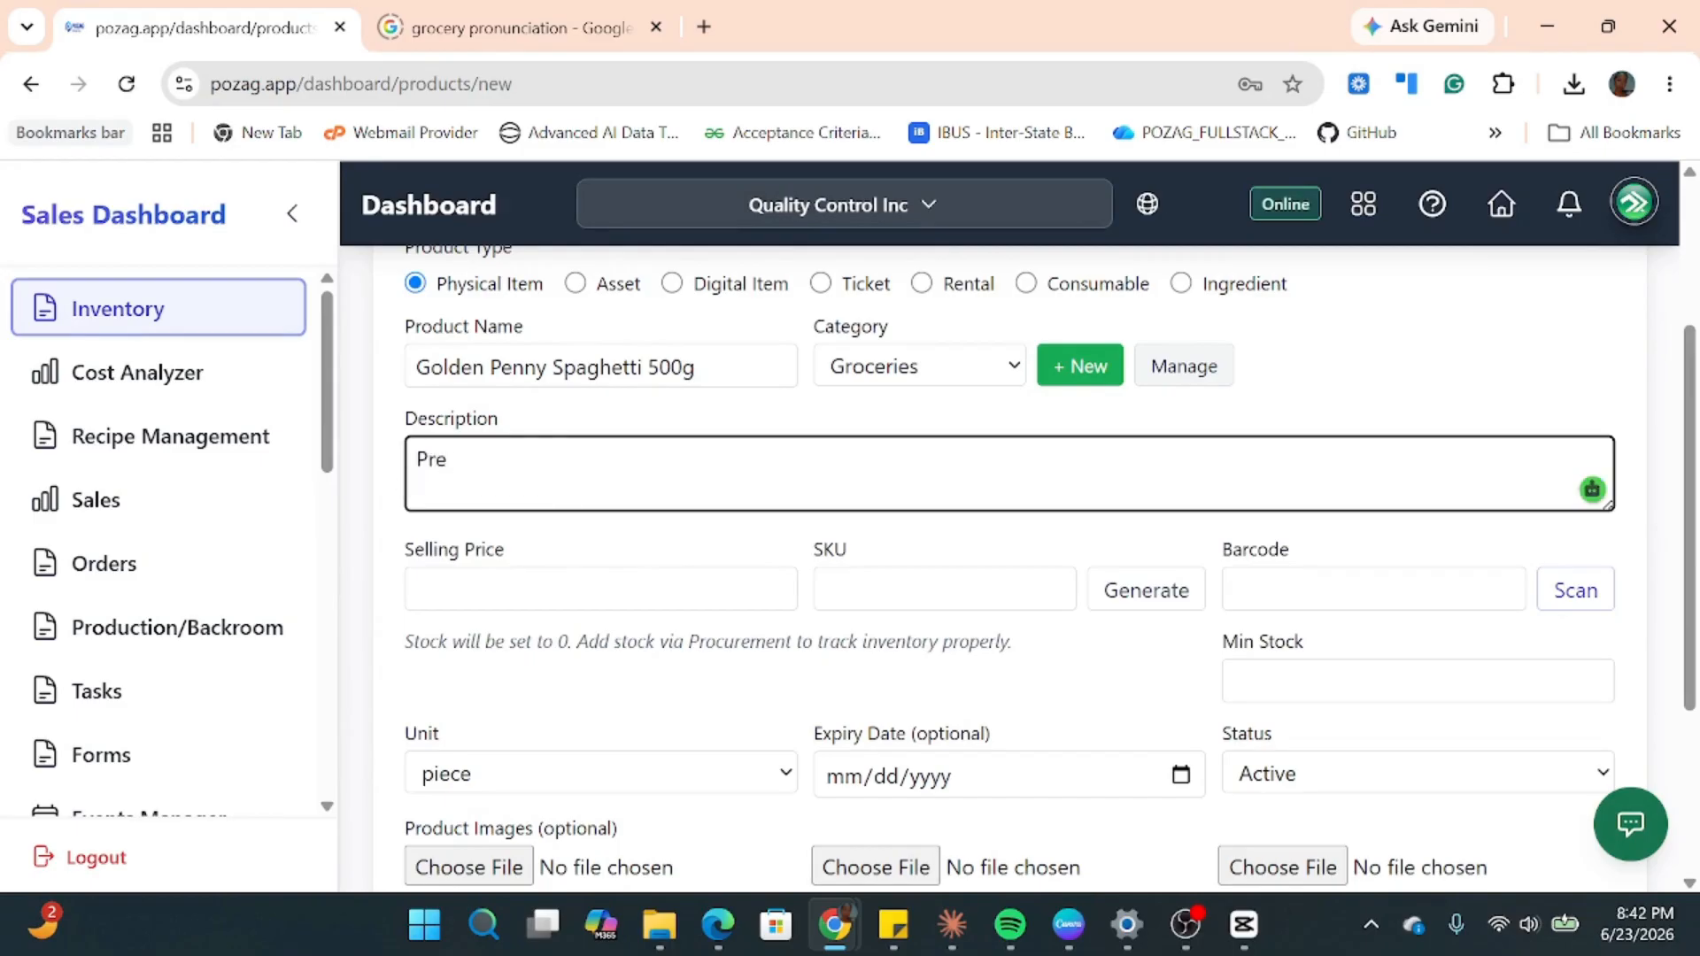
{"action": "type", "text": "mium quality"}
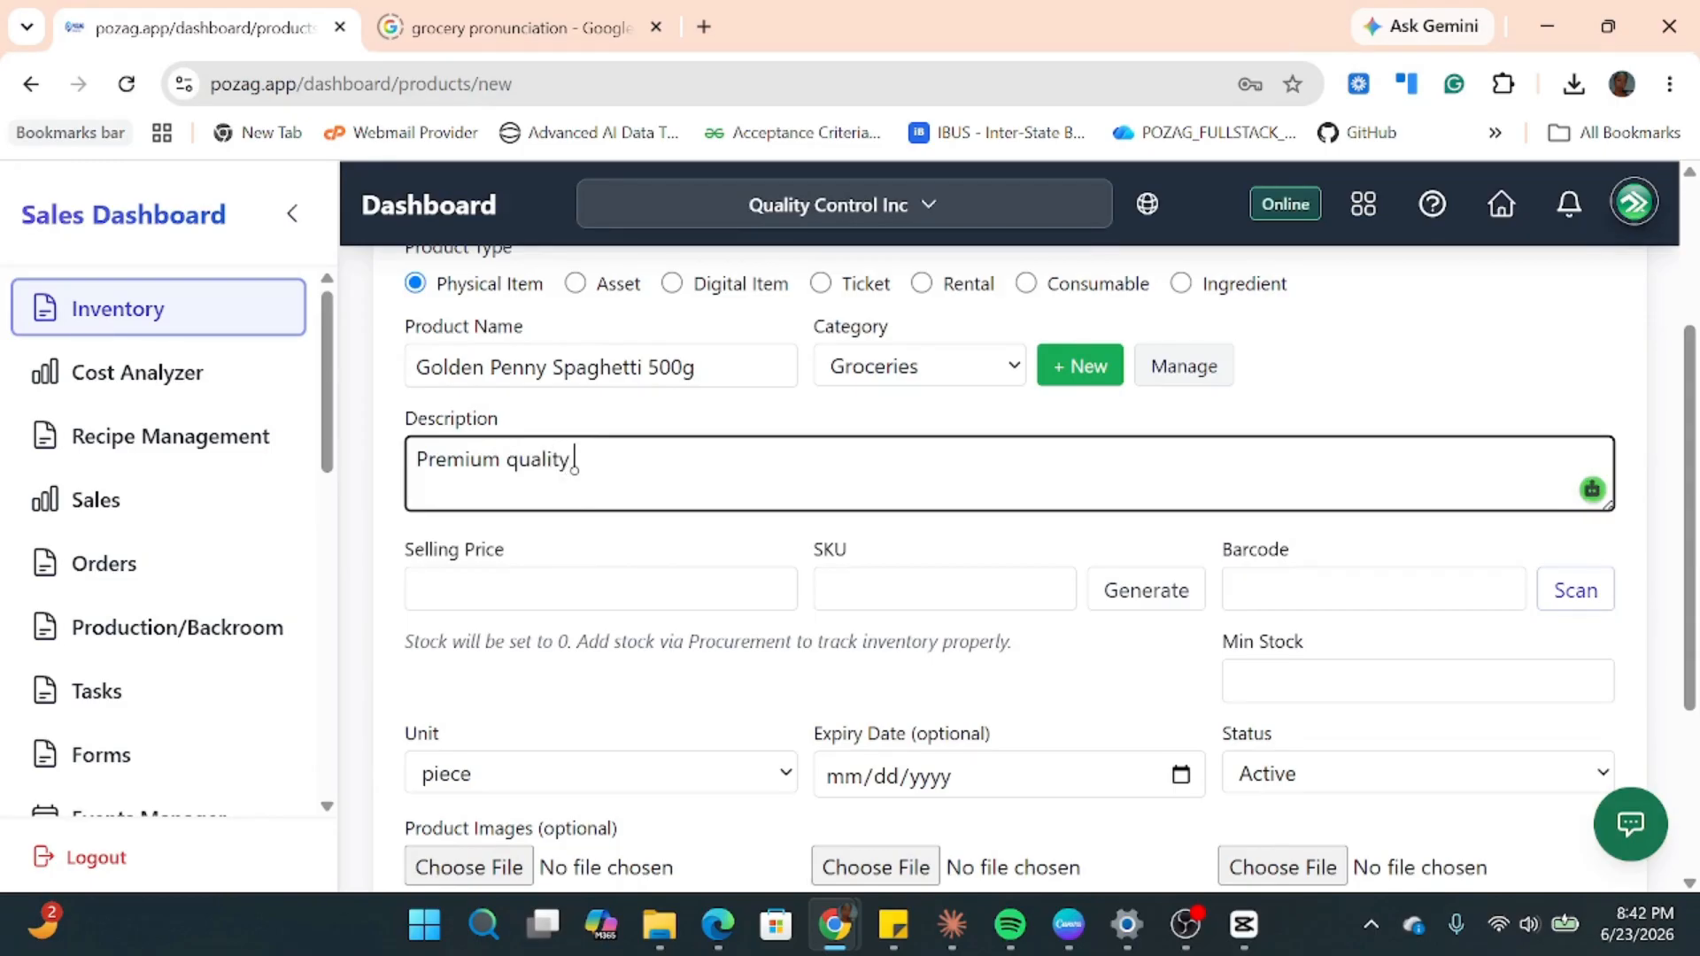
{"action": "type", "text": " sp"}
{"action": "type", "text": "ghtt"}
{"action": "key", "text": "BackSpace"}
{"action": "type", "text": "etti su"}
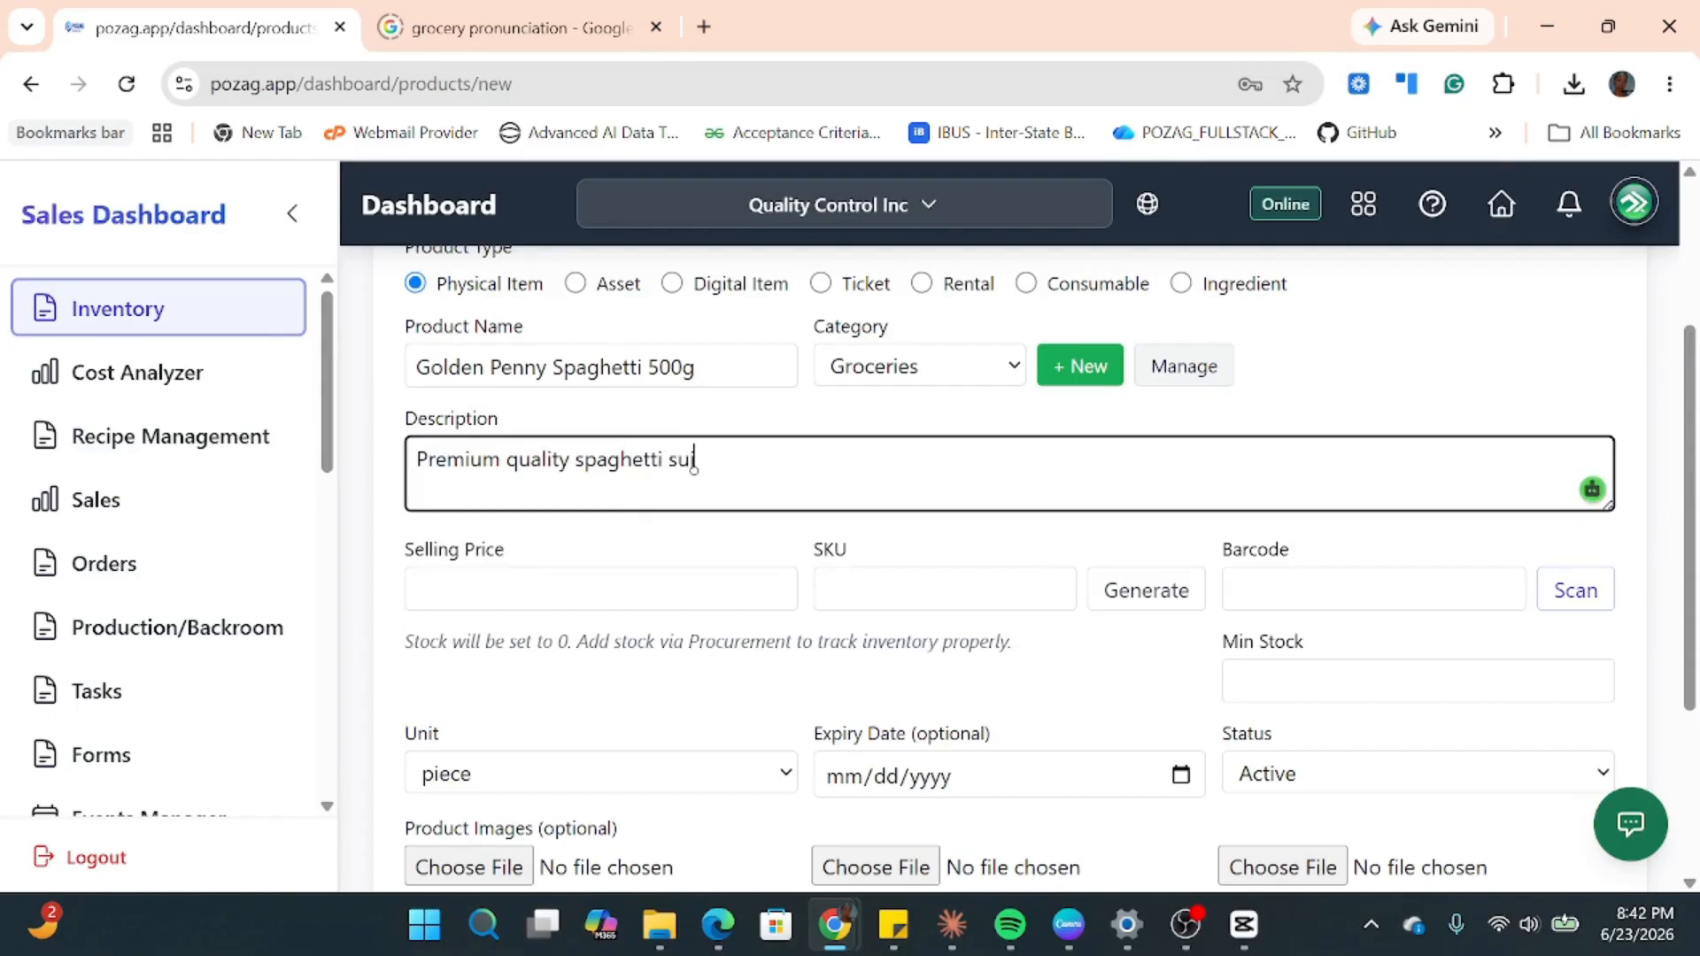
{"action": "type", "text": "itable for"}
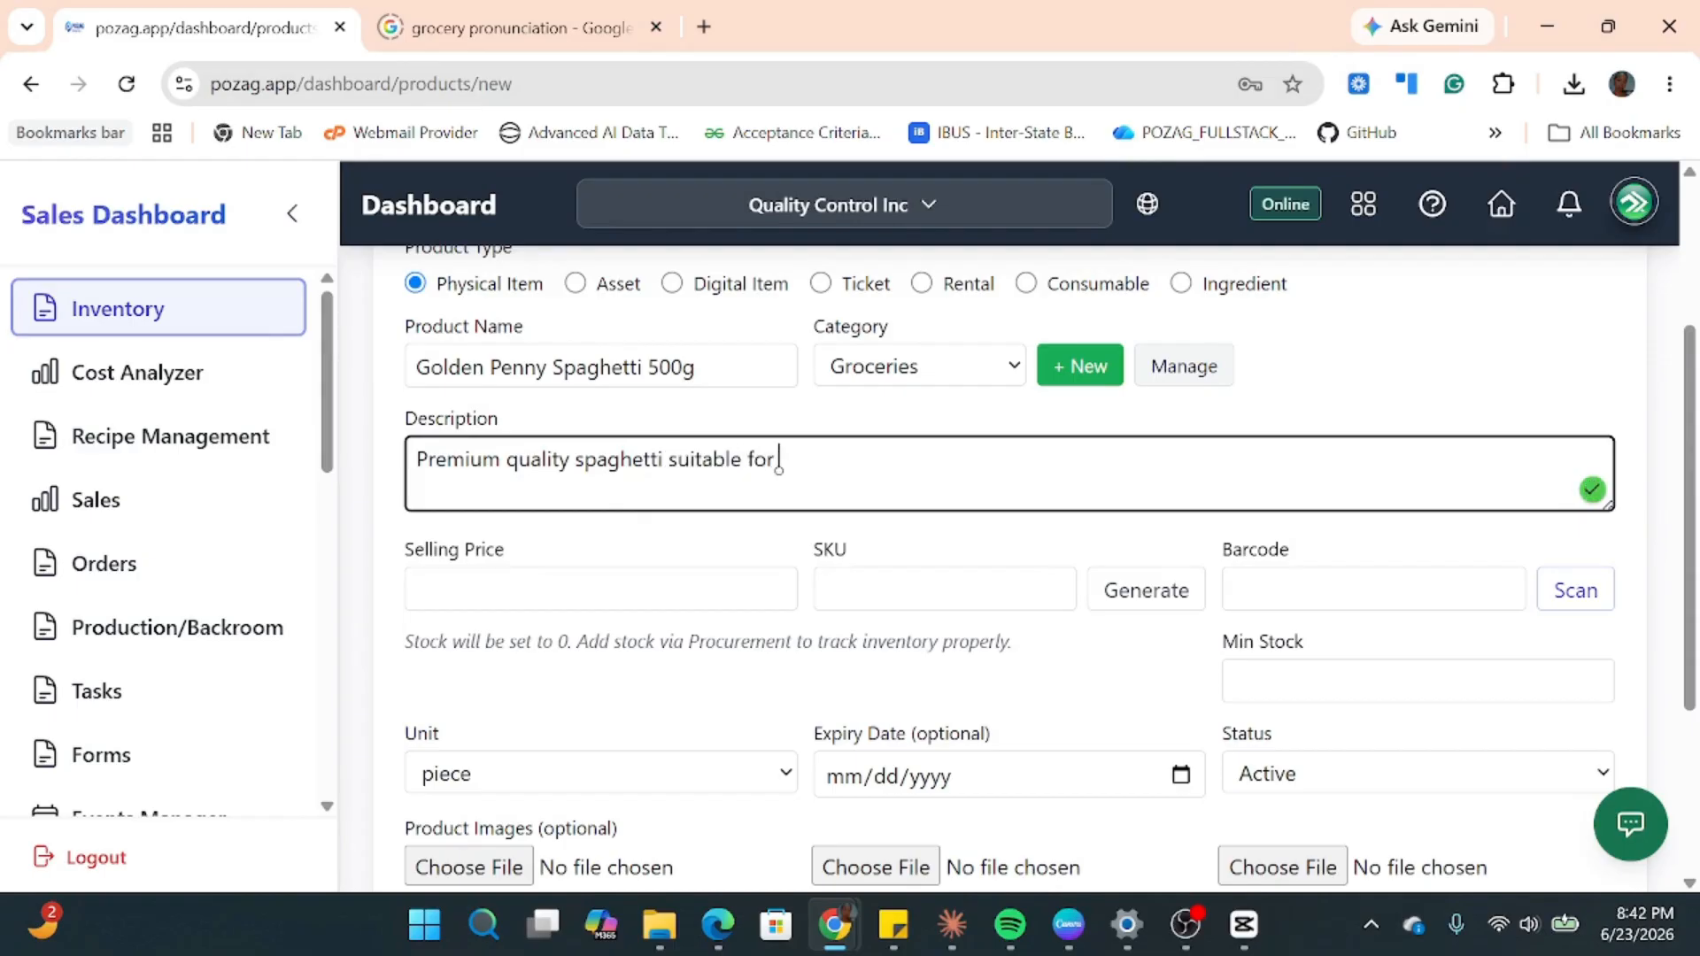
{"action": "type", "text": " family meals"}
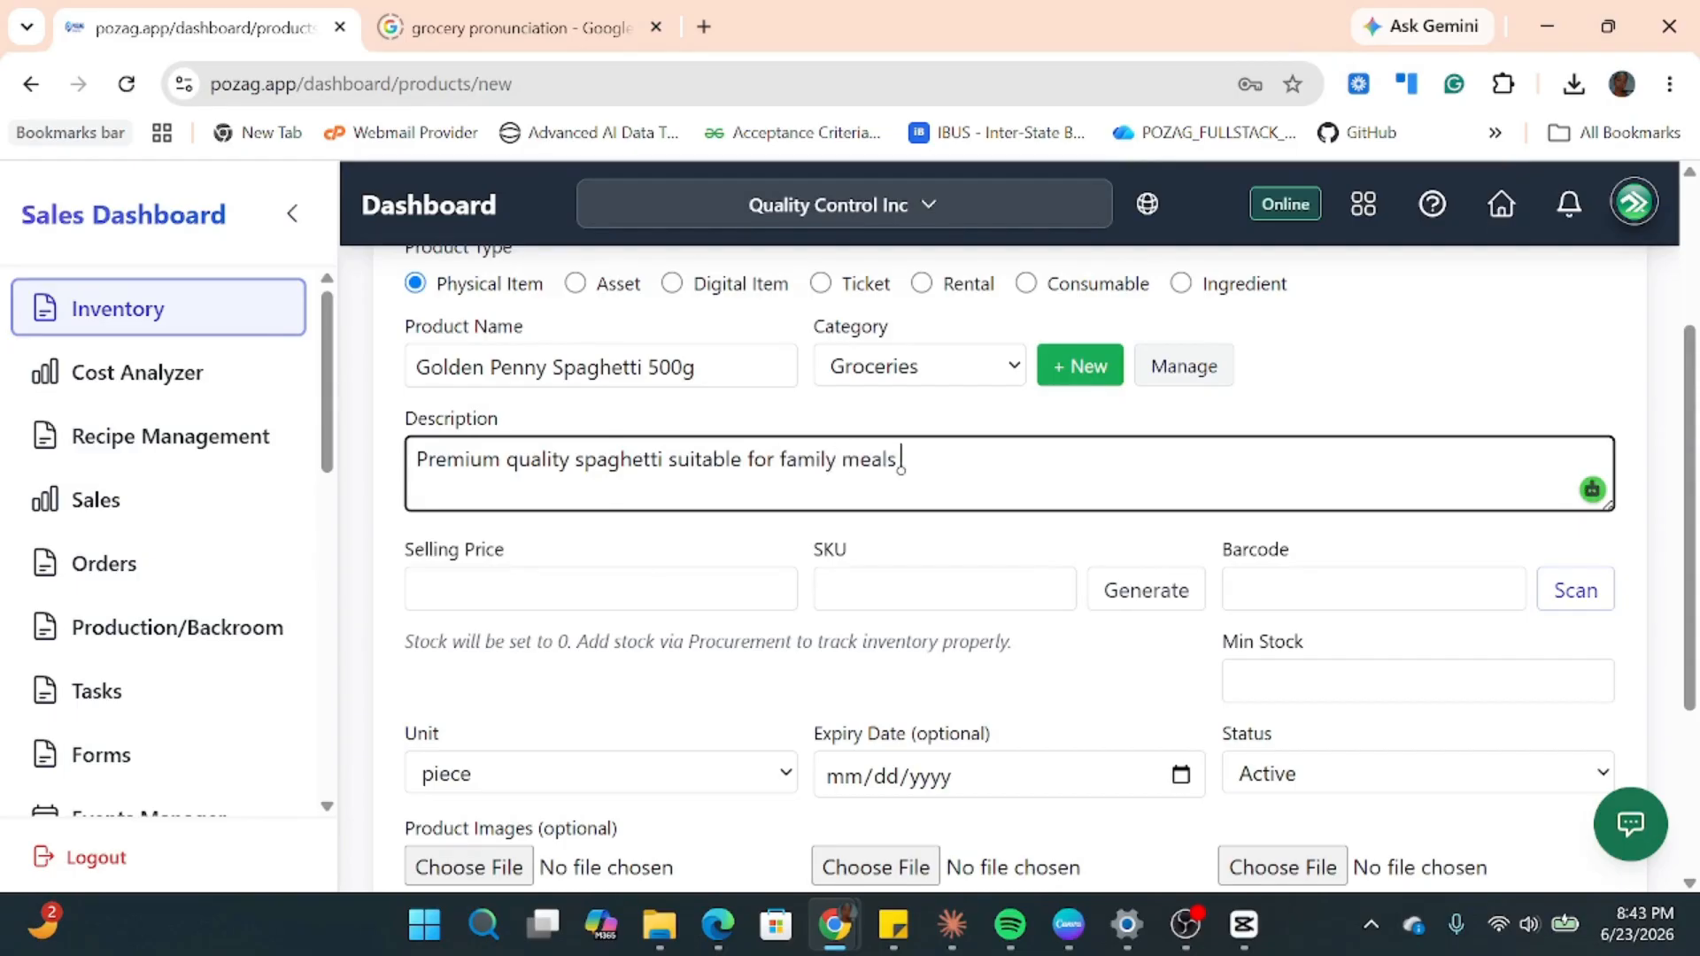
{"action": "type", "text": ". Easy to cook"}
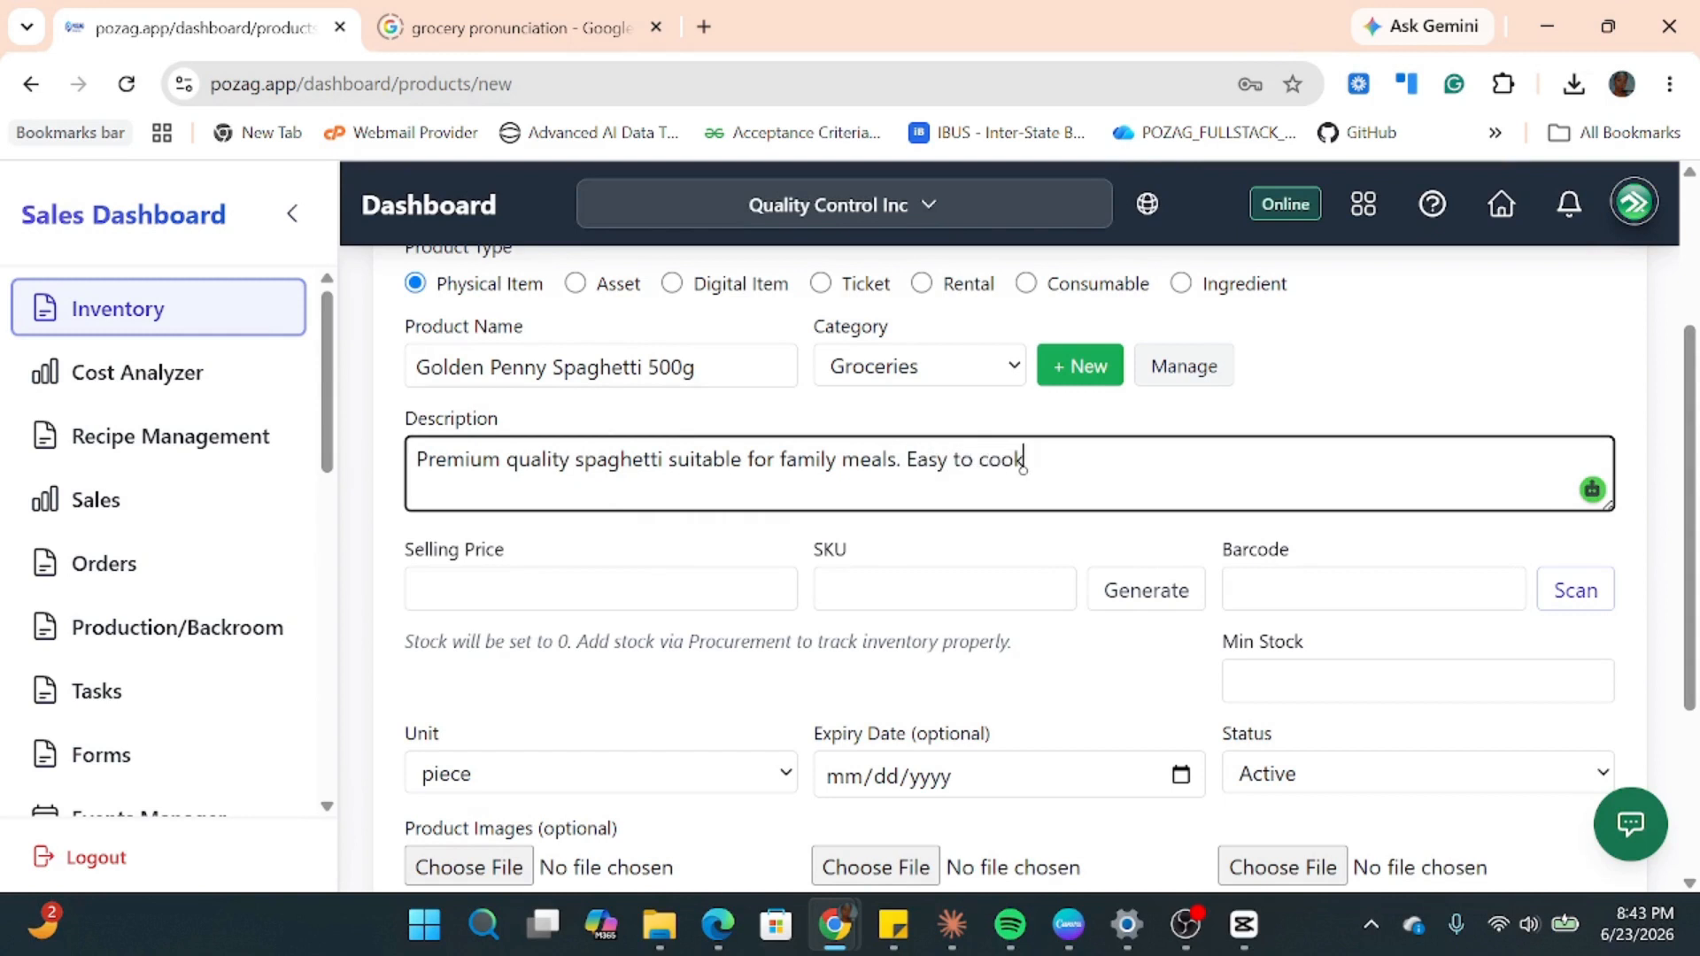
{"action": "type", "text": " and nutritio"}
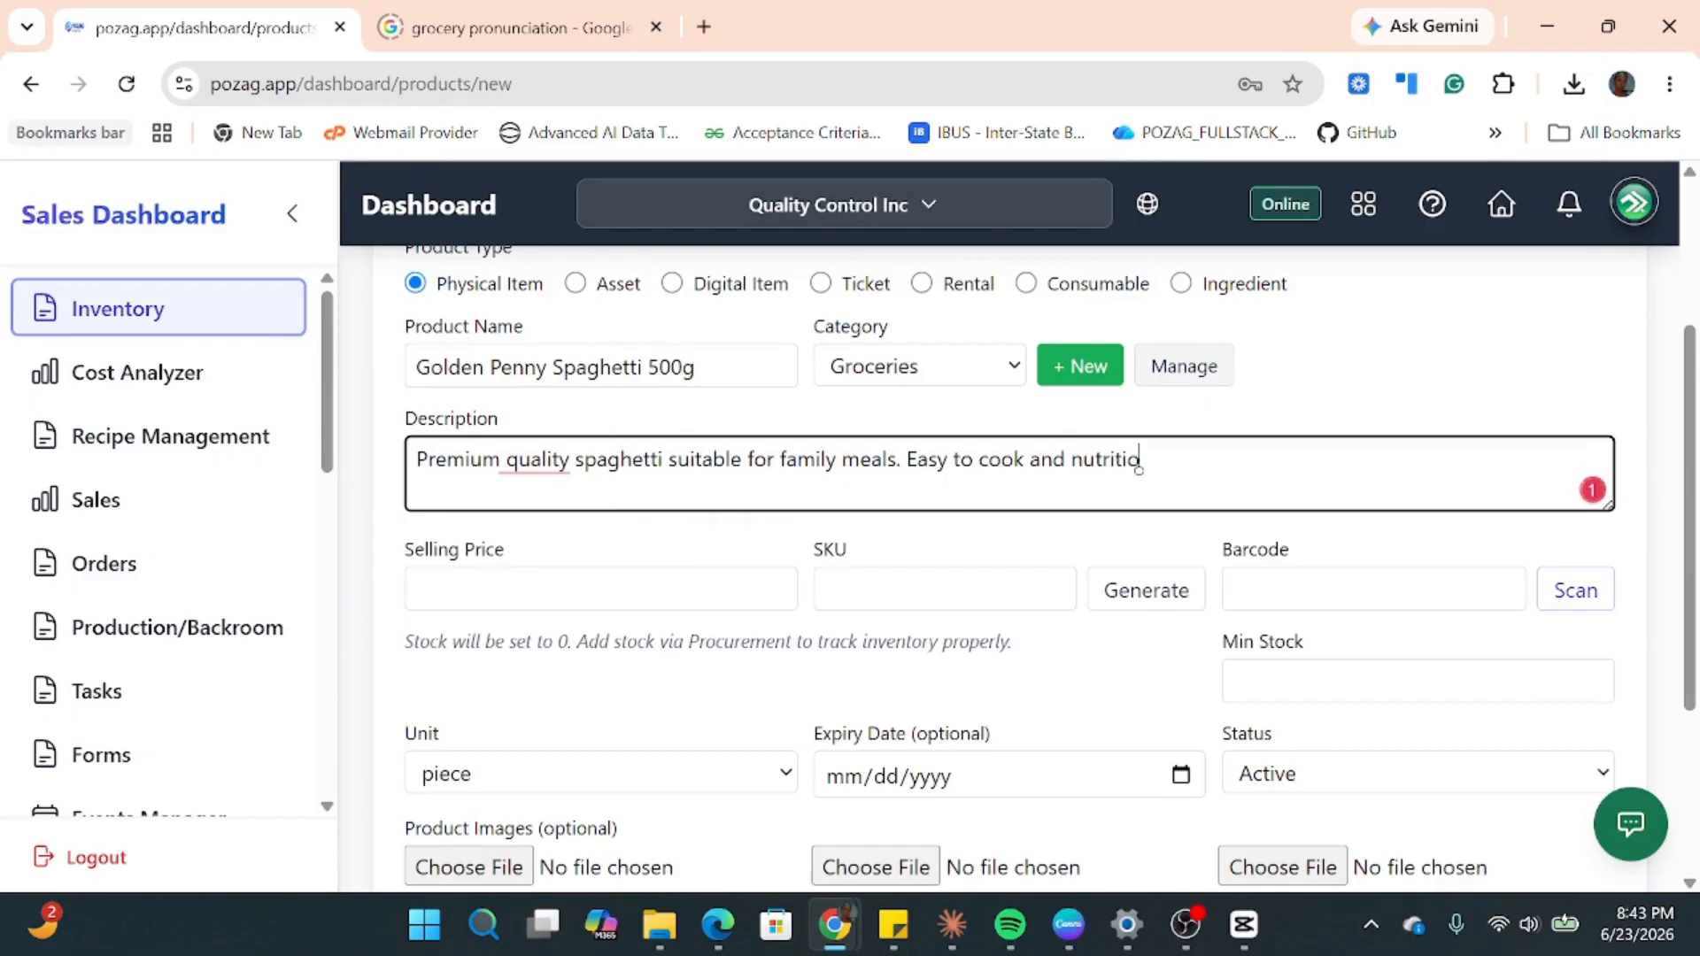
{"action": "type", "text": "us."}
Set the spaghetti's selling price to 1200 and generate a SKU for it.
{"action": "left_click", "coordinate": [508, 588]}
{"action": "type", "text": "1200"}
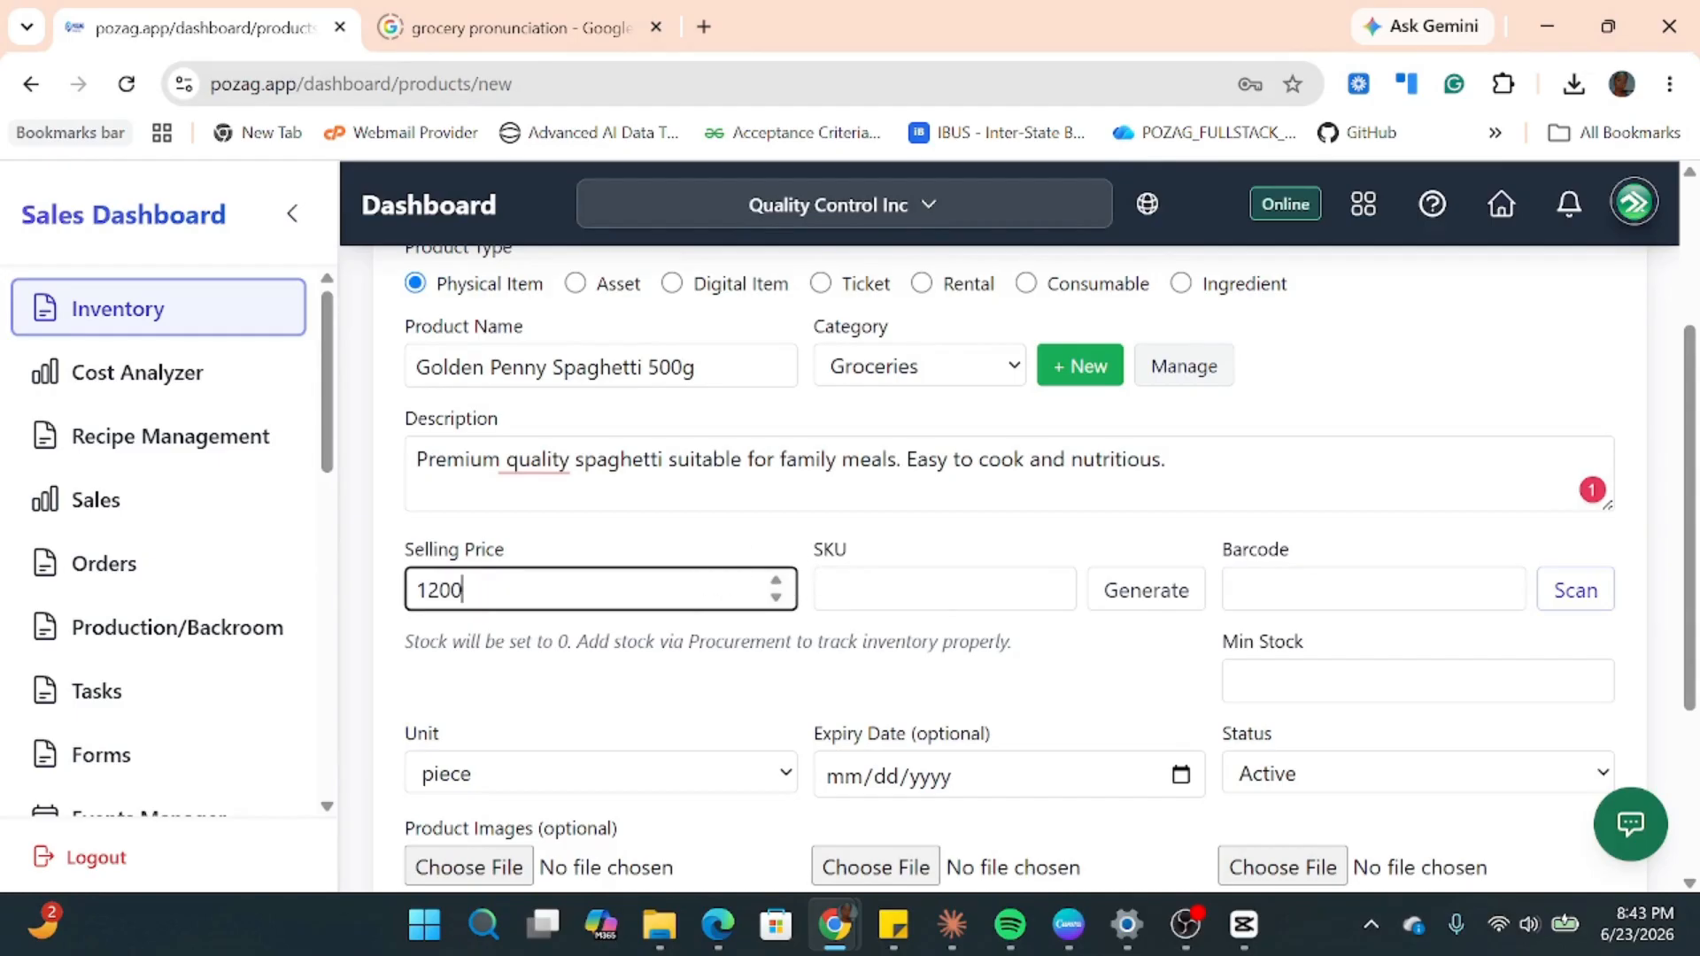
{"action": "left_click", "coordinate": [1151, 602]}
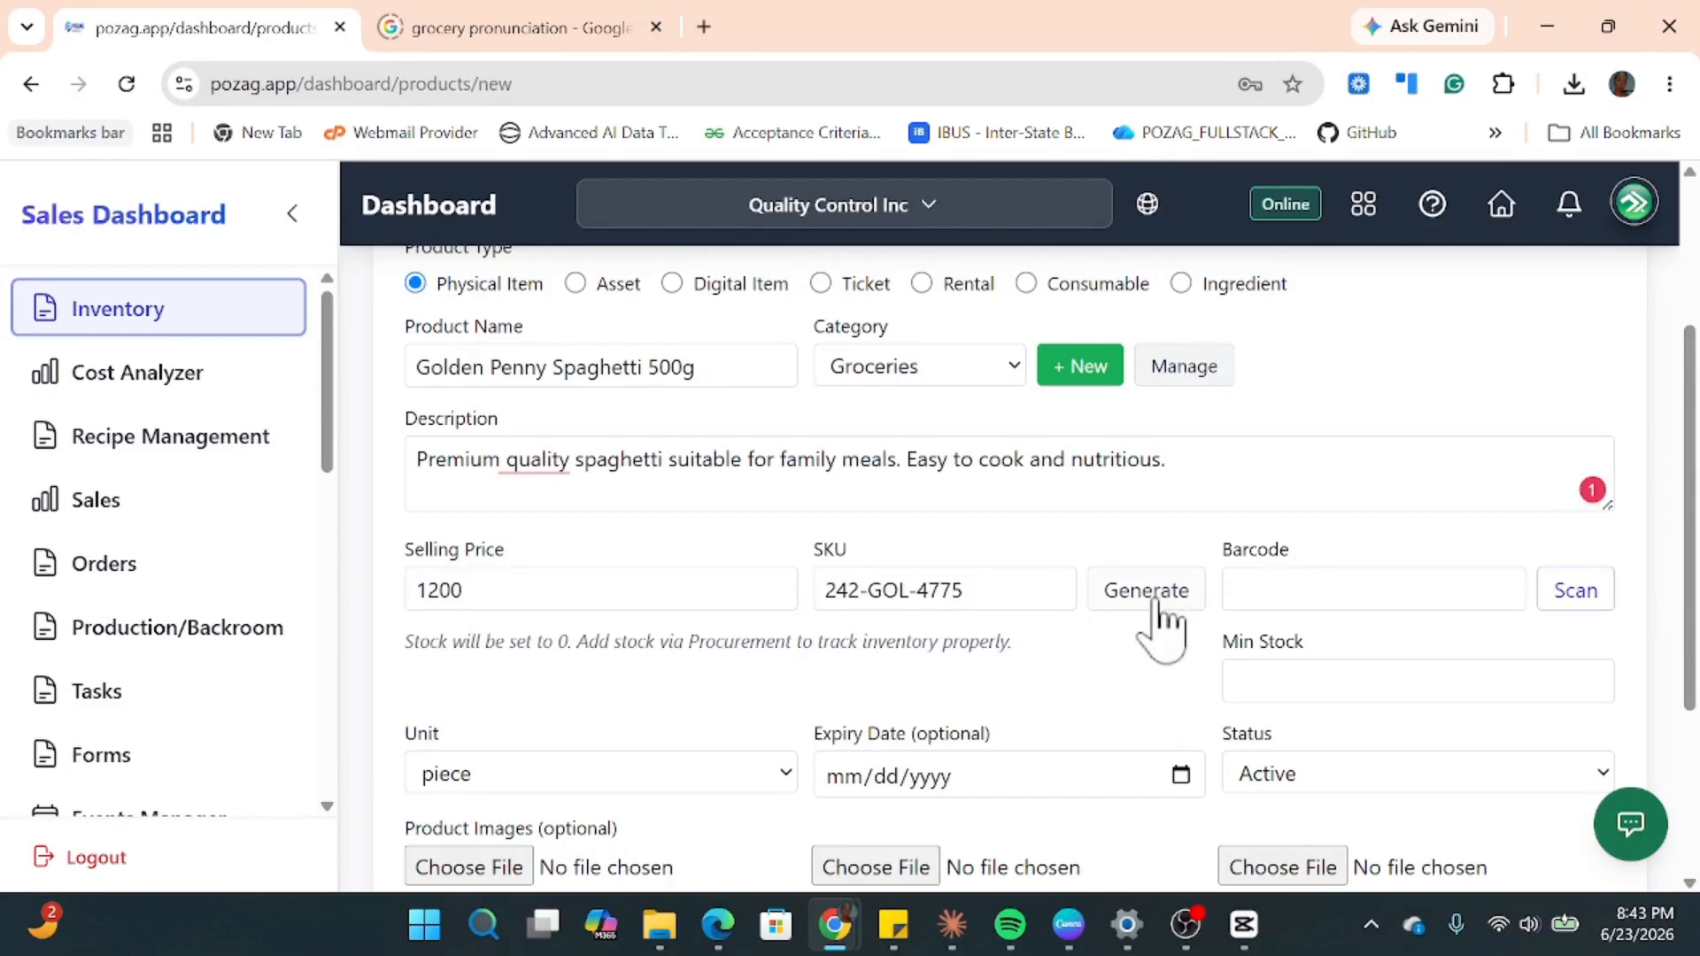
Set the spaghetti product's unit to pack.
{"action": "scroll", "coordinate": [1162, 631], "scroll_direction": "down", "scroll_amount": 3}
{"action": "scroll", "coordinate": [1045, 567], "scroll_direction": "up", "scroll_amount": 3}
{"action": "scroll", "coordinate": [832, 748], "scroll_direction": "down", "scroll_amount": 2}
{"action": "scroll", "coordinate": [783, 744], "scroll_direction": "down", "scroll_amount": 1}
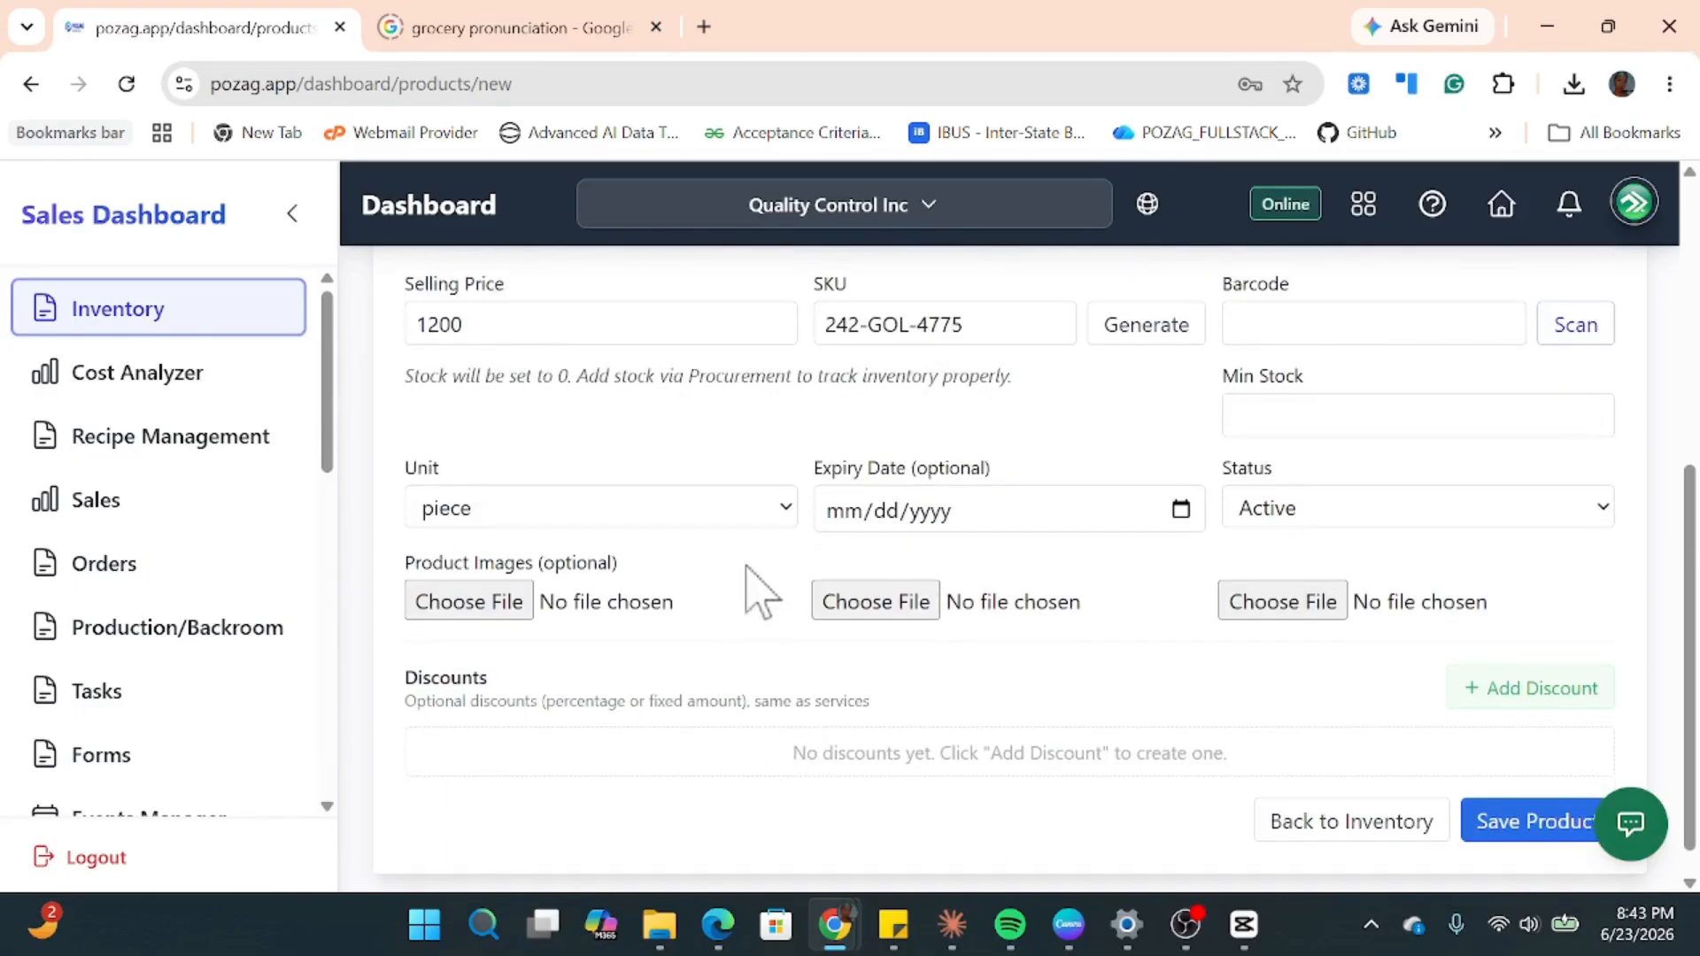
{"action": "left_click", "coordinate": [779, 509]}
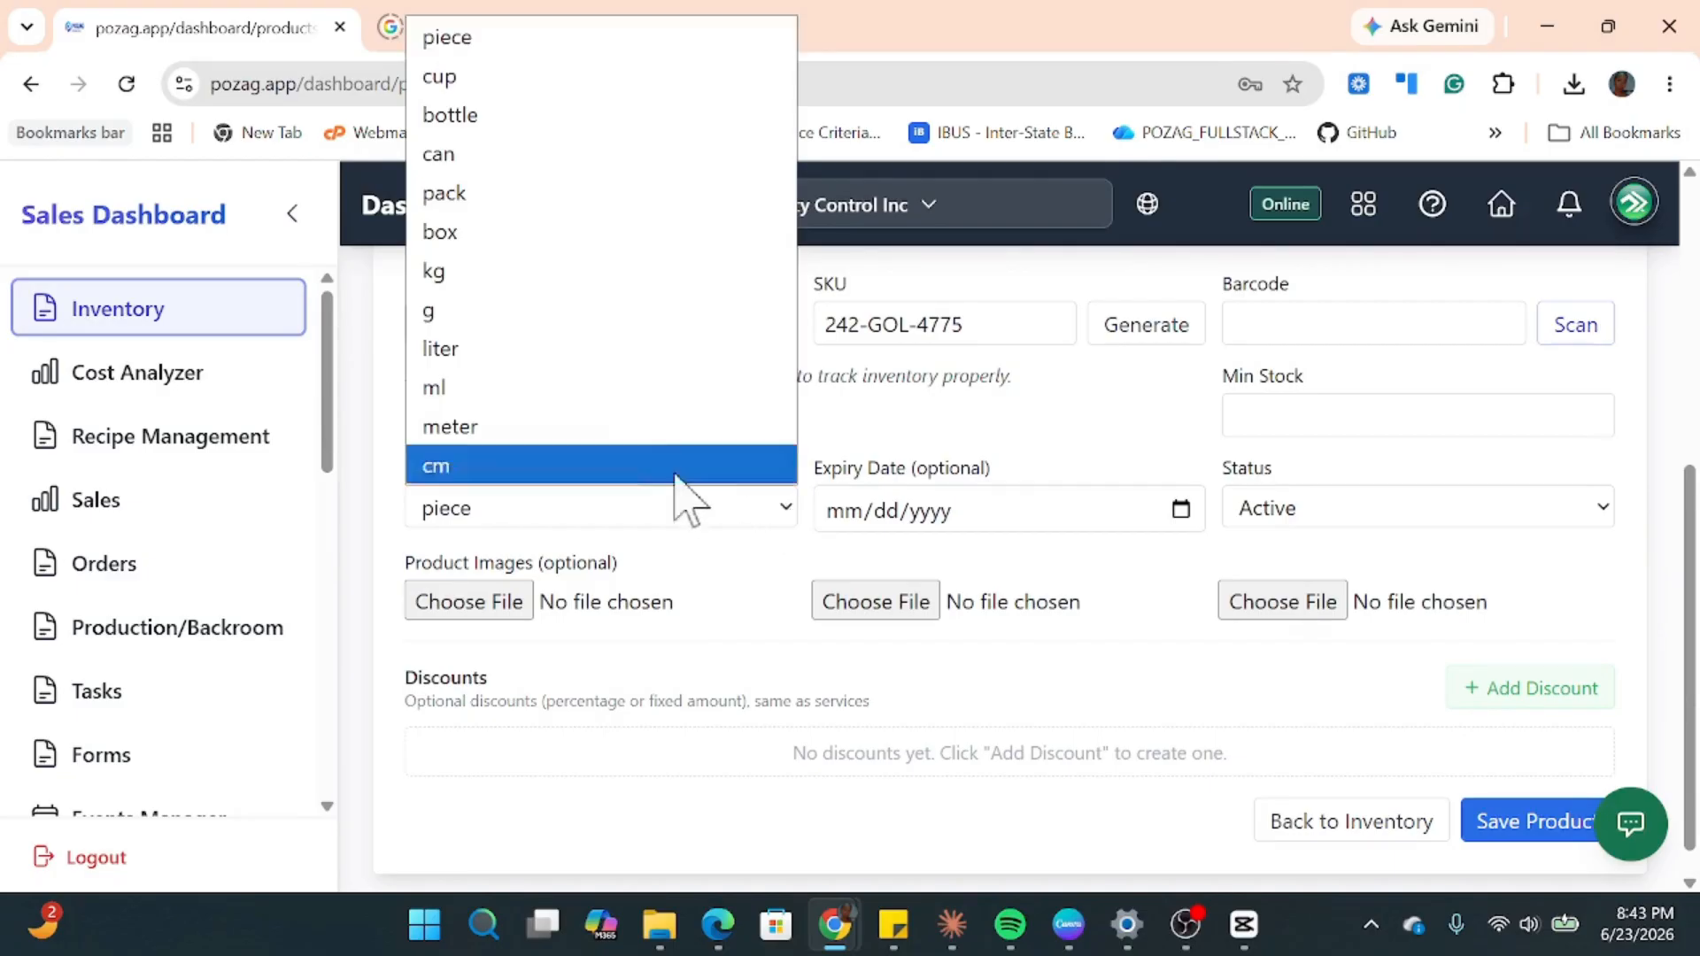
{"action": "left_click", "coordinate": [479, 190]}
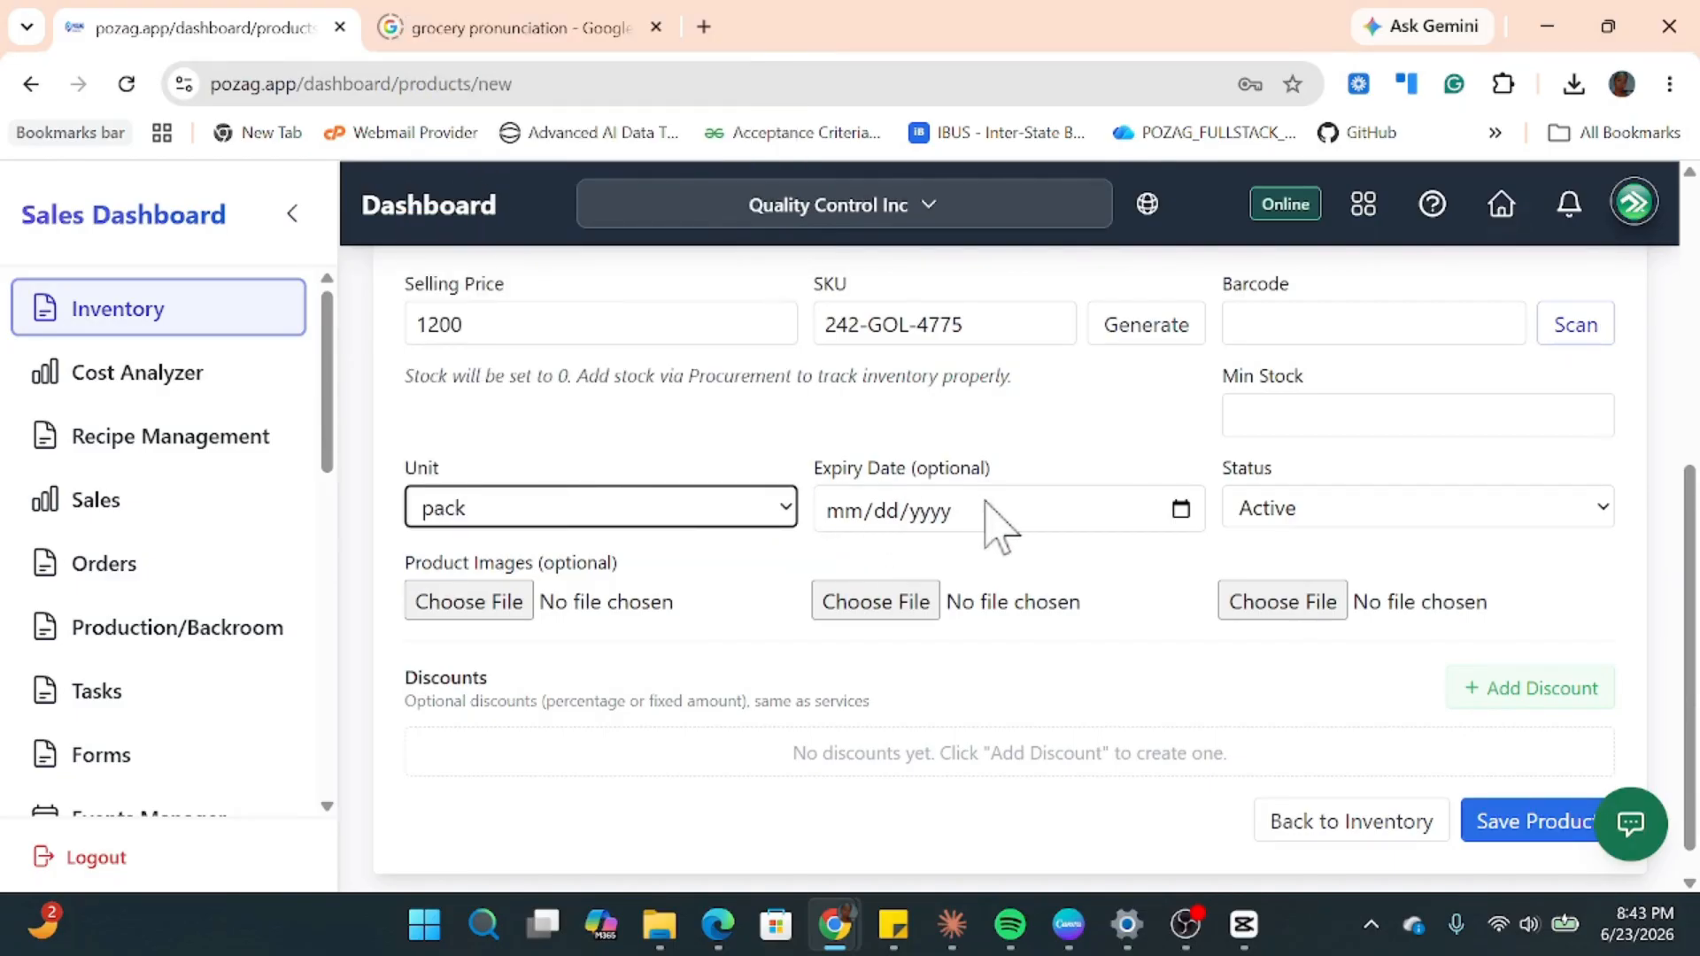
Set the spaghetti product's expiry date to 12/31/2027.
{"action": "left_click", "coordinate": [1182, 509]}
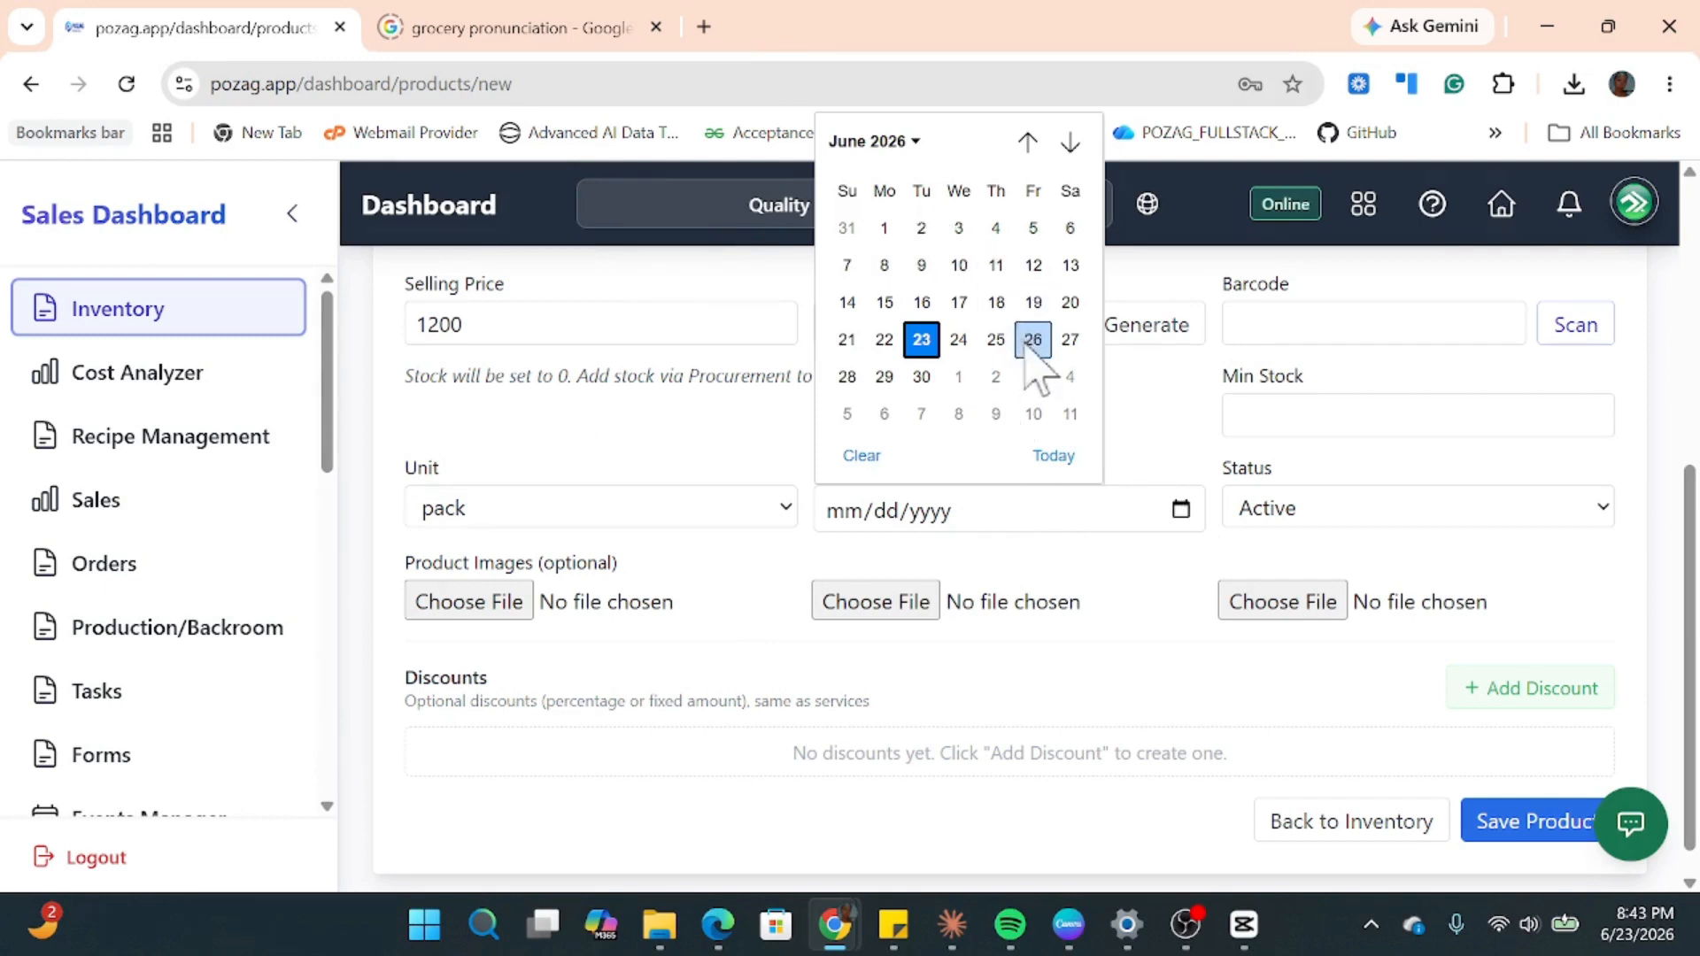
{"action": "left_click", "coordinate": [914, 144]}
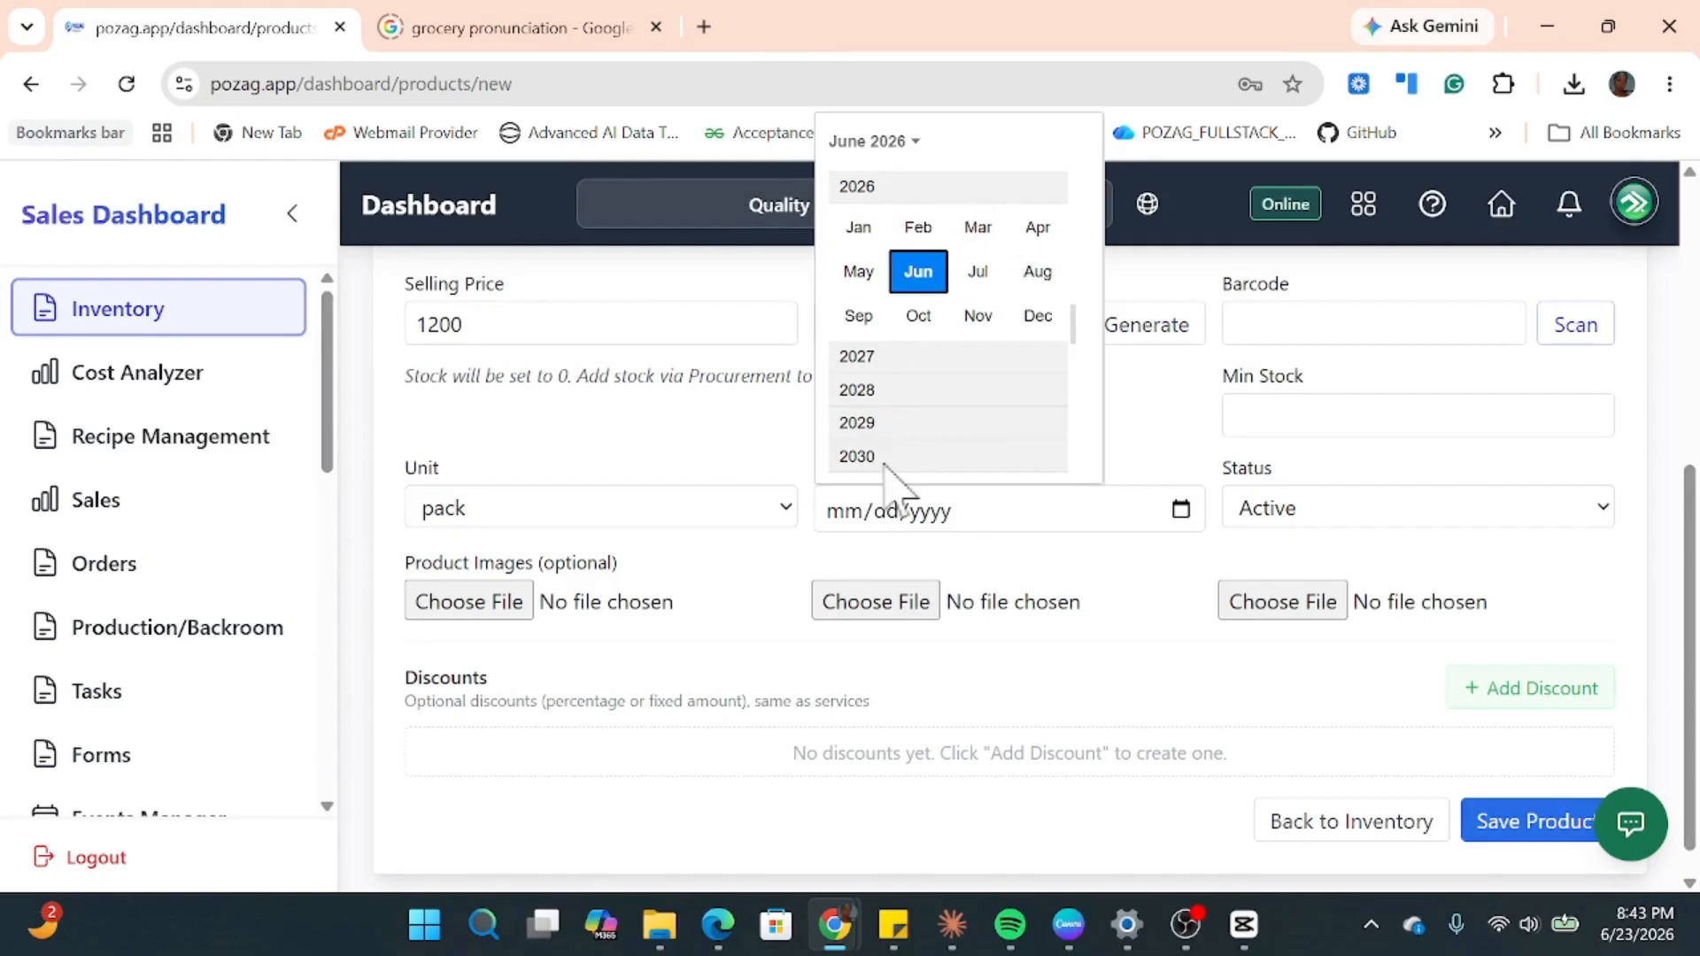
{"action": "left_click", "coordinate": [877, 360]}
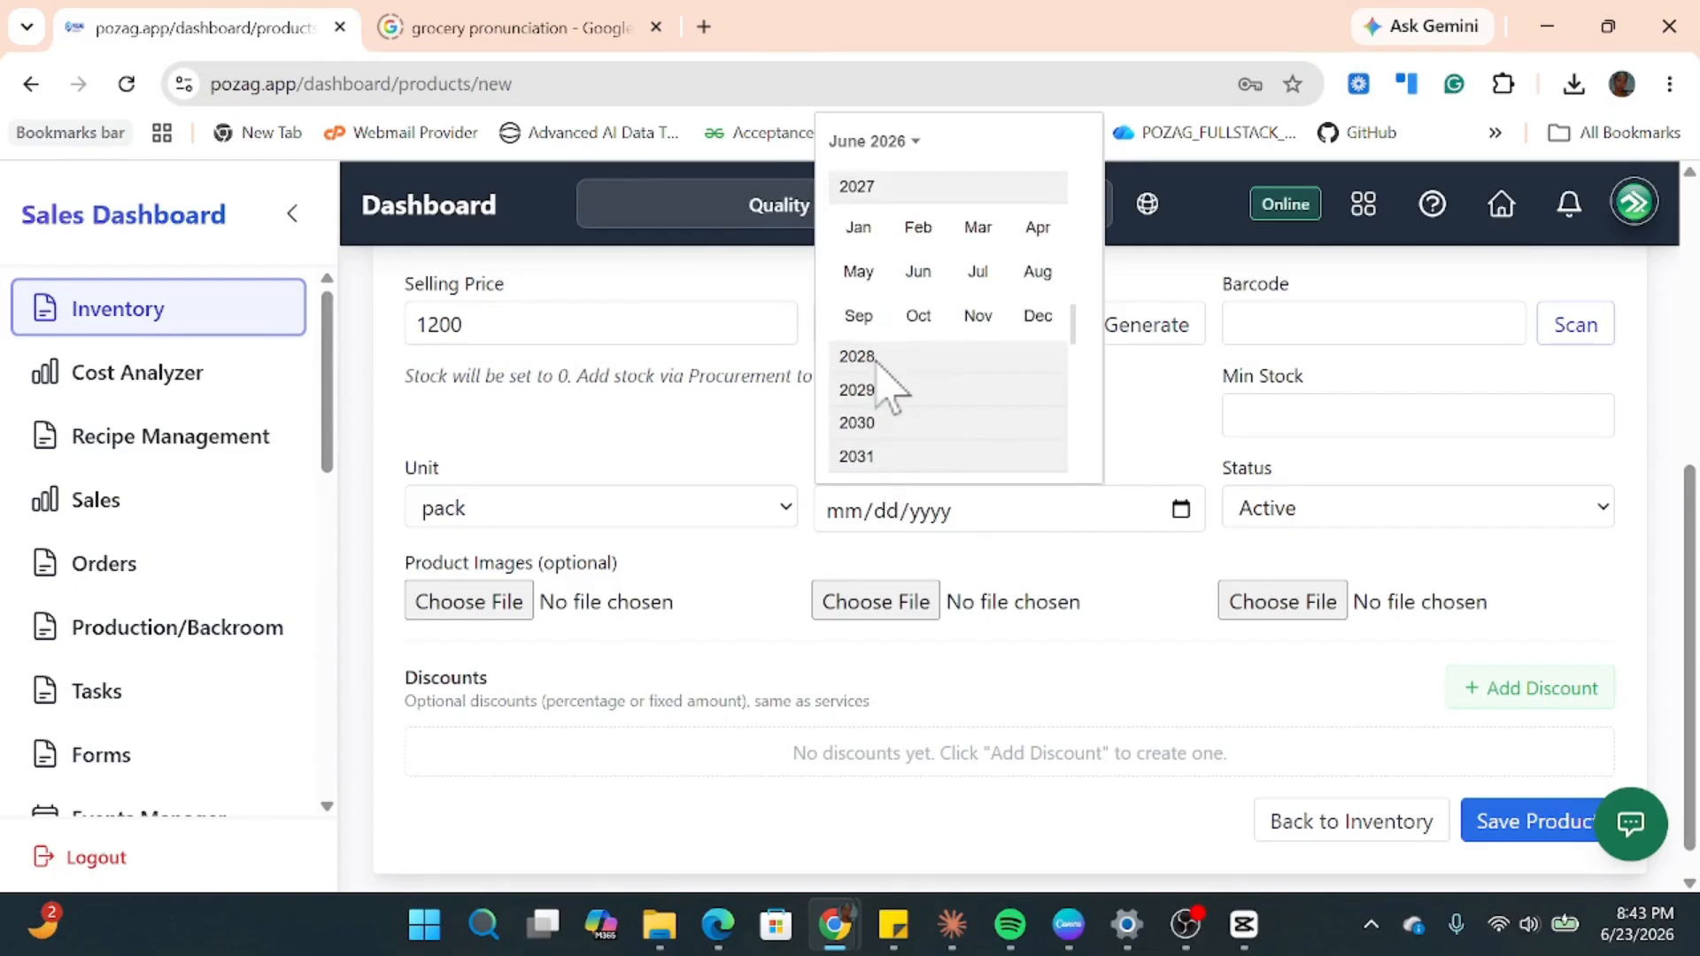
{"action": "left_click", "coordinate": [1036, 328]}
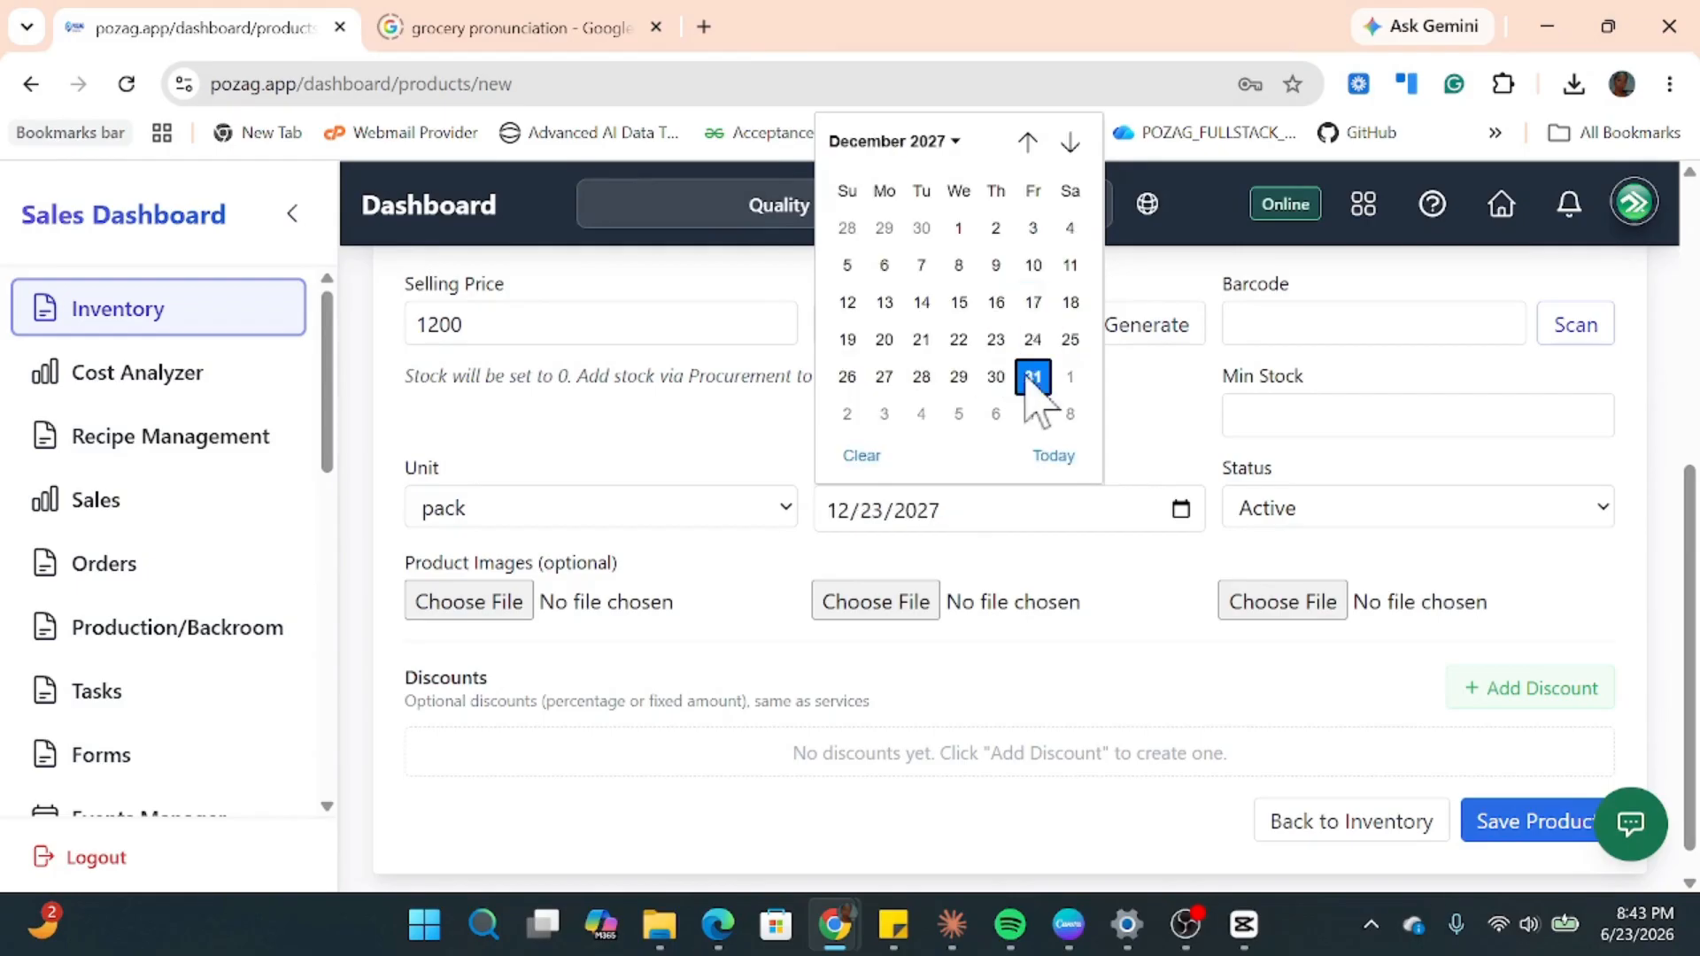
{"action": "left_click", "coordinate": [1034, 373]}
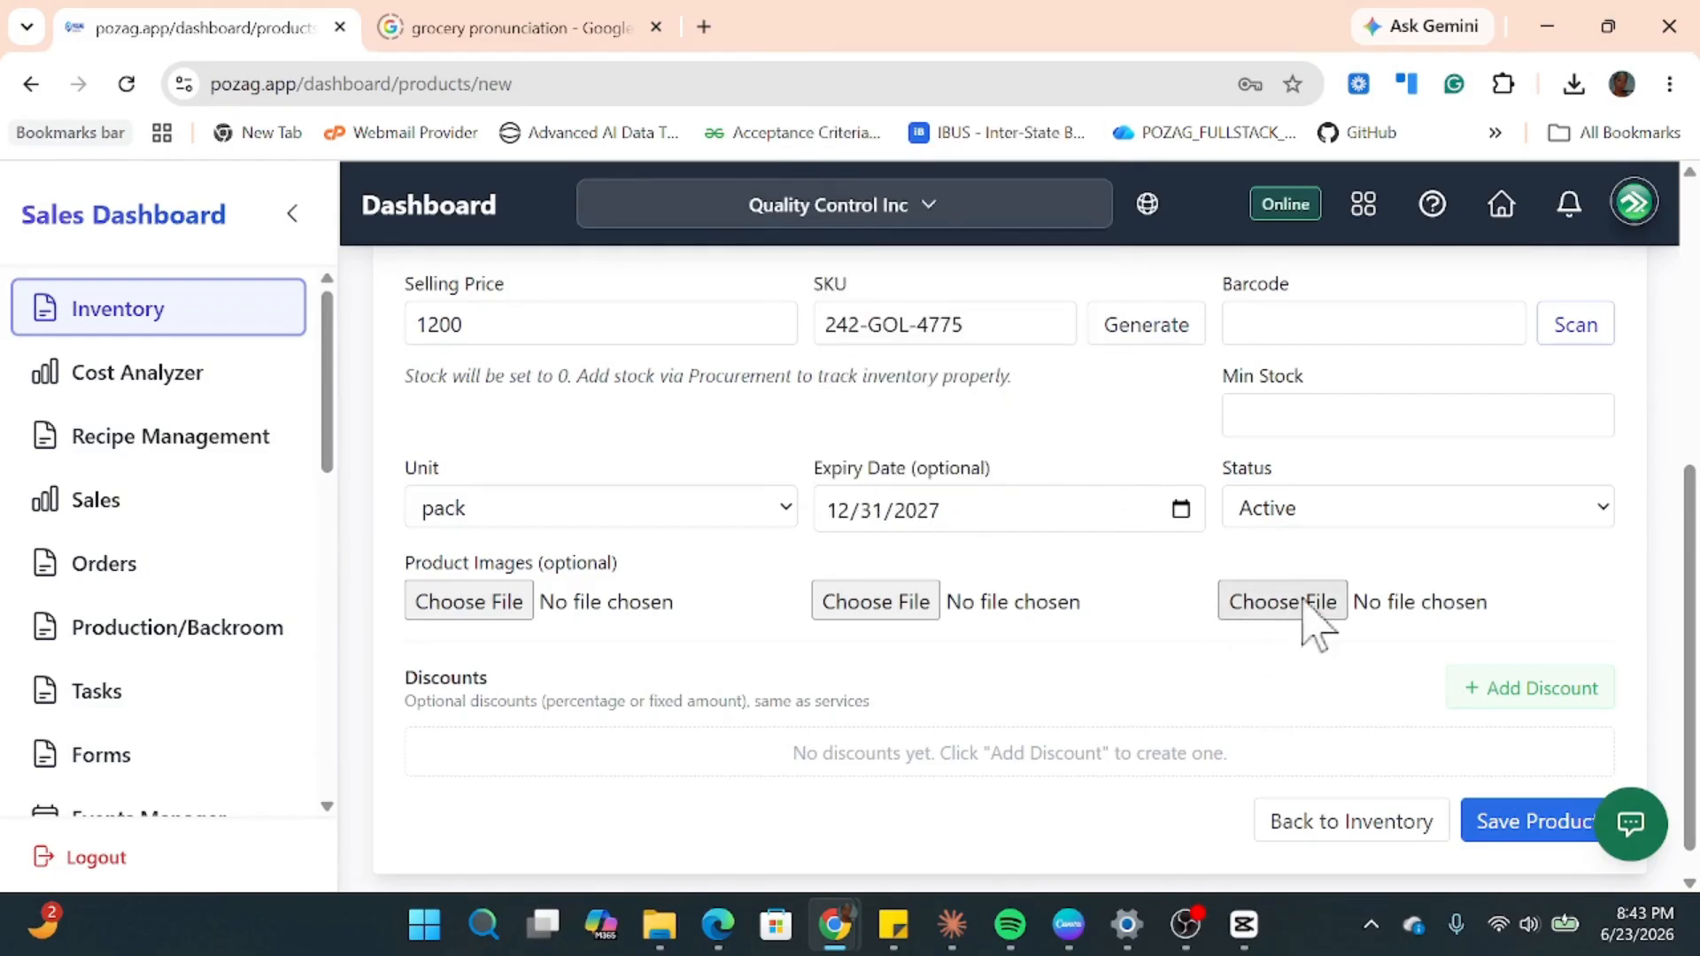
{"action": "scroll", "coordinate": [1453, 585], "scroll_direction": "down", "scroll_amount": 1}
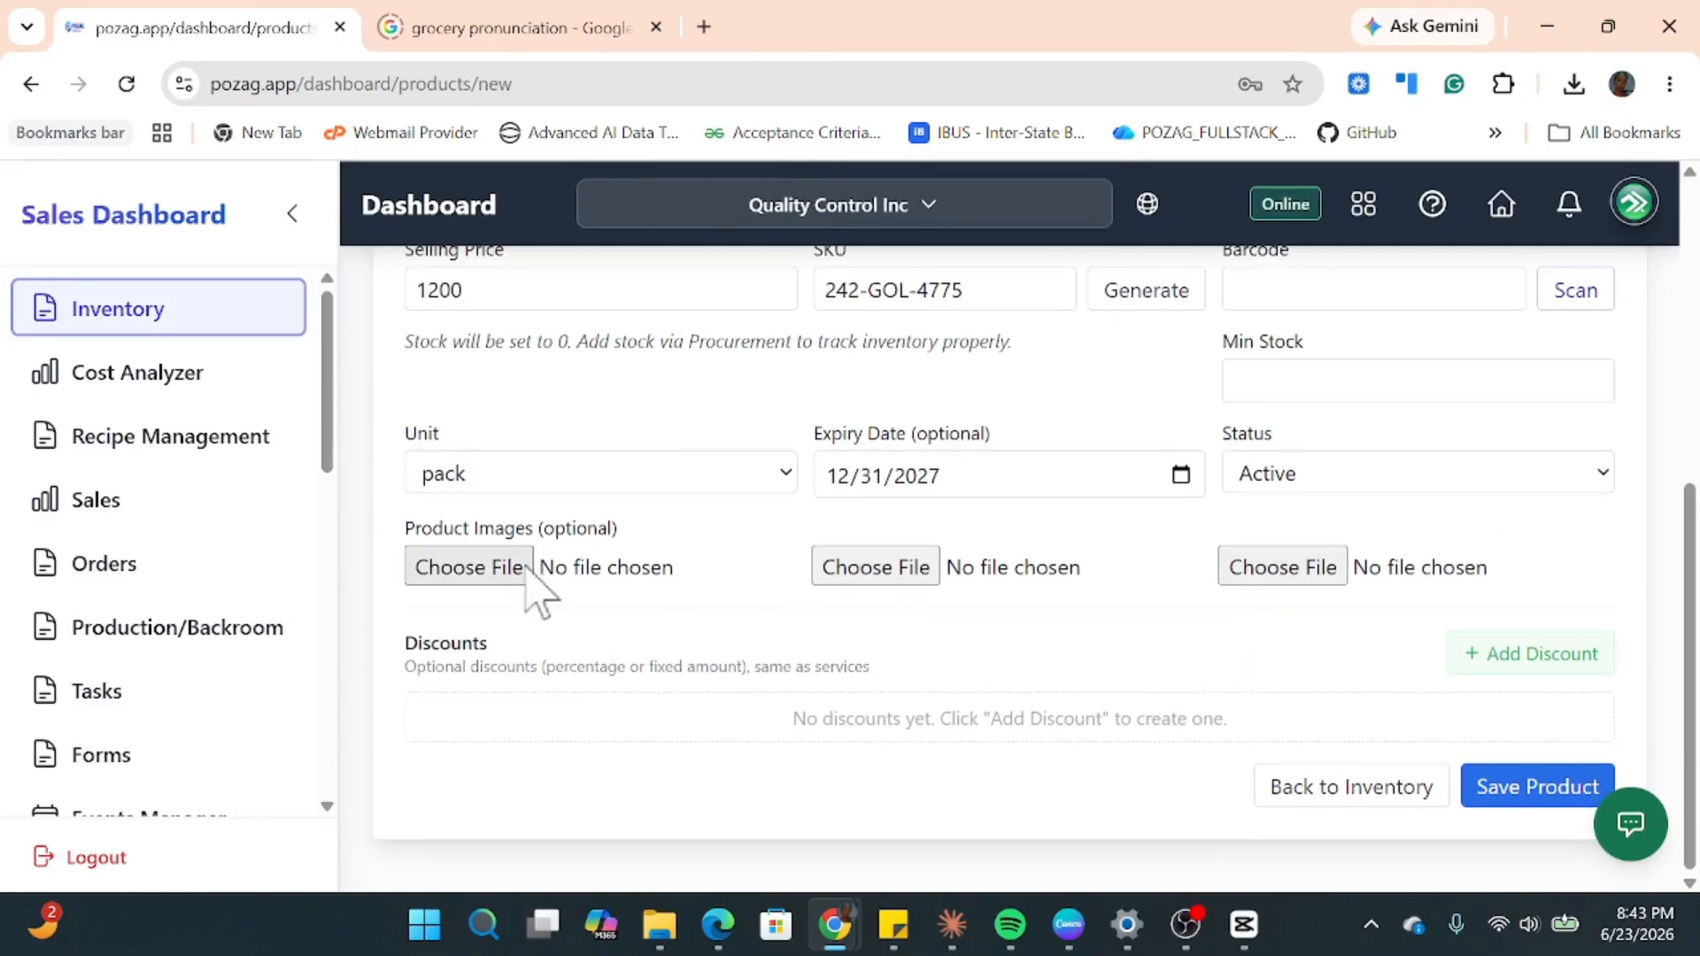
{"action": "left_click", "coordinate": [479, 574]}
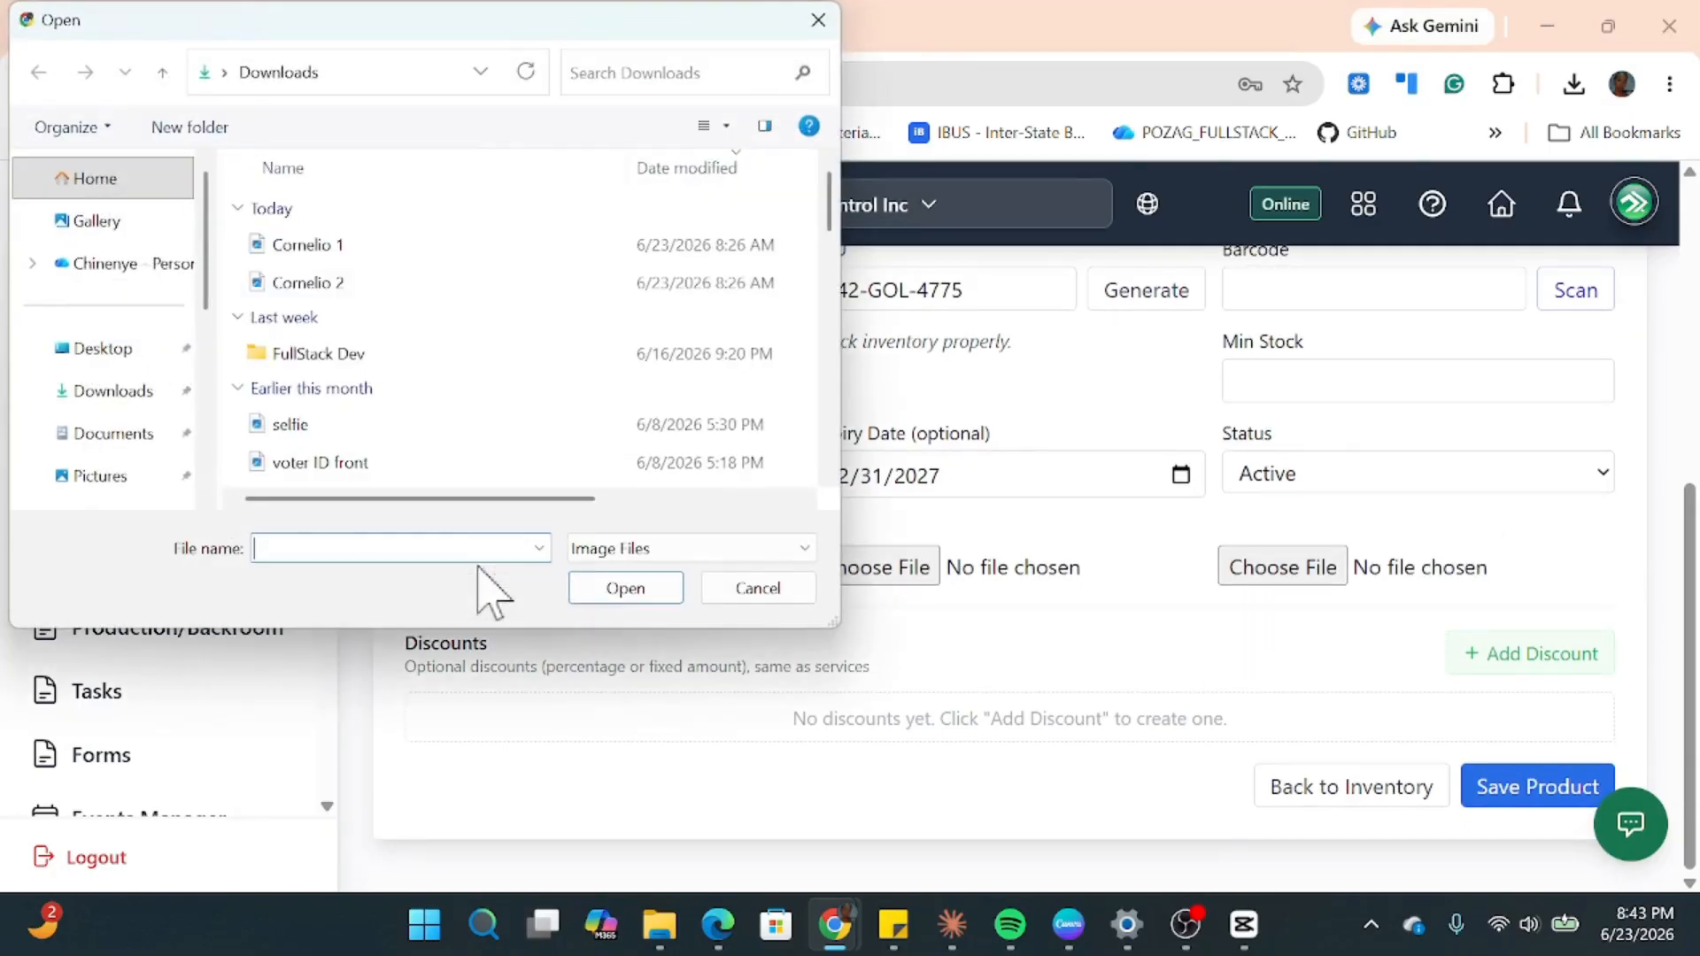
{"action": "scroll", "coordinate": [436, 396], "scroll_direction": "down", "scroll_amount": 3}
{"action": "left_click", "coordinate": [363, 285]}
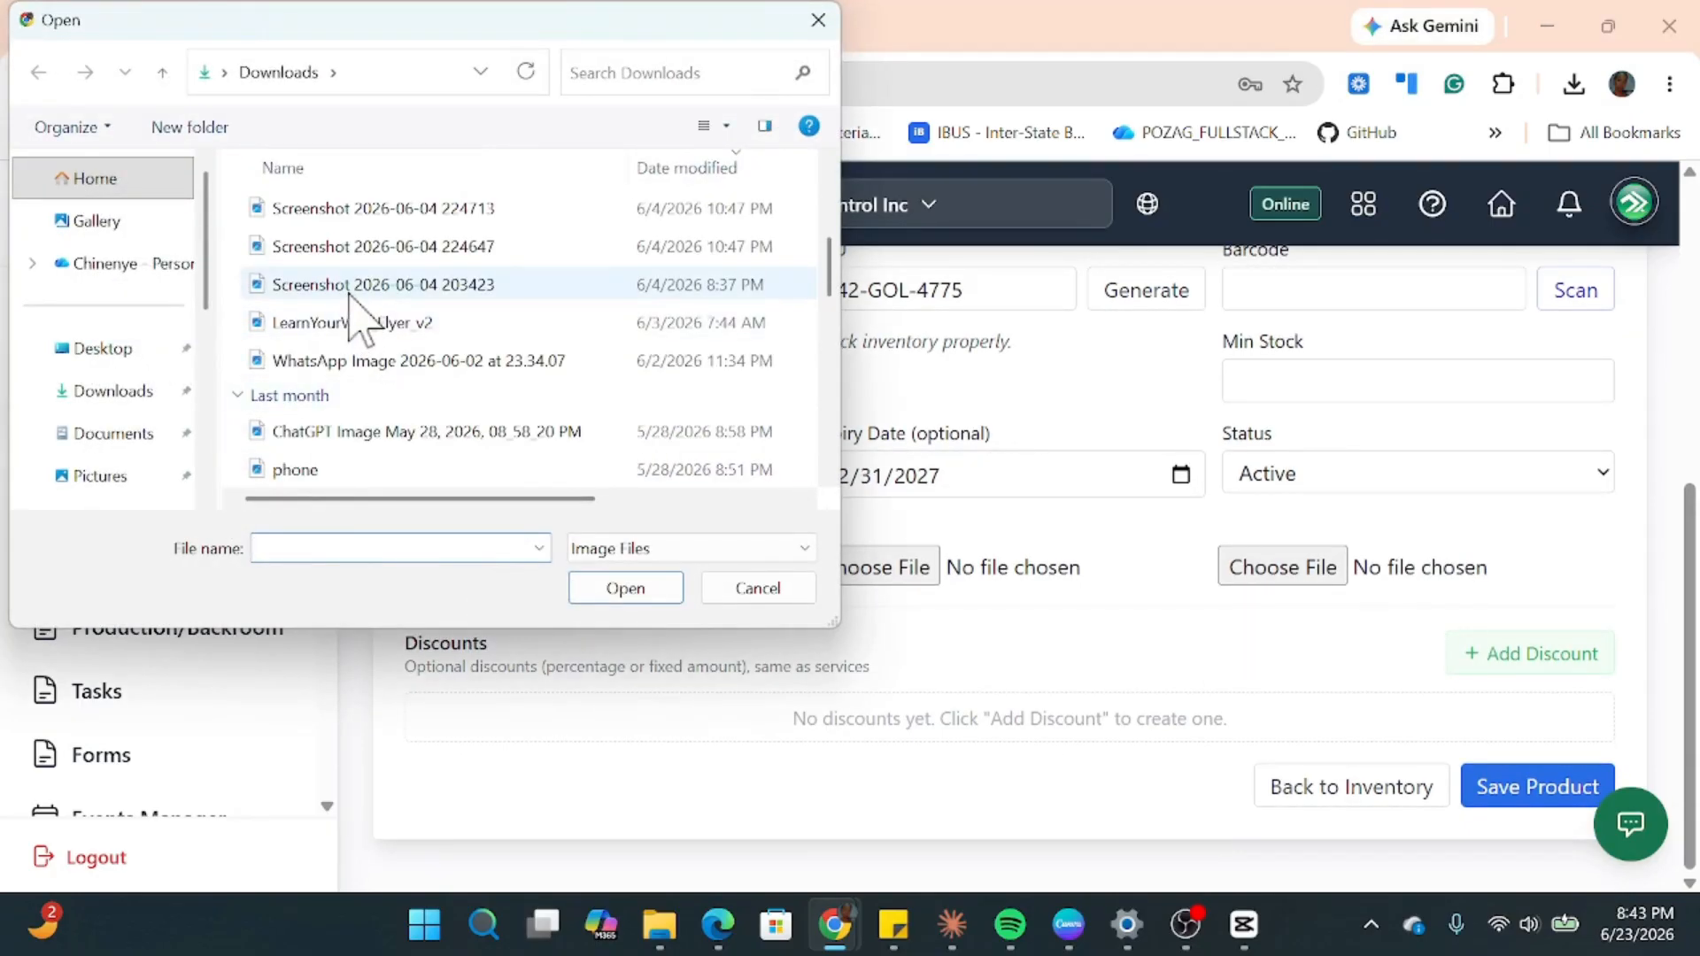
{"action": "left_click", "coordinate": [645, 592]}
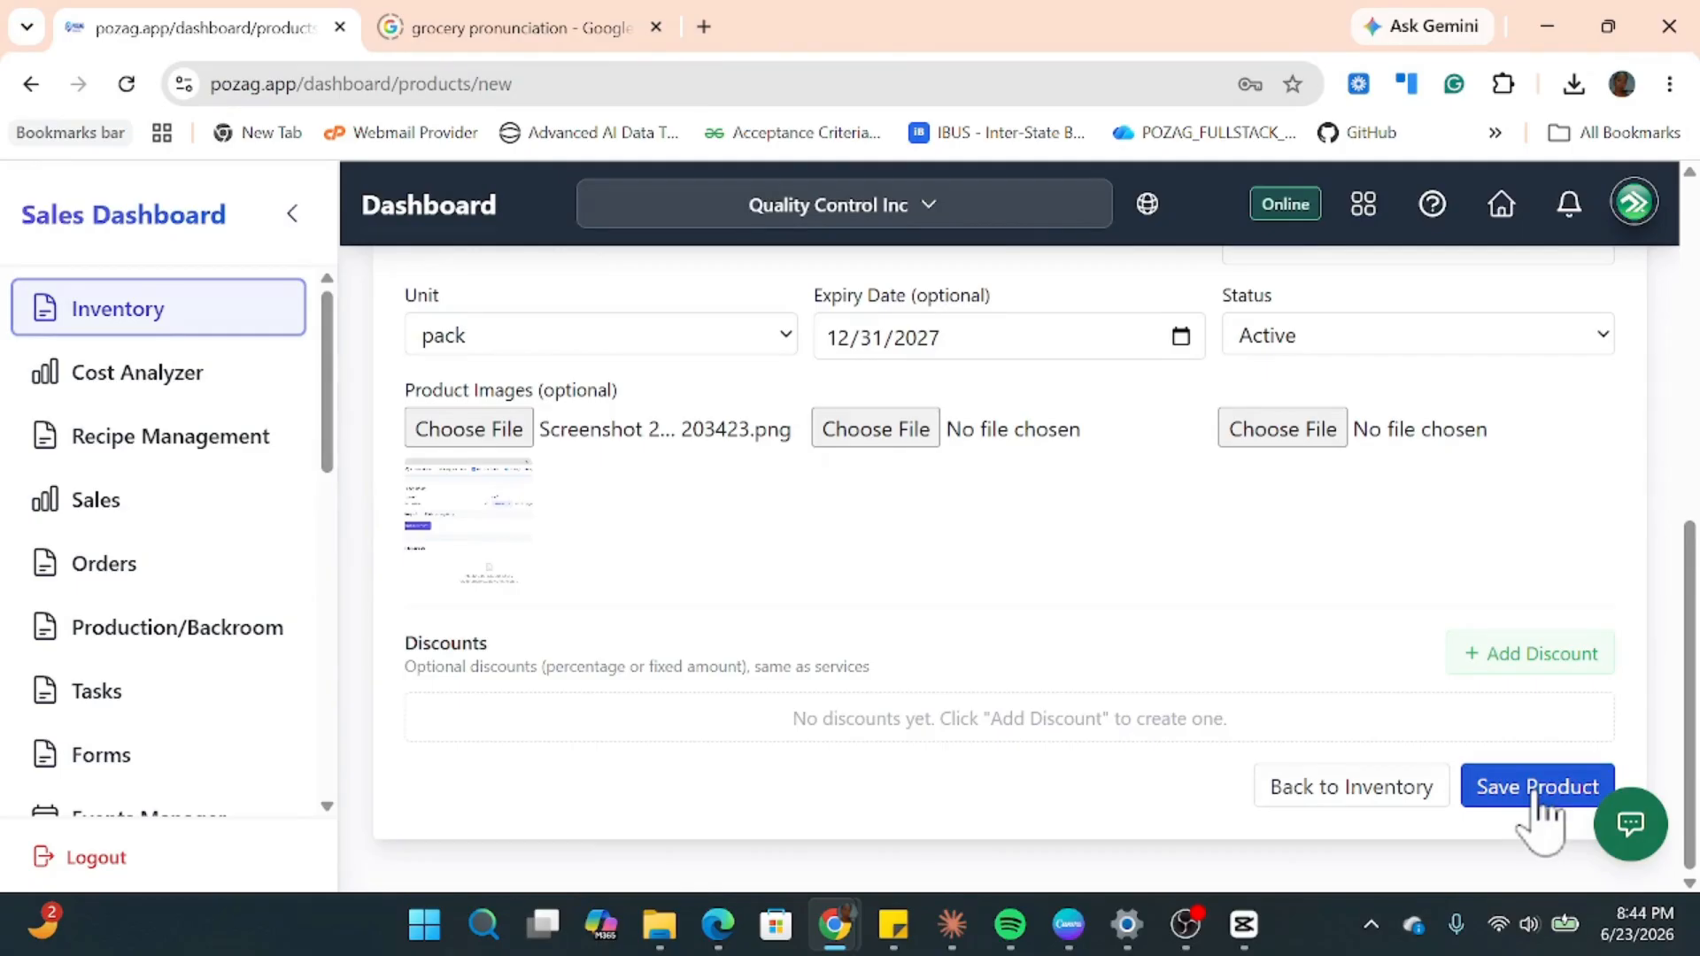
{"action": "left_click", "coordinate": [1537, 788]}
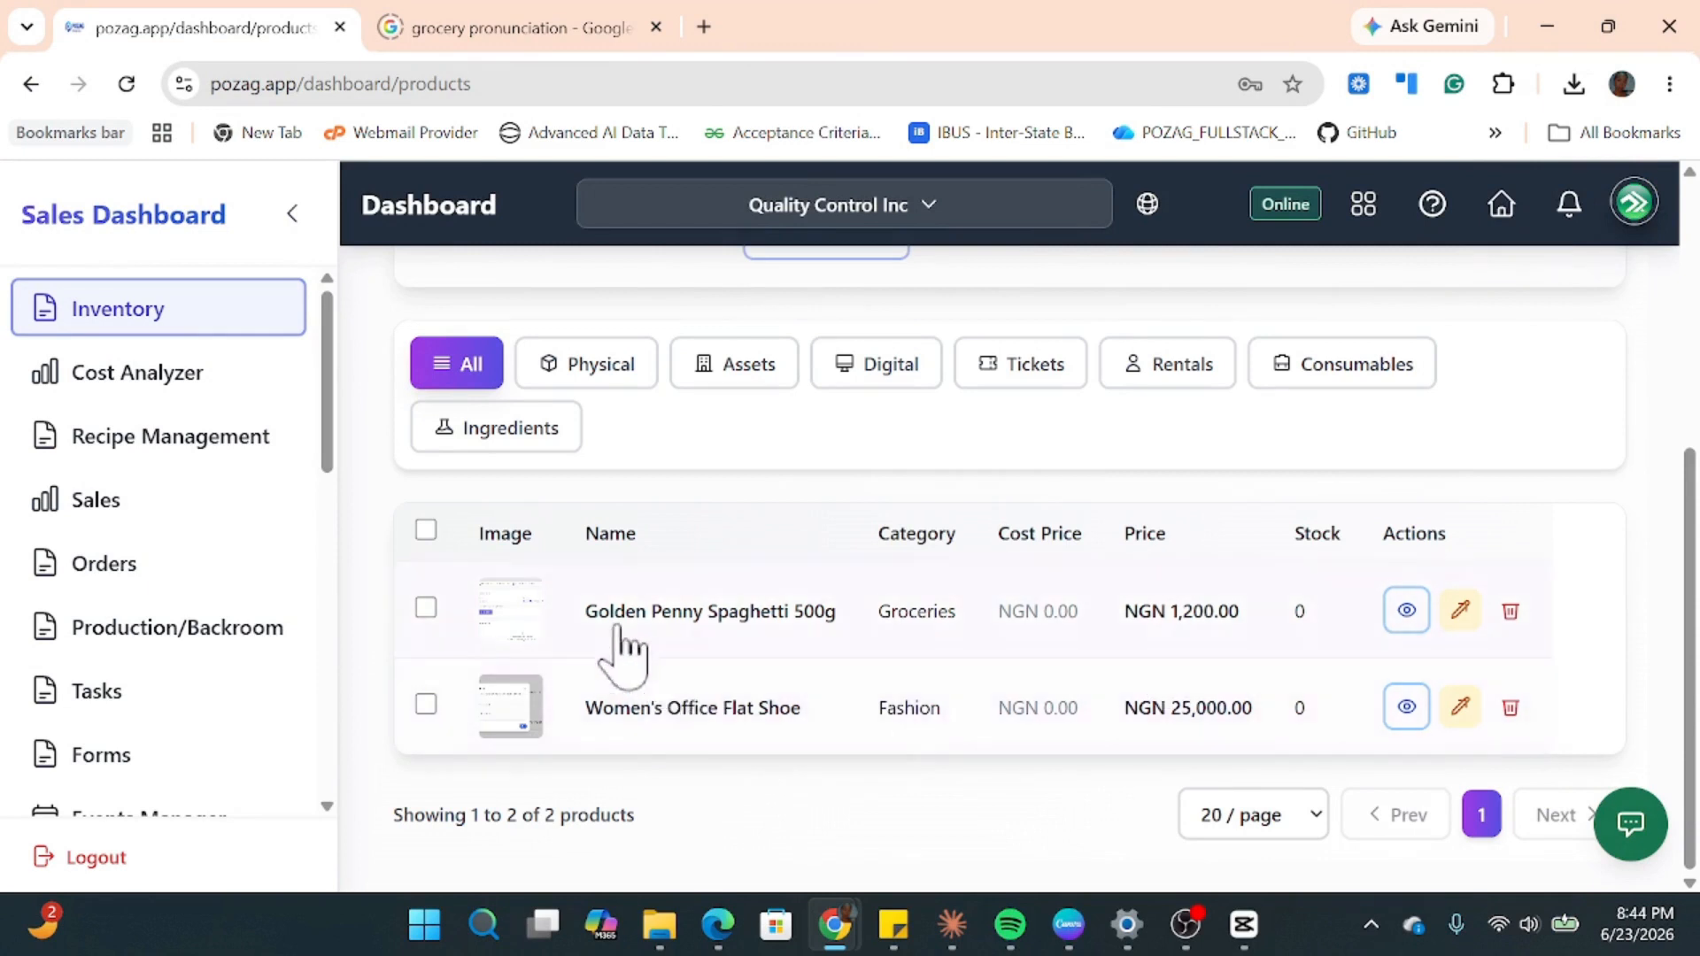
Start a new physical item named Oraimo Power Bank 20,000mAh and assign it to the Electronics category.
{"action": "scroll", "coordinate": [974, 442], "scroll_direction": "up", "scroll_amount": 3}
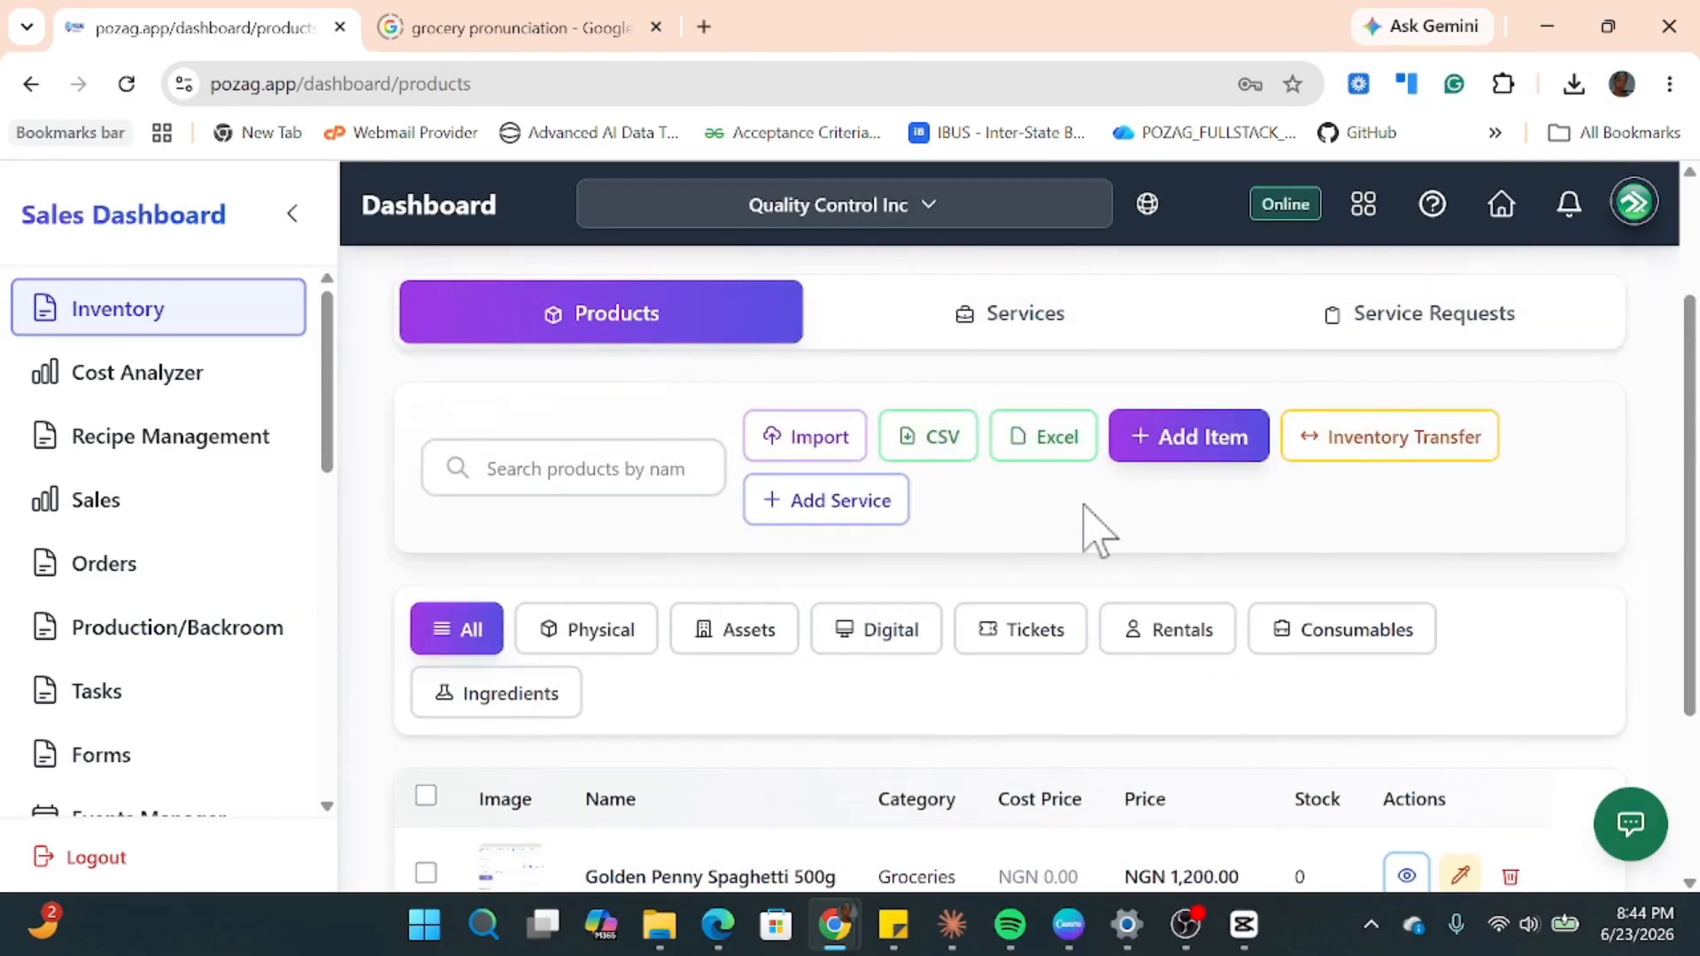
{"action": "left_click", "coordinate": [1177, 452]}
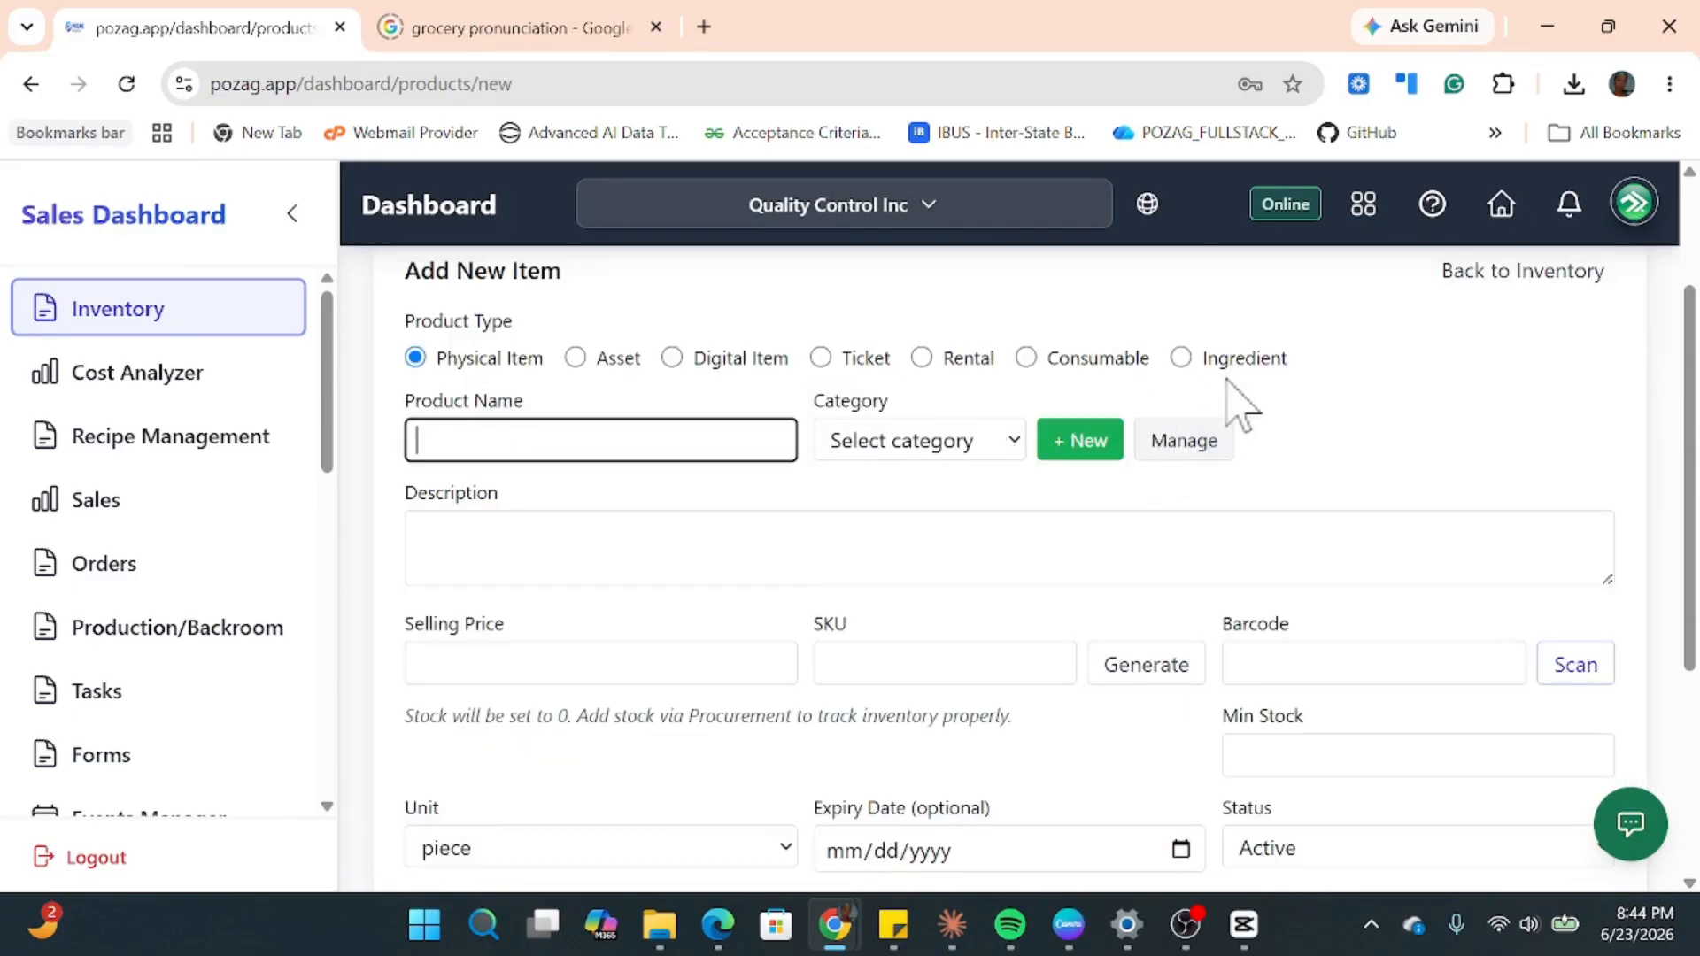
{"action": "type", "text": "Oraimo Power"}
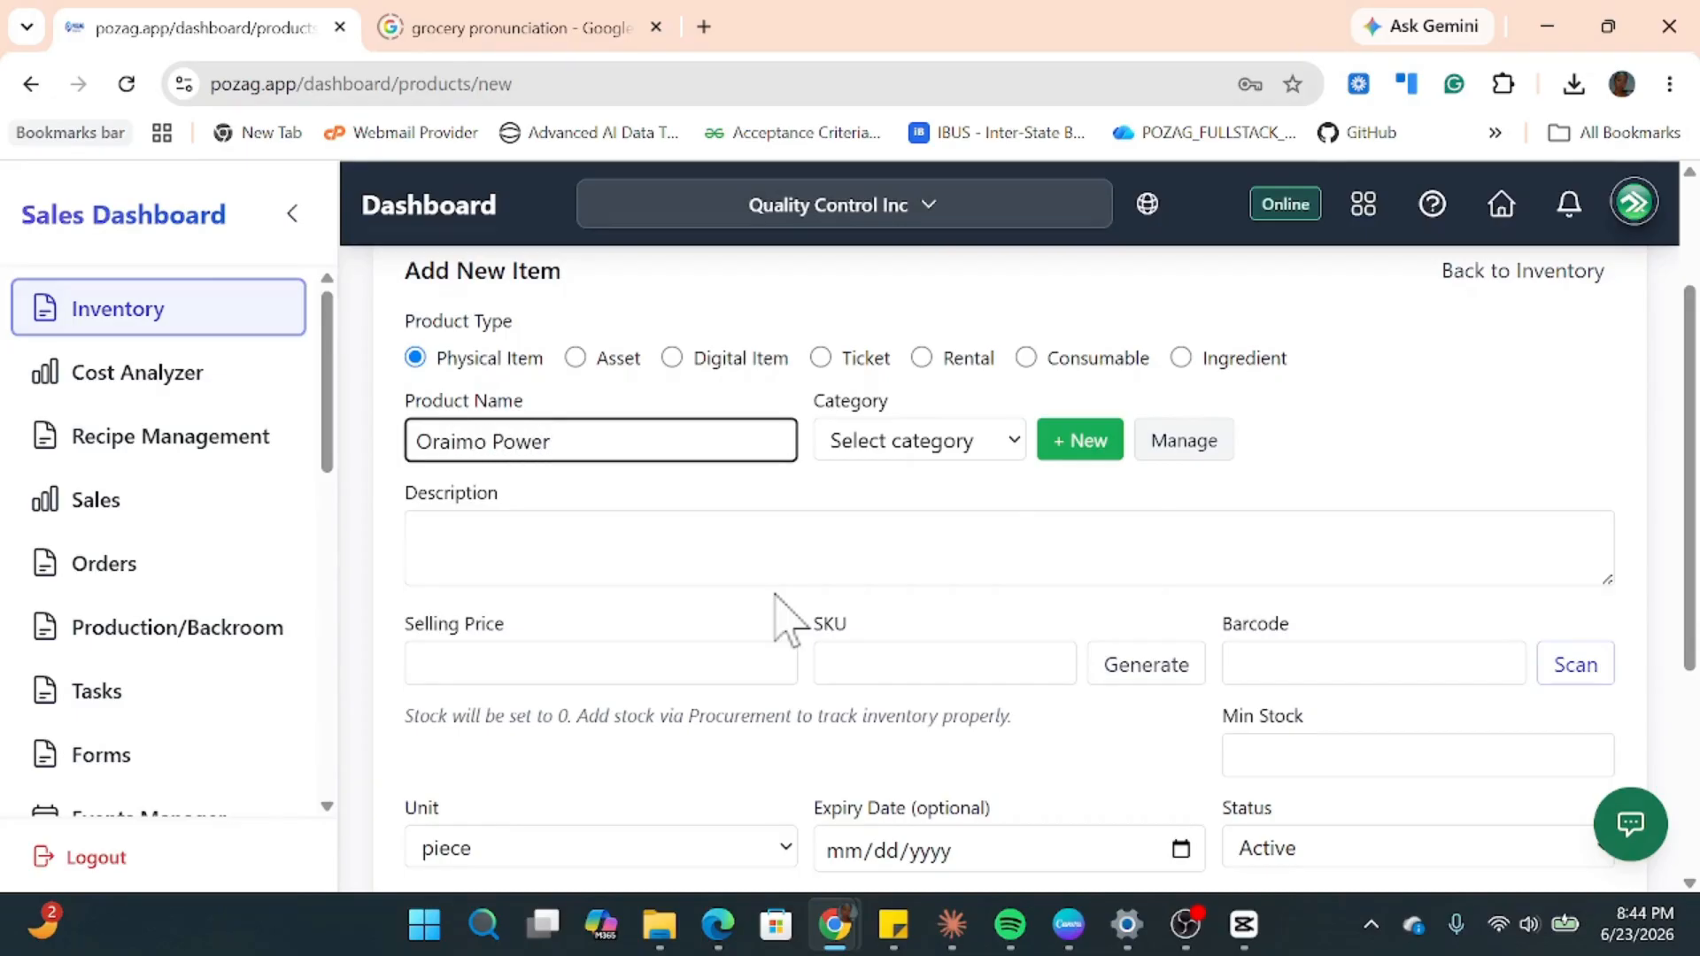
{"action": "type", "text": " Bank 20,000"}
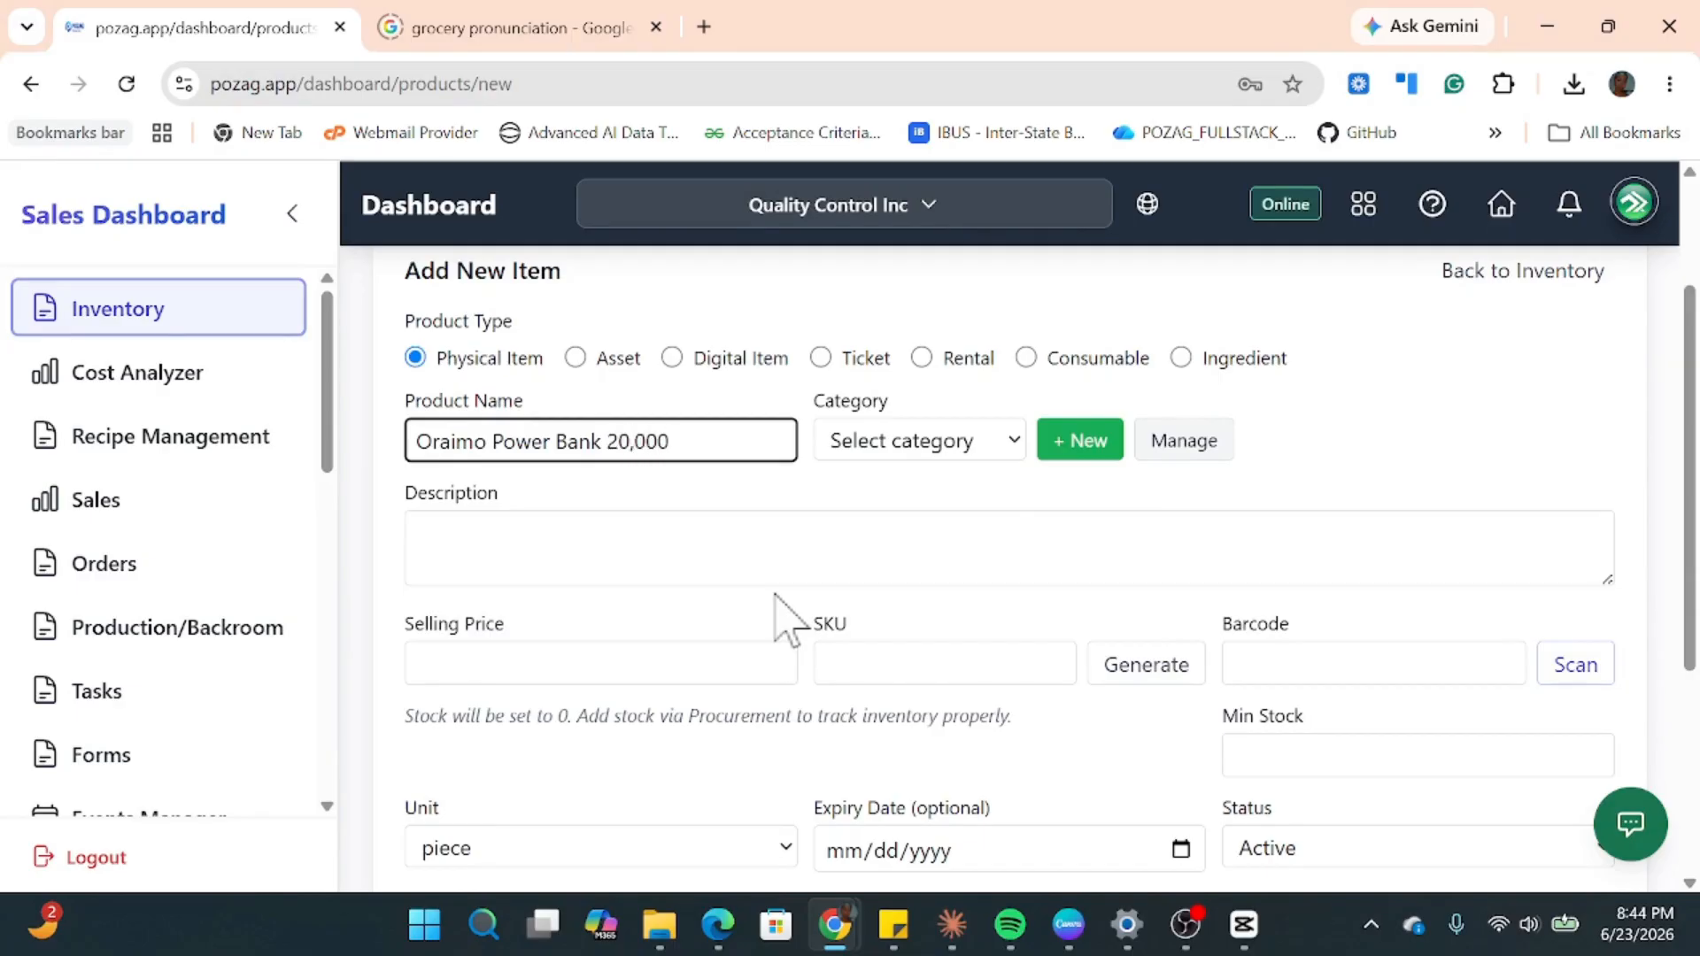
{"action": "type", "text": "mAh"}
{"action": "left_click", "coordinate": [1014, 443]}
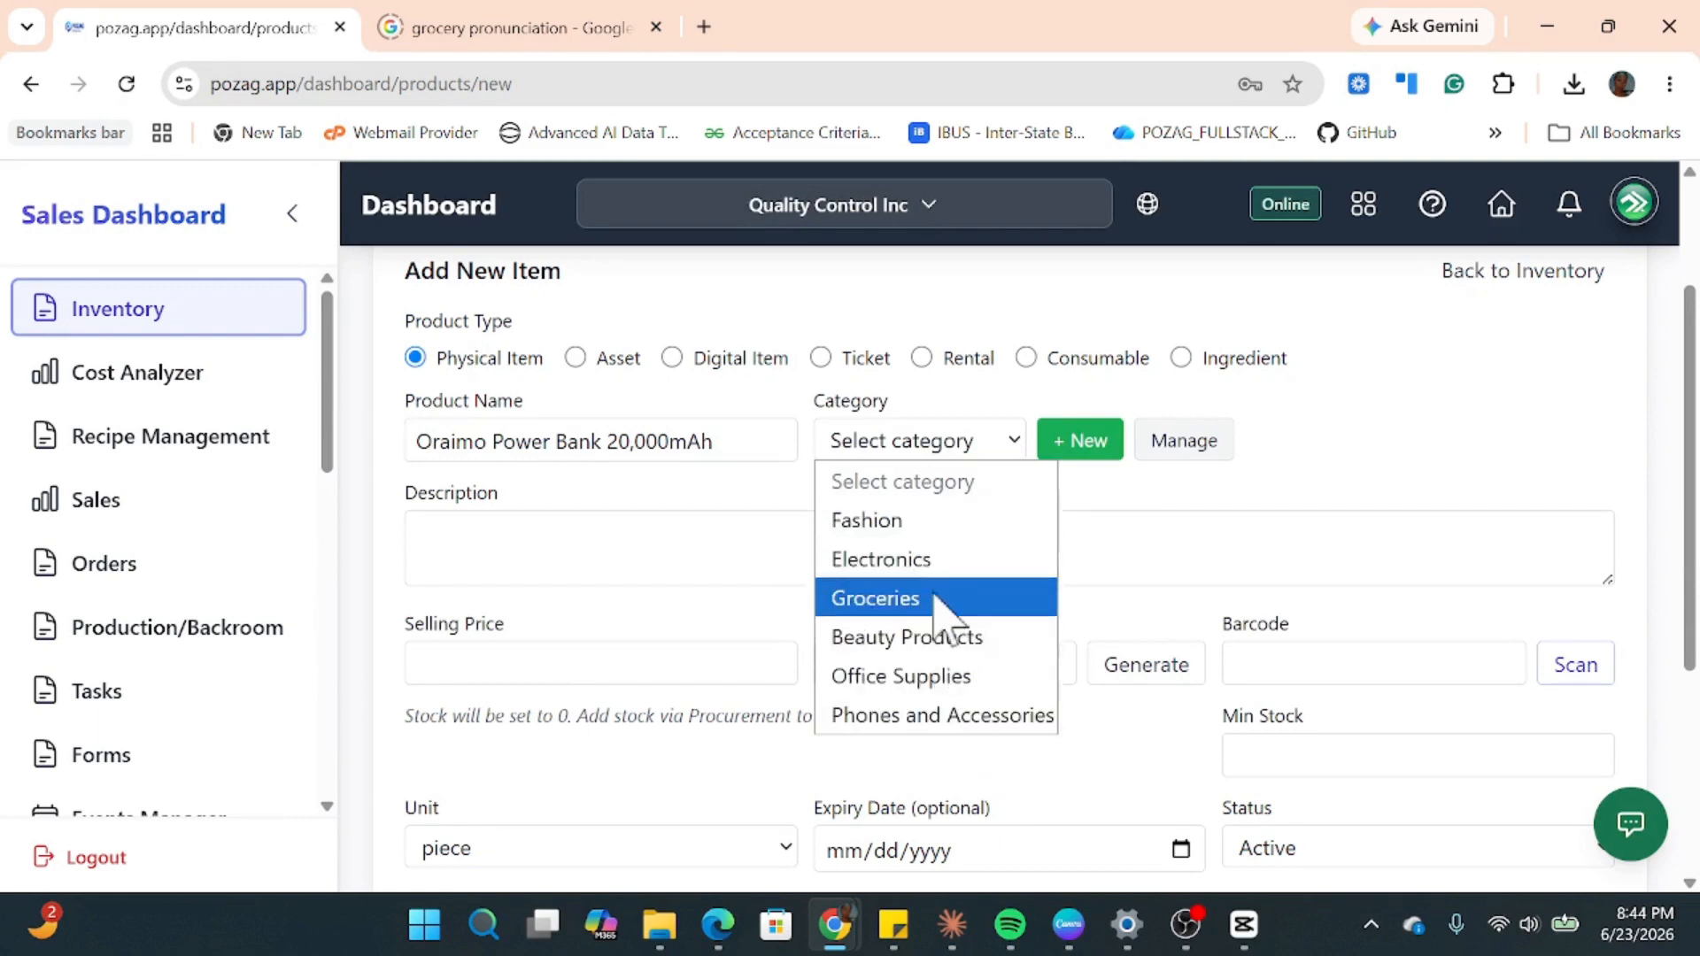
{"action": "left_click", "coordinate": [958, 568]}
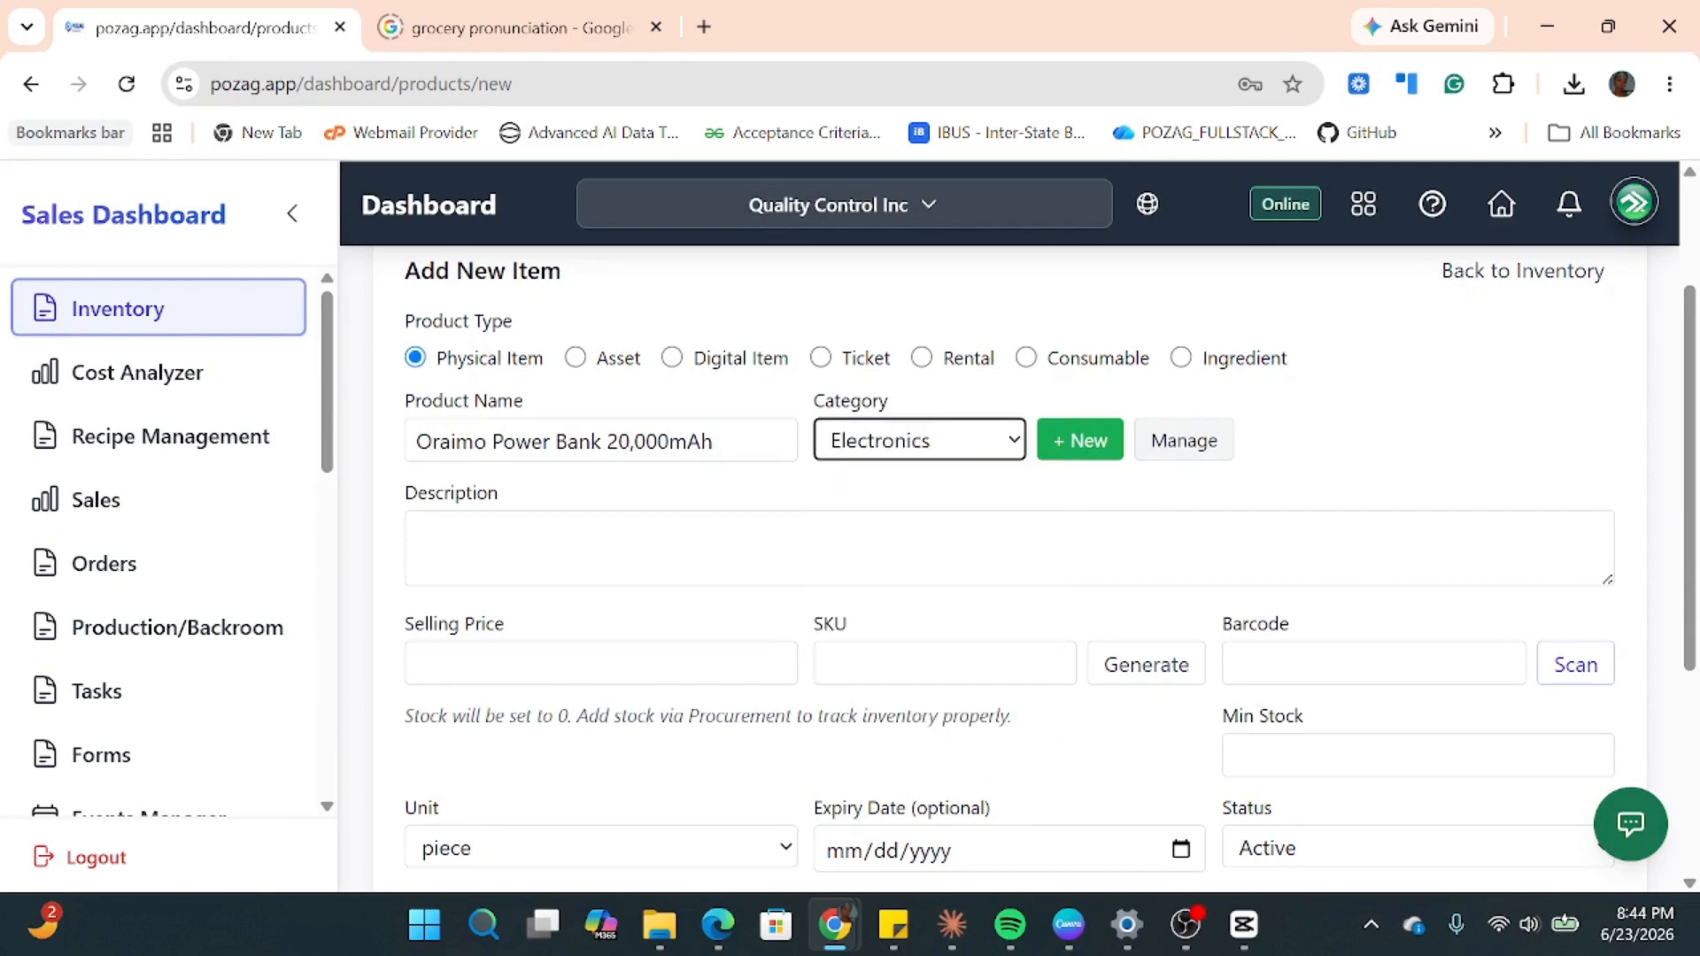
Enter the product description "High-capacity power bank with fast charging support and dual USB output ports.".
{"action": "left_click", "coordinate": [958, 554]}
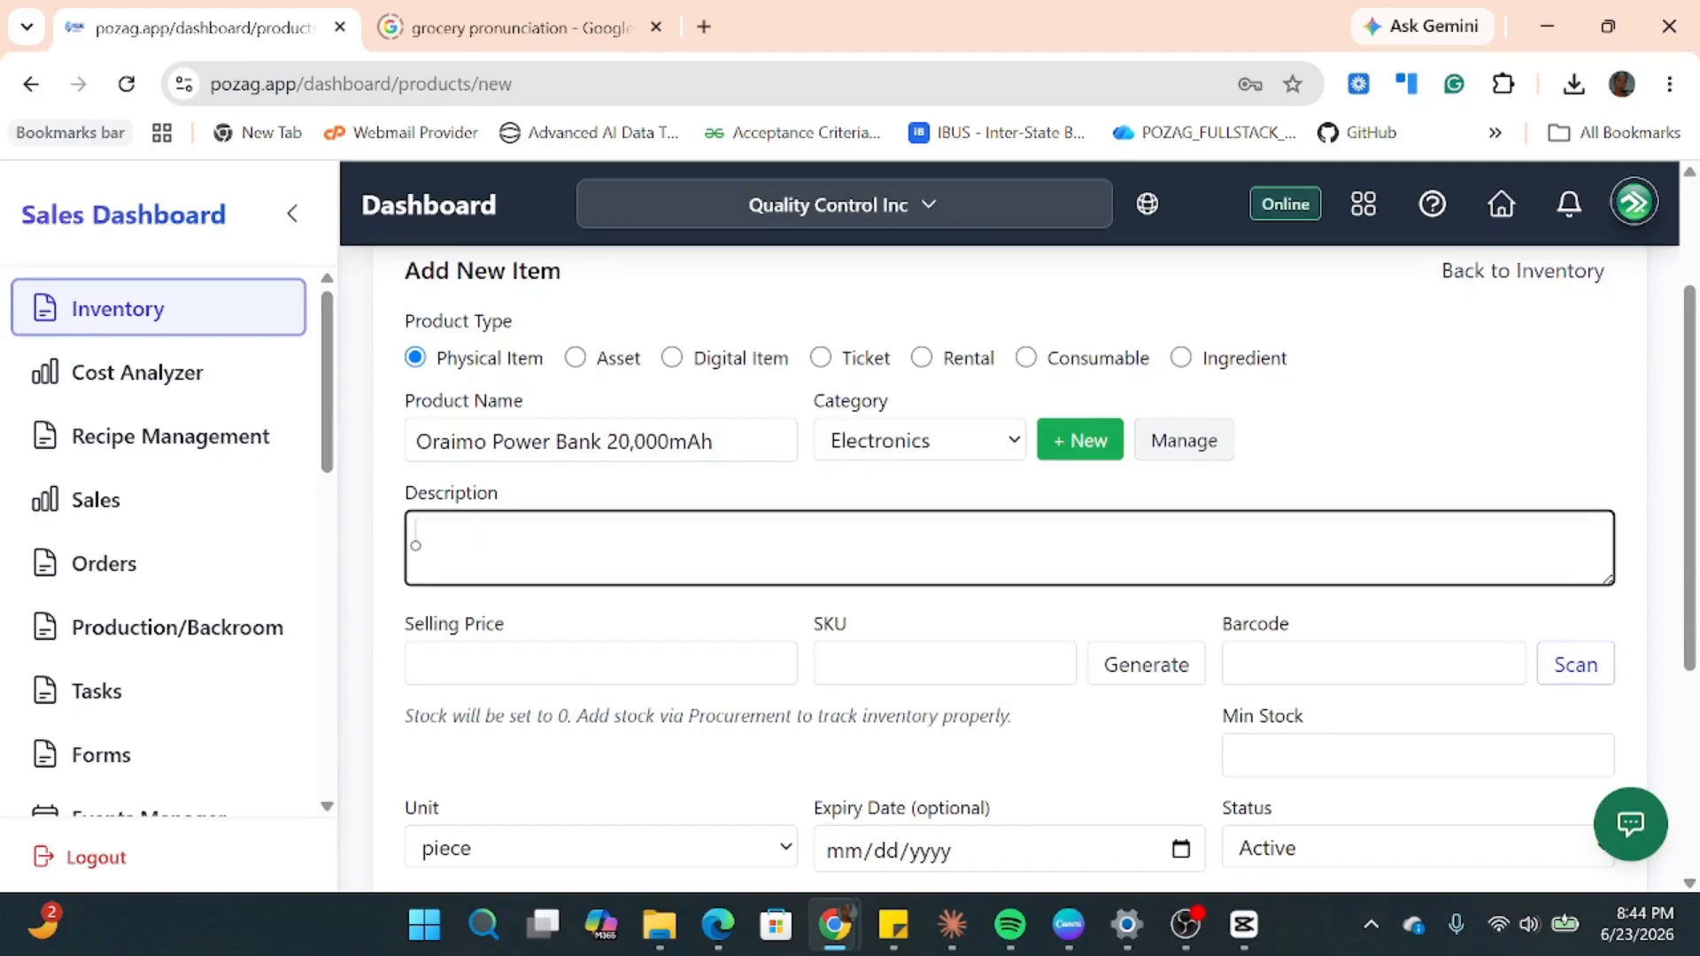
{"action": "type", "text": "High"}
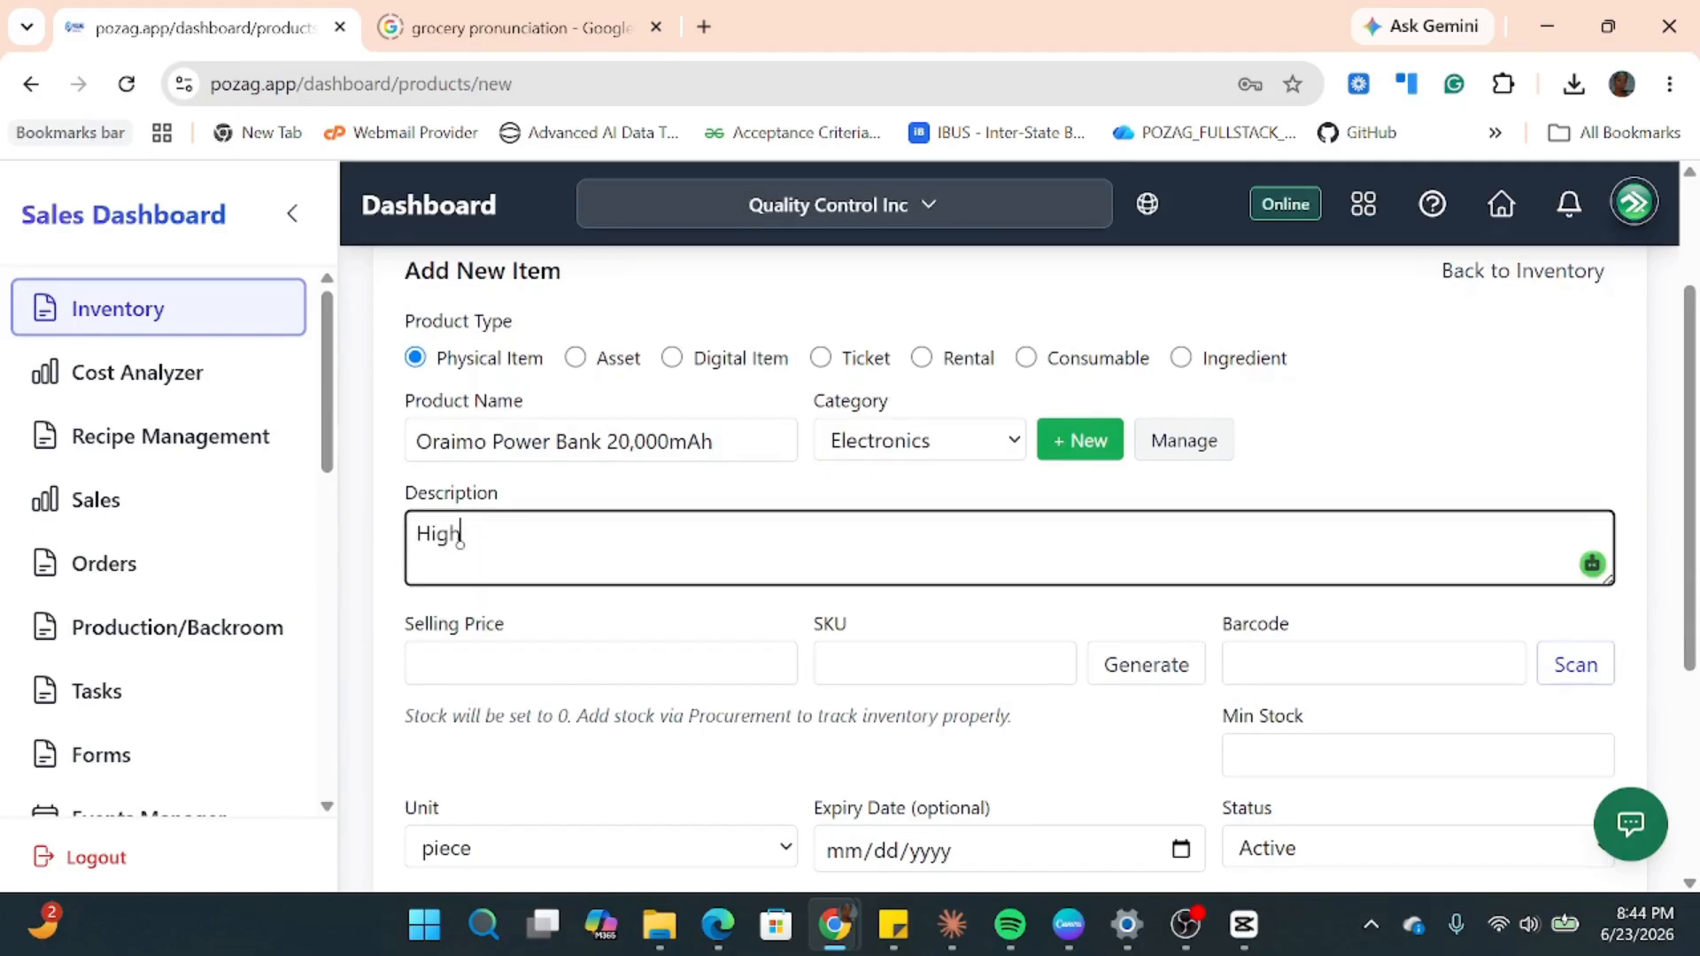
{"action": "type", "text": "-capacity power bN"}
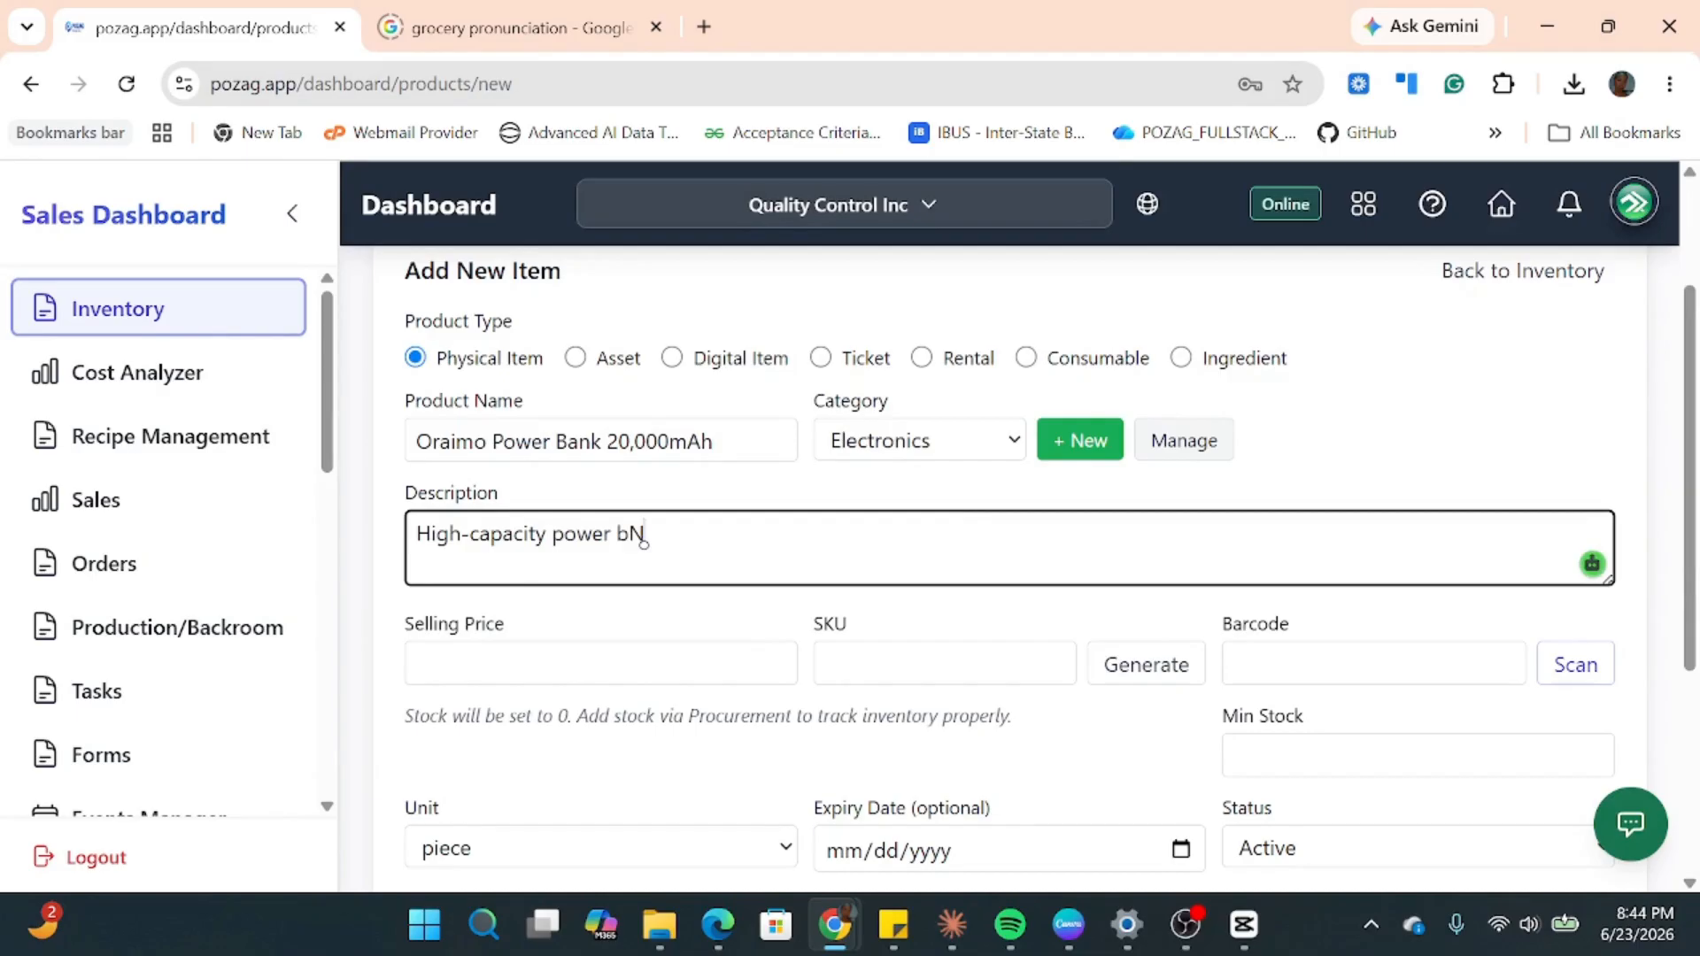
{"action": "key", "text": "BackSpace"}
{"action": "type", "text": "ank with fas"}
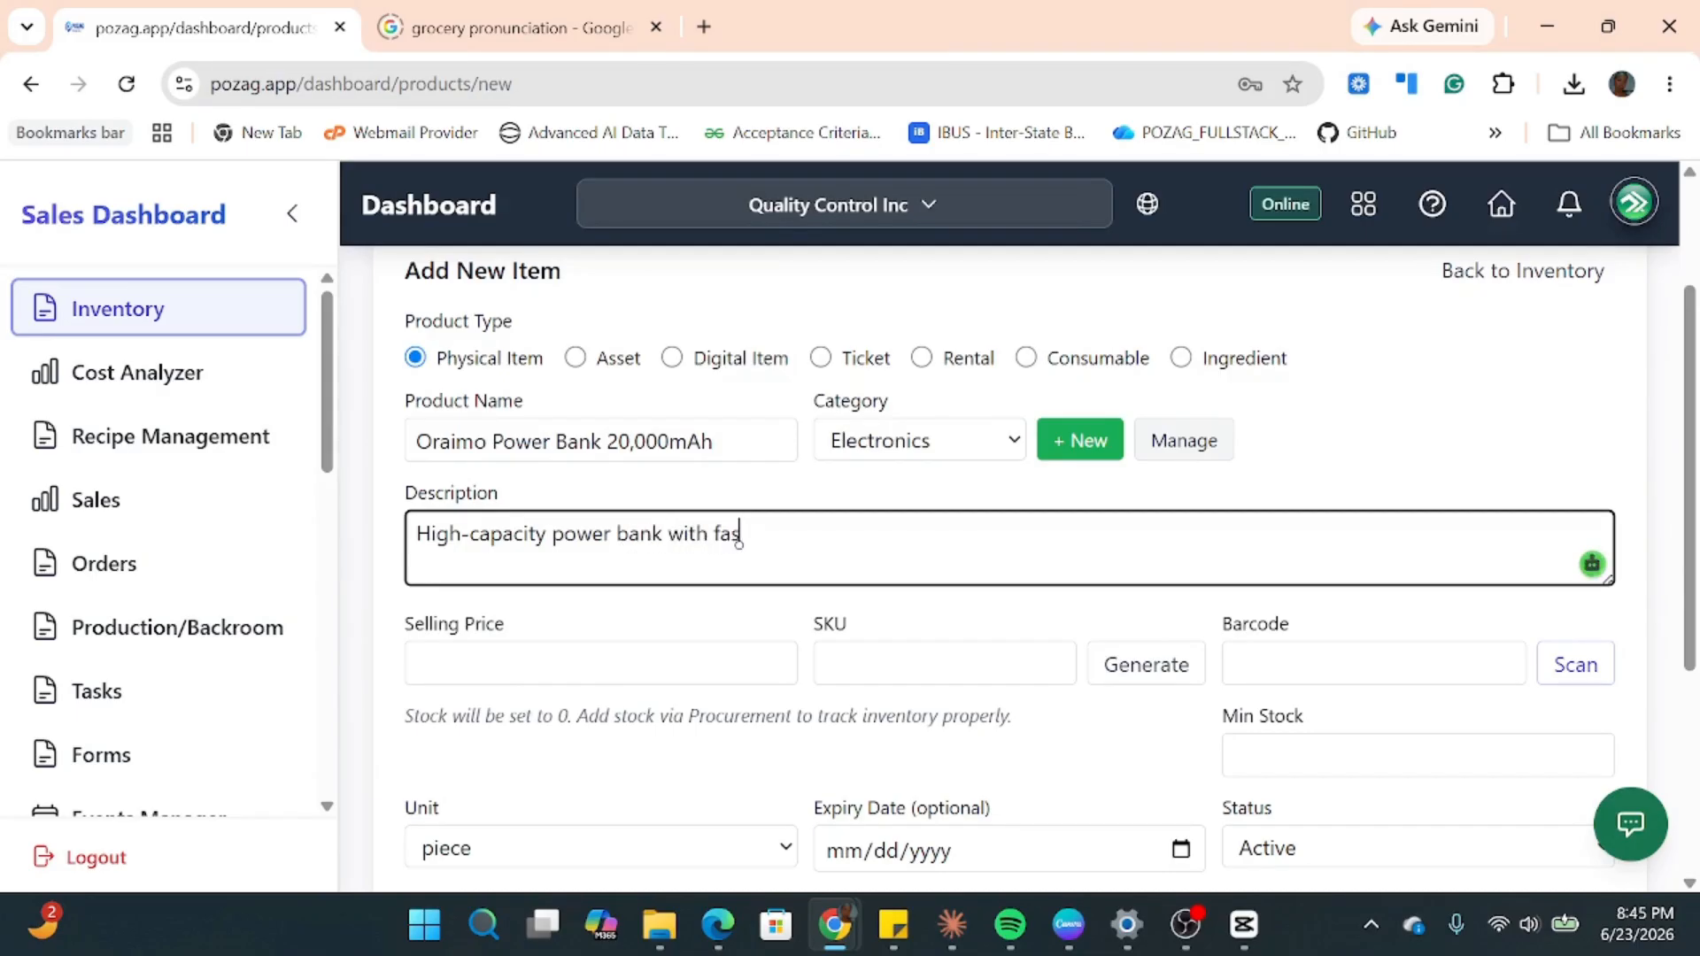
{"action": "type", "text": "t charging"}
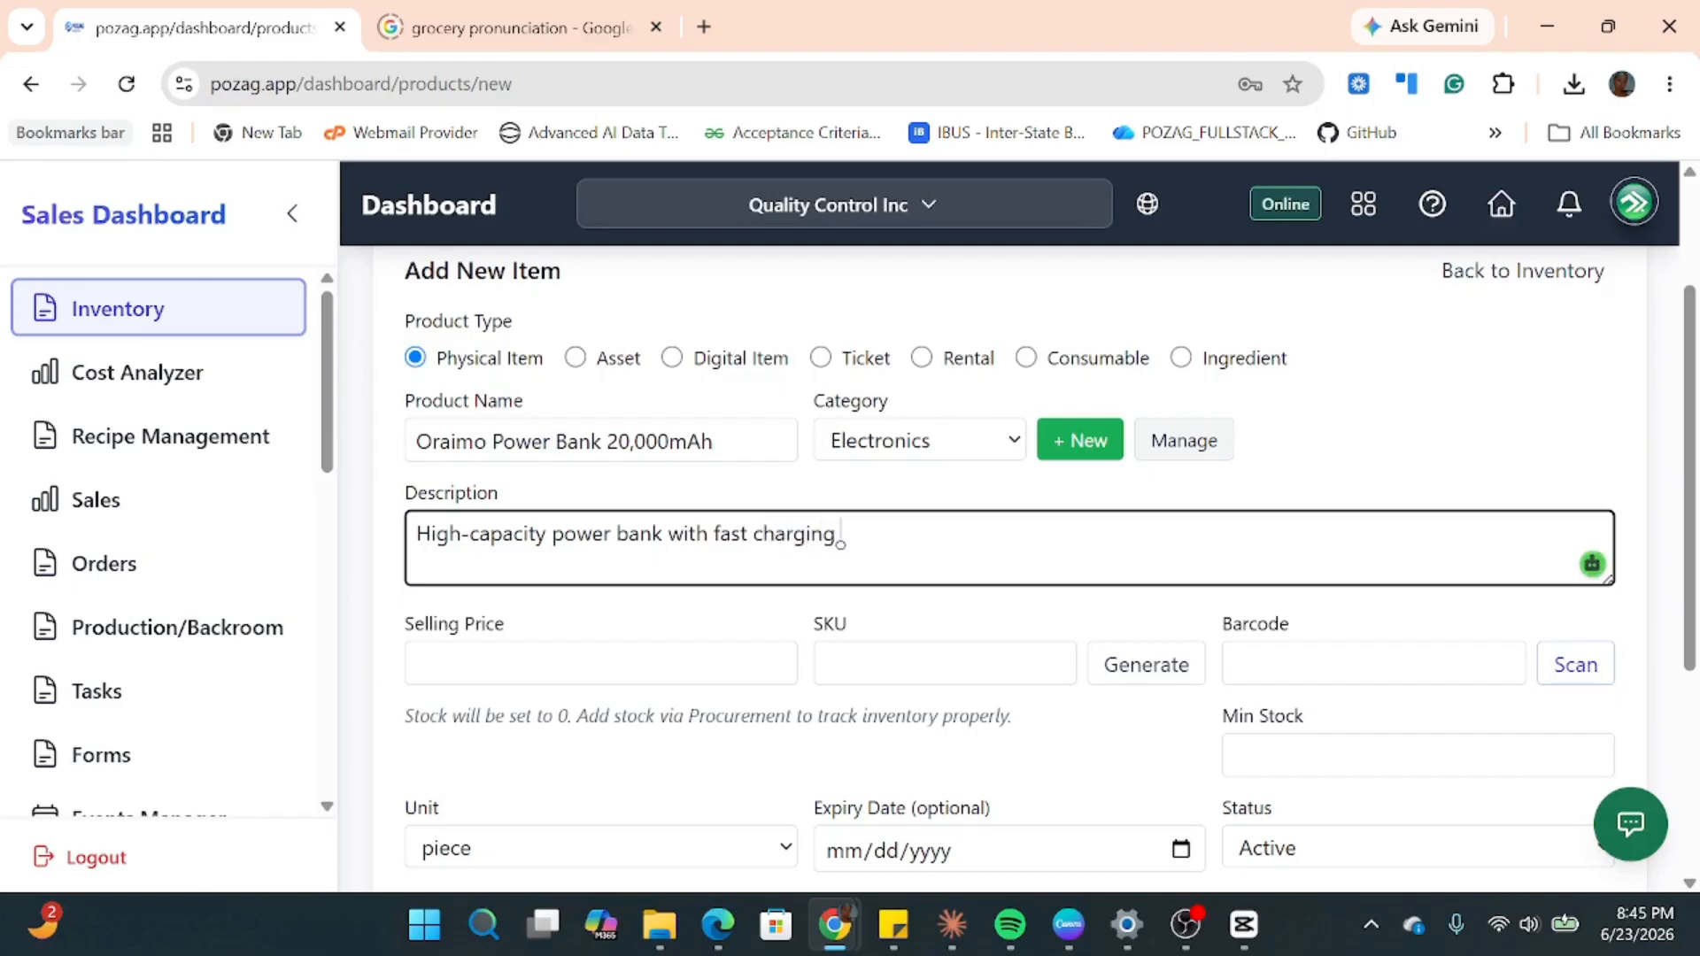
{"action": "type", "text": " support and dual"}
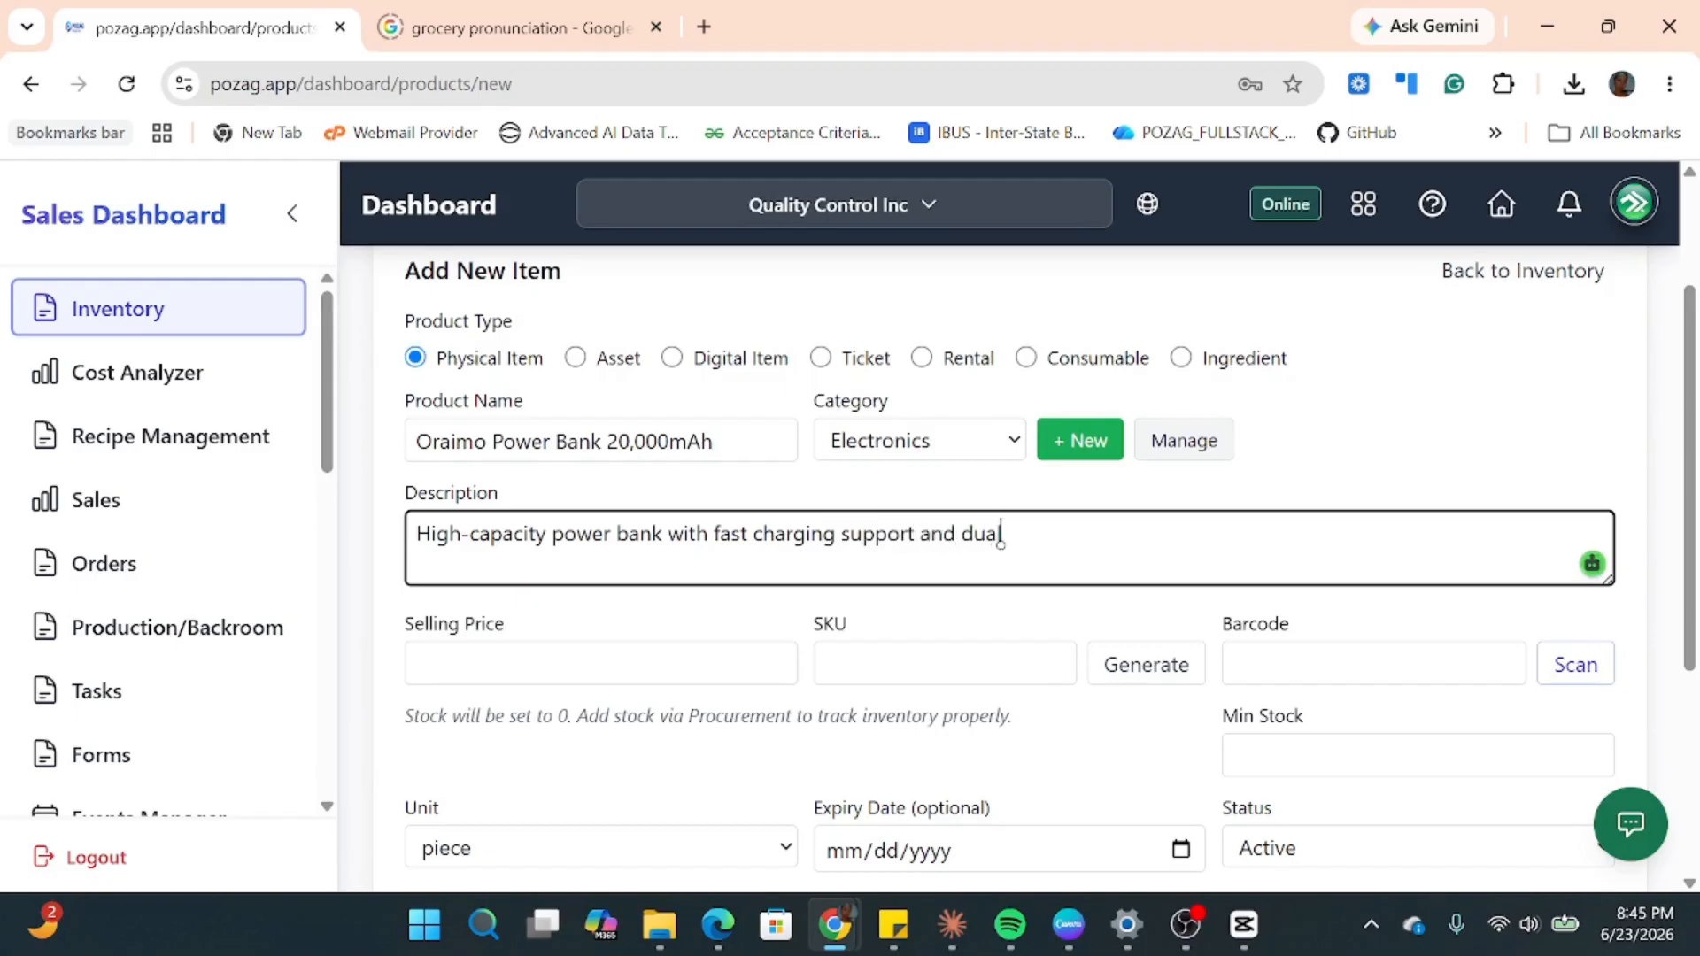
{"action": "type", "text": " USB ou"}
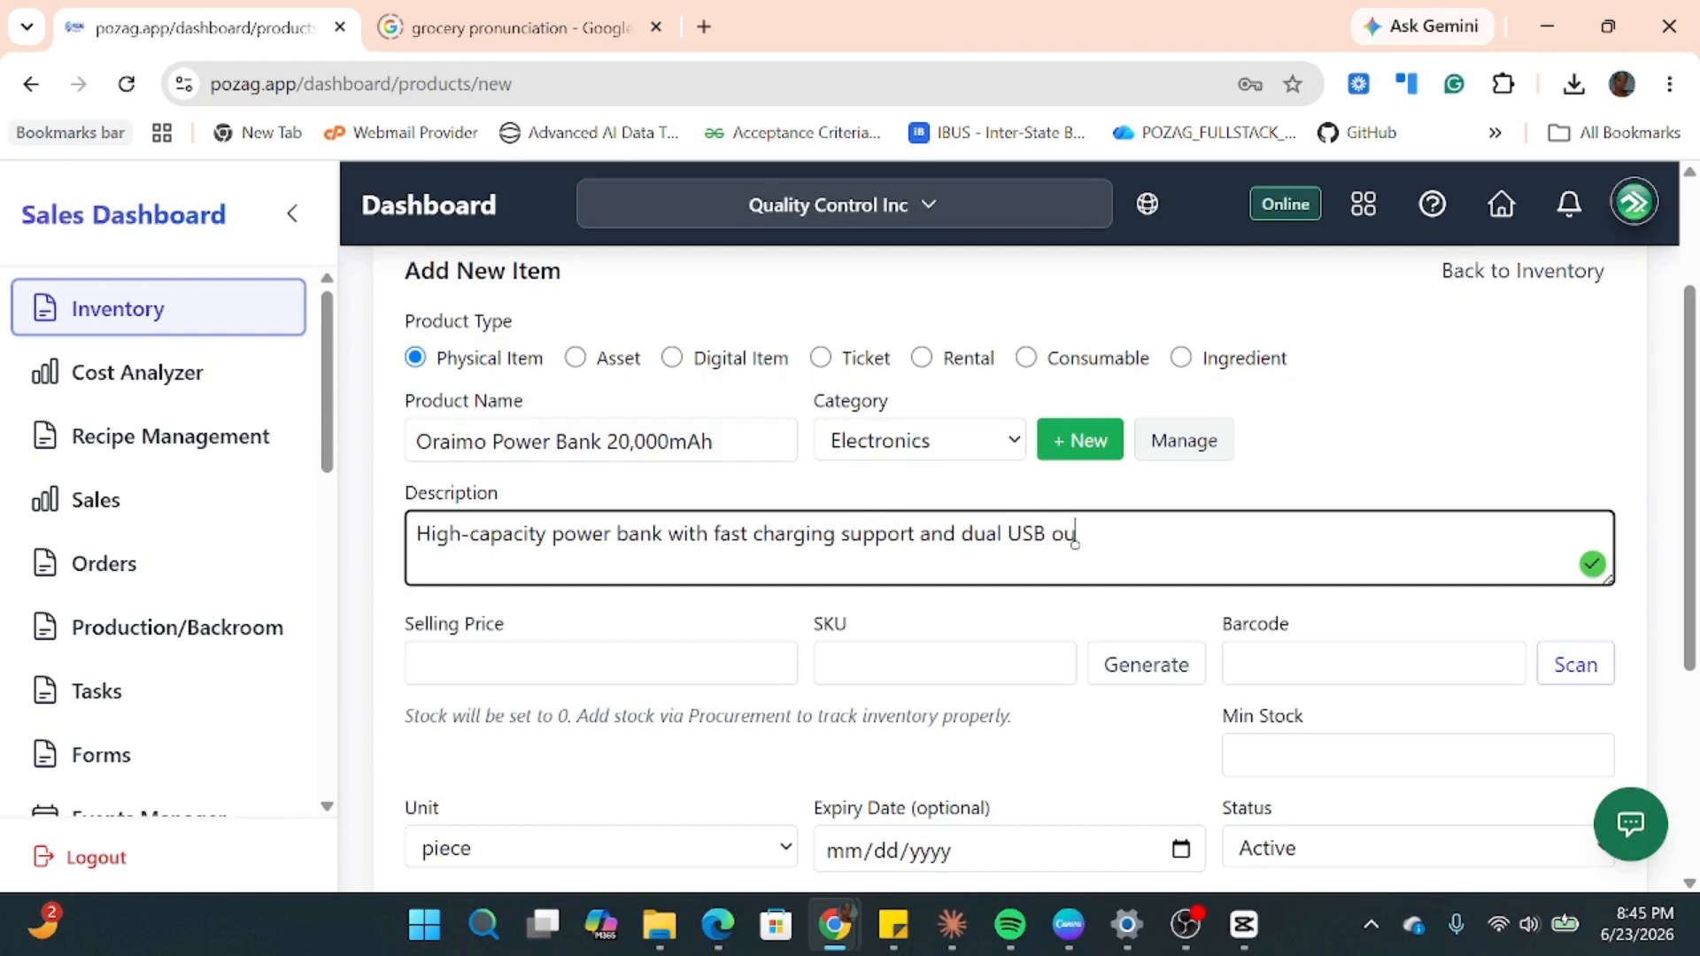
{"action": "type", "text": "tput ports."}
Set the power bank's selling price to 35000 and generate a SKU for it.
{"action": "left_click", "coordinate": [549, 663]}
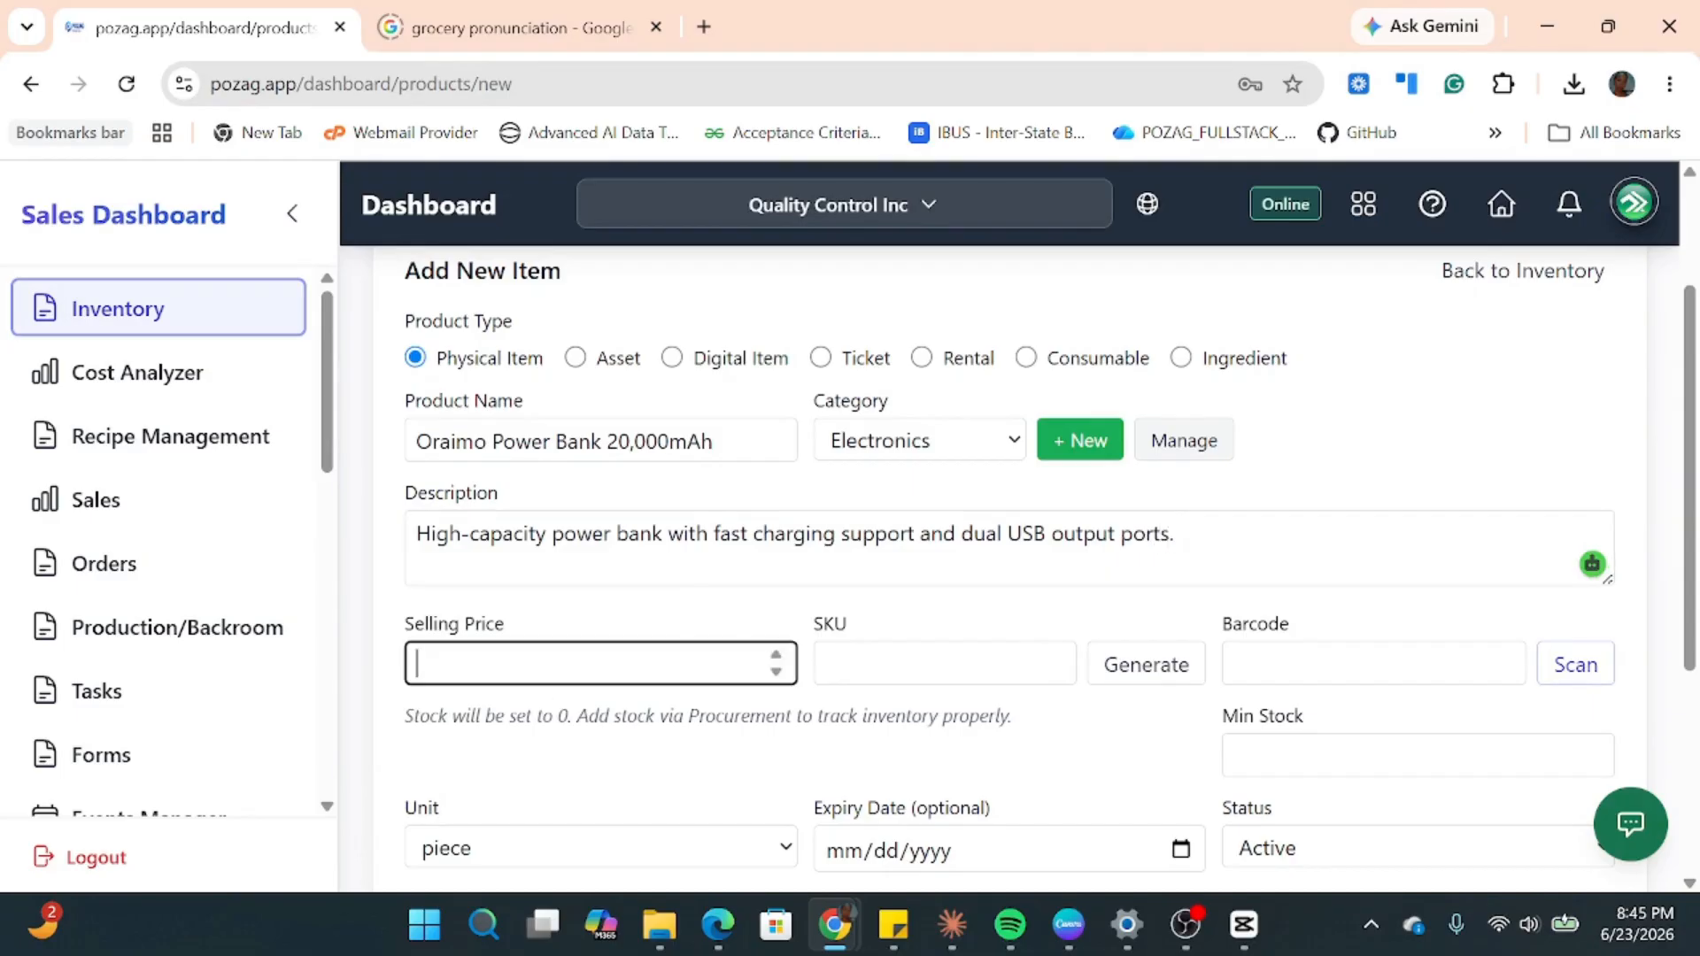
{"action": "type", "text": "35000"}
{"action": "left_click", "coordinate": [1150, 669]}
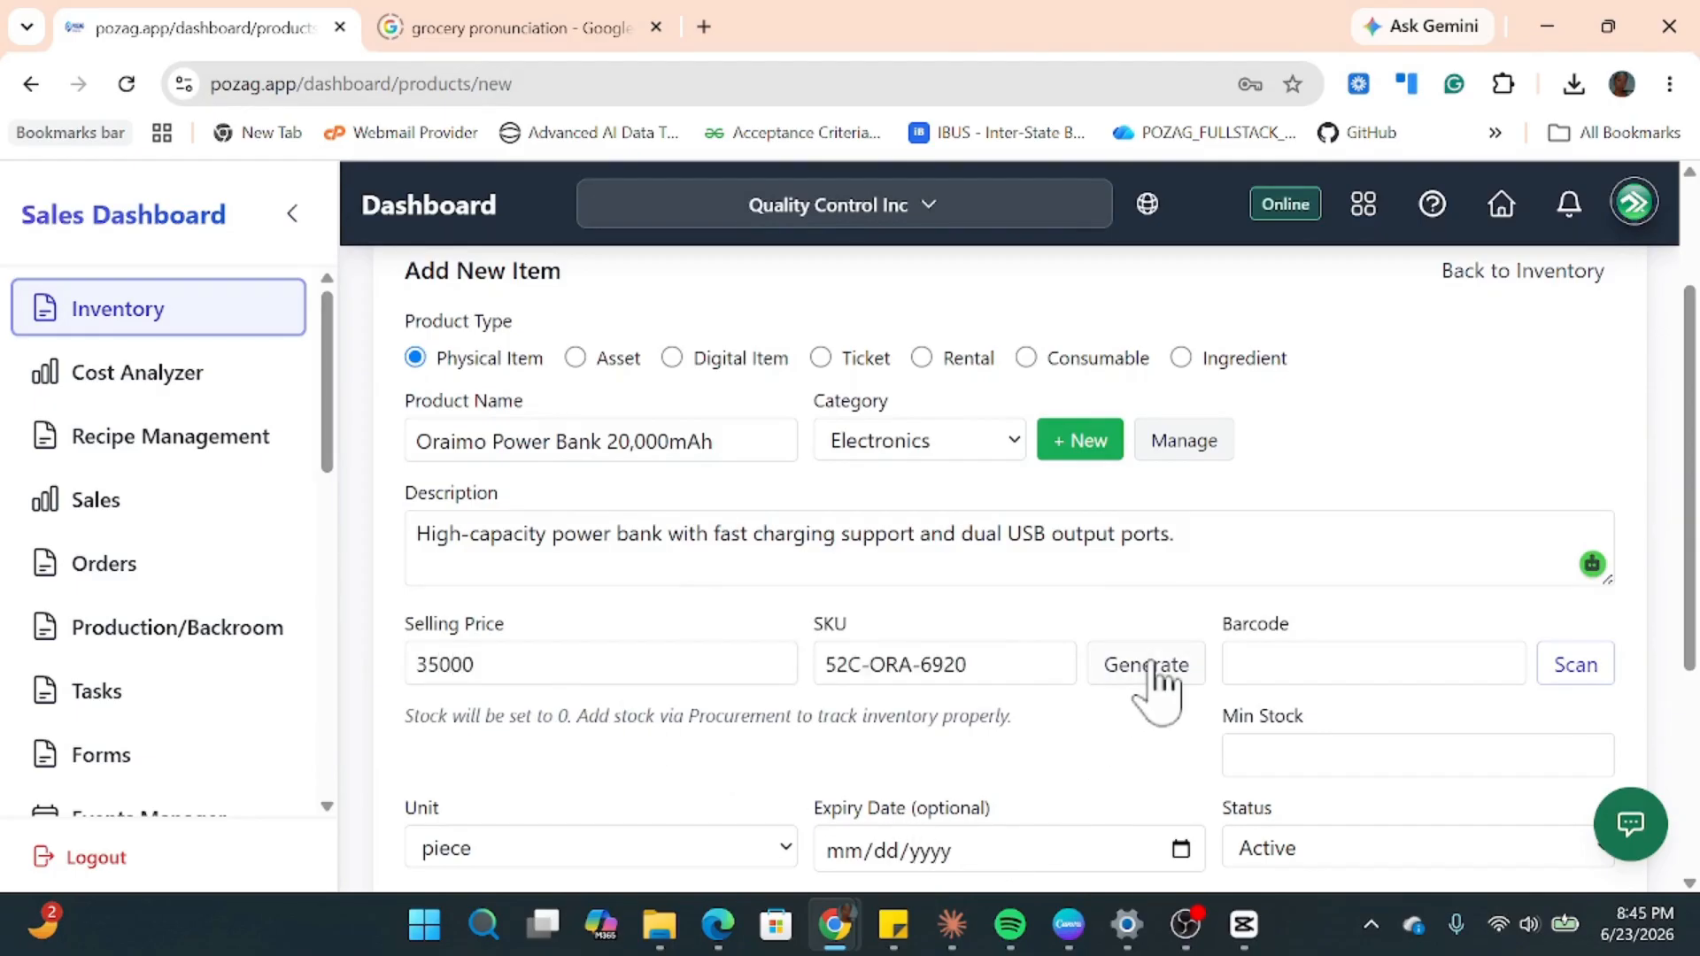
{"action": "scroll", "coordinate": [1155, 678], "scroll_direction": "down", "scroll_amount": 3}
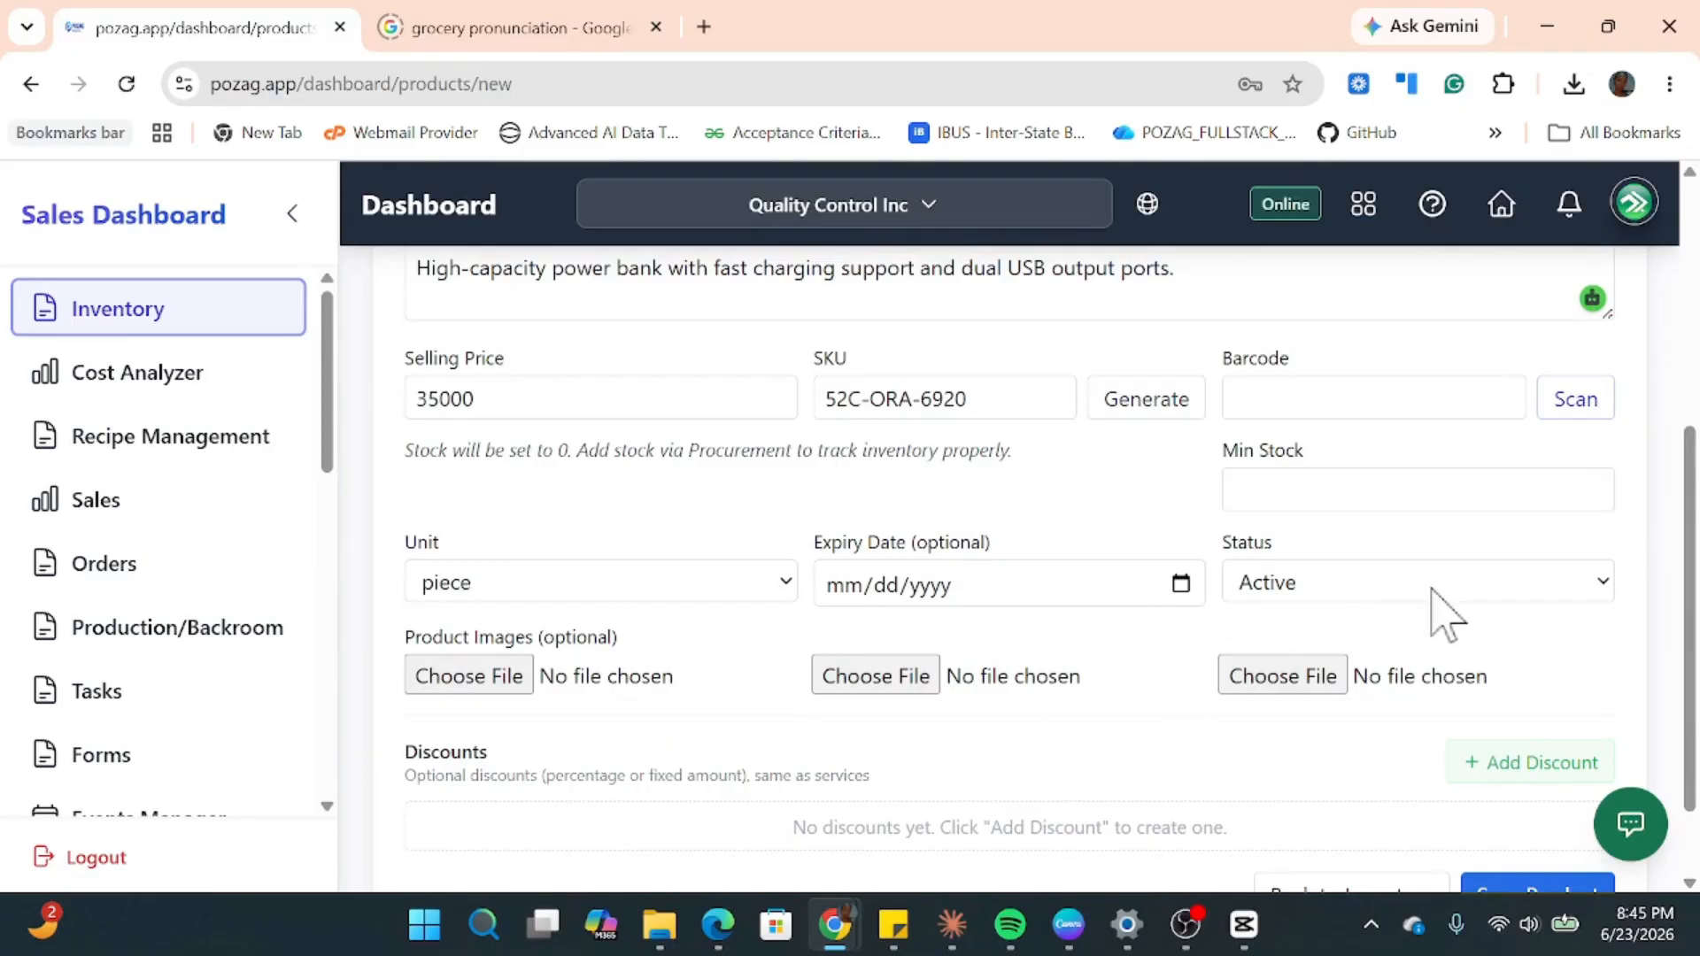
{"action": "left_click", "coordinate": [497, 688]}
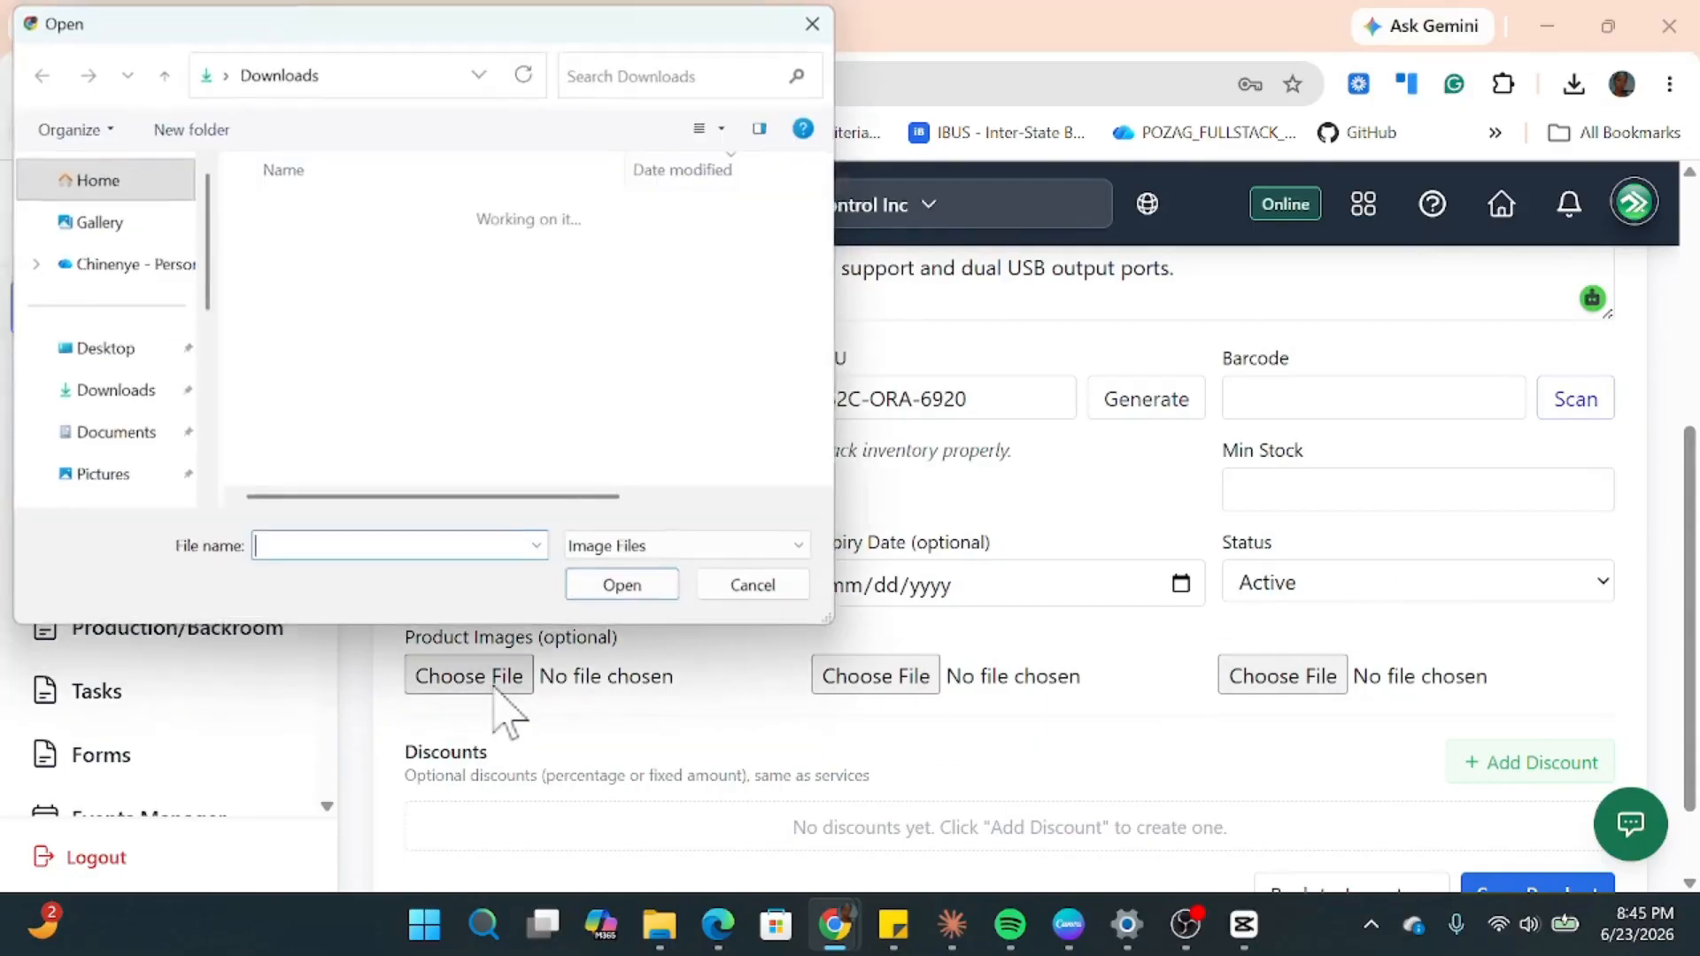
{"action": "scroll", "coordinate": [354, 372], "scroll_direction": "down", "scroll_amount": 3}
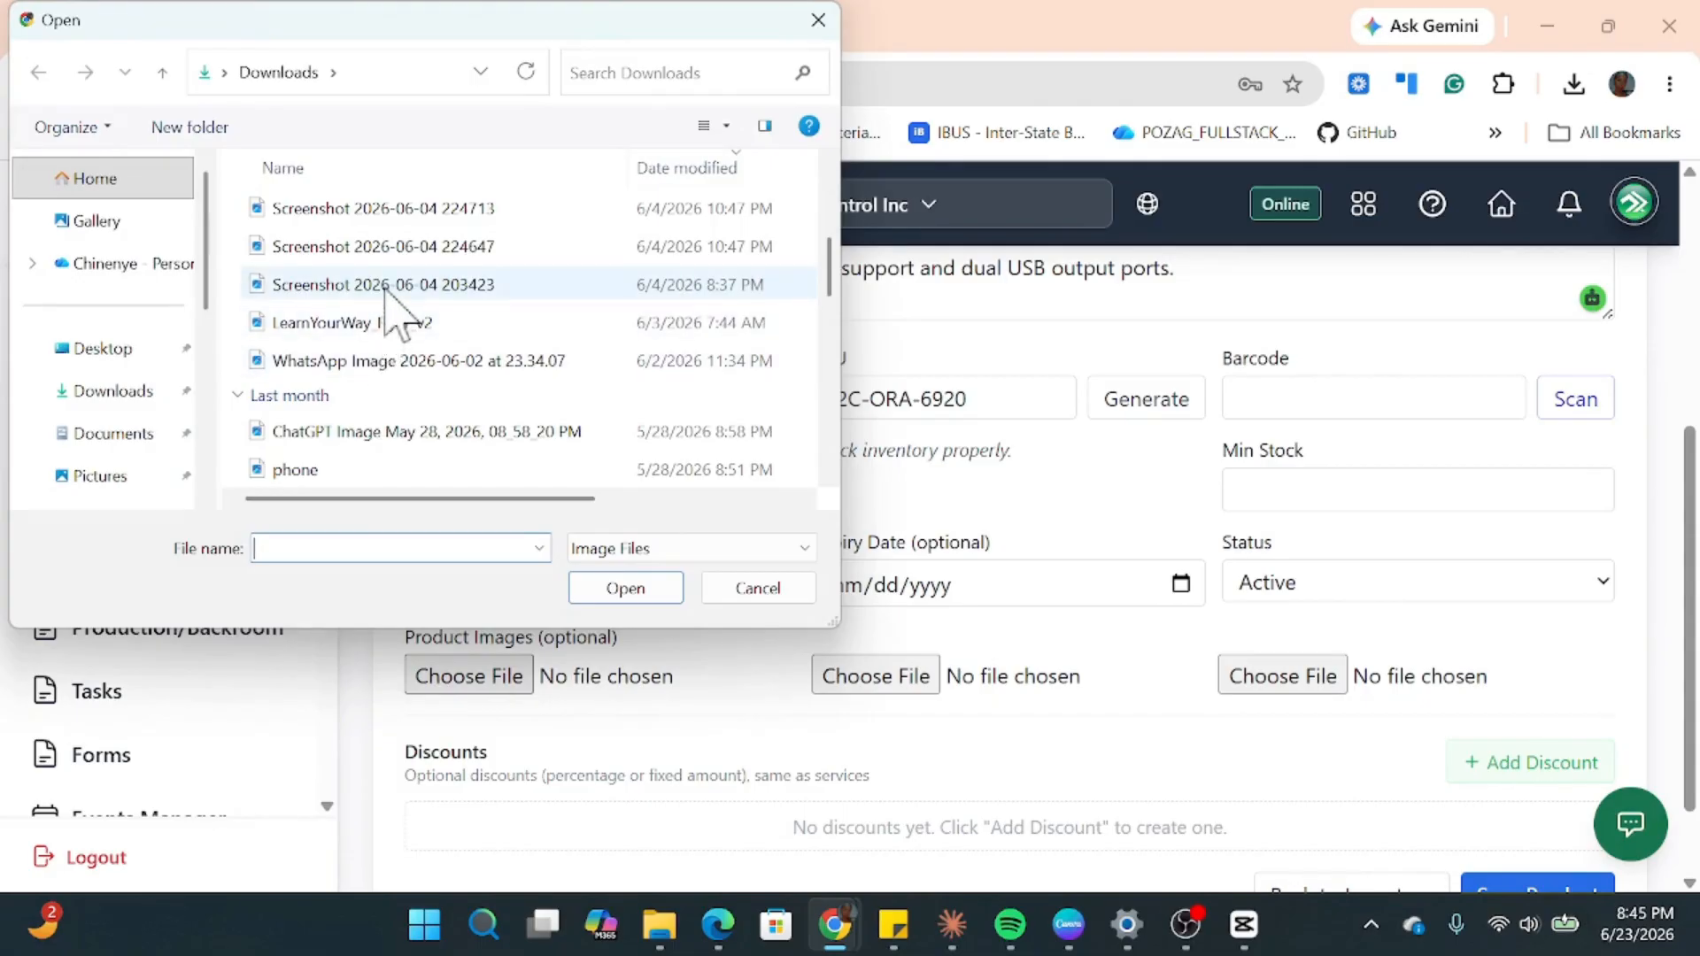
{"action": "left_click", "coordinate": [397, 249]}
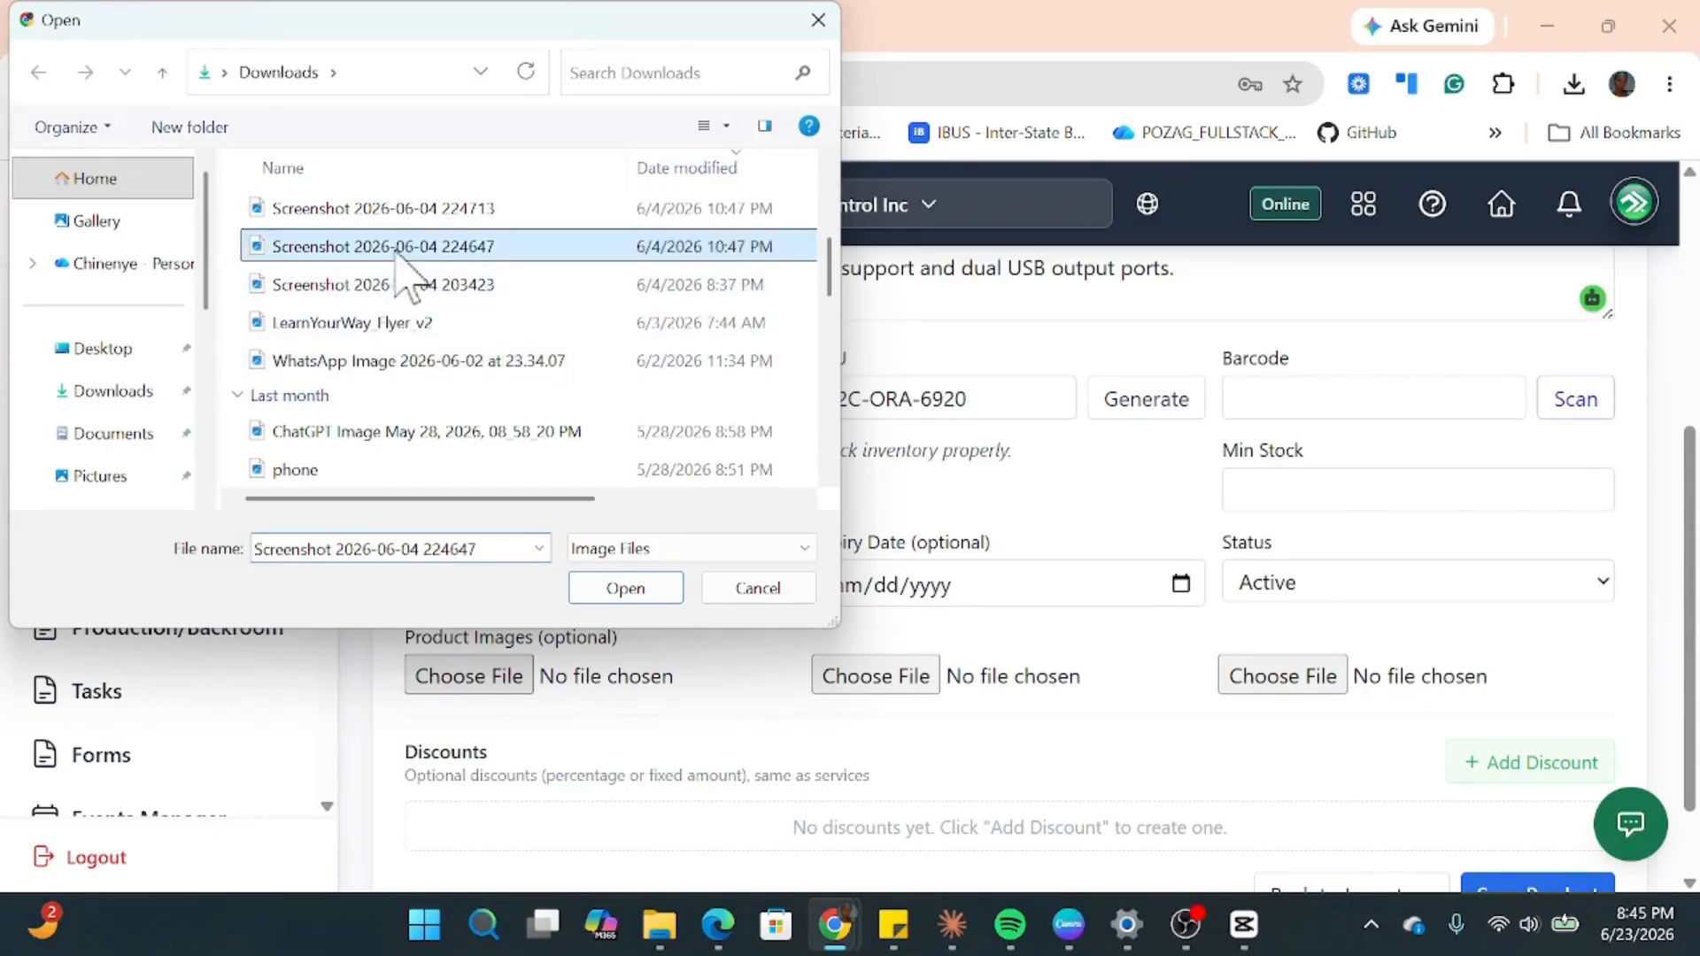
{"action": "left_click", "coordinate": [603, 592]}
Add a discount to the power bank and name it "10% off".
{"action": "scroll", "coordinate": [855, 603], "scroll_direction": "down", "scroll_amount": 3}
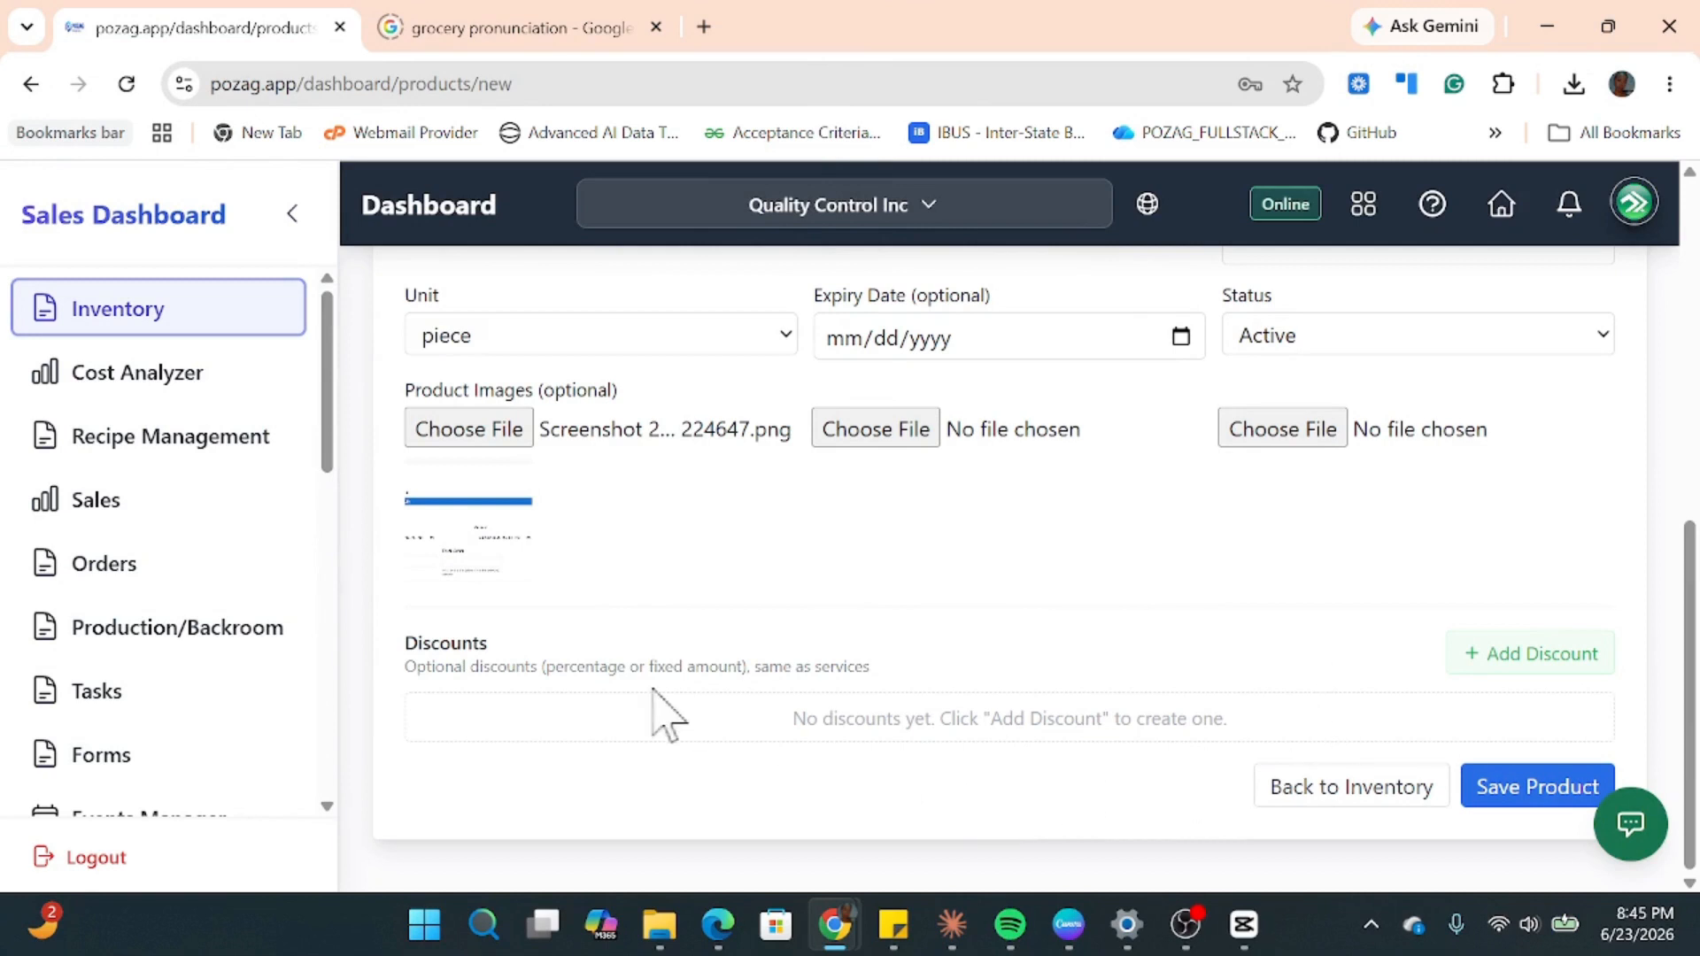
{"action": "left_click", "coordinate": [1497, 657]}
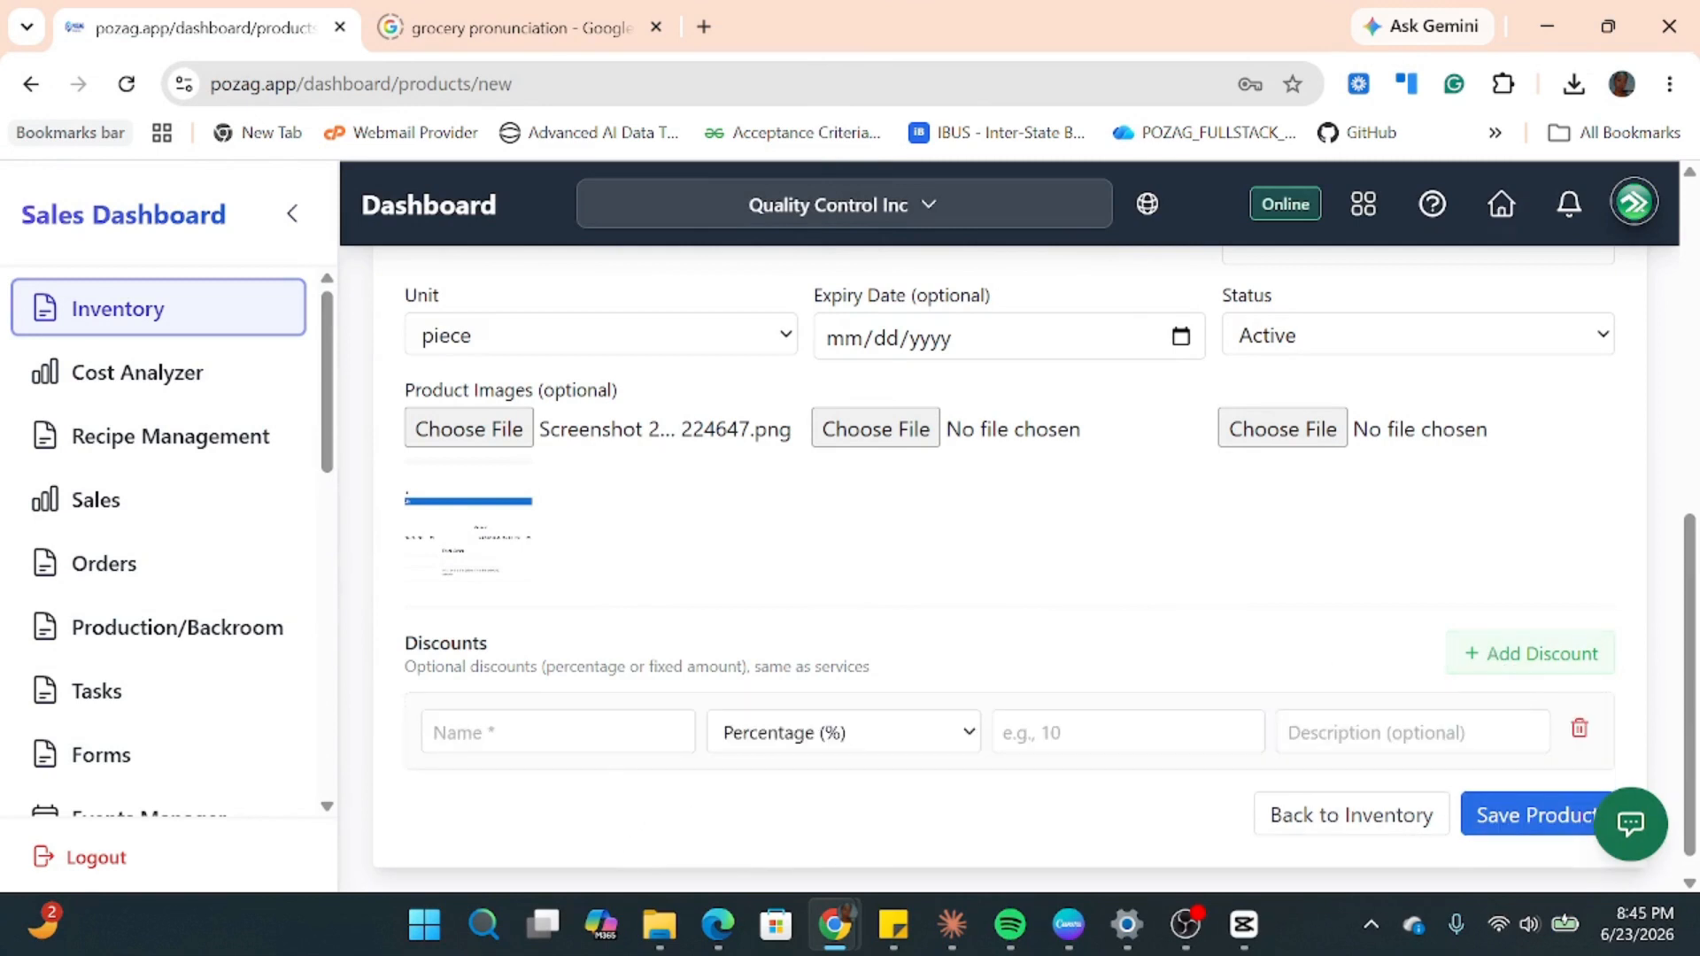
{"action": "left_click", "coordinate": [549, 733]}
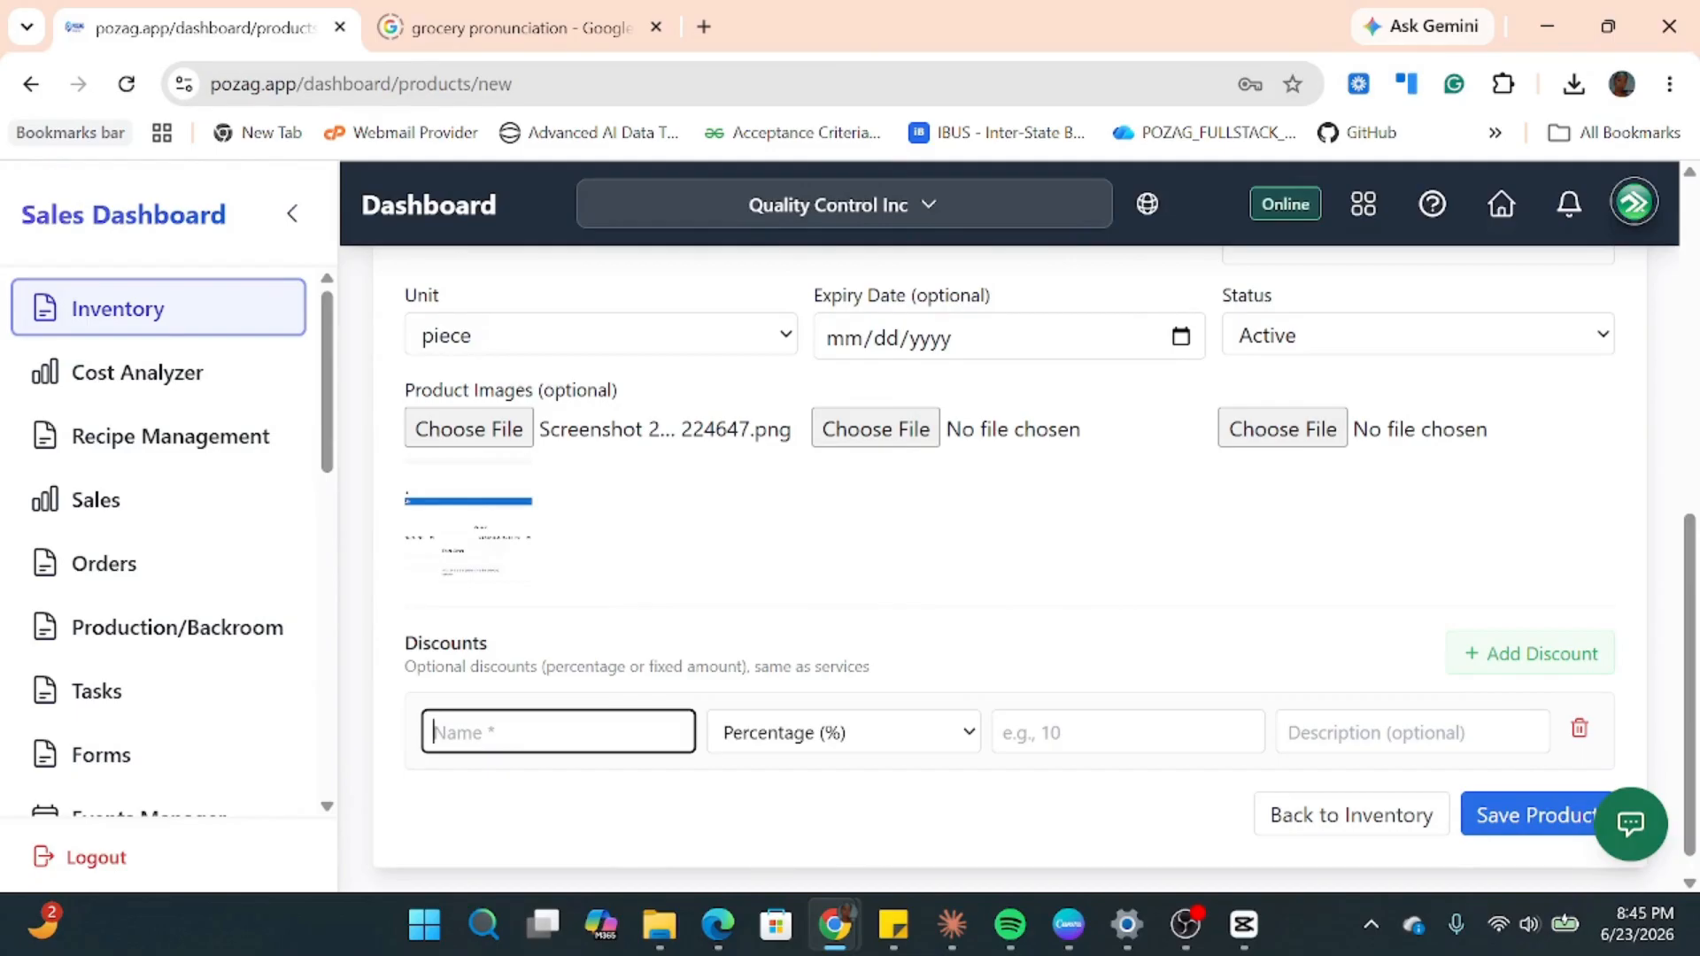
{"action": "type", "text": "Pro"}
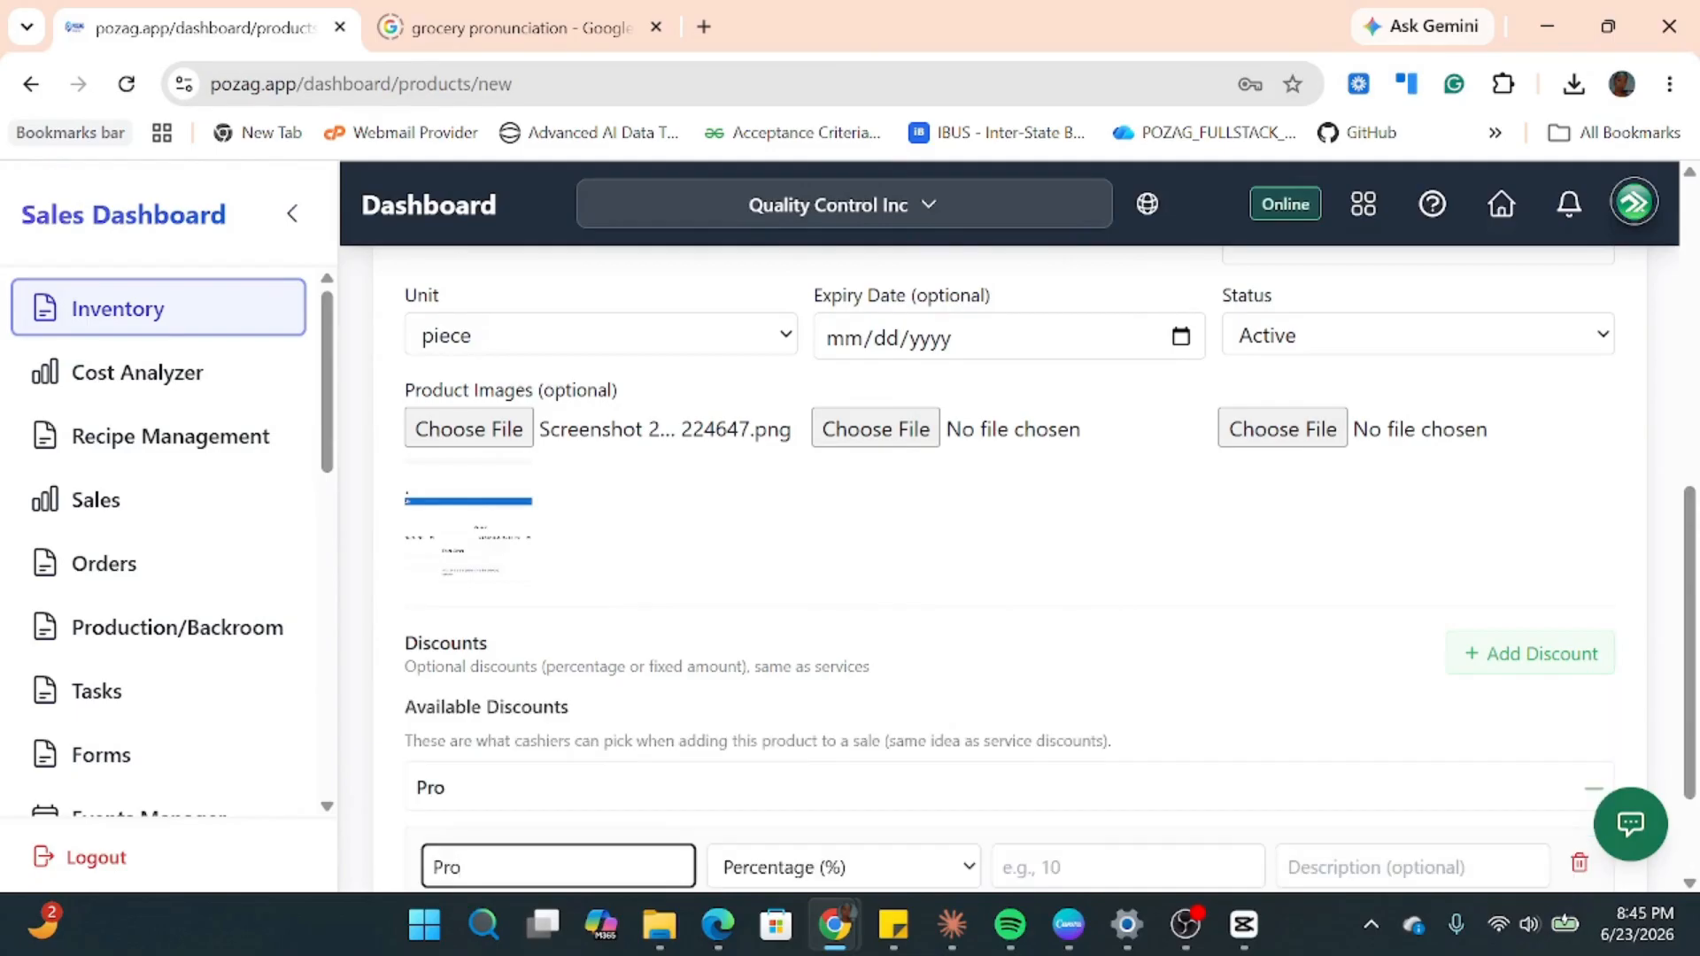
{"action": "key", "text": "BackSpace"}
{"action": "key", "text": "BackSpace"}
{"action": "key", "text": "BackSpace"}
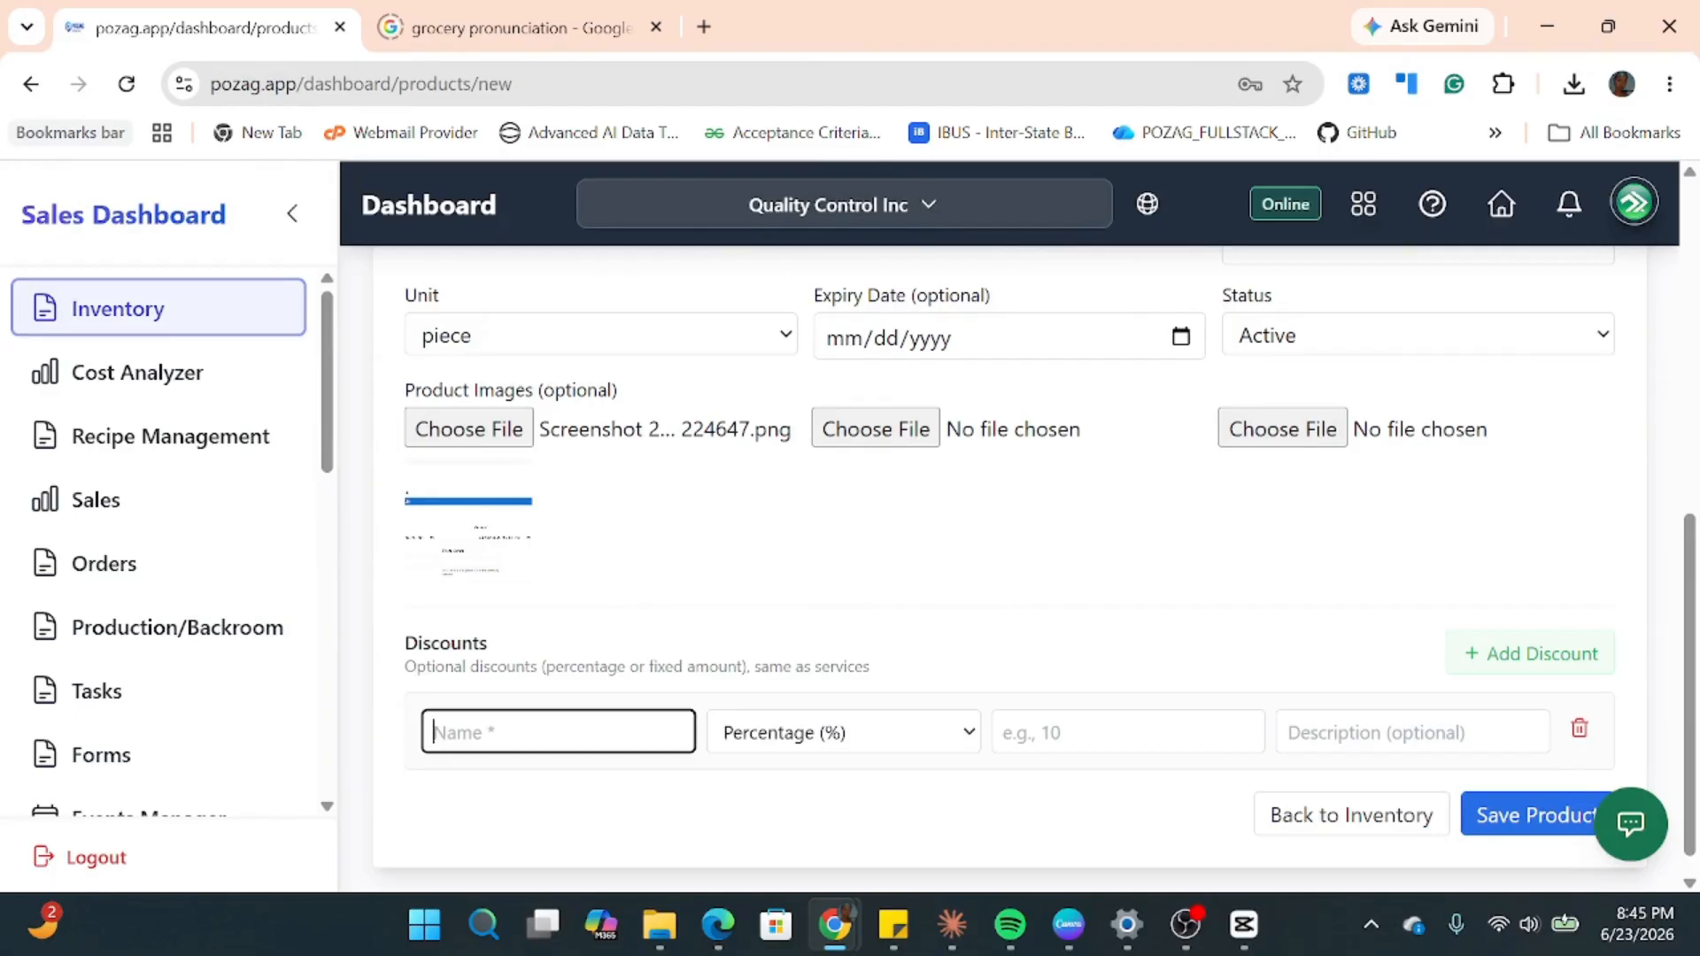
{"action": "type", "text": "10"}
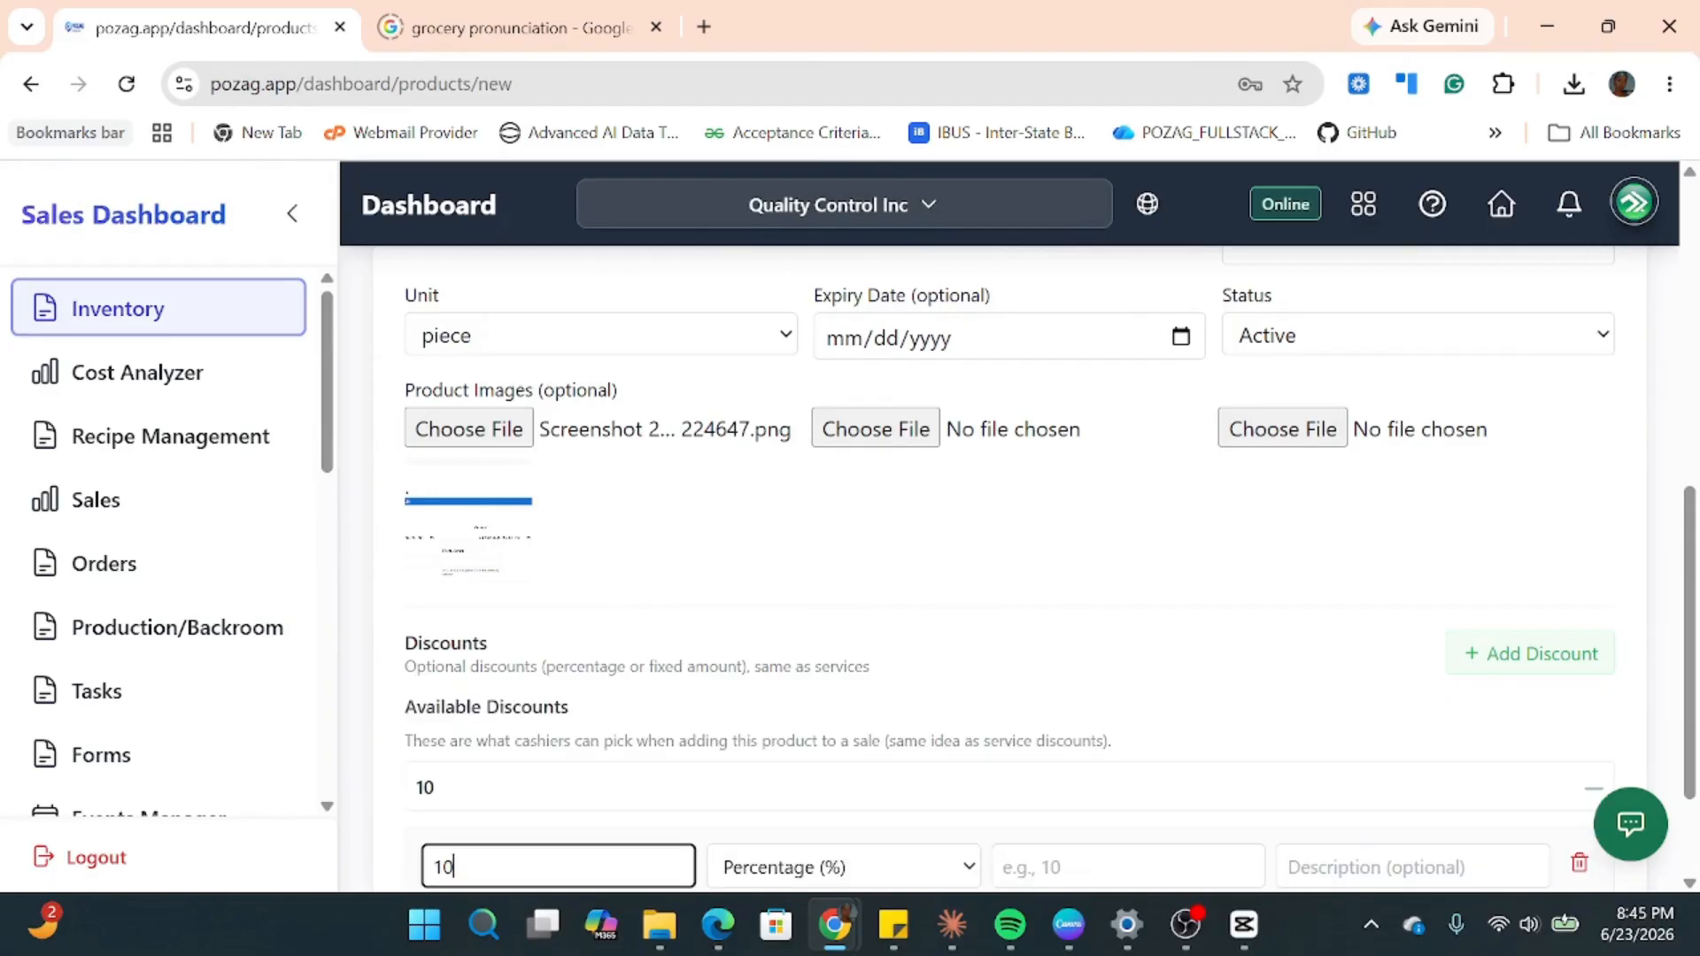
{"action": "type", "text": " pe"}
{"action": "type", "text": "%"}
{"action": "type", "text": " off"}
Set the "10% off" discount's percentage value to 10 and save the power bank product.
{"action": "scroll", "coordinate": [842, 842], "scroll_direction": "down", "scroll_amount": 2}
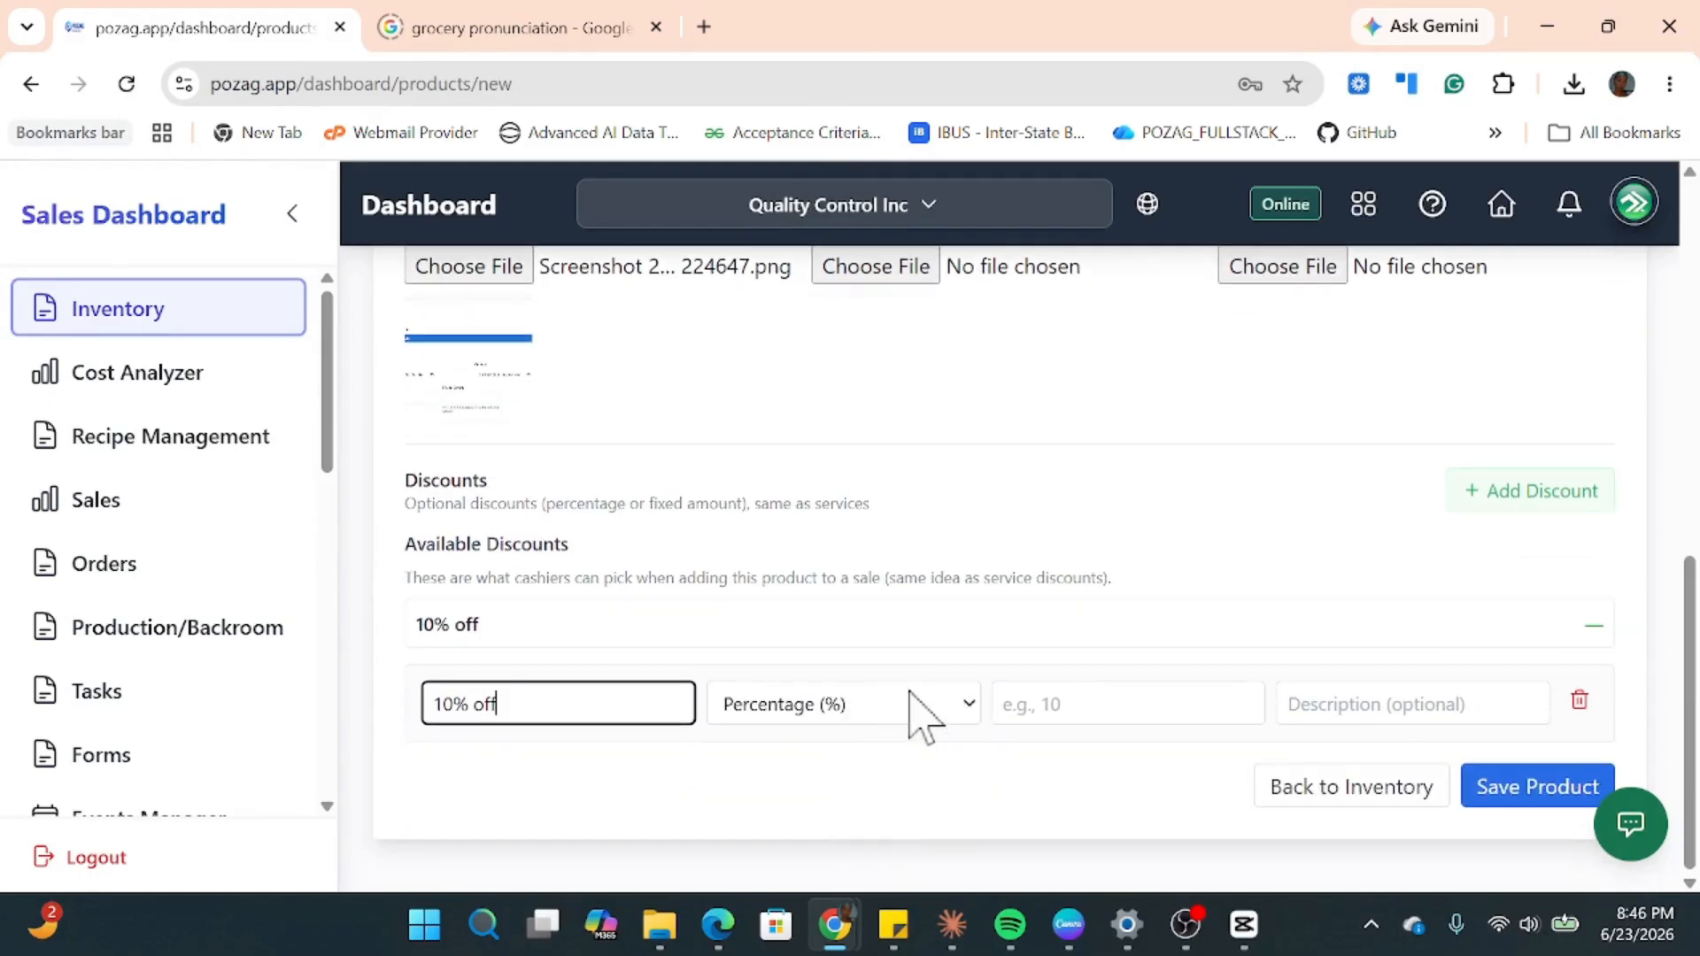
{"action": "left_click", "coordinate": [1222, 706]}
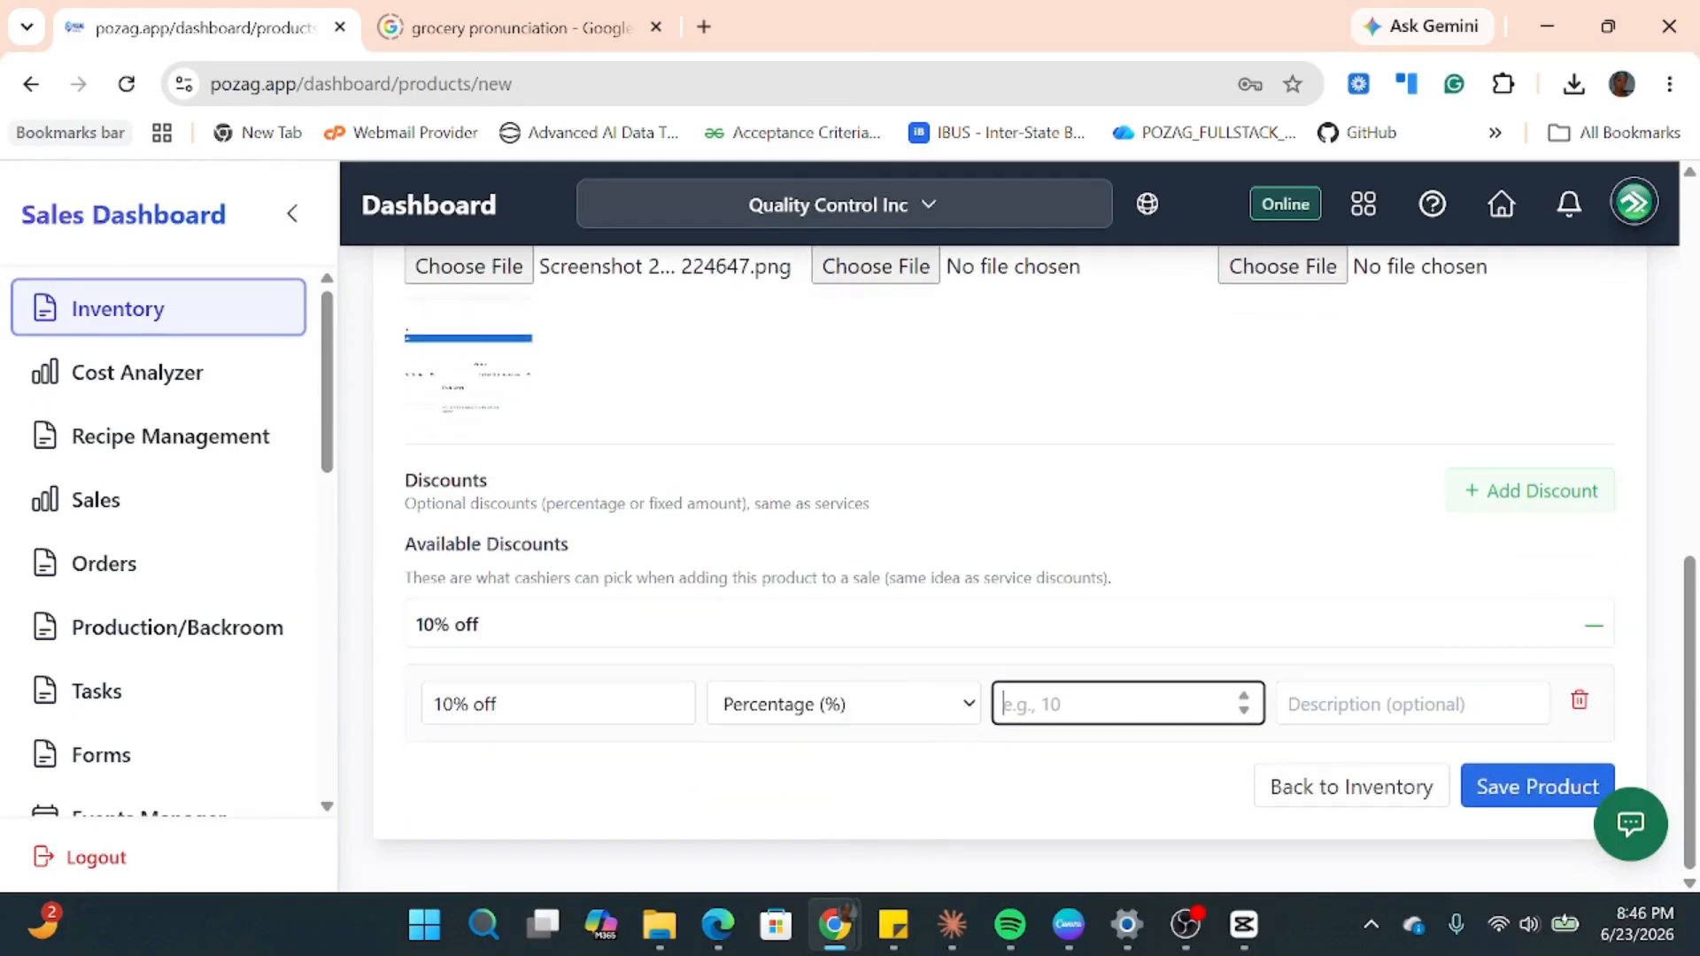
{"action": "type", "text": "10"}
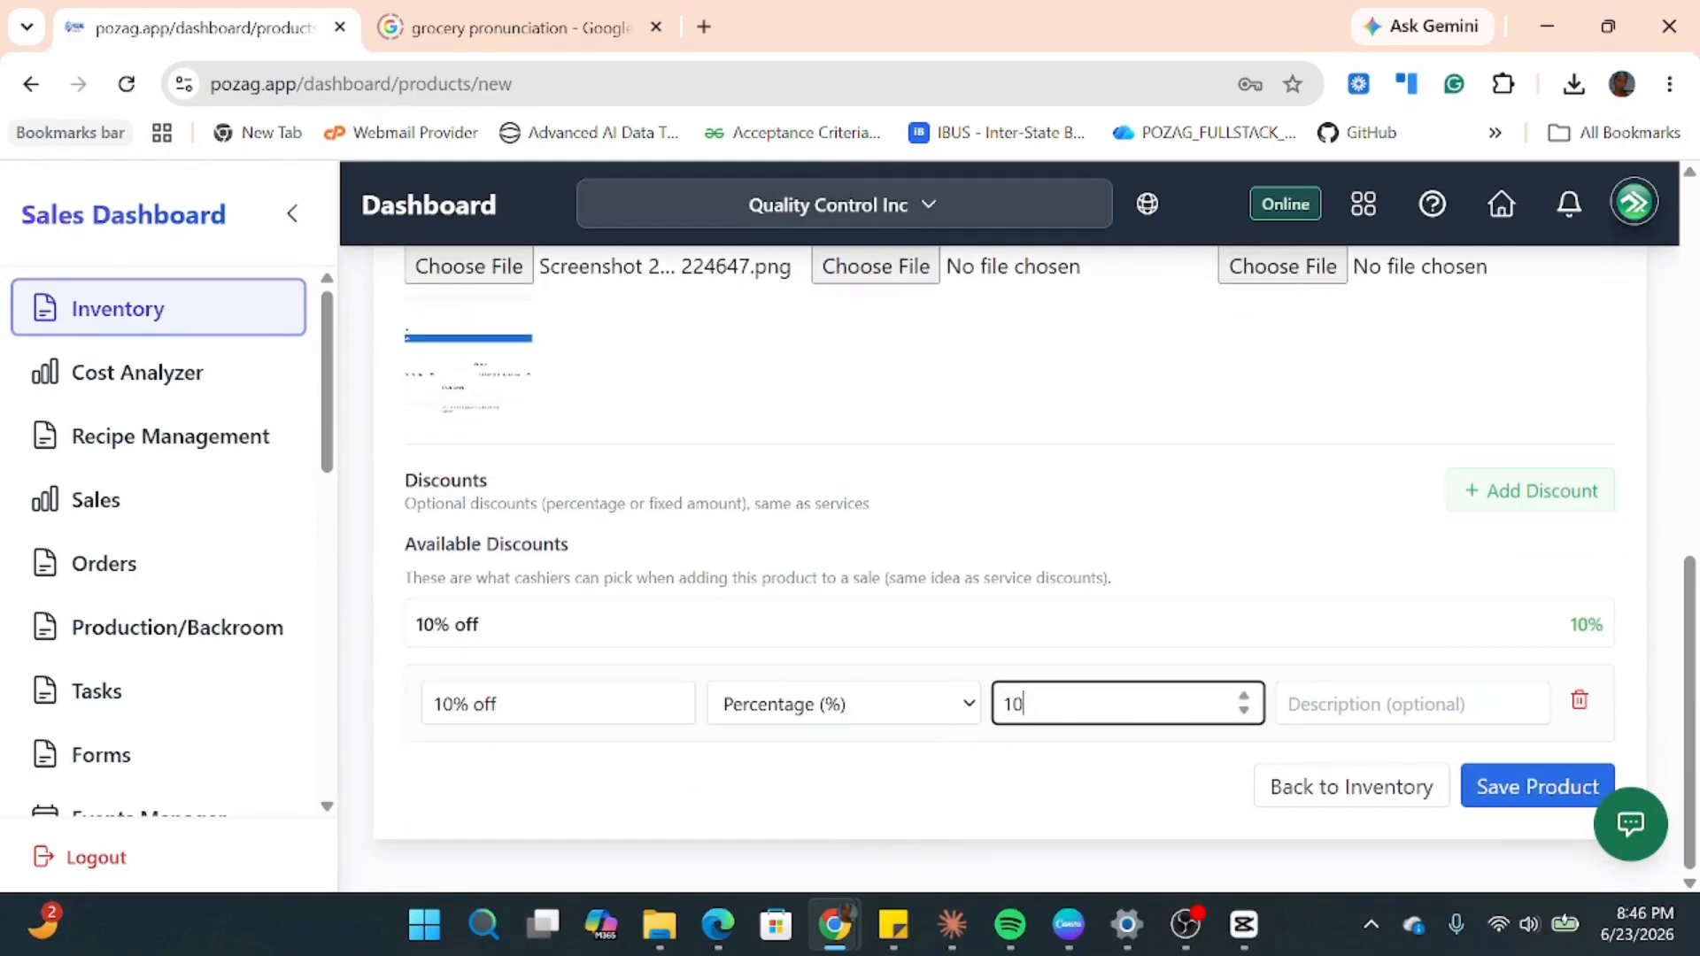
{"action": "left_click", "coordinate": [1497, 792]}
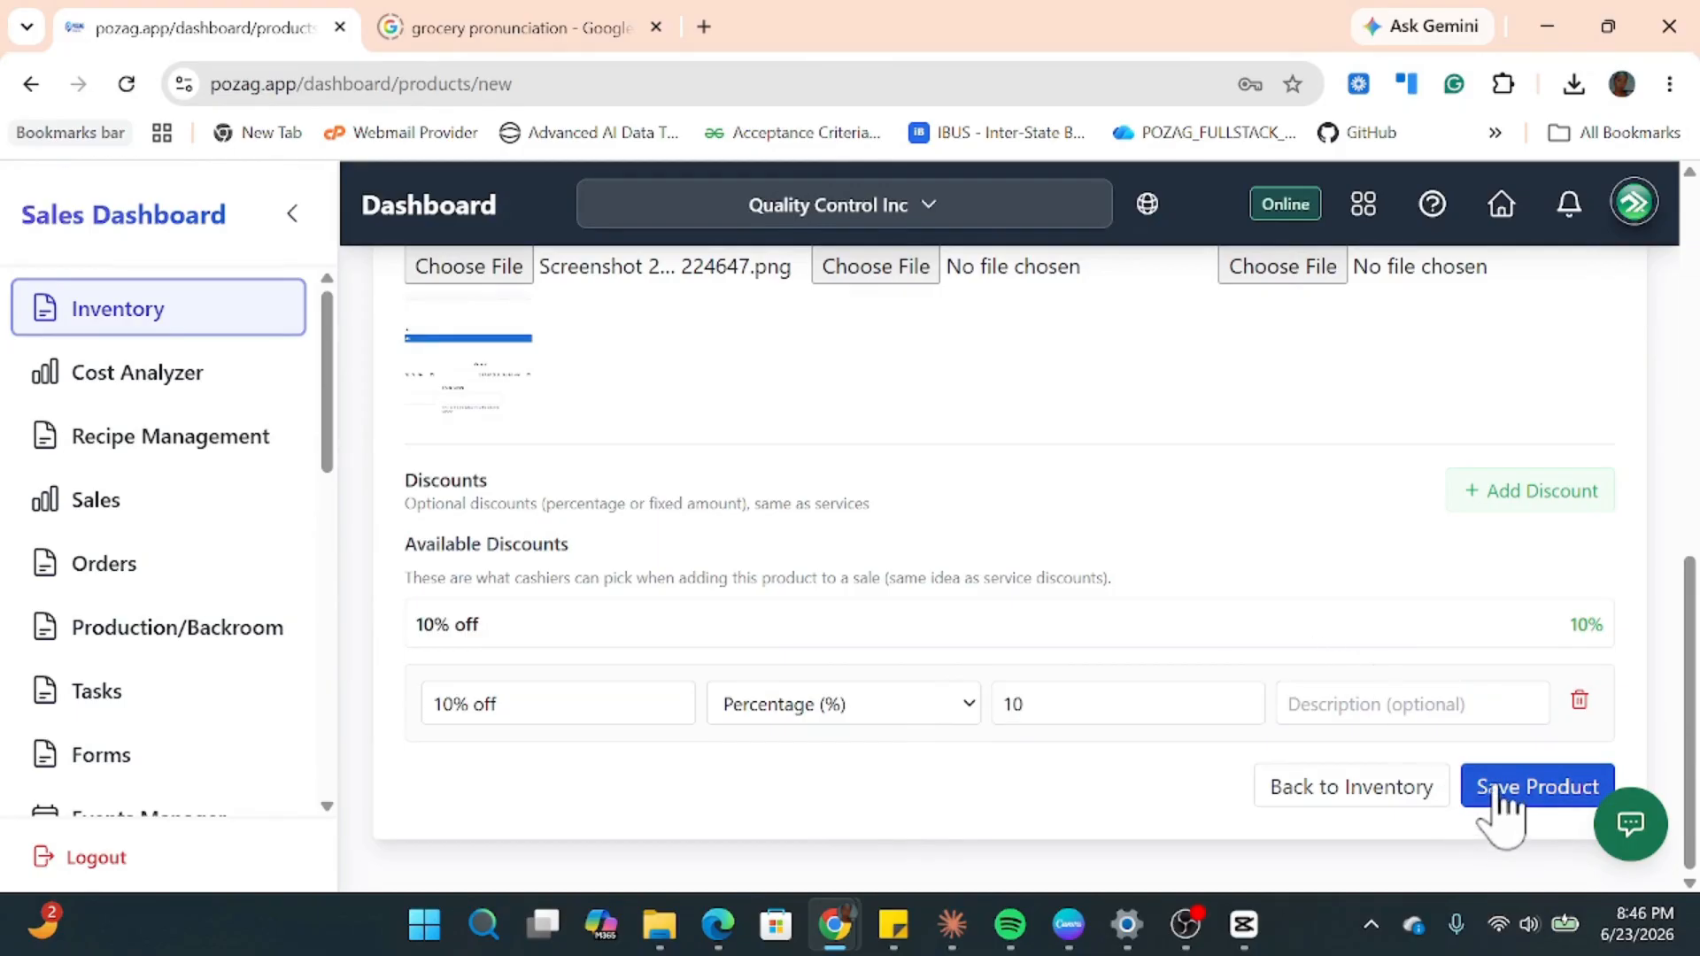
{"action": "left_click", "coordinate": [1497, 792]}
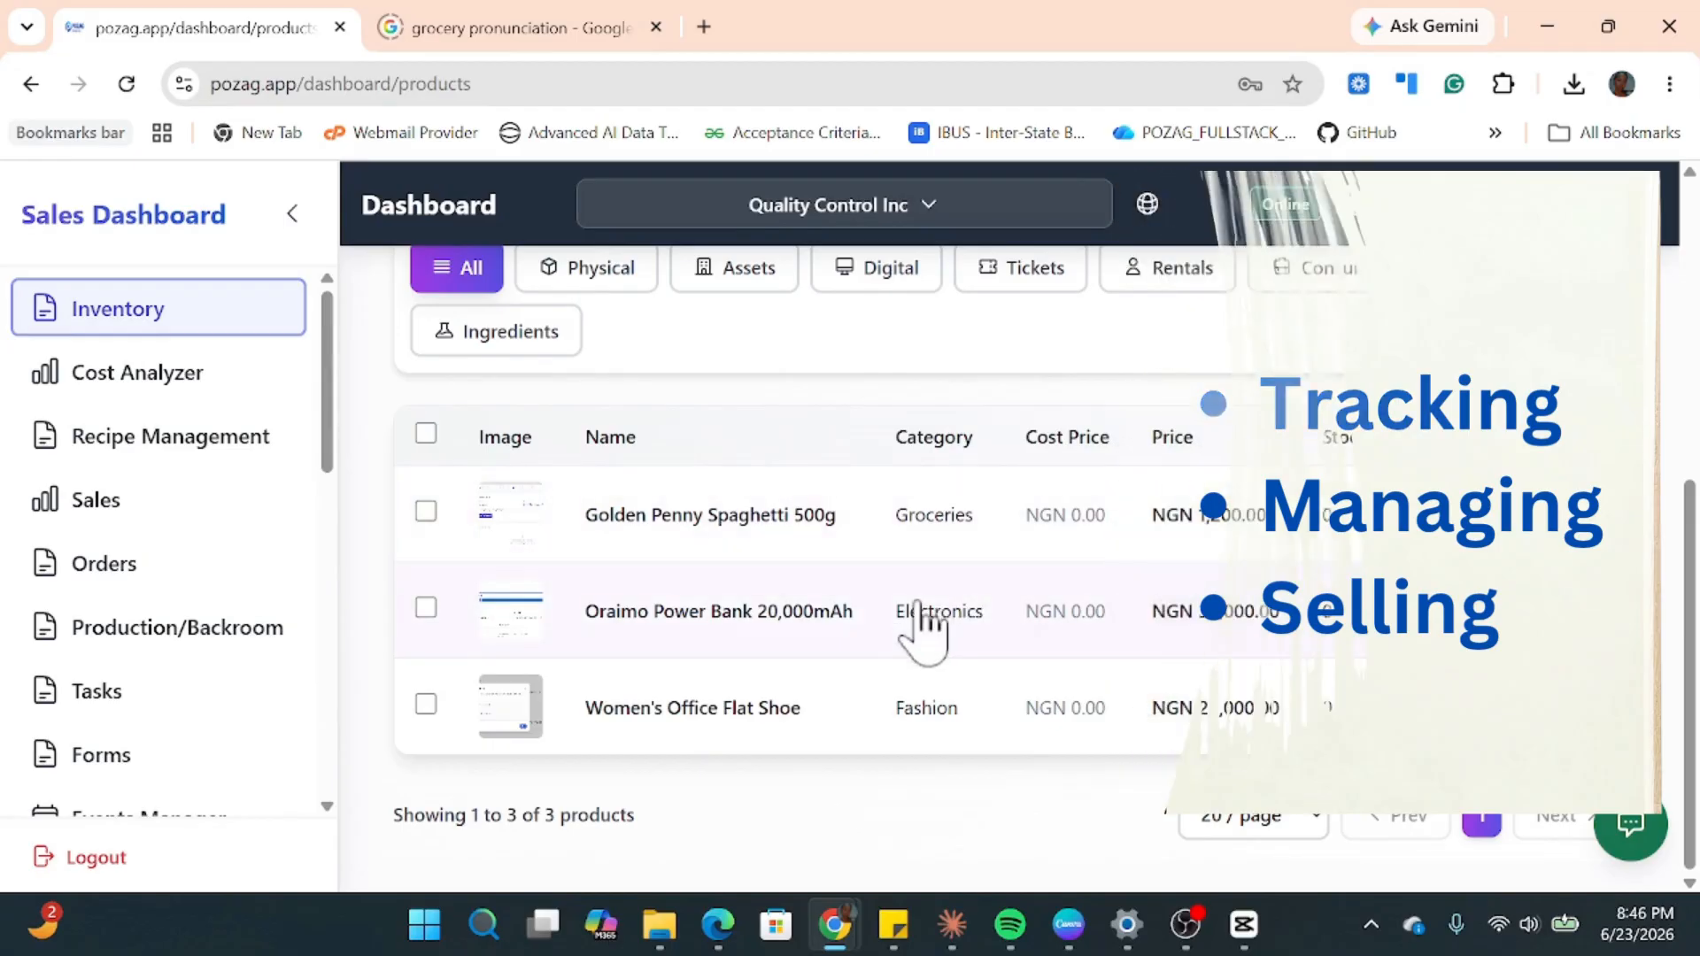
{"action": "scroll", "coordinate": [935, 625], "scroll_direction": "up", "scroll_amount": 5}
{"action": "scroll", "coordinate": [966, 637], "scroll_direction": "up", "scroll_amount": 2}
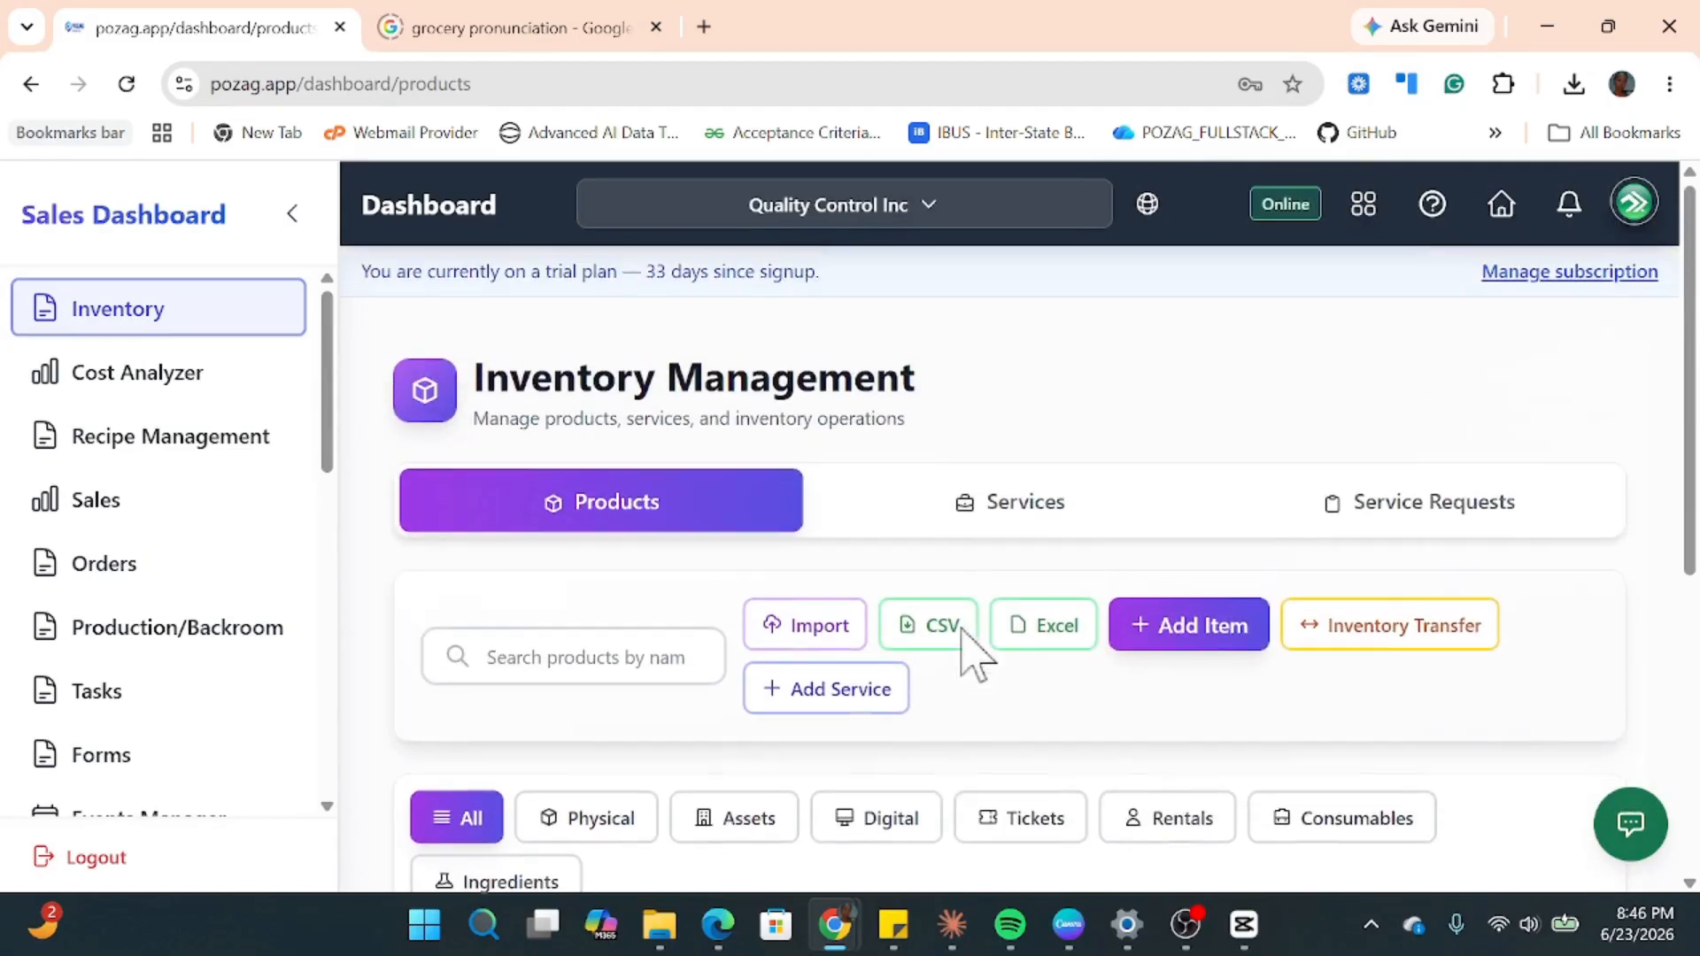